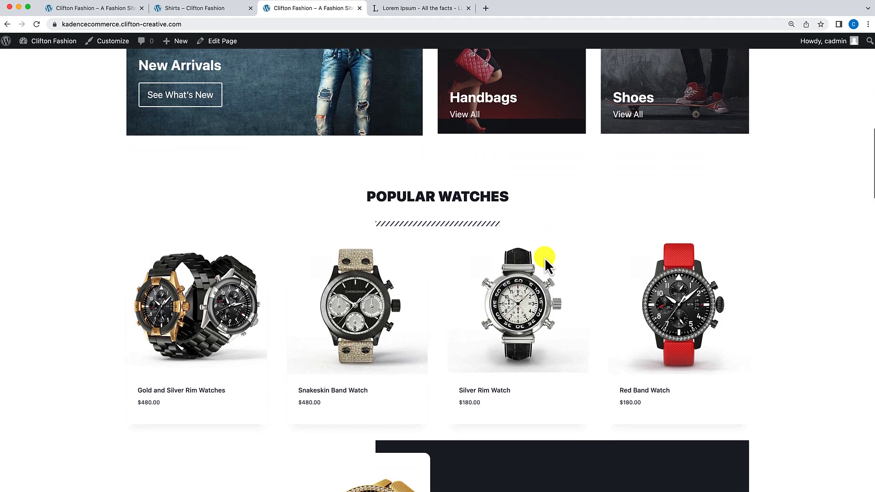
Look through the Clifton Fashion home page's popular watches, shoes, T-shirts and handbags sections, then return to its header.
scroll(545, 258, down, 2)
scroll(546, 259, down, 12)
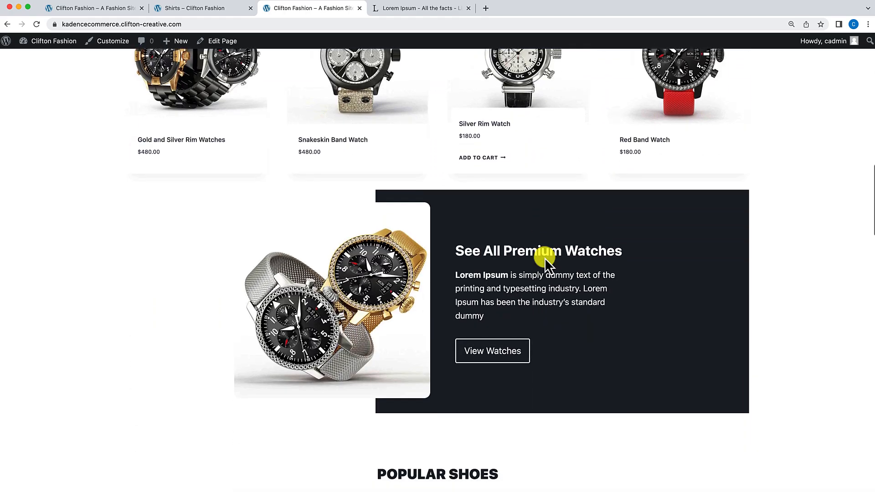
scroll(545, 258, down, 15)
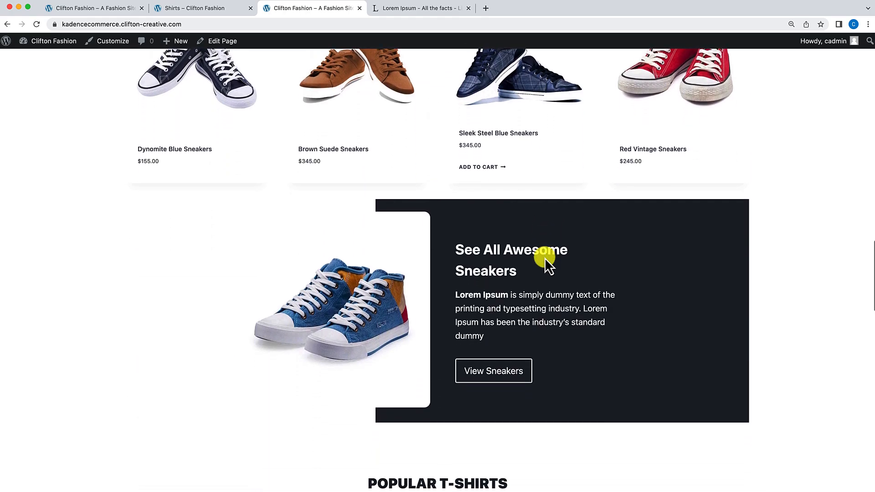
scroll(546, 258, down, 10)
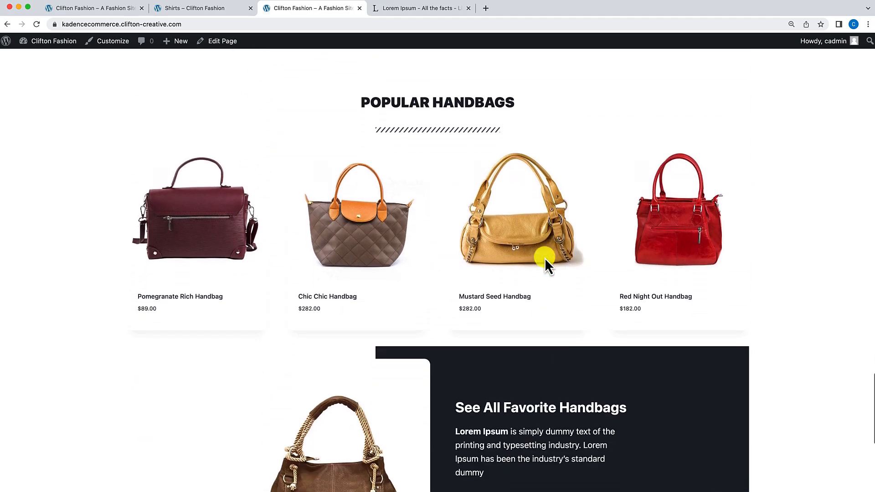
scroll(545, 258, up, 20)
scroll(545, 258, up, 15)
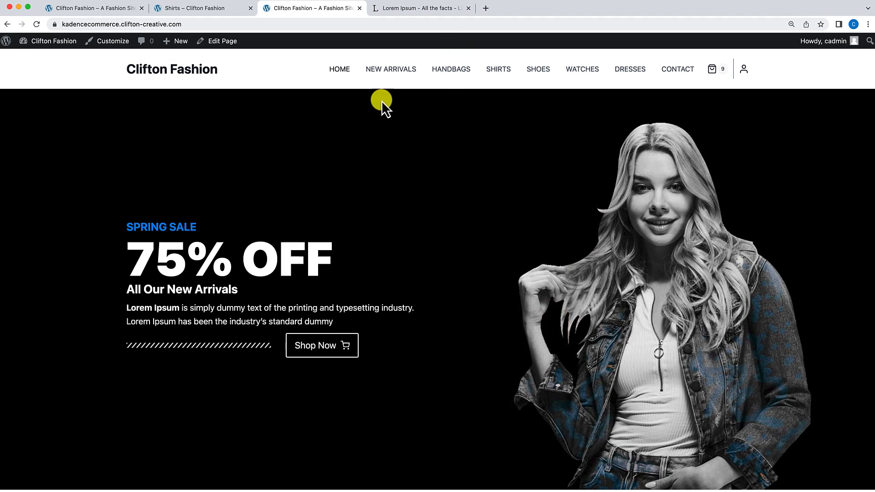
Open cliftonwp.com/kadence in a new browser tab.
click(485, 7)
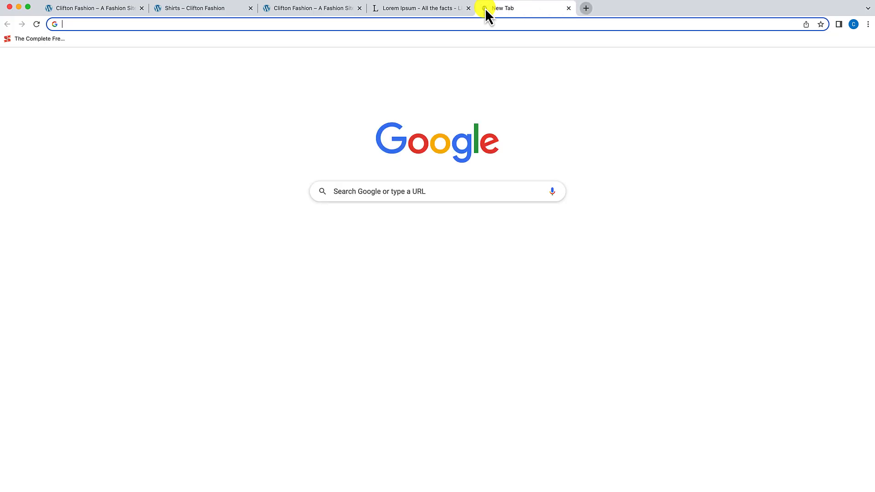
text(cliftonw)
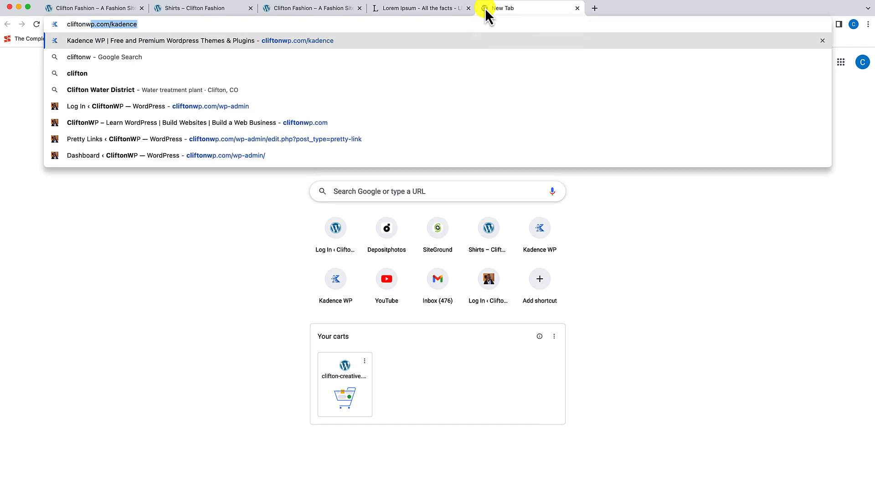
key(Right)
key(Return)
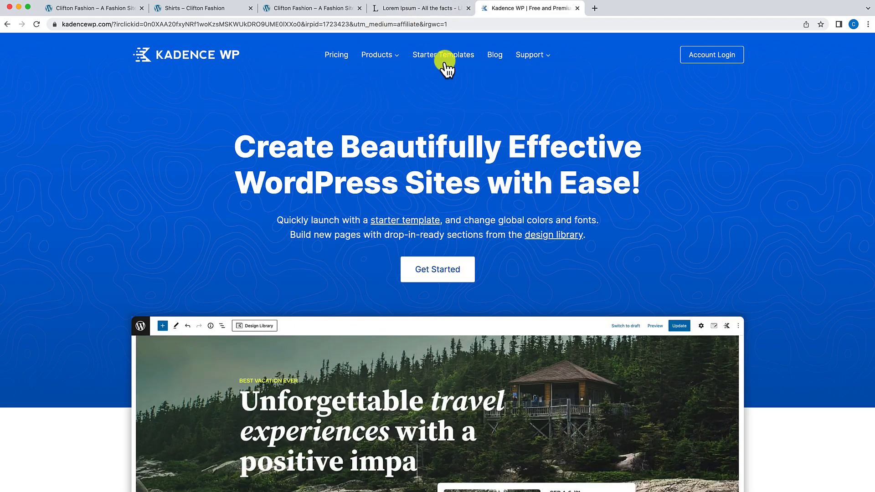
Open the Kadence Starter Templates page and filter the templates to the Ecommerce category.
click(445, 60)
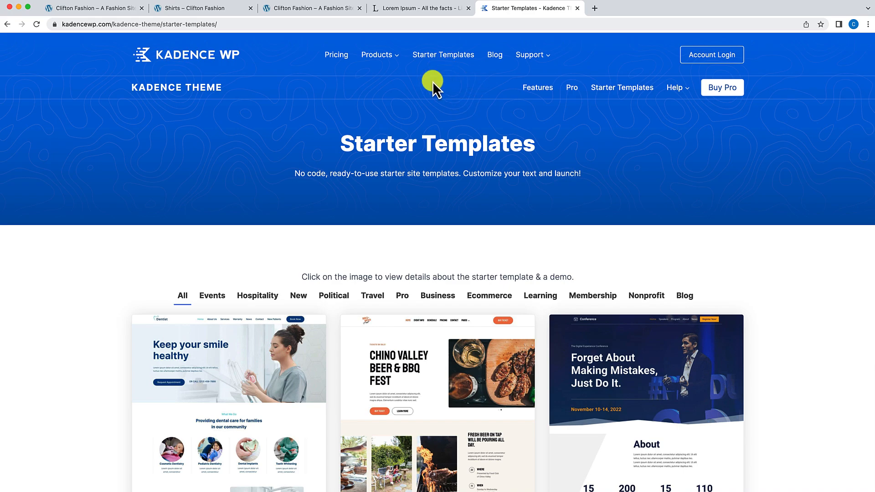
scroll(489, 230, down, 3)
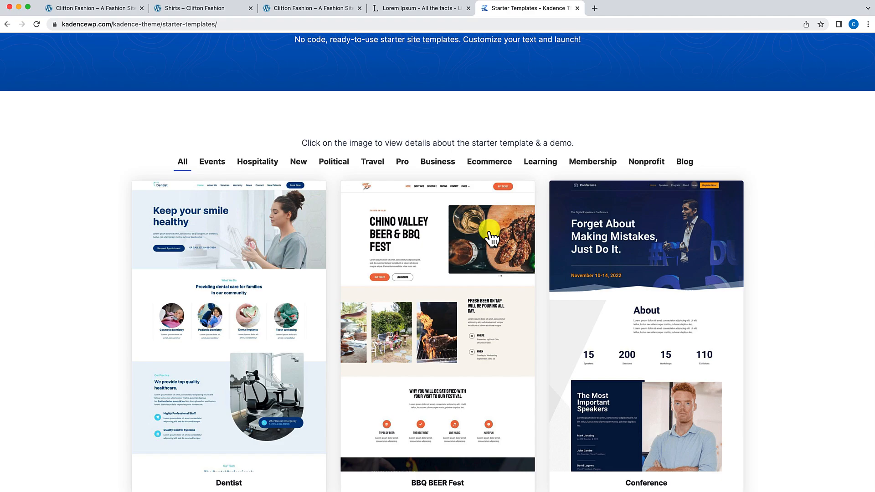
click(493, 165)
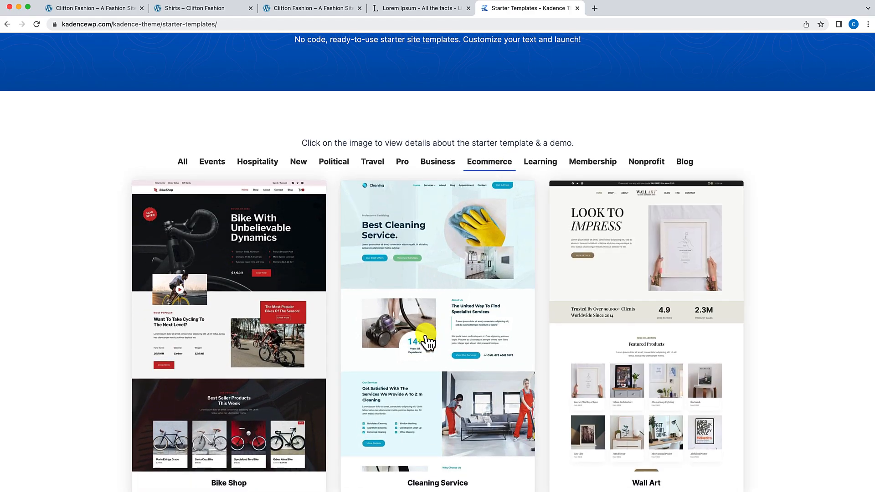
Examine the range of Ecommerce starter templates offered, from Bike Shop through to Shopping.
scroll(429, 342, down, 10)
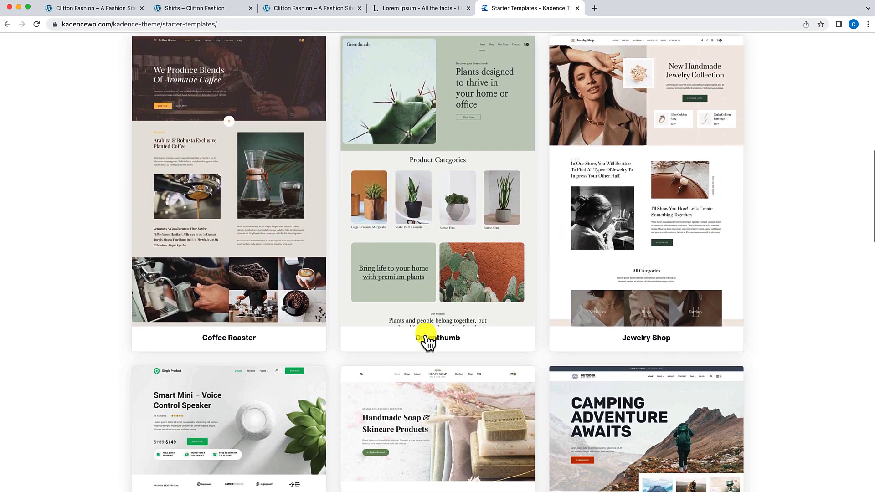
scroll(428, 342, down, 7)
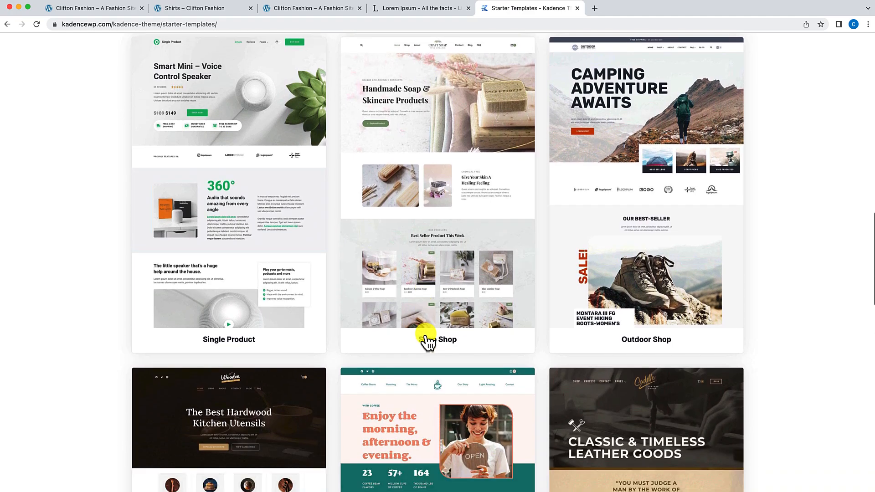
scroll(429, 342, down, 8)
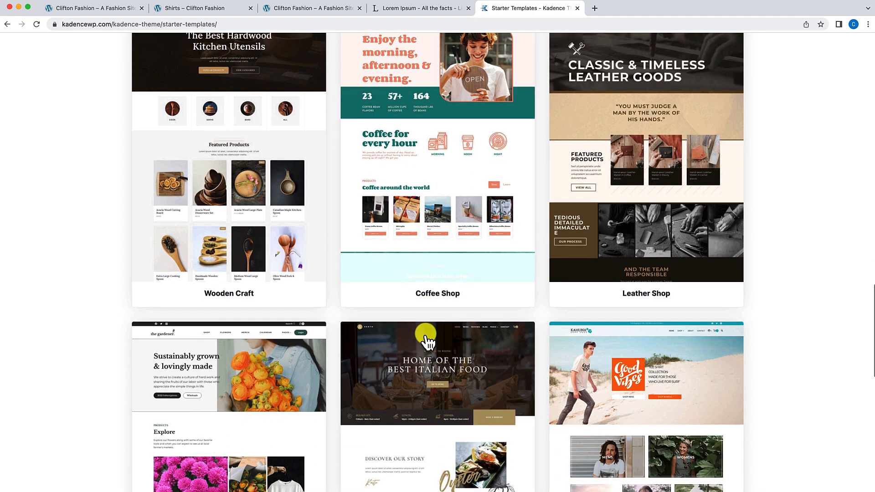
scroll(429, 342, down, 8)
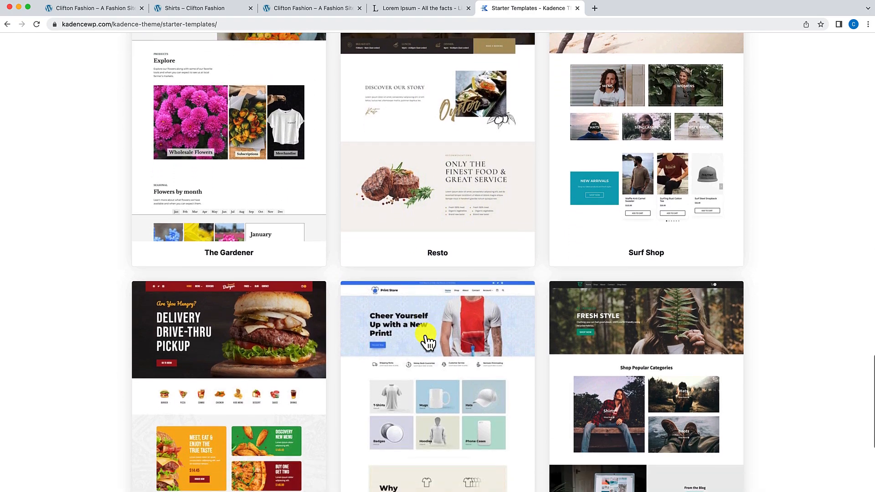
scroll(427, 342, down, 5)
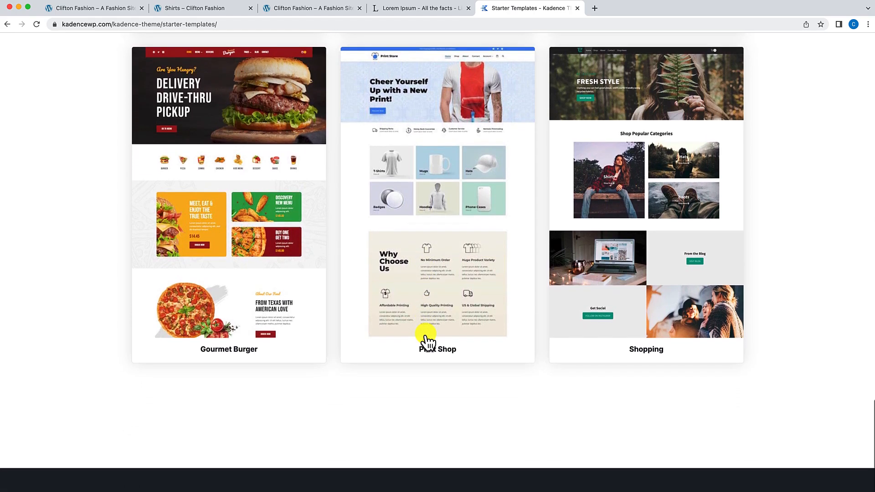
scroll(428, 341, up, 13)
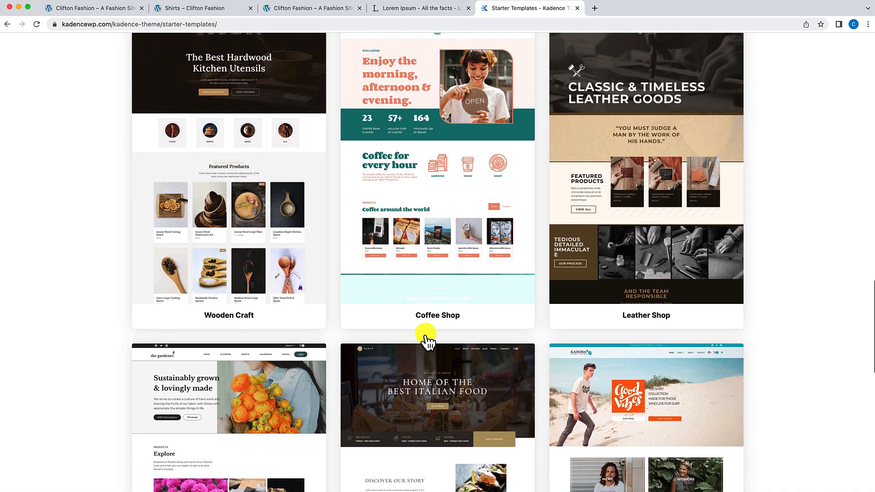
scroll(428, 341, up, 5)
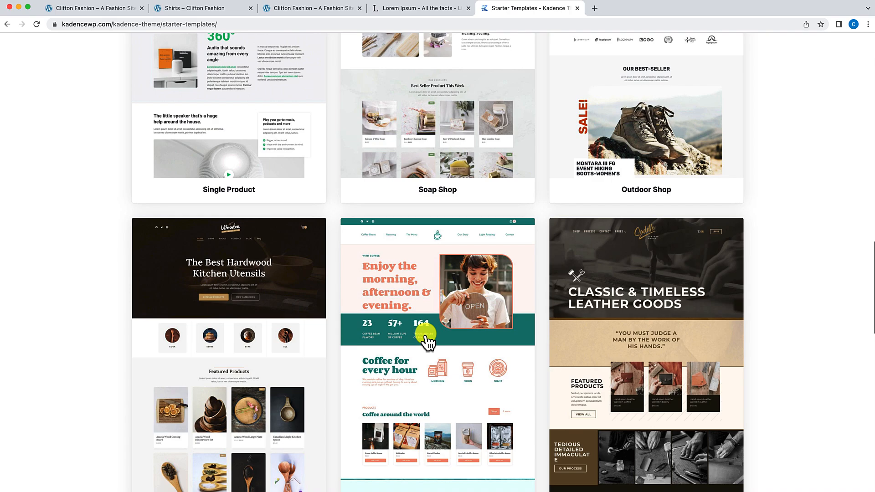
scroll(429, 342, up, 7)
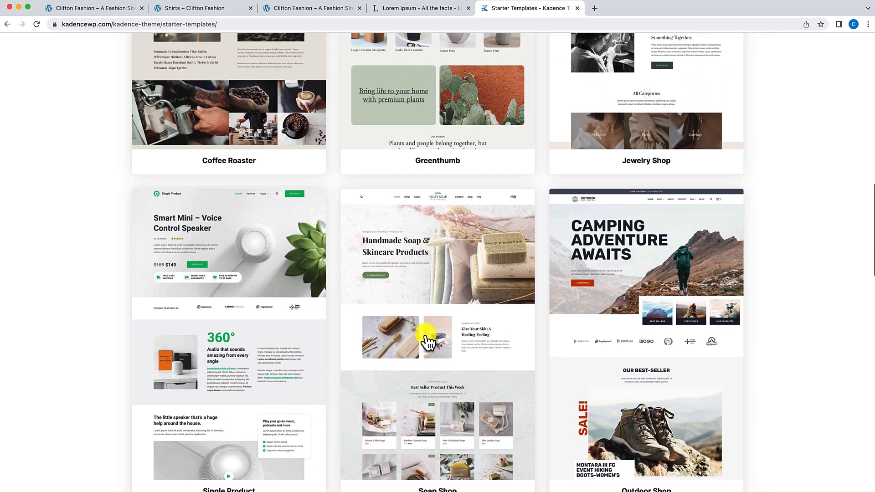
scroll(429, 342, up, 5)
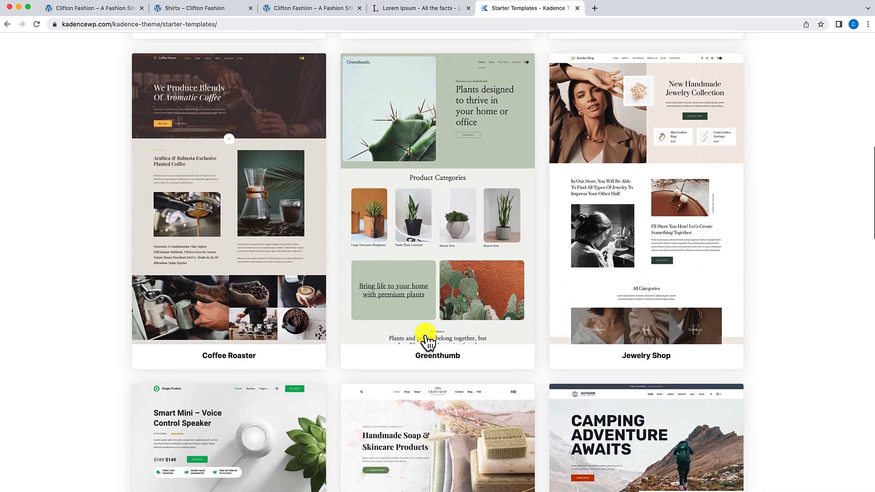
scroll(428, 341, up, 5)
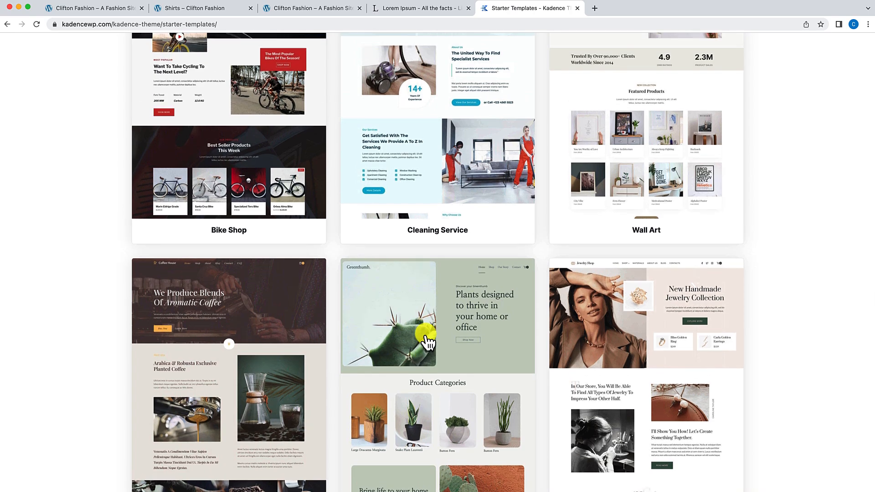
scroll(428, 342, up, 7)
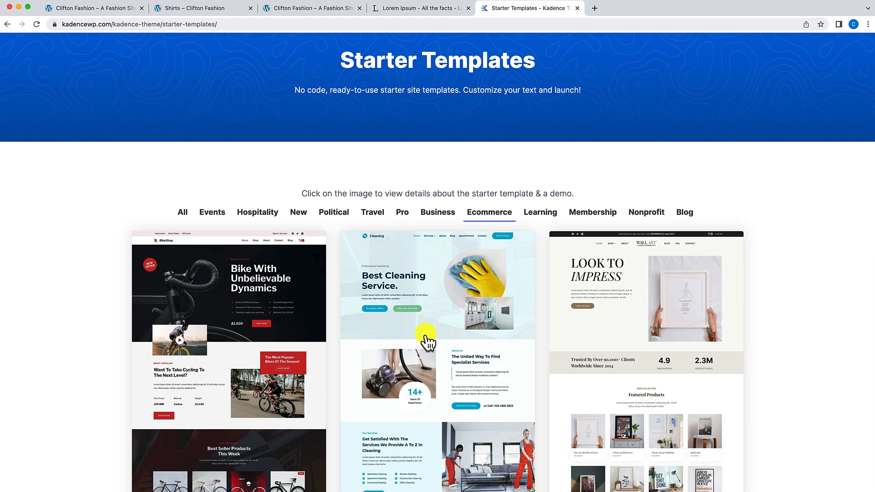
scroll(427, 341, down, 6)
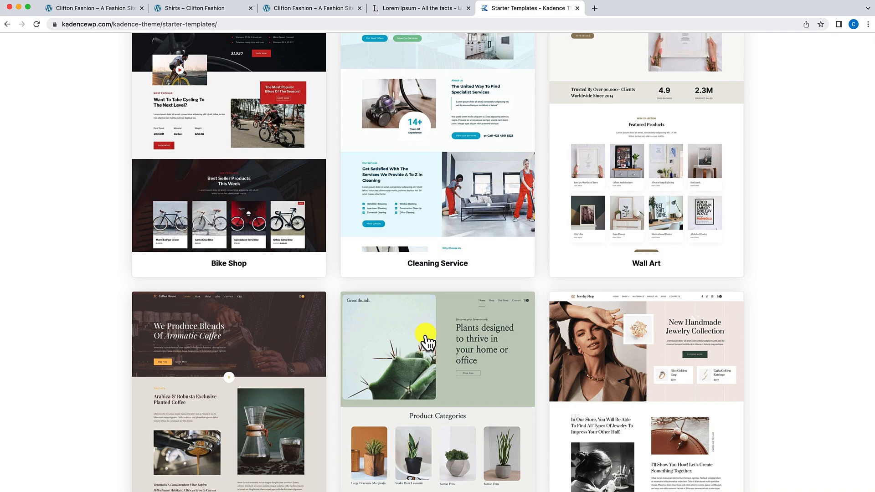
scroll(427, 341, down, 3)
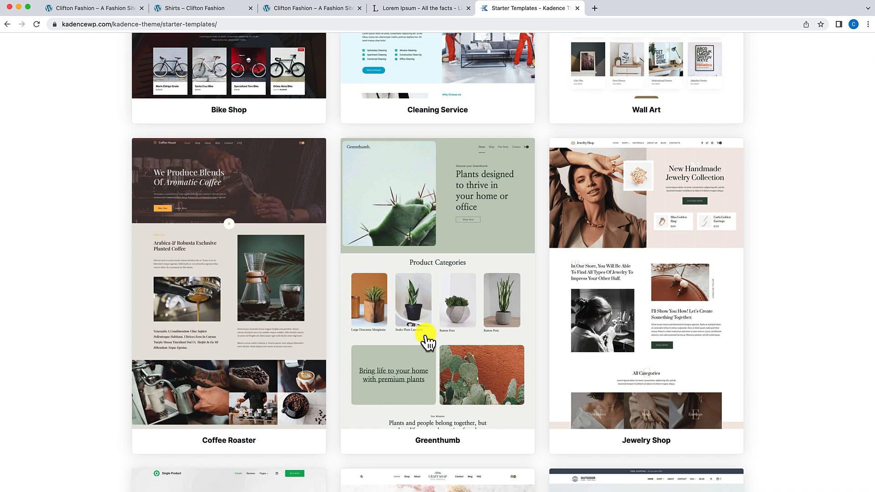
scroll(428, 341, up, 6)
scroll(422, 336, down, 7)
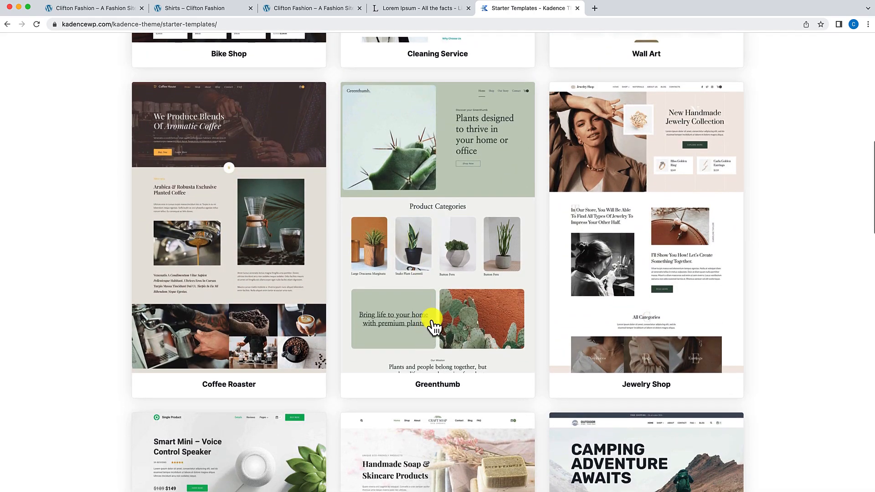
Open the Jewelry Shop starter template, launch its live preview and look over the home page.
click(646, 237)
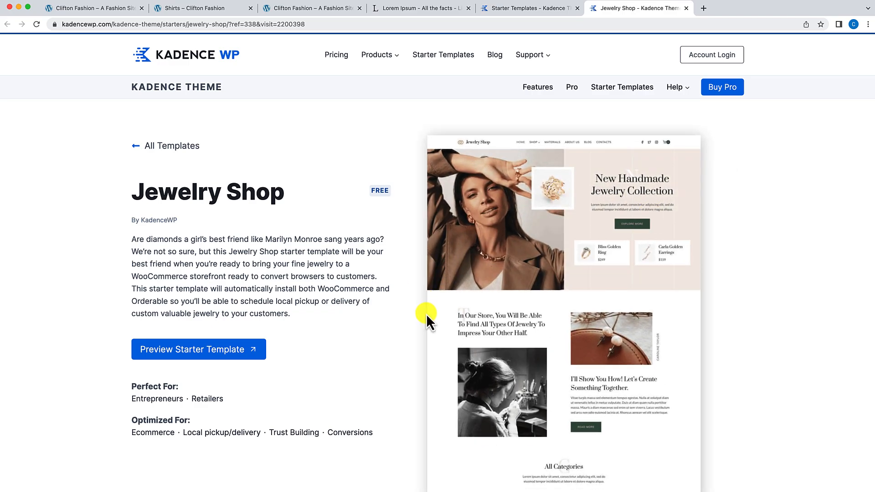
click(222, 359)
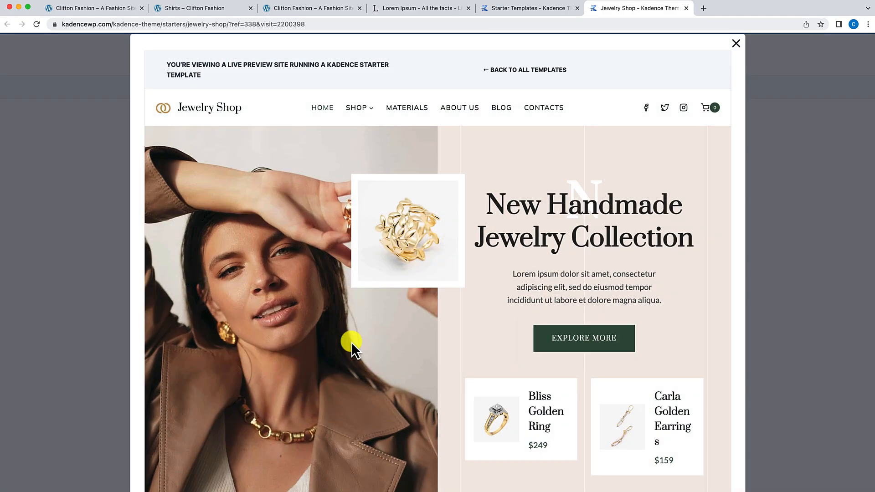
scroll(351, 342, down, 3)
scroll(351, 341, down, 20)
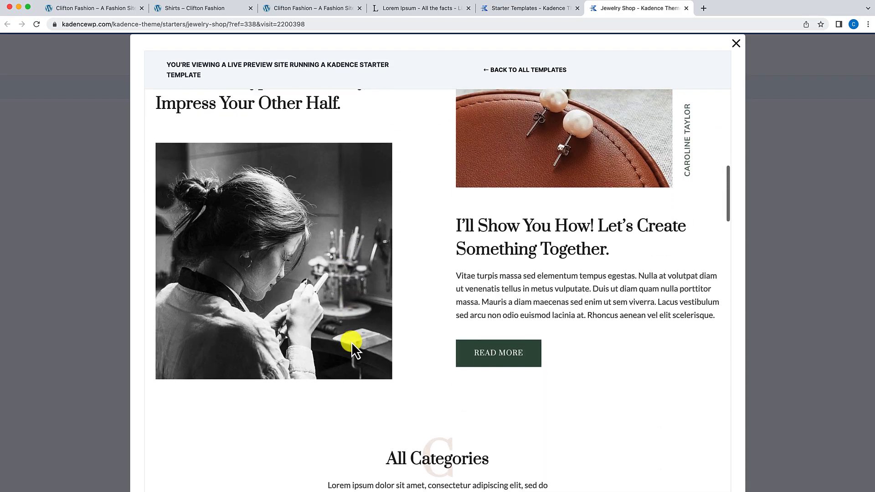
scroll(352, 342, down, 10)
scroll(352, 345, up, 20)
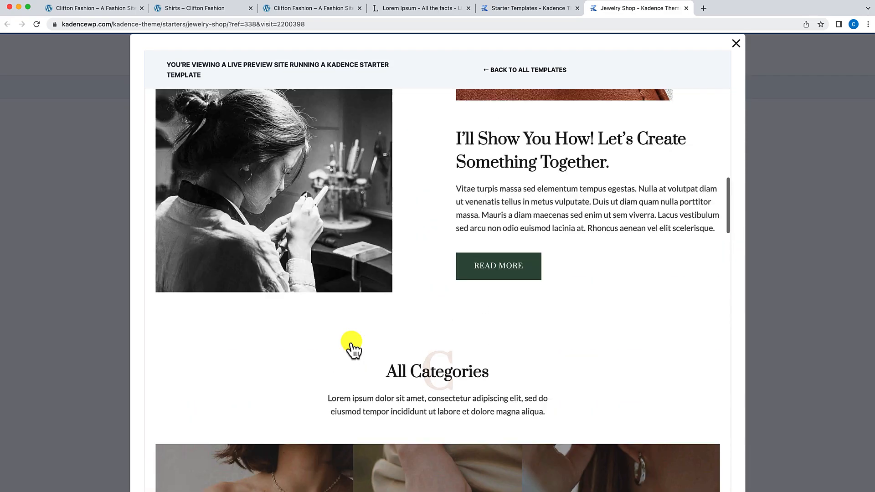
Open the Earrings shop category in the Jewelry Shop preview and examine its product listing layout.
mouse_move(373, 119)
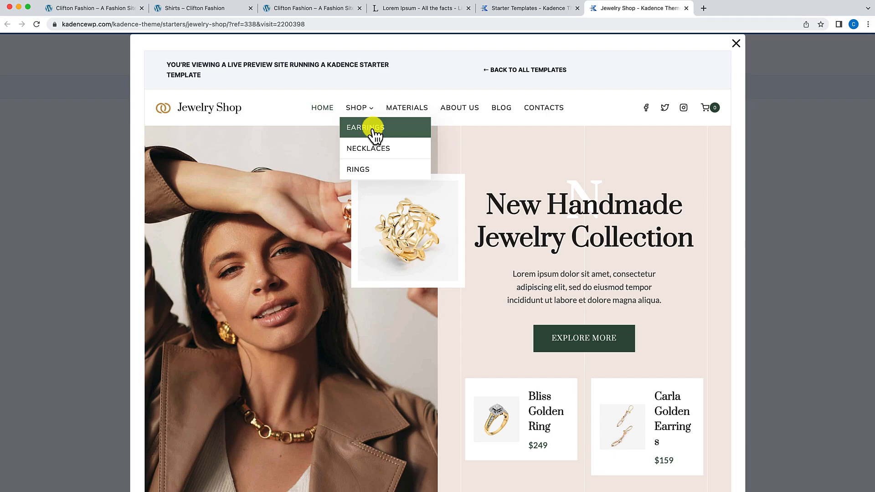
click(360, 133)
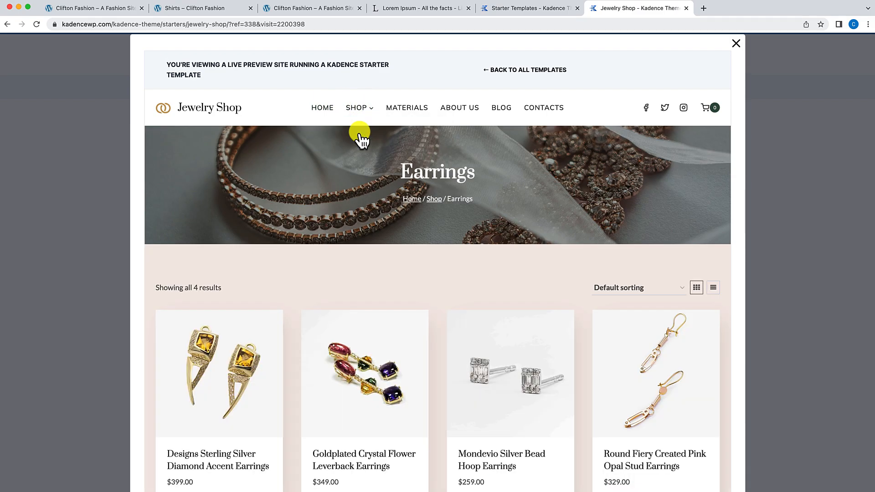
scroll(385, 242, down, 5)
scroll(389, 254, up, 5)
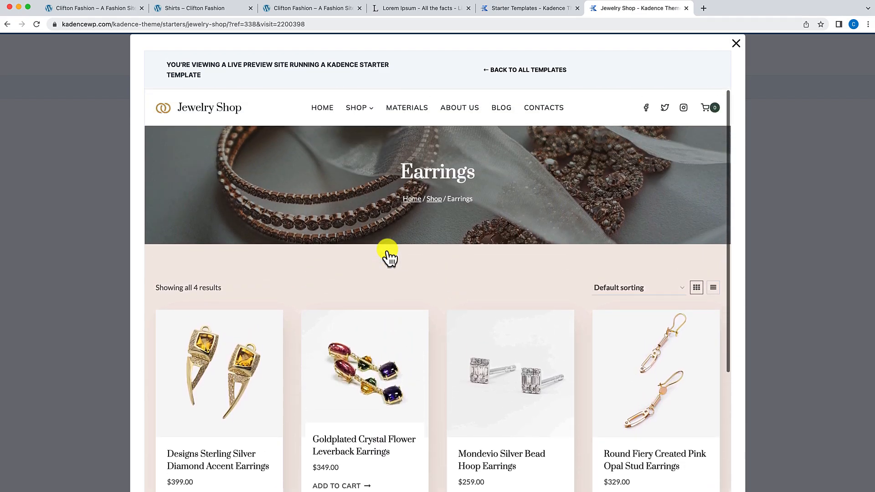
scroll(388, 257, down, 2)
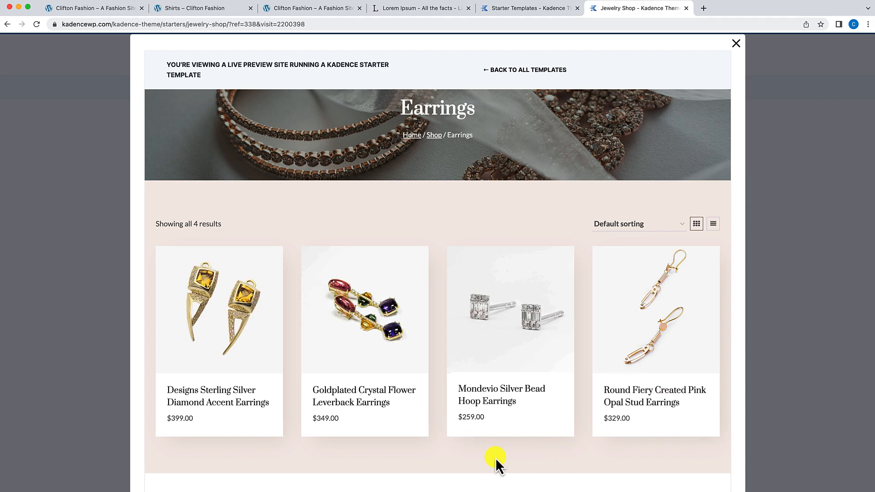
scroll(488, 277, up, 2)
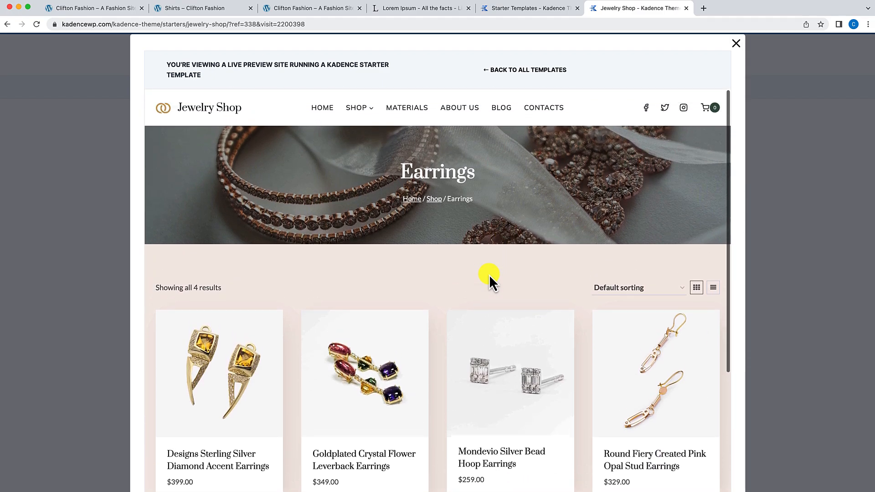
scroll(489, 274, down, 4)
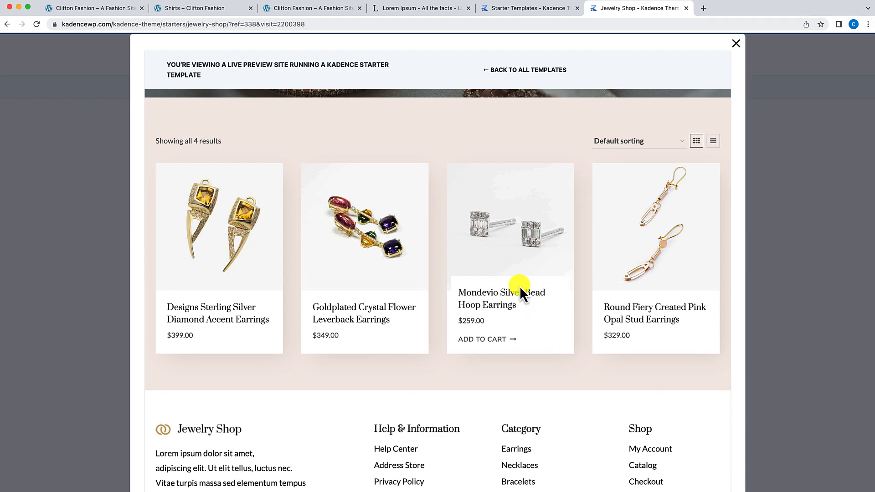
scroll(506, 228, up, 3)
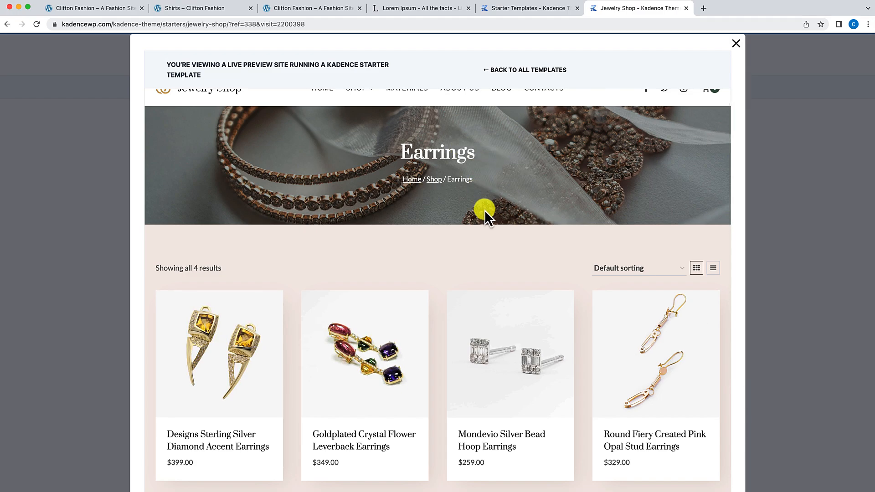
Open the Necklaces shop category in the Jewelry Shop preview and look over its product listing.
scroll(483, 217, up, 1)
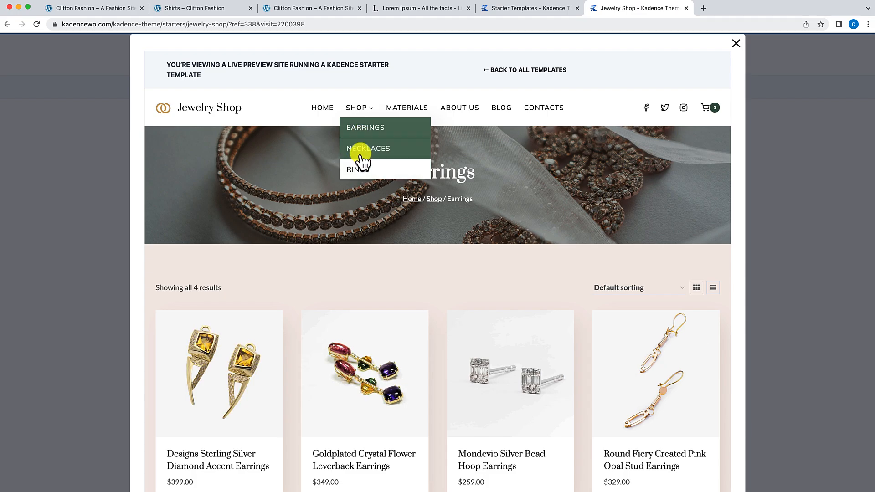
click(364, 155)
scroll(365, 322, down, 5)
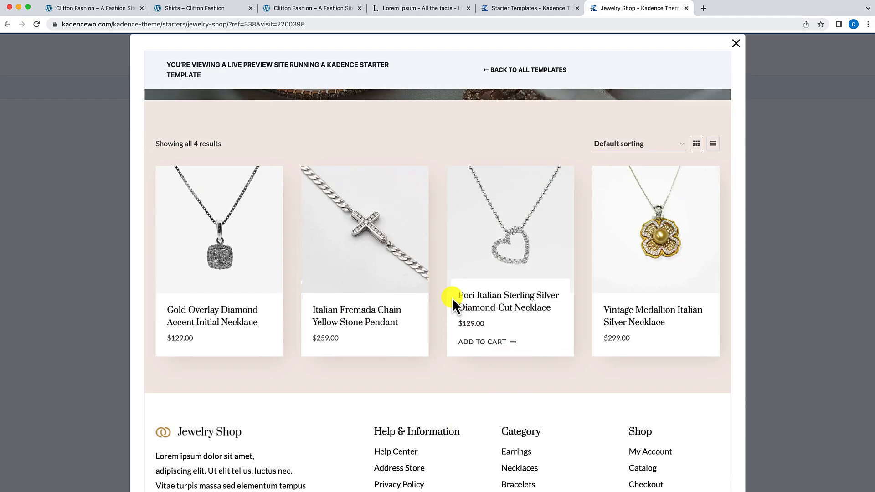
scroll(454, 296, up, 4)
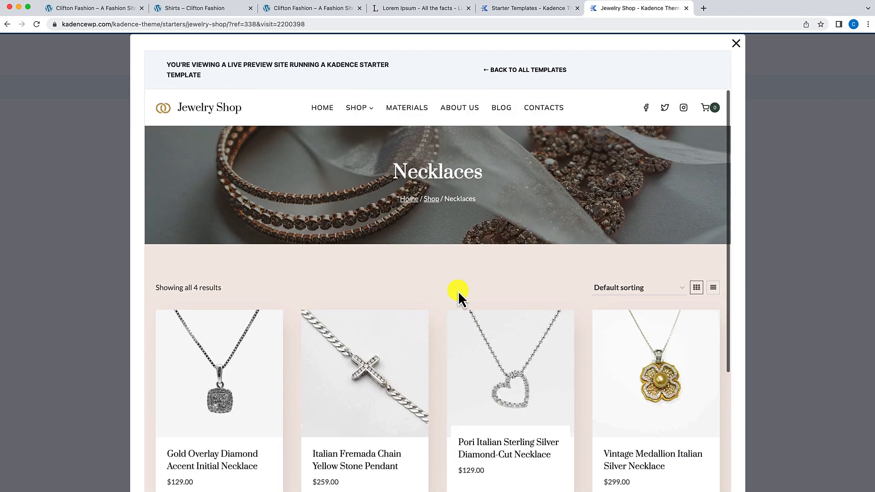
Close the Jewelry Shop preview, return to all starter templates and look through the full unfiltered range.
click(736, 44)
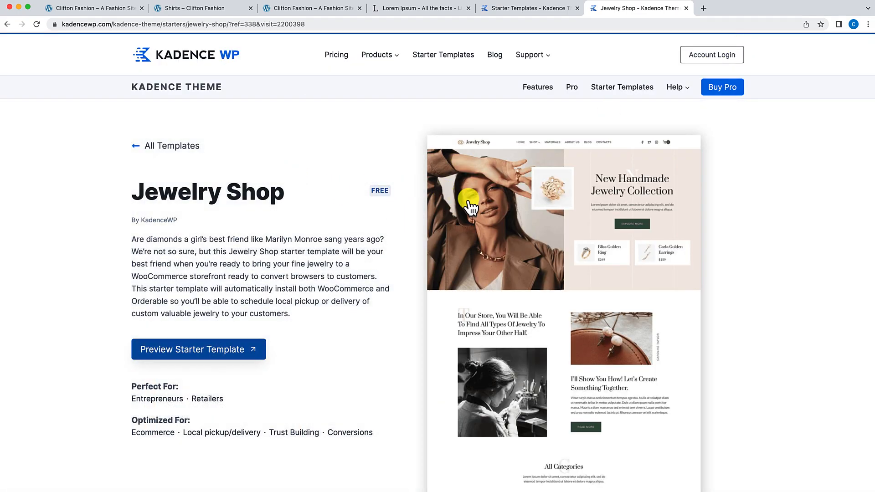
click(179, 149)
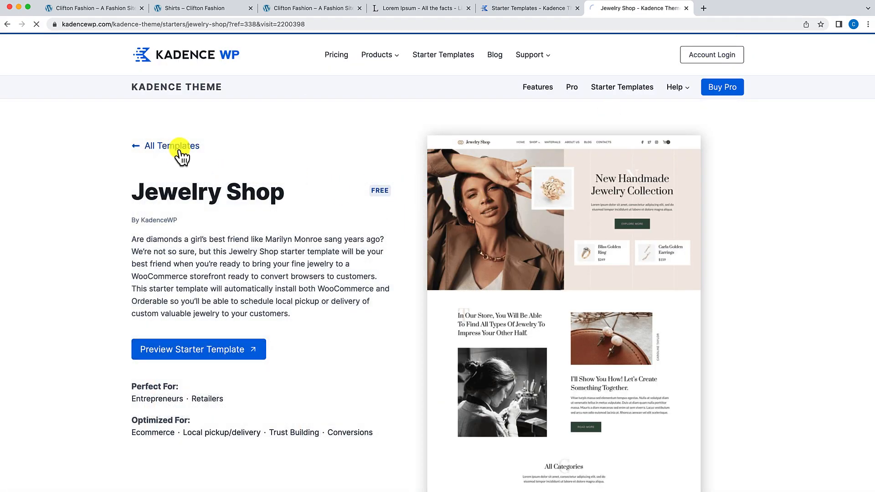
scroll(340, 353, down, 10)
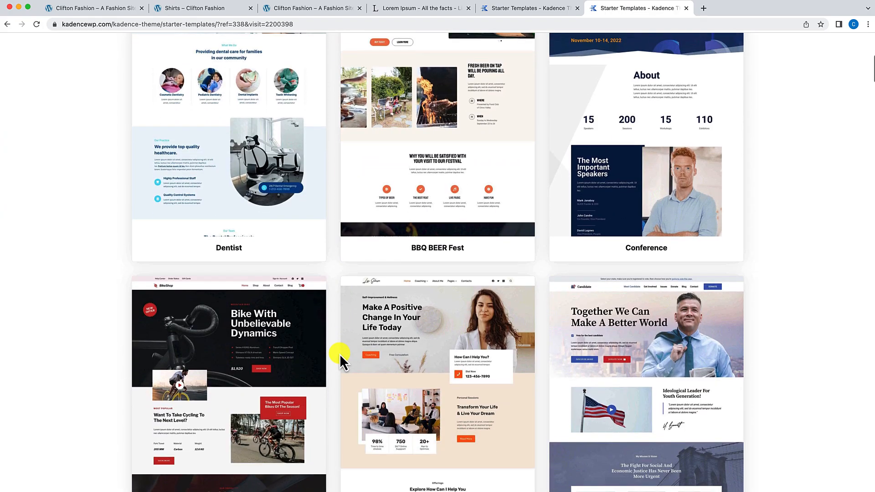
scroll(340, 353, down, 7)
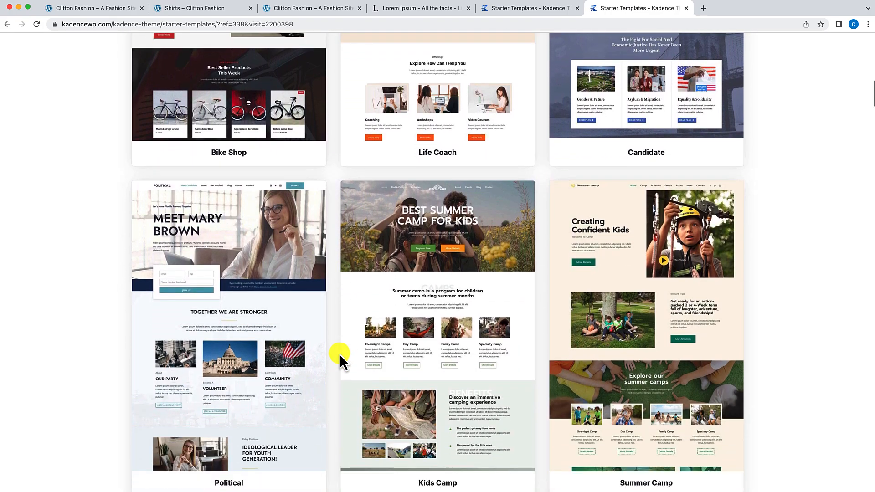
scroll(340, 353, down, 2)
scroll(340, 353, down, 13)
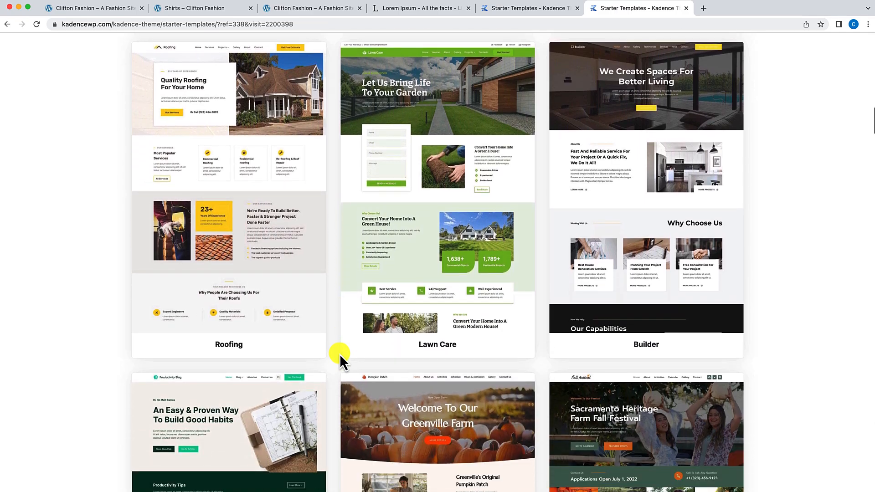
scroll(340, 354, down, 18)
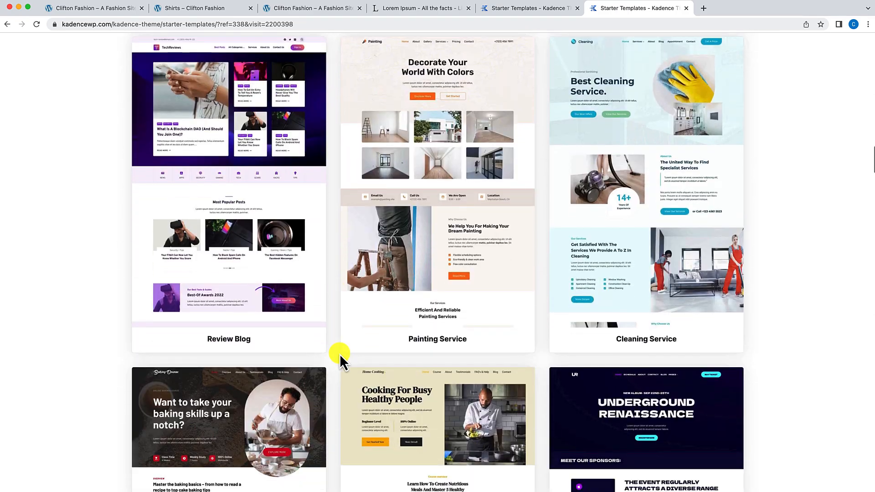
scroll(340, 354, down, 20)
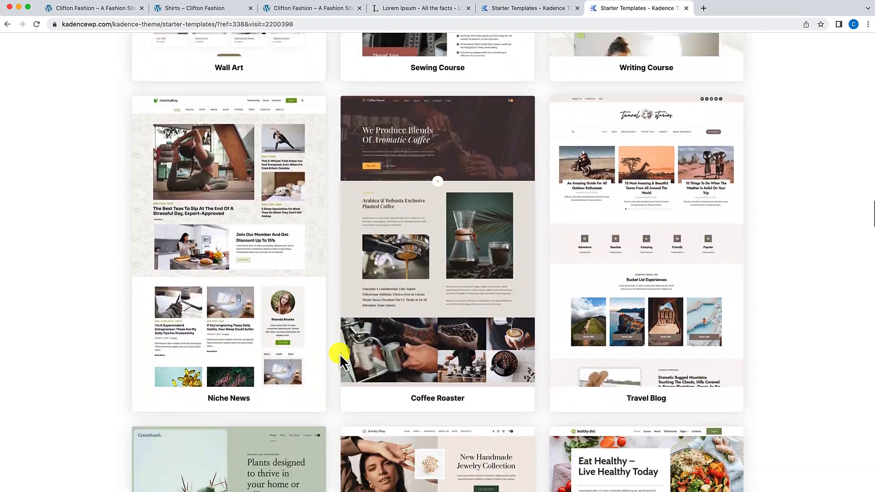
Filter the starter templates to Ecommerce and look through them as far as Outdoor Shop.
scroll(340, 354, up, 10)
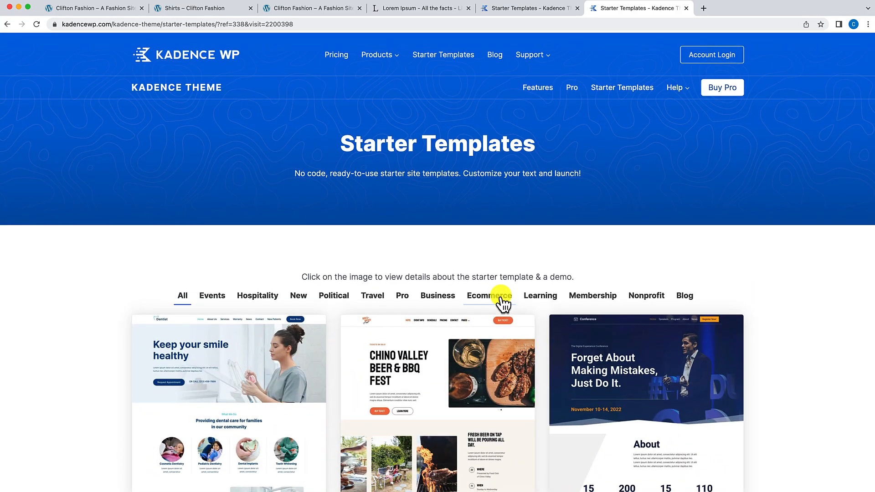
click(502, 296)
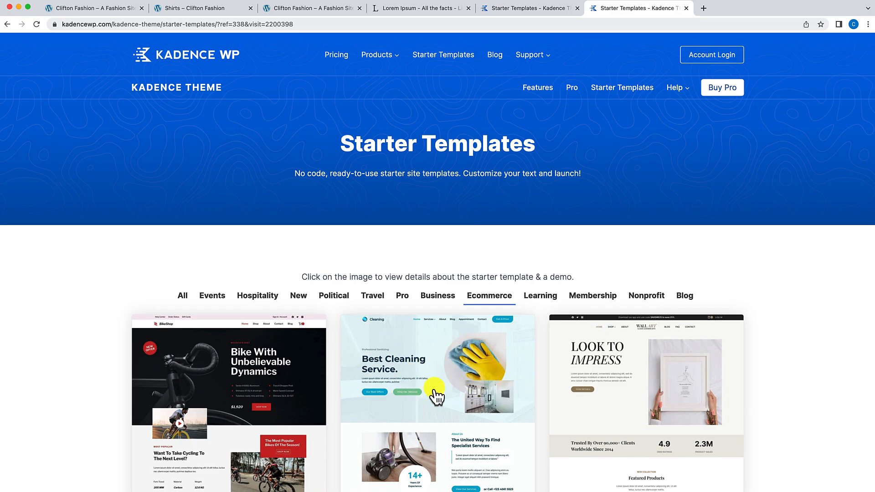
scroll(436, 397, down, 2)
scroll(435, 393, down, 12)
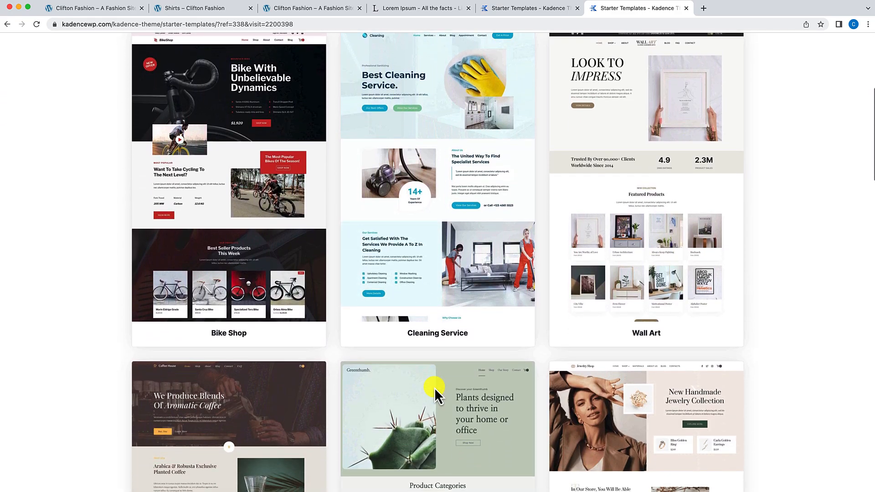
scroll(434, 390, down, 5)
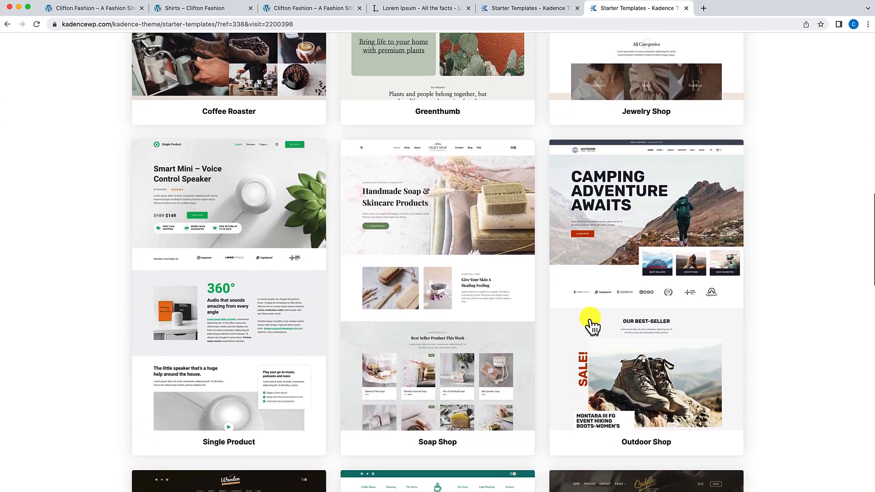
Open the Outdoor Shop starter template, launch its live preview and look over the home page.
click(616, 325)
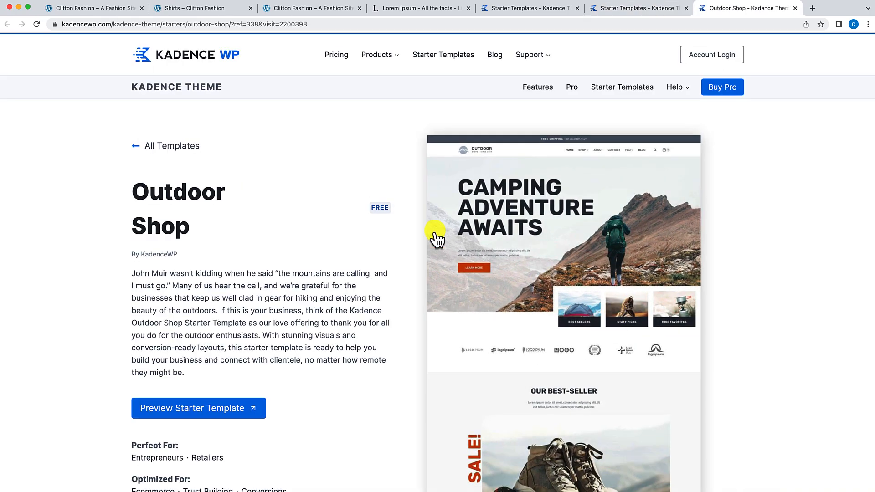
click(230, 409)
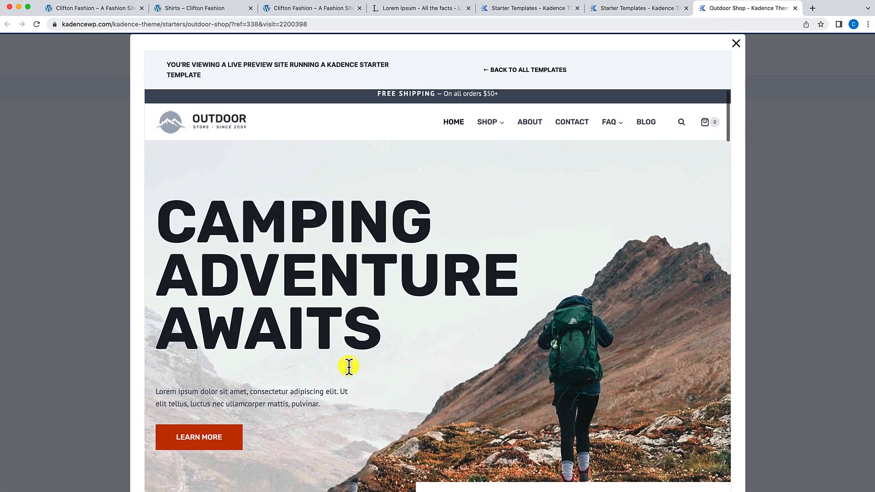
scroll(349, 366, down, 15)
scroll(349, 366, up, 15)
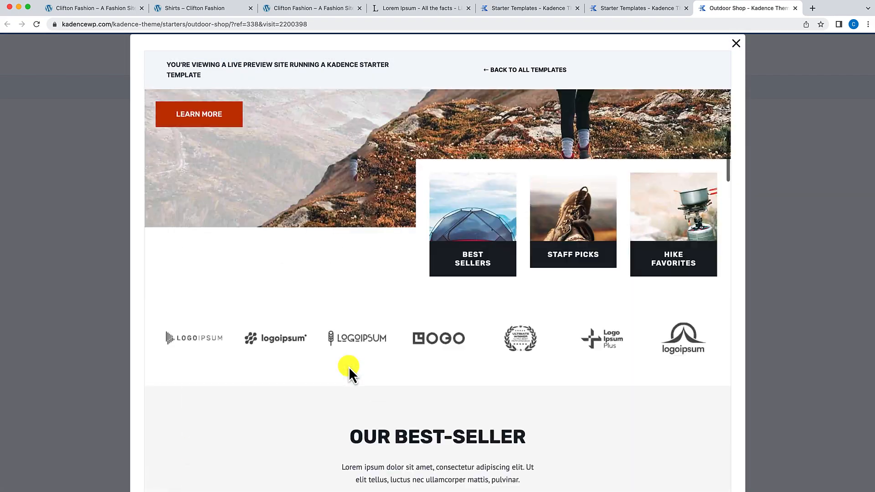
Open the Shelters shop category in the Outdoor Shop preview and examine its product listing.
mouse_move(485, 129)
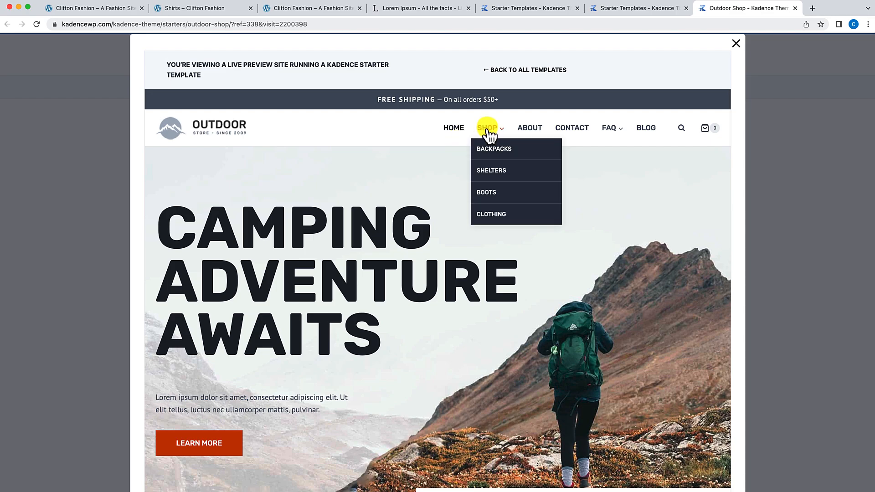
click(486, 168)
scroll(439, 310, down, 4)
scroll(439, 307, up, 3)
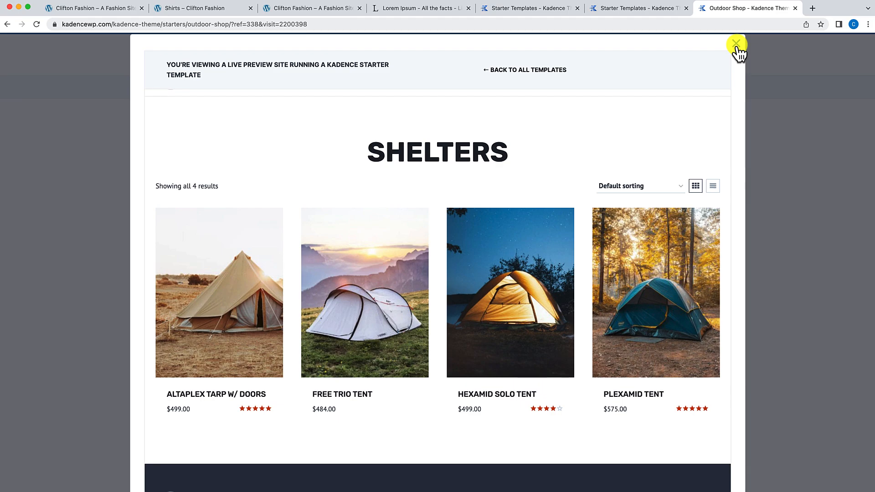
Close the Outdoor Shop page and the duplicate Starter Templates page, and review the Clifton Fashion store's home page.
click(795, 8)
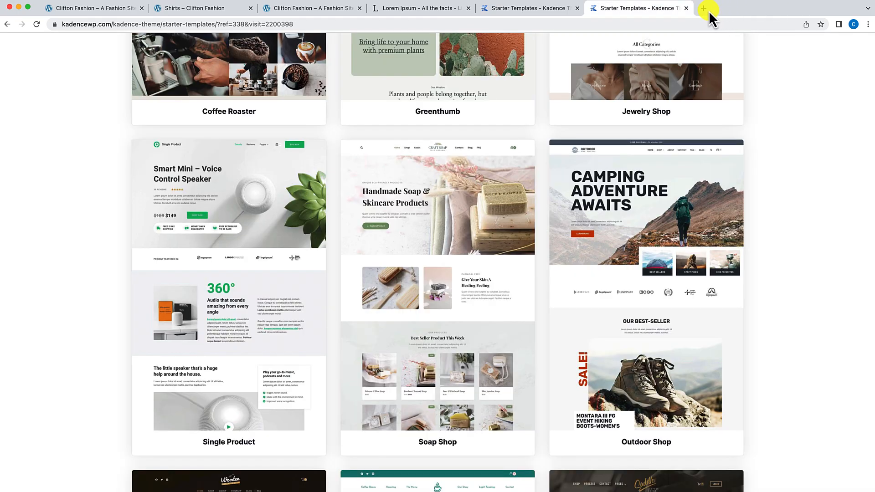
click(686, 9)
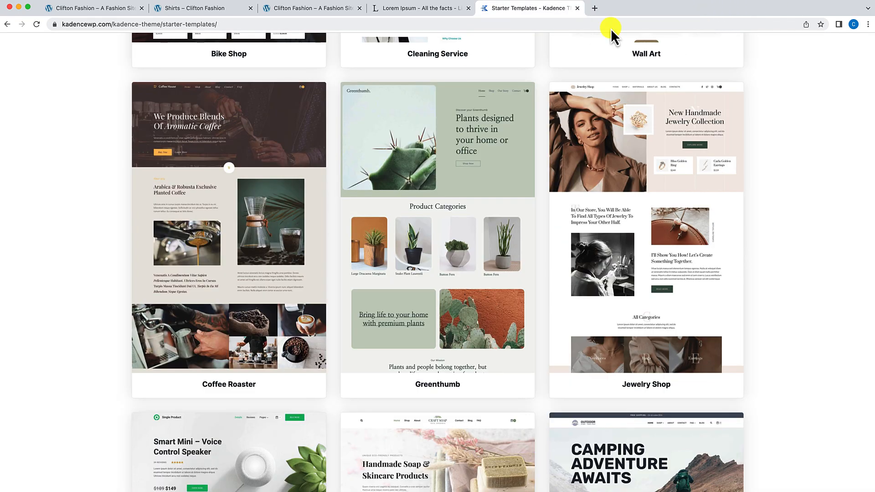
click(303, 9)
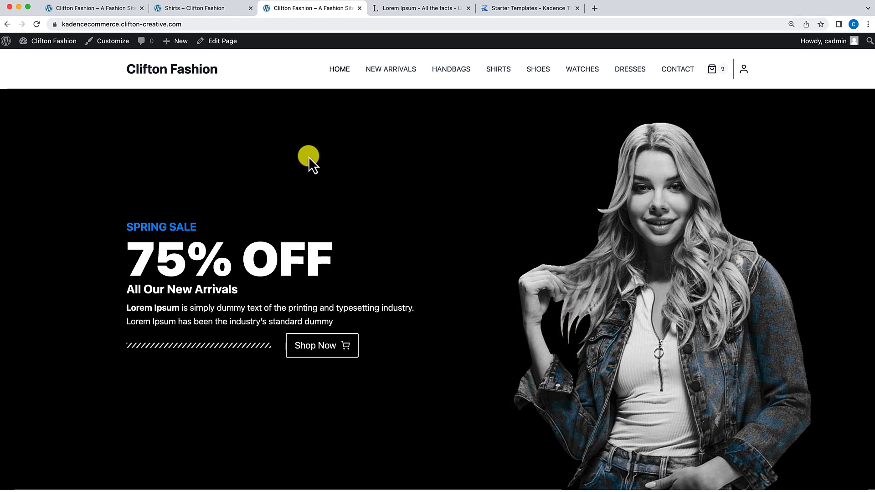
scroll(308, 156, down, 10)
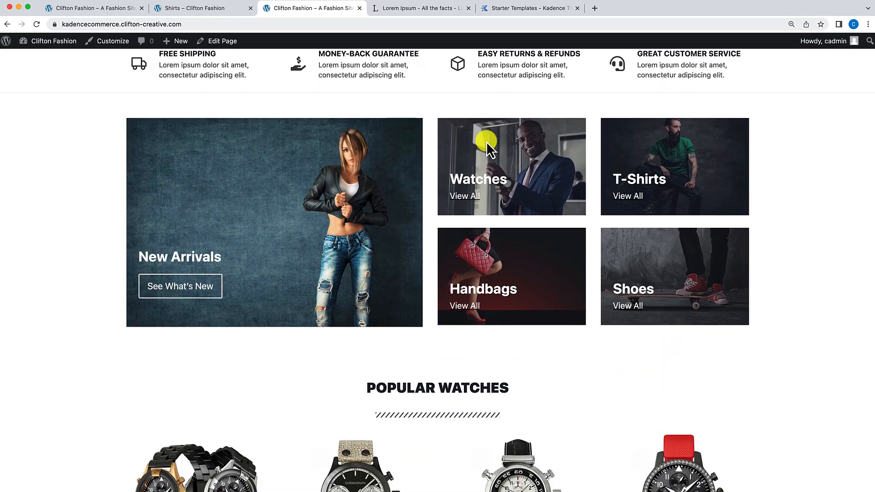
scroll(466, 232, up, 10)
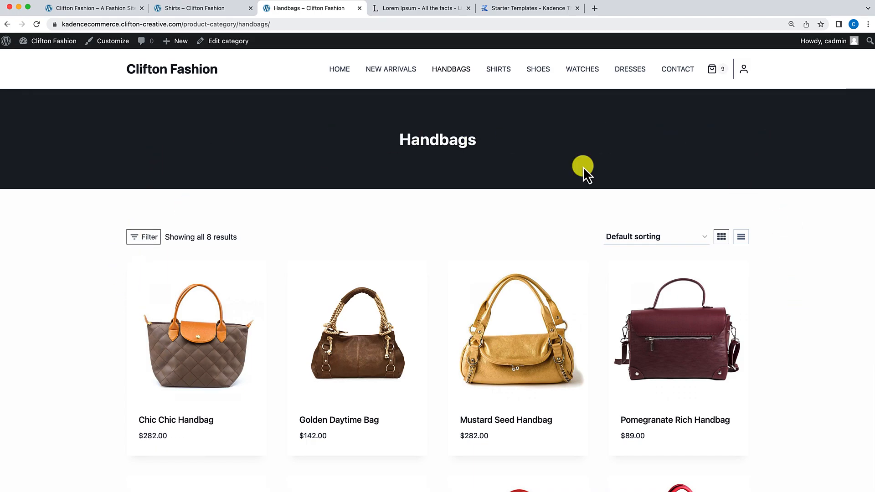
Examine the Handbags category of the Clifton Fashion store, including its product cards and Add to Cart links.
scroll(779, 215, down, 5)
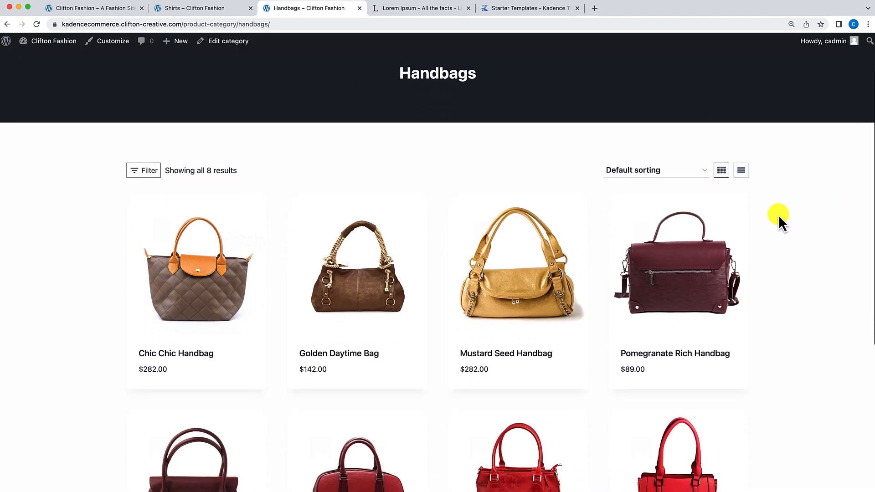
scroll(466, 255, down, 1)
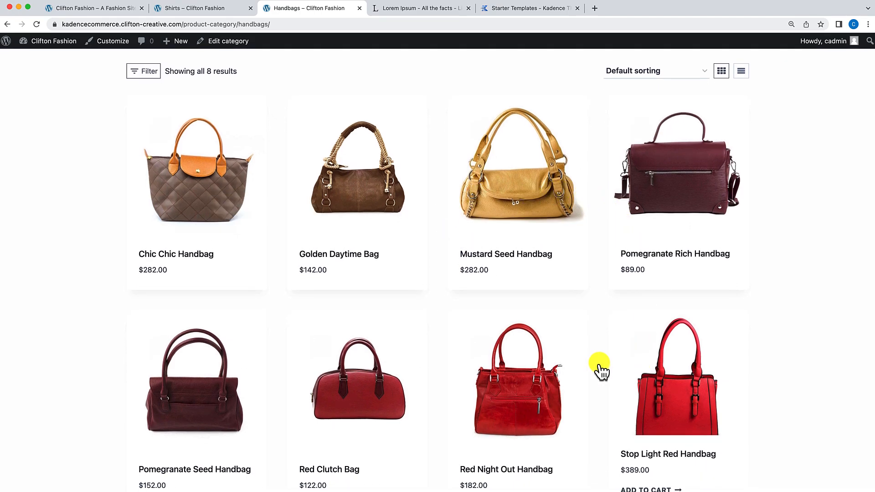
scroll(213, 358, down, 1)
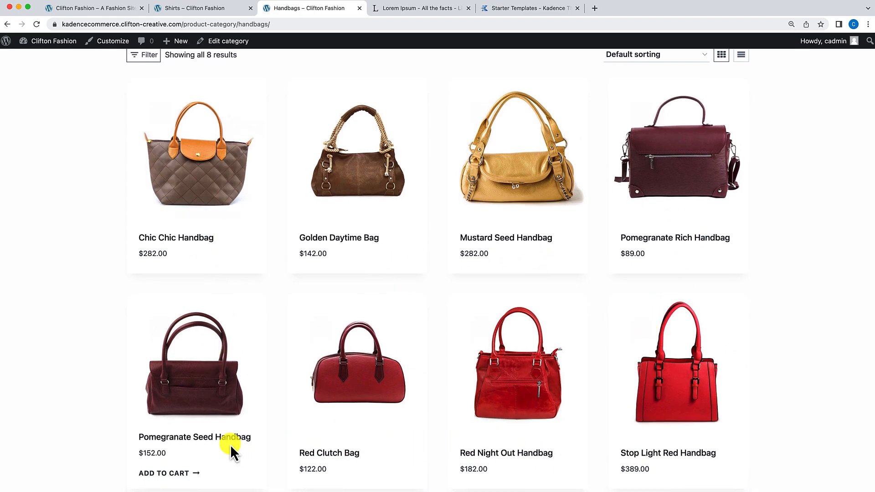
scroll(228, 439, down, 1)
scroll(228, 438, down, 1)
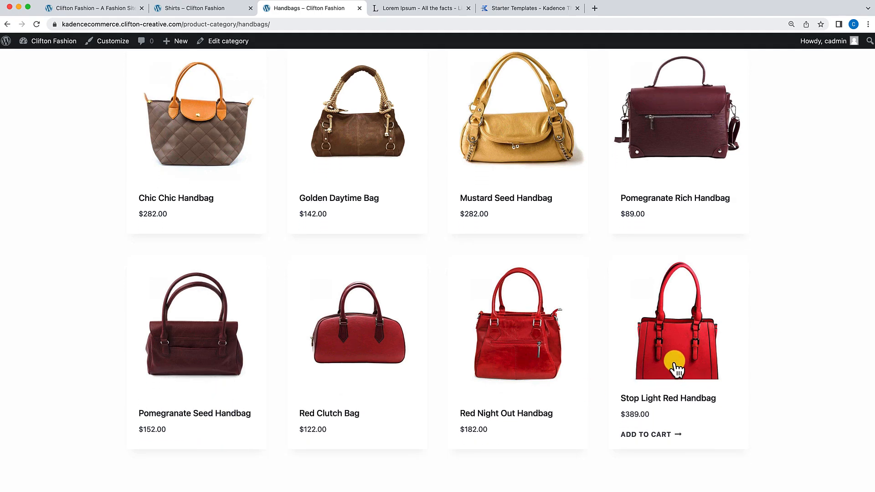
scroll(674, 238, up, 1)
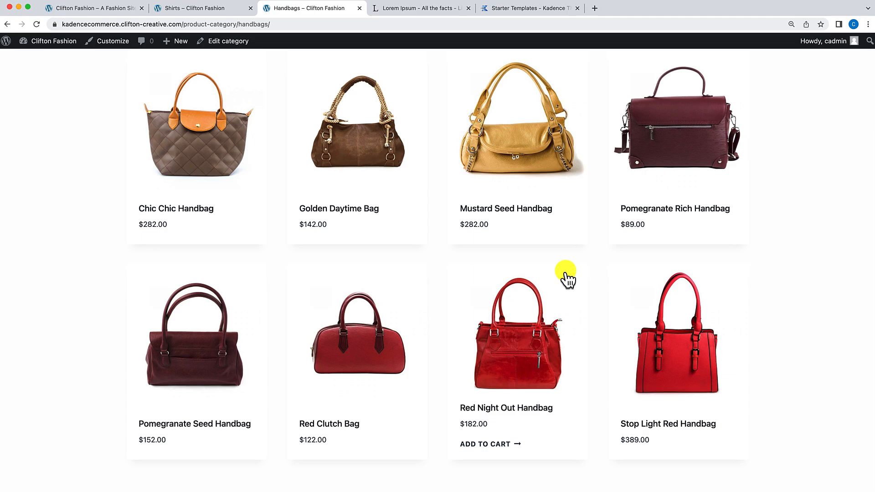
scroll(565, 272, up, 1)
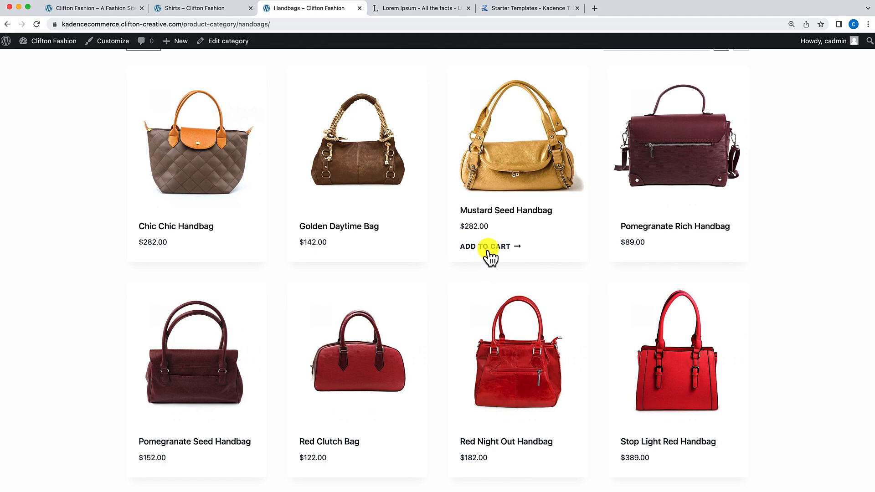
scroll(442, 325, up, 2)
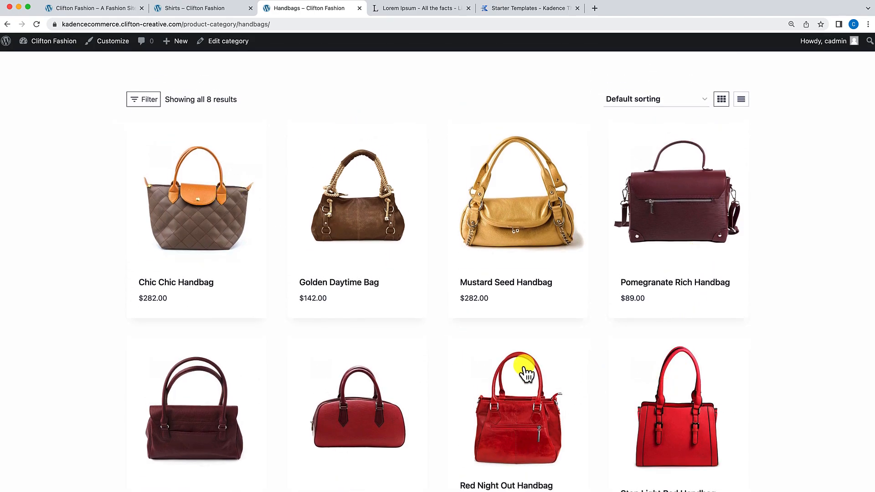
scroll(527, 372, up, 5)
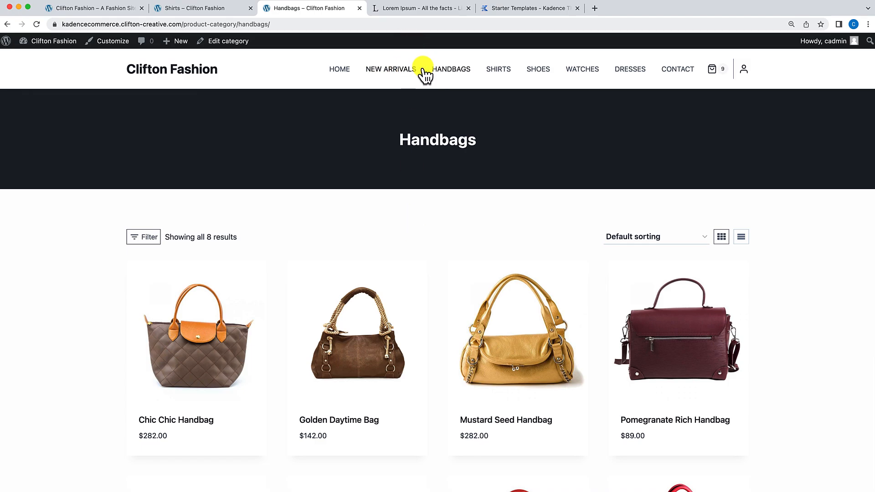
Open the New Arrivals category of the Clifton Fashion store and look over its product listing.
click(393, 77)
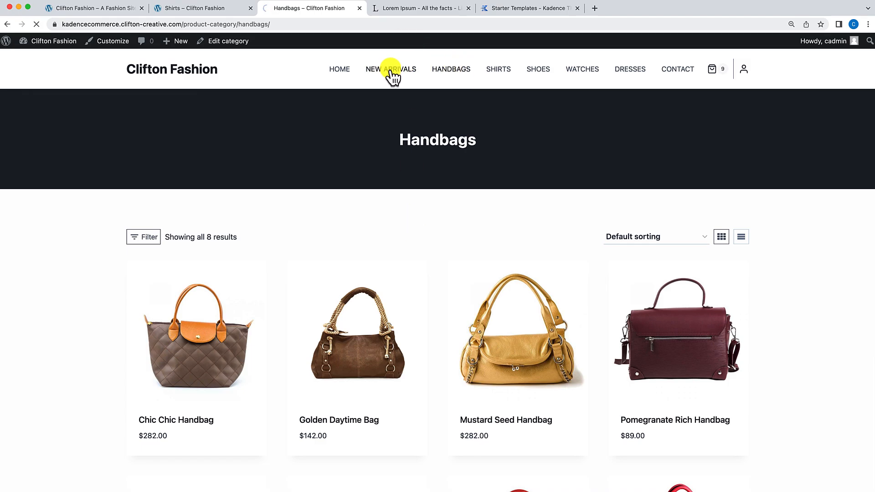
scroll(260, 346, down, 3)
scroll(260, 341, down, 4)
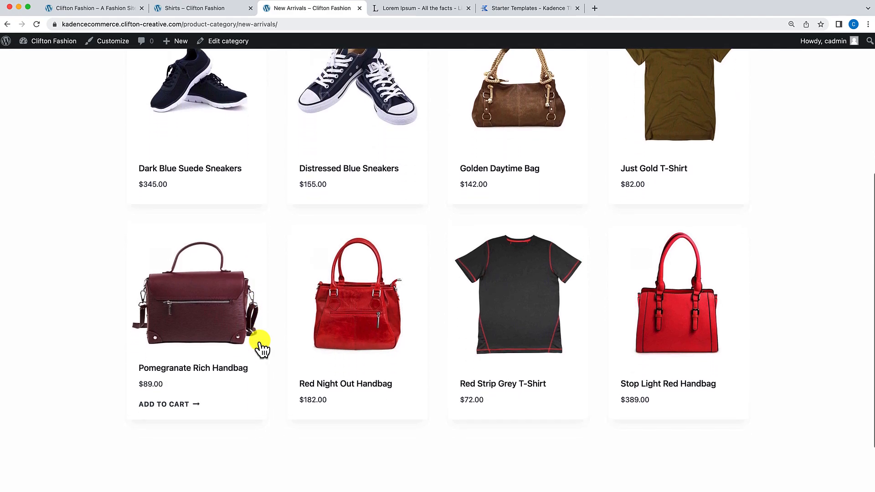
scroll(260, 341, up, 7)
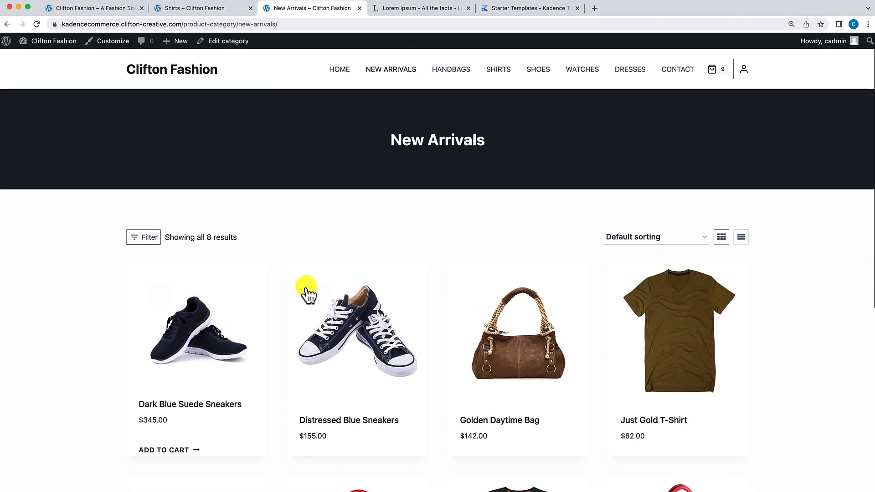
Open the Shoes category of the Clifton Fashion store and look over its product listing.
click(630, 70)
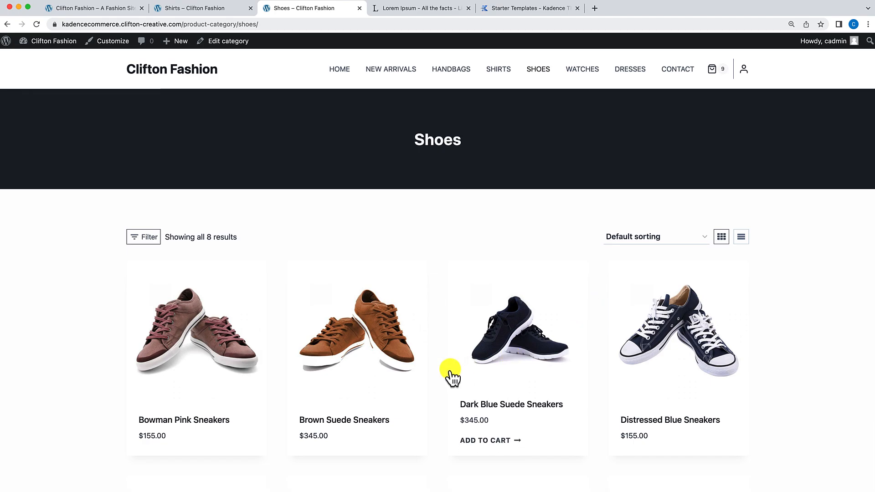
scroll(453, 377, down, 4)
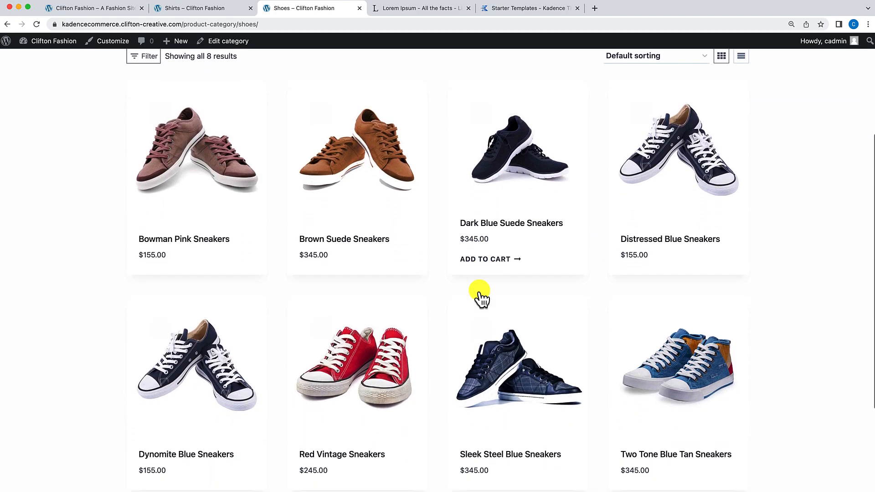
scroll(481, 297, down, 5)
scroll(481, 295, up, 3)
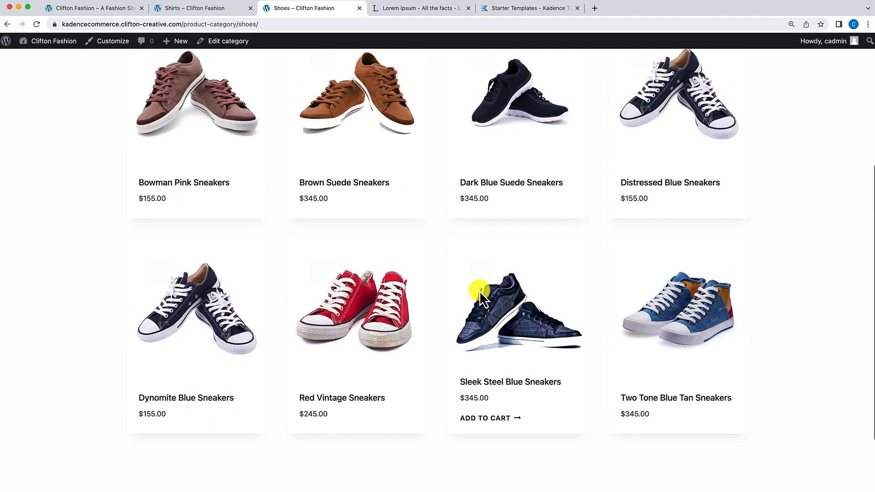
scroll(479, 291, up, 3)
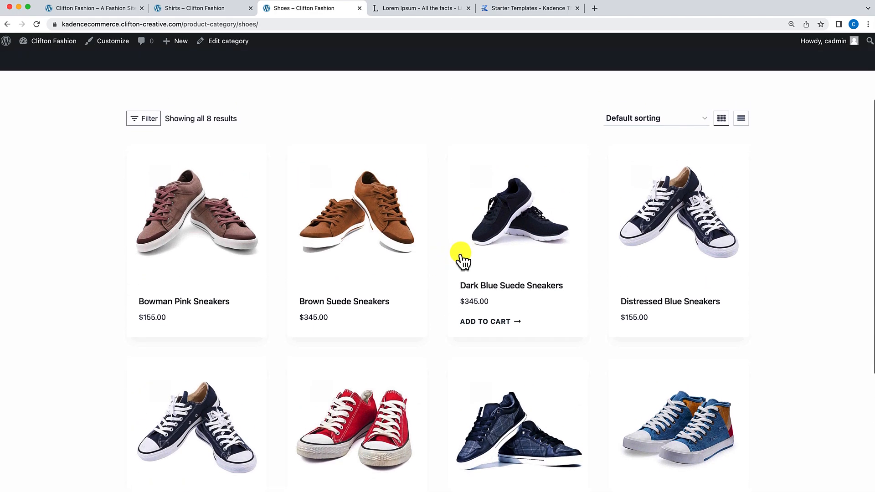
scroll(463, 261, up, 2)
scroll(462, 259, down, 4)
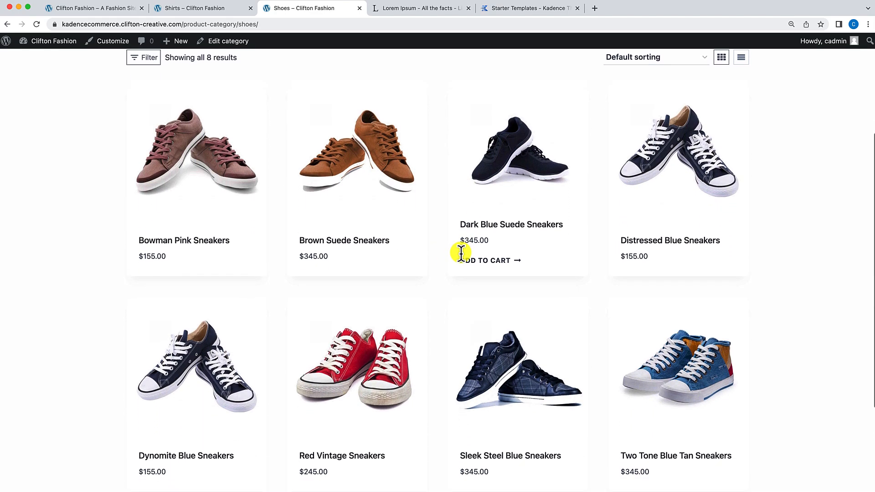
scroll(461, 252, down, 1)
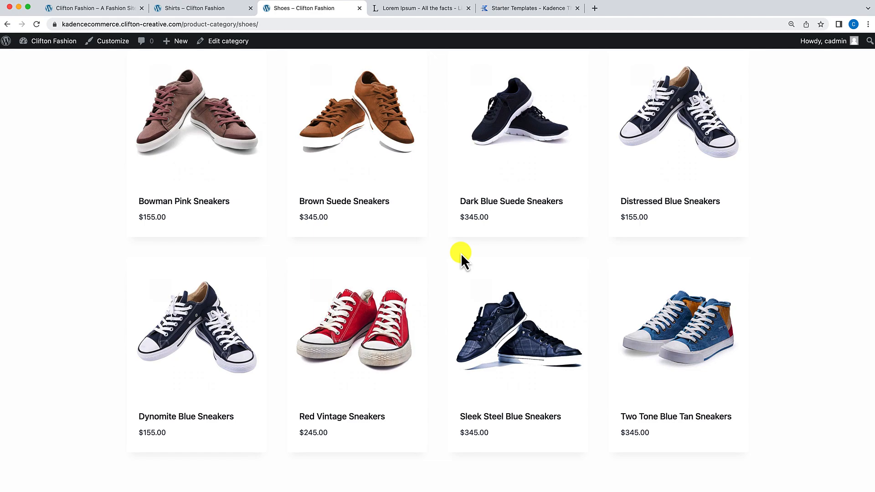
scroll(461, 256, up, 3)
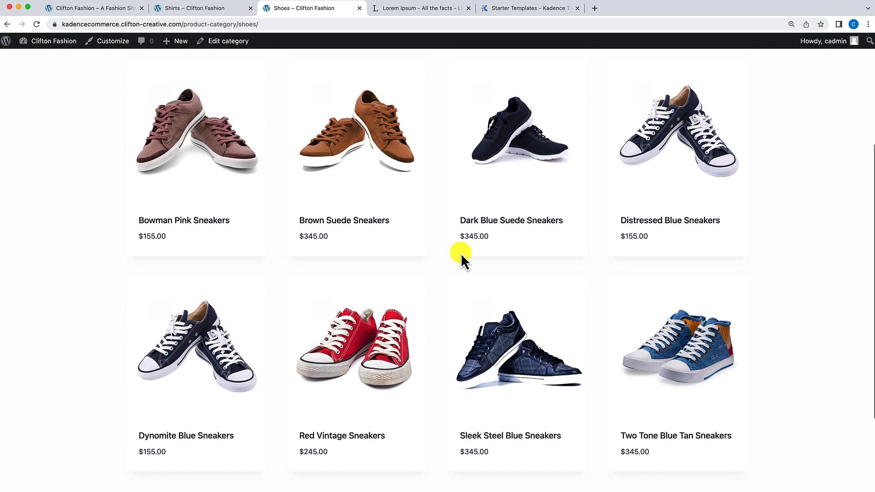
scroll(461, 255, up, 3)
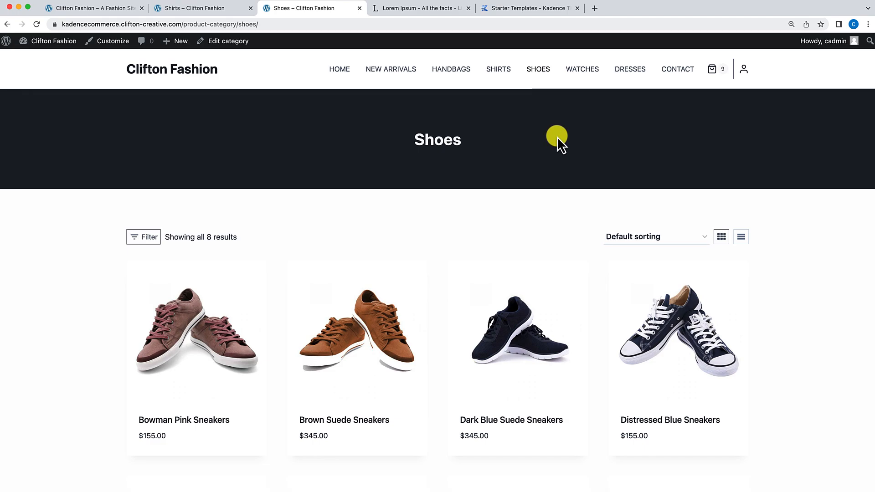
Open the Shirts category, follow the sale banner's Shop Now link to the products, and review the T-shirt banner.
click(502, 69)
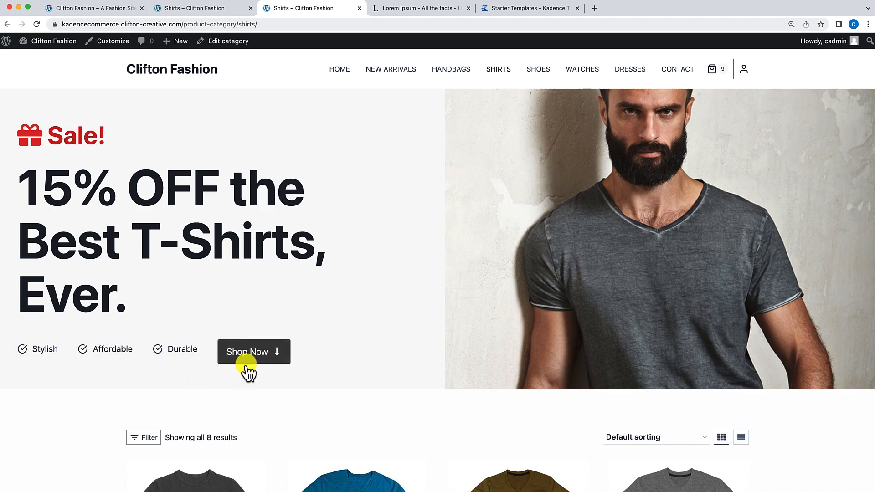
click(273, 352)
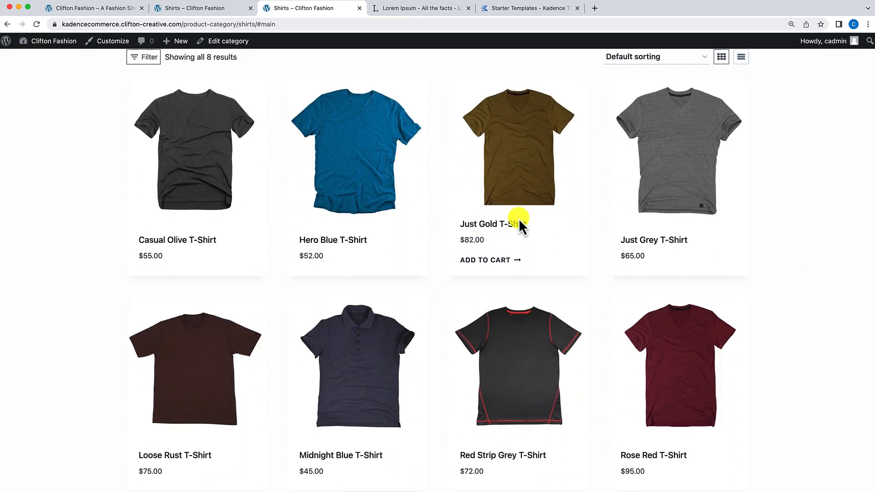
scroll(451, 310, up, 8)
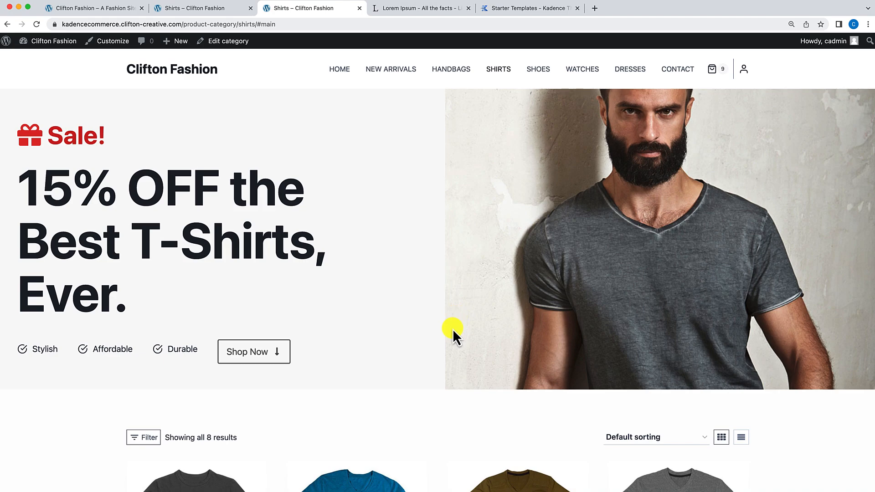
scroll(454, 333, down, 3)
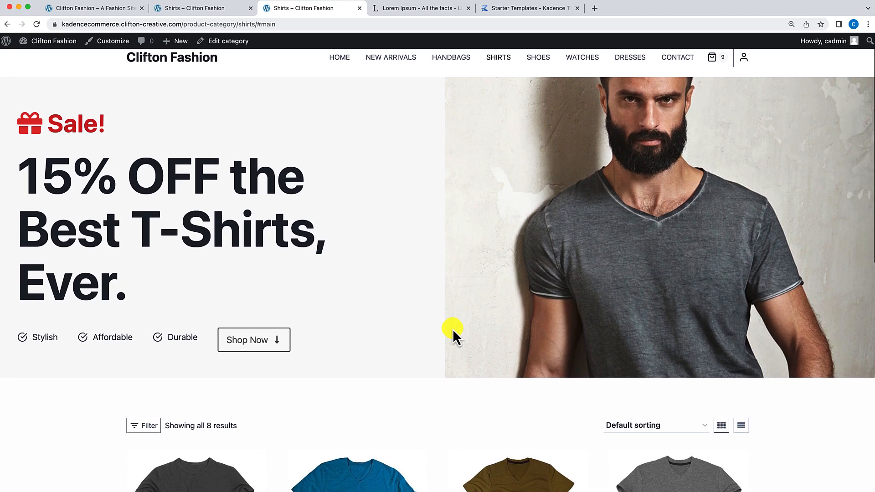
scroll(452, 329, up, 5)
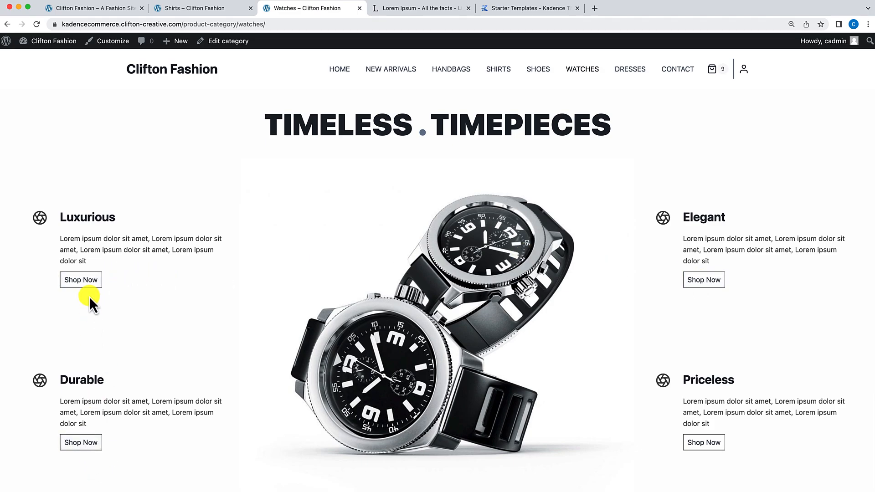
Examine the custom Watches category page, including its Timeless Timepieces banner, product listing and members club sign-up form.
scroll(90, 294, down, 2)
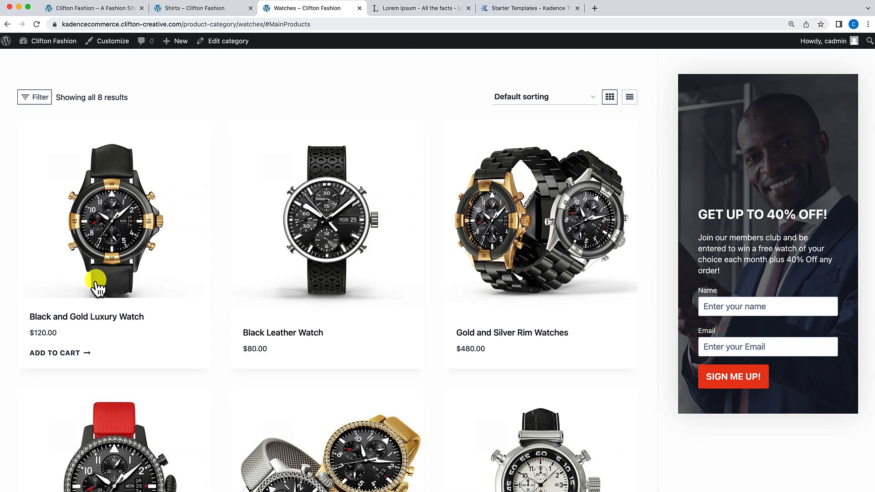
scroll(99, 276, down, 1)
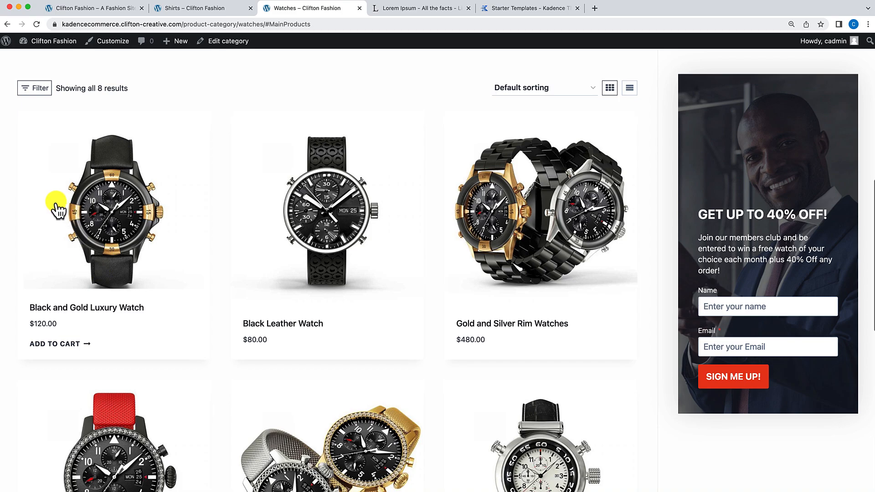
mouse_move(501, 222)
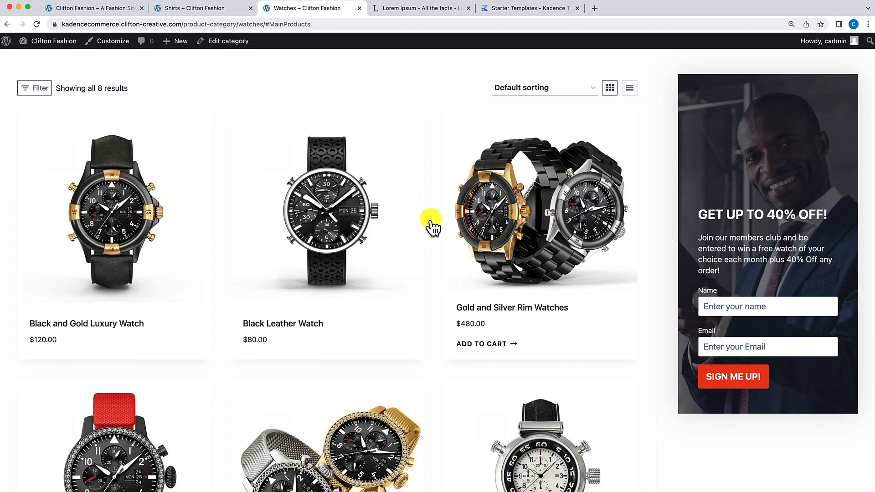
mouse_move(371, 221)
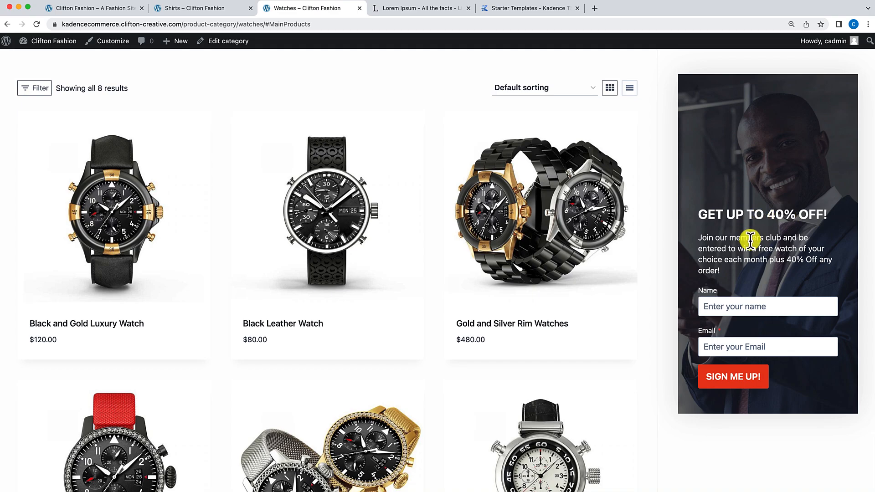
scroll(555, 318, down, 3)
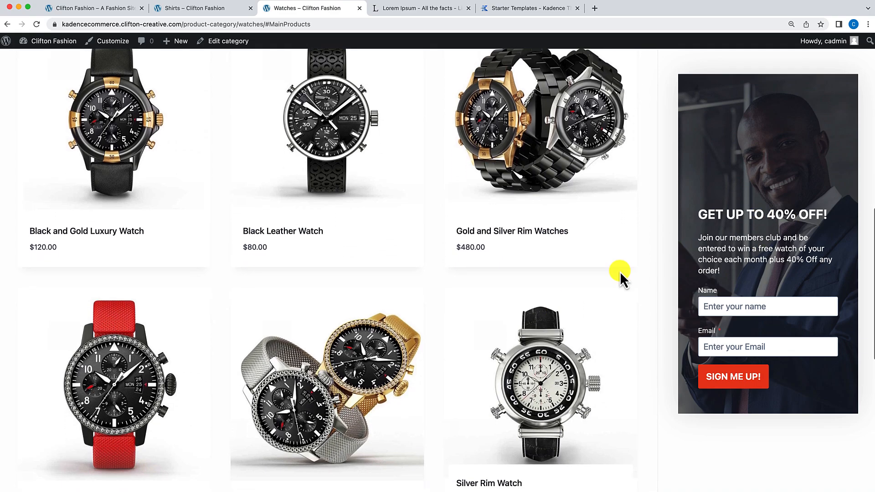
scroll(571, 298, down, 5)
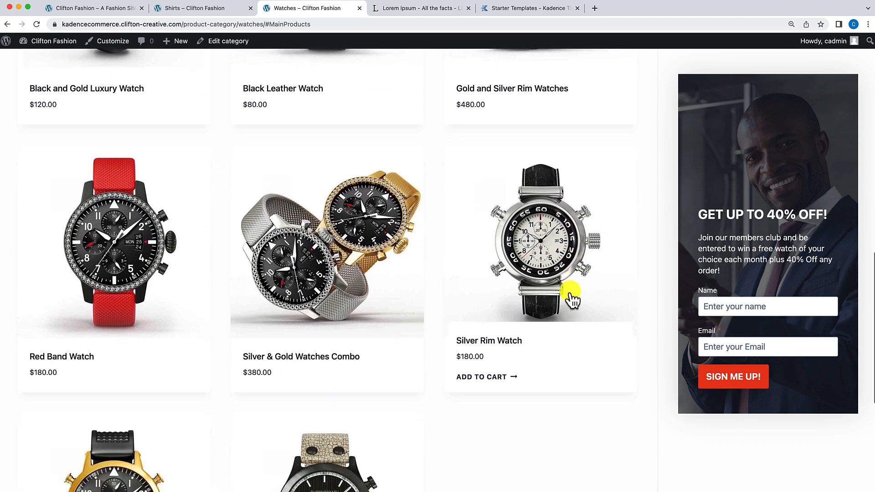
scroll(572, 297, down, 5)
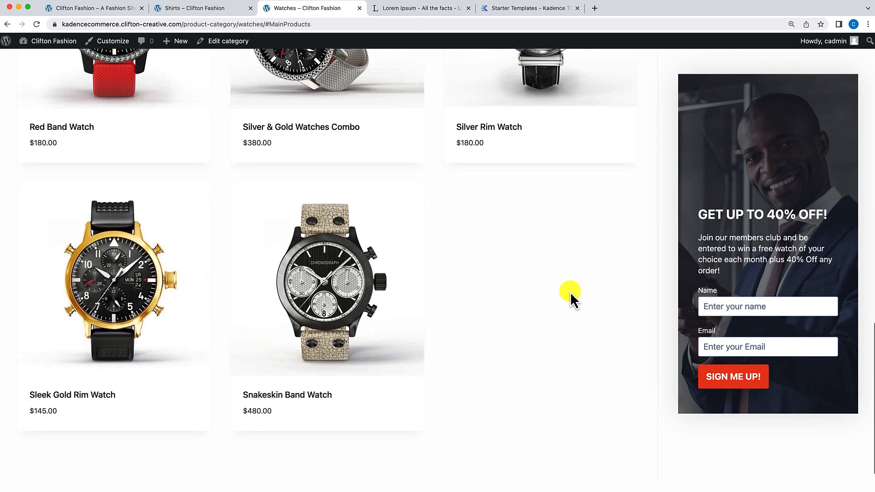
scroll(440, 319, down, 4)
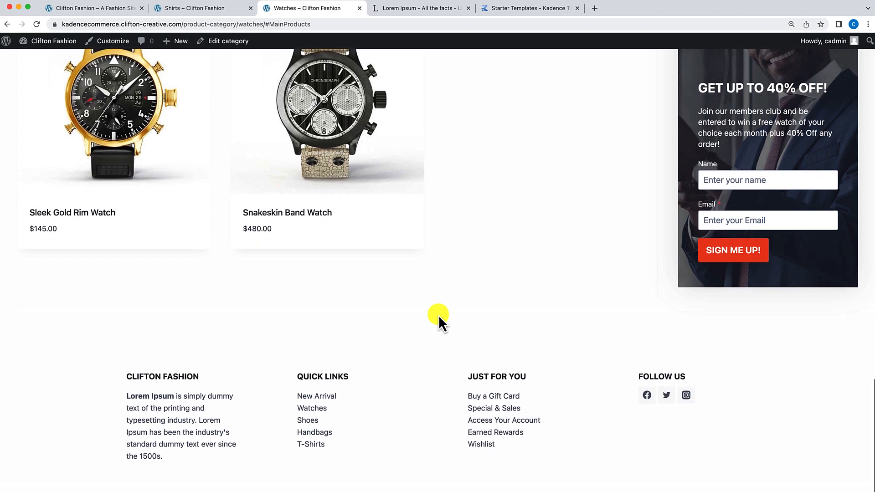
scroll(439, 316, up, 15)
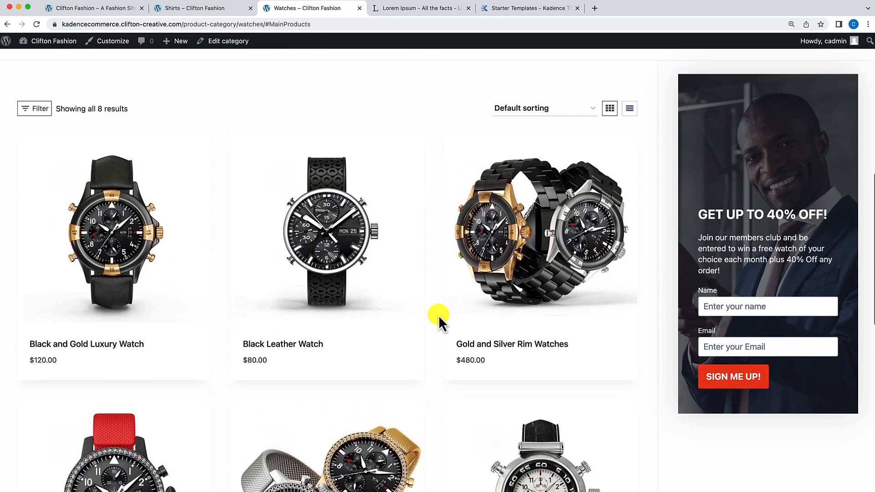
scroll(438, 316, up, 7)
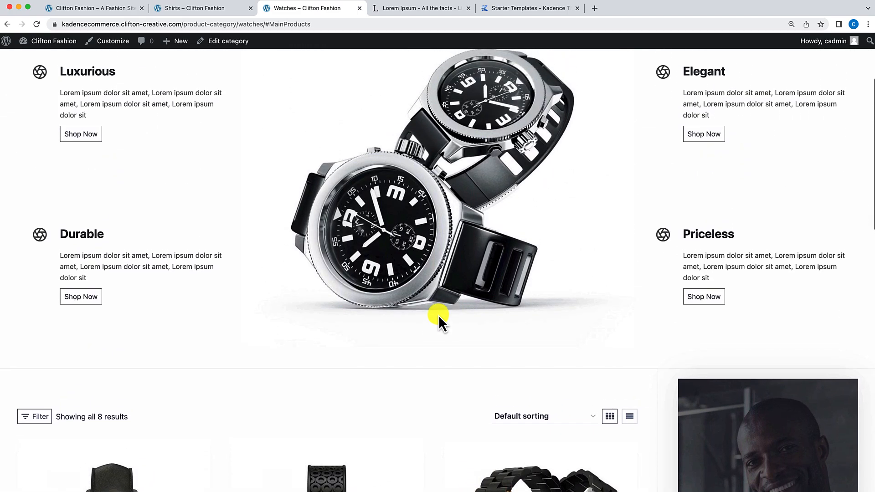
scroll(439, 316, up, 3)
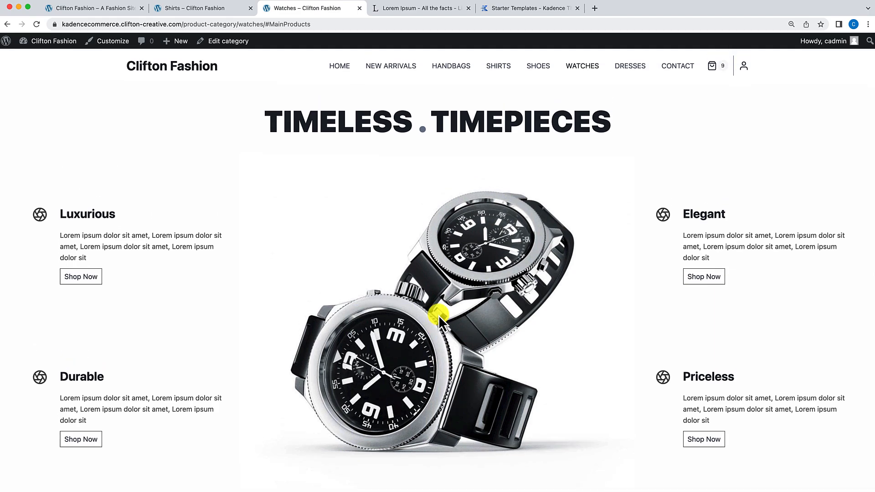
scroll(438, 315, up, 1)
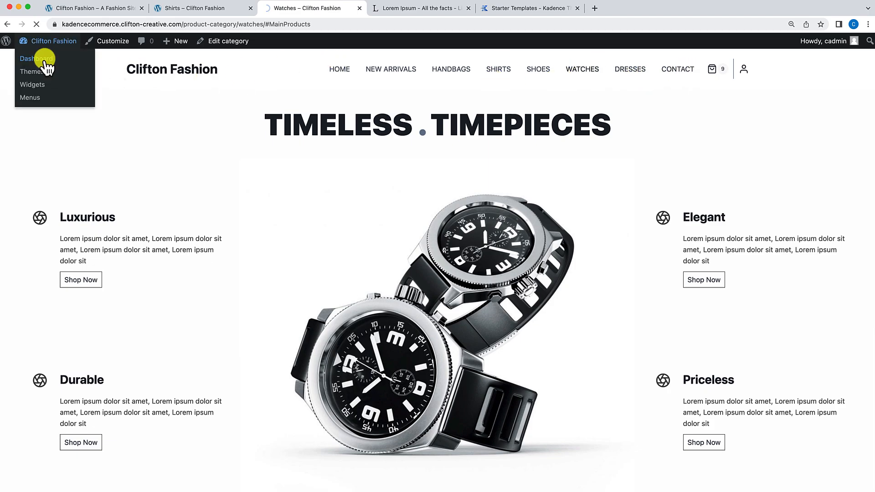
Disable Product Templates in the Kadence Shop Kit settings from the WordPress dashboard and save the change.
click(39, 55)
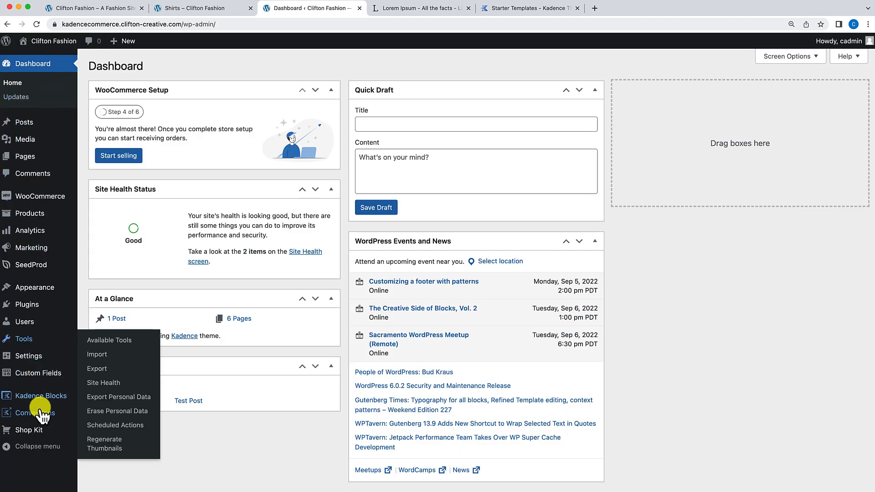
click(37, 432)
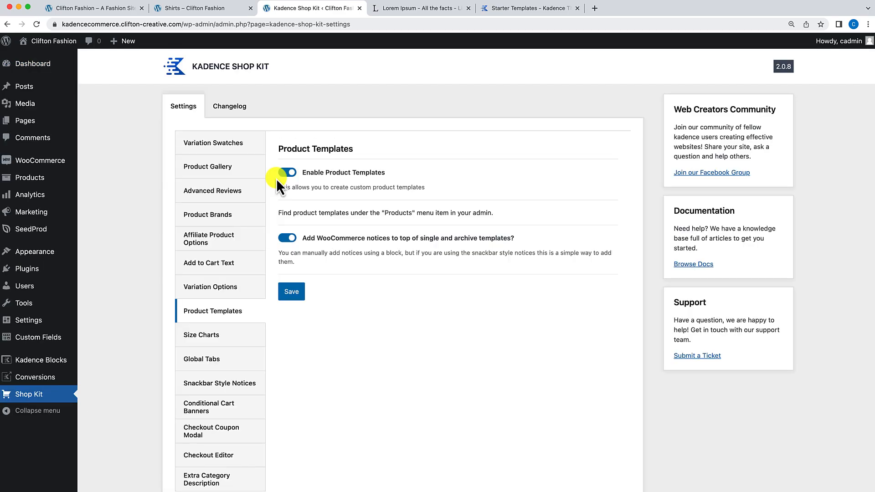
click(286, 173)
click(291, 216)
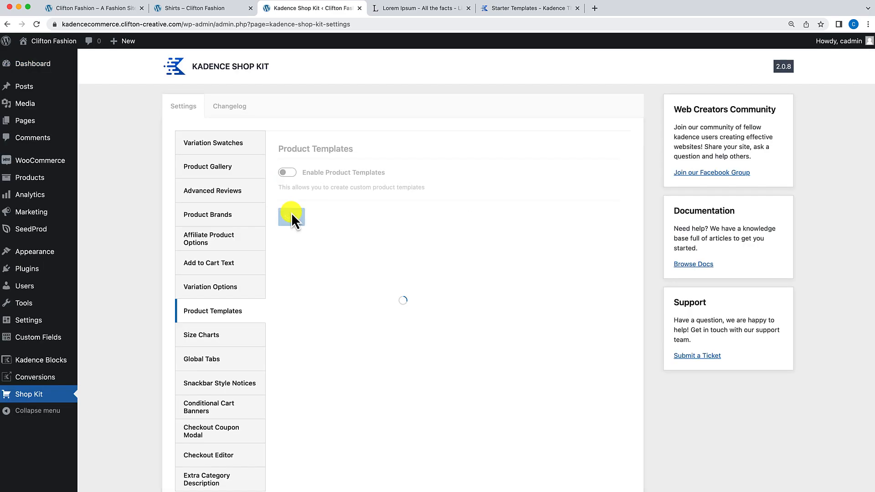
Return to the live store and examine the Watches category page with product templates disabled.
click(56, 66)
mouse_move(55, 50)
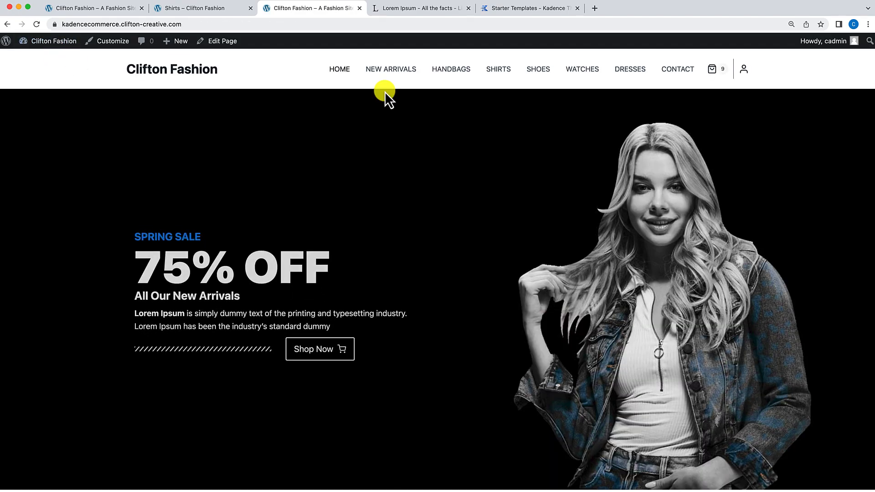
click(583, 73)
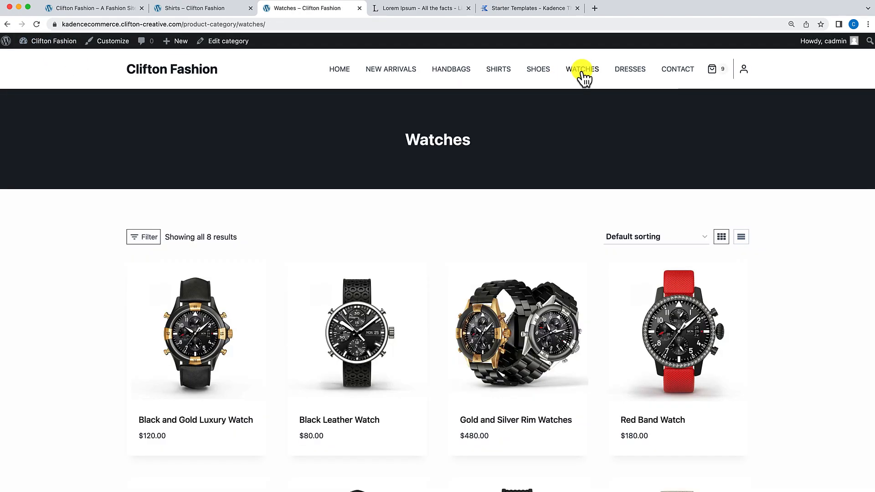
scroll(575, 333, down, 9)
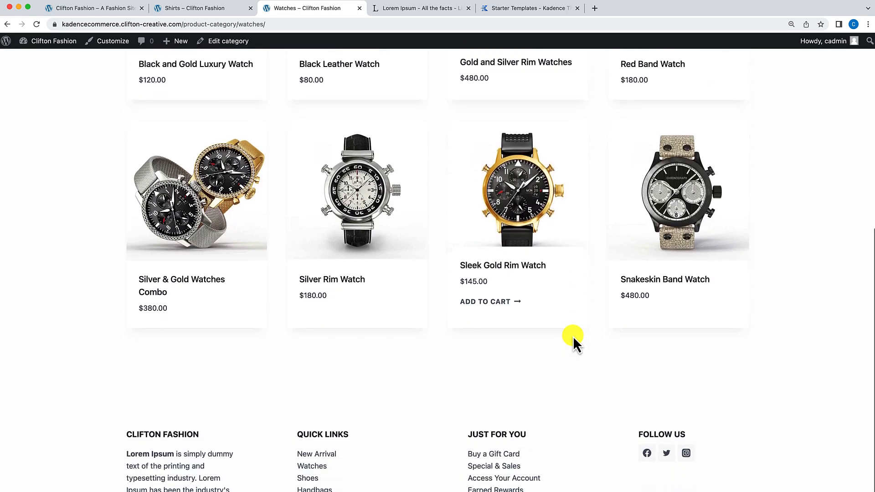
scroll(574, 337, up, 6)
scroll(573, 336, up, 3)
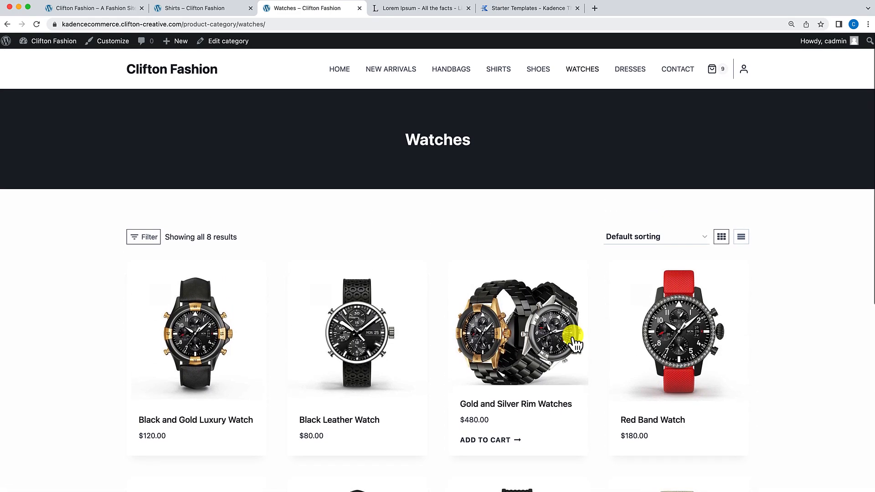
scroll(576, 344, down, 5)
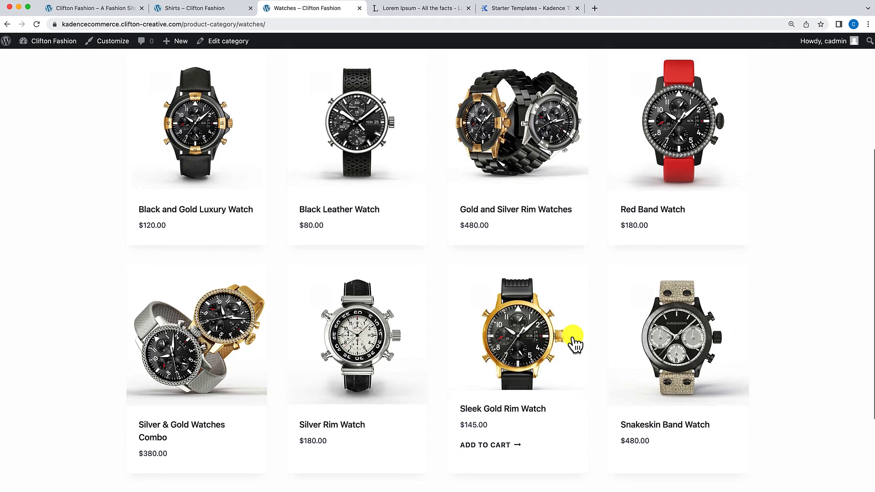
scroll(576, 344, up, 2)
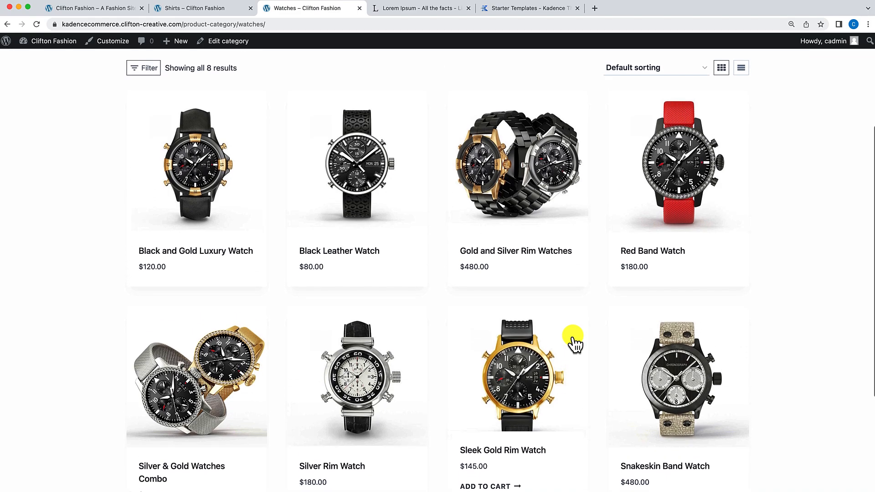
scroll(575, 344, up, 1)
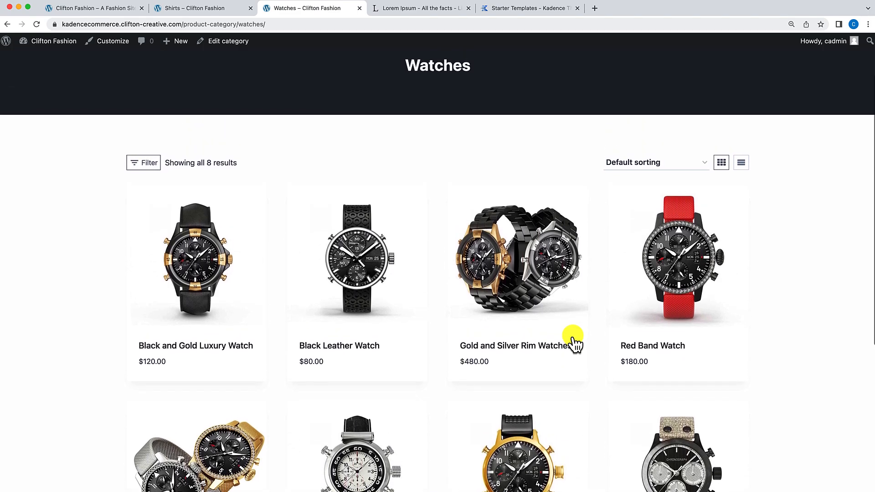
Return to the WordPress dashboard, enable Product Templates in the Kadence Shop Kit settings and save the change.
scroll(576, 343, up, 1)
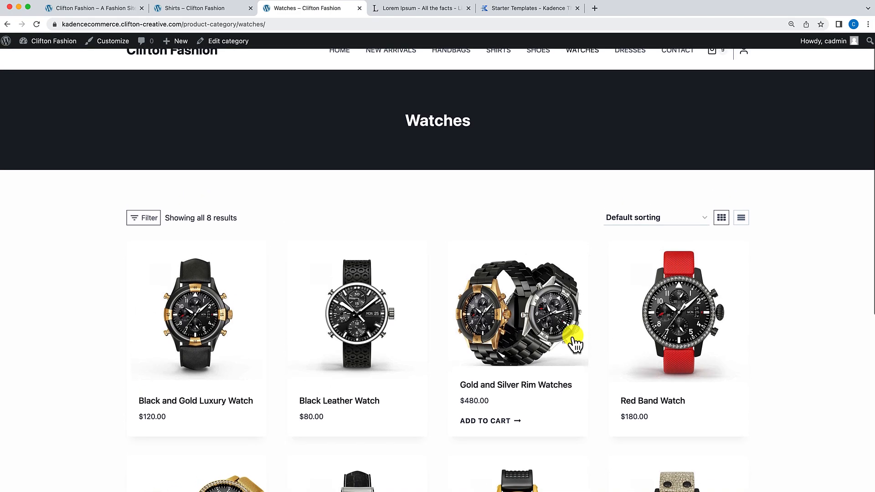
scroll(573, 340, up, 1)
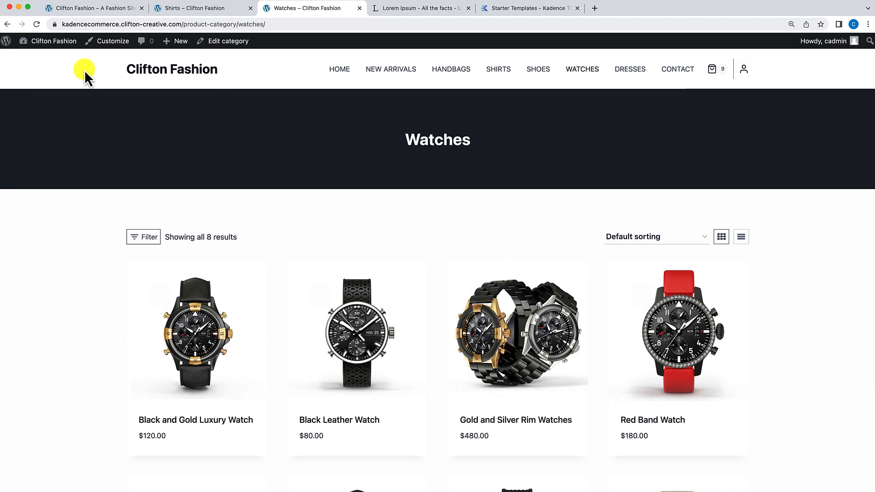
mouse_move(48, 60)
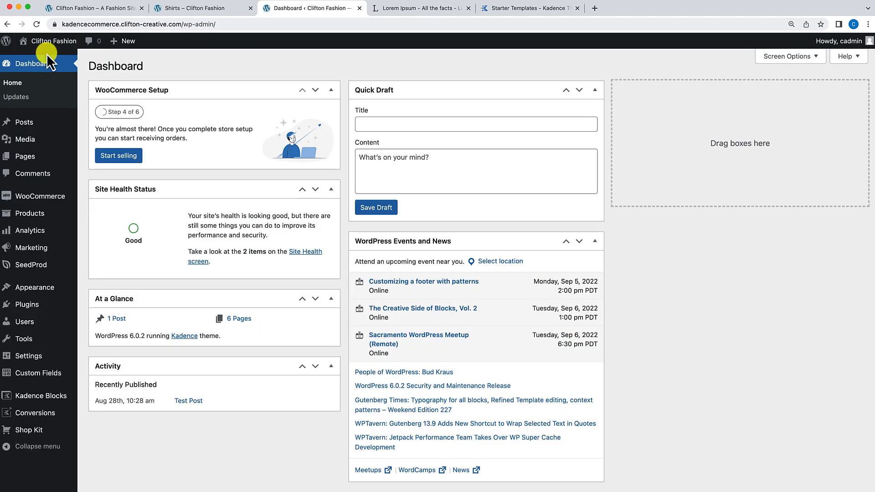
click(39, 434)
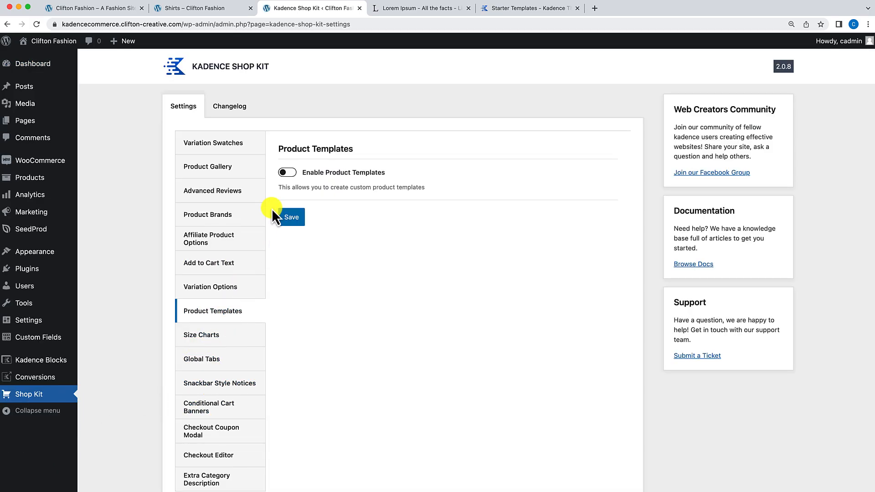
click(291, 175)
click(291, 294)
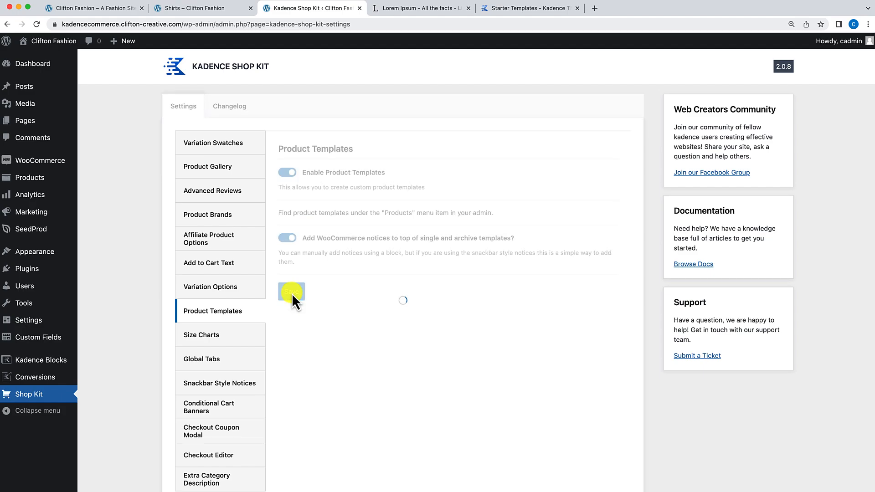
Visit the live store and examine the Watches category page with its custom template, including the Timeless Timepieces banner, product grid and sign-up form.
click(72, 46)
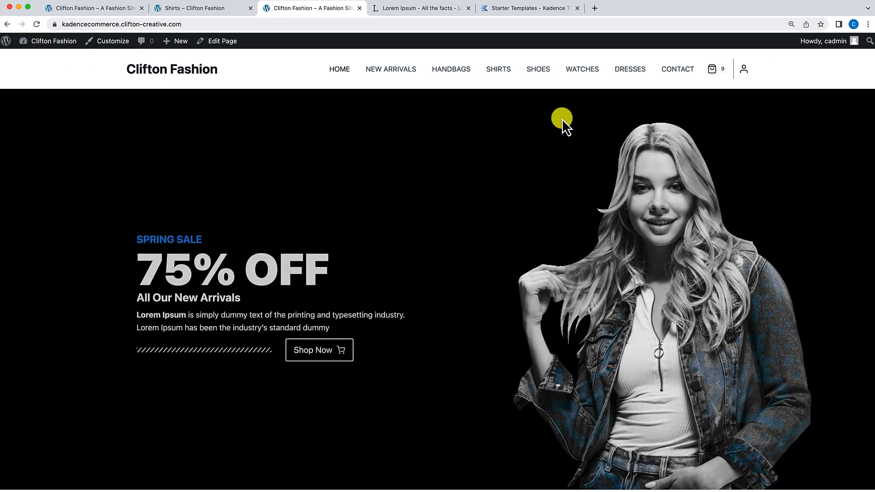
click(588, 74)
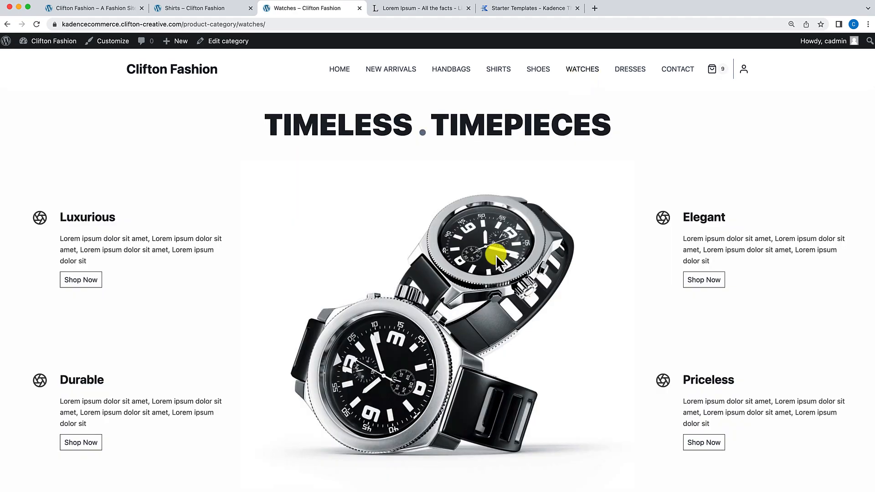
scroll(496, 255, down, 10)
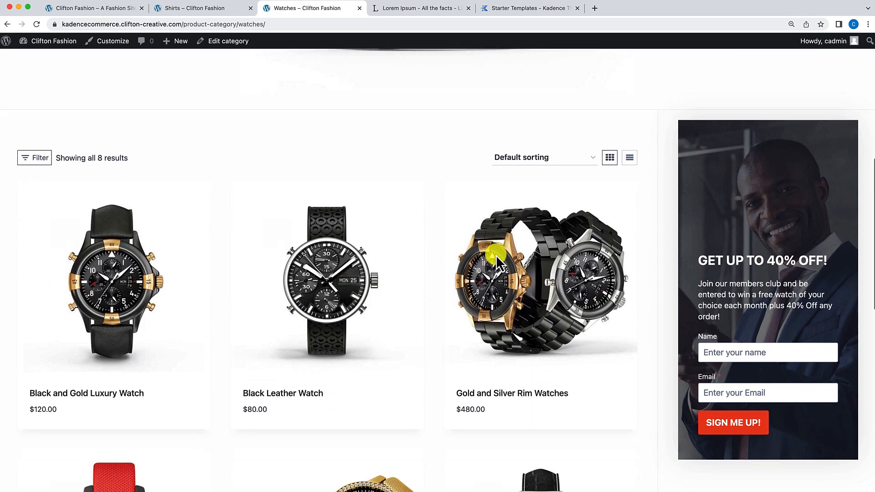
scroll(496, 255, down, 10)
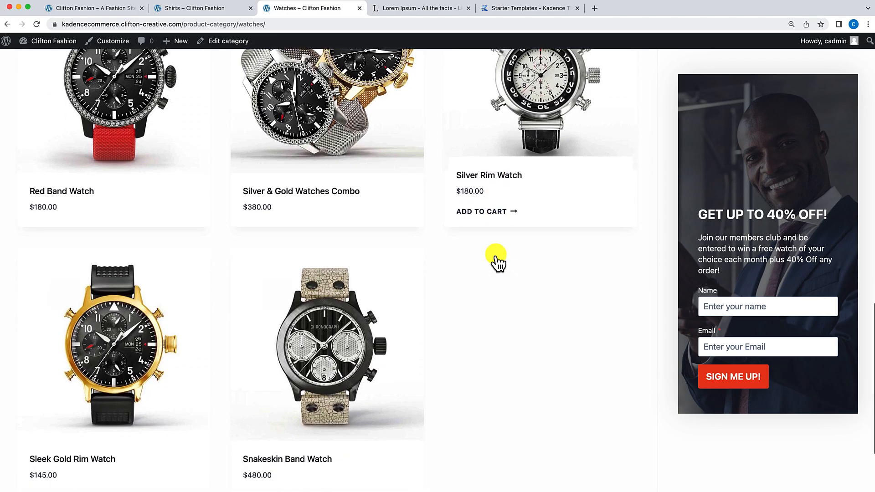
scroll(497, 260, up, 20)
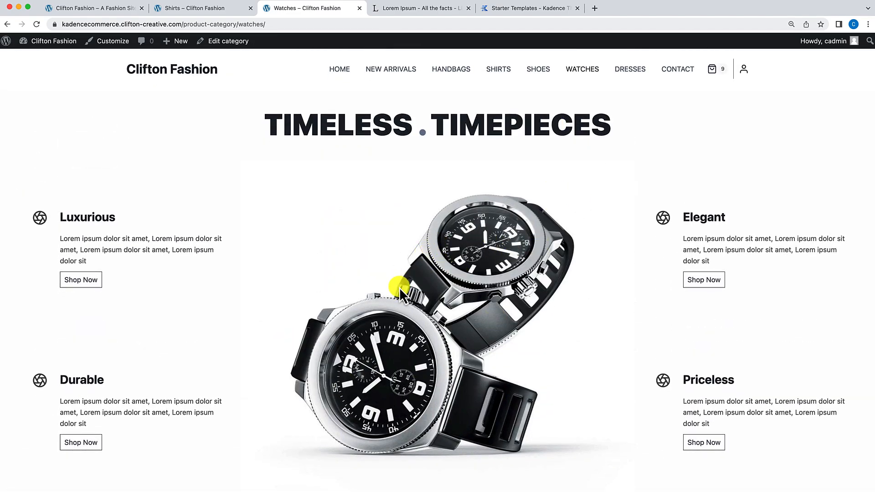
scroll(395, 289, down, 6)
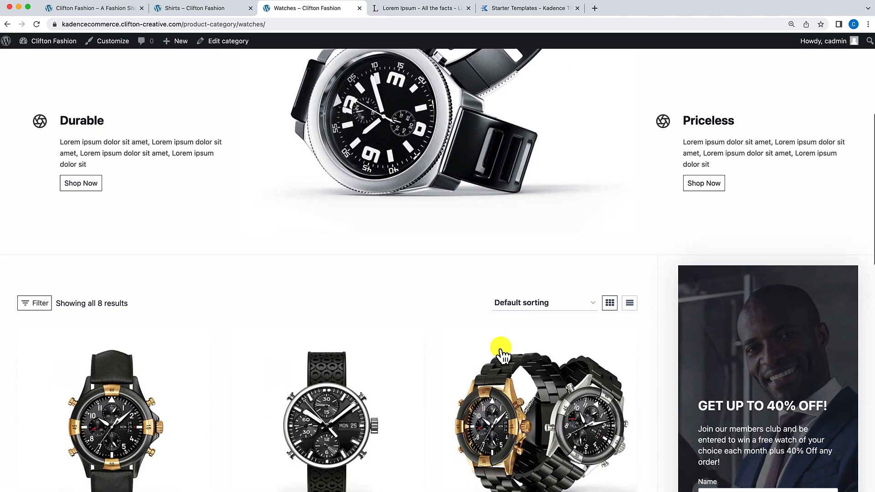
scroll(430, 319, up, 5)
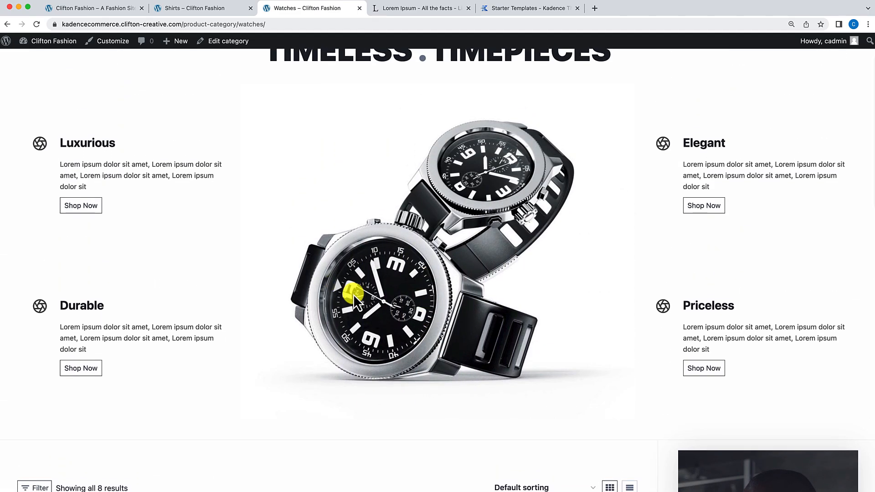
scroll(353, 295, up, 2)
scroll(354, 294, down, 2)
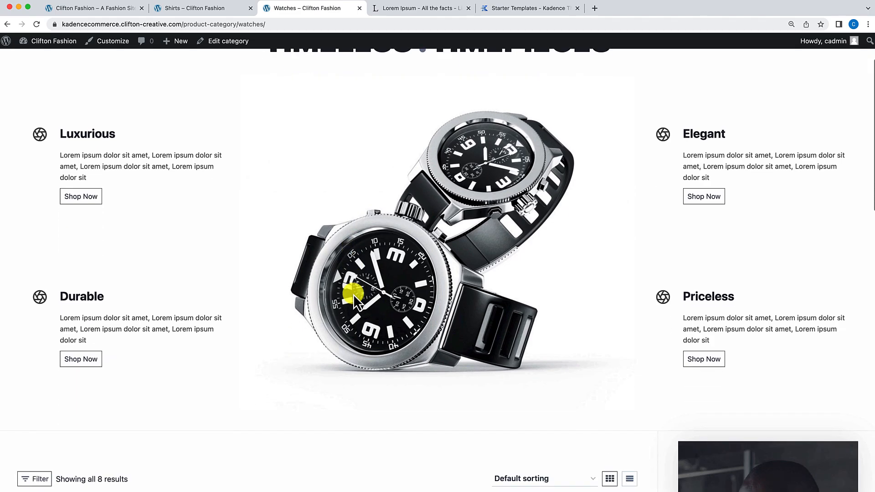
scroll(353, 294, down, 10)
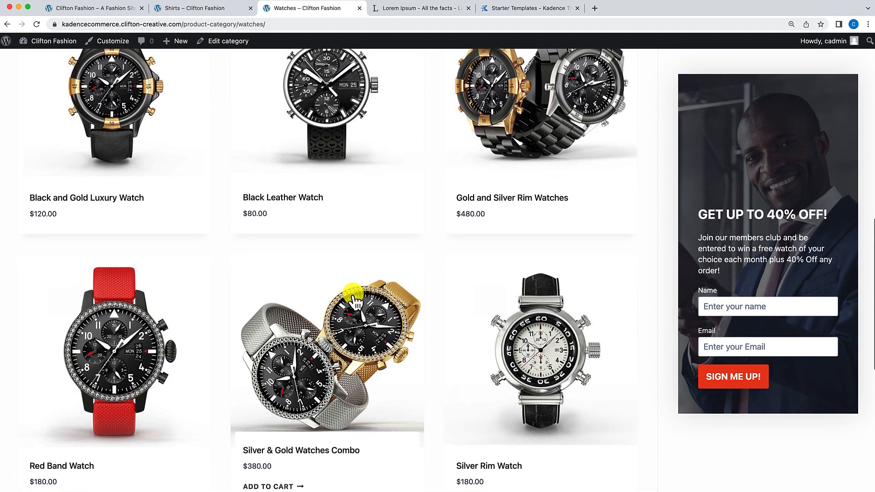
Open the Shirts category and examine its custom page, from the T-shirt sale banner to the product grid.
scroll(354, 295, up, 10)
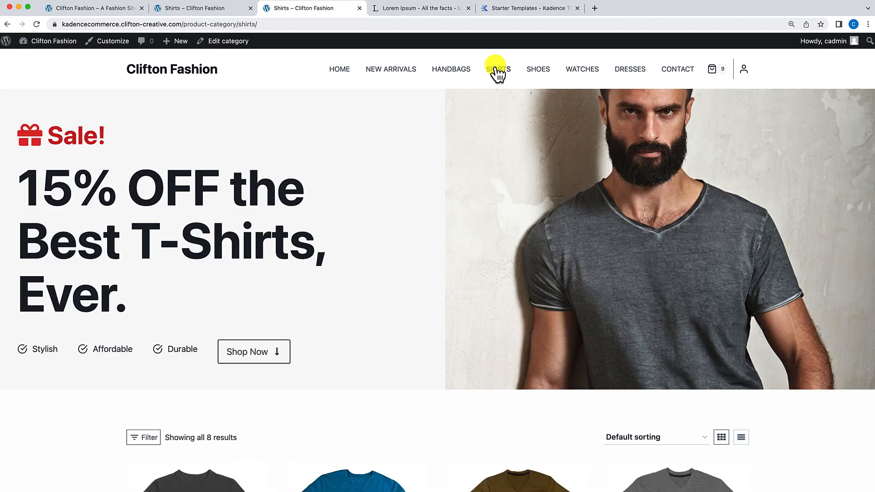
scroll(396, 299, down, 2)
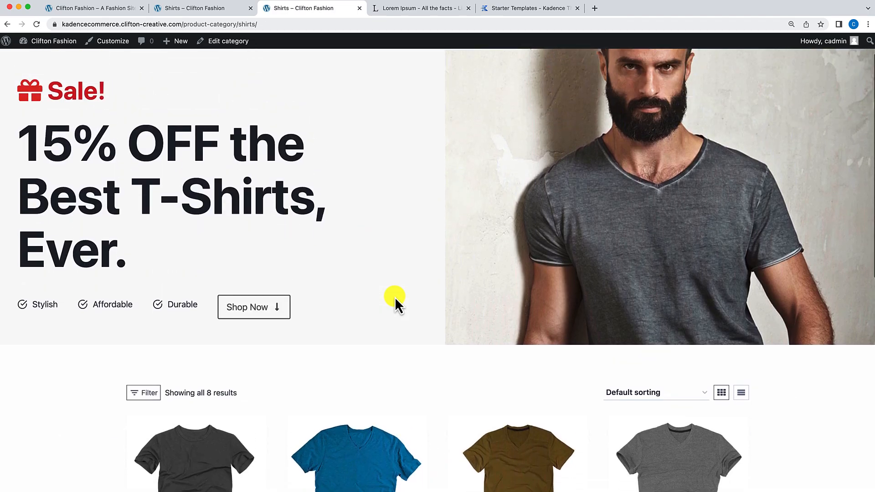
scroll(396, 299, up, 2)
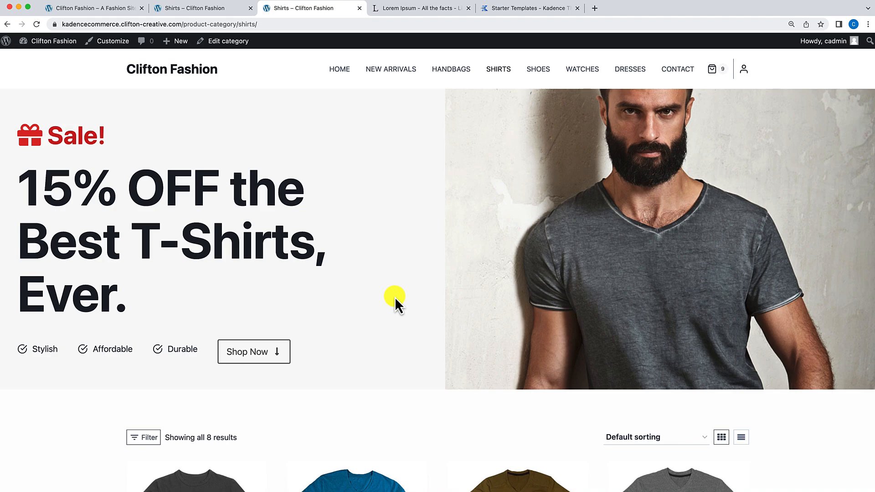
scroll(395, 297, down, 3)
scroll(395, 296, up, 3)
scroll(526, 352, down, 3)
scroll(526, 356, up, 3)
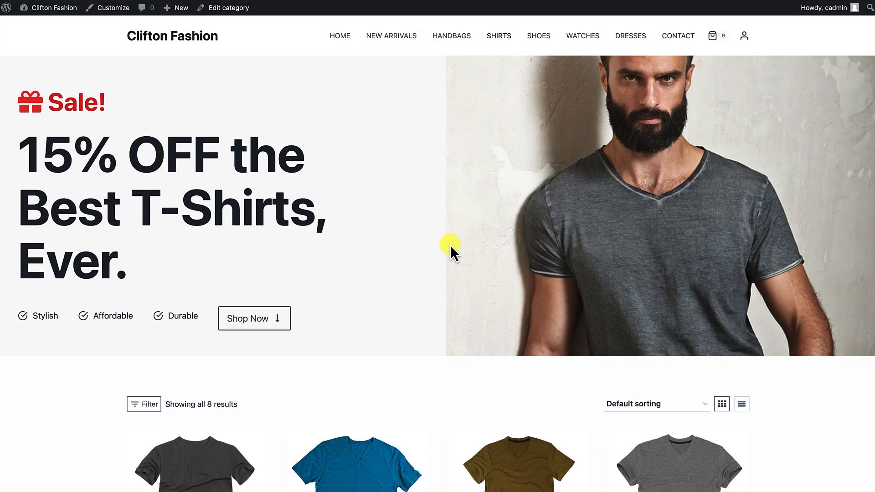
scroll(444, 302, down, 3)
scroll(443, 303, up, 1)
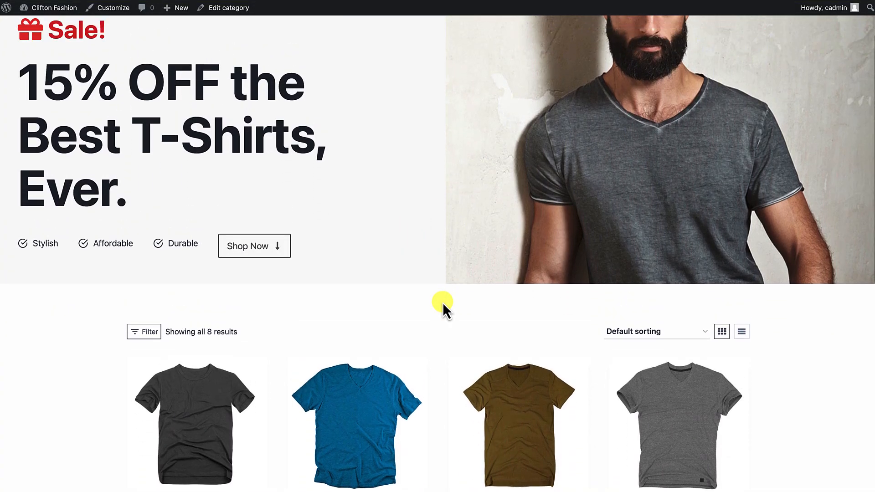
scroll(442, 303, up, 1)
scroll(442, 302, up, 1)
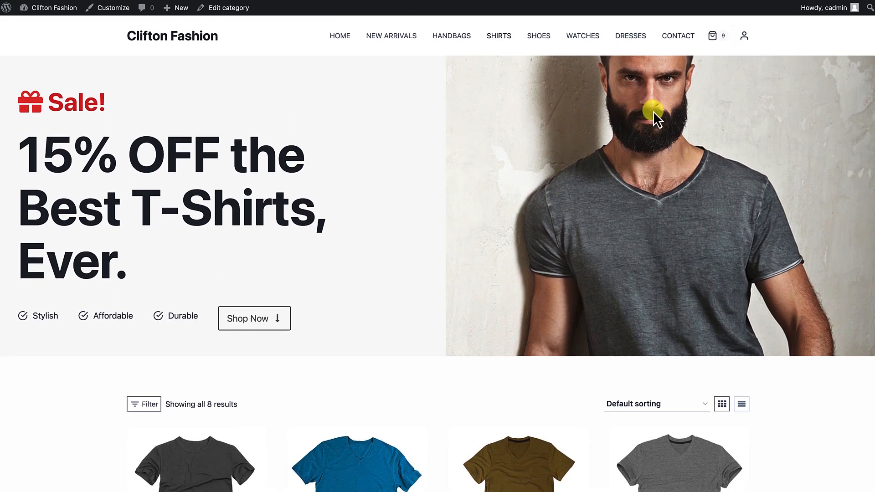
scroll(439, 322, down, 5)
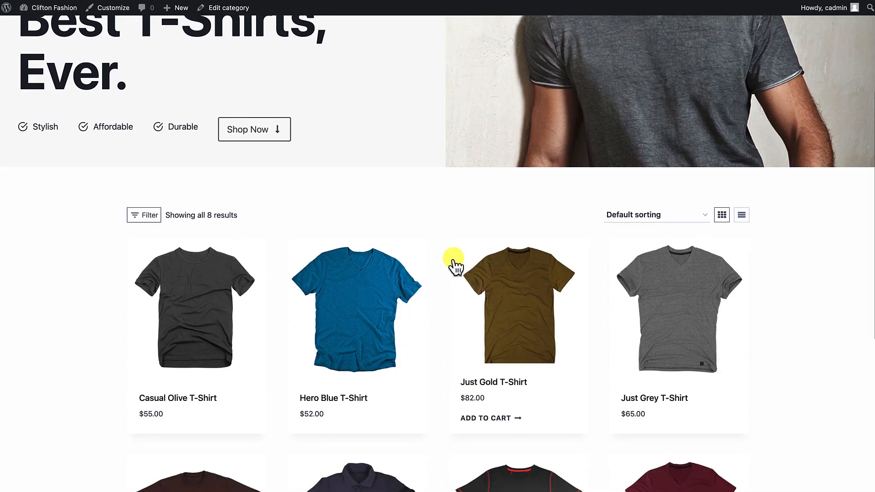
scroll(445, 310, up, 8)
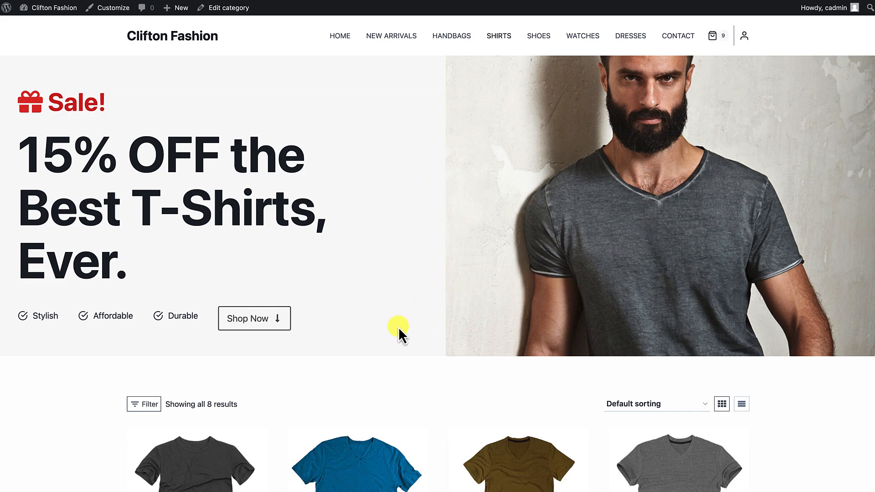
scroll(418, 393, down, 4)
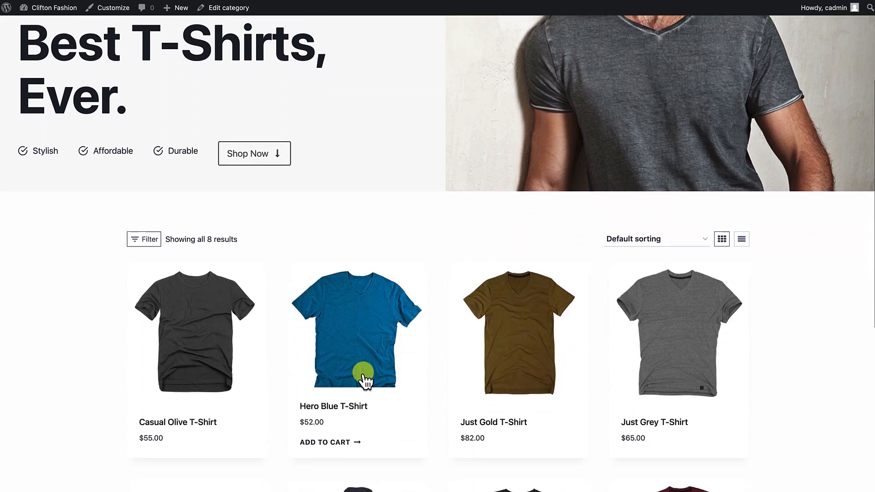
scroll(375, 397, up, 4)
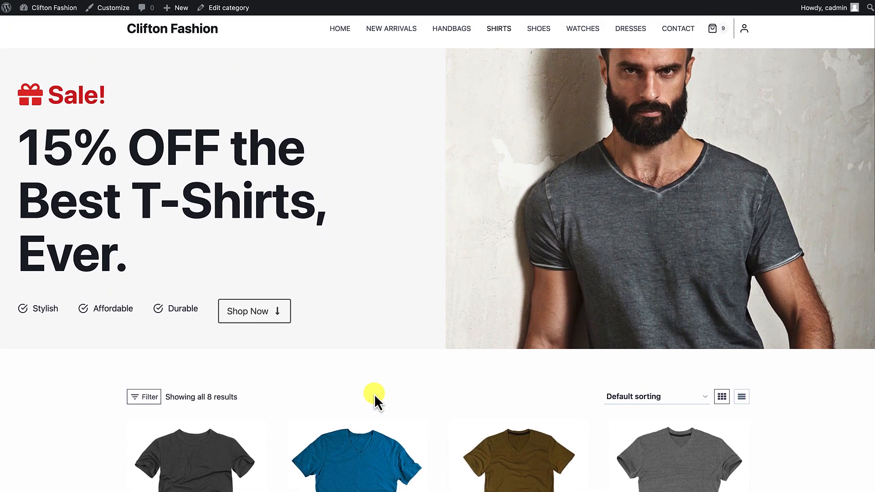
scroll(420, 256, up, 1)
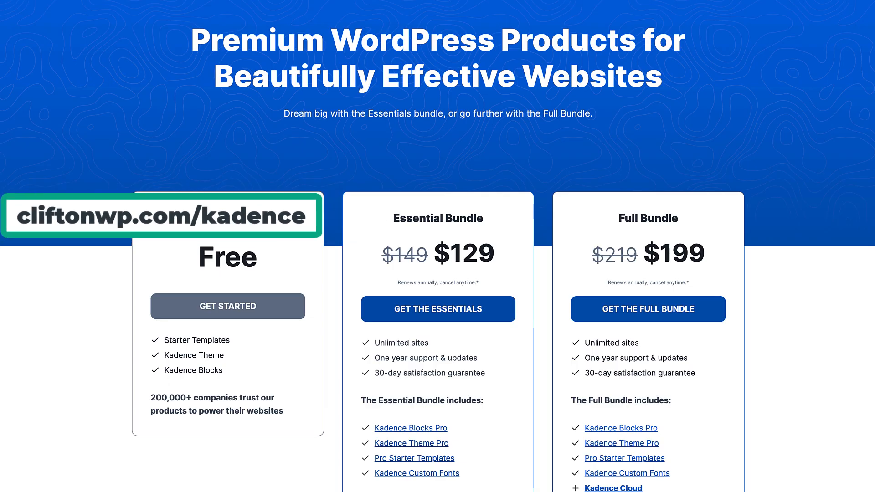
Switch to the Kadence WP pricing page and compare what the Free Forever, Essential Bundle and Full Bundle plans include.
scroll(441, 111, up, 2)
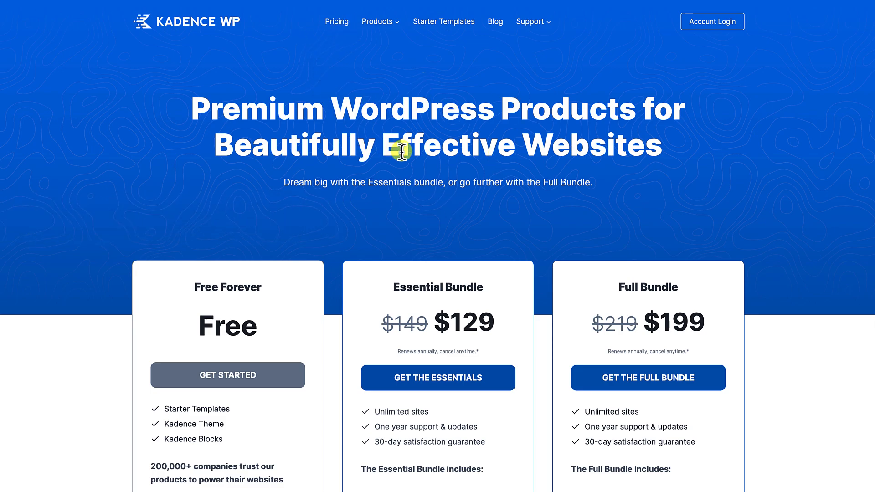
scroll(389, 163, down, 3)
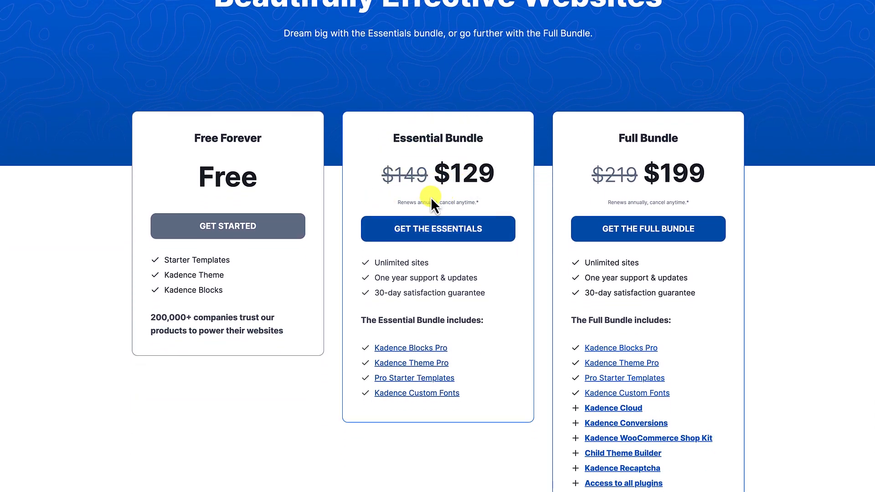
scroll(619, 246, down, 2)
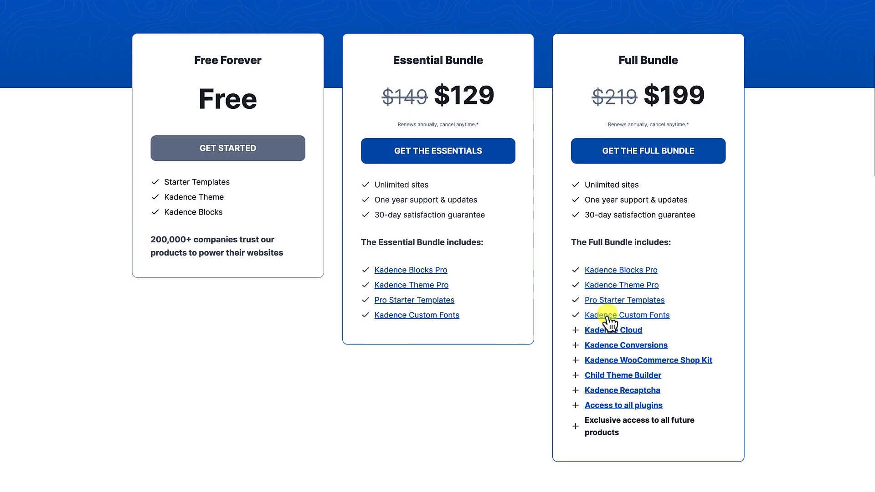
scroll(608, 319, down, 4)
scroll(608, 319, up, 9)
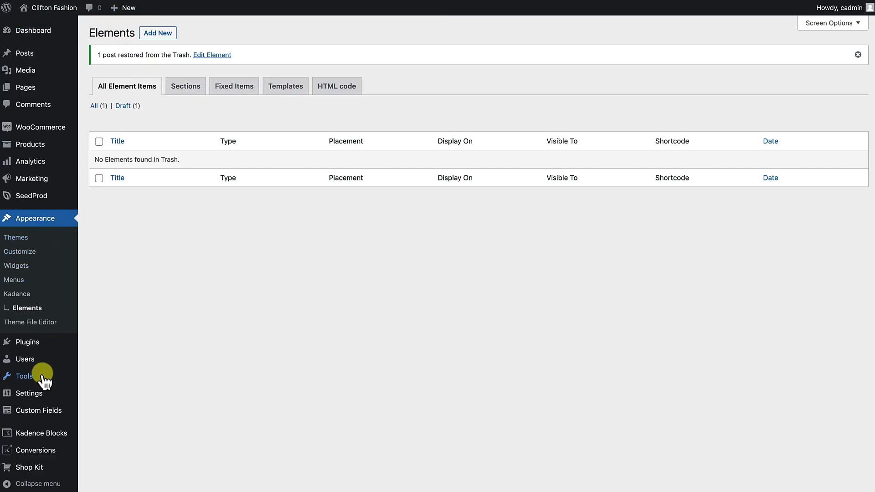
Open the plugin upload form, search the computer for "kadence" zip files and close the file chooser without selecting one.
mouse_move(32, 351)
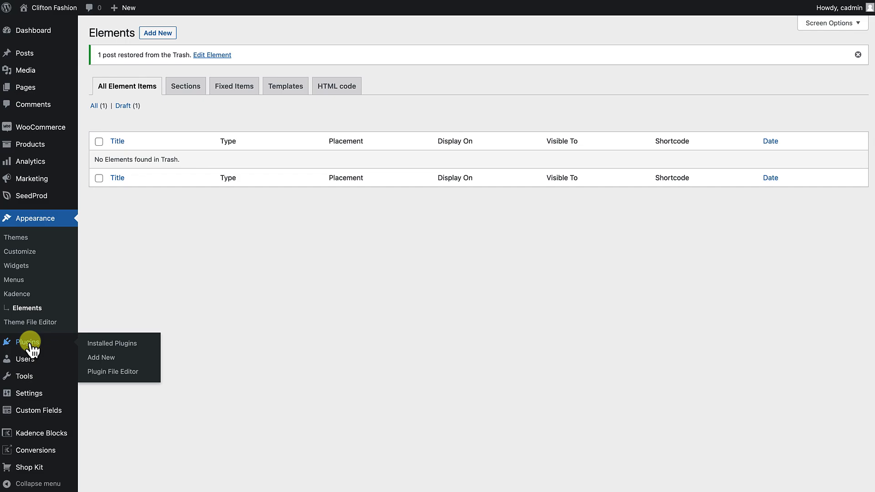
click(104, 359)
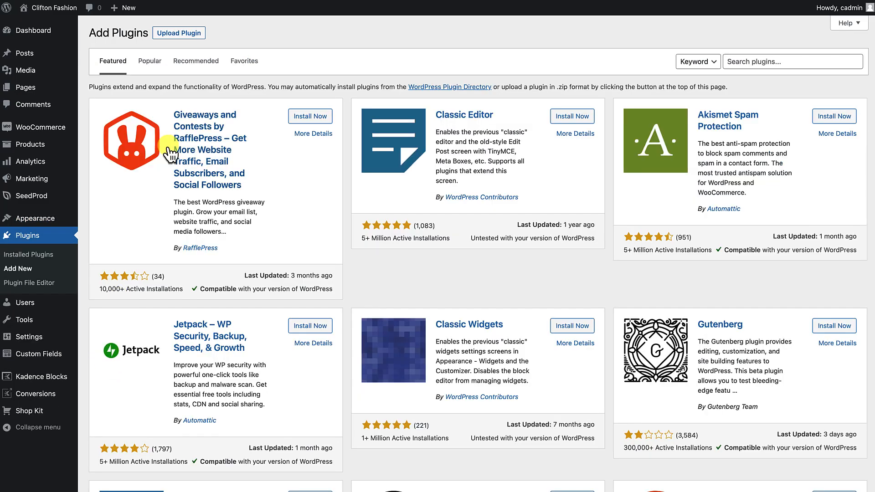
click(191, 37)
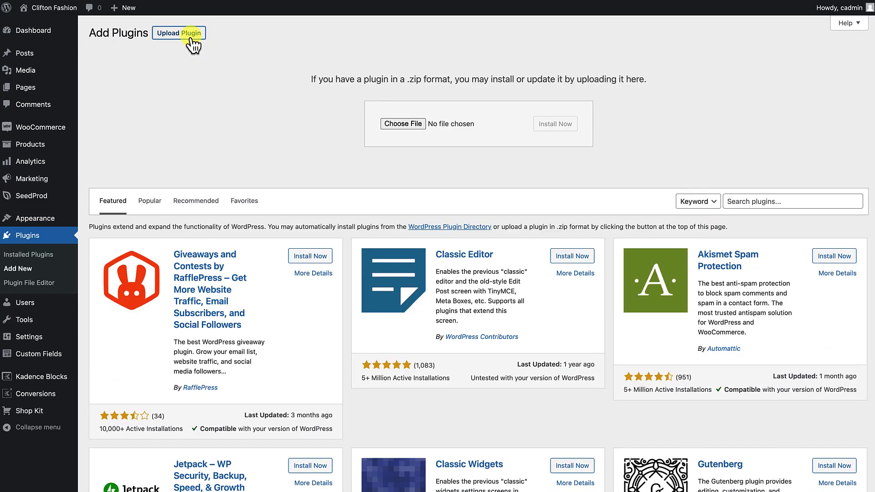
click(387, 128)
click(561, 156)
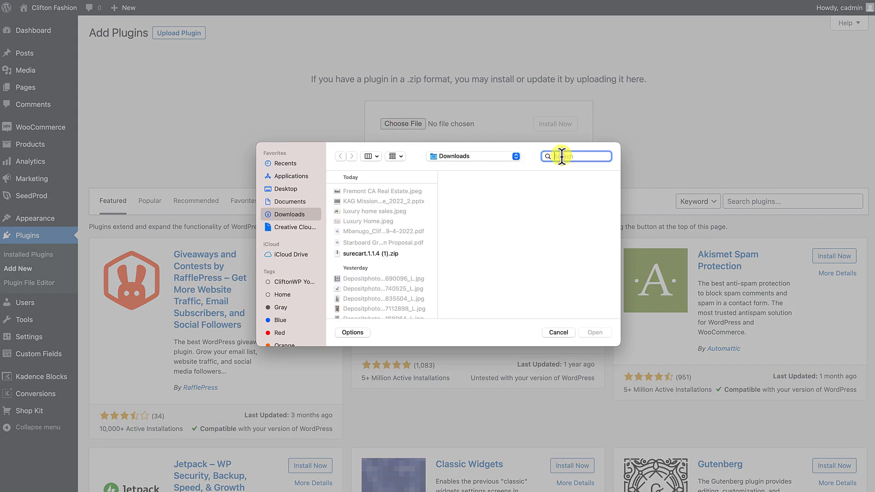
text(kadence)
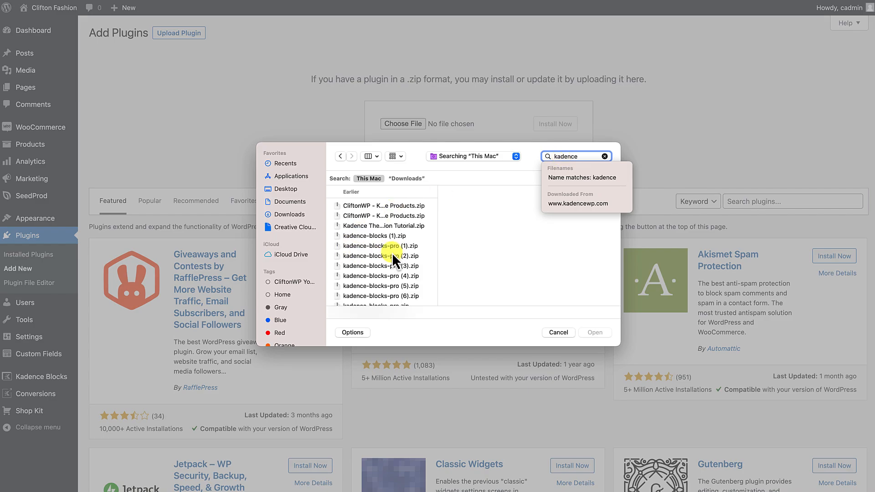
scroll(385, 264, down, 5)
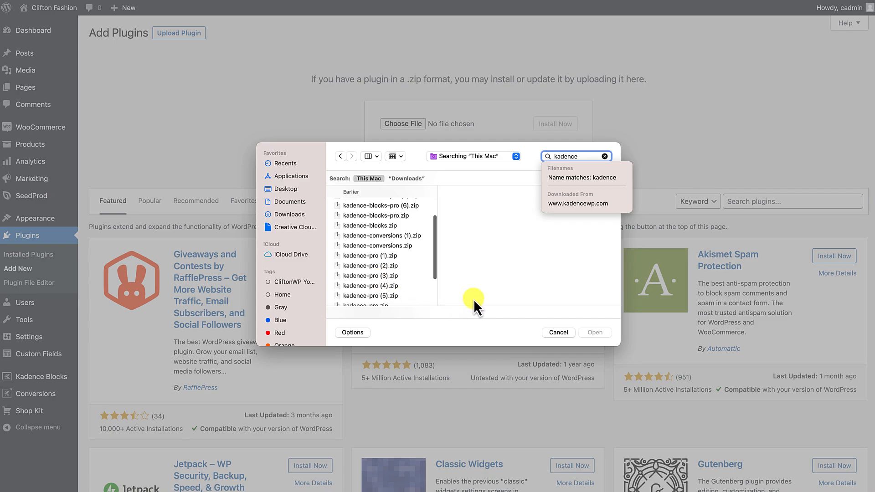
click(559, 333)
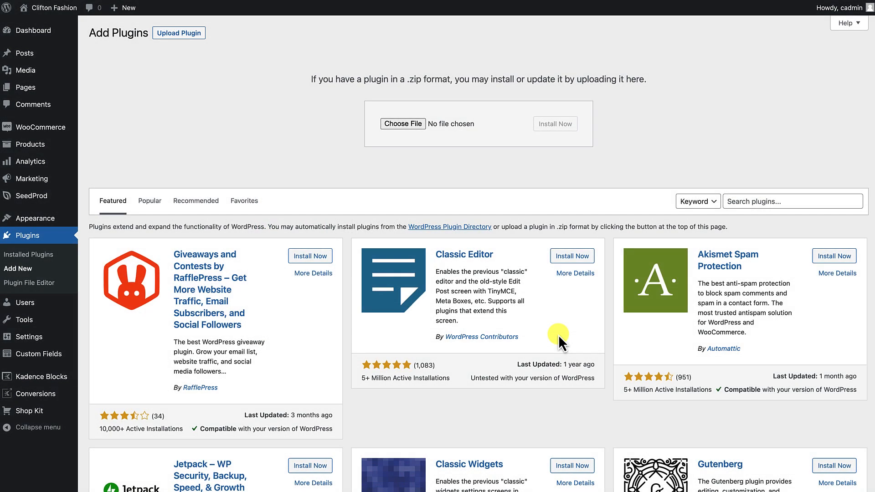
Review the Kadence plugins among the installed plugins and open the Kadence Elements list.
click(40, 255)
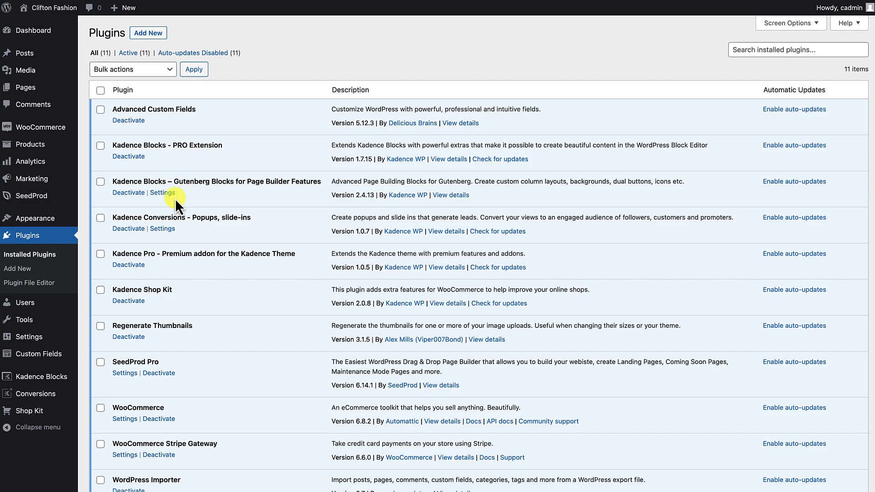
scroll(175, 197, down, 1)
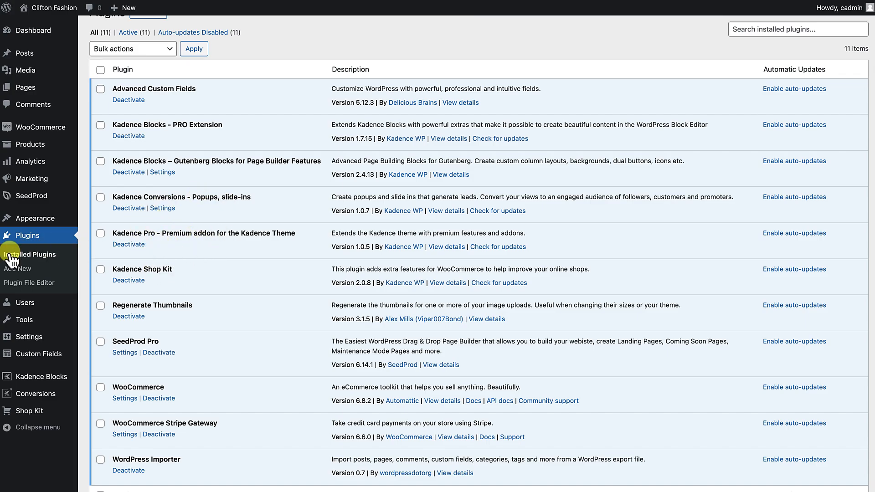
mouse_move(46, 224)
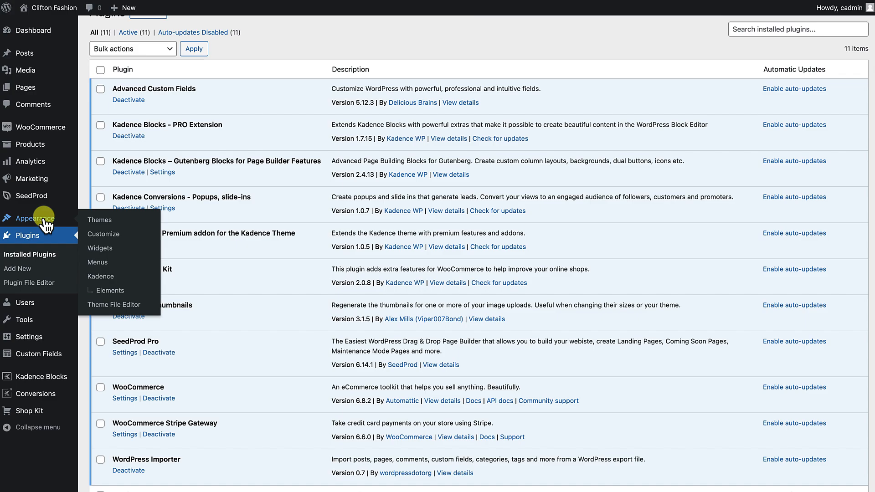
click(112, 293)
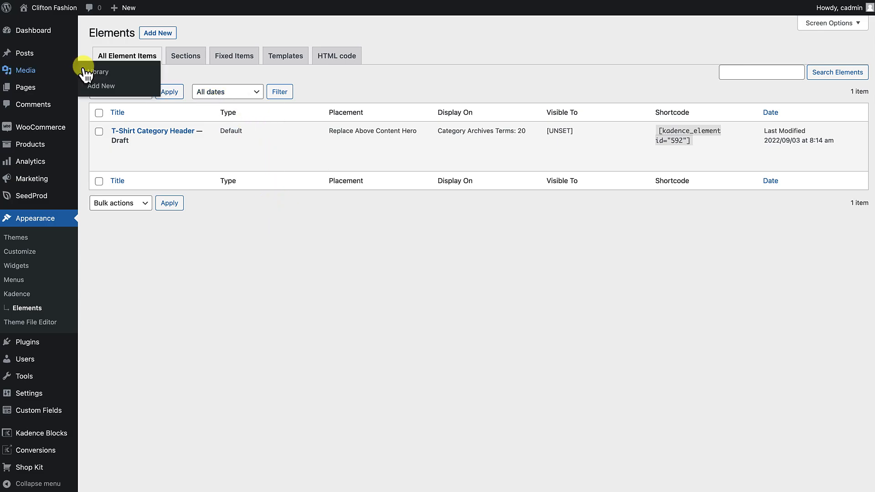
View the product and banner images in the Media Library and return to the Kadence Elements list.
click(98, 71)
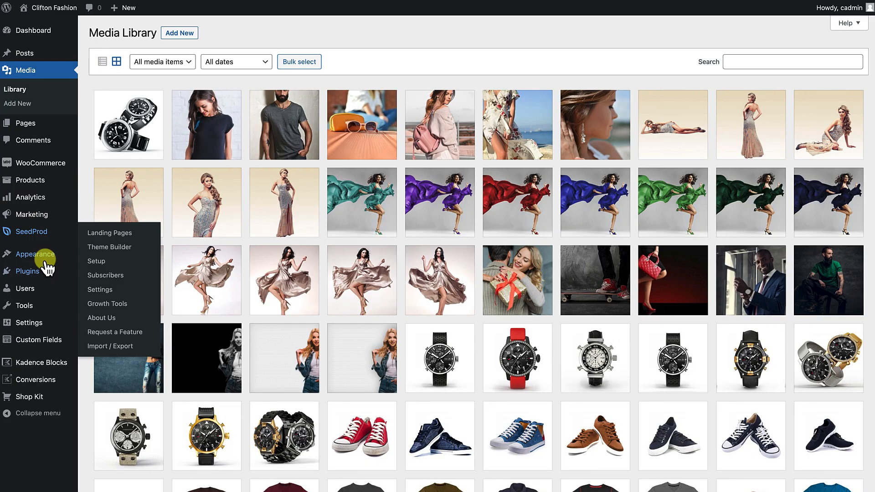
mouse_move(54, 260)
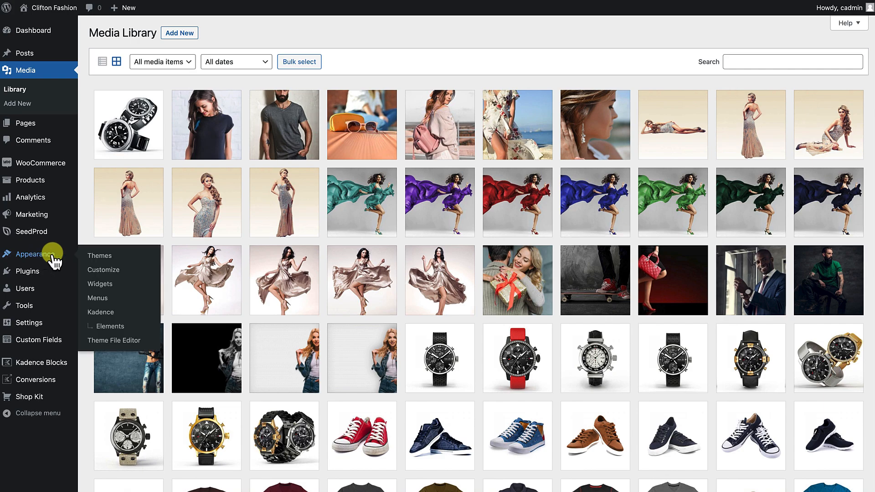
click(111, 326)
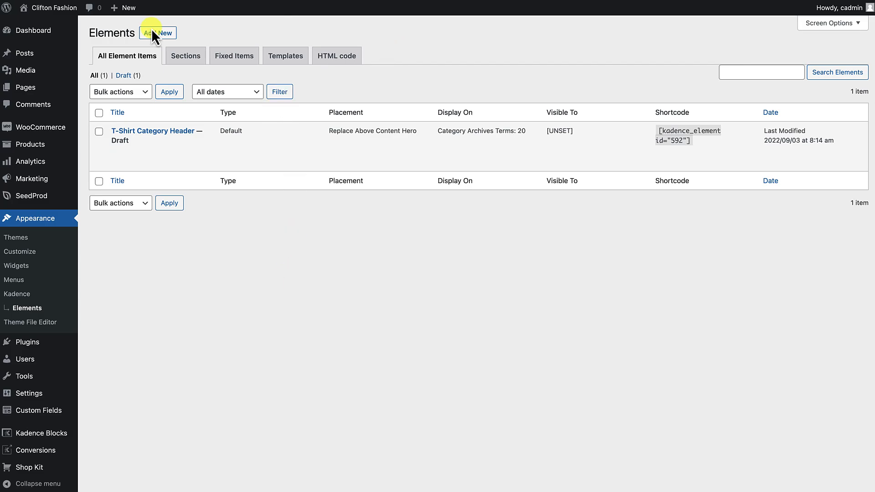
Go to the Kadence Elements list from the dashboard and move the T-Shirt Category Header draft to the trash.
click(46, 37)
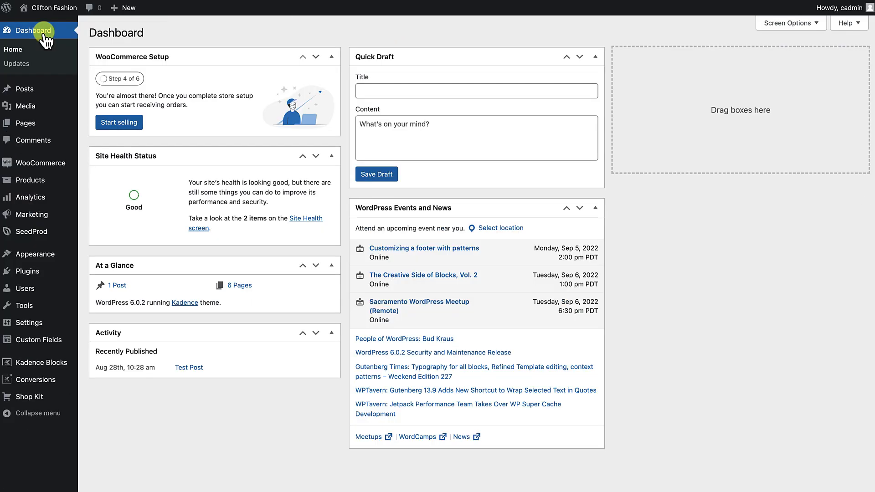
mouse_move(43, 253)
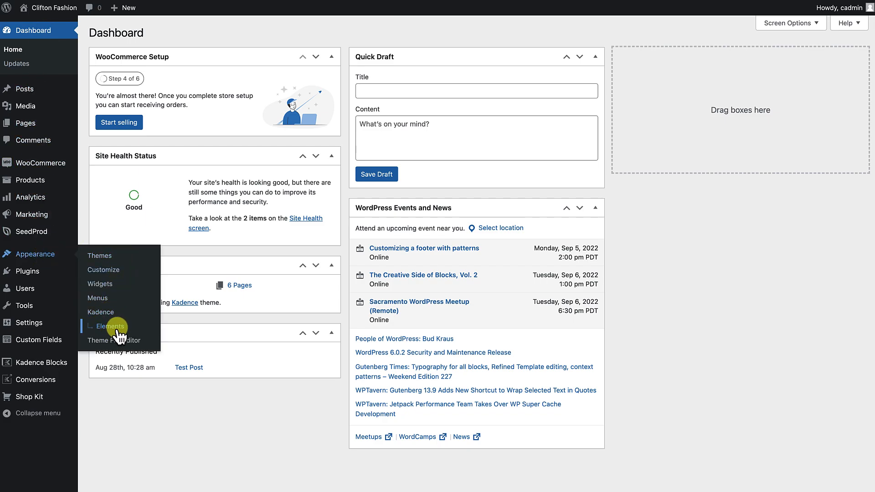
click(118, 327)
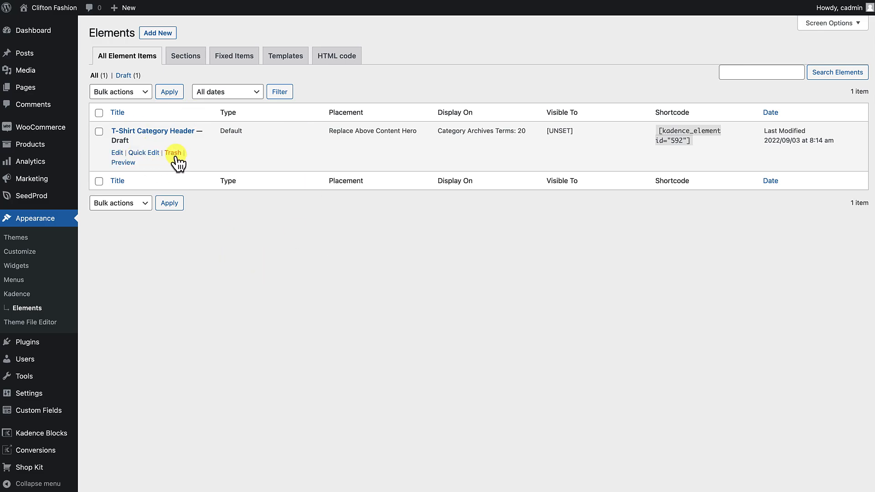
click(177, 155)
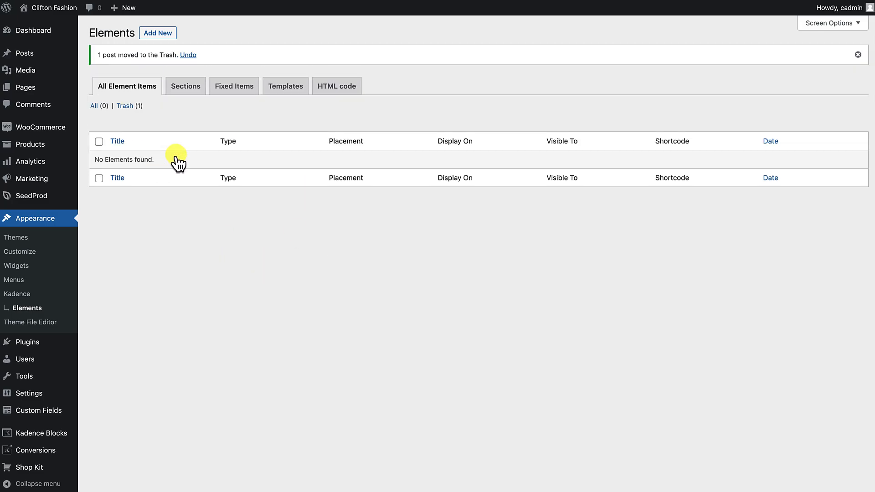
Open the store in a new browser tab and examine the Shirts category page, from its header to the product grid.
right_click(53, 7)
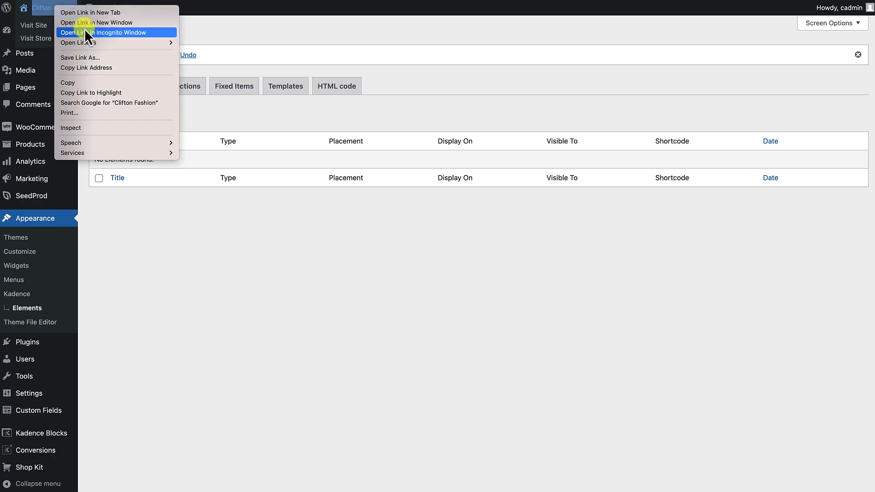
click(94, 13)
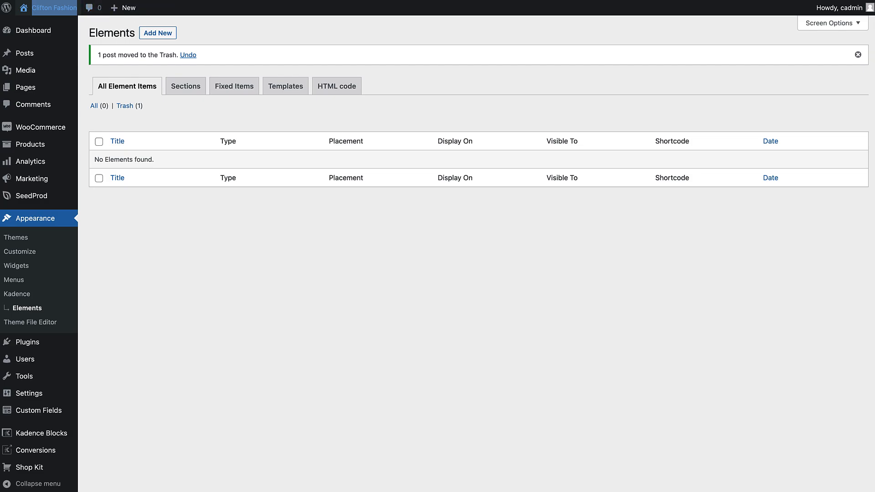
key(ctrl+Tab)
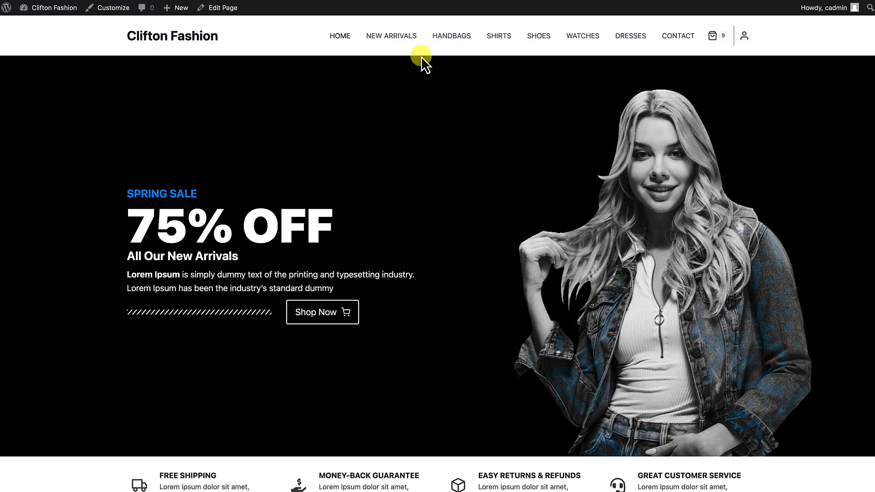
click(499, 36)
scroll(298, 284, down, 8)
scroll(298, 283, up, 3)
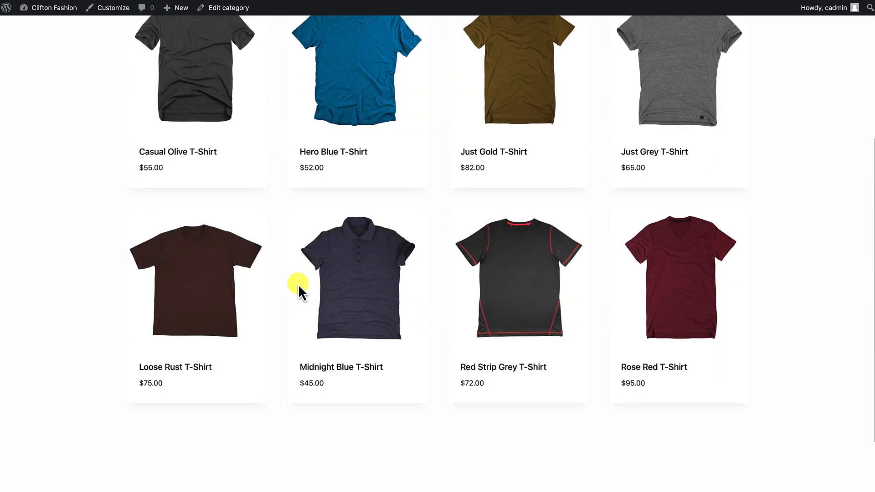
scroll(298, 284, up, 5)
scroll(298, 284, down, 2)
scroll(298, 283, up, 2)
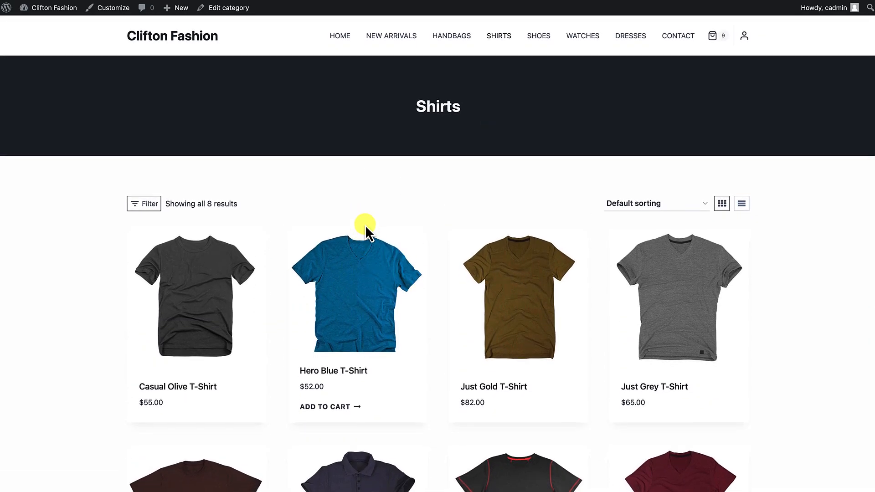
scroll(483, 339, down, 4)
scroll(480, 340, up, 4)
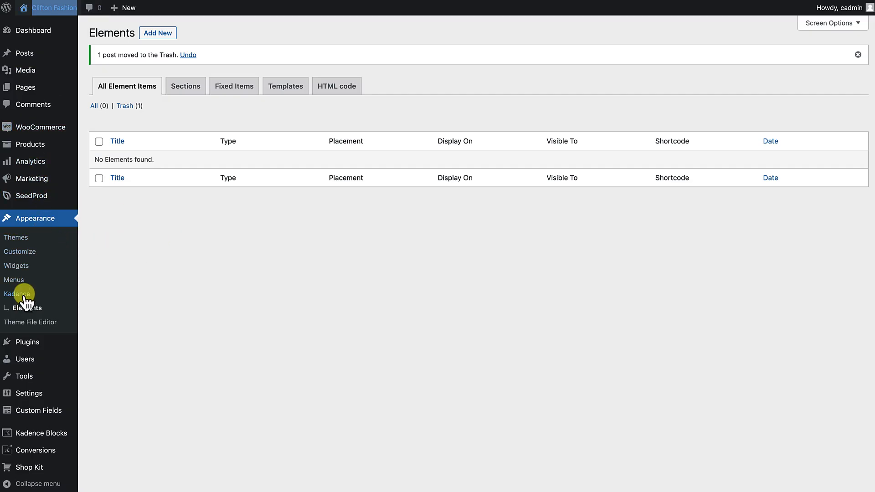
Add a new Content Section element, dismiss the backup notice and title it "T-Shirt Category Product Header".
click(311, 311)
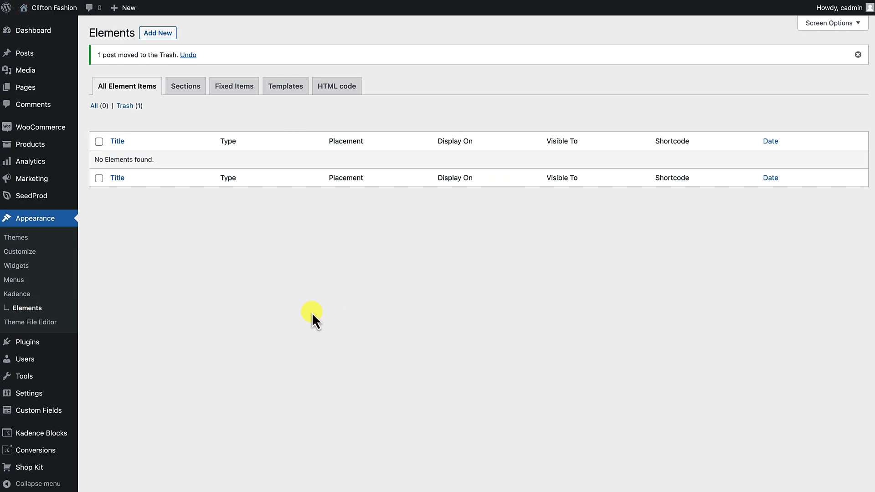
click(156, 34)
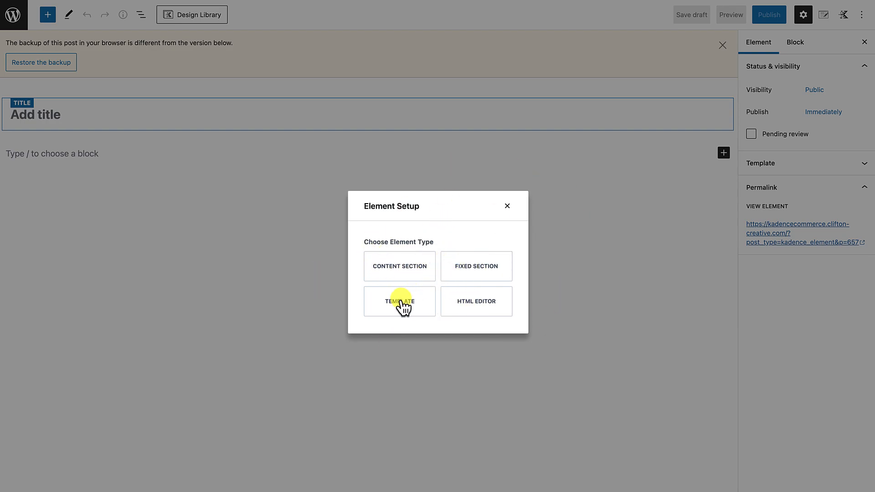
click(393, 268)
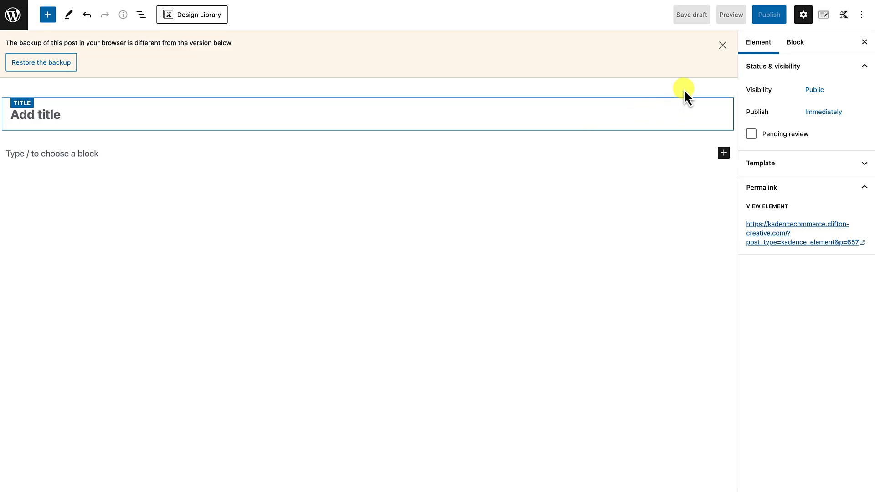
click(723, 46)
click(208, 72)
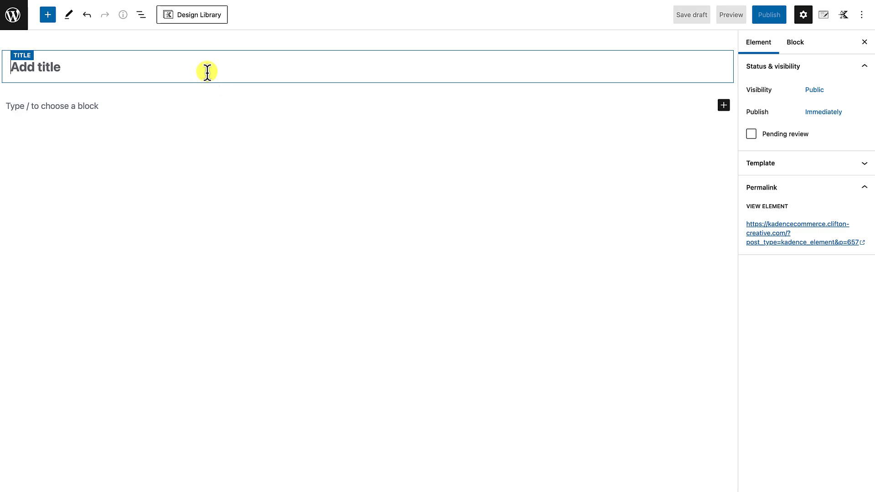
text(T-Shirt Category Product Header)
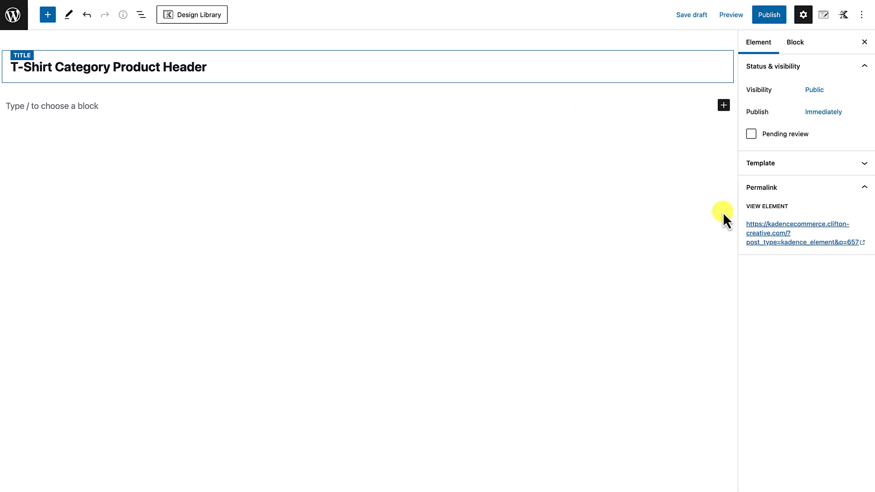
Insert a Row Layout block with two equal 50% columns below the title.
click(47, 16)
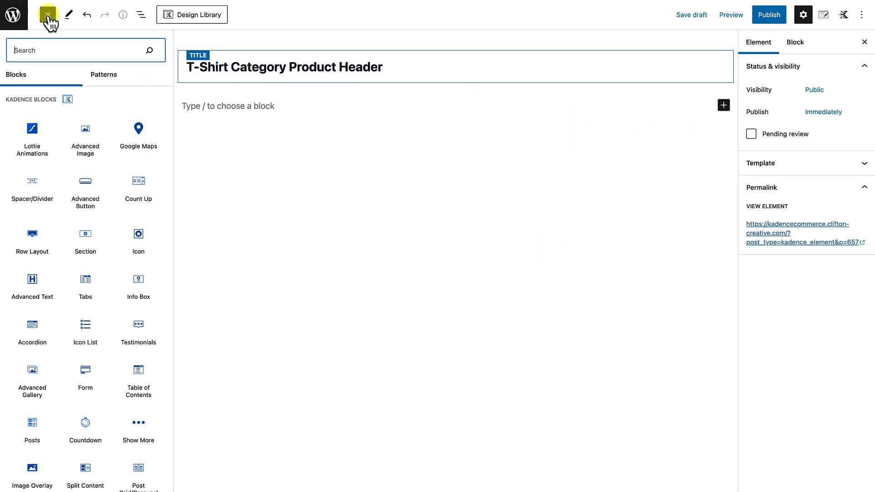
text(row)
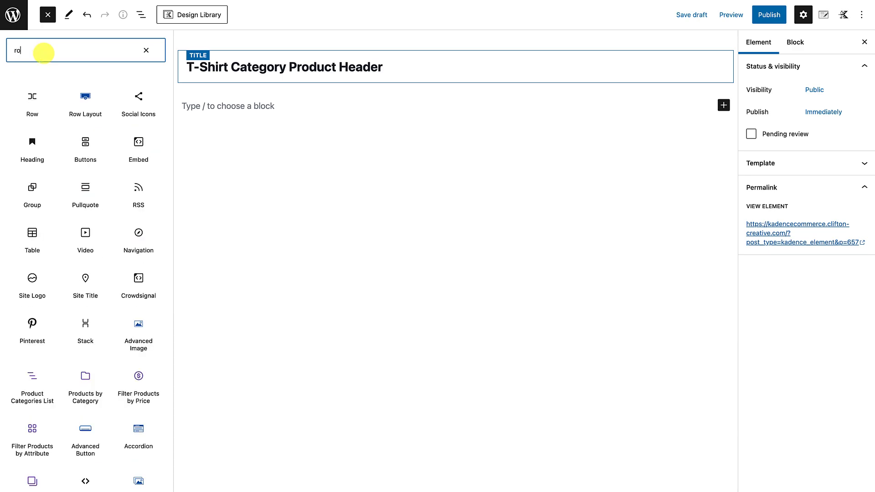
click(87, 104)
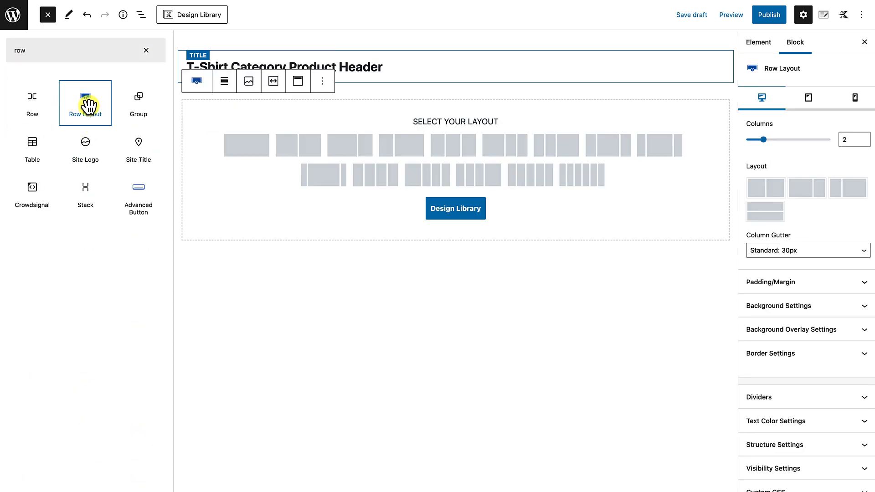
click(302, 153)
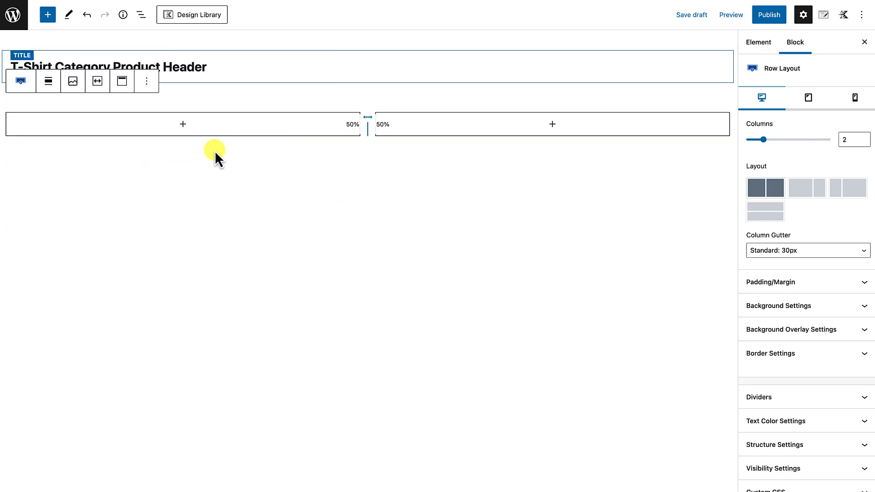
click(293, 105)
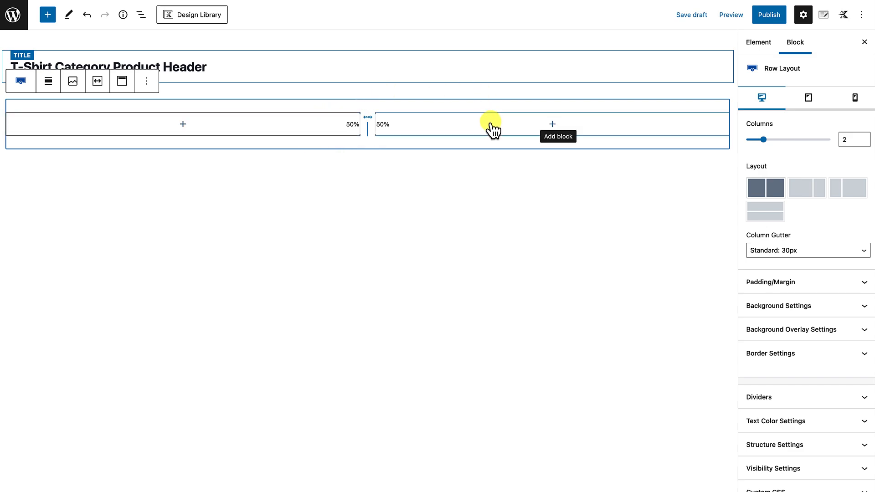
Set T-shirt-Model-1.jpg from the media library as the background image of the row's second section.
click(553, 124)
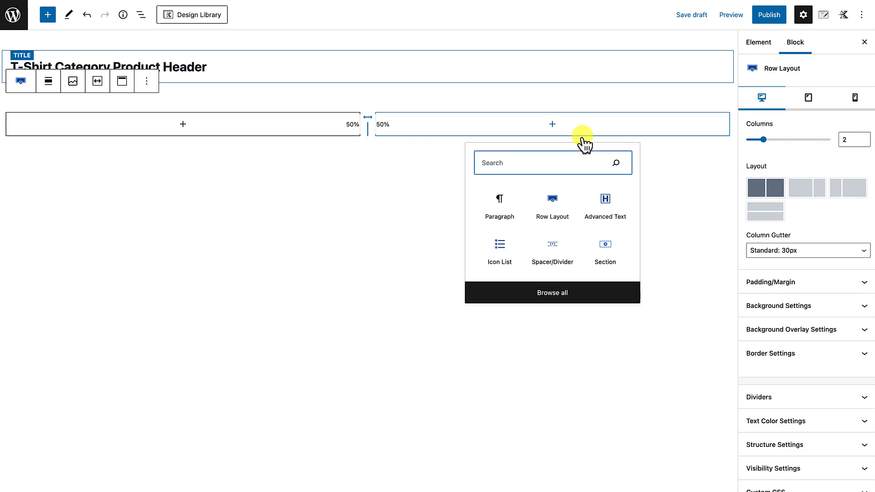
click(675, 145)
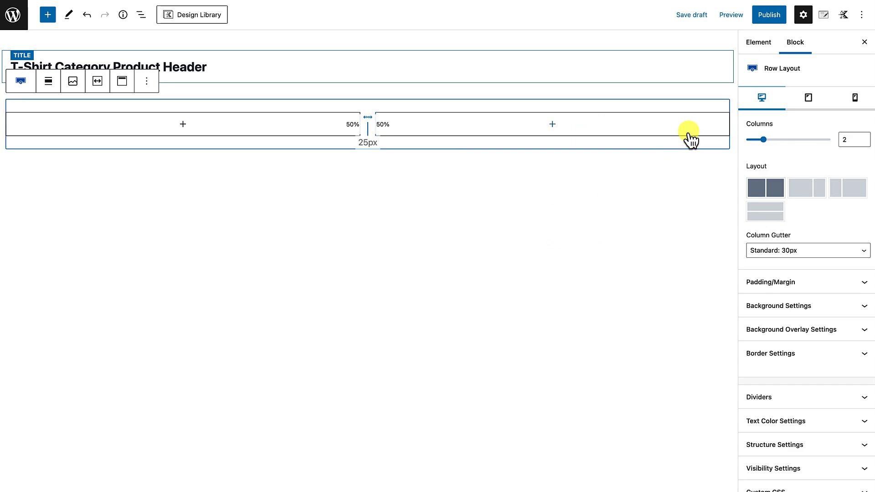
click(141, 16)
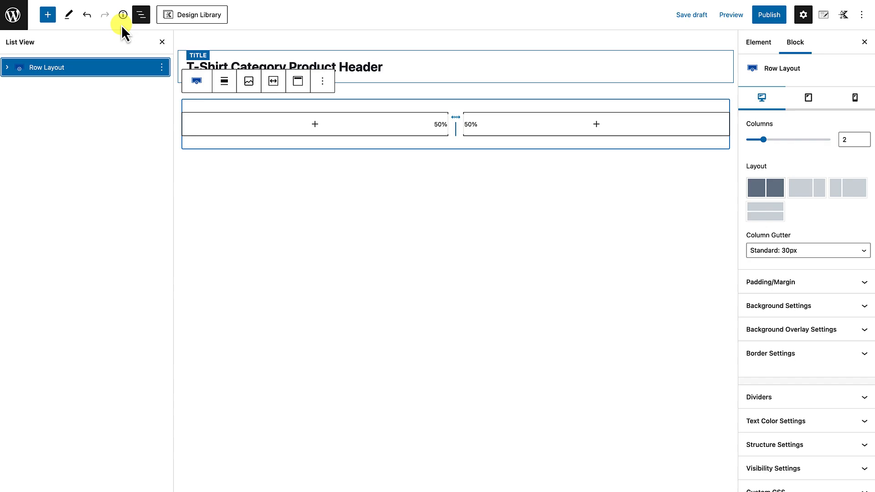
click(7, 68)
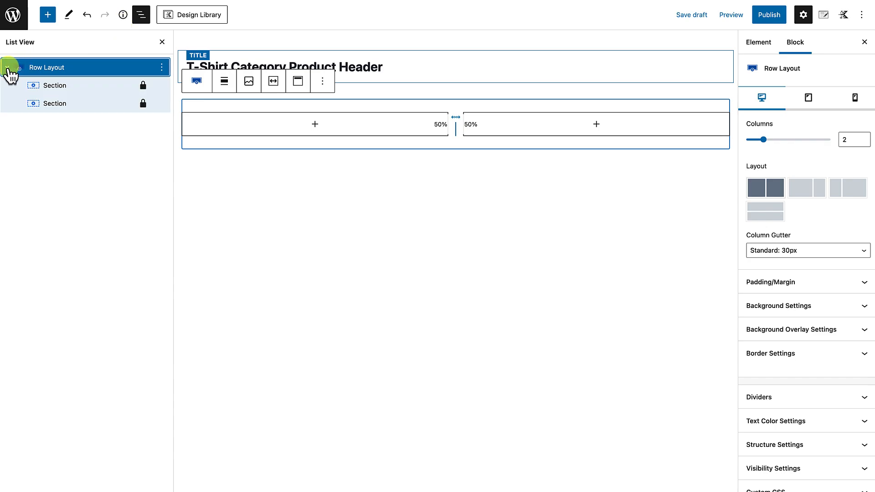
click(49, 105)
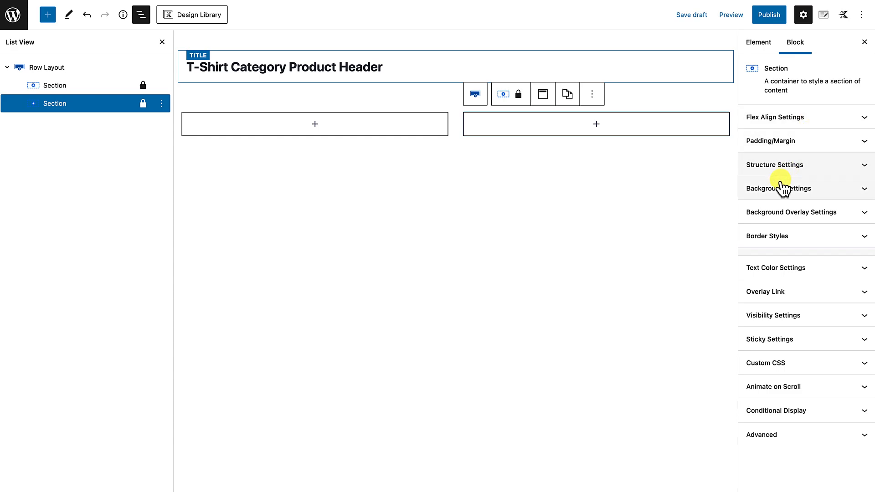
click(802, 197)
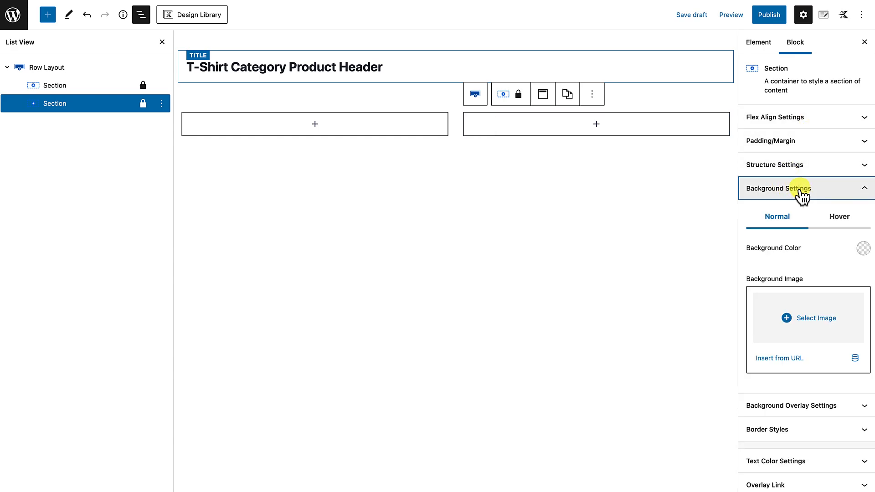
click(795, 312)
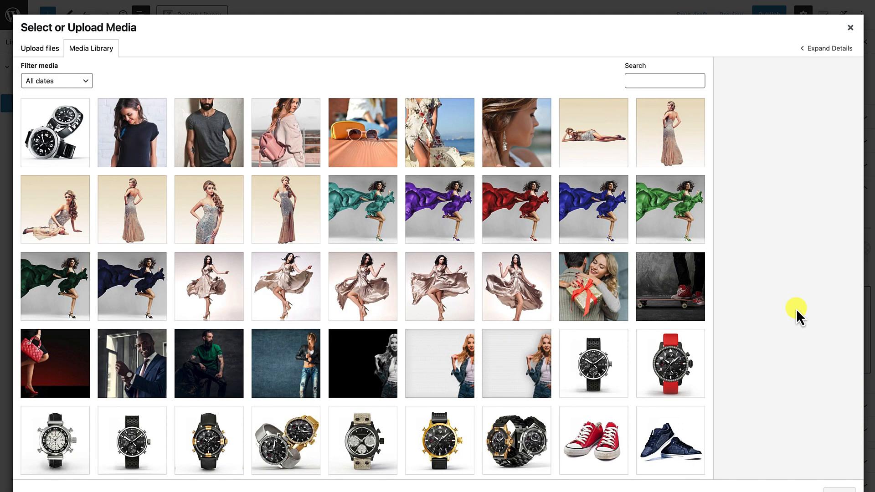
click(231, 147)
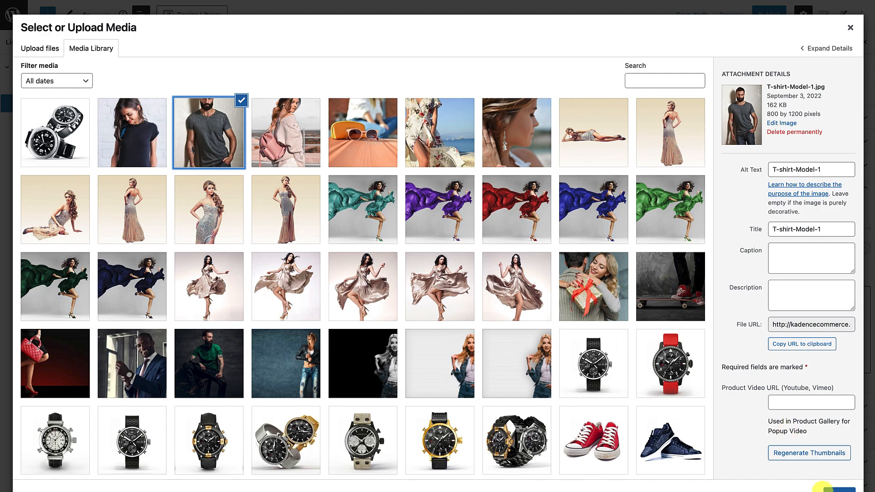
click(841, 490)
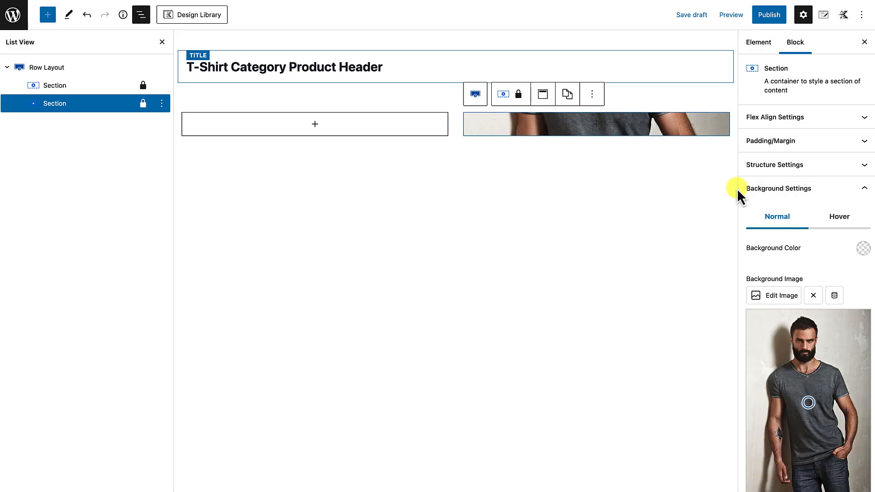
Add a Spacer/Divider block inside the section with the T-shirt model background and stretch its height to 600 px.
click(600, 135)
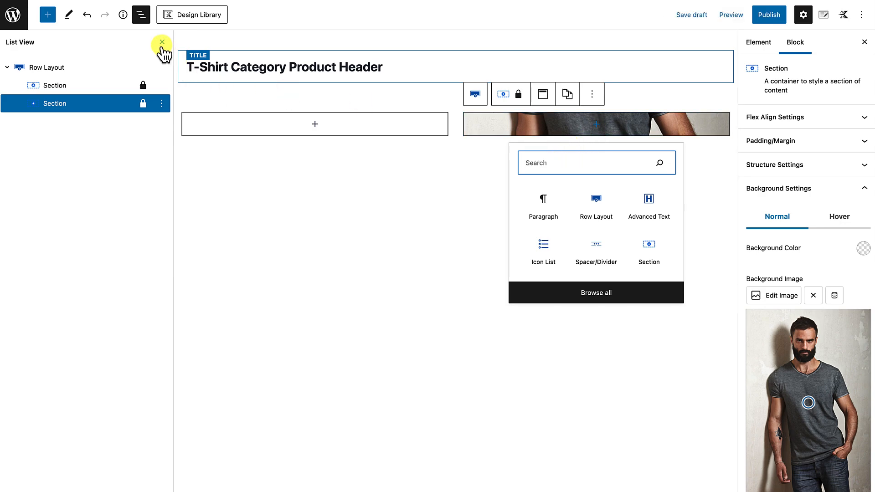
click(162, 42)
click(553, 126)
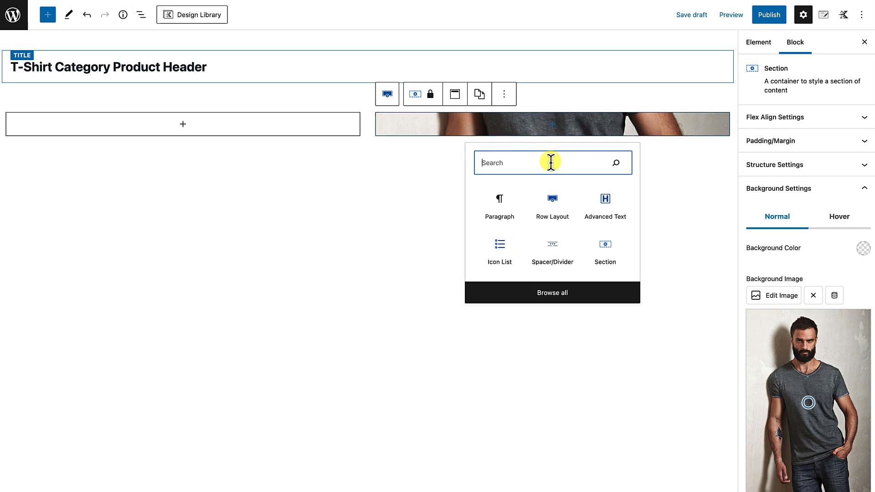
text(spacer)
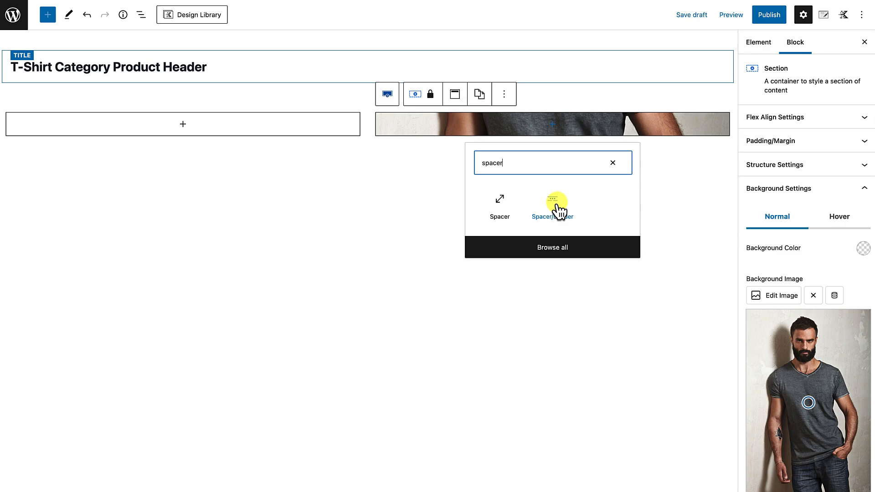
click(557, 205)
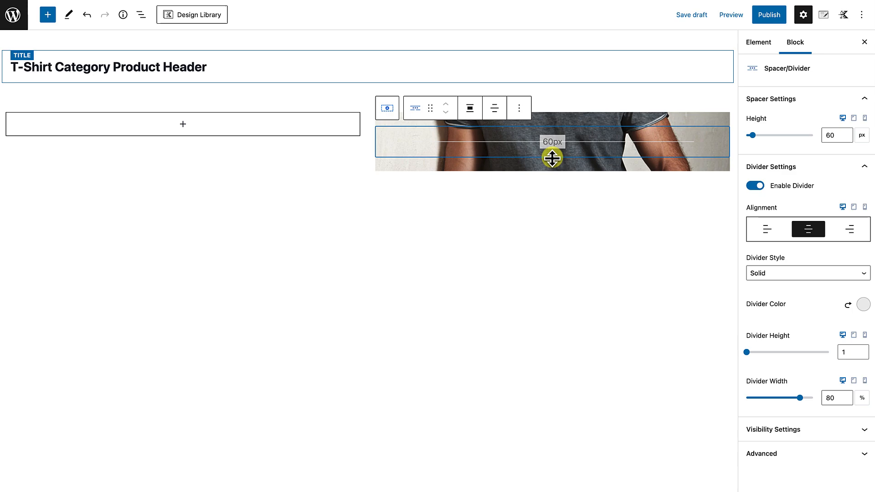
drag(552, 158, 546, 428)
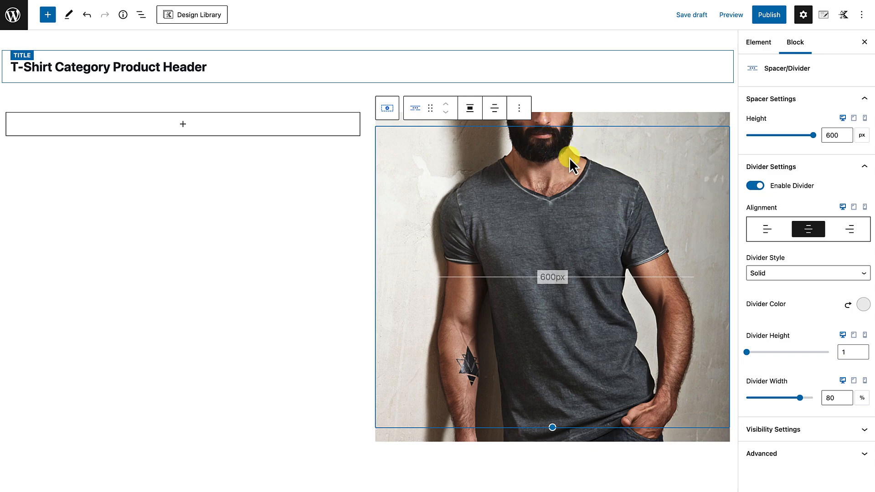
Move the section background's focal point up to the model's face and disable the divider line in the spacer.
click(621, 116)
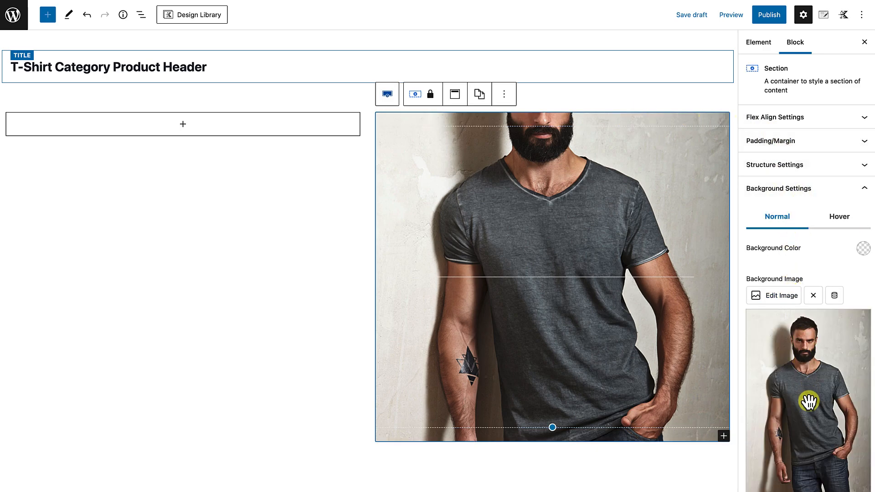
drag(809, 404, 806, 347)
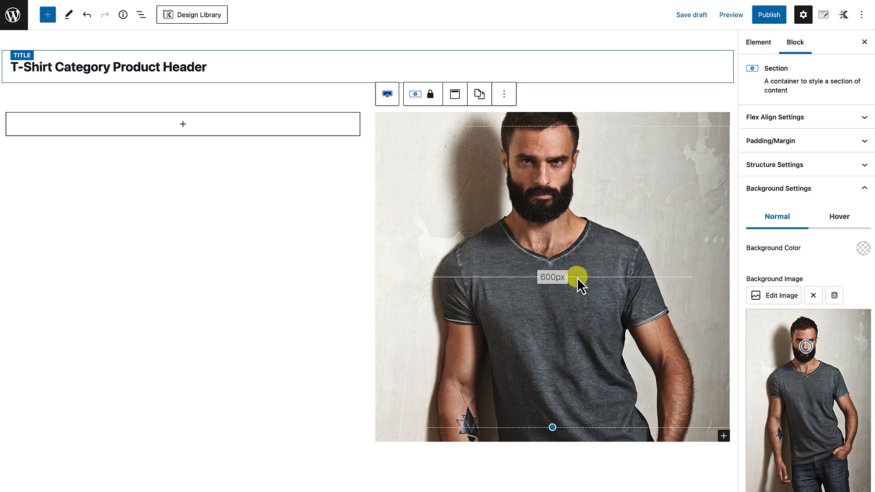
click(580, 305)
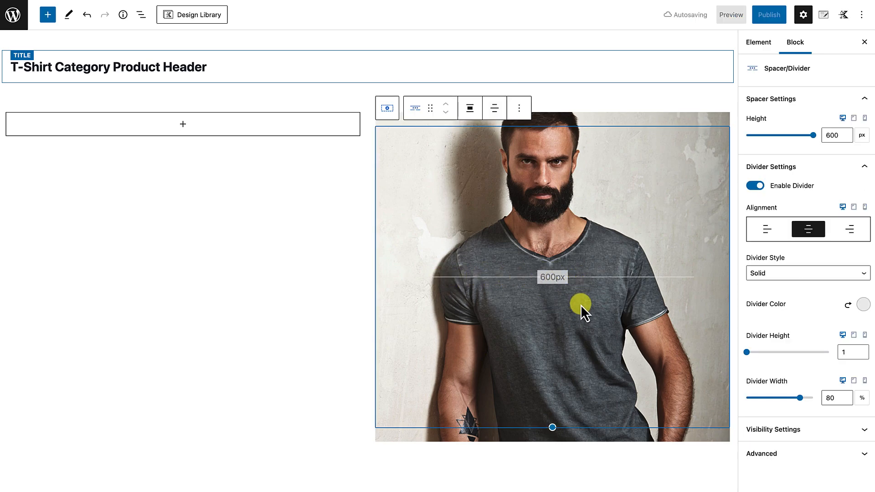
click(756, 186)
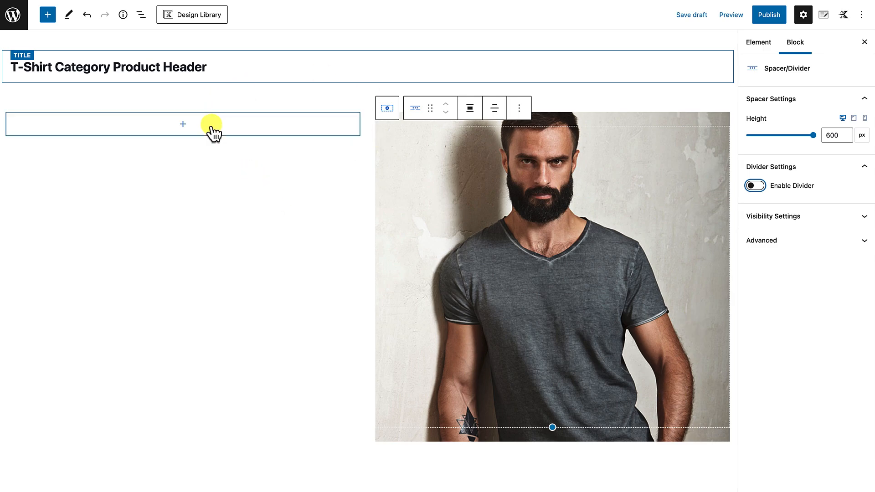
Add an Advanced Text block in the empty first column reading "15% OFF the Best T-Shirts Ever.".
click(183, 123)
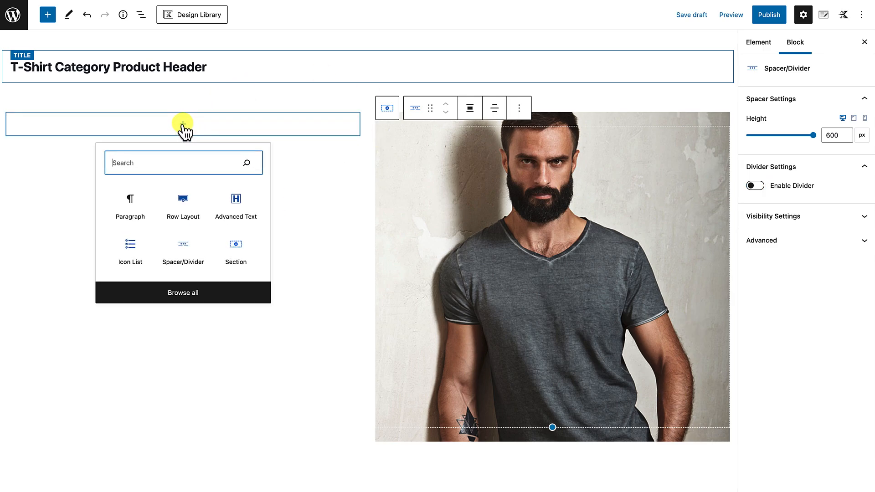
text(advan)
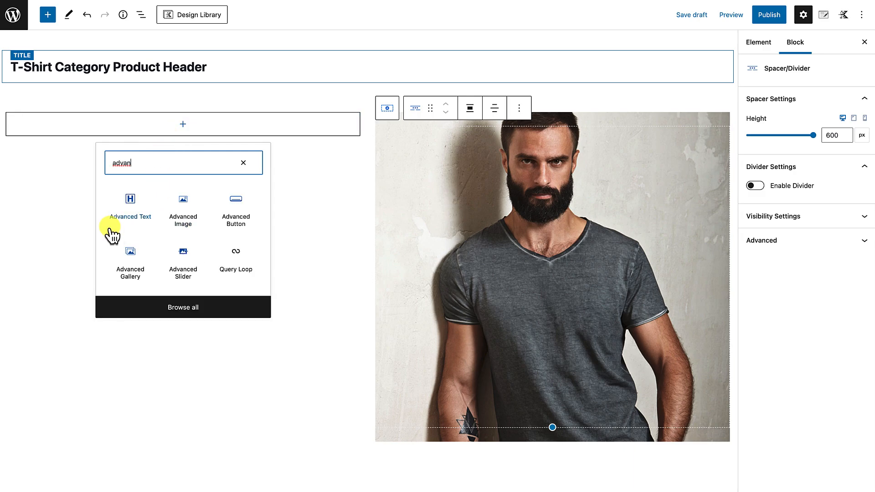
click(129, 206)
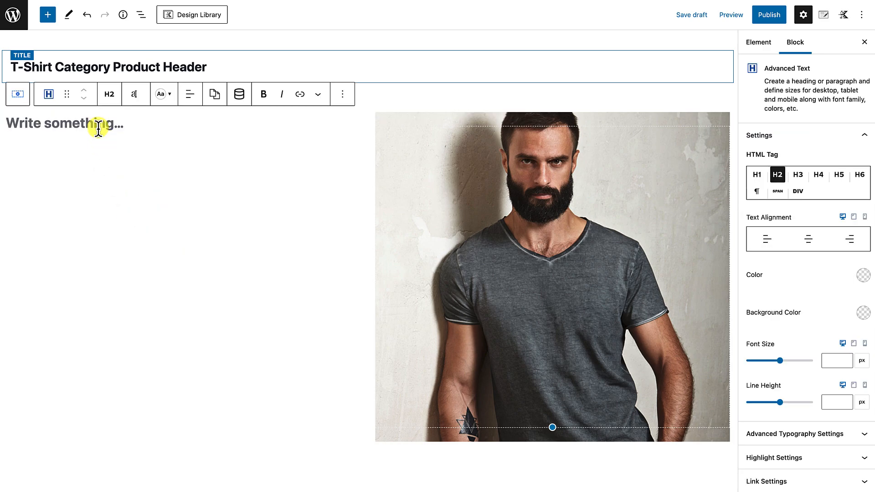
text(15)
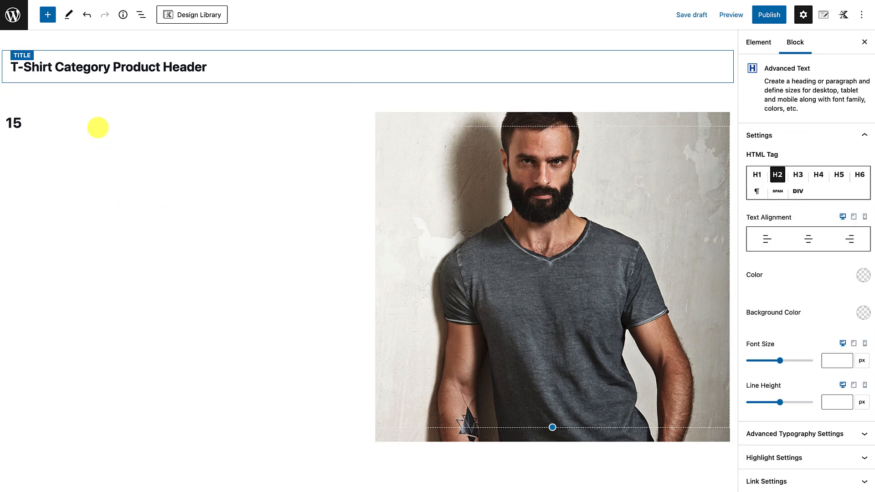
text(% OFF the )
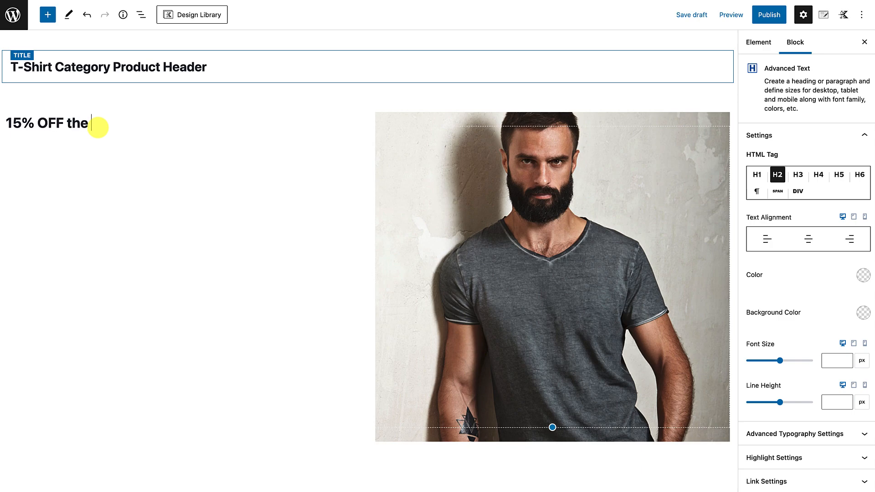
text(Besta)
key(BackSpace)
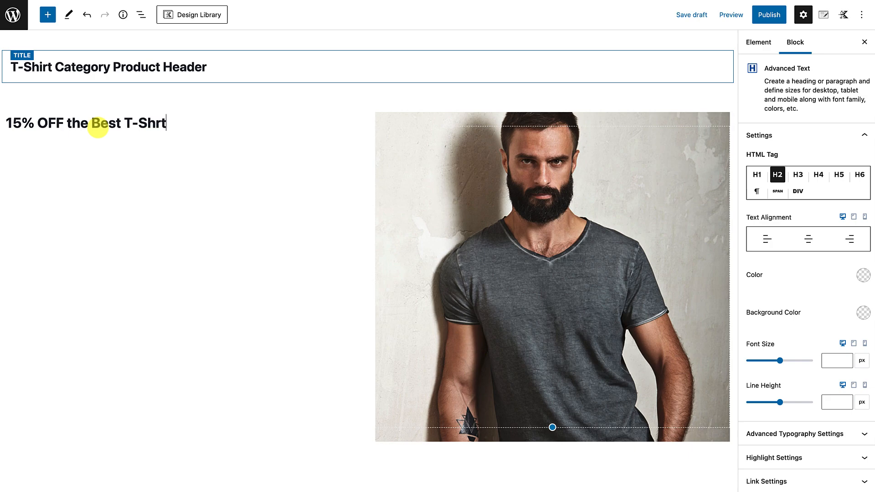
text(T-Shirts Ever.)
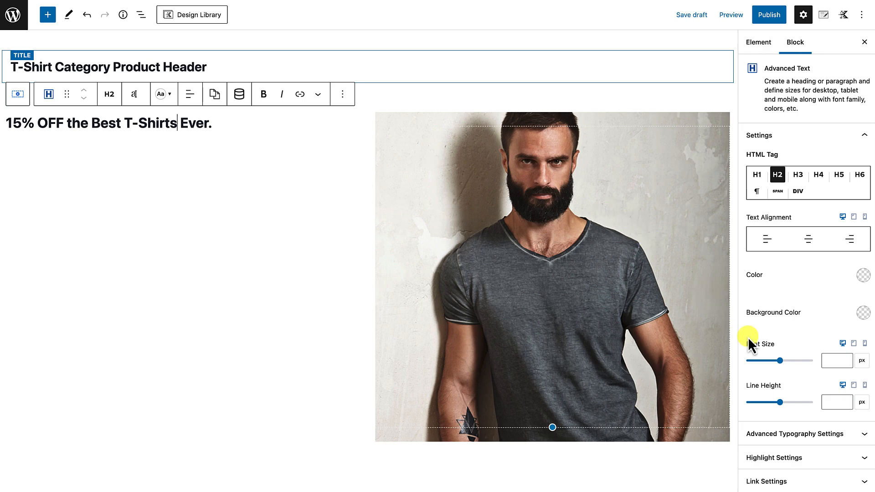
Set the "15% OFF" heading's font size to 100 px and its line height to 106 px.
click(834, 360)
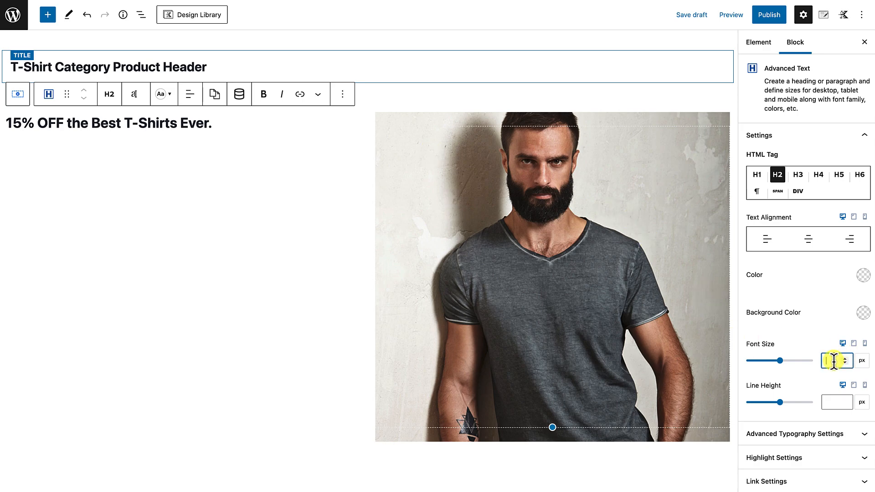
text(100)
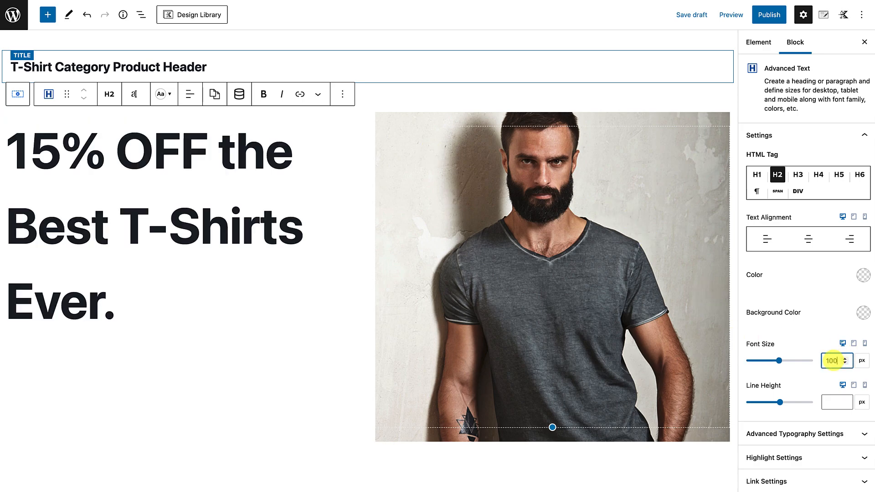
click(830, 403)
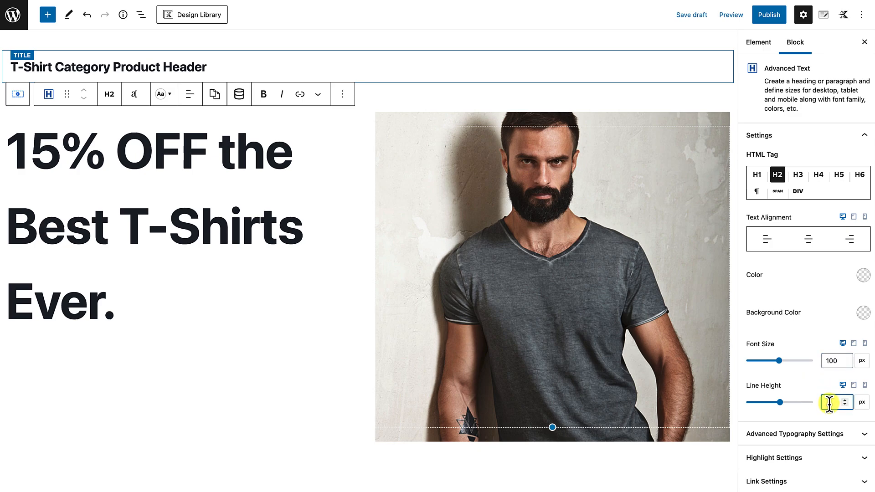
text(106)
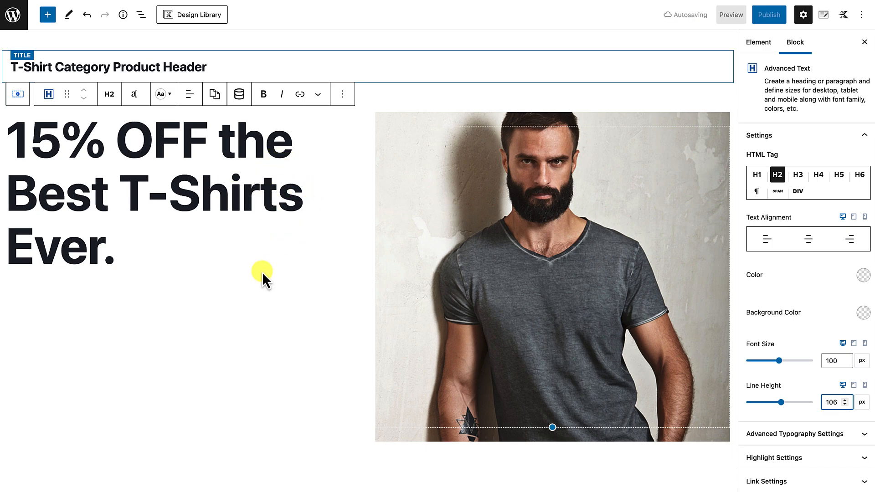
Insert an Info Box block before the "15% OFF the Best T-Shirts Ever." heading and select the box.
click(246, 149)
click(203, 142)
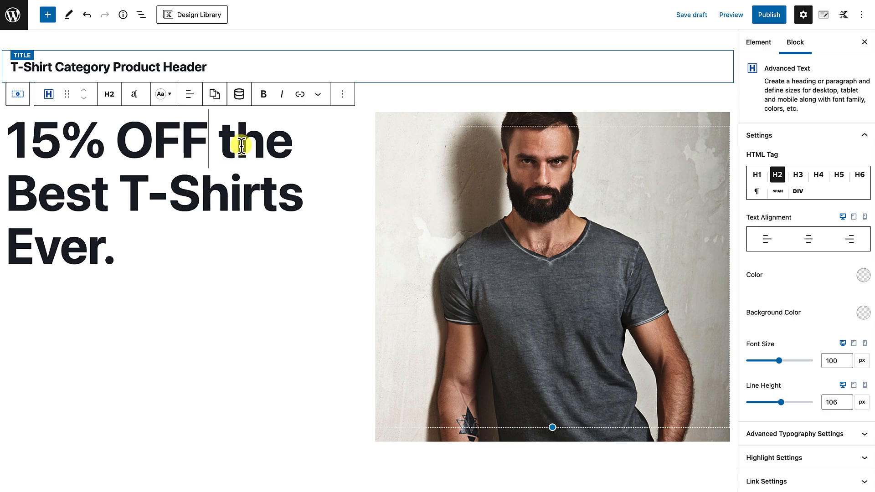
click(343, 95)
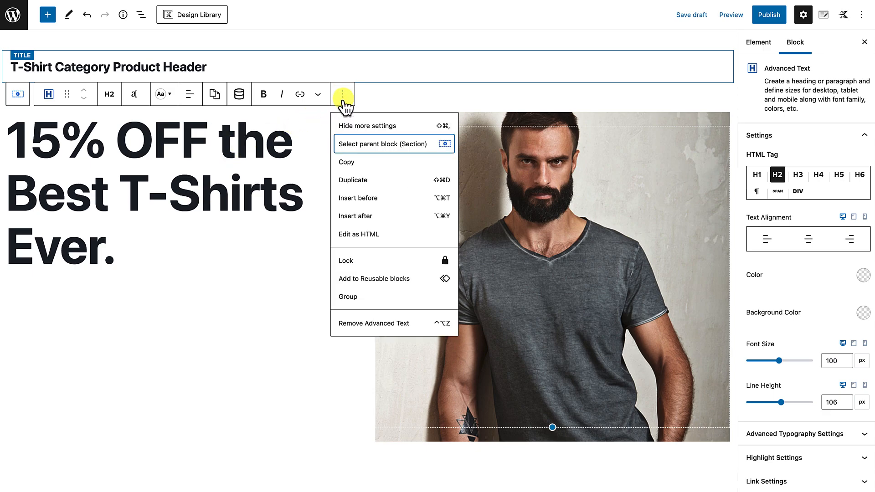
click(359, 199)
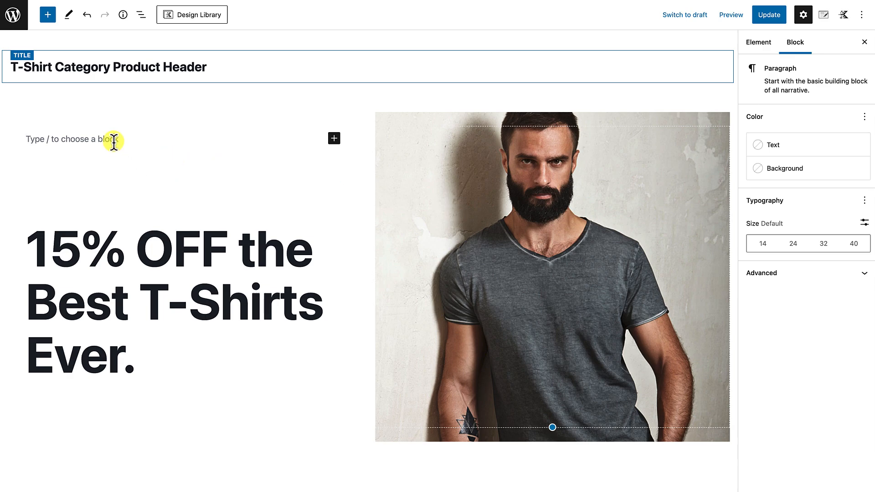
text(/)
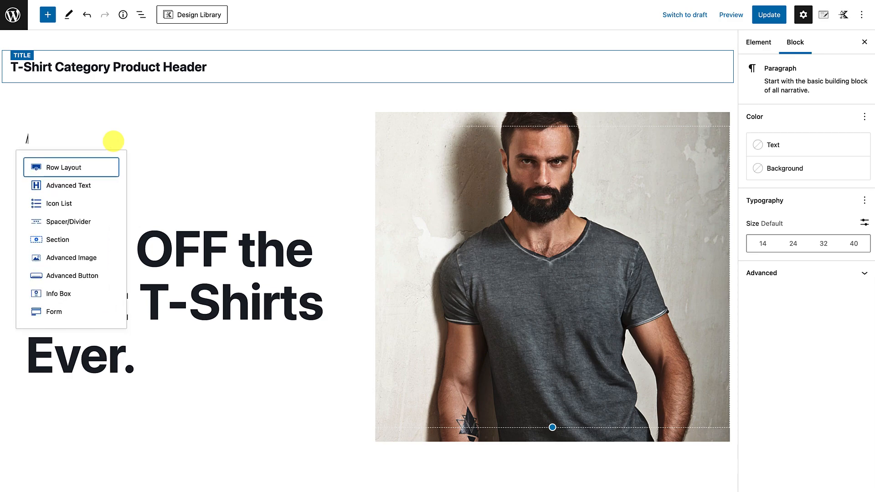
text(info)
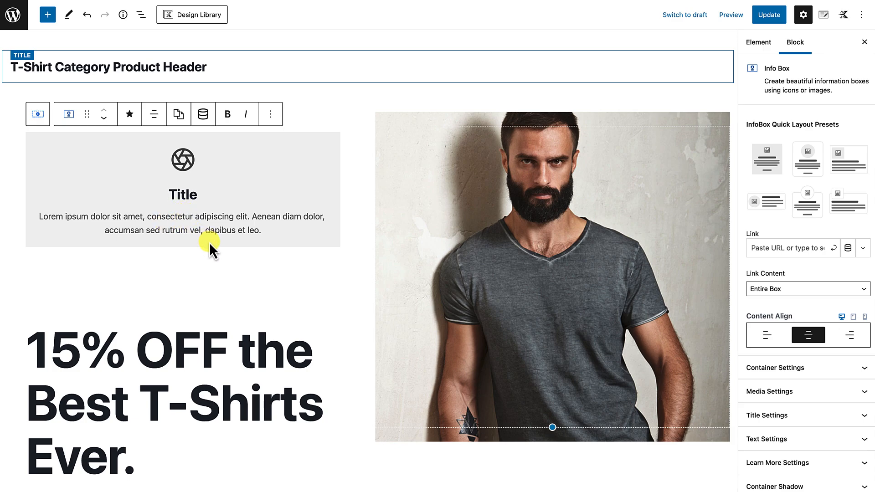
click(316, 154)
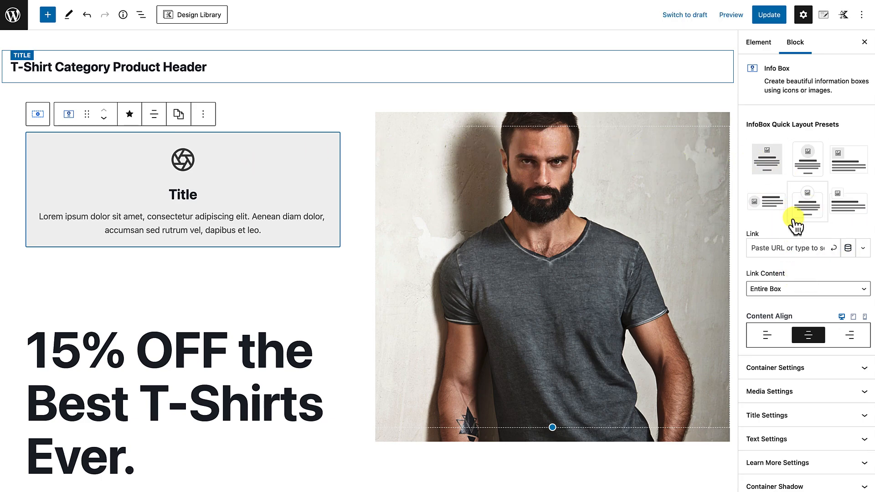
Make the info box's container background fully transparent by setting its opacity to 0.
scroll(784, 250, down, 2)
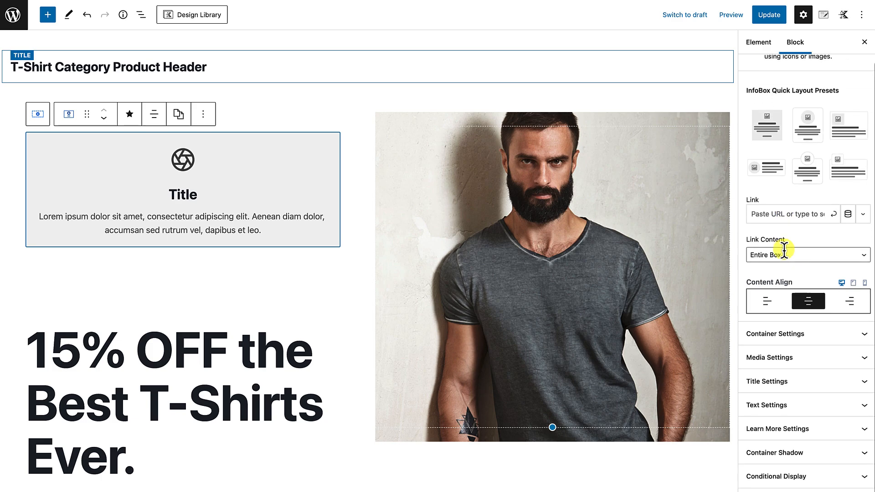
click(783, 340)
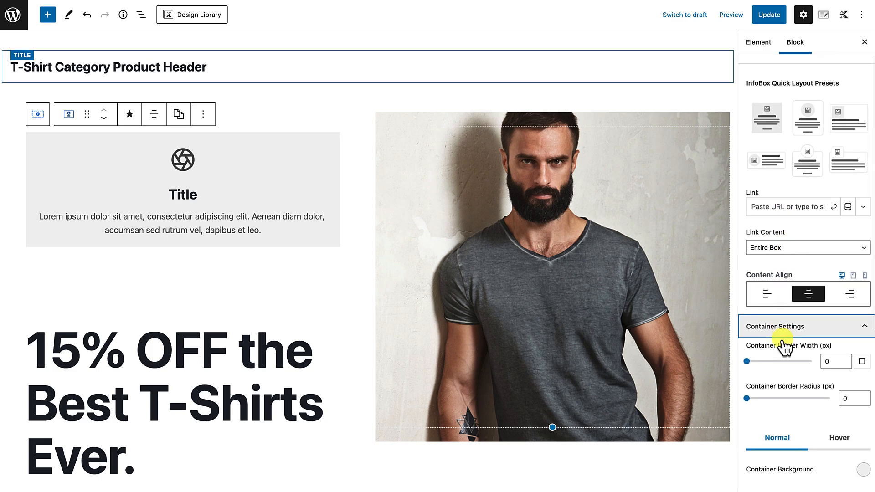
scroll(783, 340, down, 4)
scroll(784, 339, down, 2)
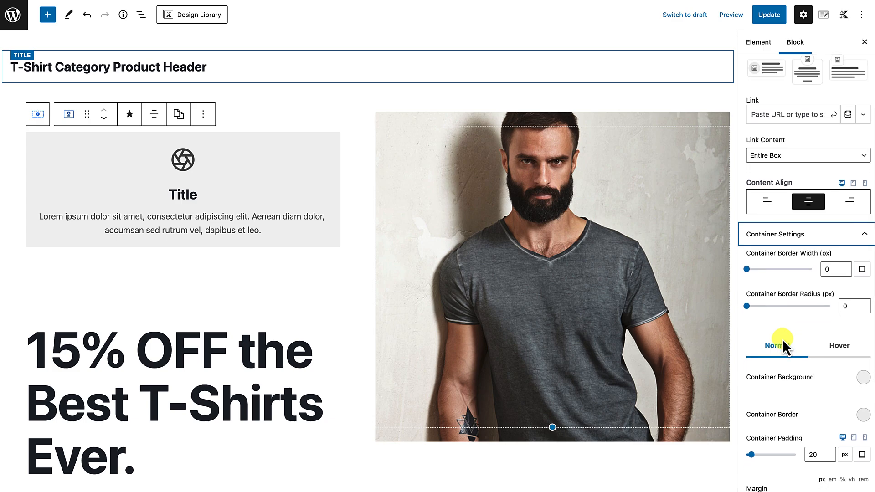
scroll(786, 344, down, 3)
scroll(789, 343, down, 1)
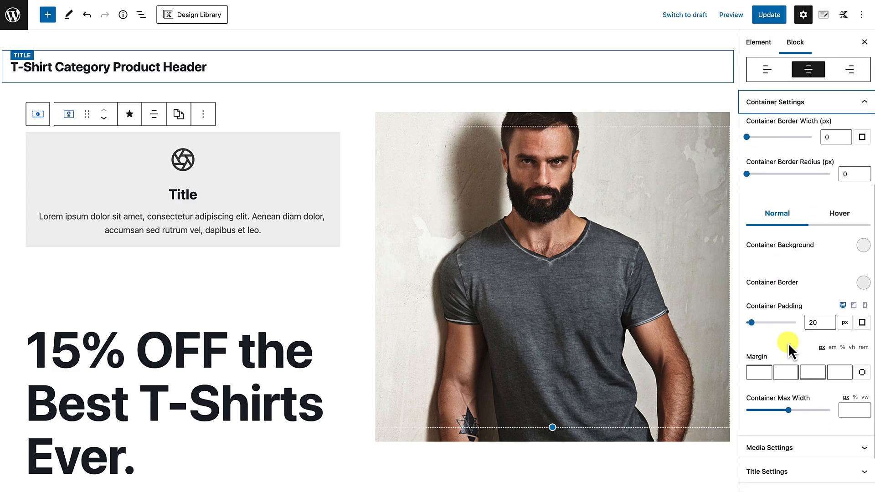
click(864, 246)
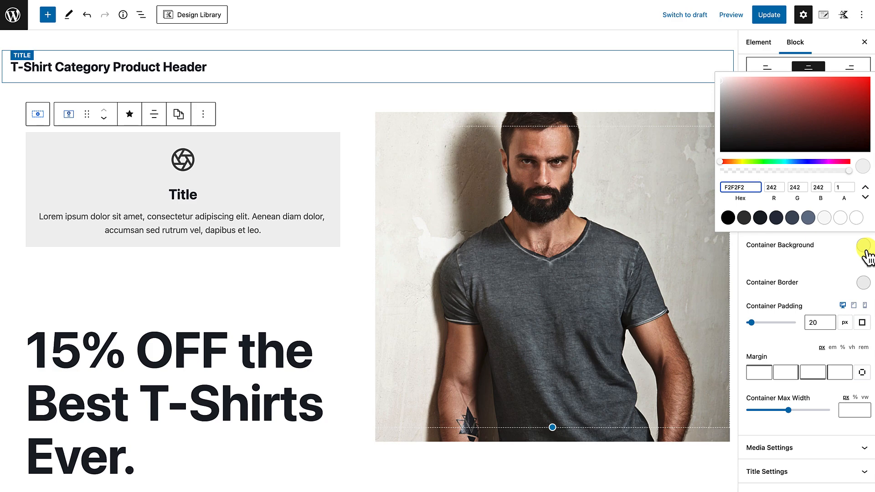
click(848, 173)
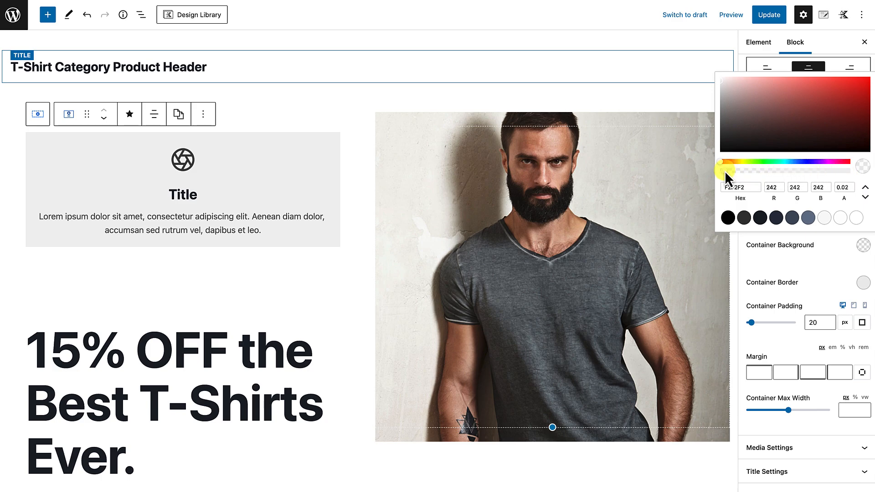
drag(723, 172, 719, 172)
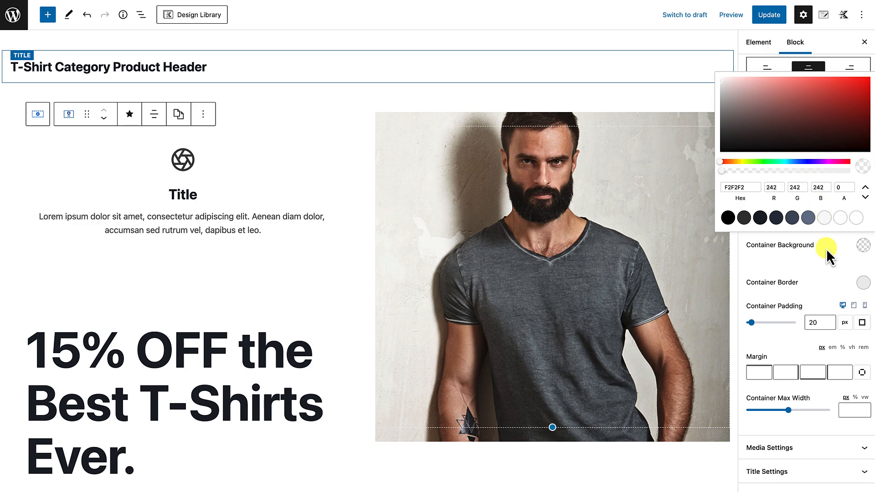
click(827, 267)
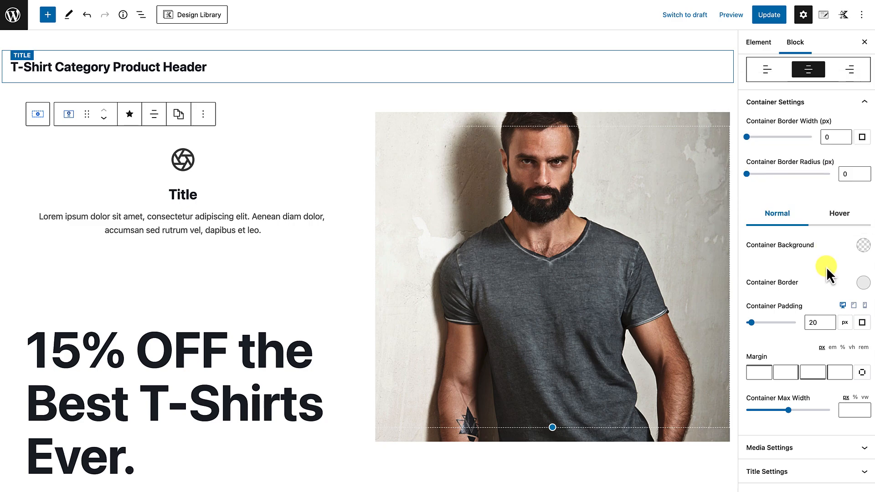
Lower the opacity of the info box's hover background to about 0.11.
click(841, 219)
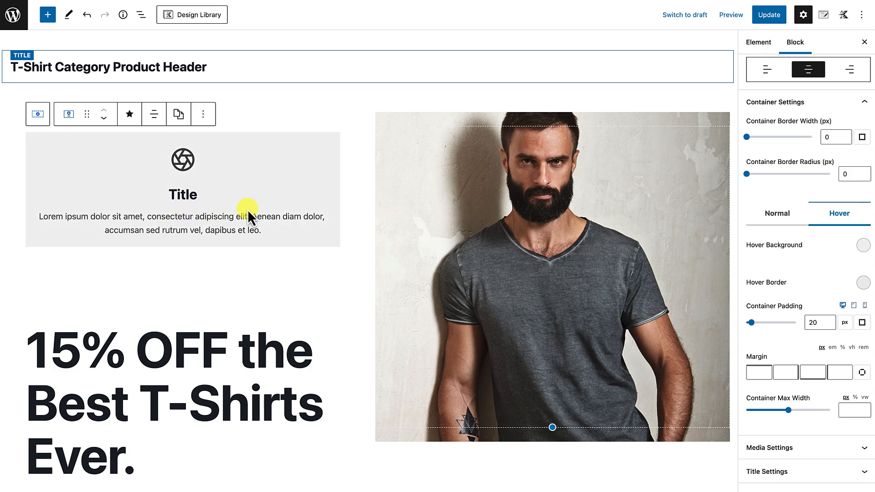
click(863, 246)
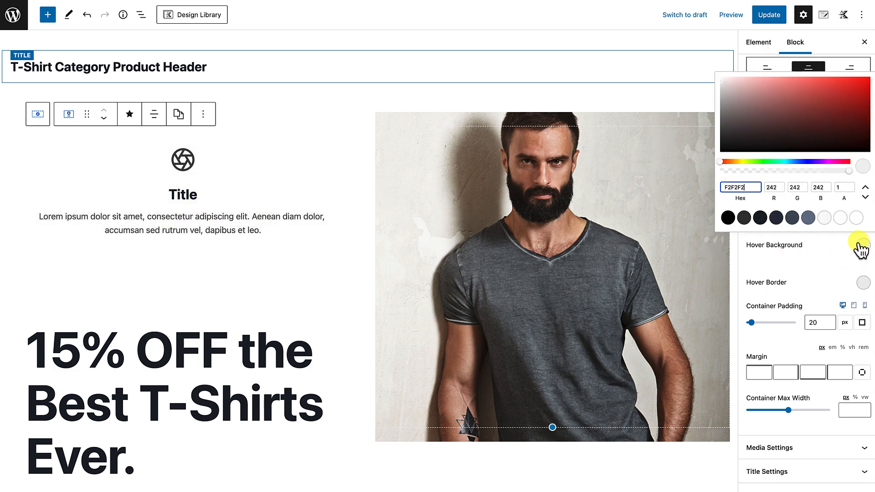
drag(848, 171, 736, 171)
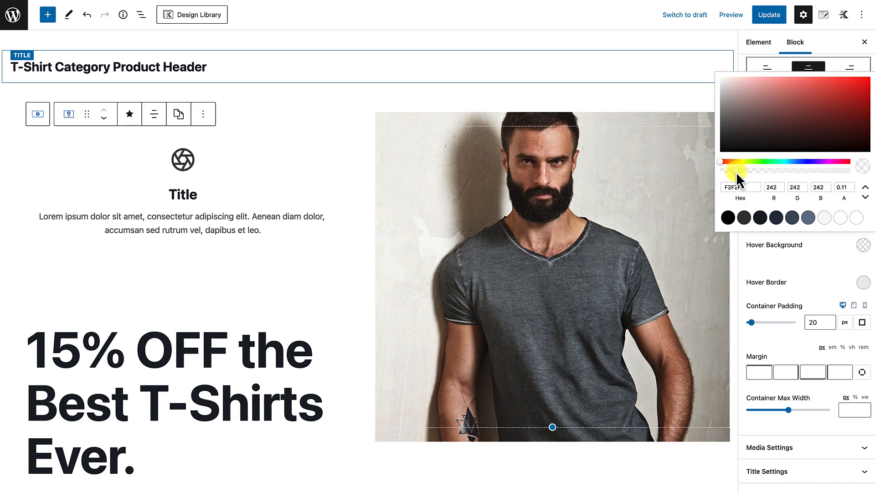
click(827, 270)
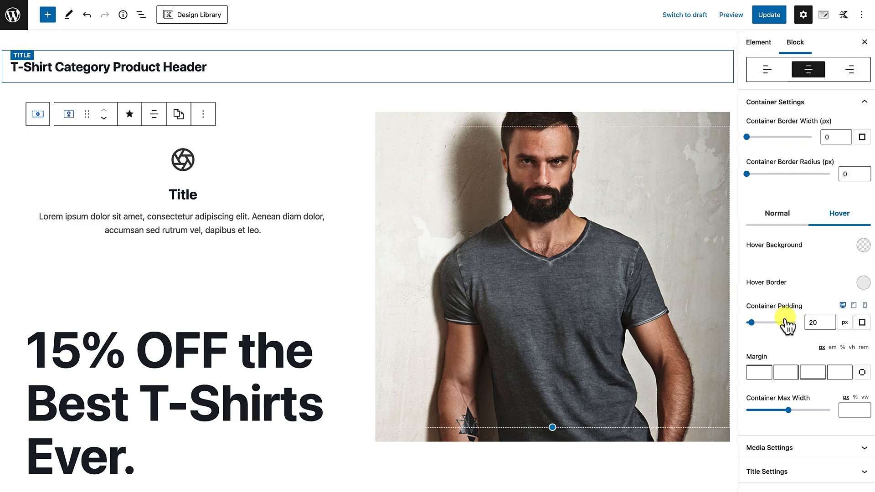
Set the info box's container padding to 0 px and align its content to the left.
click(815, 323)
click(820, 323)
text(0)
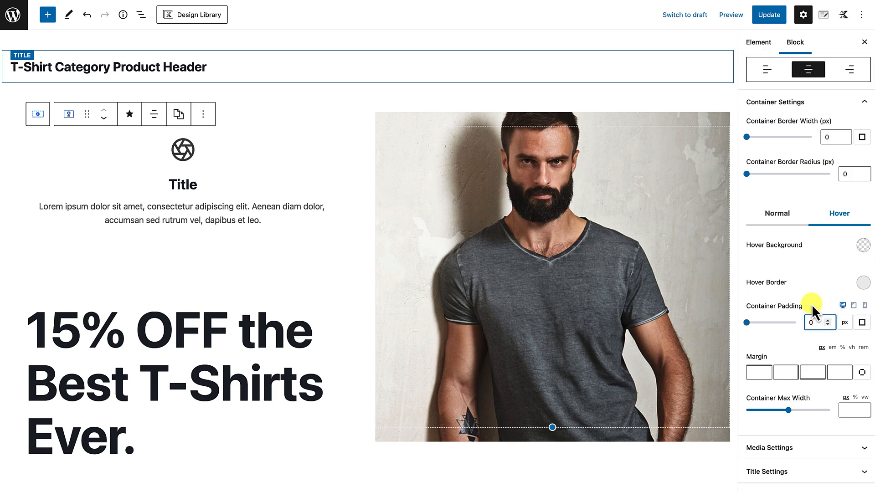
scroll(811, 304, up, 1)
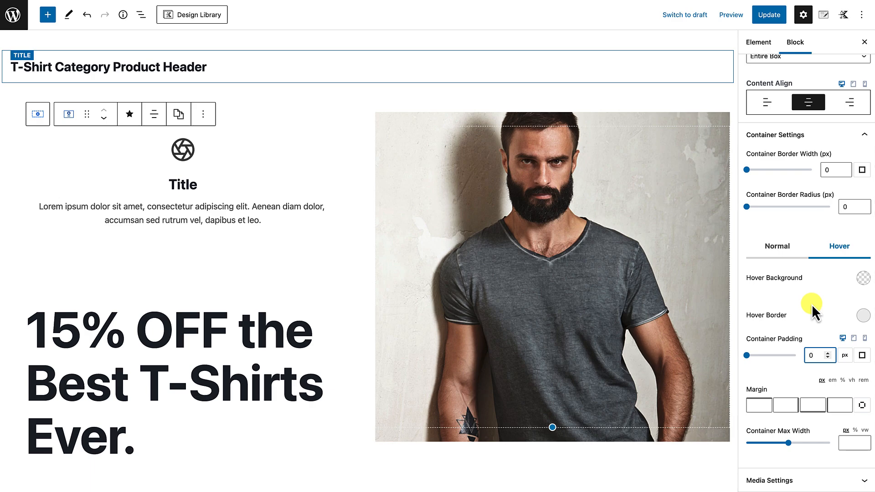
scroll(812, 305, up, 2)
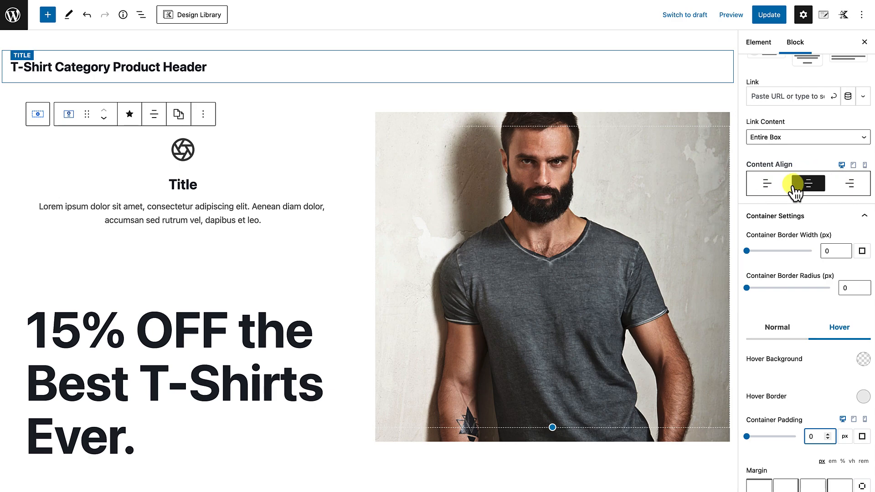
click(767, 185)
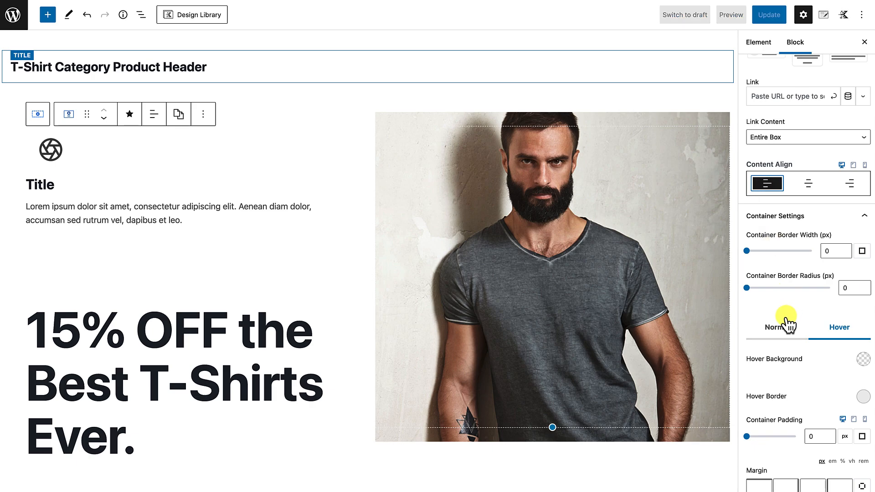
Align the info box's media to the left of the text and set its vertical alignment to Top.
scroll(787, 321, down, 5)
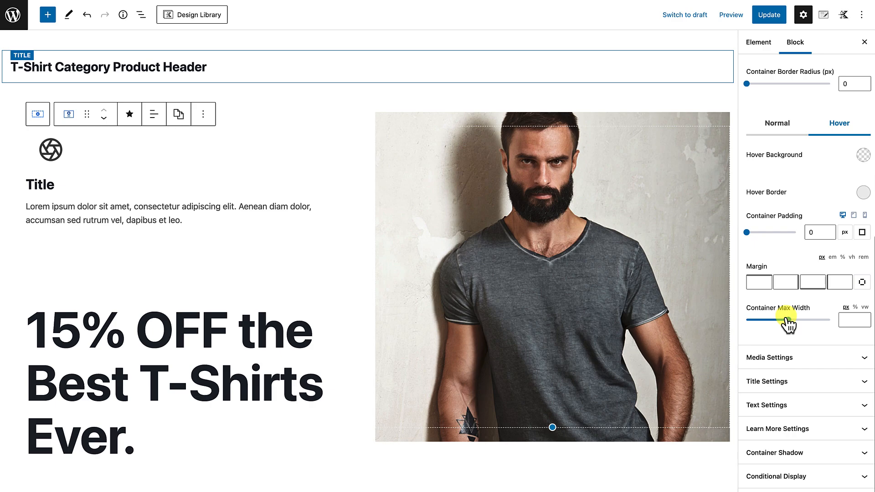
click(783, 358)
scroll(783, 359, down, 4)
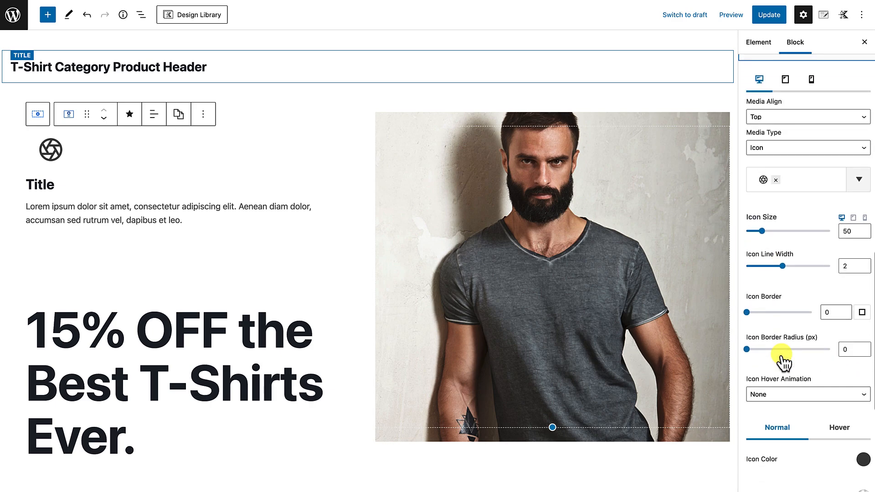
click(787, 121)
click(775, 128)
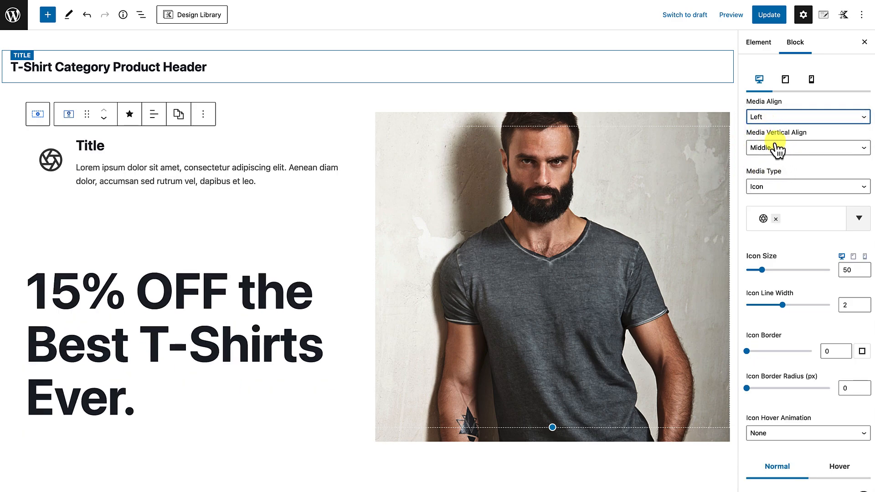
click(792, 153)
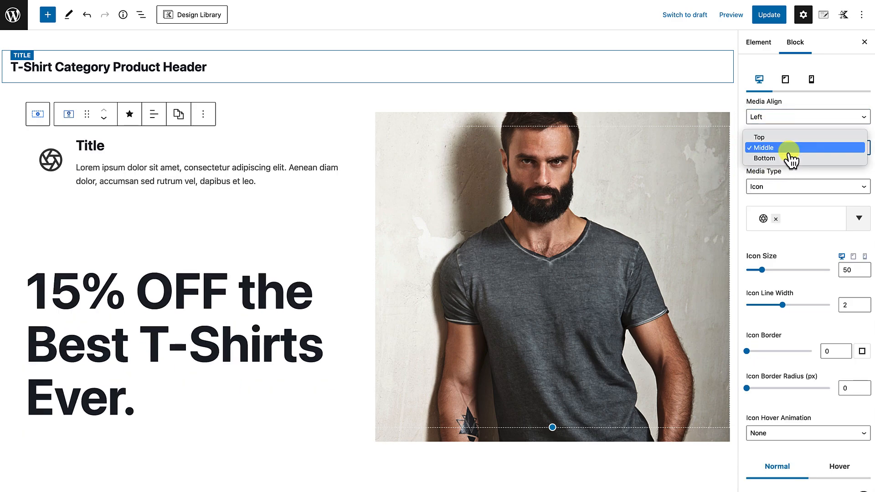
click(778, 138)
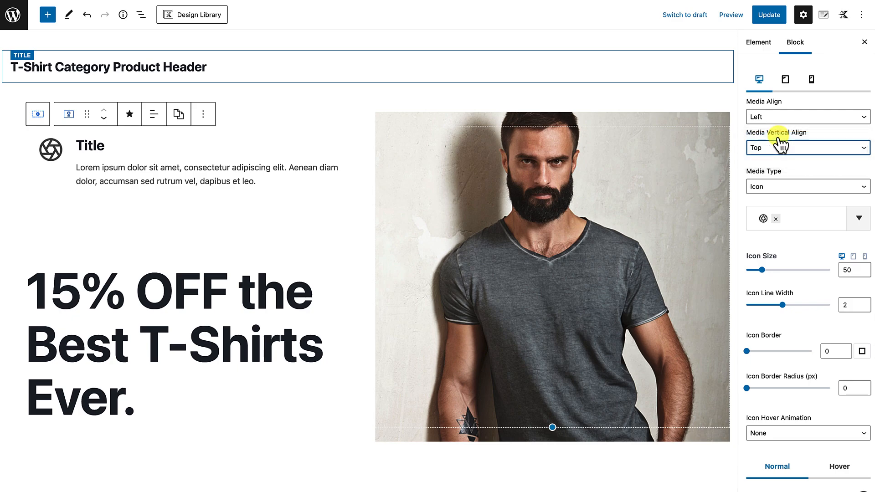
Replace the info box's icon with the solid gift icon, found by searching for "gift".
scroll(775, 196, down, 2)
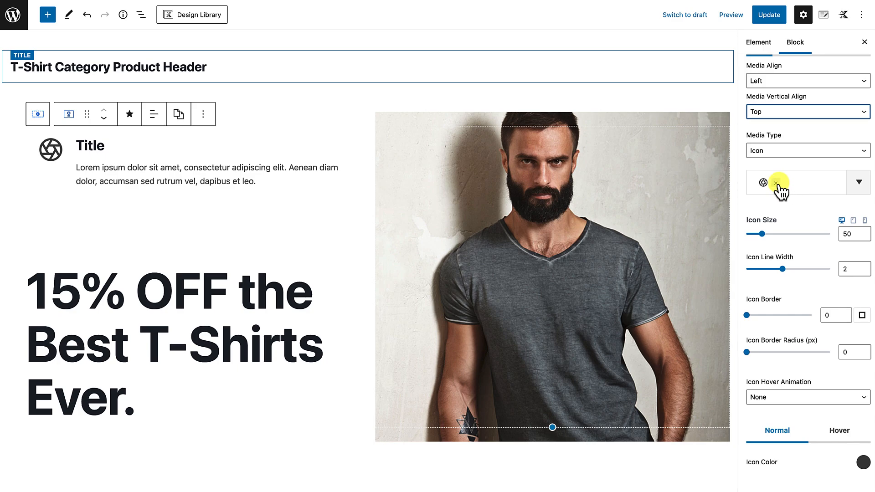
click(776, 183)
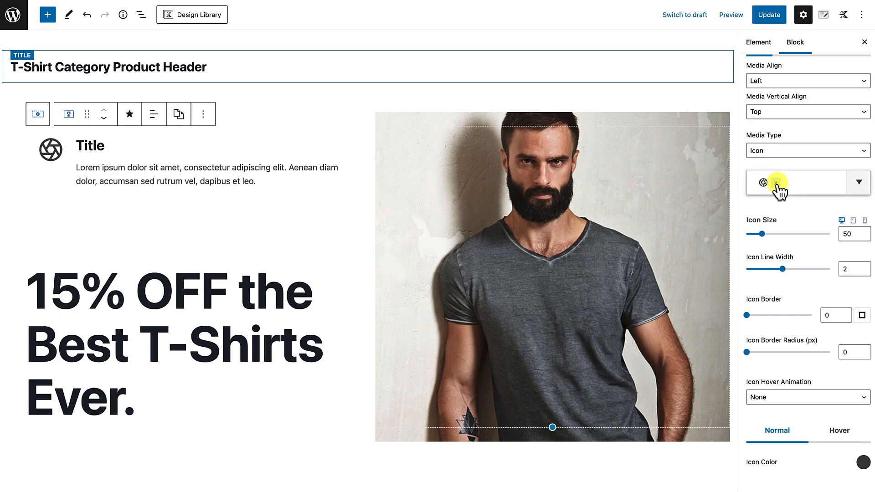
click(777, 182)
click(776, 183)
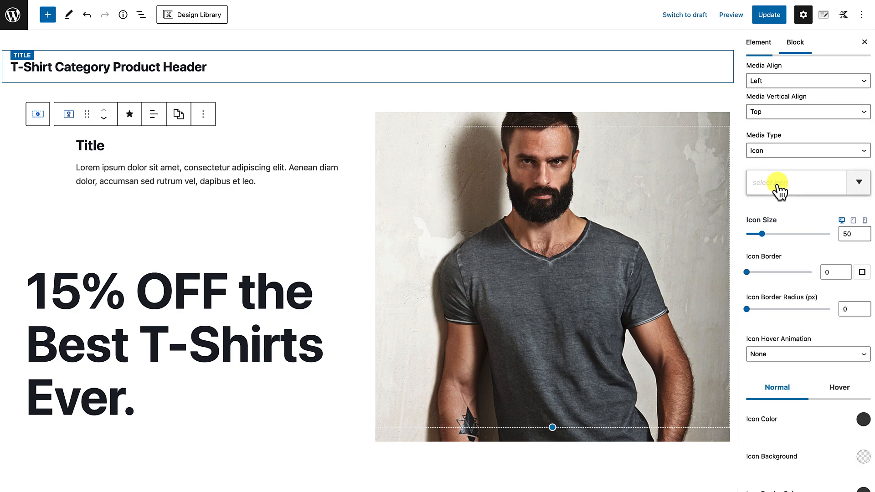
click(778, 184)
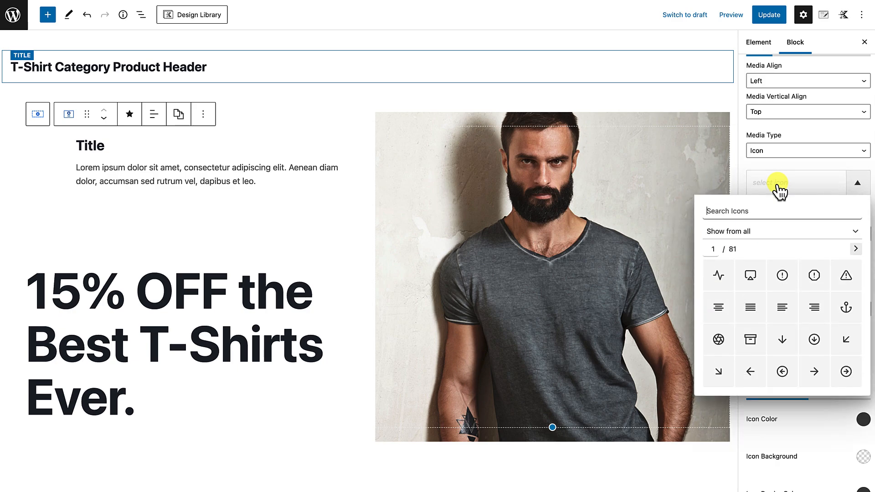
text(gift)
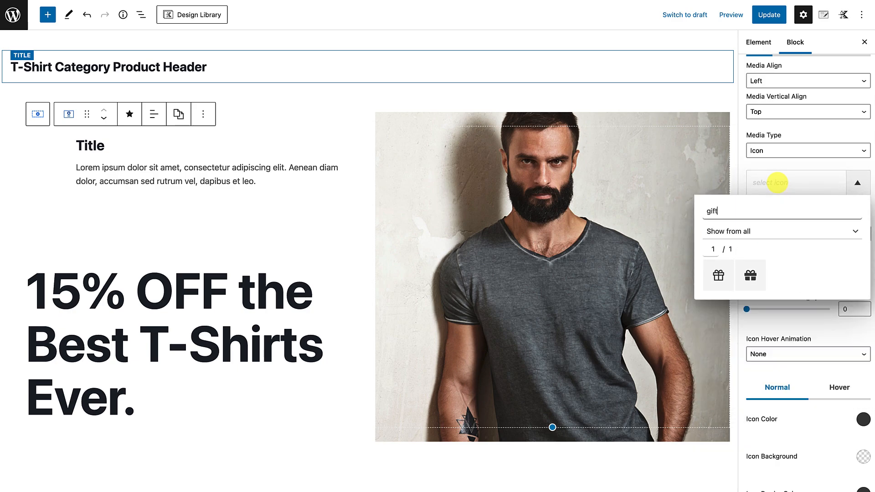
click(751, 277)
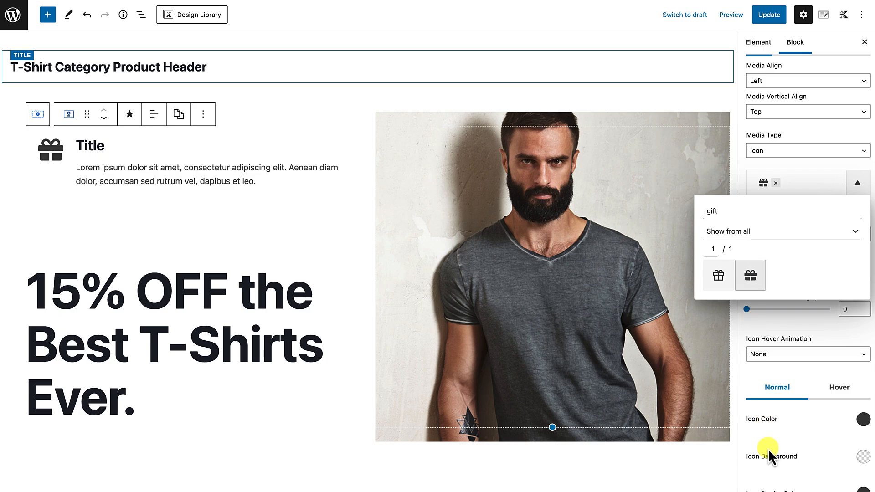
click(786, 339)
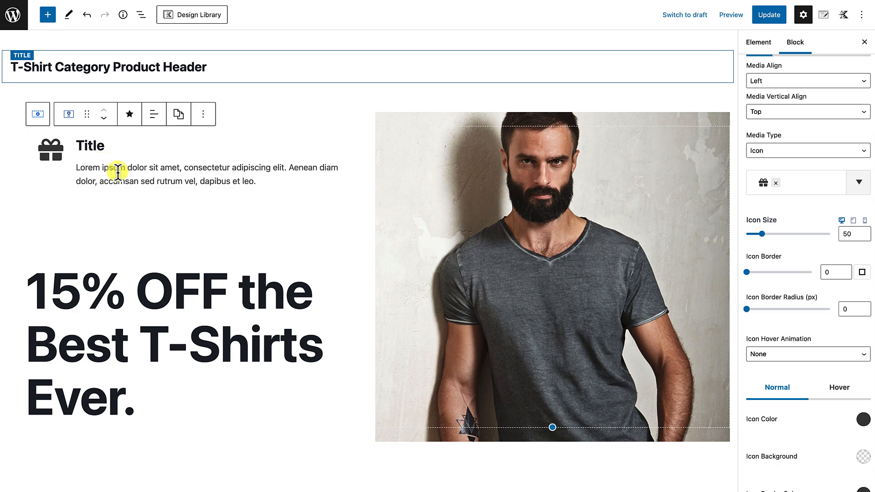
Change the info box's title text to "Sale".
click(83, 146)
drag(82, 147, 106, 146)
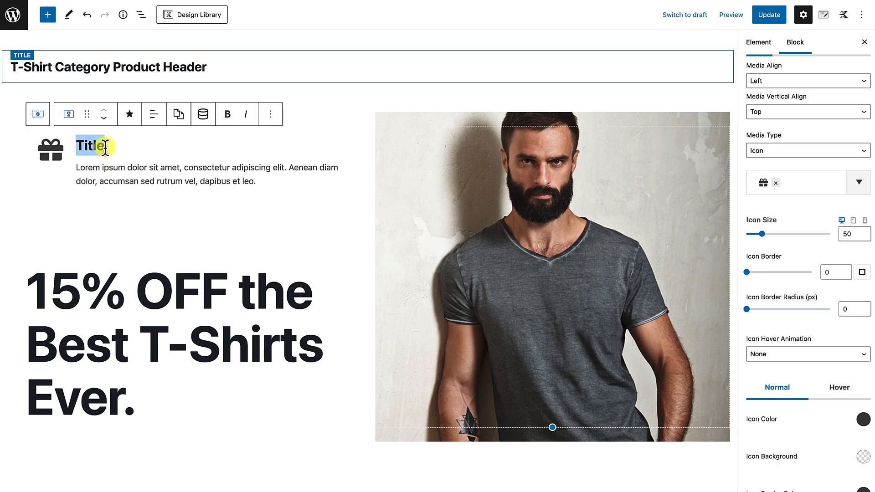
text(Sale)
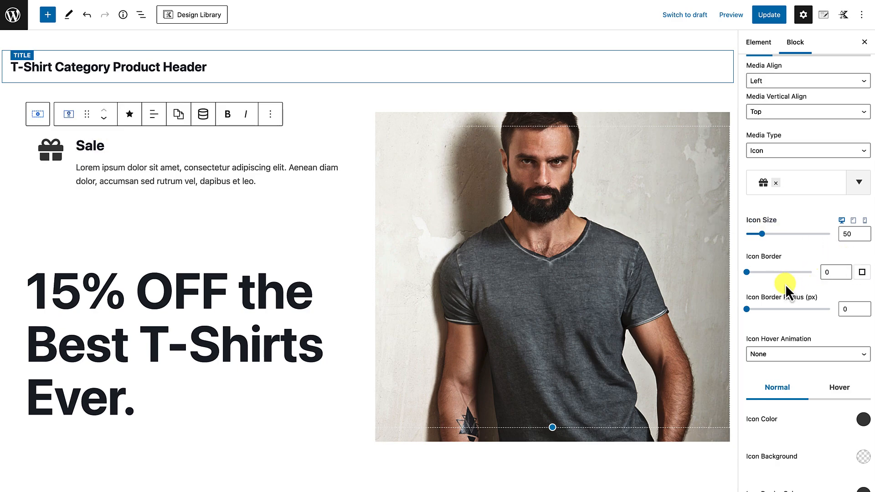
Set the left media margin of the info box's gift icon to 0, keeping the bottom margin at 0.
scroll(786, 284, down, 2)
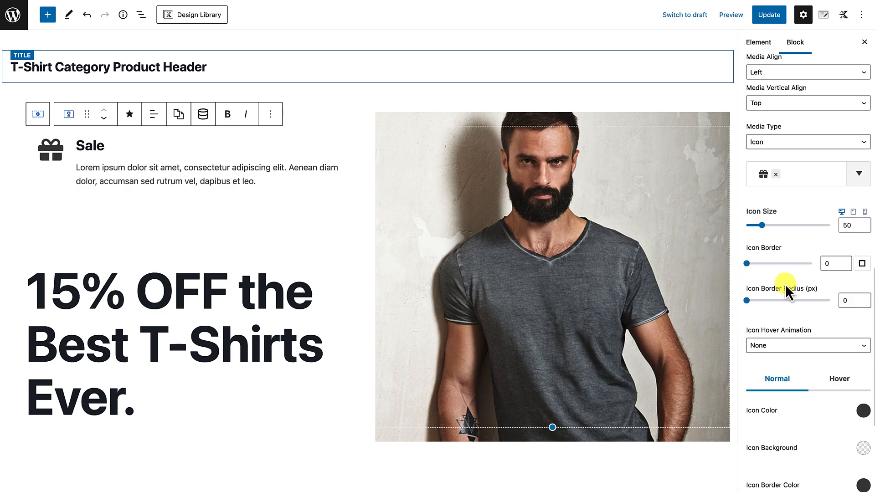
scroll(786, 284, down, 5)
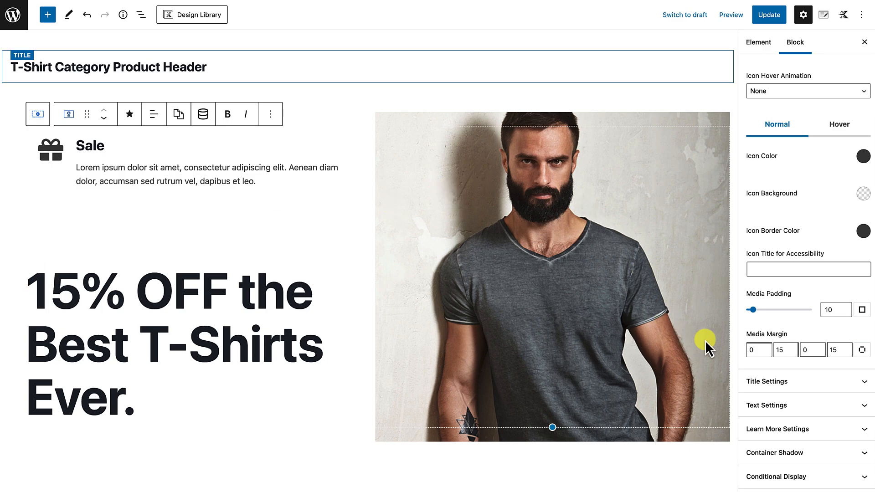
click(801, 348)
text(0)
click(830, 350)
text(0)
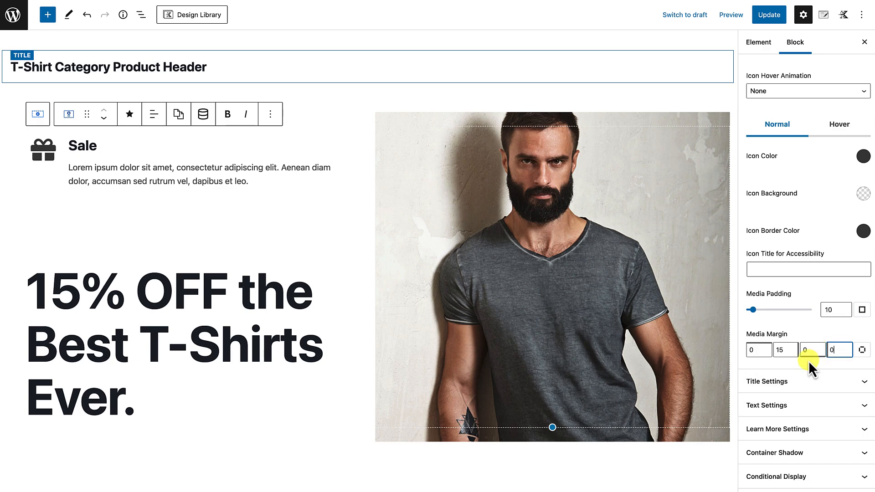
Set the info box title's font size to 50 px and its bottom margin to 0.
click(807, 382)
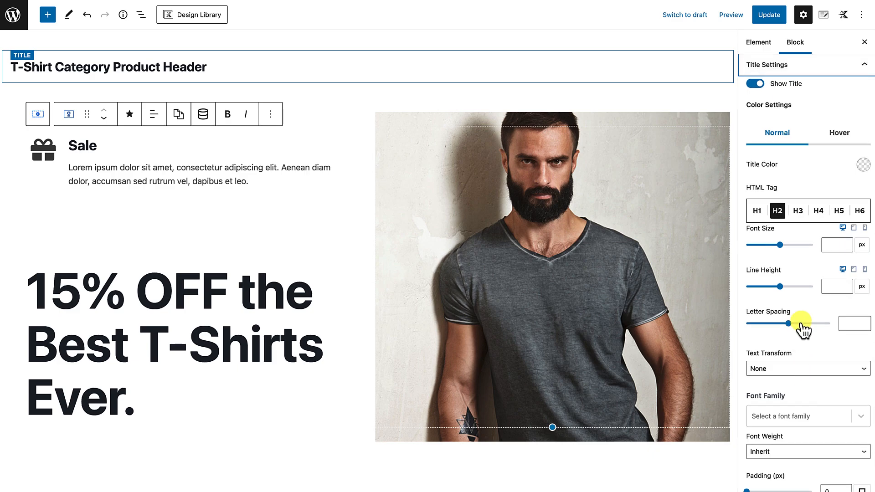
click(835, 249)
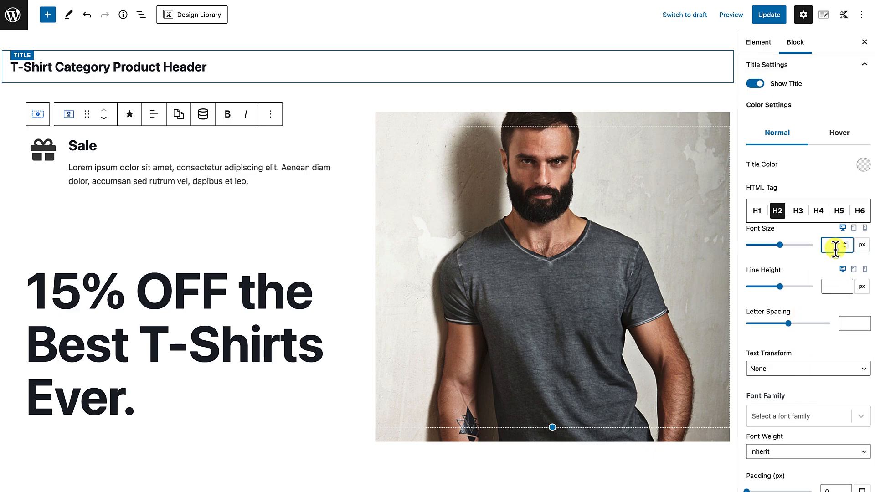
text(50)
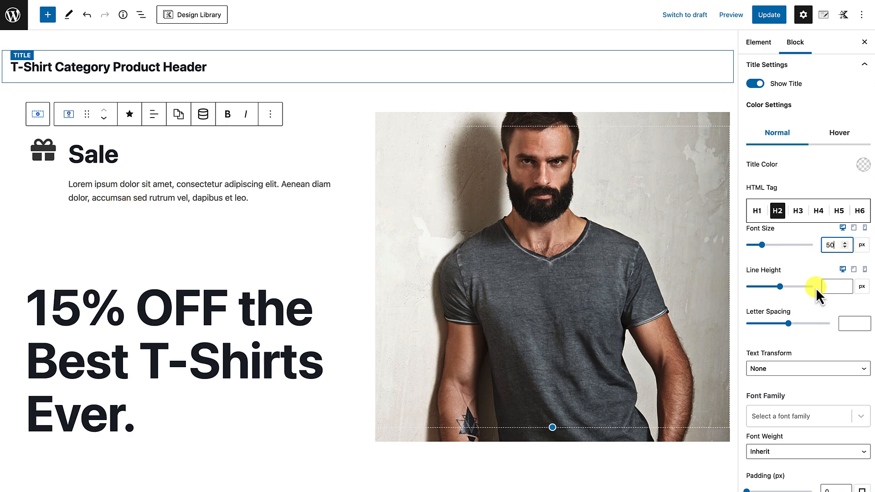
scroll(815, 294, down, 3)
scroll(815, 295, down, 2)
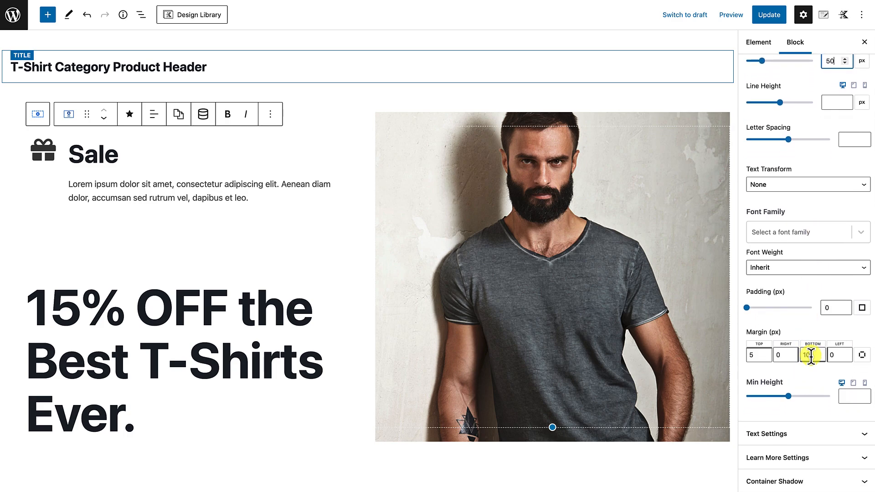
click(812, 355)
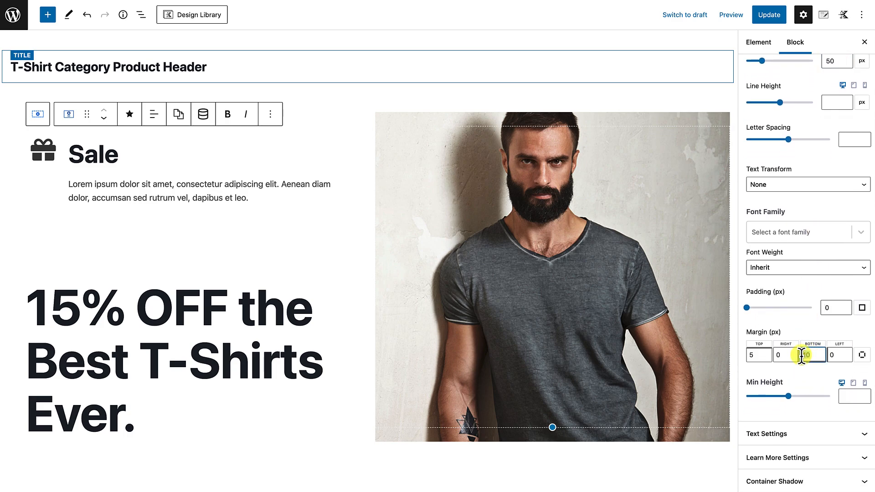
text(0)
Hide the info box's description text so only the icon and title remain.
scroll(779, 399, down, 1)
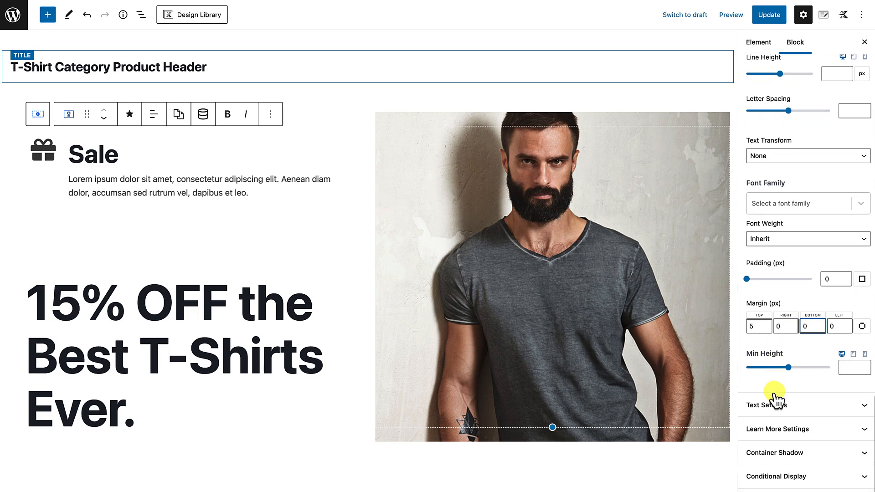
click(776, 404)
scroll(775, 408, down, 6)
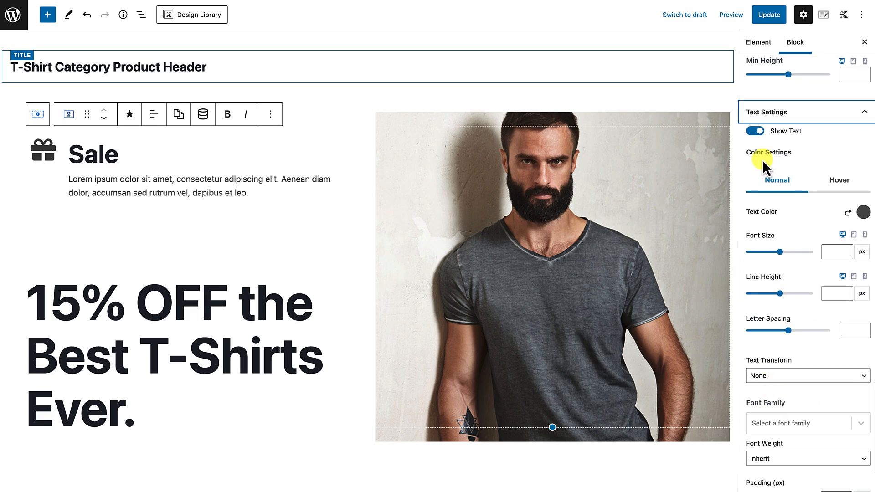
click(756, 132)
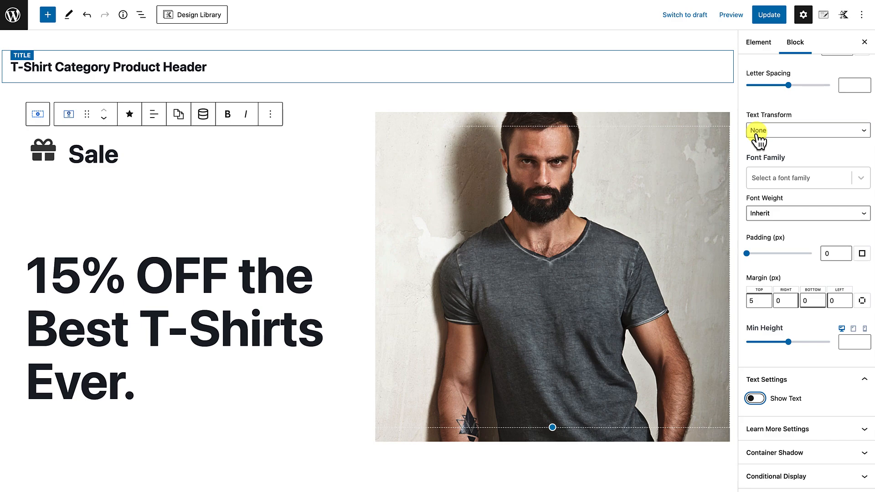
Set the top margin of the info box's title to 0.
scroll(793, 223, up, 2)
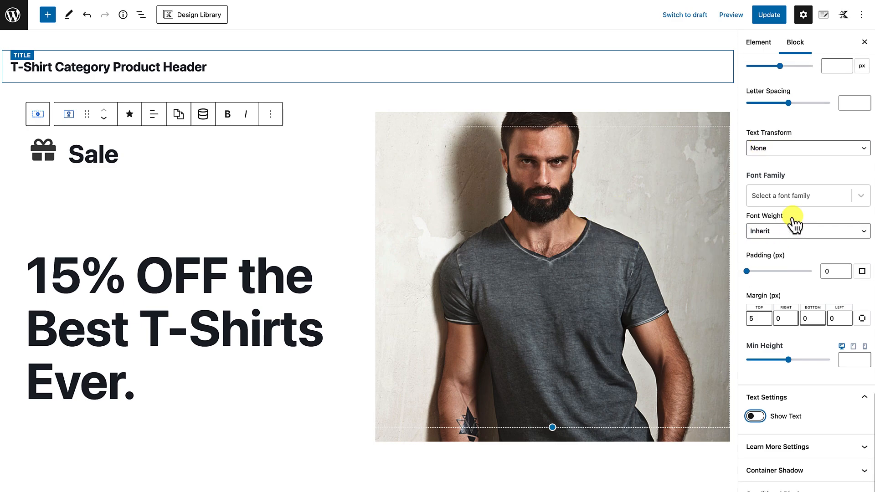
scroll(793, 225, up, 2)
scroll(794, 225, down, 2)
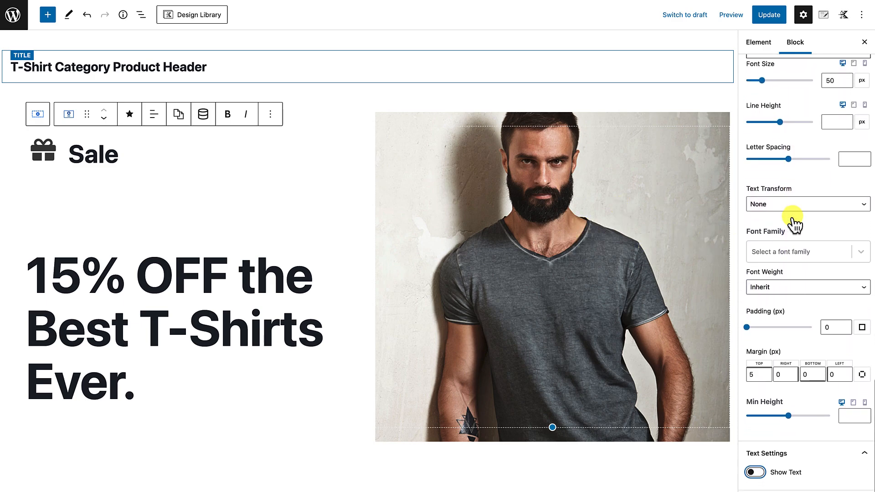
scroll(793, 220, up, 4)
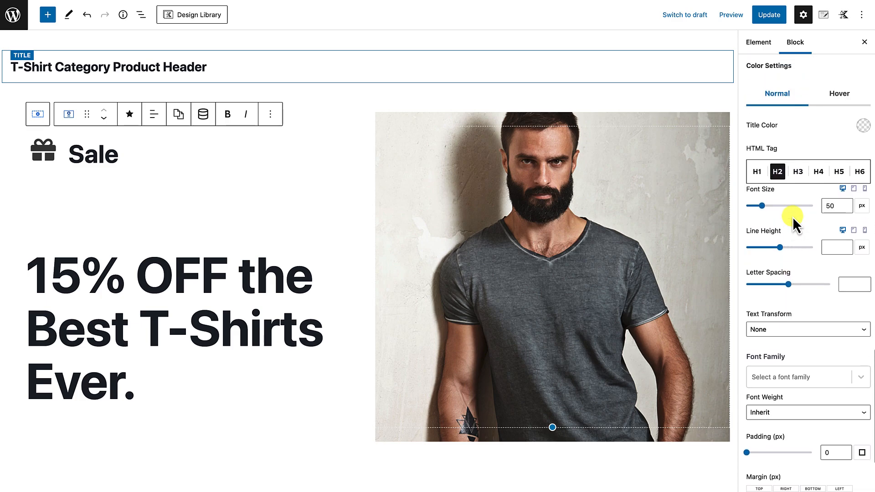
scroll(793, 219, up, 4)
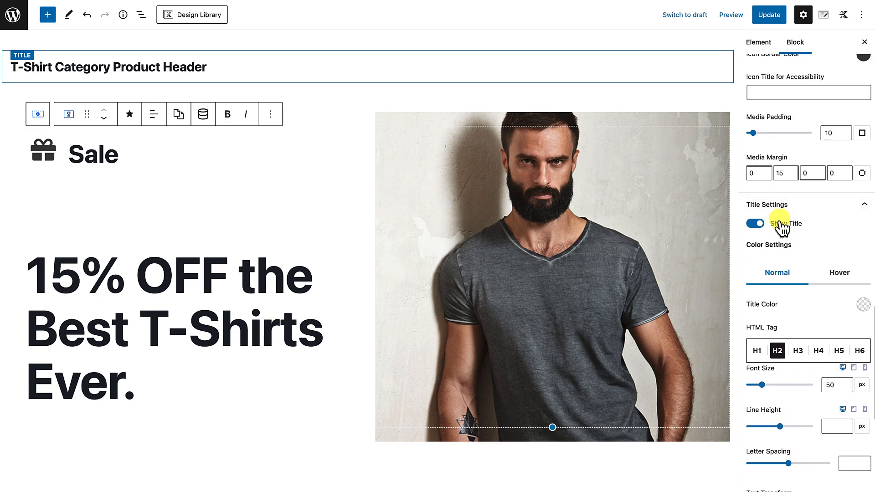
scroll(781, 279, down, 1)
scroll(779, 271, down, 5)
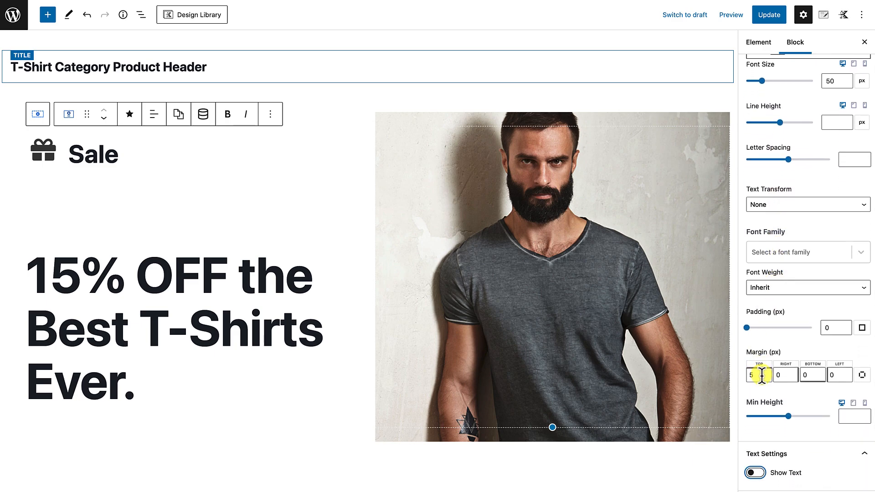
drag(763, 376, 748, 375)
text(0)
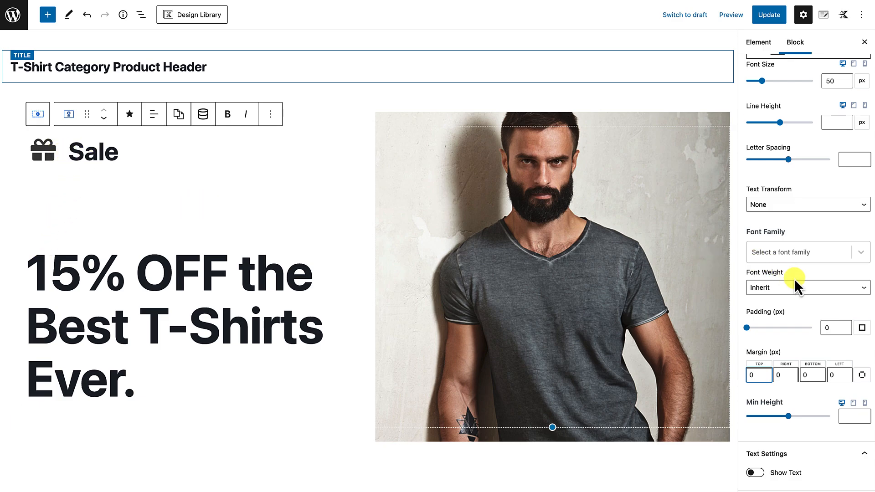
Set the gift icon's right media margin to 0 and change the info box's title to "Sale!".
scroll(795, 278, up, 8)
scroll(795, 278, up, 8)
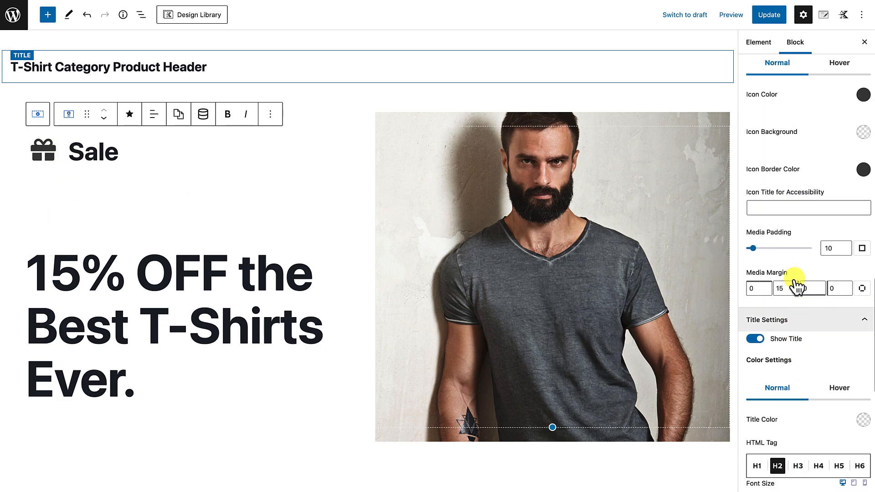
scroll(795, 278, up, 2)
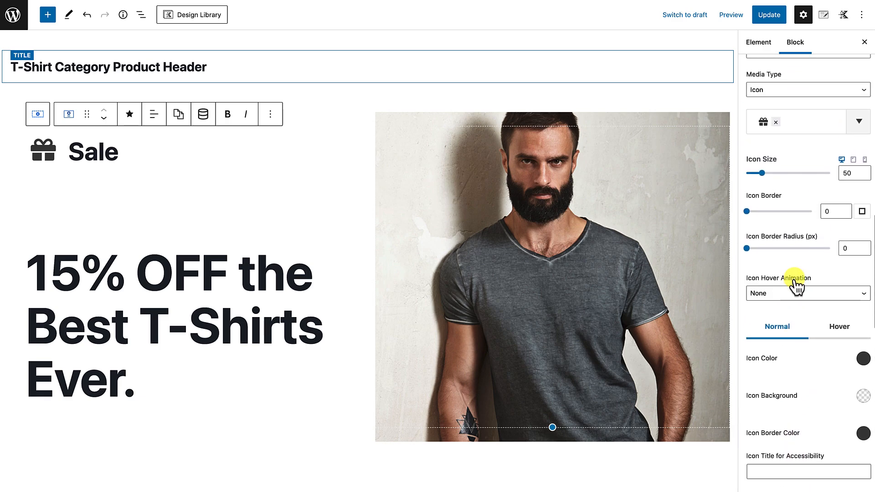
scroll(789, 302, down, 3)
scroll(789, 297, down, 3)
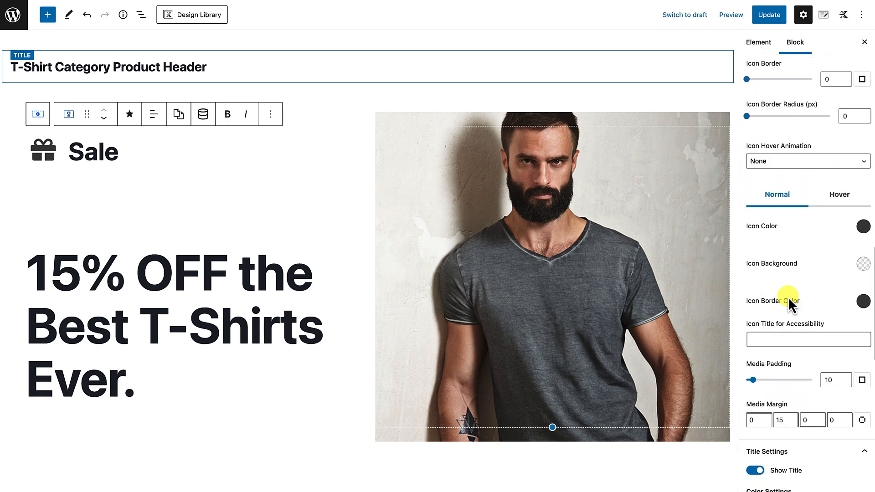
scroll(790, 299, up, 4)
scroll(789, 297, down, 5)
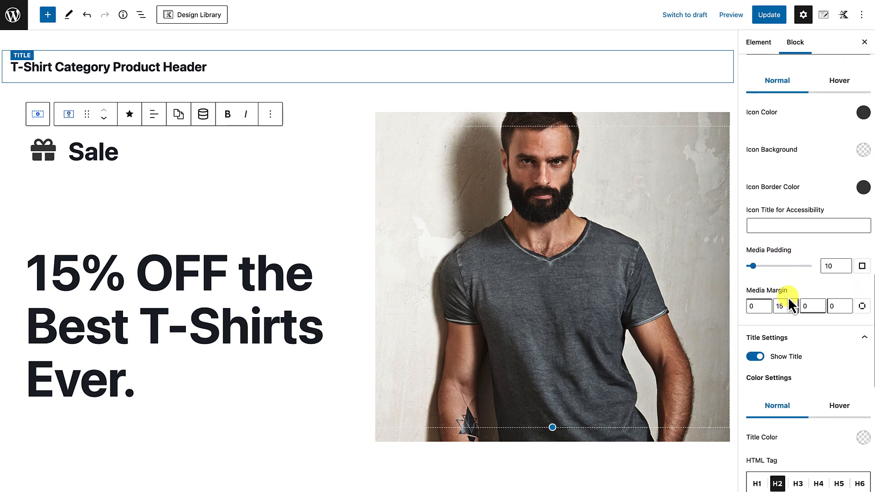
scroll(789, 297, down, 2)
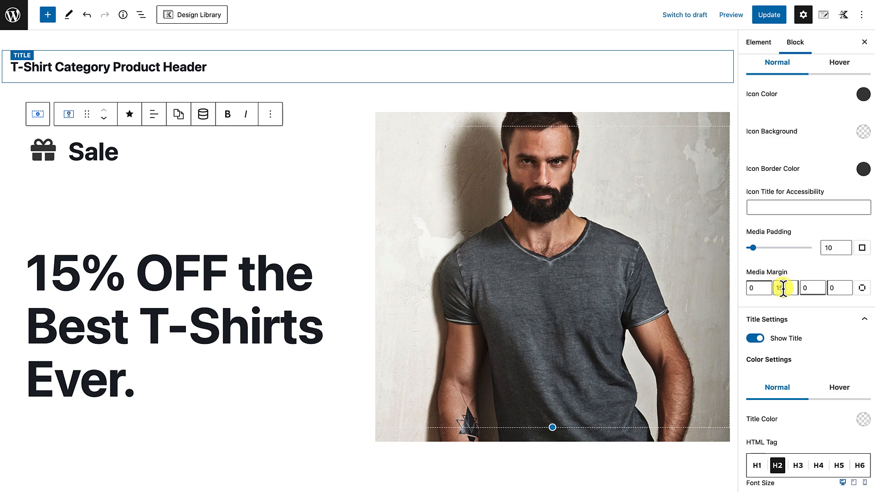
click(776, 288)
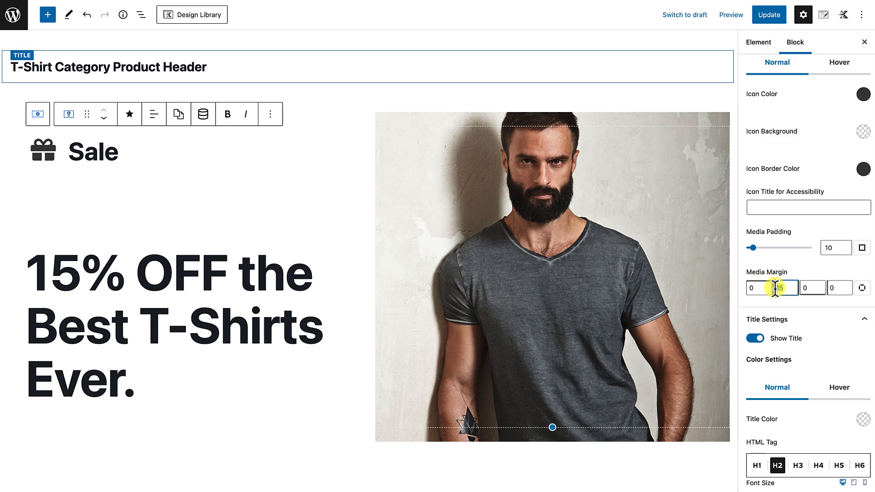
text(0)
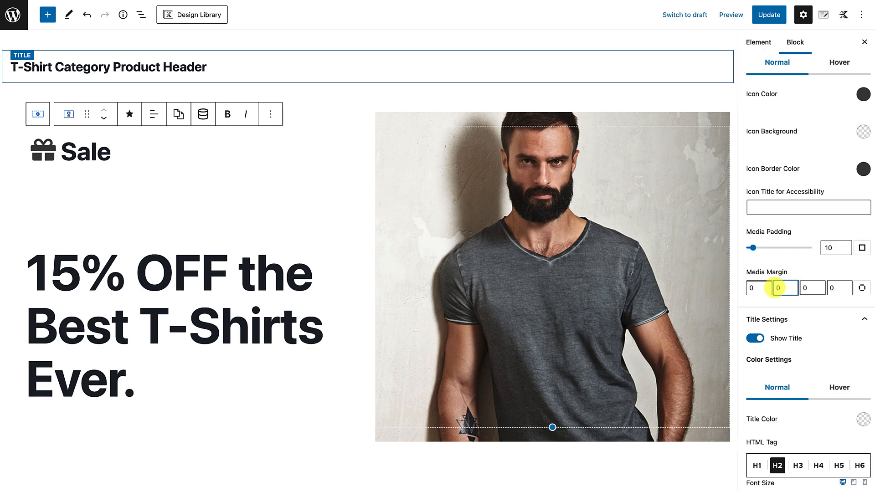
click(110, 152)
text(!)
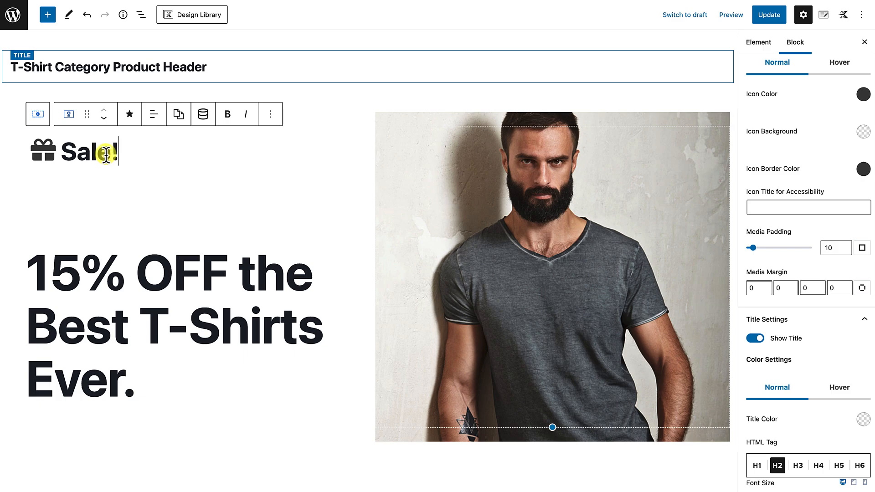
Change the gift icon's normal color to red D20606 and copy its hex code.
scroll(816, 184, up, 3)
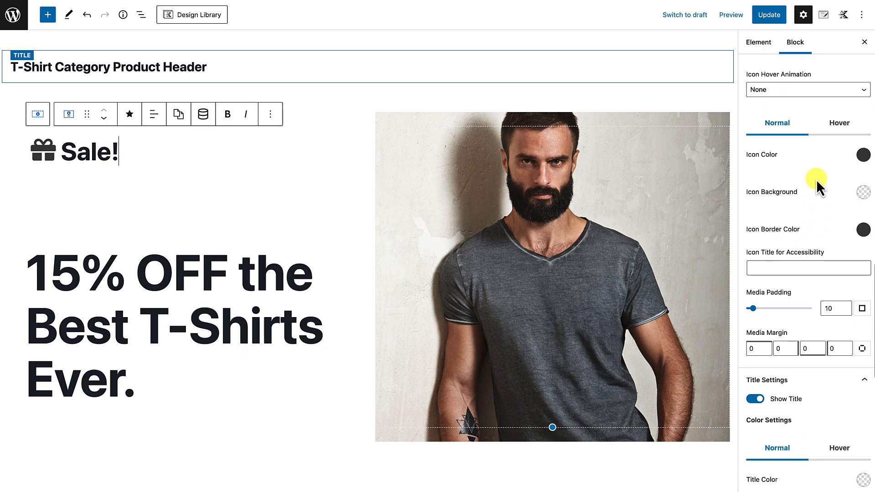
click(864, 167)
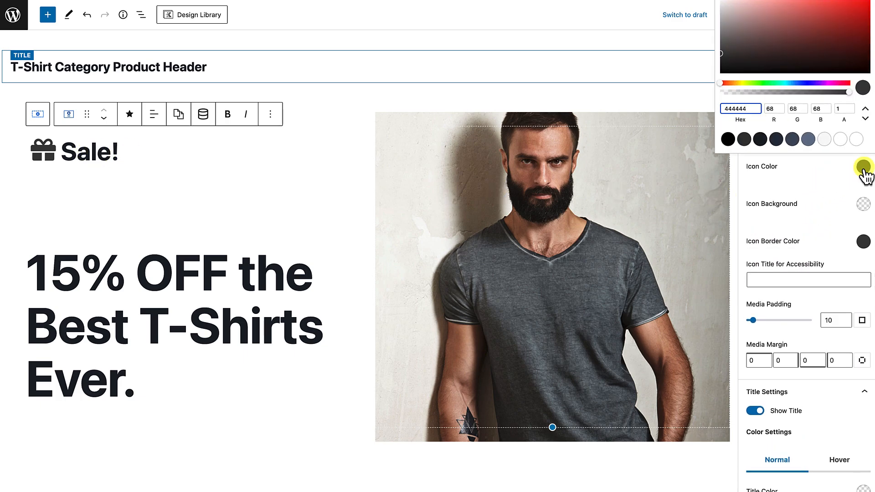
click(859, 10)
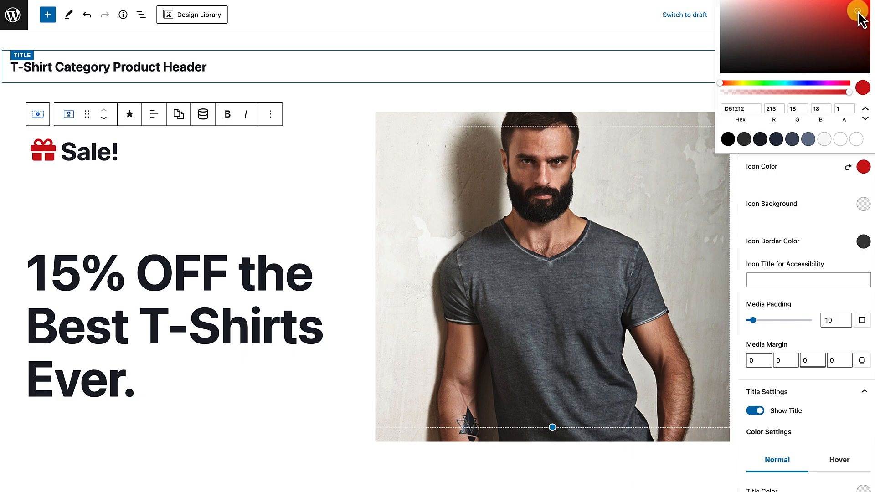
drag(859, 12, 867, 12)
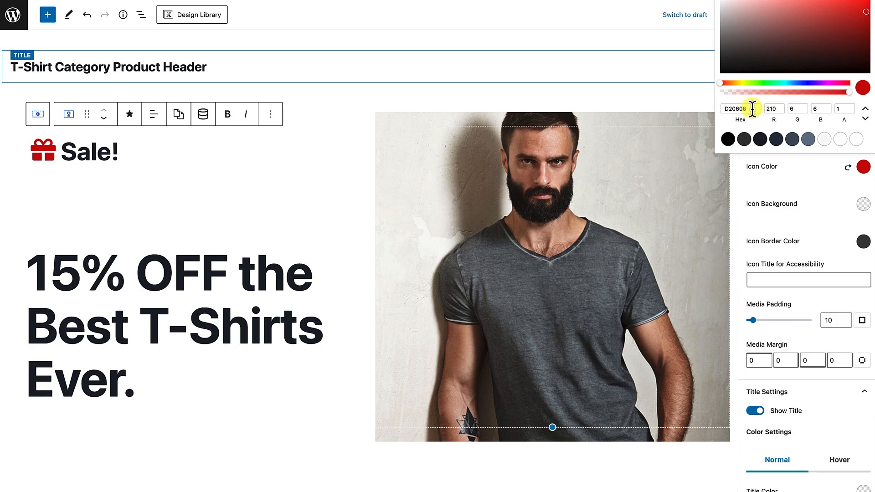
drag(753, 108, 723, 109)
key(ctrl+c)
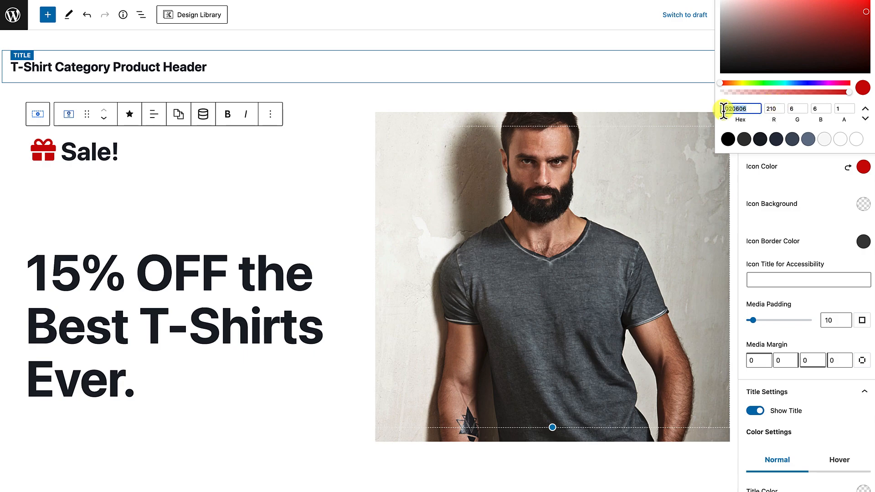
click(784, 181)
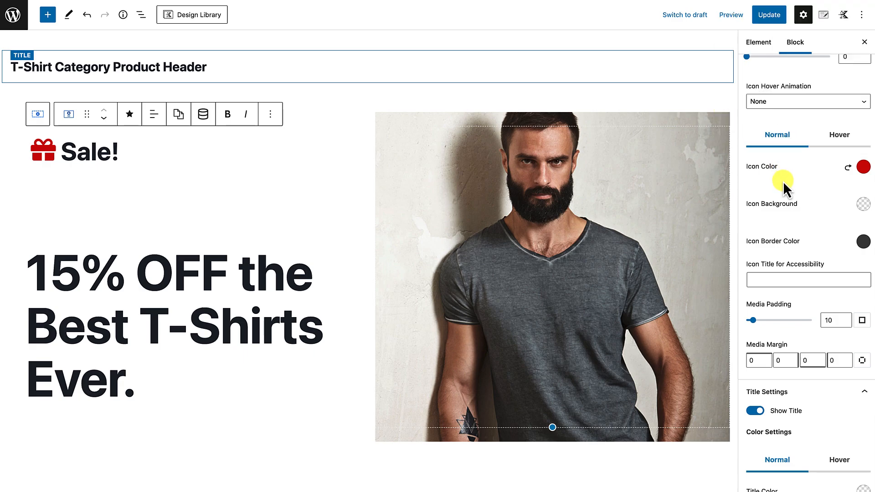
Set the gift icon's hover color to the copied red D20606.
click(848, 145)
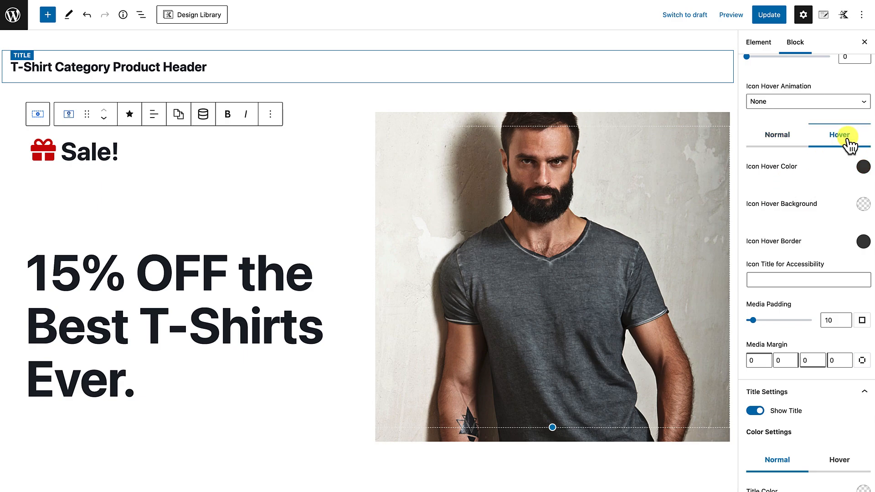
click(864, 167)
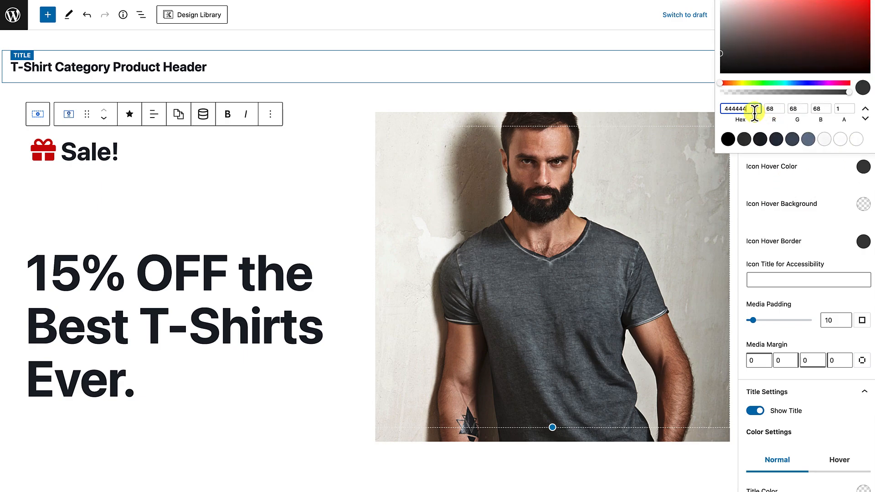
key(ctrl+a)
key(ctrl+v)
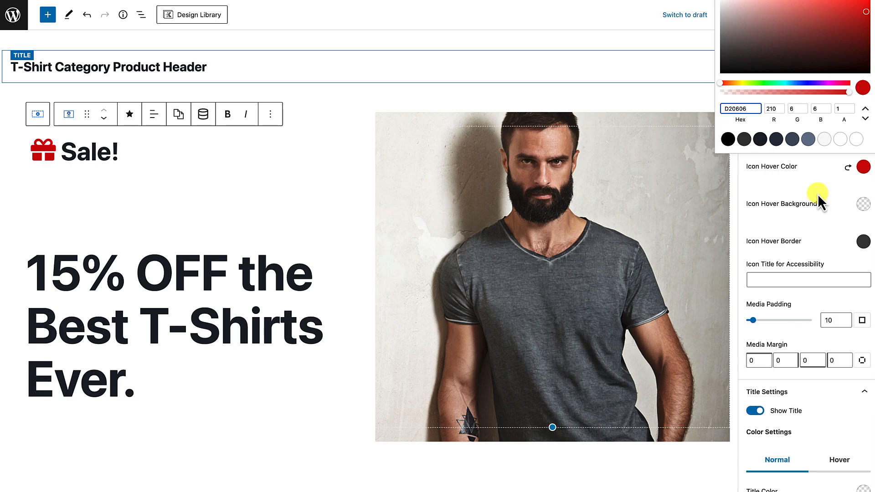
click(830, 192)
Set the normal title color of the "Sale!" info box to the copied red D20606.
scroll(827, 315, down, 8)
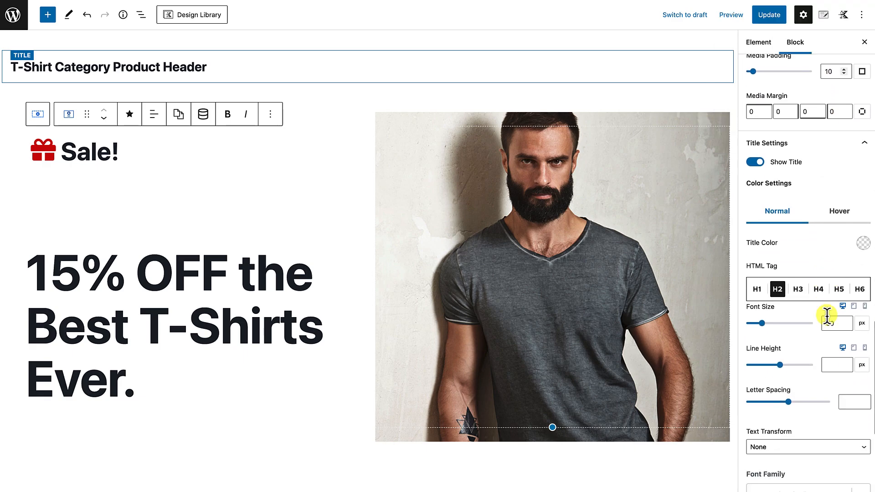
scroll(827, 315, down, 5)
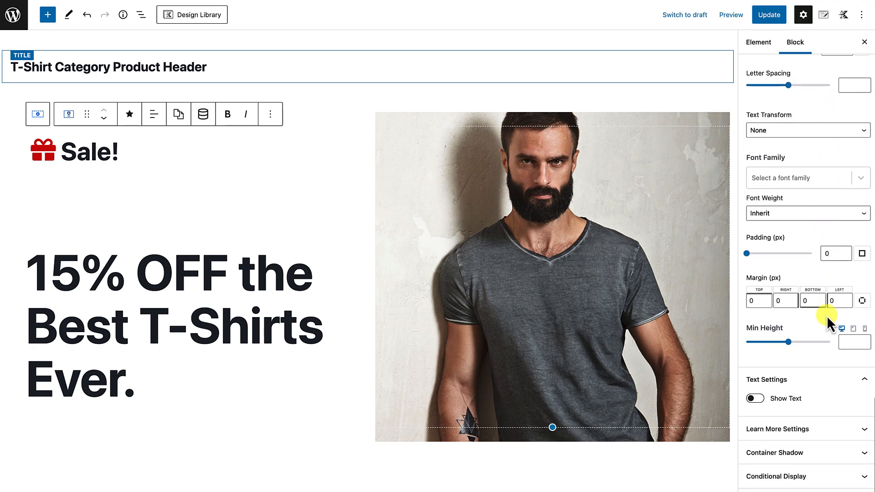
scroll(816, 382, up, 8)
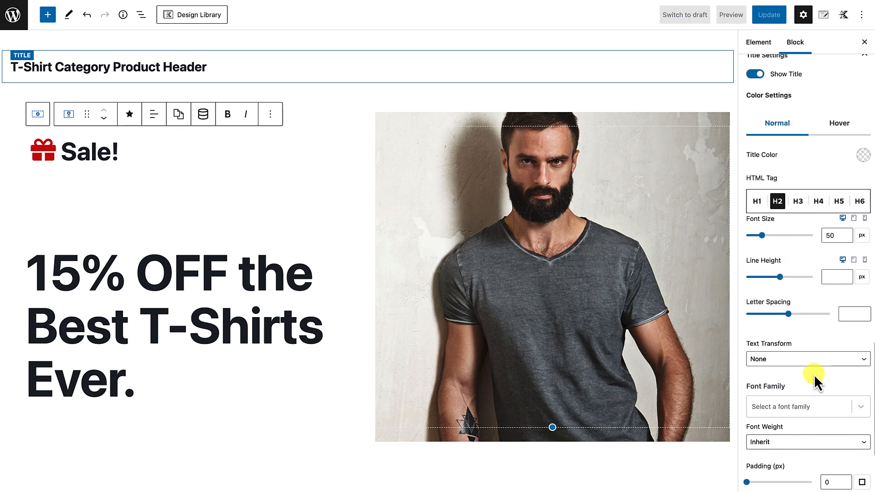
scroll(814, 374, up, 1)
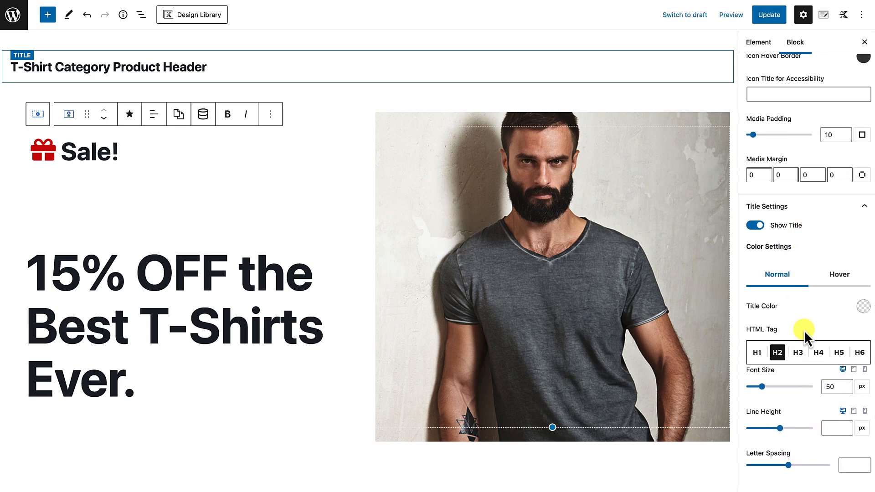
click(864, 306)
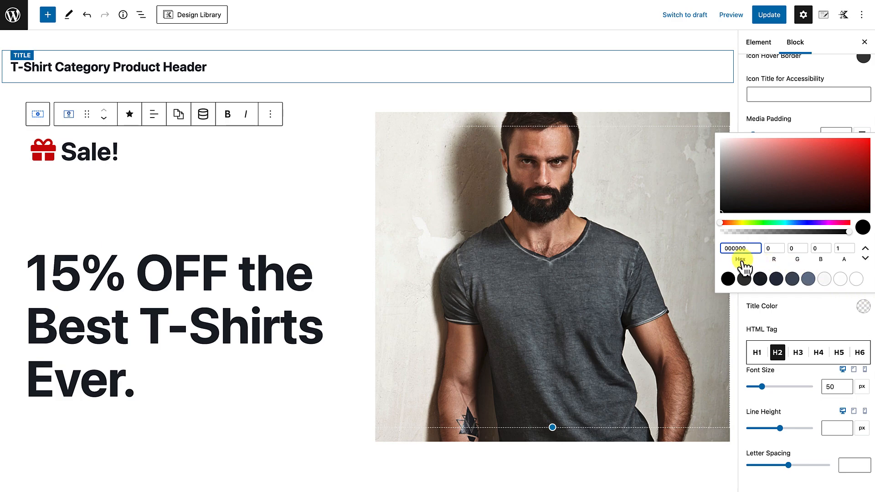
drag(750, 248, 719, 248)
key(ctrl+v)
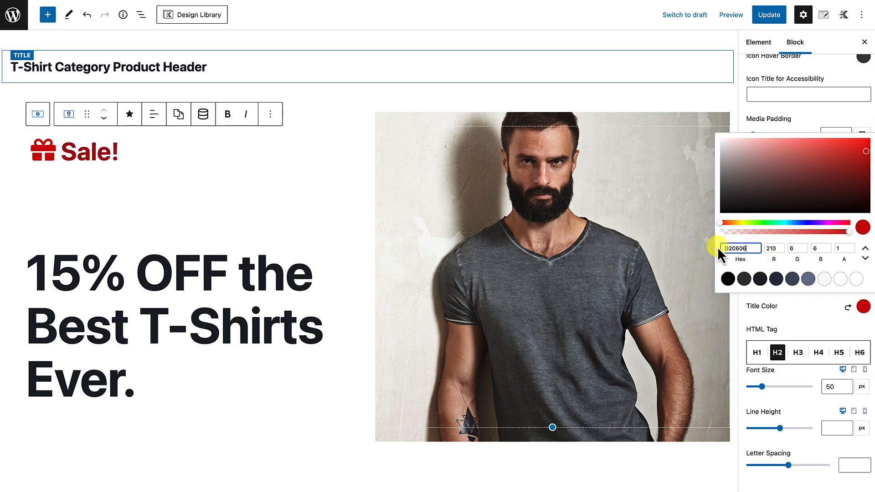
click(820, 325)
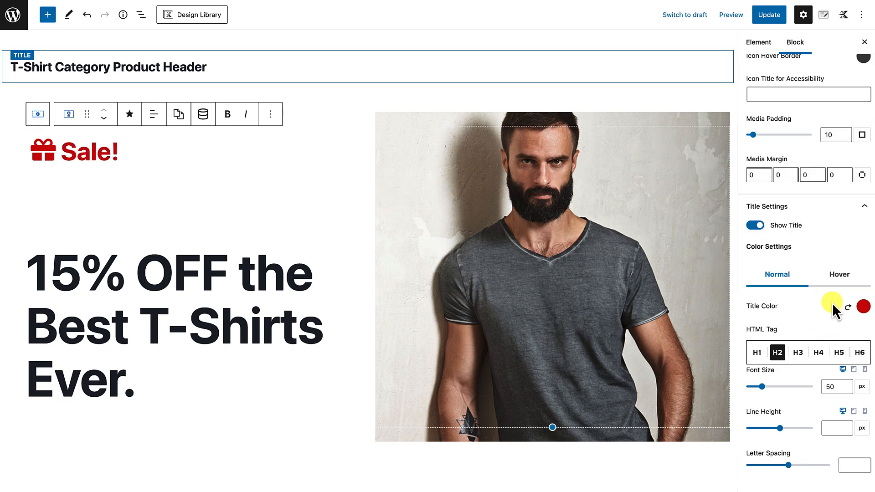
Set the title hover color of the "Sale!" info box to the copied red D20606.
click(843, 280)
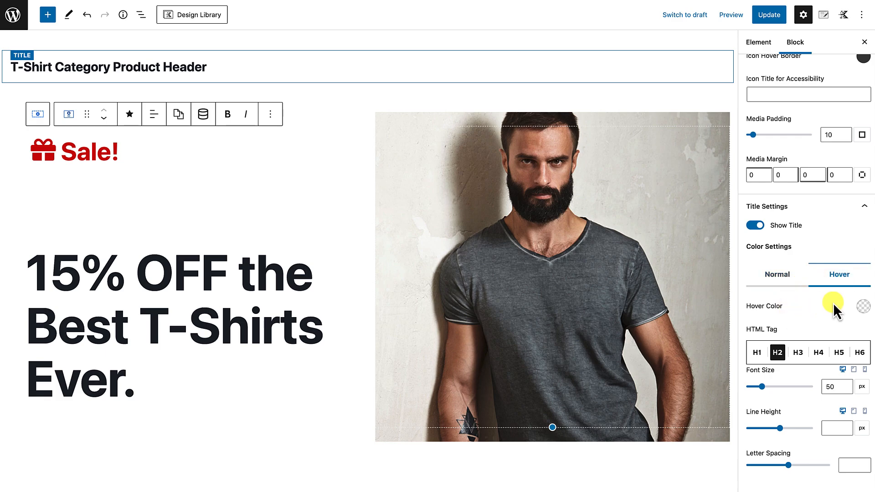
click(863, 306)
drag(753, 248, 714, 249)
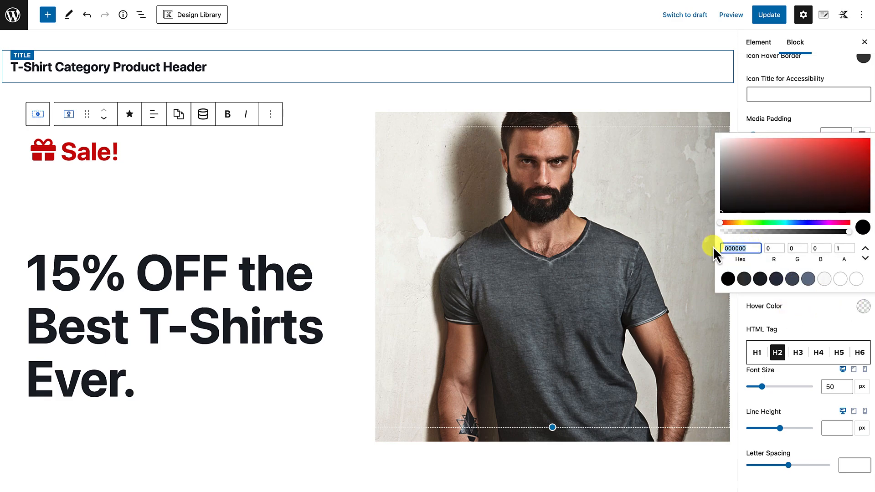
key(ctrl+v)
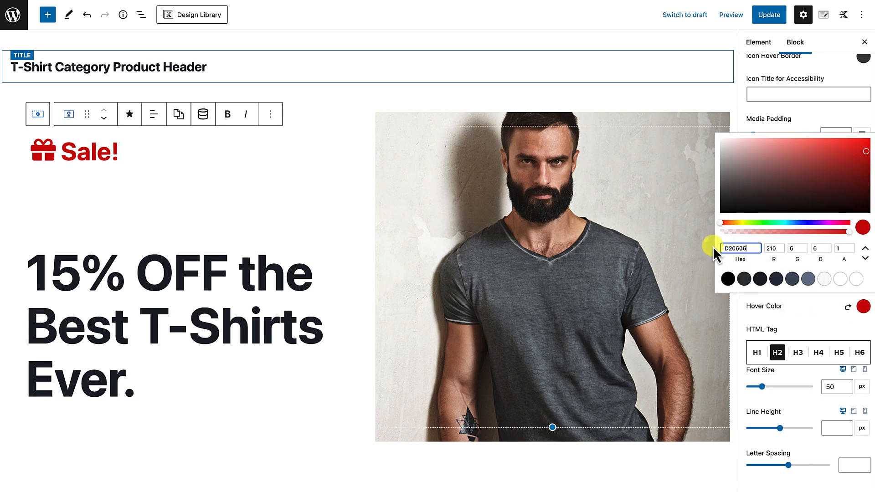
click(790, 302)
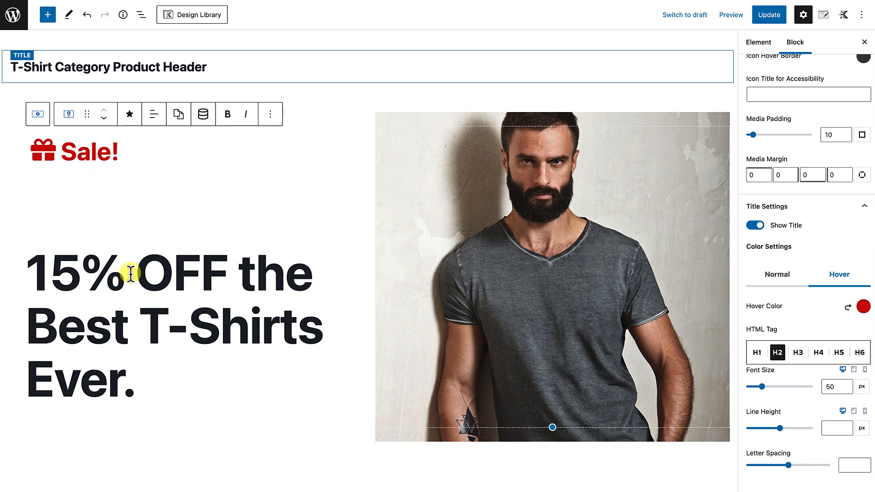
Set the top margin of the "15% OFF the Best T-Shirts Ever." heading to 0 and update the element.
click(163, 276)
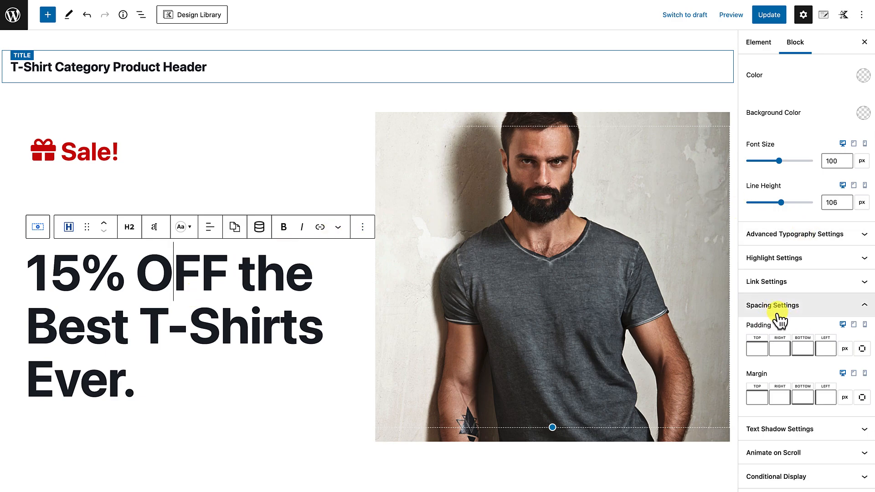
click(757, 398)
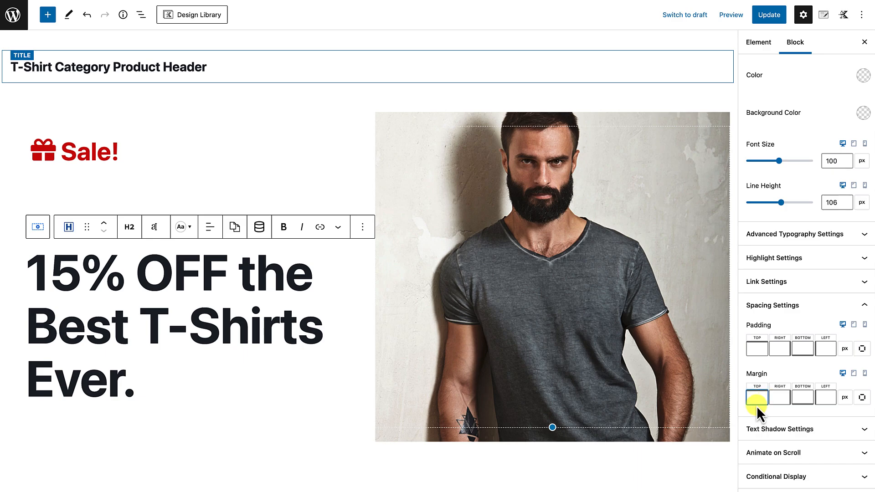
text(0)
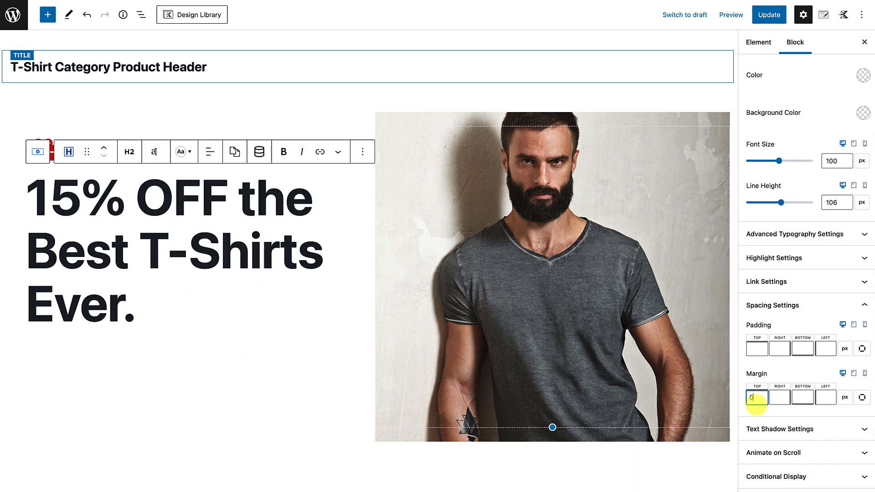
click(151, 343)
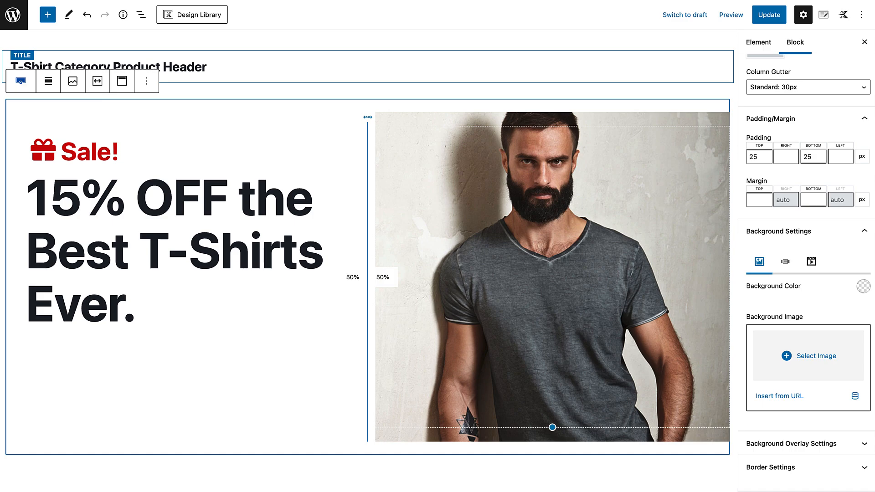
click(770, 13)
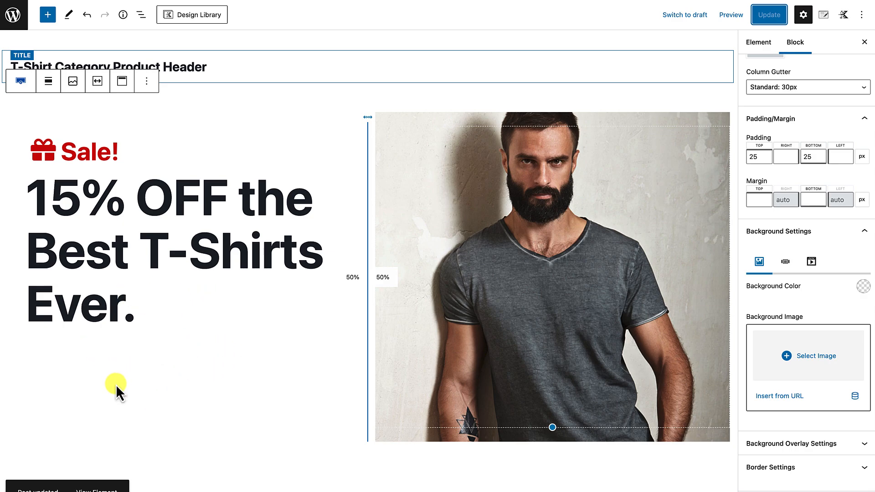
Insert an Icon List block below the promotional heading with the first item "Stylish".
click(133, 309)
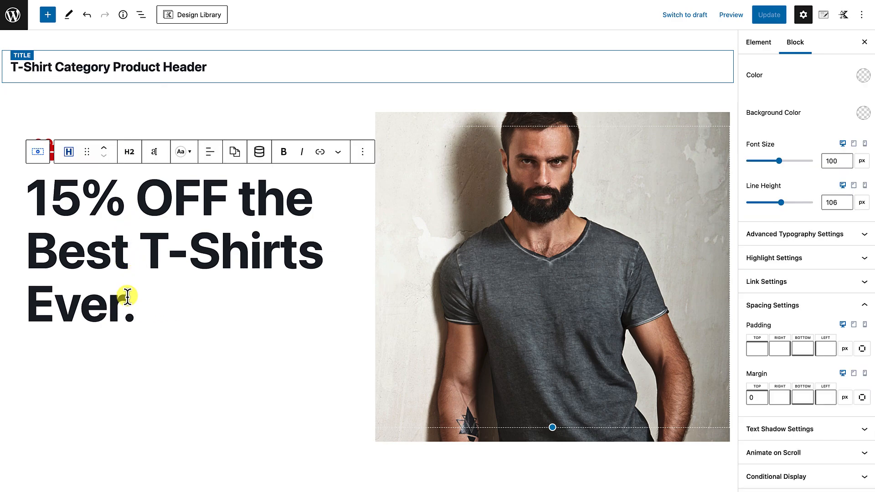
key(Return)
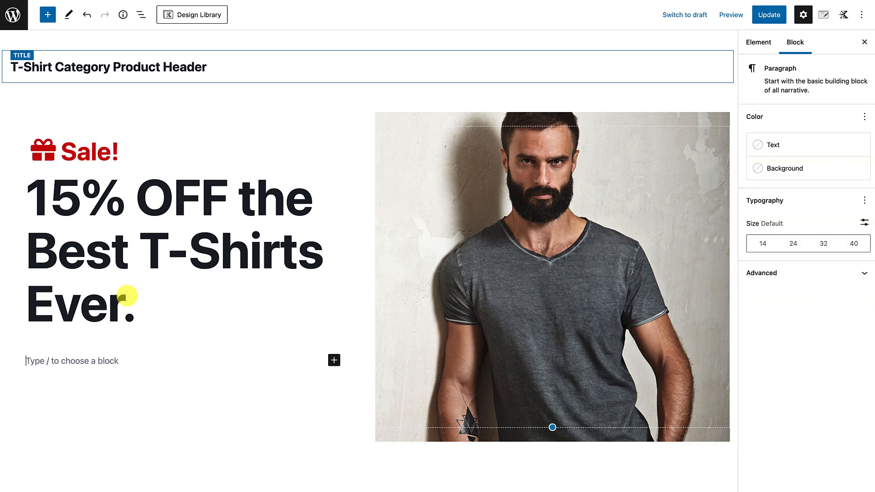
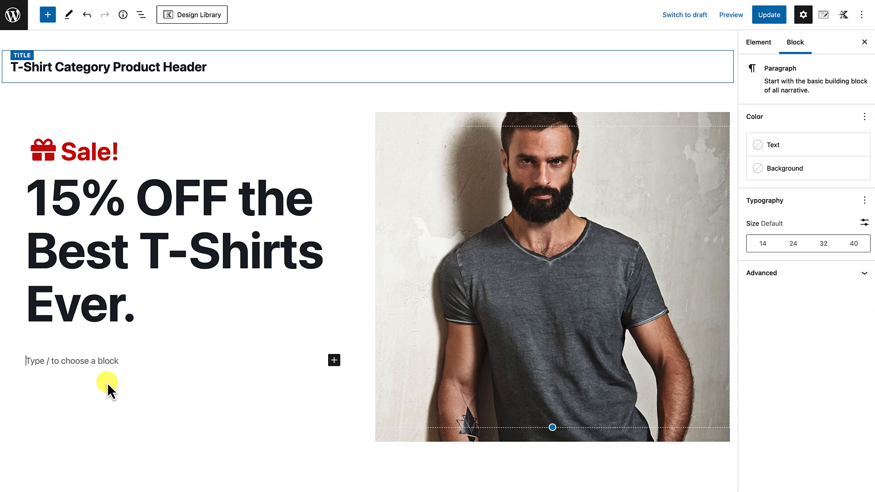
text(/icon)
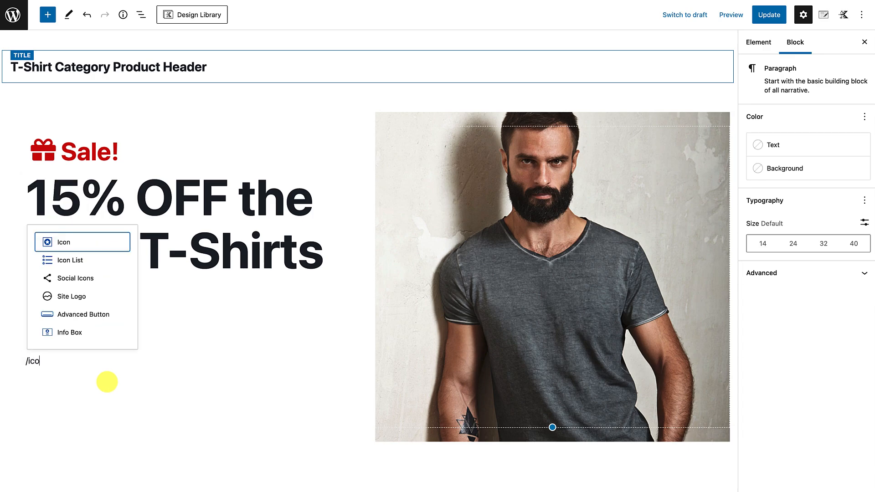
click(87, 271)
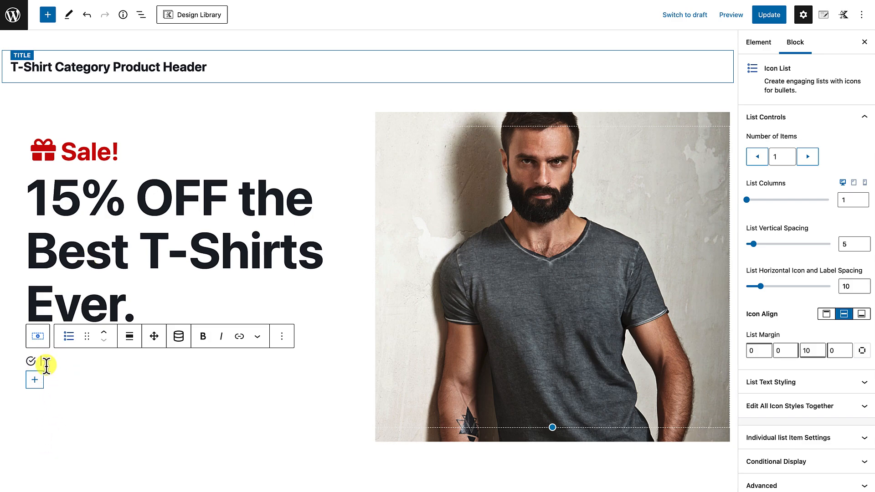
text(Stylis)
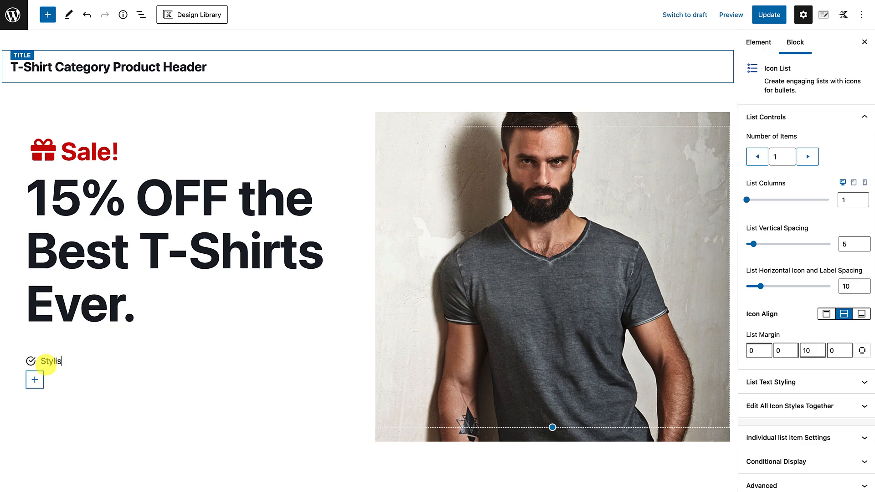
text(h)
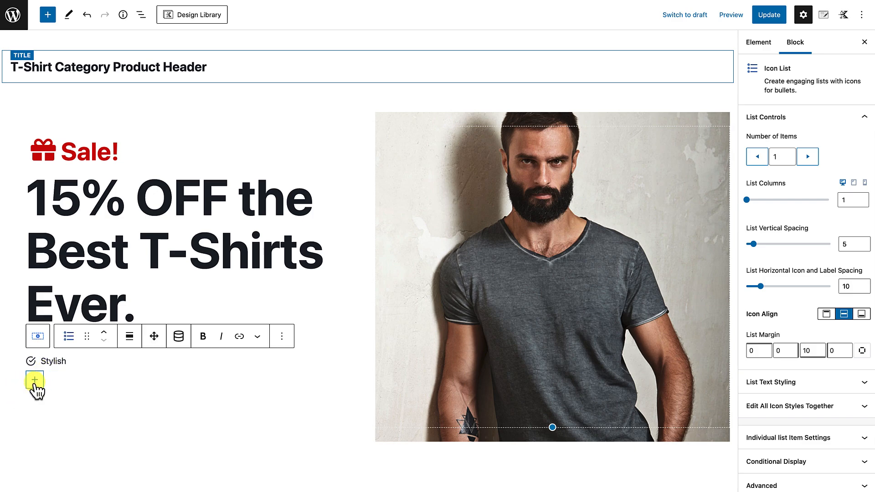
Try adding a second item "Durable" to the icon list and remove it again.
click(35, 380)
click(44, 378)
text(Durable)
drag(71, 381, 41, 381)
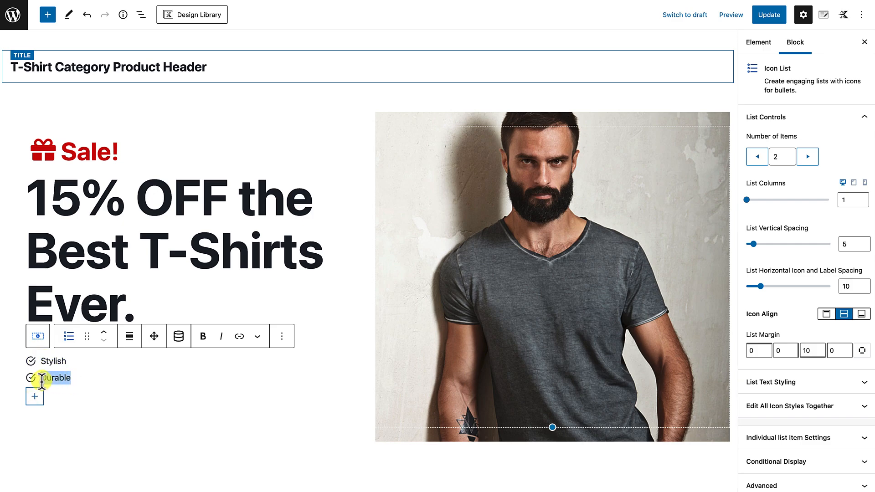
key(BackSpace)
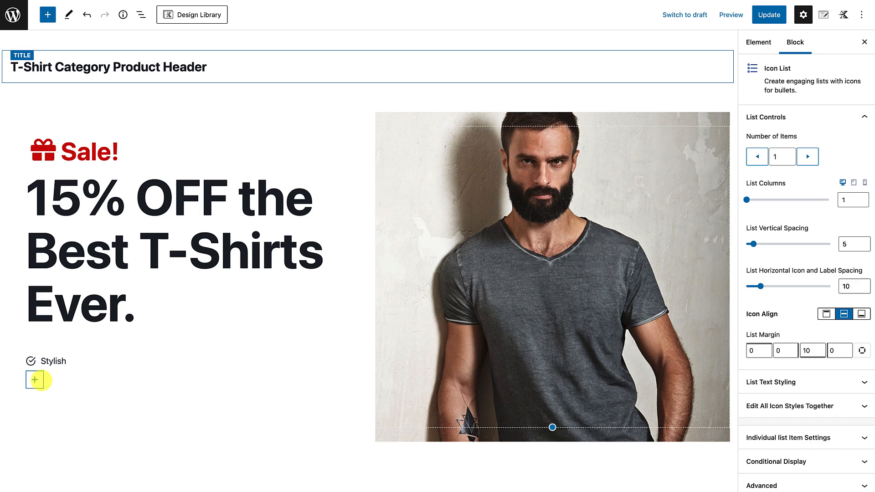
Copy the "Stylish" Icon List block to the clipboard and remove it from below the heading.
click(87, 413)
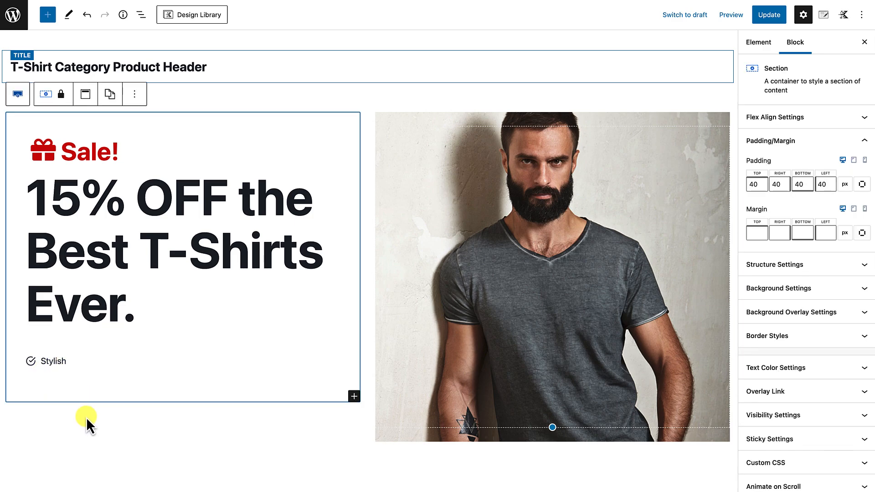
click(58, 361)
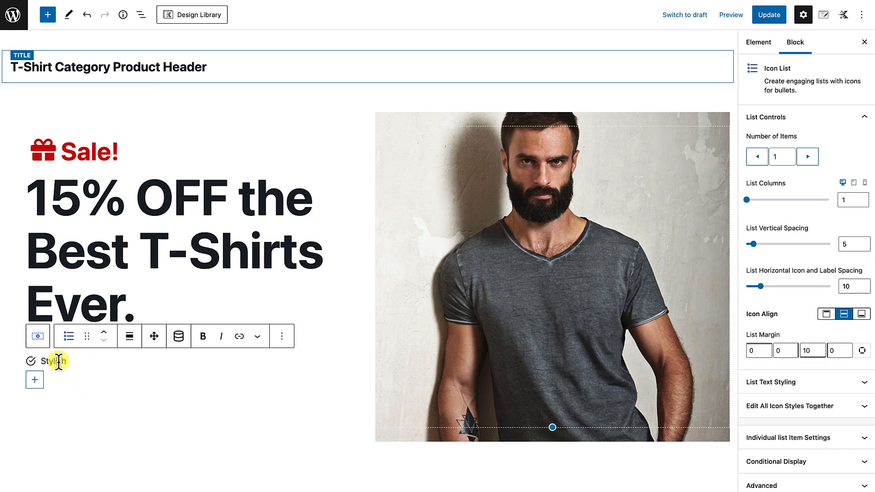
click(282, 337)
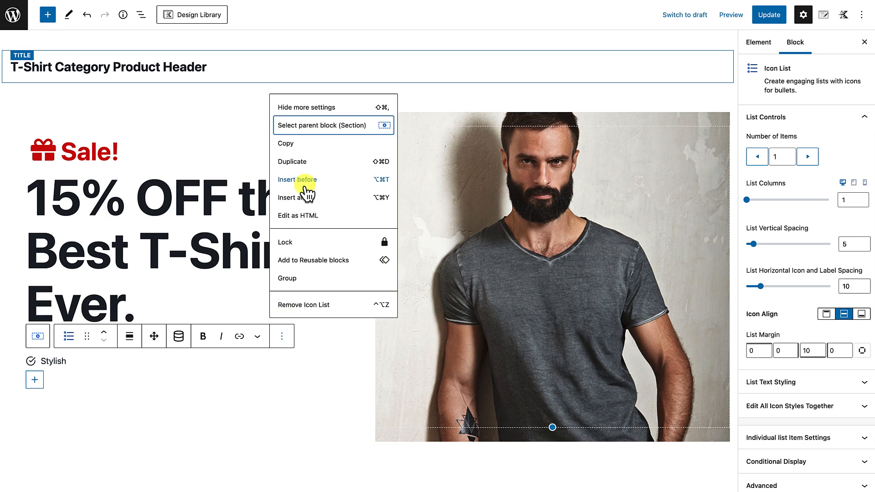
click(287, 144)
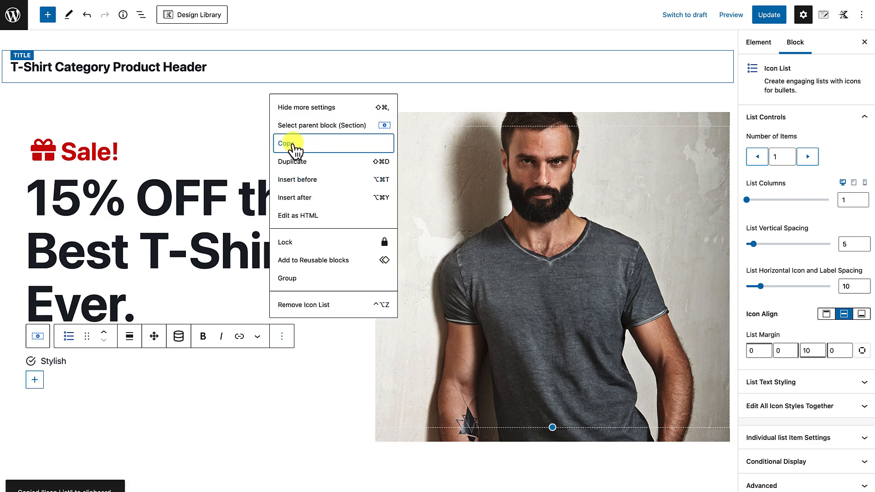
click(69, 363)
click(282, 337)
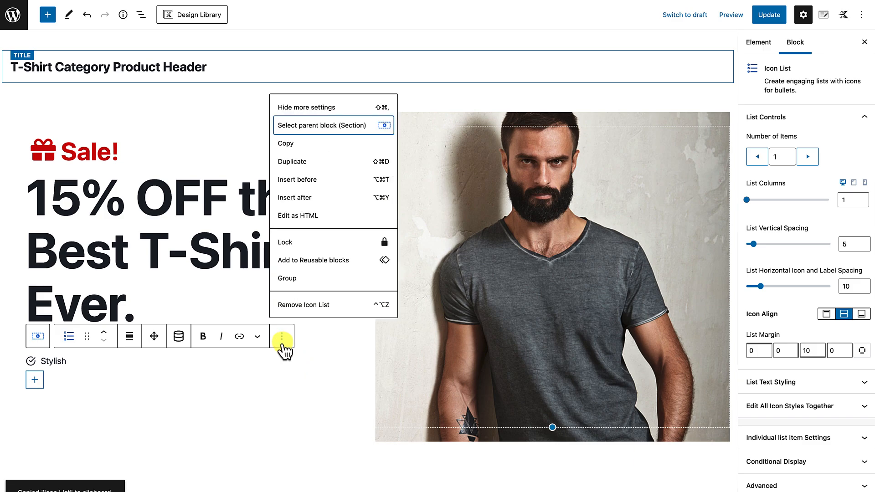
click(327, 306)
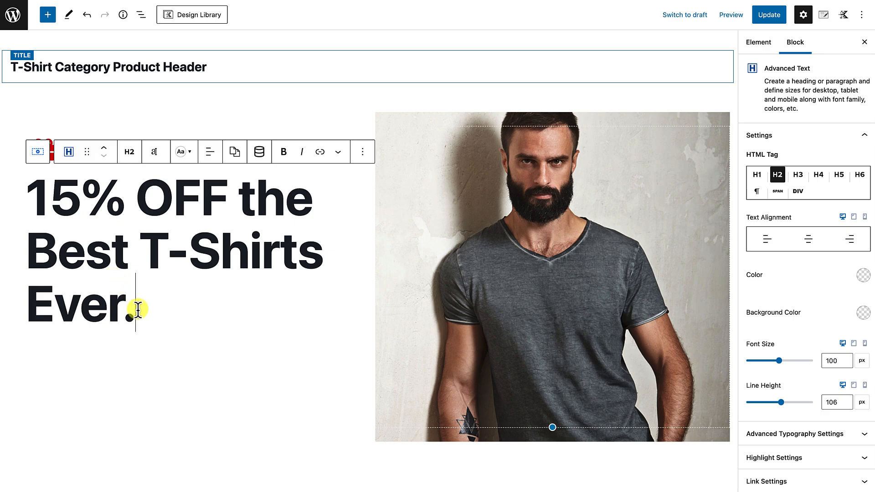
Insert an empty Section block below the promotional heading.
key(Return)
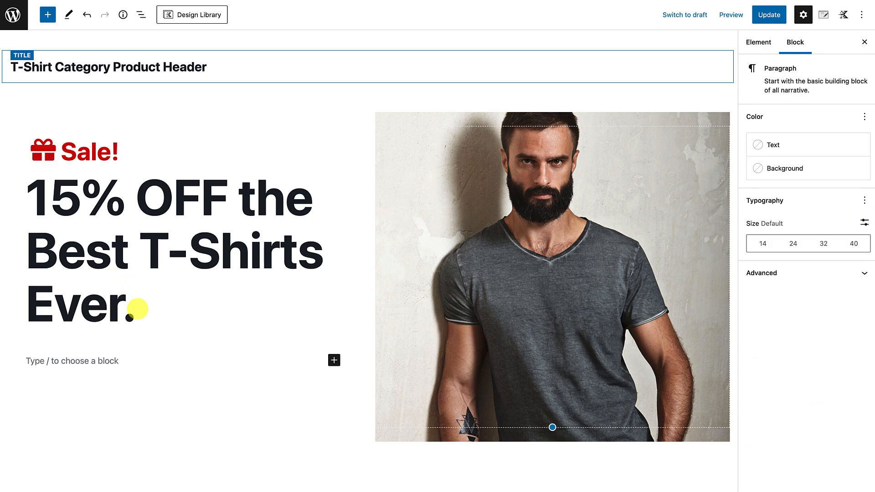
text(/sect)
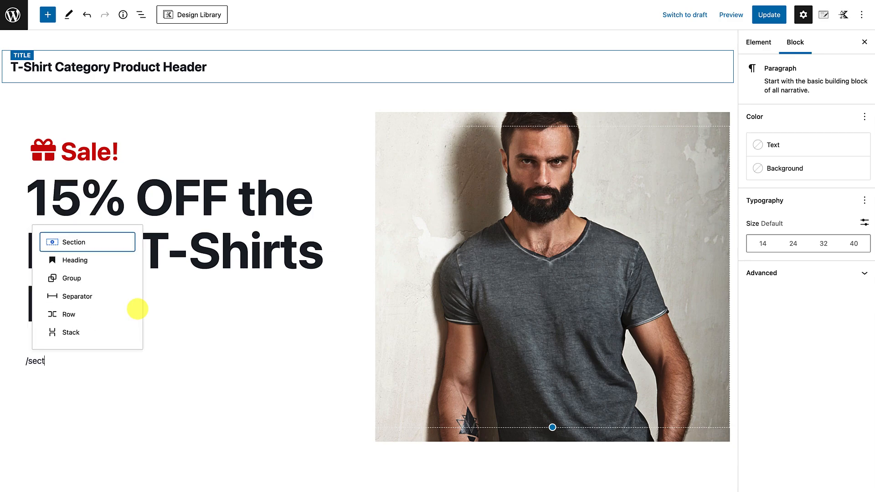
text(iom)
key(BackSpace)
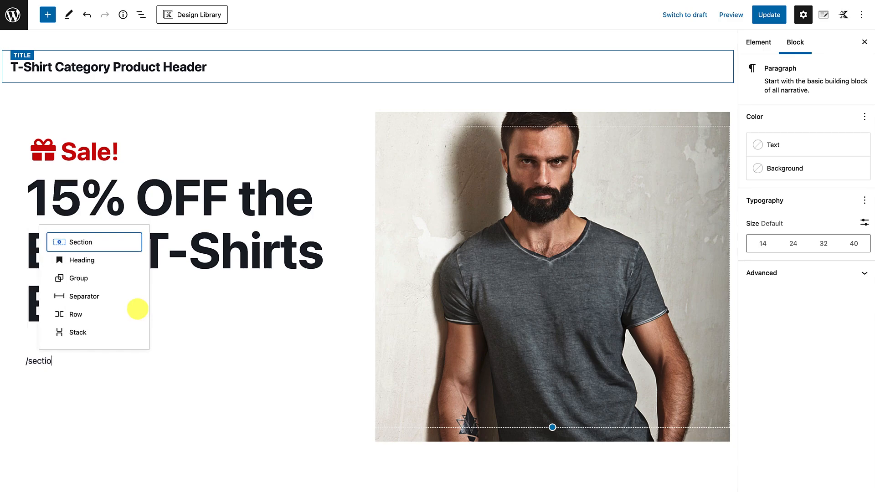
click(78, 246)
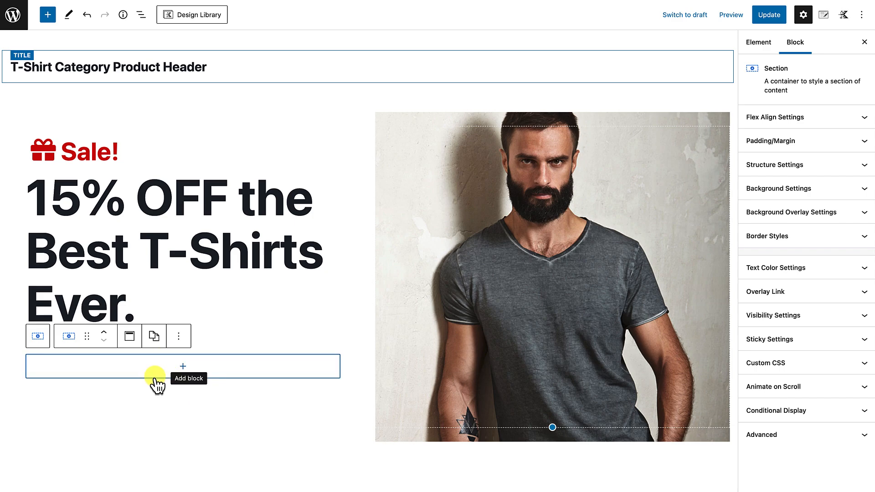
Set the inner block direction of the empty nested section below the promotional heading to horizontal.
click(141, 16)
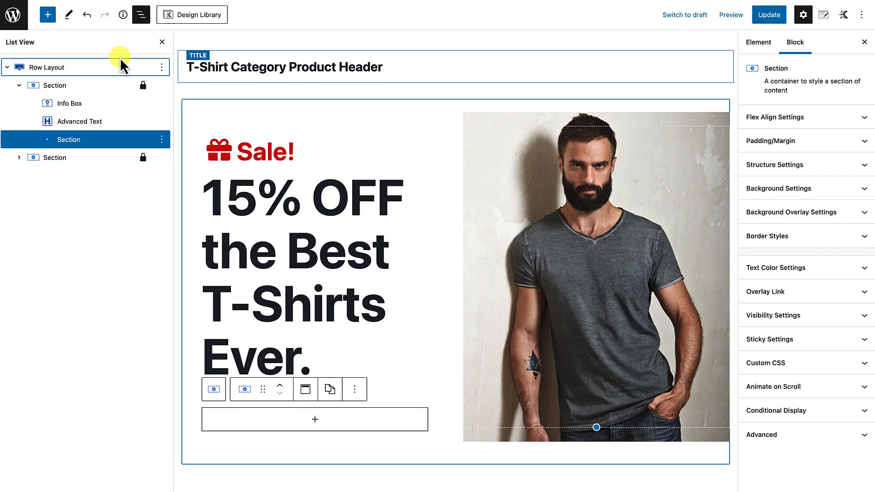
click(94, 140)
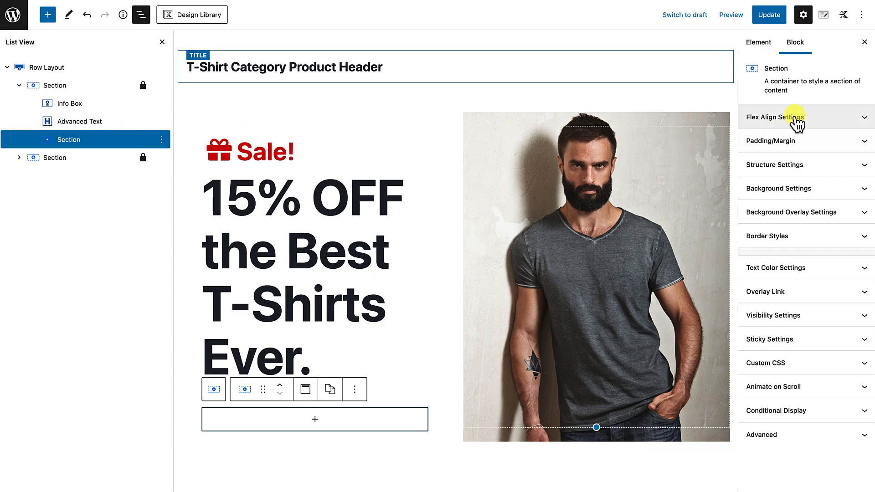
click(802, 129)
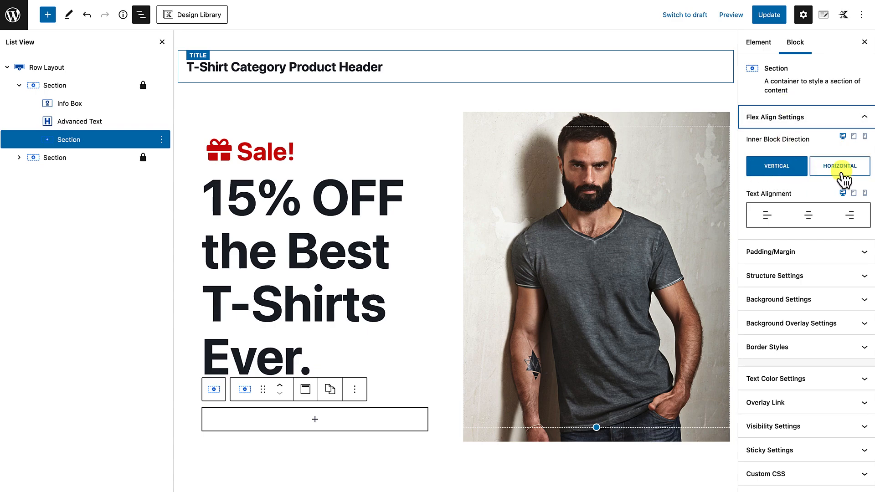
click(843, 169)
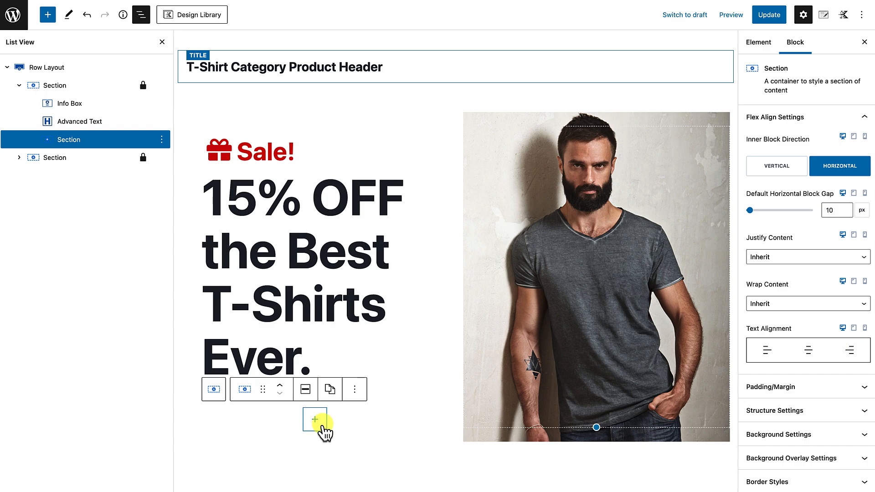
Insert an Icon List block into the nested section with the item text "Stylish".
click(318, 421)
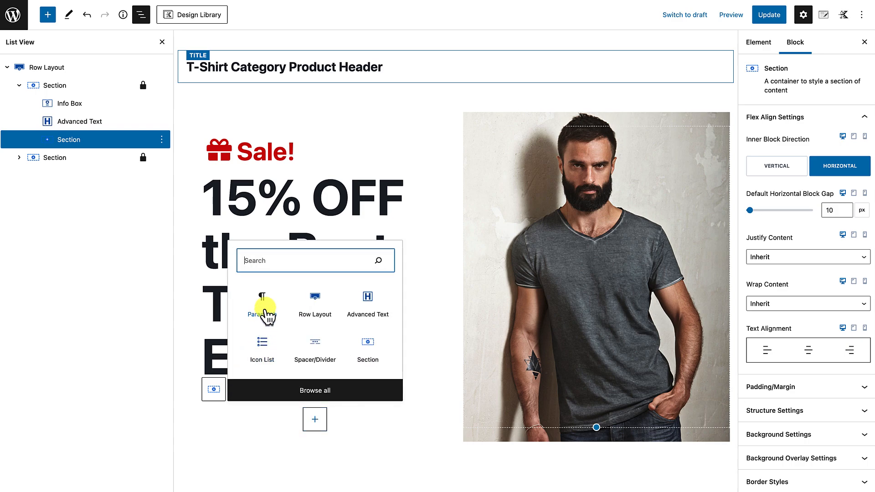
click(265, 353)
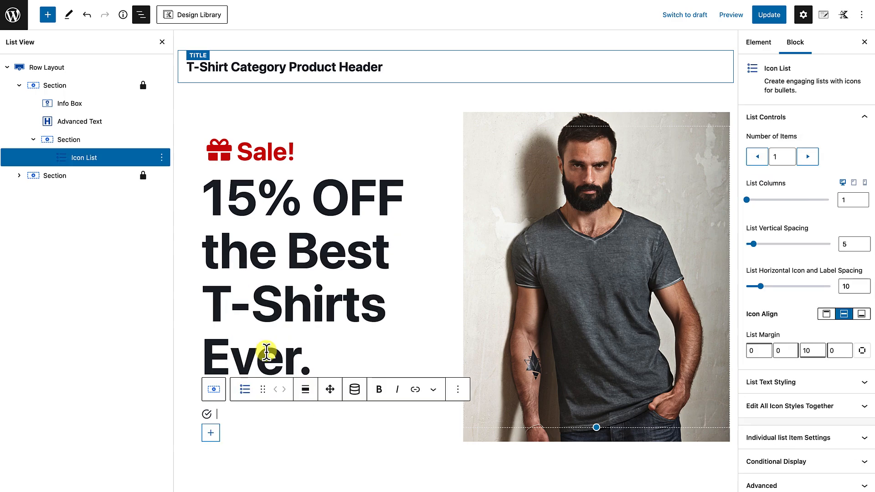
text(Stylish)
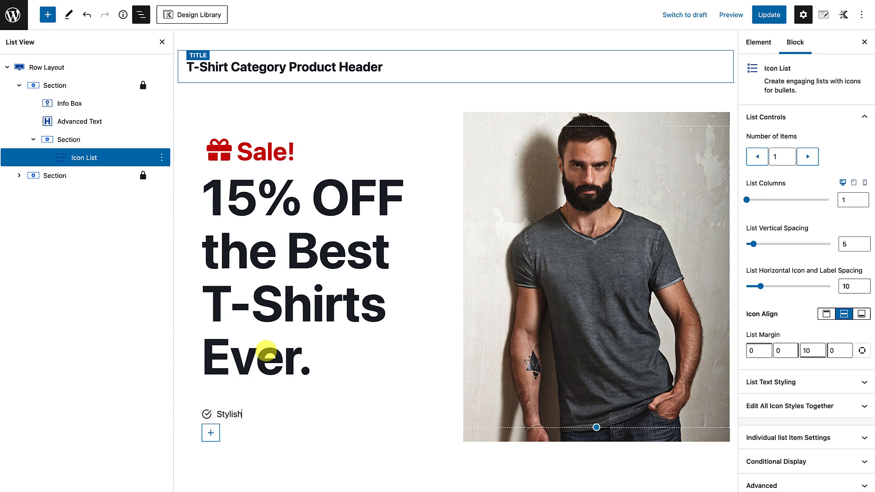
Add a second Icon List block beside "Stylish" in the nested section, with the item text "Durable".
click(287, 414)
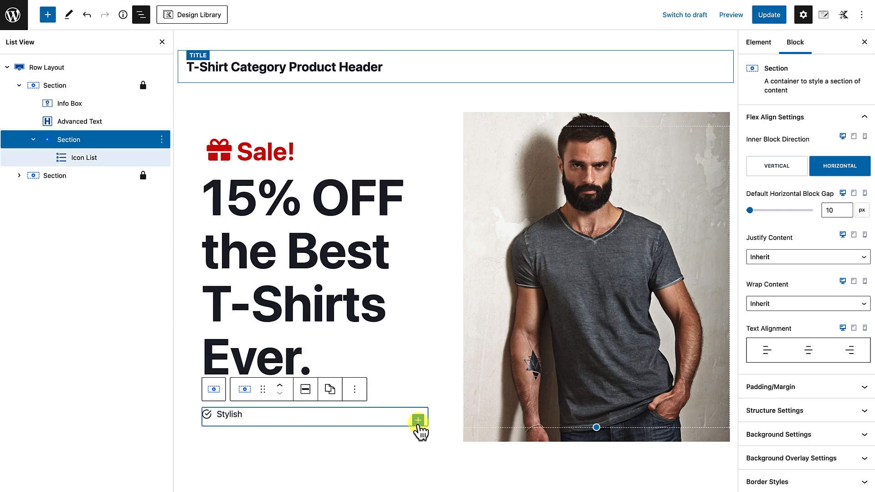
click(418, 421)
click(444, 363)
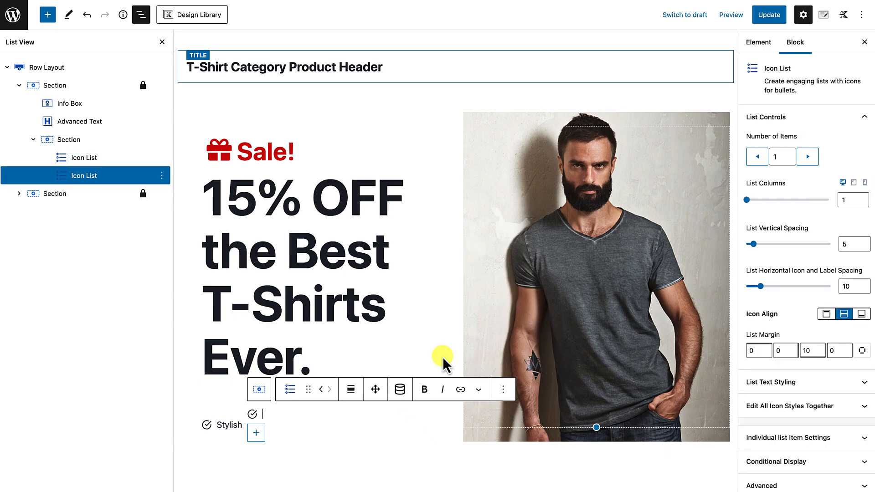
text(Durable)
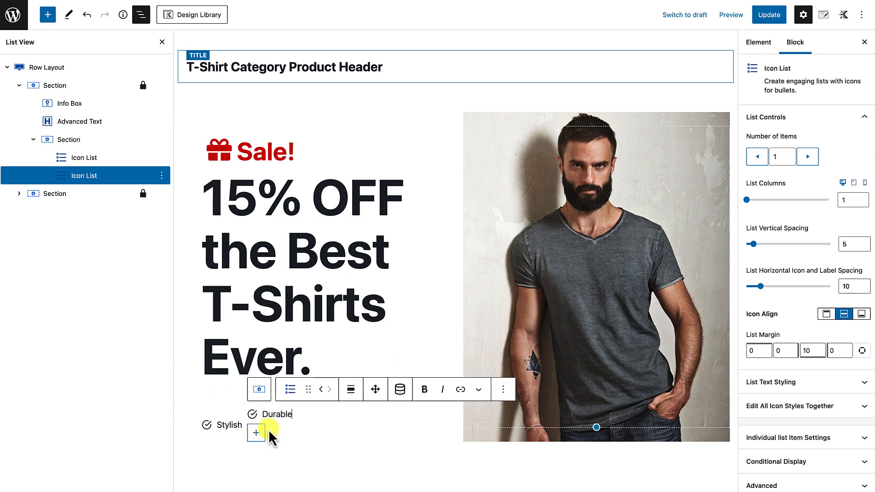
Add a third Icon List block after "Durable" in the nested section, with the item text "Affordable".
click(358, 430)
click(418, 421)
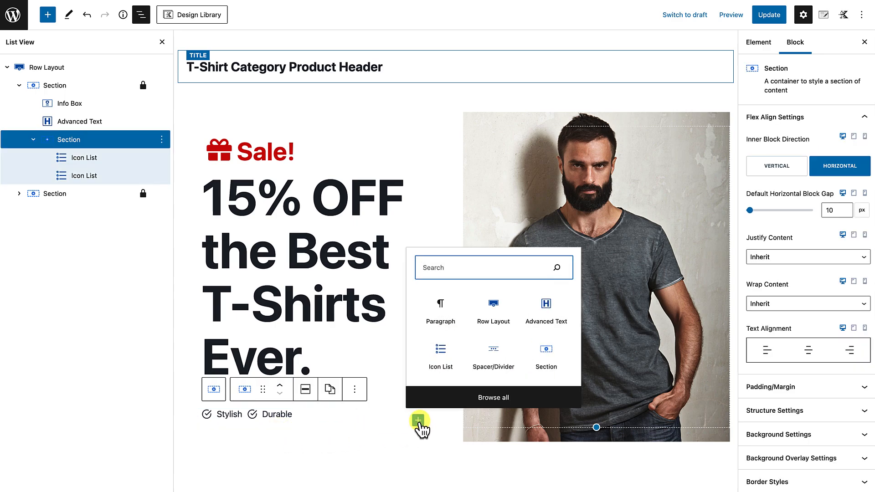
click(447, 357)
text(Affordable)
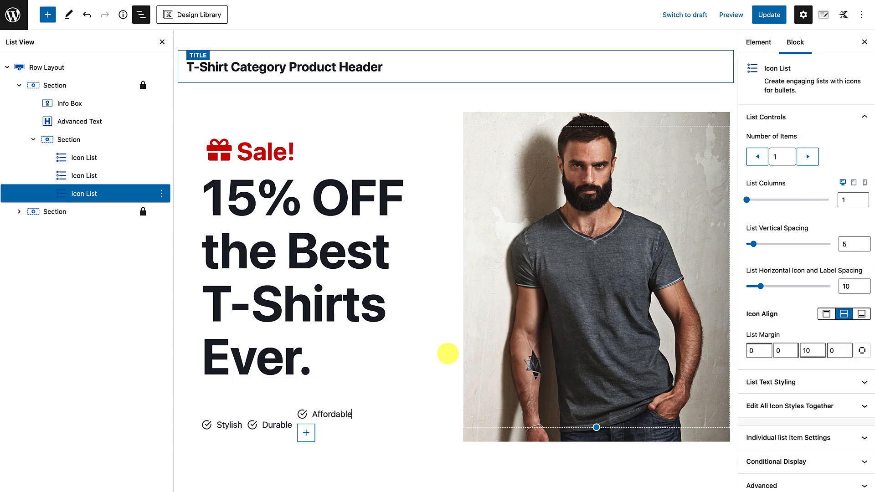
Select the nested section holding the three icon lists and open its default horizontal block gap for editing.
click(363, 448)
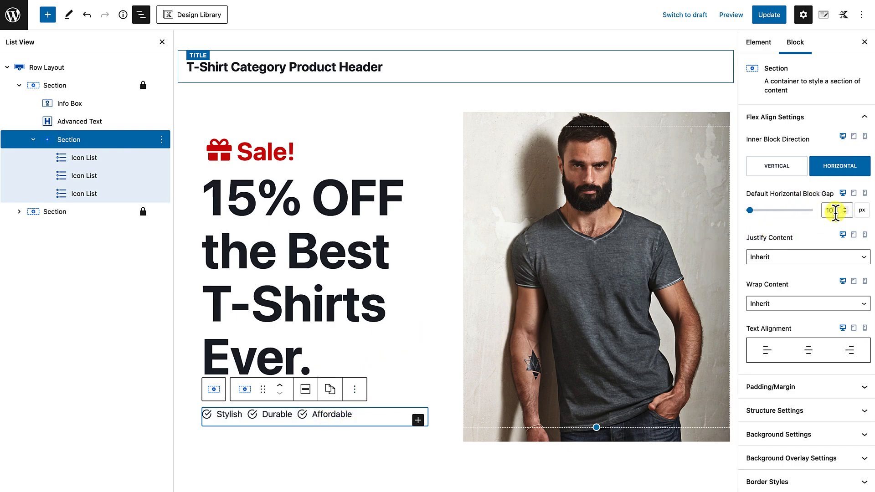
click(828, 211)
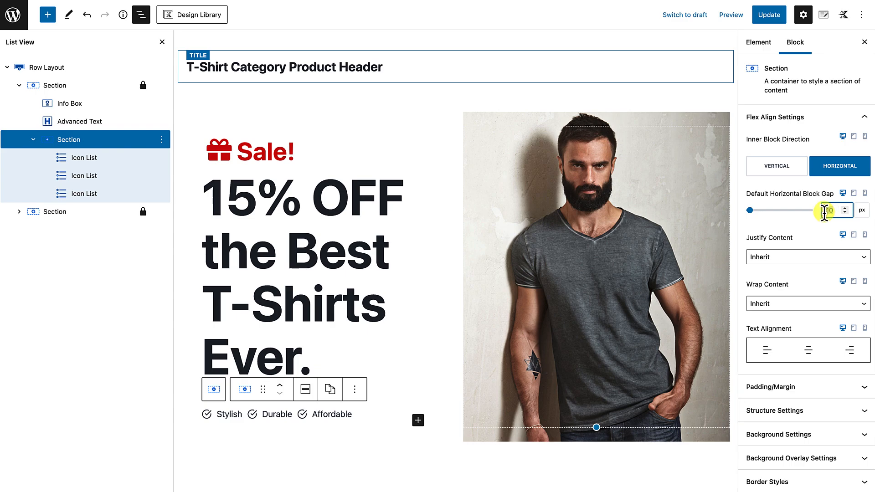
Set the default horizontal block gap of the icon list section to 40 px and close the block list view.
text(40)
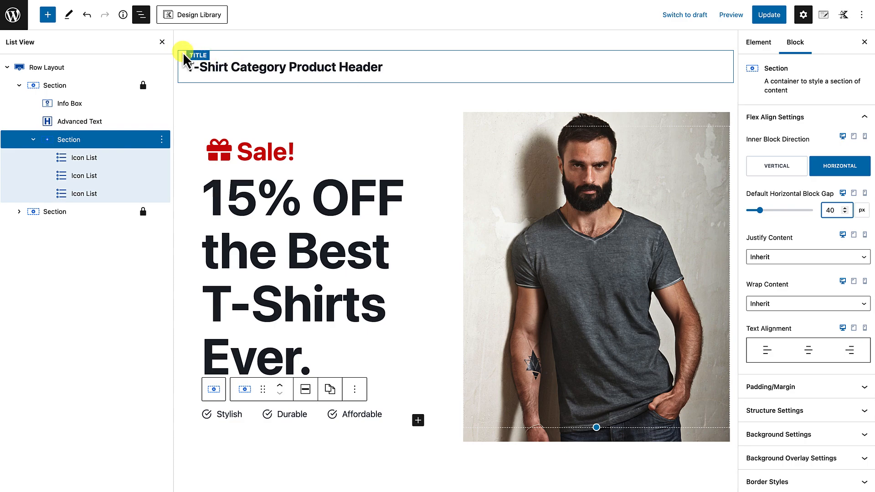
click(163, 41)
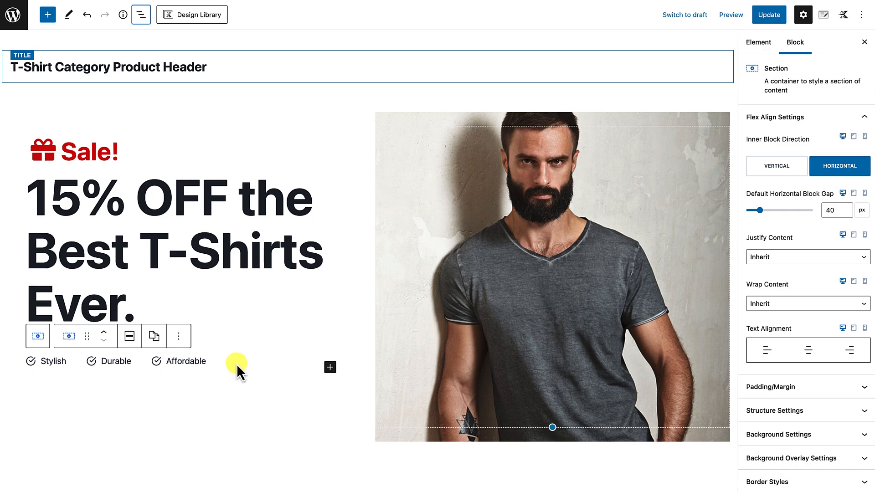
Insert an Advanced Button block after the "Affordable" icon list in the horizontal section.
click(330, 369)
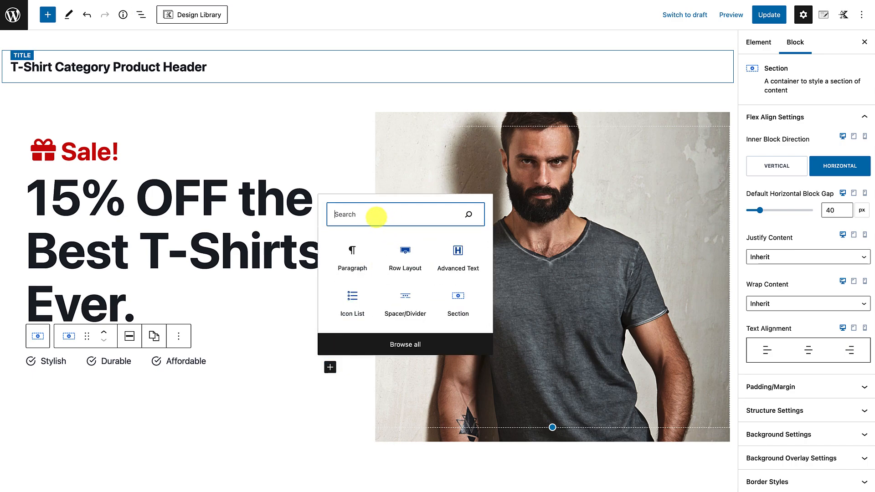
text(advn)
key(BackSpace)
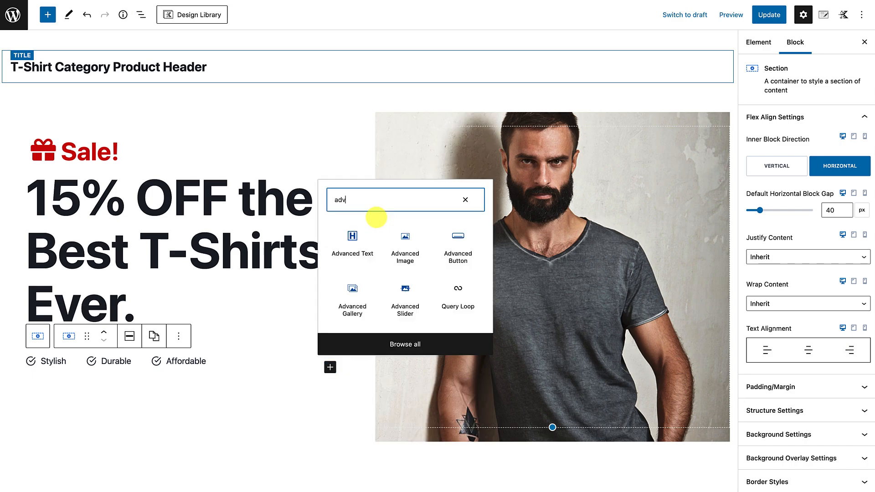
text(ad)
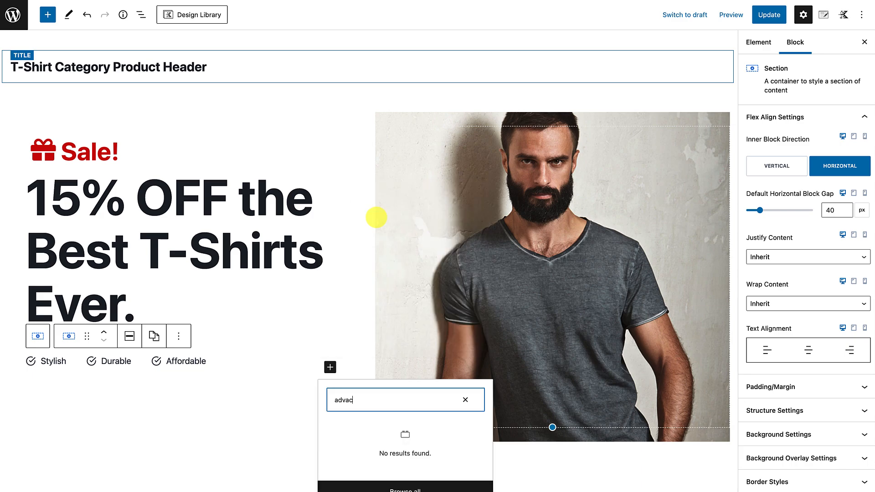
key(BackSpace)
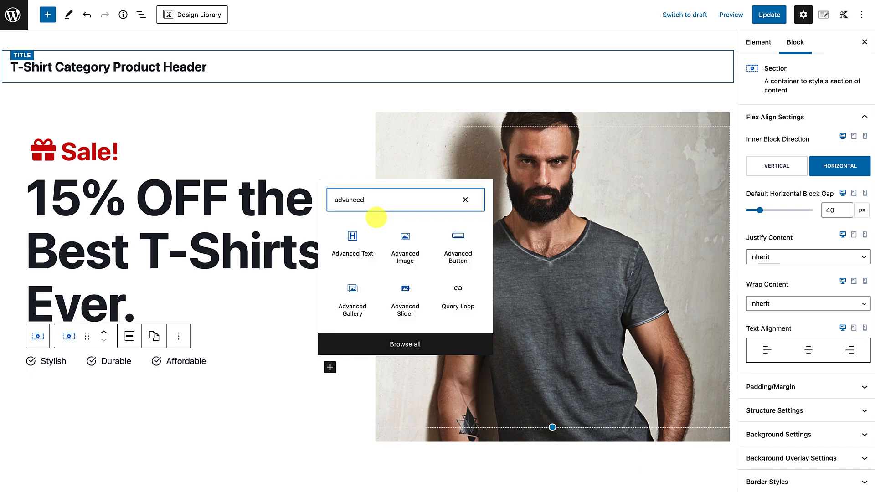
click(463, 253)
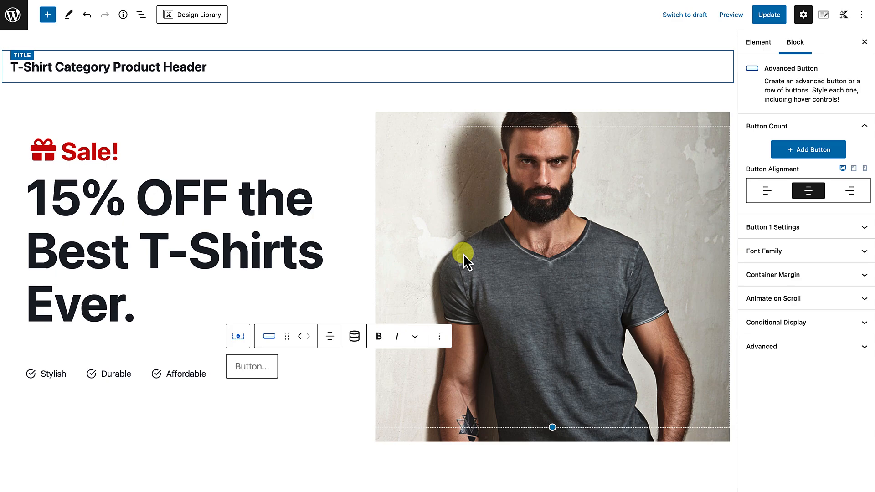
Label the new button "Shop Now".
text(Shop now)
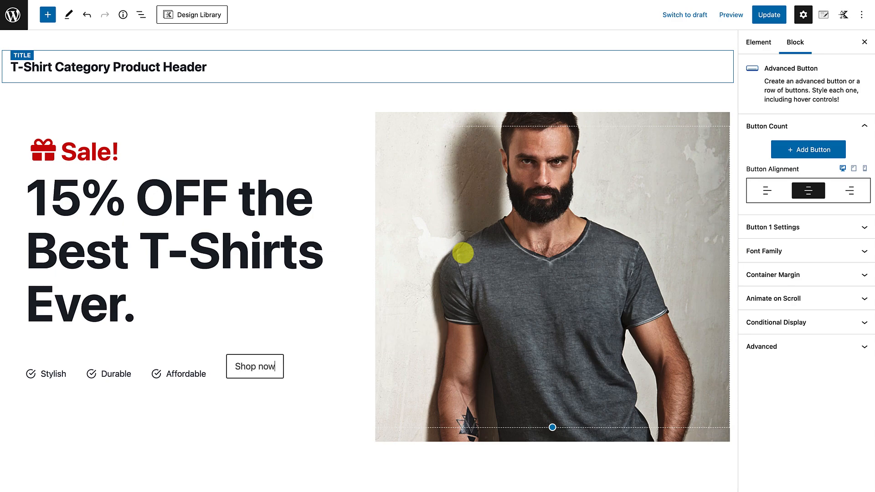
key(BackSpace)
key(BackSpace)
text(Now)
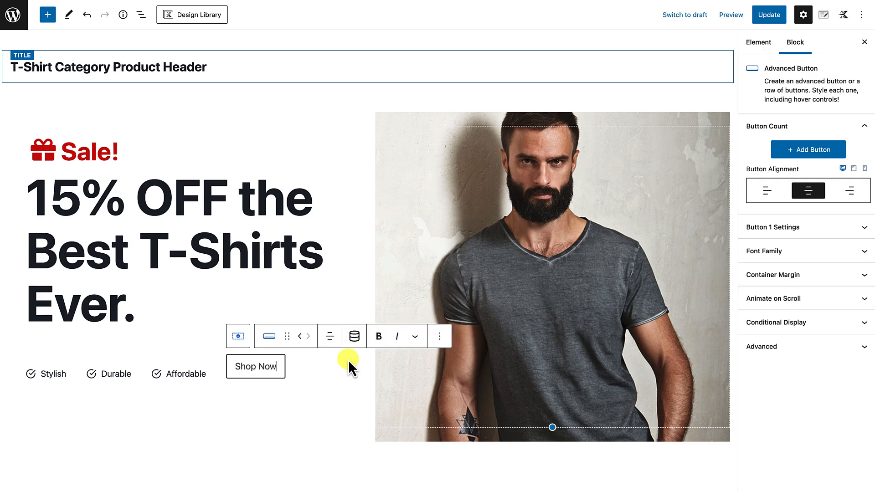
click(287, 400)
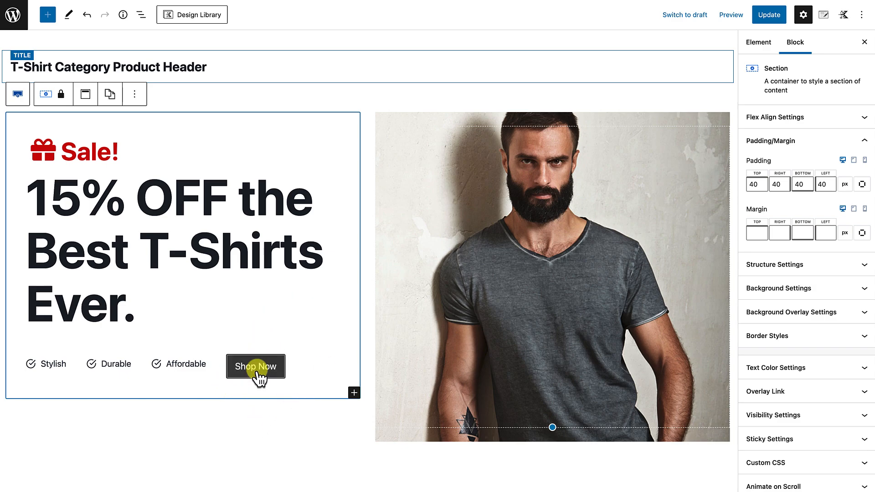
key(ctrl+s)
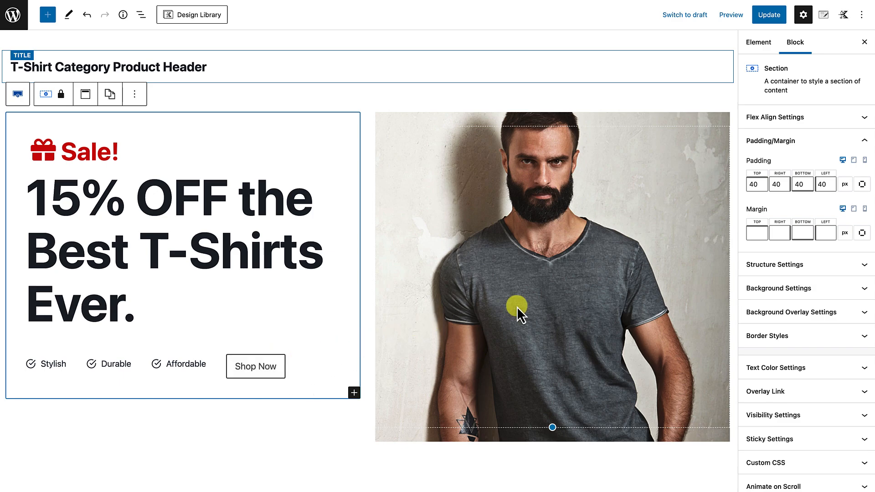
Add the long, thin down arrow icon to the Shop Now button, searching the icons for "arrow".
click(247, 379)
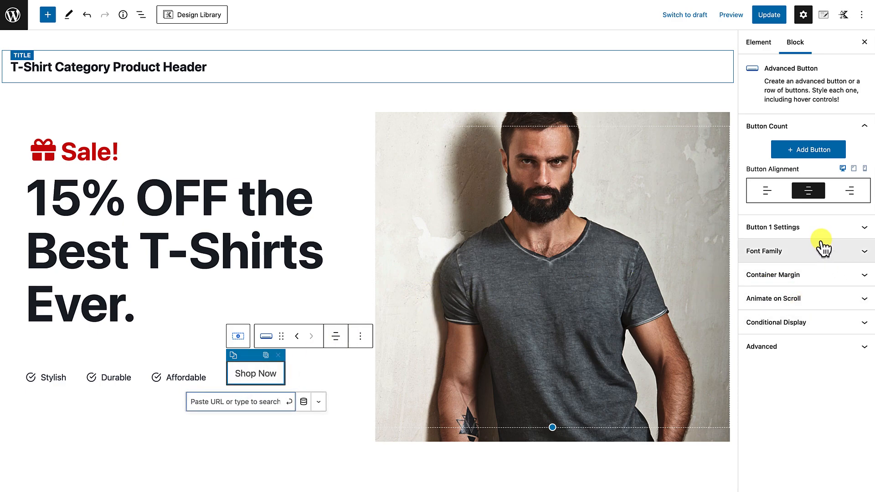
click(842, 228)
scroll(816, 150, up, 3)
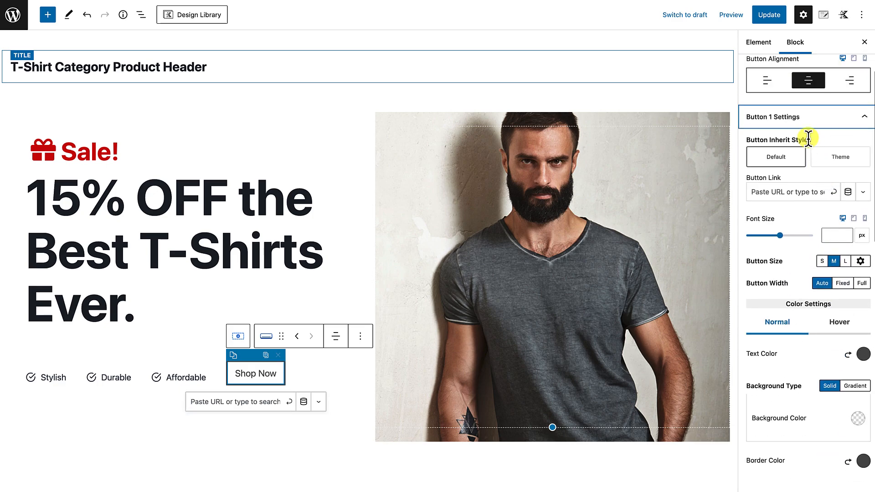
scroll(806, 298, down, 5)
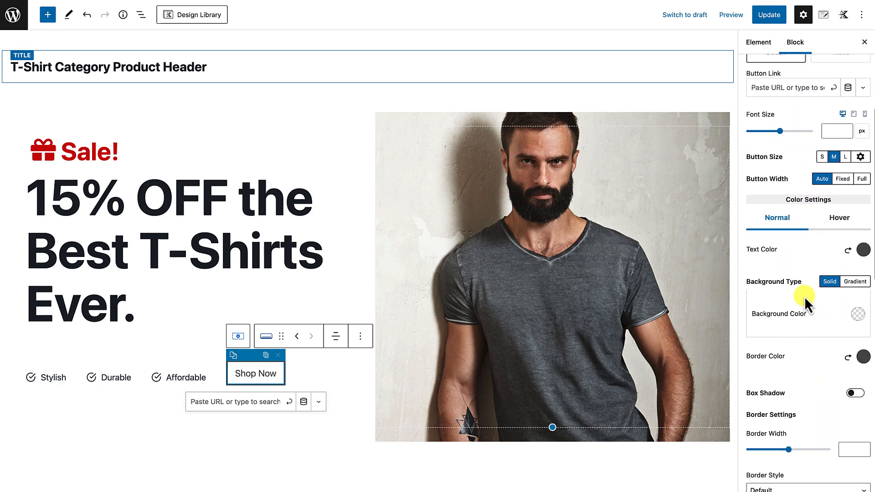
scroll(806, 301, down, 6)
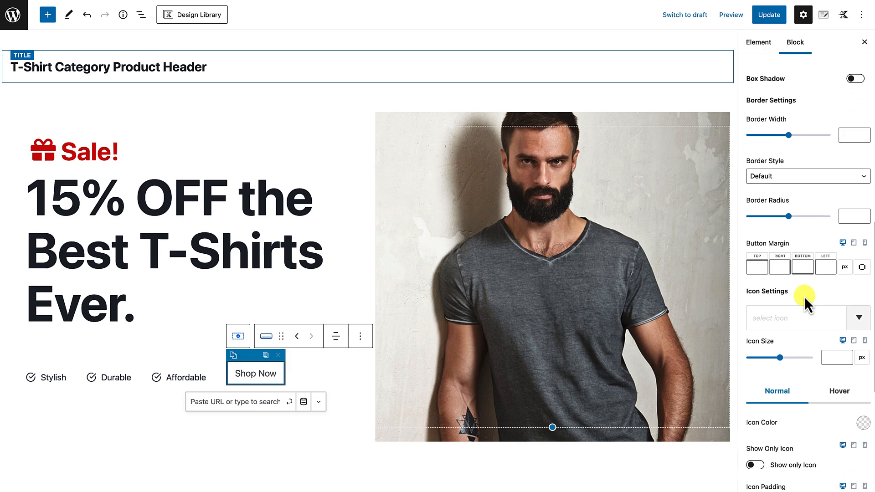
click(782, 311)
text(a)
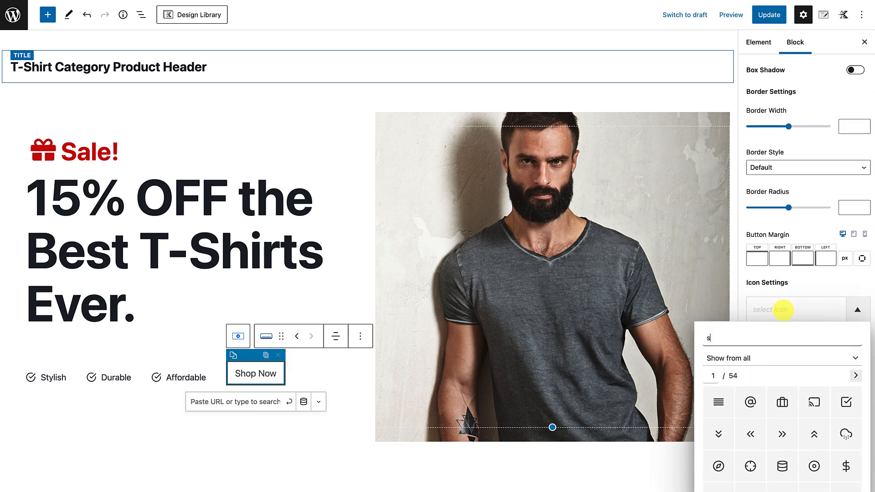
key(BackSpace)
text(arrow)
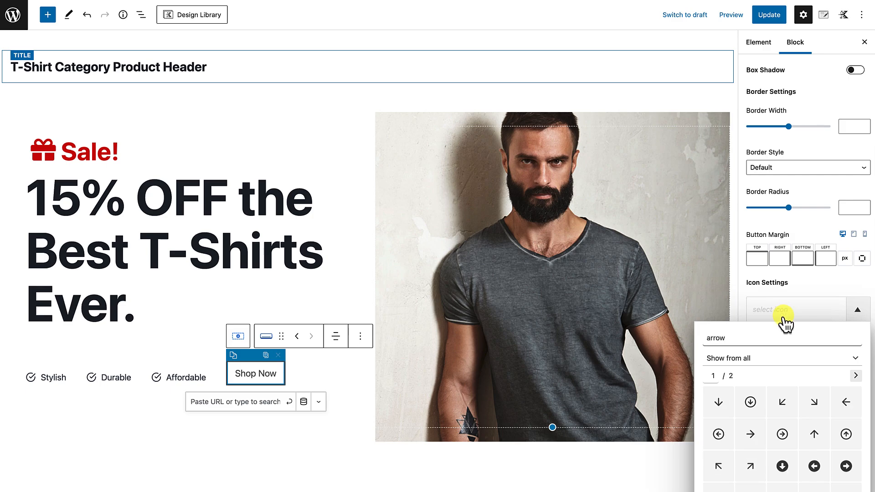
click(856, 376)
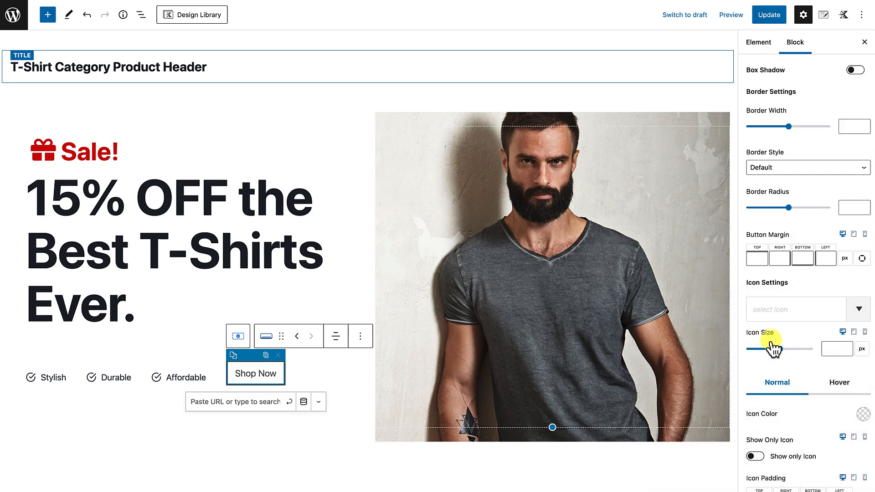
click(794, 319)
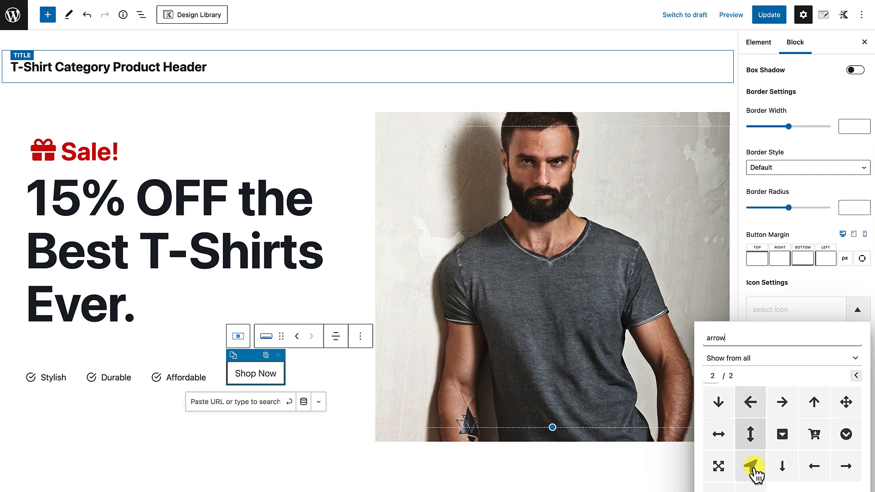
click(783, 469)
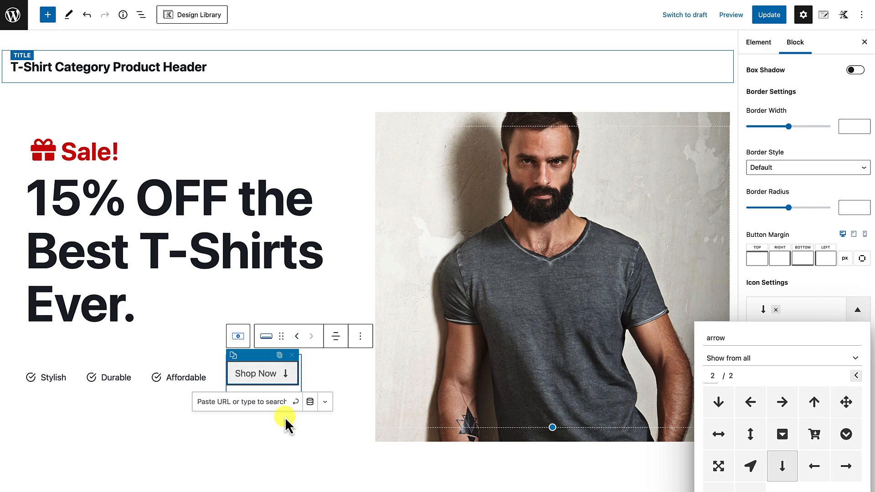
click(363, 459)
Review the header layout, update the element and preview it in a new tab.
scroll(363, 459, down, 5)
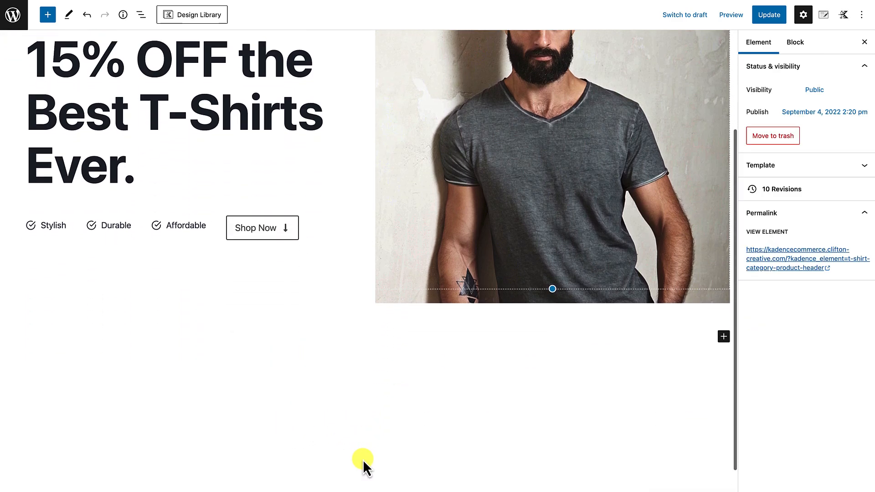
scroll(363, 460, up, 5)
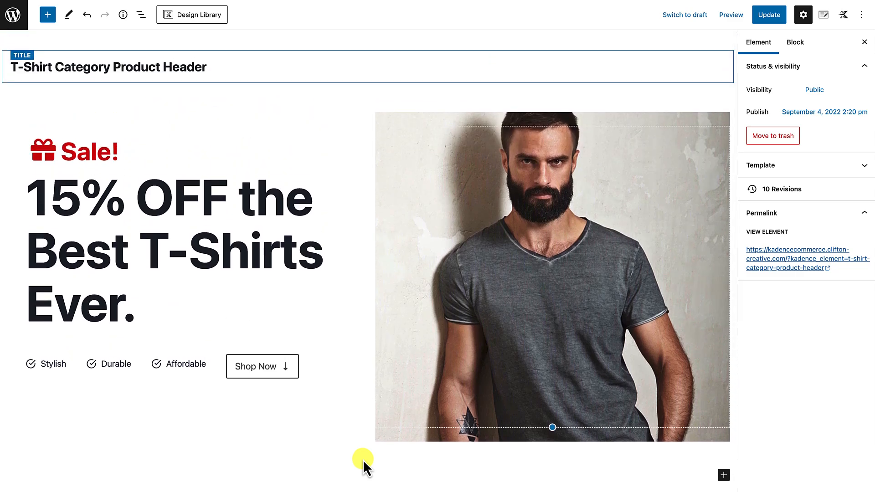
scroll(363, 460, down, 5)
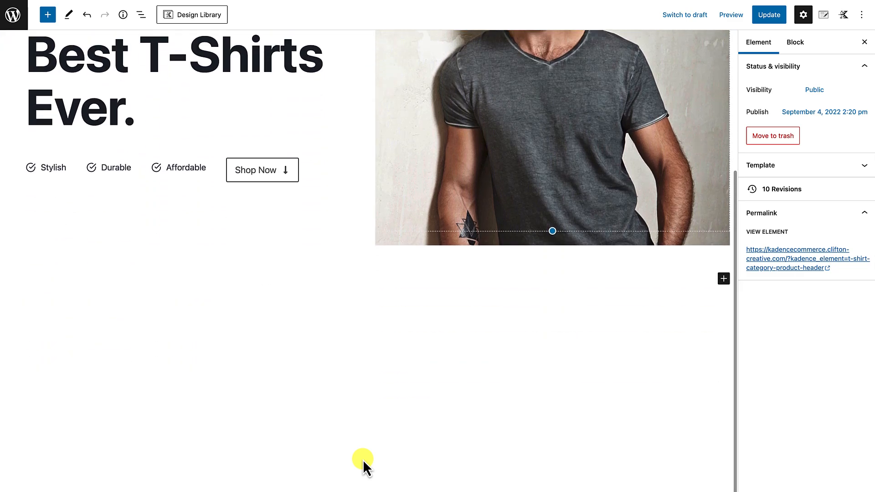
scroll(363, 460, up, 3)
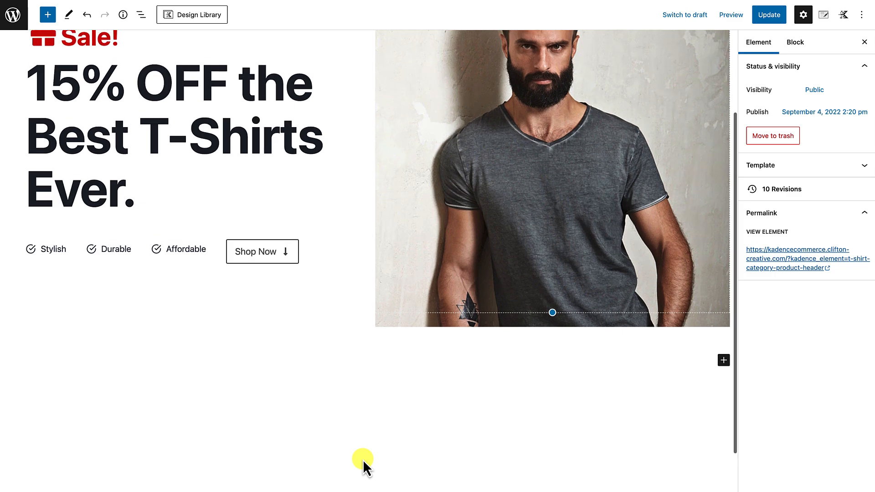
scroll(363, 460, up, 1)
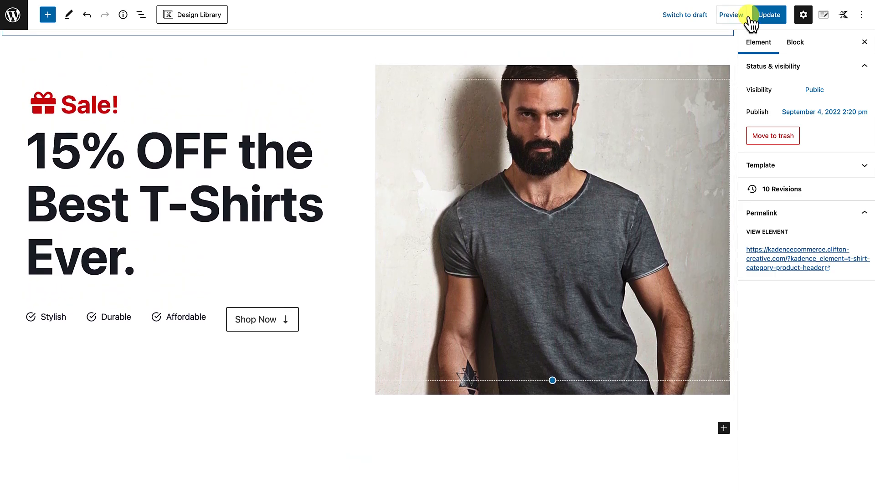
click(770, 13)
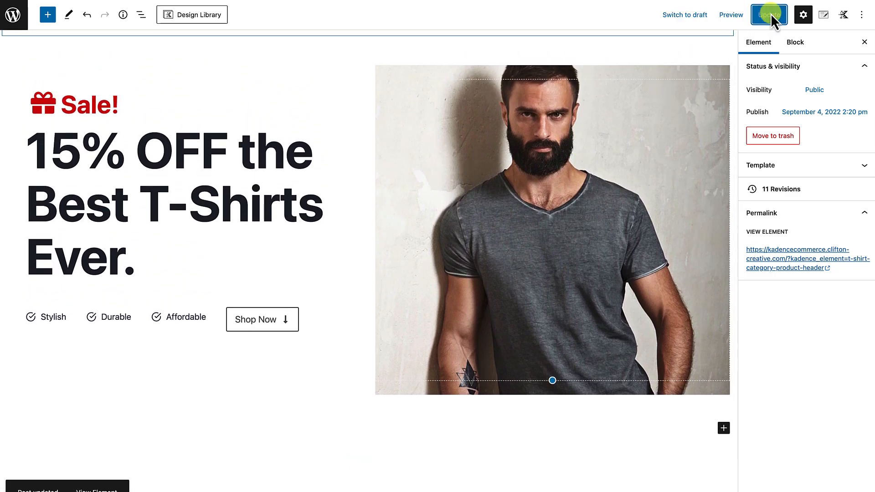
click(730, 17)
click(667, 106)
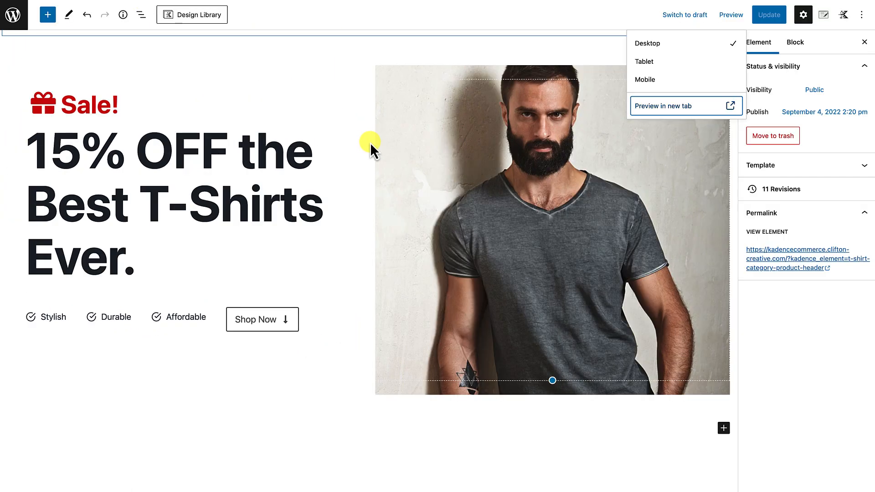
Set the padding of the section containing the sale text to 0 px on all four sides and update the element.
click(292, 85)
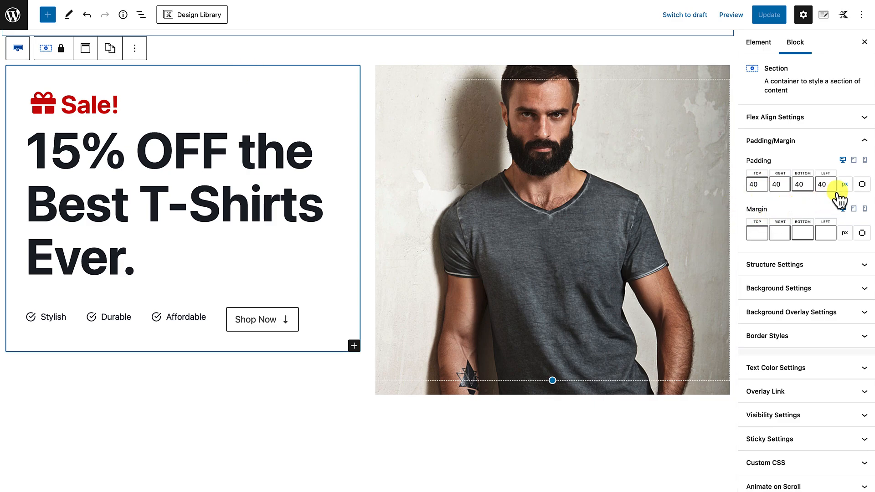
double_click(754, 185)
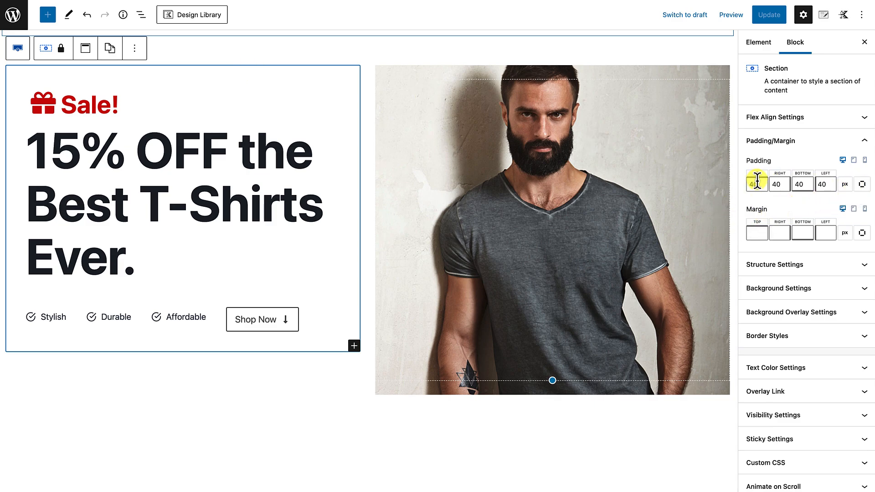
text(0)
key(Tab)
text(0)
key(Tab)
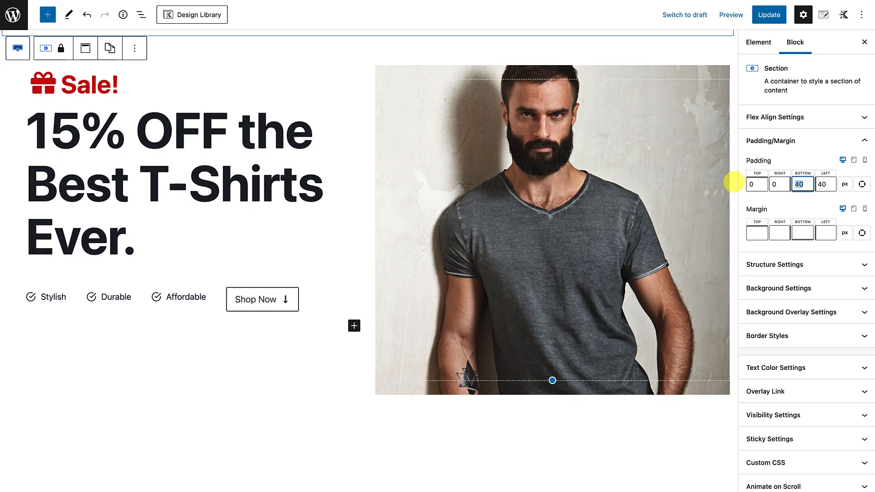
text(0)
key(Tab)
text(0)
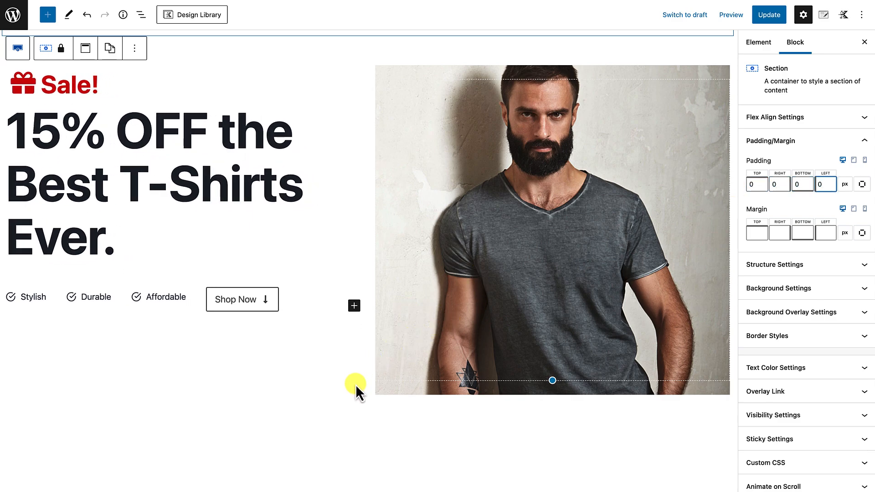
click(771, 16)
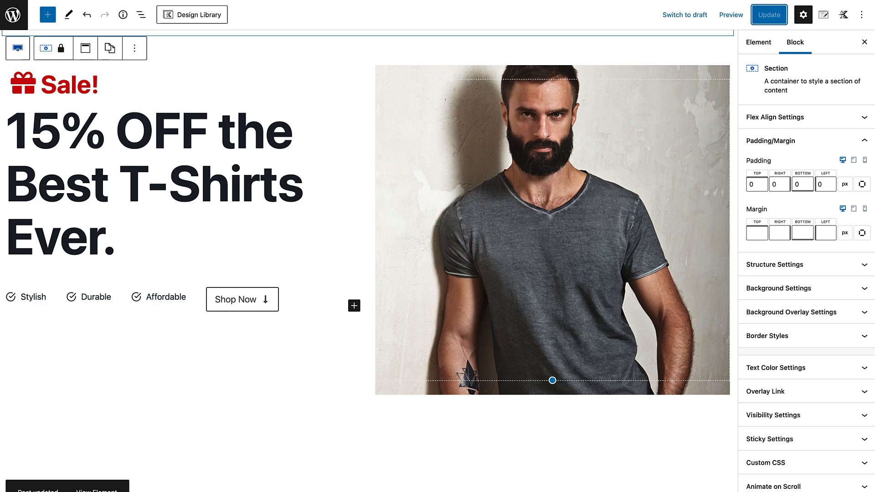
Set the padding of the section containing the sale text to a linked 40 px on all sides and update the element.
click(200, 85)
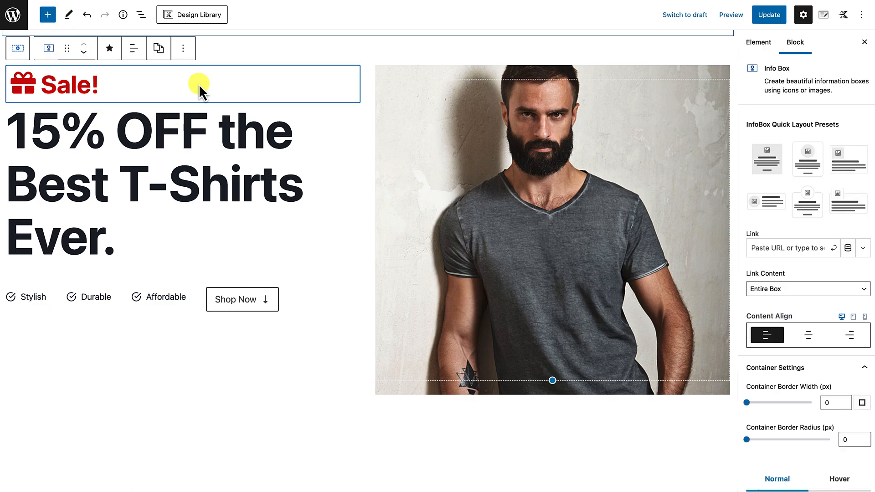
click(142, 14)
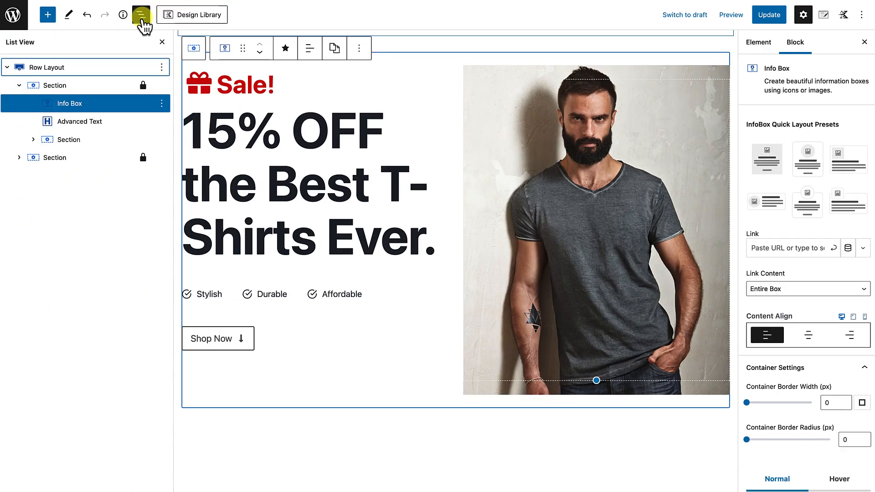
click(83, 91)
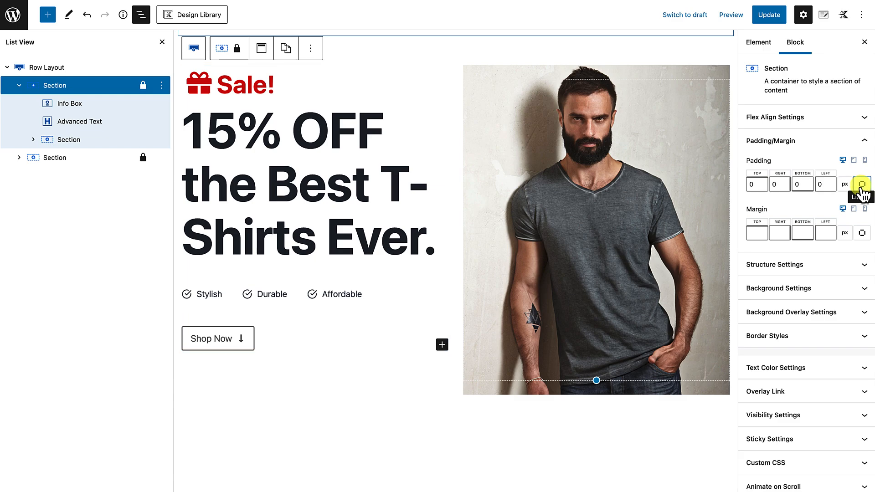
click(862, 185)
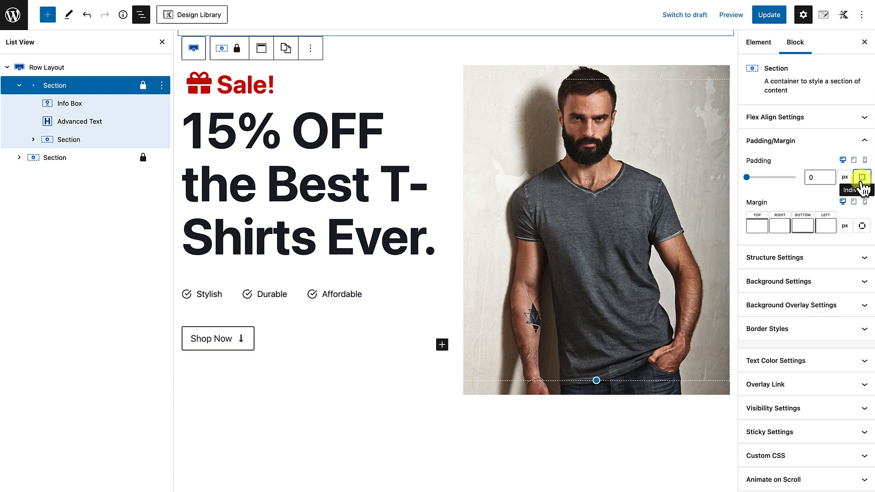
click(811, 178)
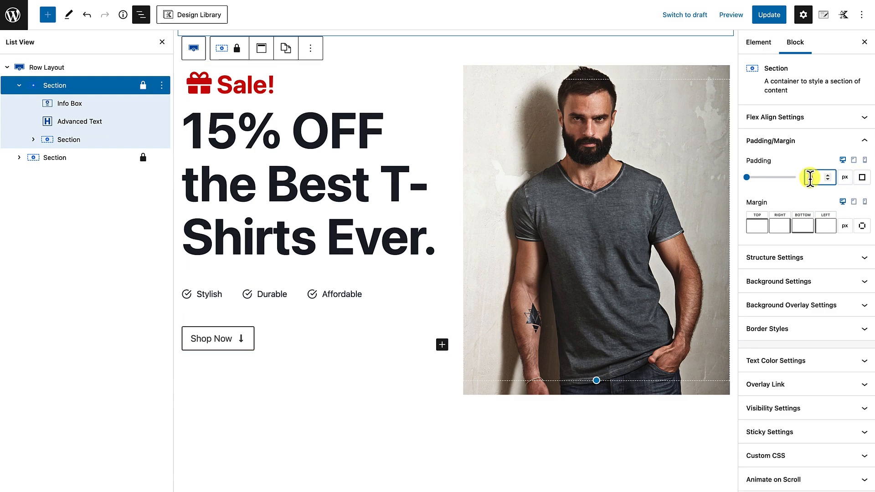
text(40)
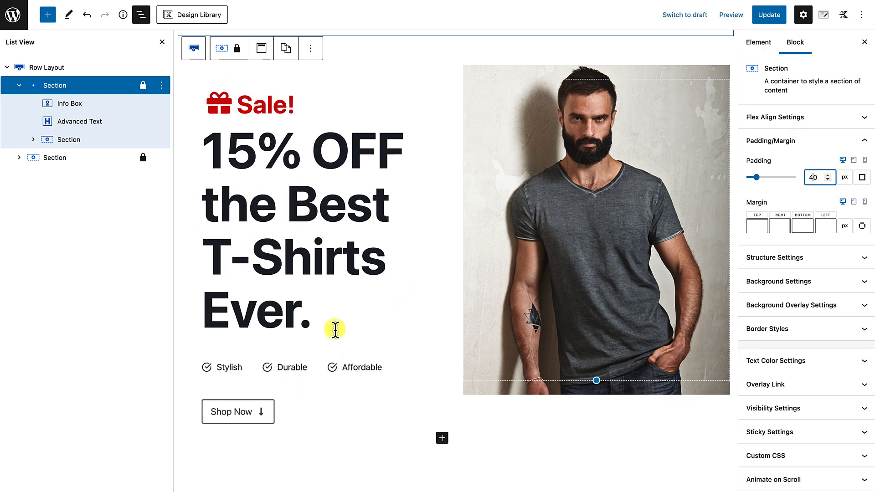
click(162, 42)
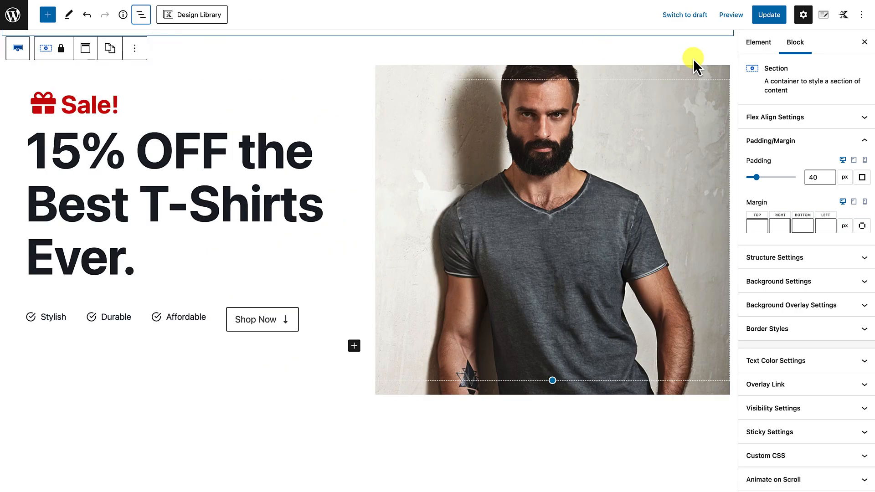
click(770, 21)
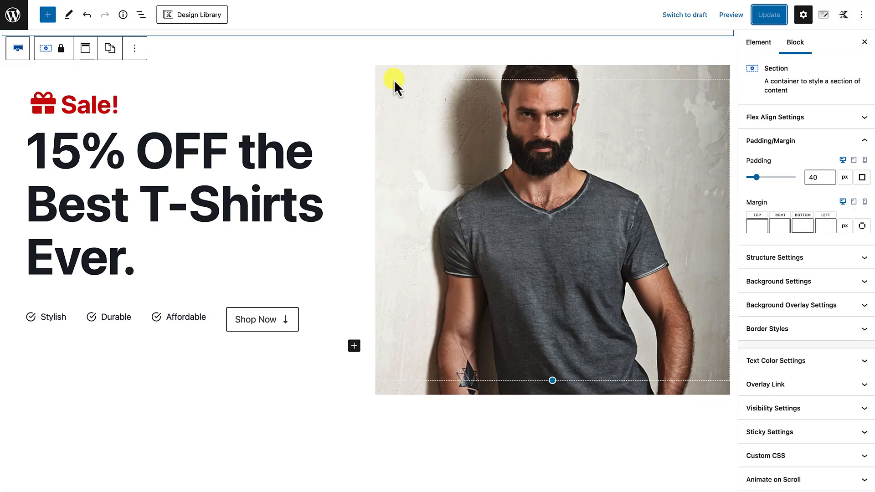
Set the Row Layout's padding to 0 px on all four sides and update the element.
click(371, 63)
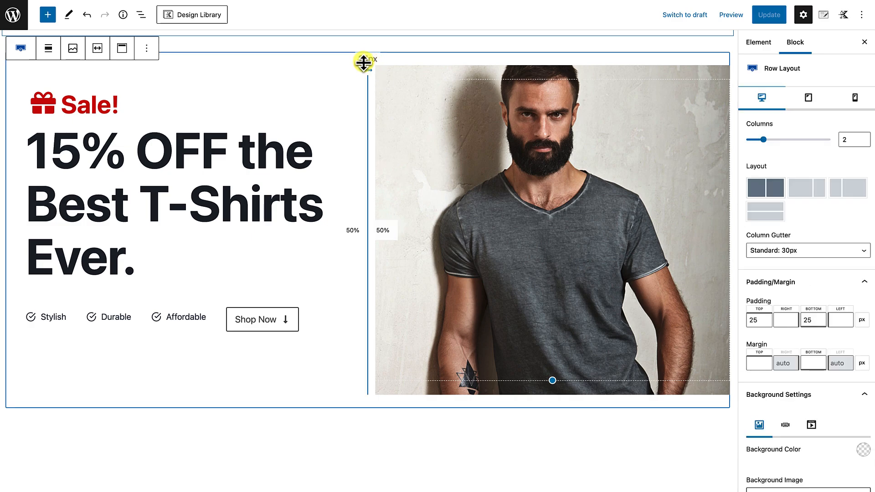
drag(367, 64, 367, 85)
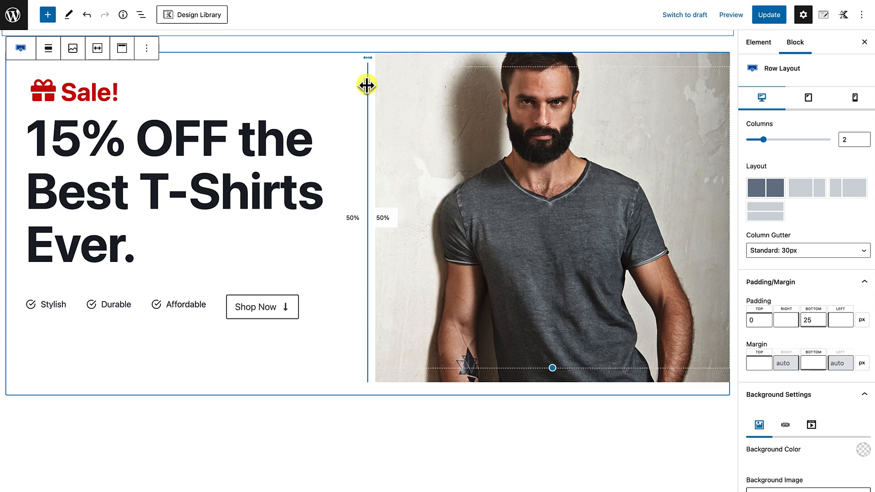
click(751, 320)
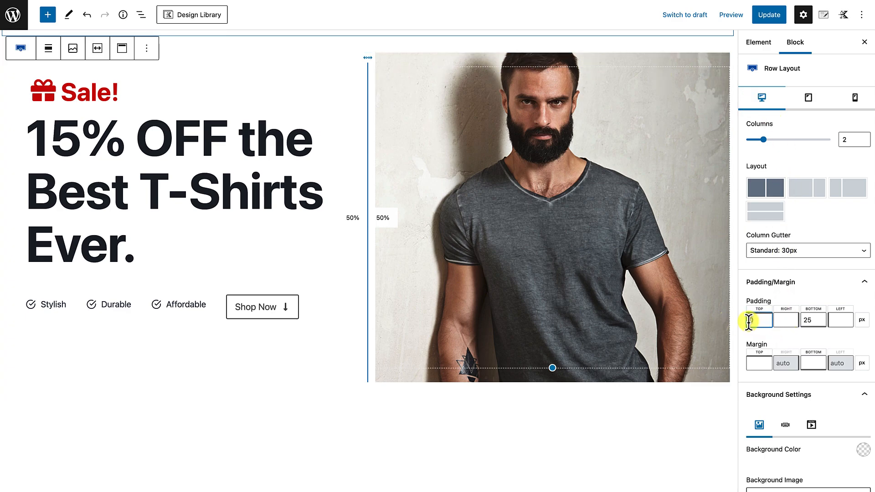
key(Tab)
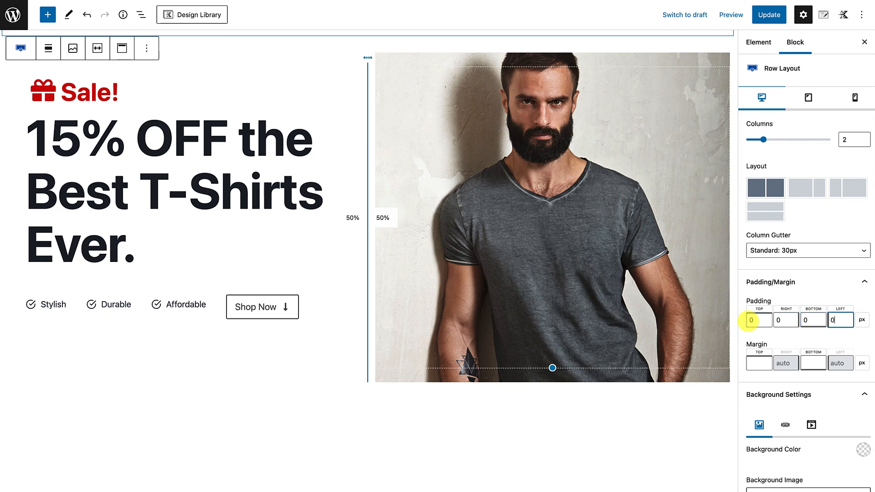
click(770, 17)
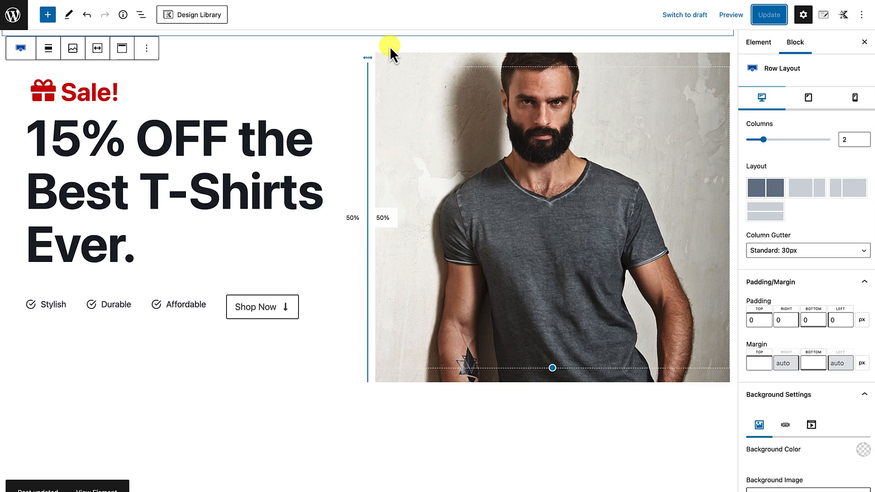
Preview the updated header in a new tab.
click(369, 46)
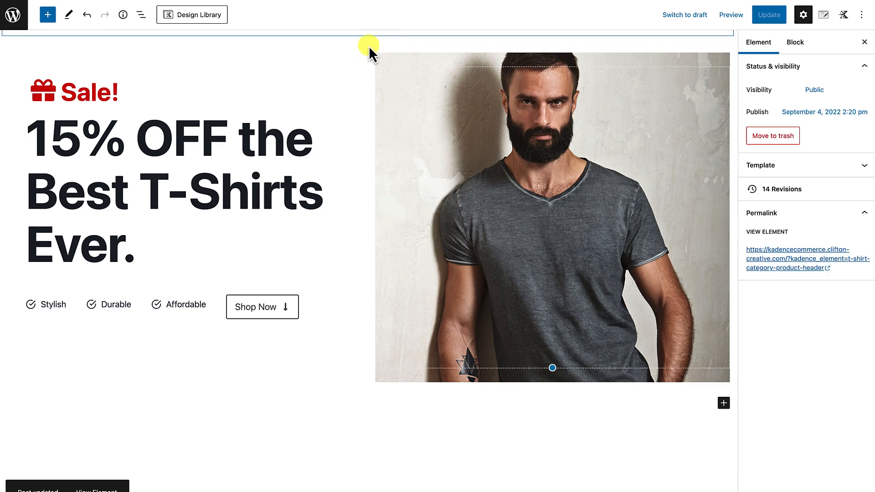
click(369, 46)
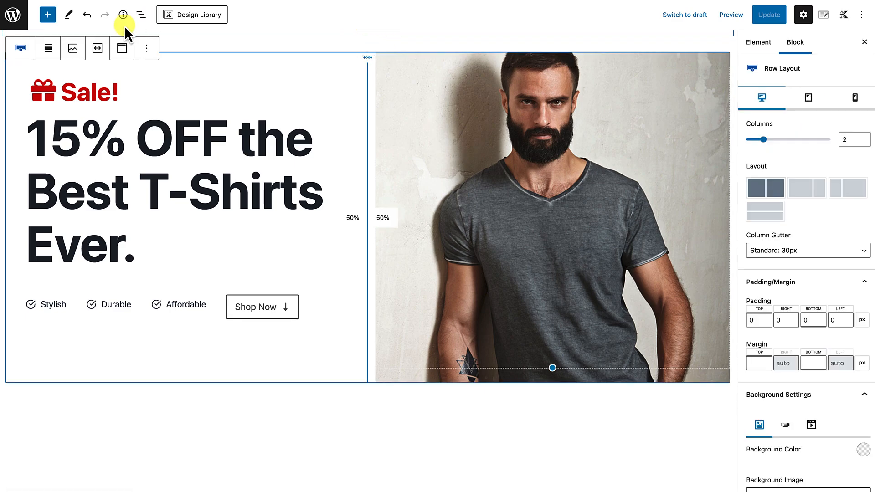
click(141, 15)
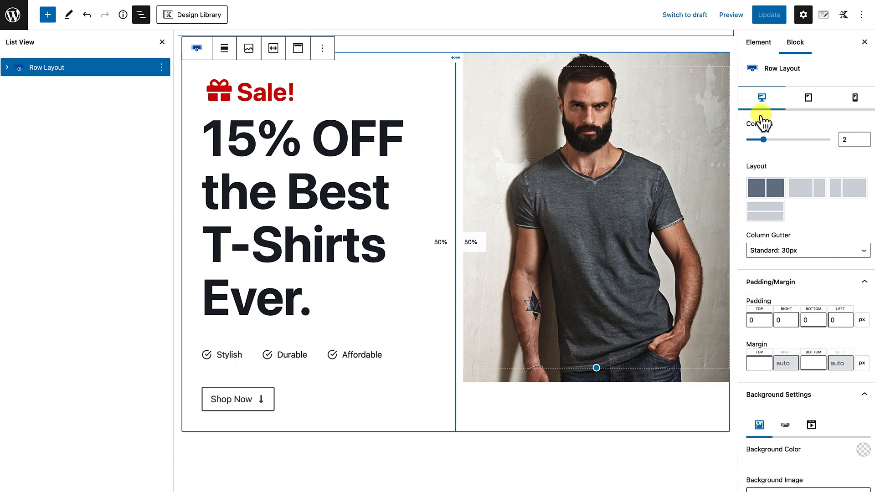
click(729, 48)
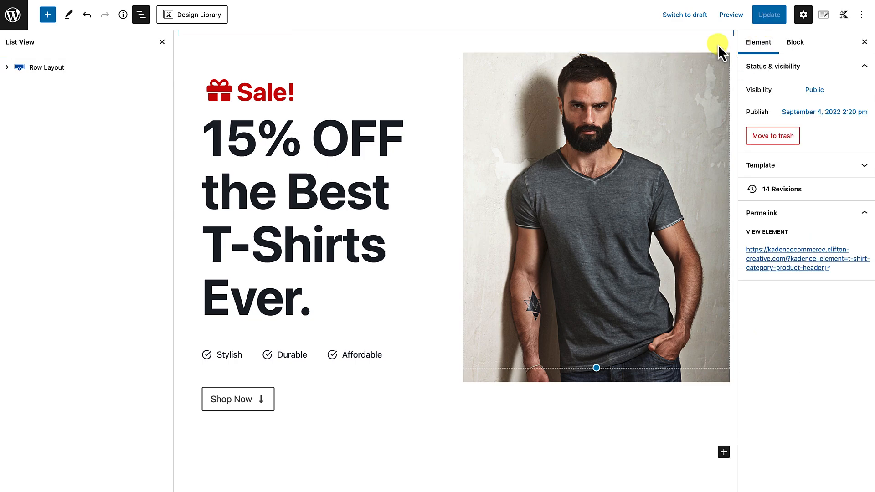
click(771, 14)
click(731, 15)
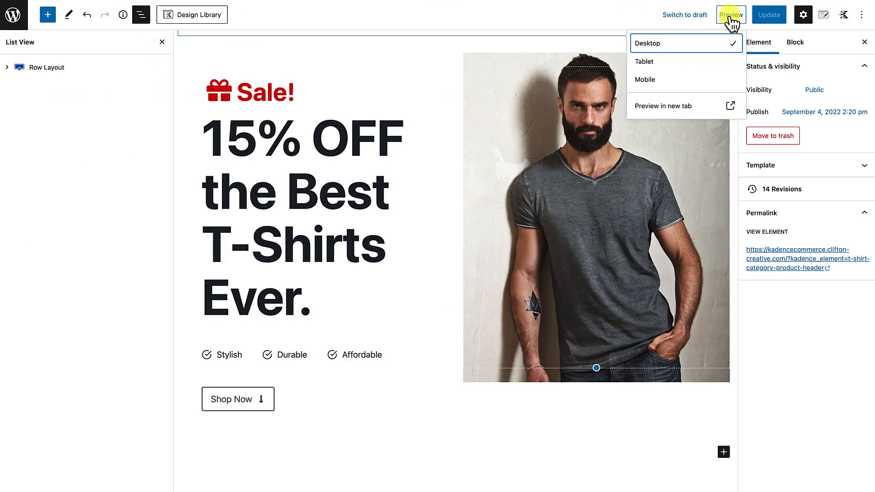
click(659, 106)
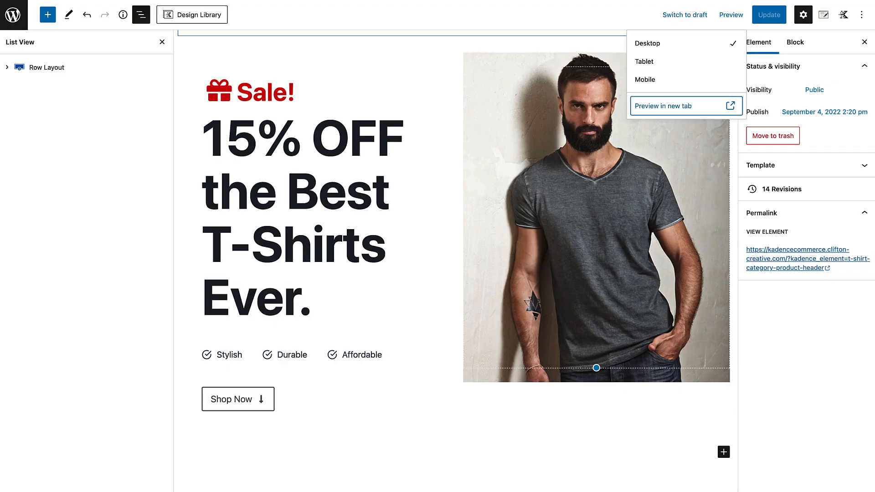
Give the Row Layout the light grey palette background color F9F9F9 and update the element.
click(162, 48)
click(162, 42)
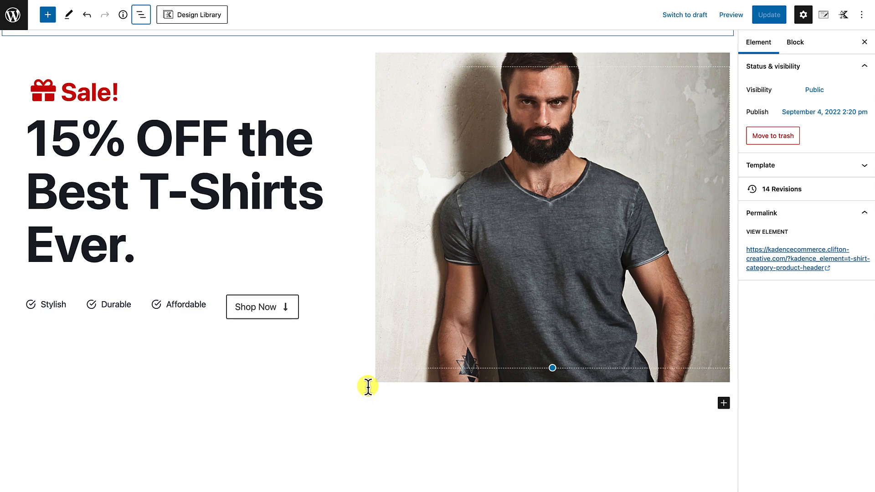
click(372, 49)
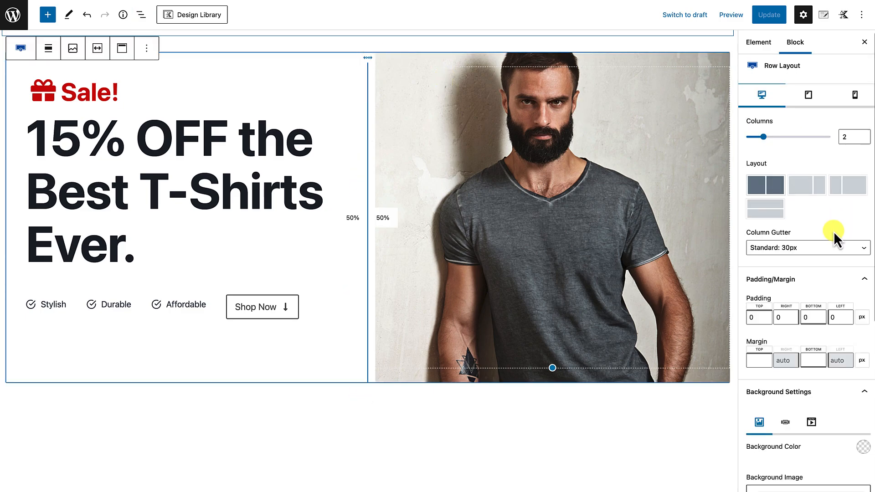
scroll(833, 231, down, 5)
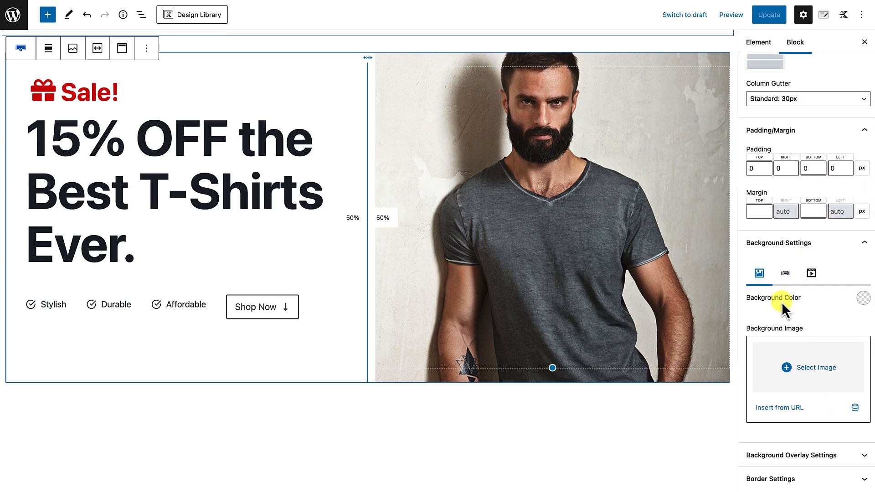
click(864, 299)
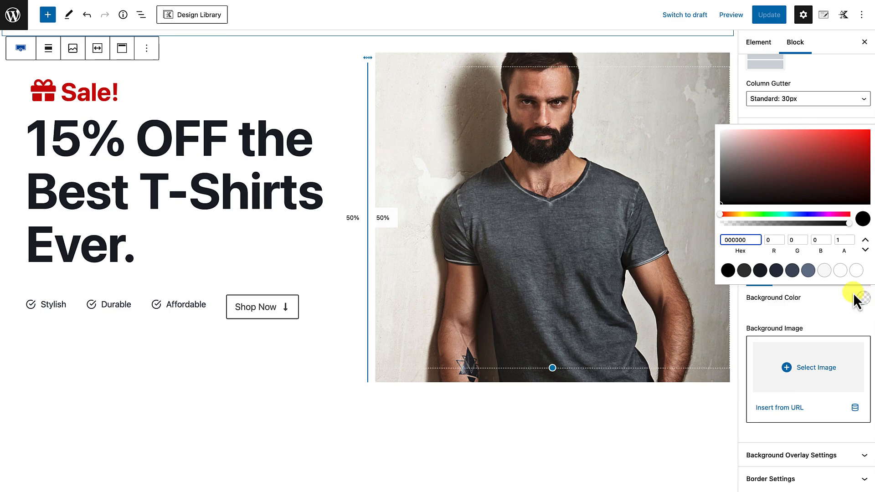
click(825, 271)
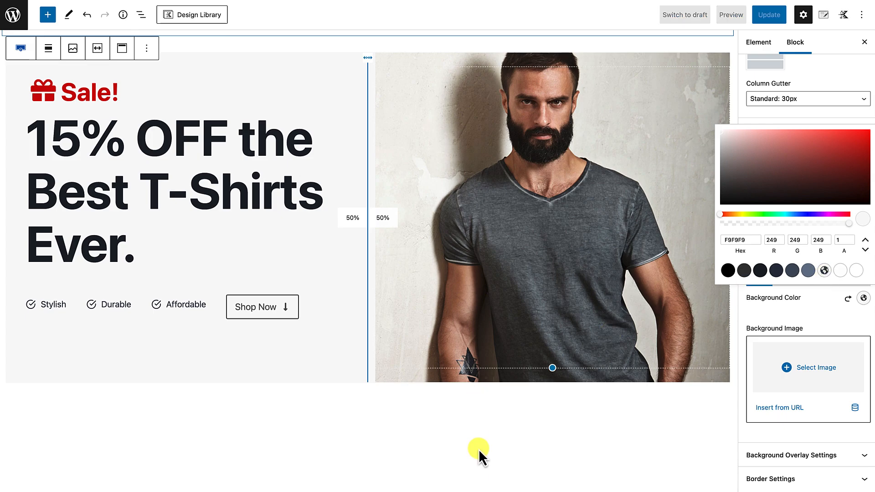
click(460, 459)
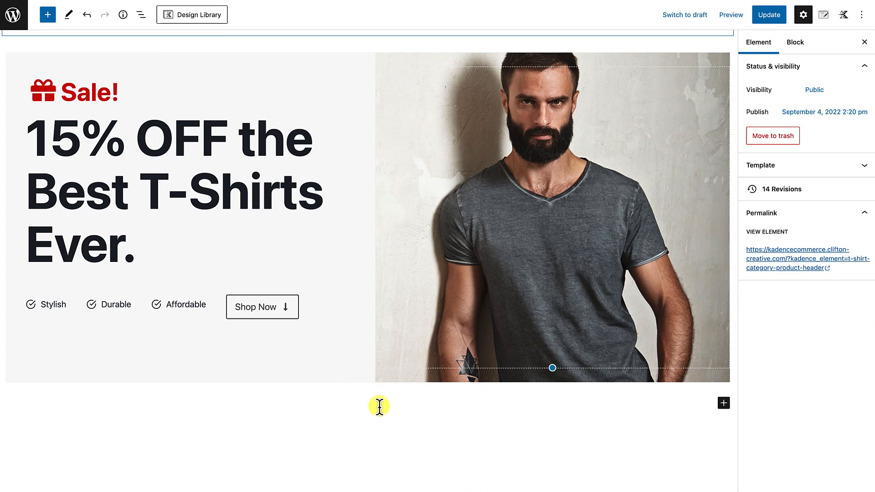
click(772, 17)
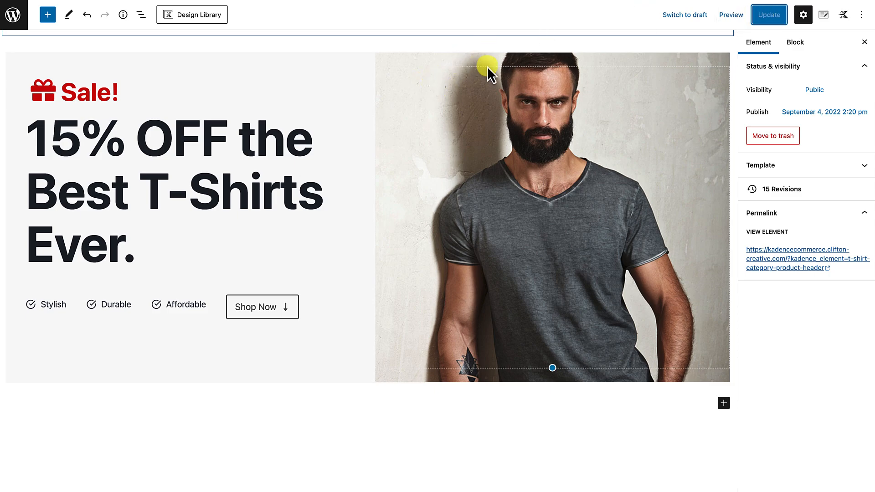
click(376, 54)
click(371, 61)
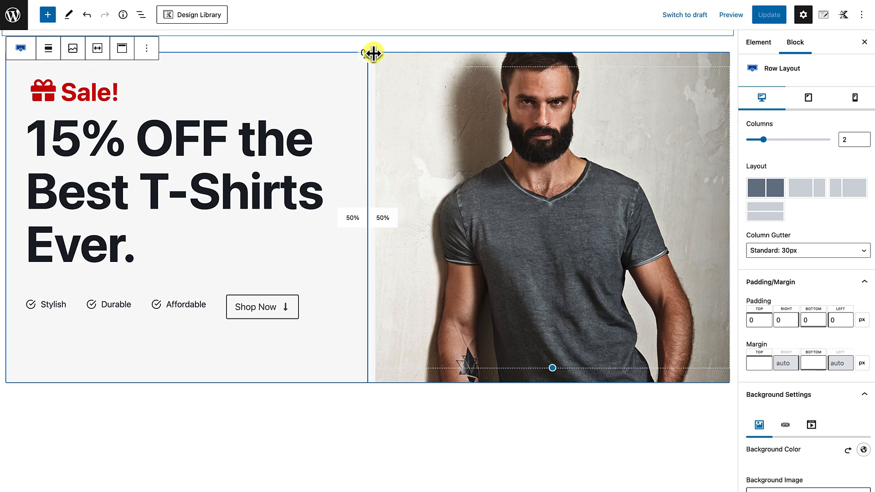
click(142, 15)
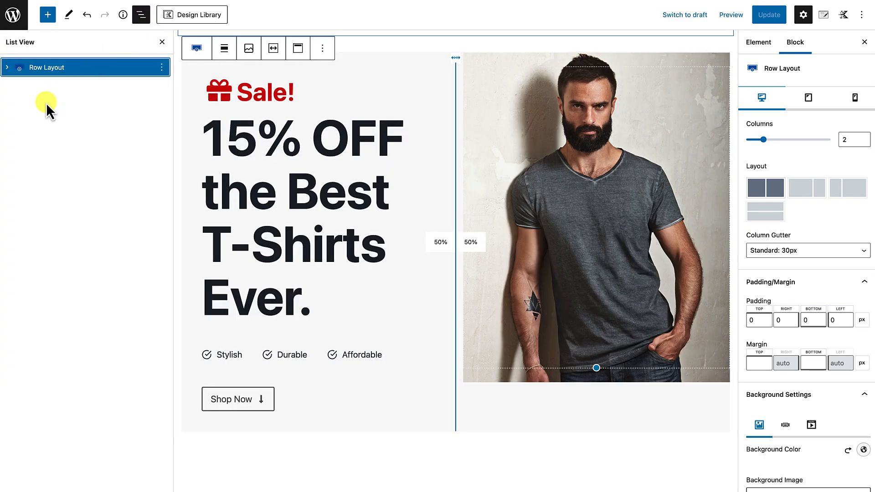
click(81, 69)
click(162, 42)
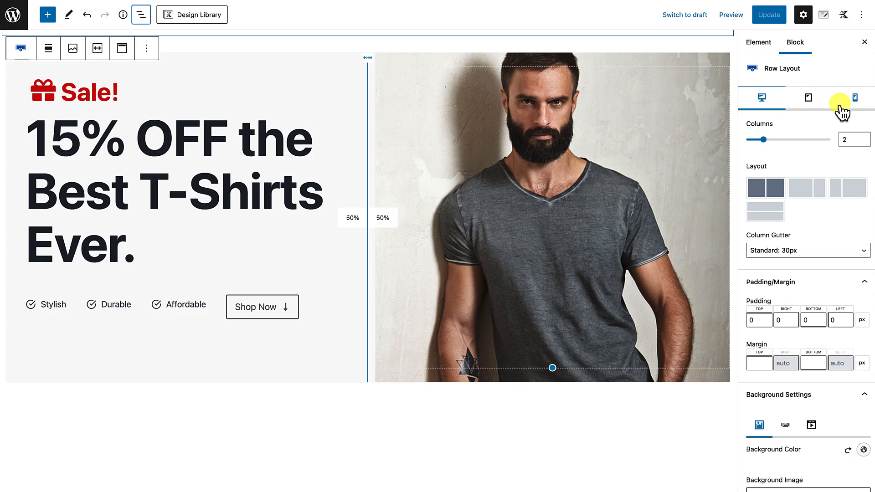
click(809, 106)
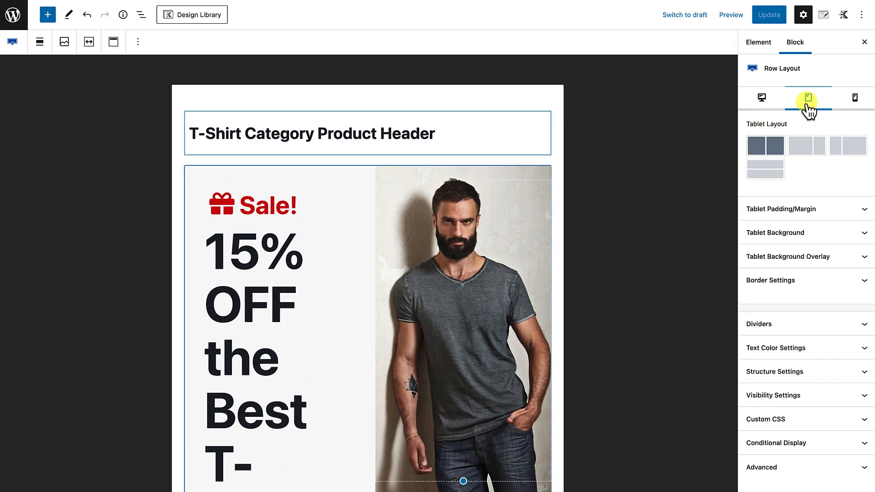
scroll(460, 284, down, 3)
scroll(460, 285, up, 3)
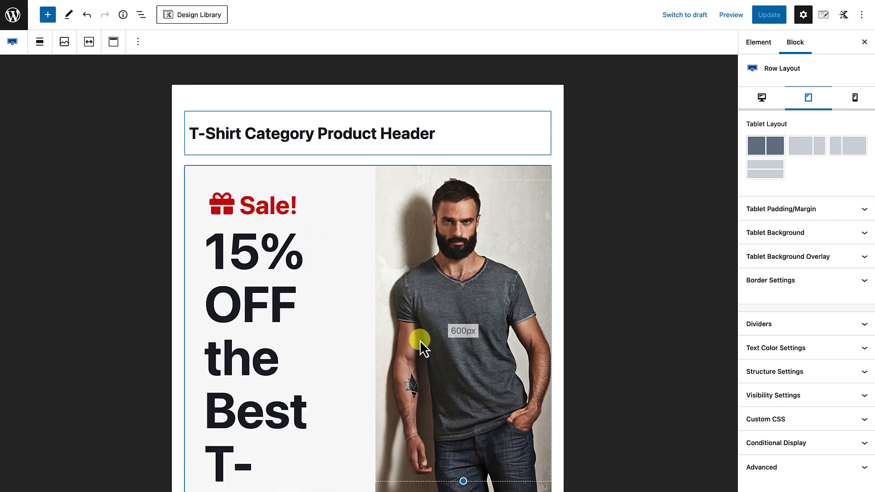
scroll(420, 352, down, 5)
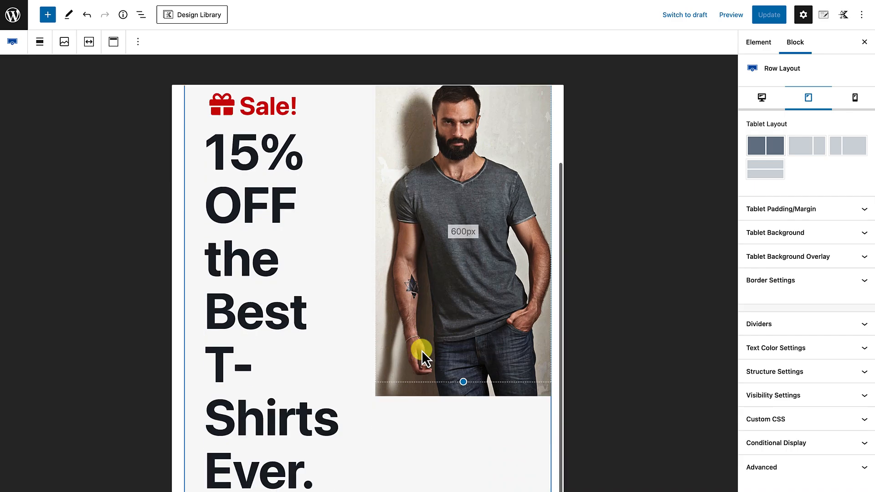
scroll(422, 352, up, 5)
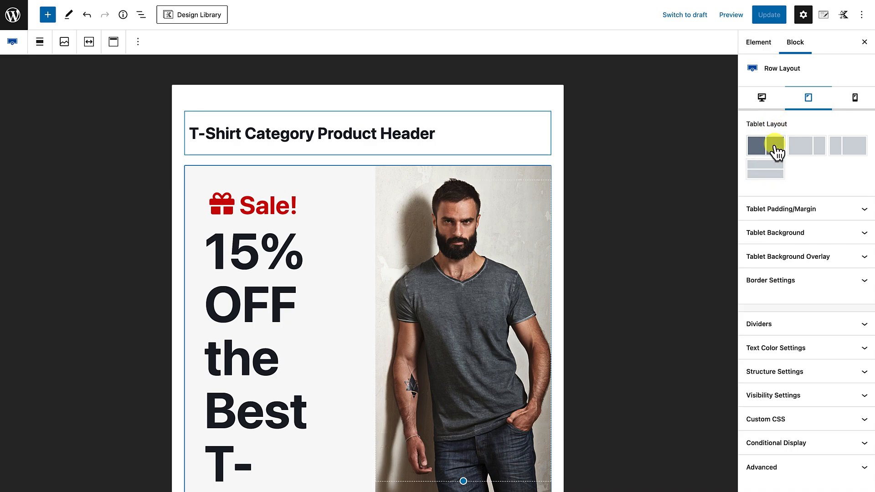
click(774, 171)
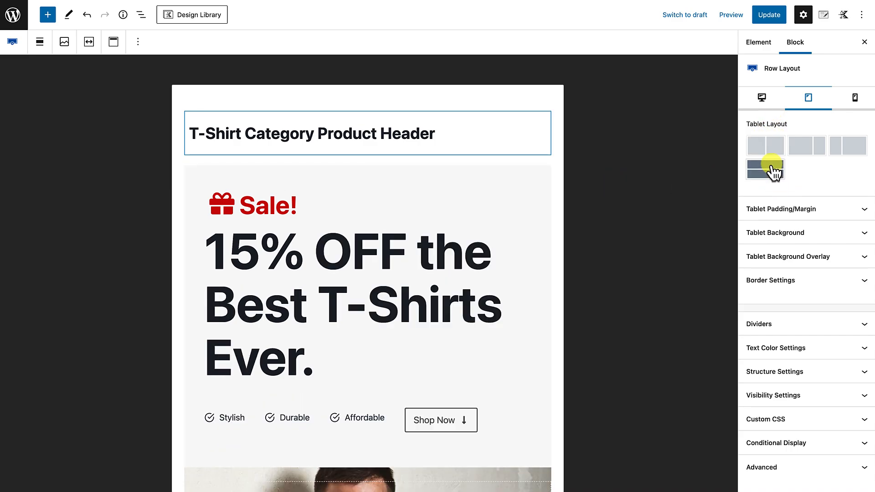
scroll(445, 347, down, 3)
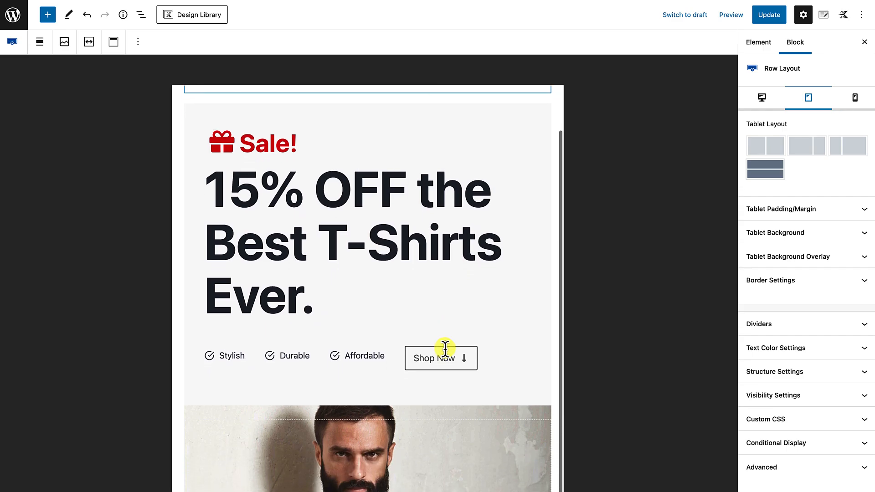
Set the "15% OFF the Best T-Shirts Ever." heading's tablet font size to 80 px and line height to 86 px.
scroll(444, 349, down, 7)
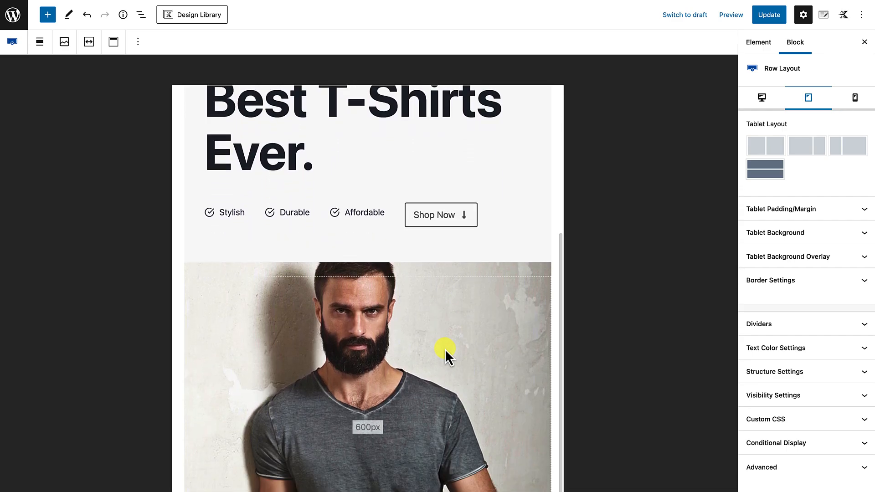
scroll(445, 349, down, 6)
scroll(445, 348, up, 10)
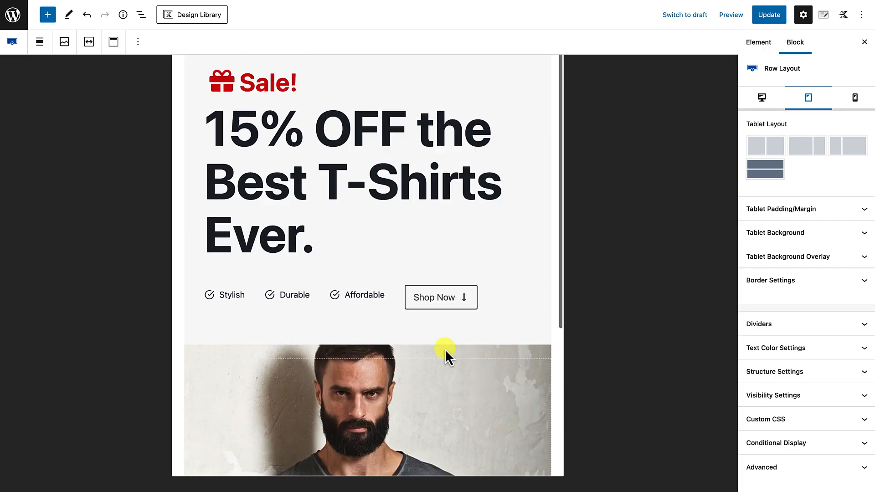
scroll(445, 349, up, 3)
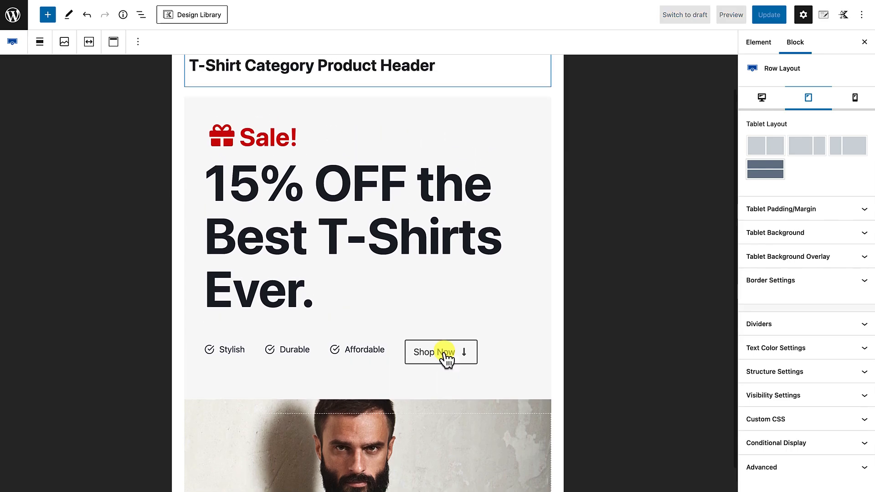
scroll(445, 358, up, 1)
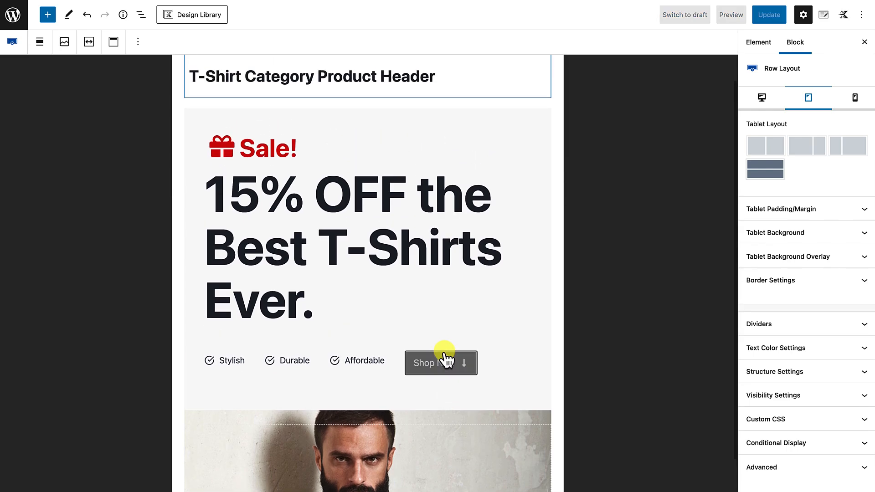
click(390, 201)
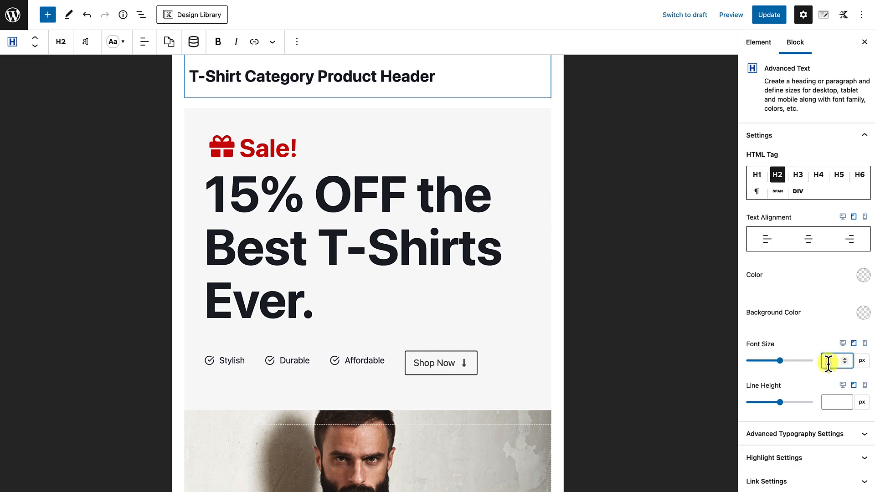
text(80)
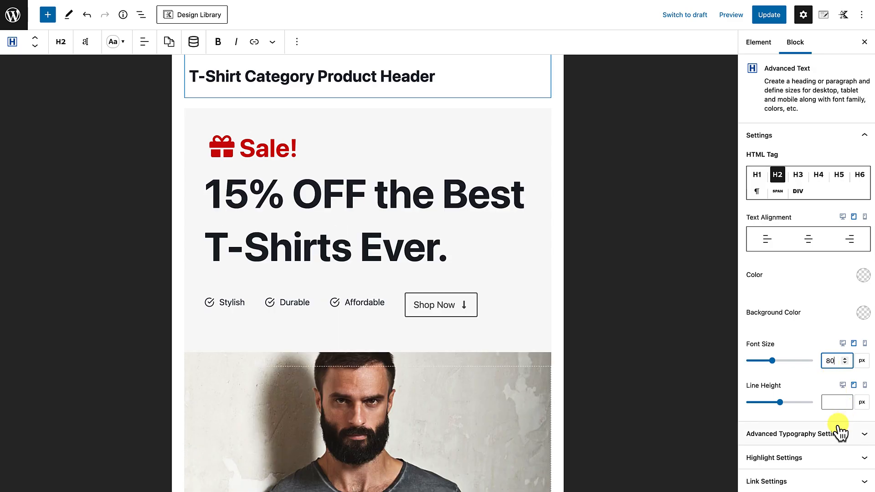
click(832, 403)
text(86)
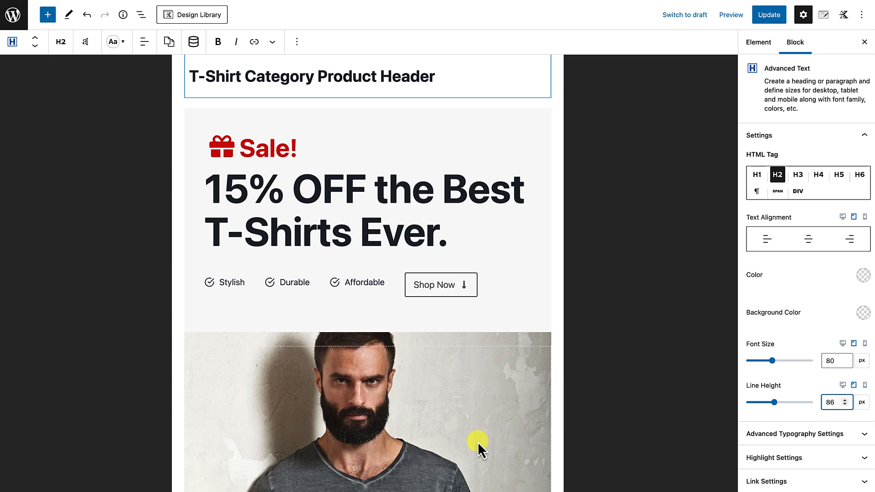
Review the header in the tablet view, and switch the Row Layout to its mobile view to check the stacked content.
scroll(503, 324, down, 5)
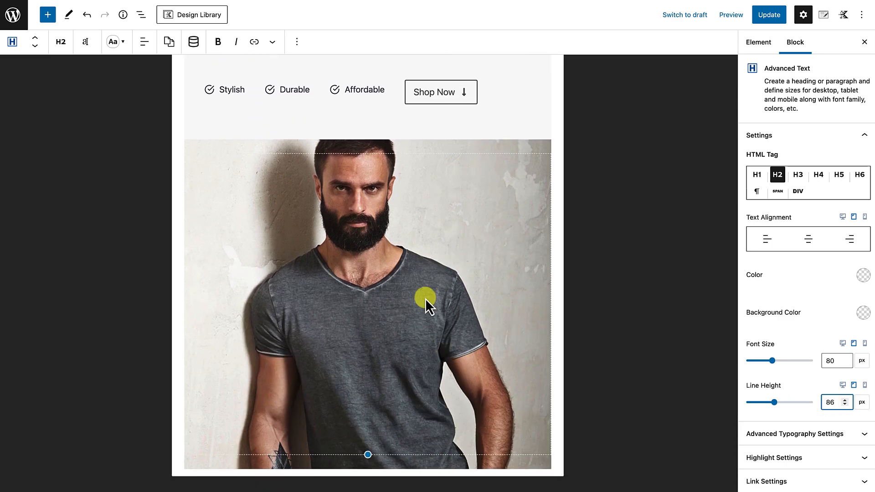
scroll(425, 346, up, 3)
scroll(440, 419, down, 3)
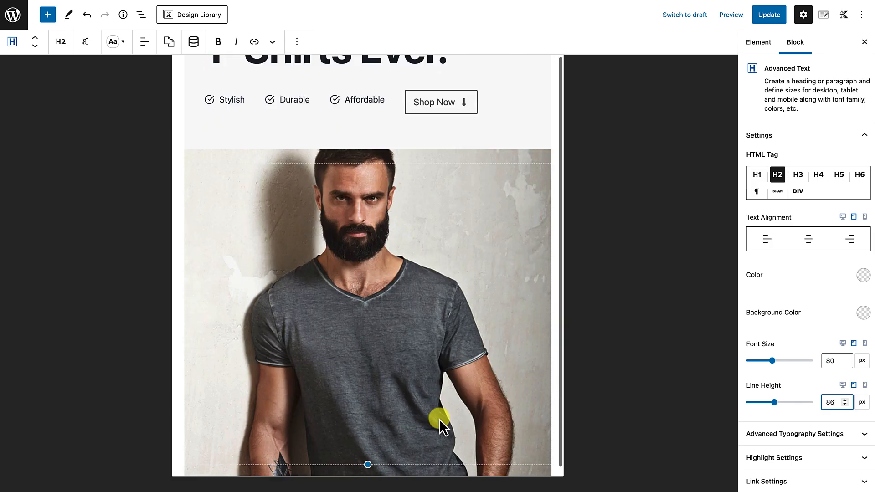
scroll(441, 403, up, 3)
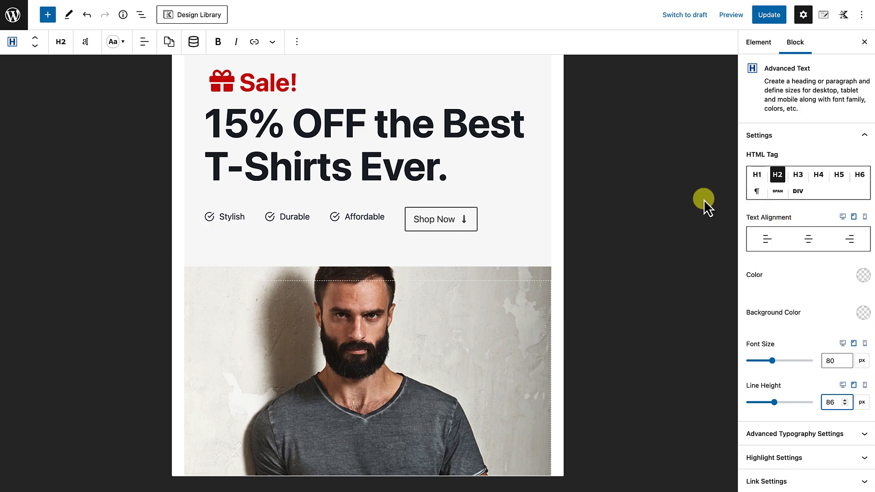
click(546, 232)
click(547, 257)
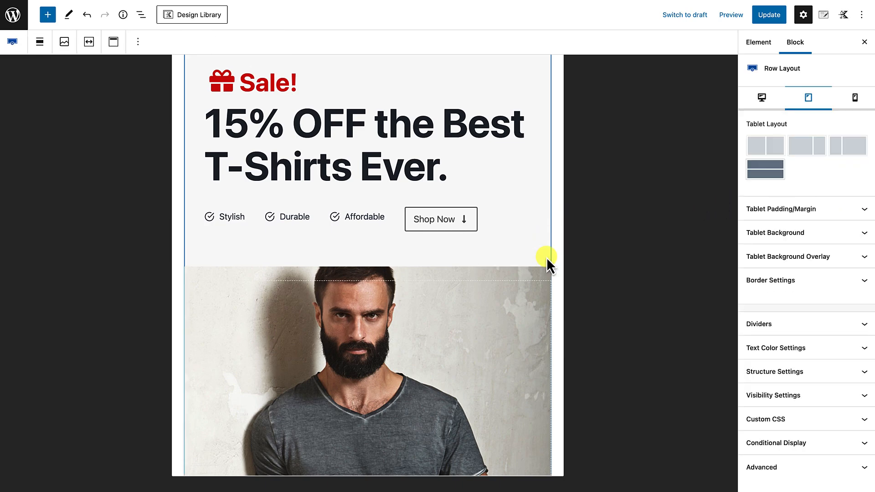
scroll(546, 257, up, 3)
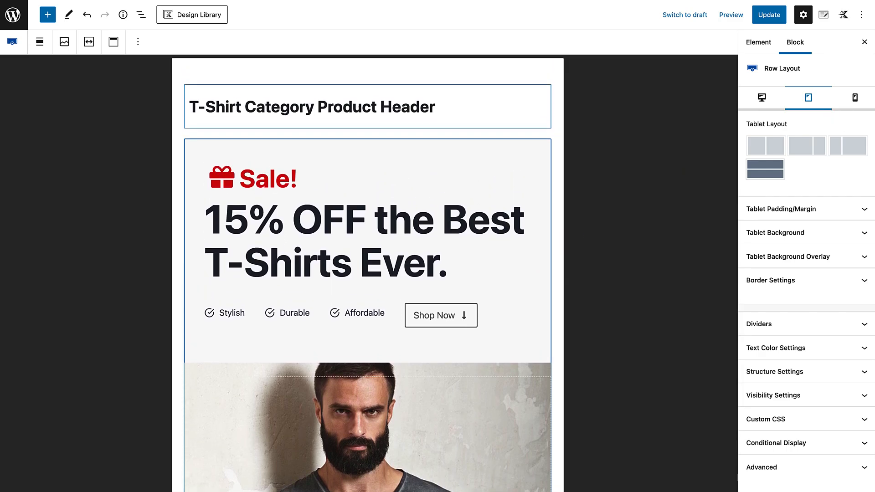
click(856, 100)
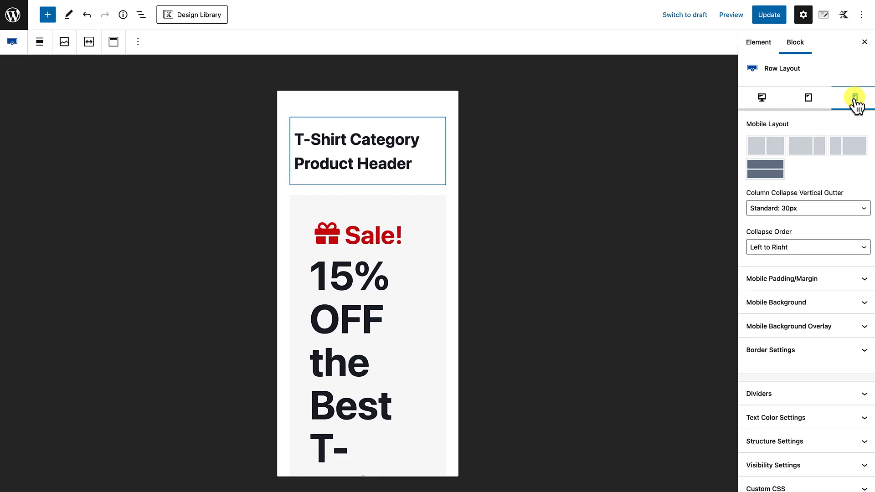
scroll(353, 353, down, 3)
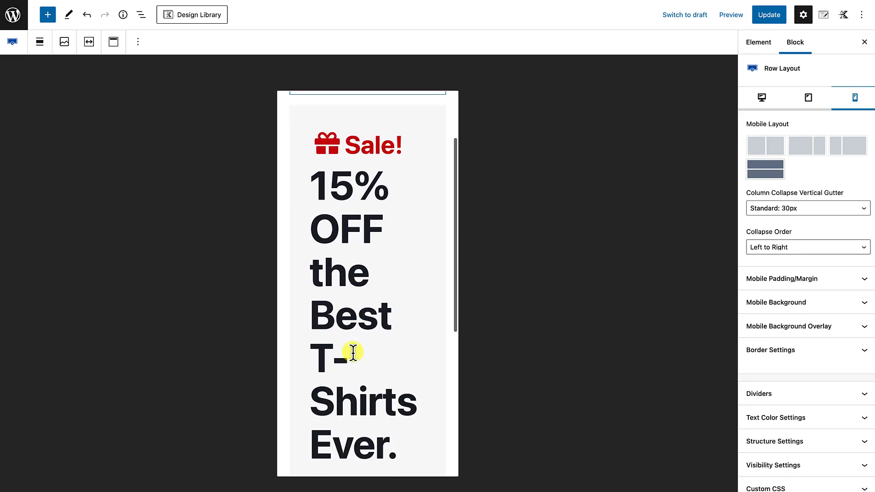
scroll(352, 352, down, 5)
scroll(353, 352, up, 6)
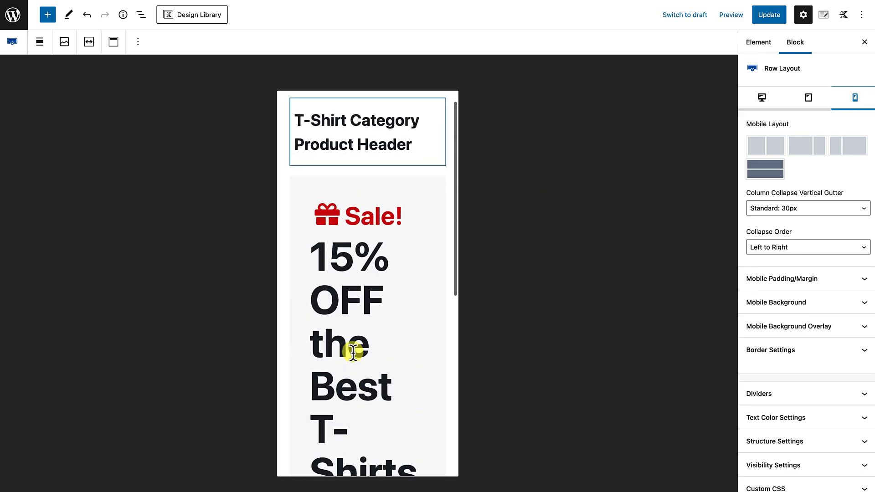
scroll(353, 352, up, 1)
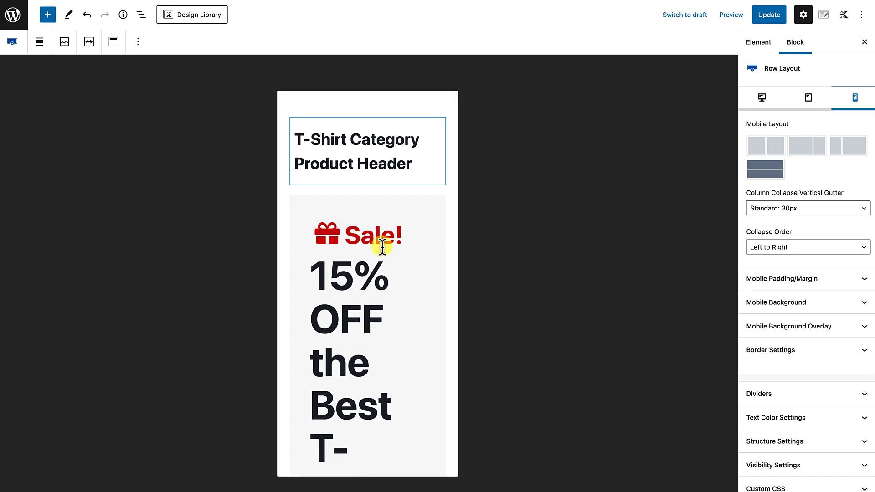
Open the mobile media settings of the "Sale!" Info Box and set its gift icon size to 25.
click(381, 233)
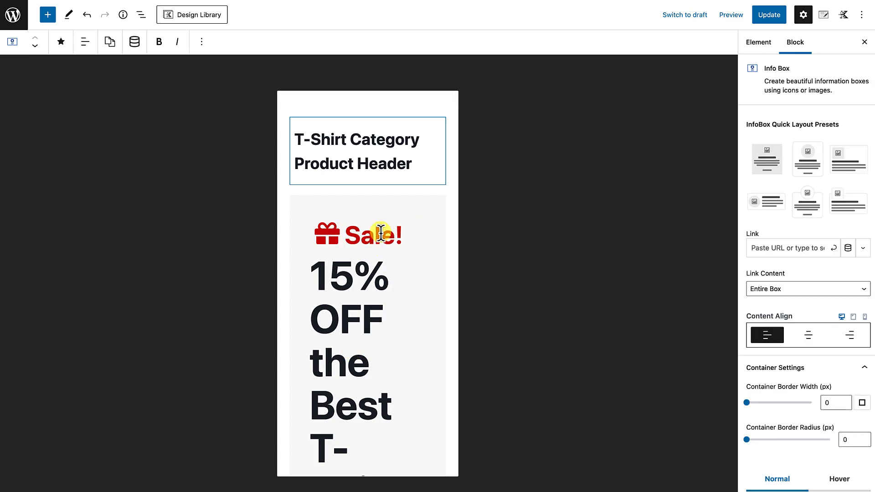
click(348, 235)
click(329, 236)
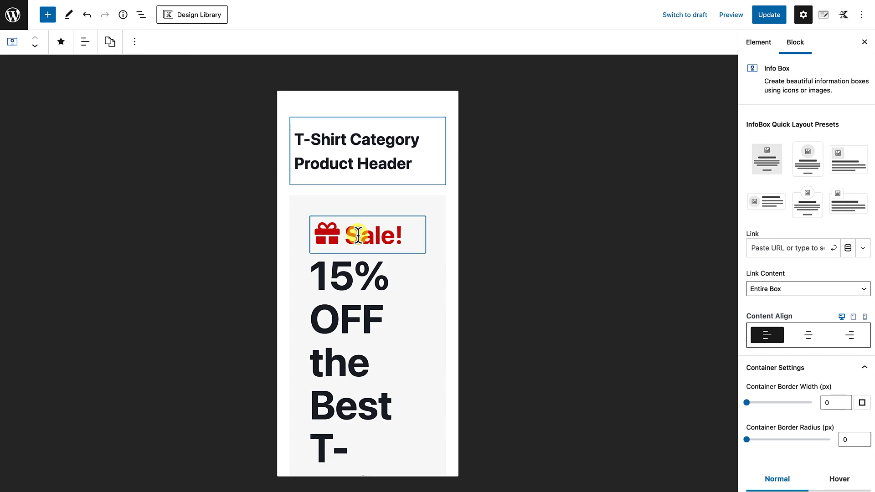
click(343, 234)
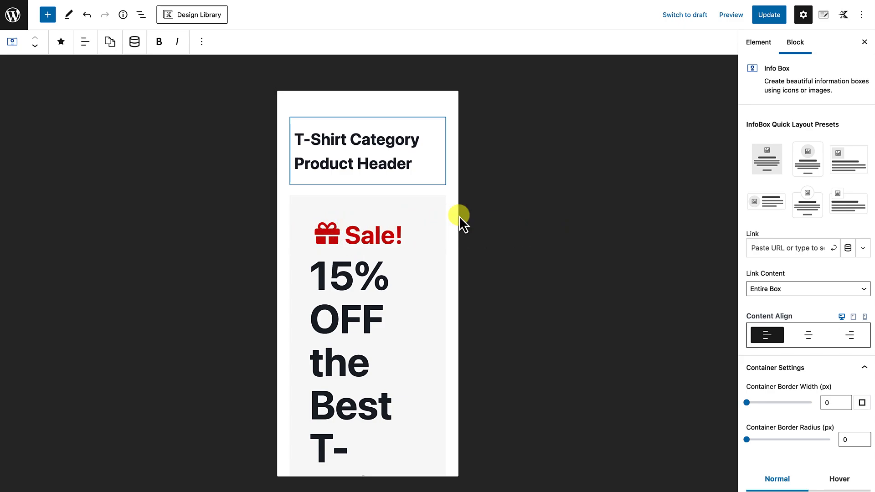
scroll(800, 305, down, 1)
scroll(800, 304, down, 10)
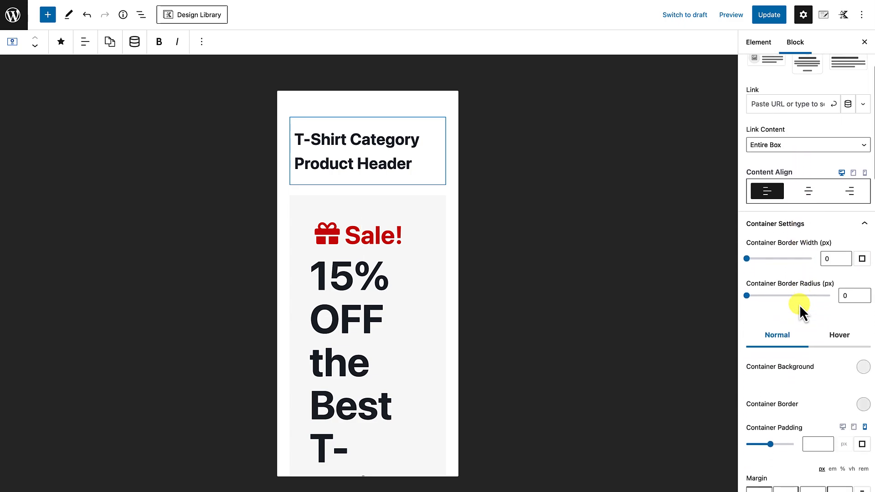
scroll(800, 305, down, 3)
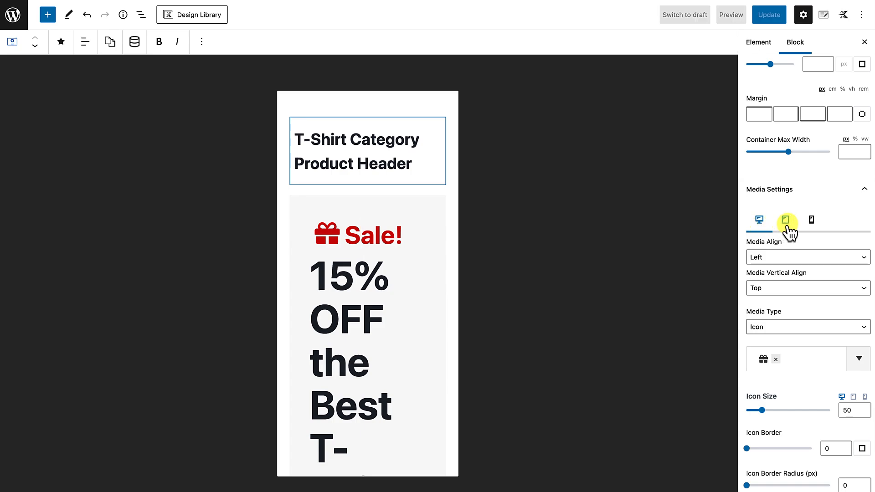
click(813, 223)
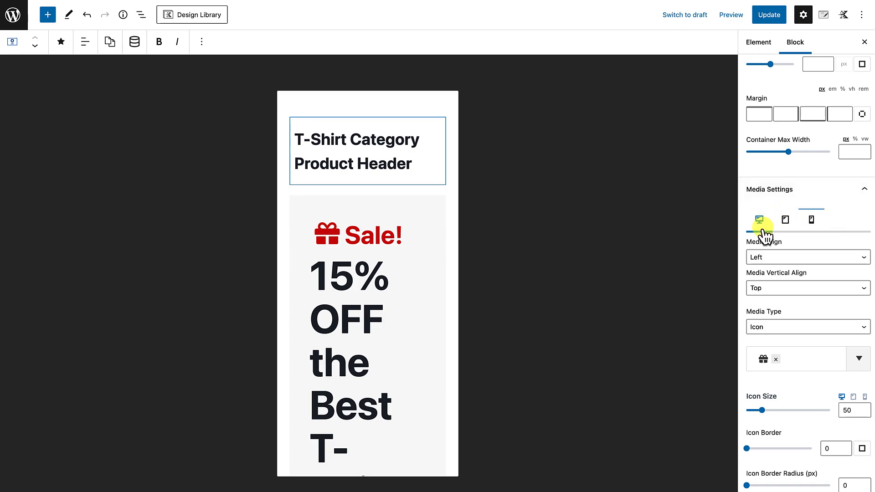
click(812, 223)
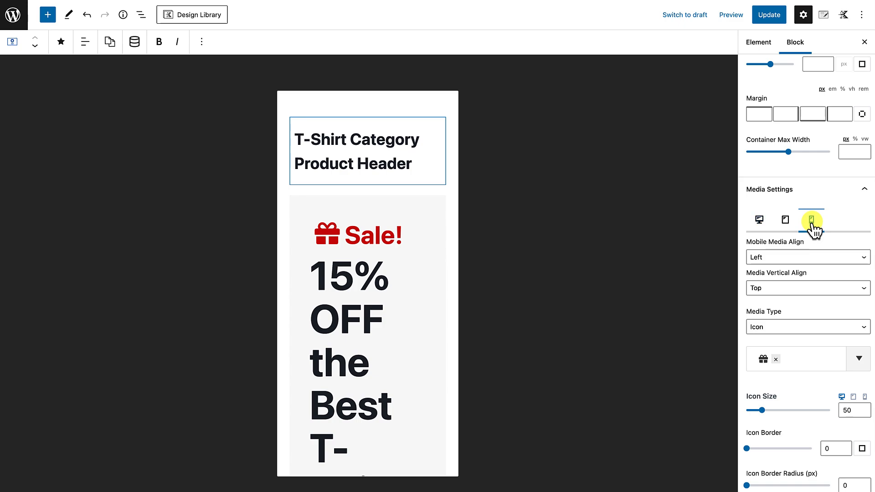
scroll(794, 302, down, 5)
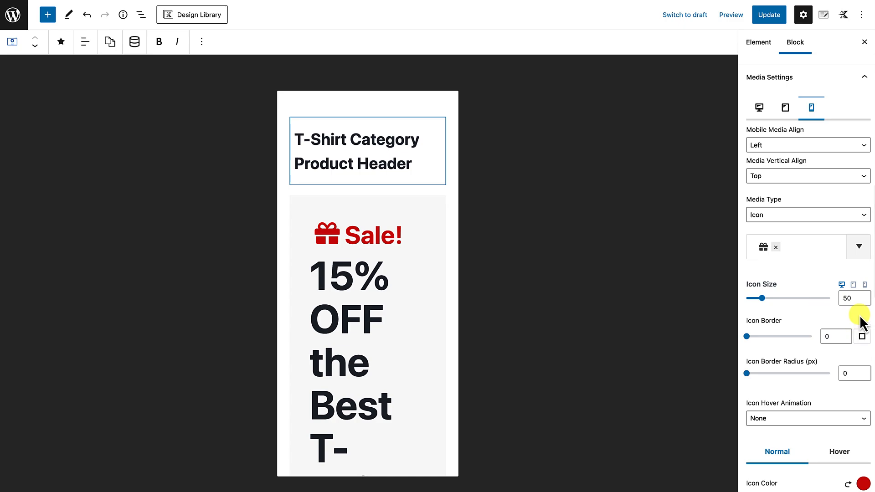
drag(851, 300, 840, 300)
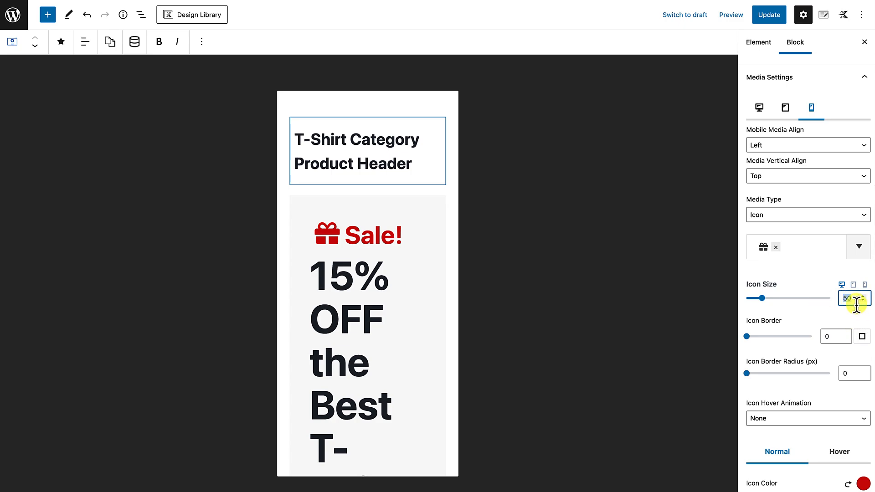
text(25)
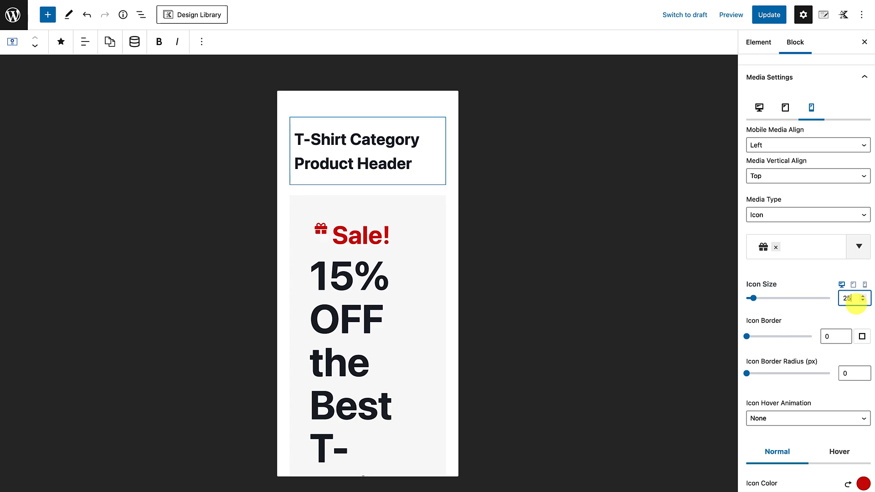
Set the mobile font size of the "Sale!" Info Box title to 25 px.
scroll(802, 393, down, 3)
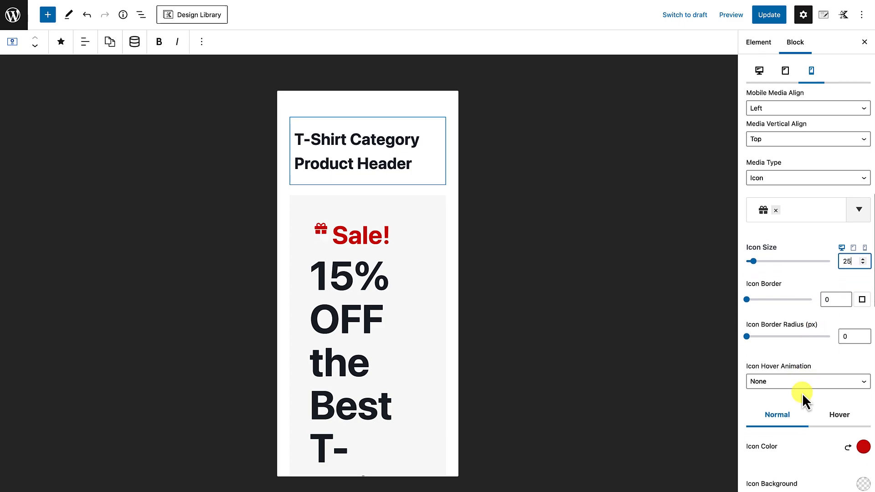
scroll(803, 393, down, 5)
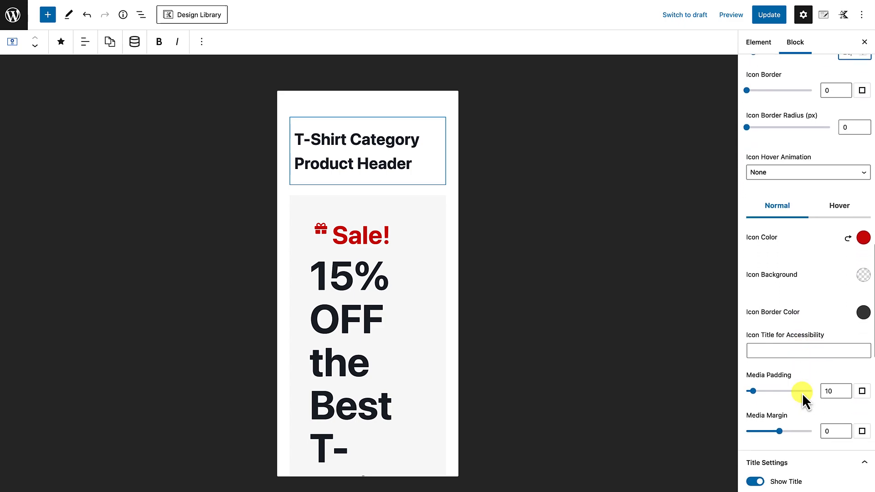
scroll(802, 393, down, 5)
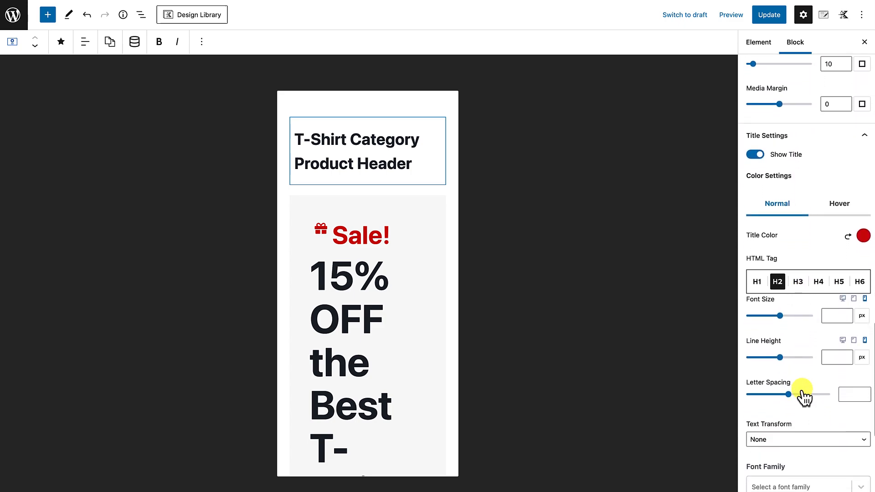
scroll(782, 294, down, 1)
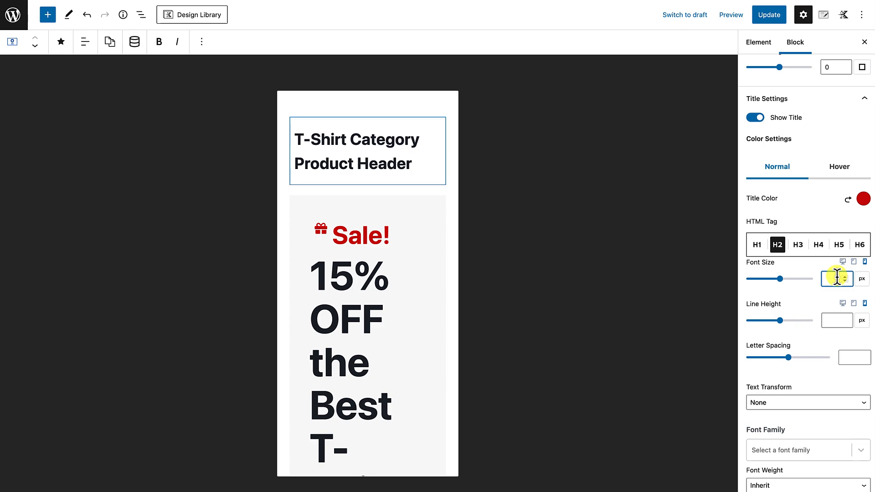
text(25)
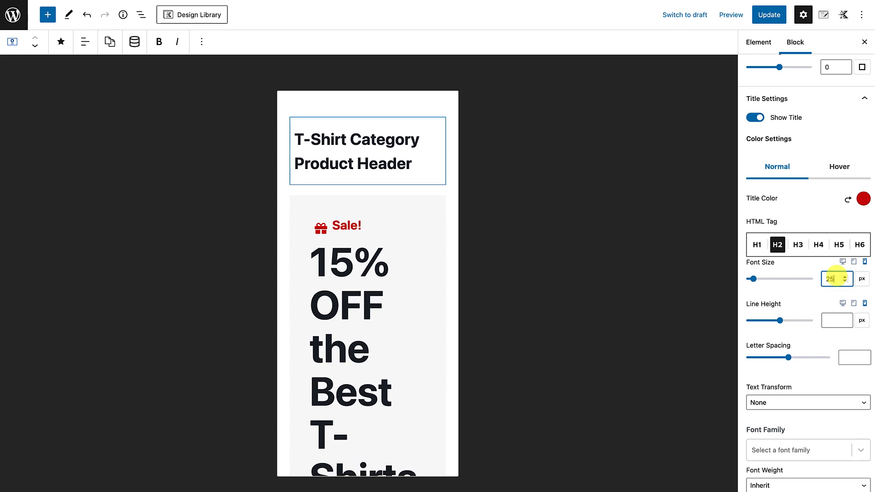
click(809, 303)
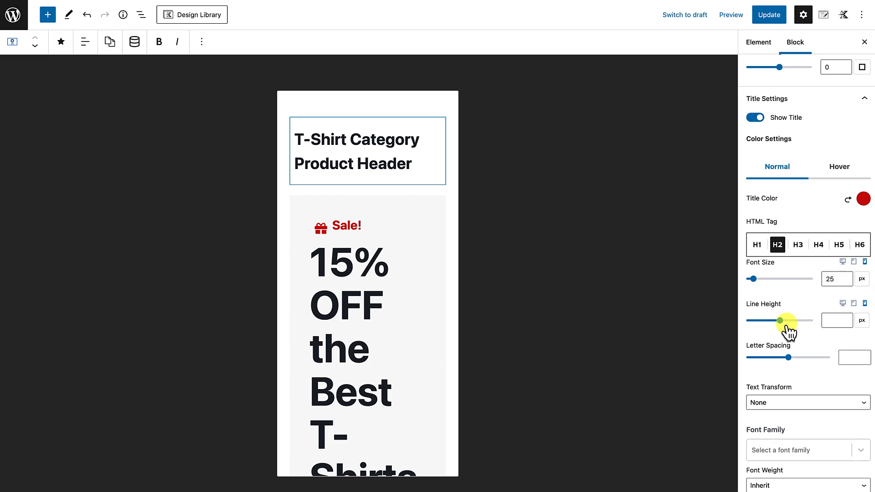
Set the mobile font size of the "15% OFF the Best T-Shirts Ever." heading to 32 px.
click(336, 264)
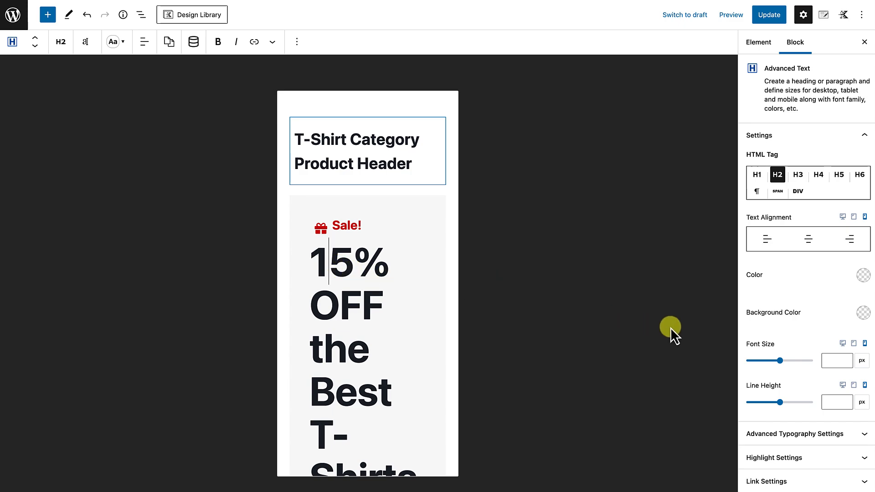
scroll(815, 367, down, 3)
click(829, 276)
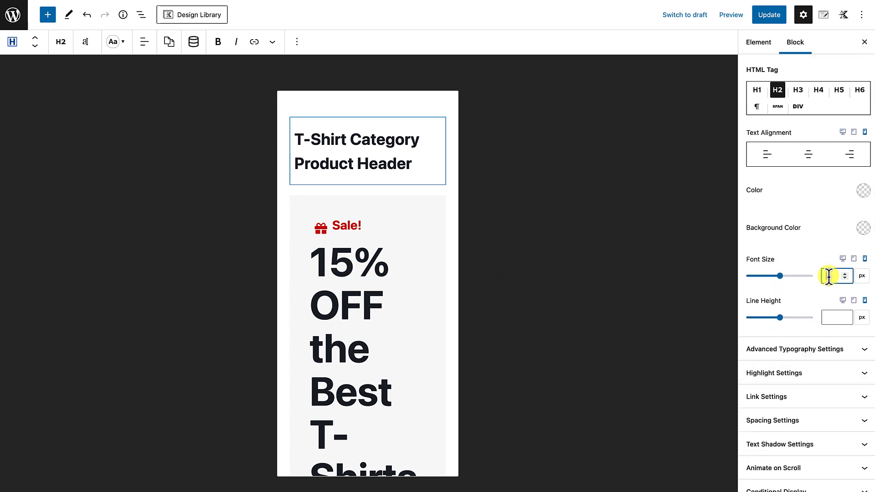
text(32)
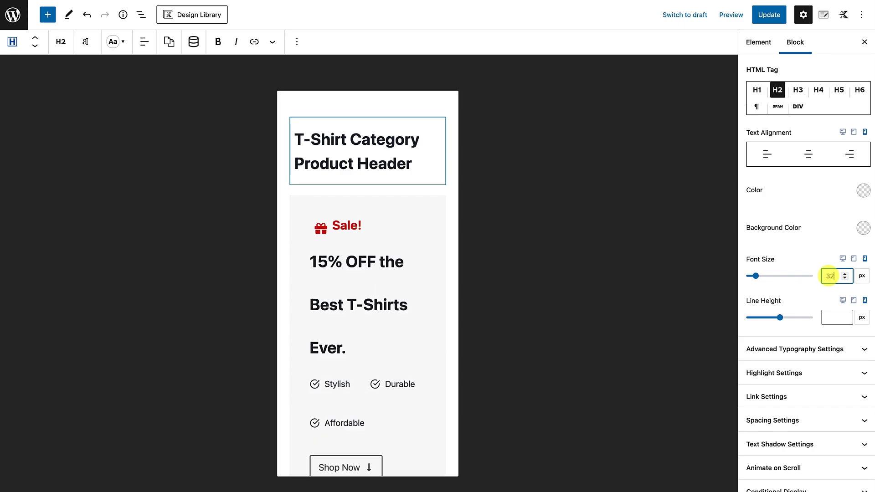
Set the mobile line height of the "15% OFF the Best T-Shirts Ever." heading to 38 px.
click(832, 318)
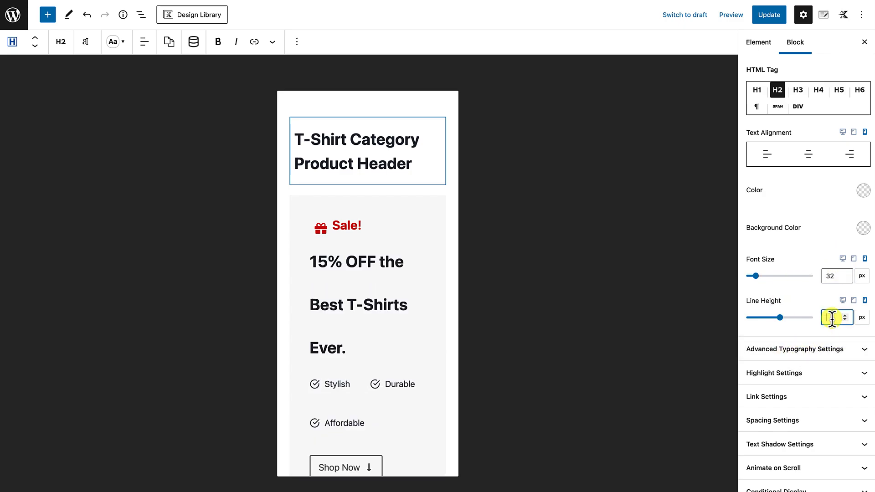
text(38)
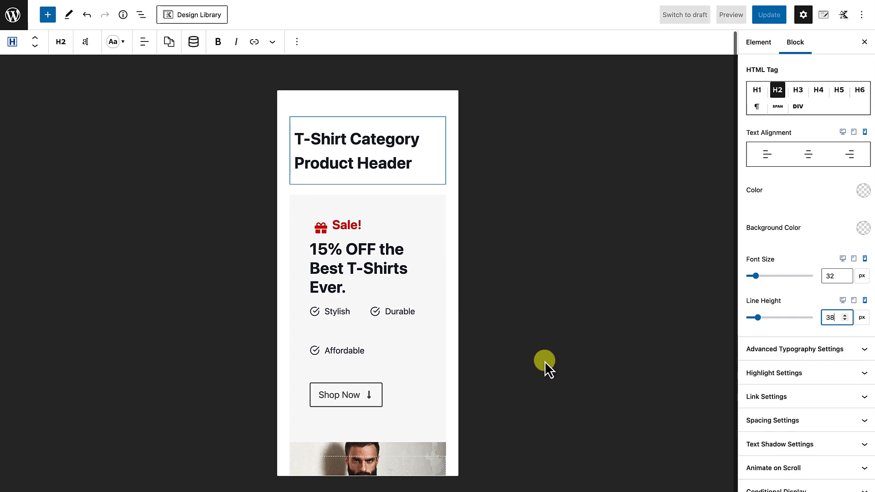
Set the mobile default horizontal block gap of the section holding the icon lists and Shop Now button to 20 px.
scroll(371, 388, down, 3)
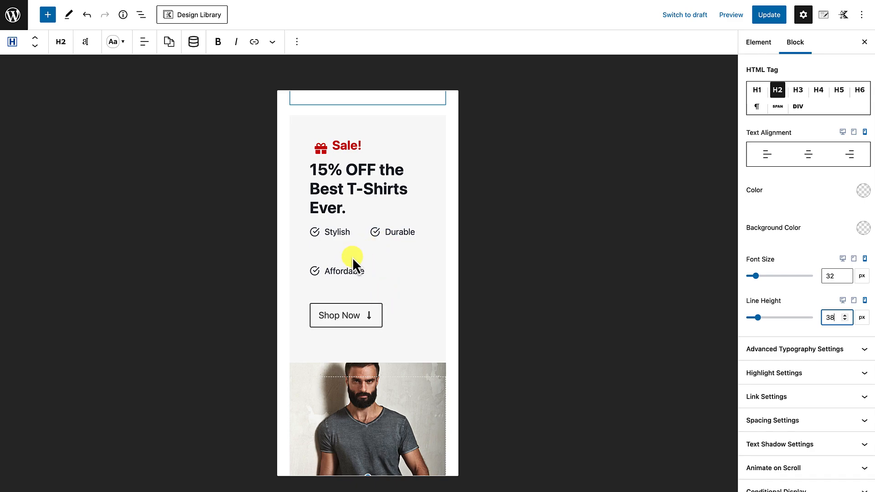
click(404, 270)
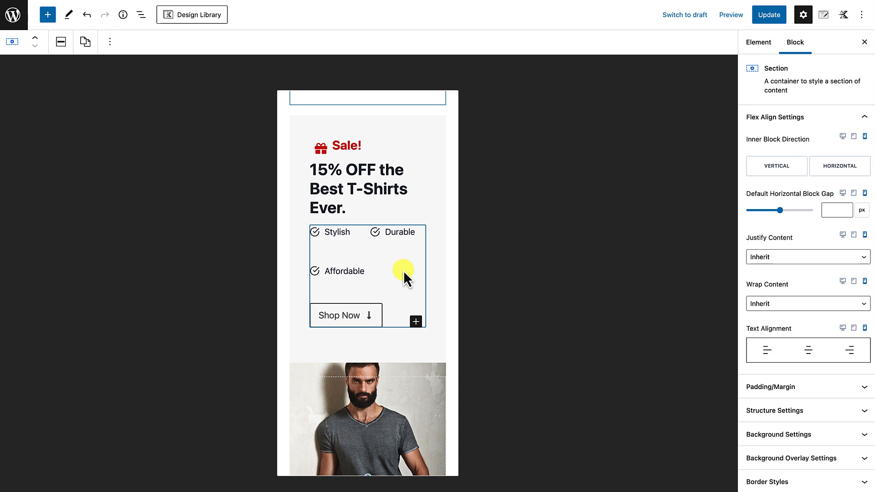
click(830, 212)
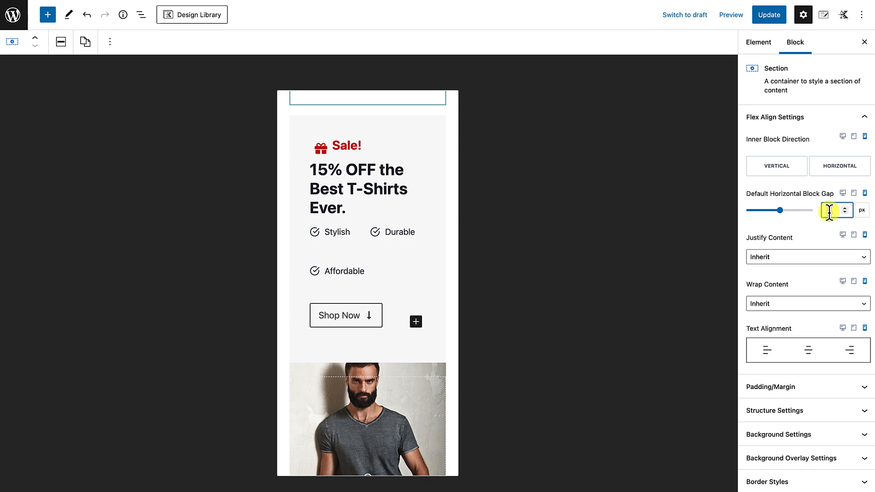
text(20)
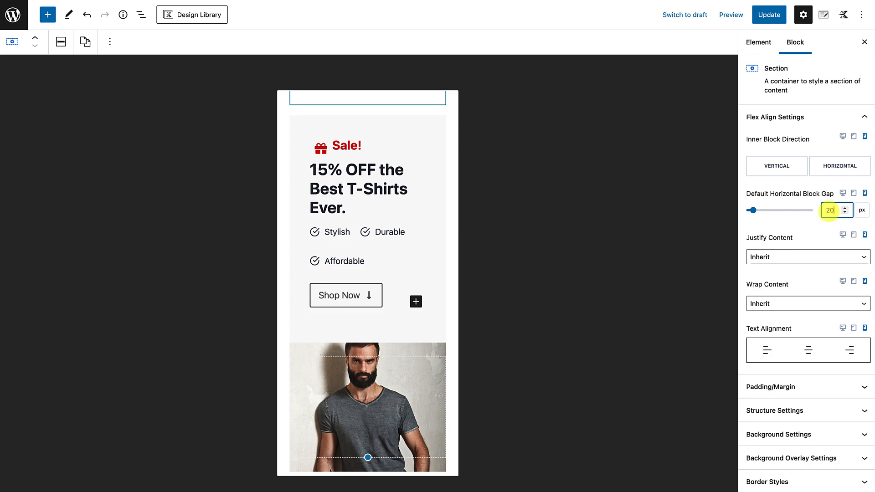
Try a mobile height of 243 px for the spacer over the man's photo, and return it to 200 px.
scroll(375, 365, down, 1)
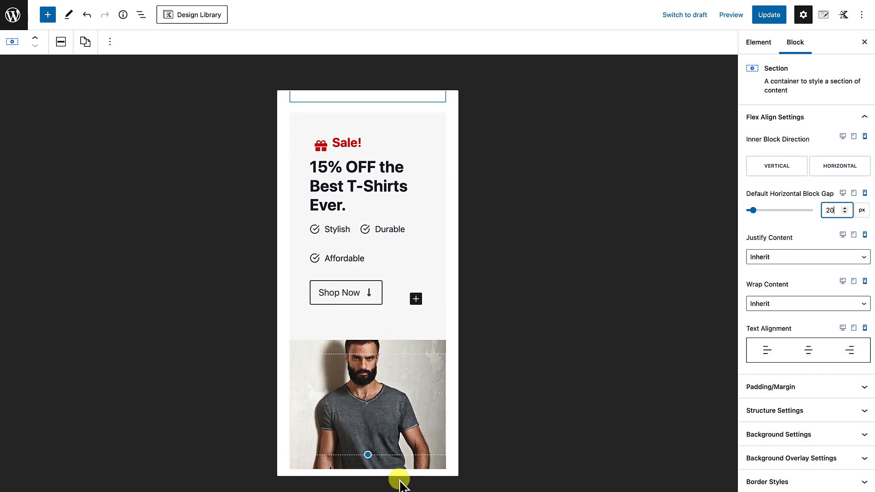
drag(368, 455, 367, 489)
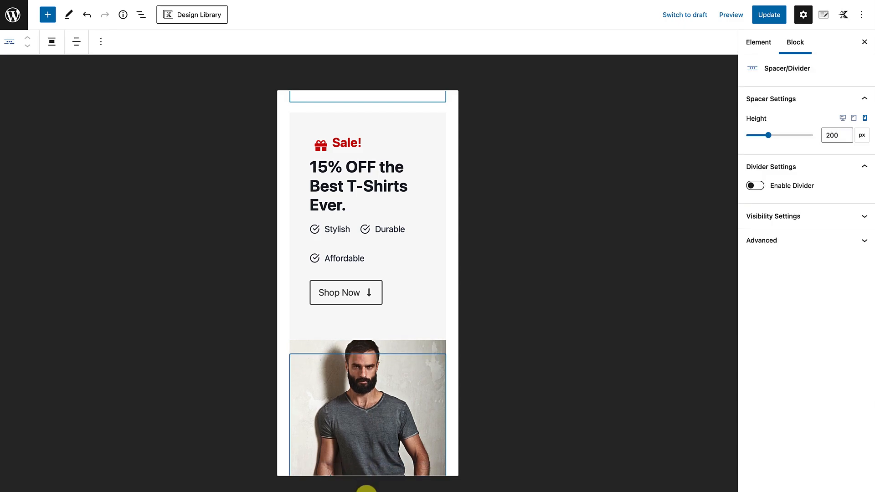
scroll(367, 452, down, 2)
drag(366, 456, 366, 433)
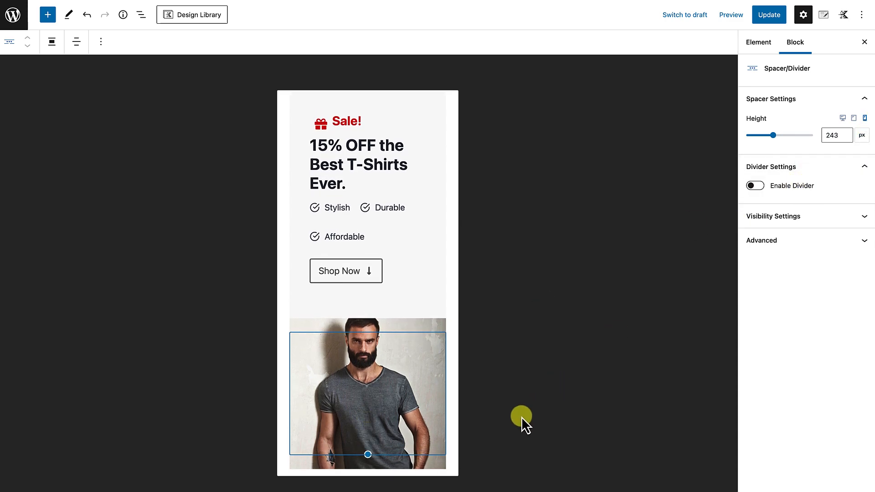
drag(368, 454, 368, 431)
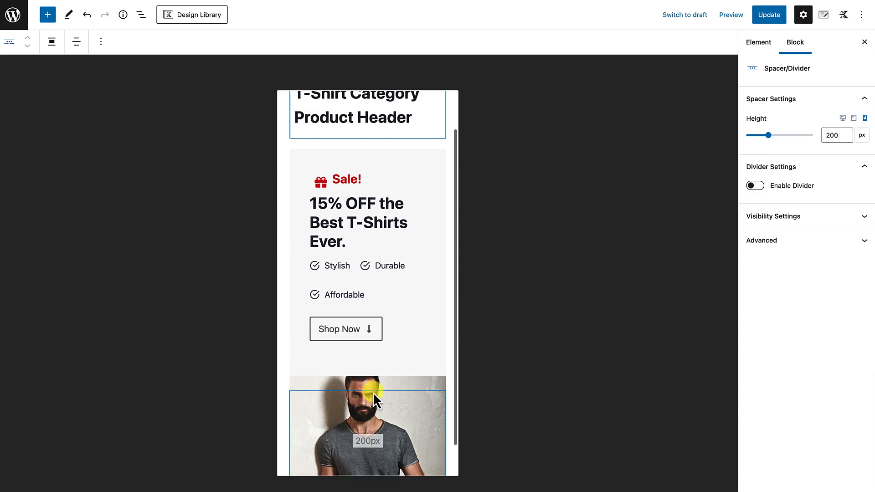
Review the whole header in the mobile view and save the element.
scroll(373, 392, down, 2)
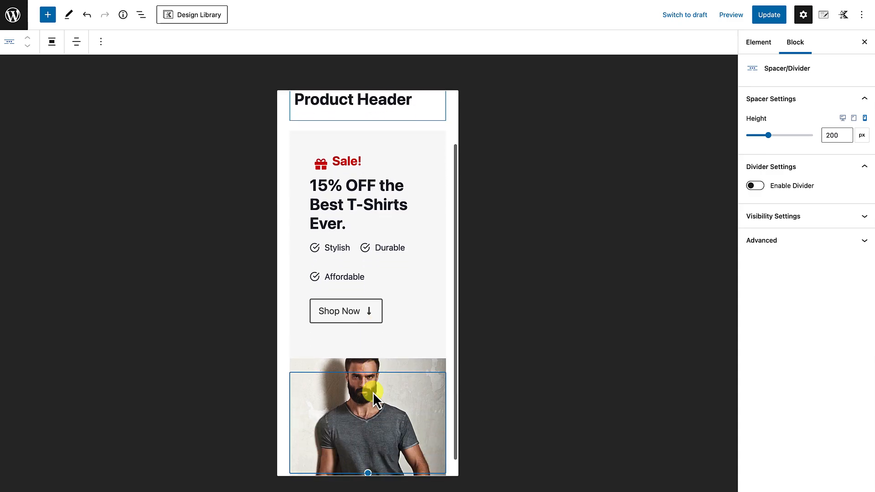
scroll(373, 392, up, 2)
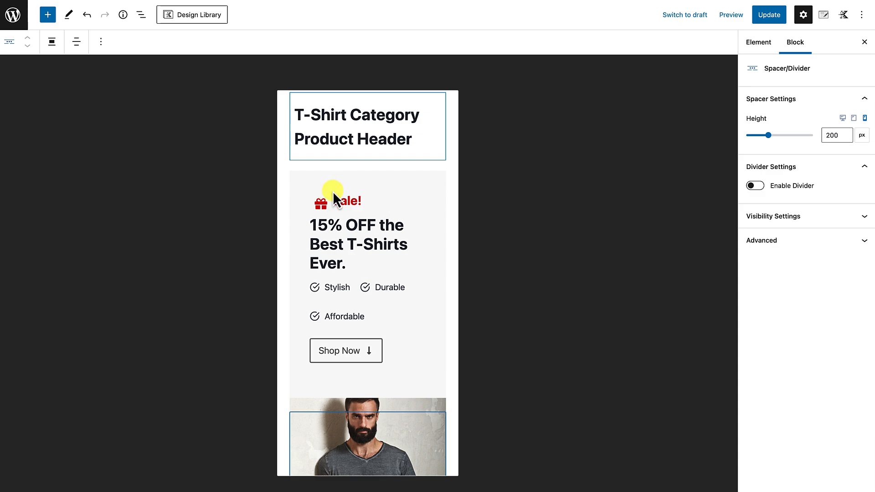
scroll(330, 272, down, 2)
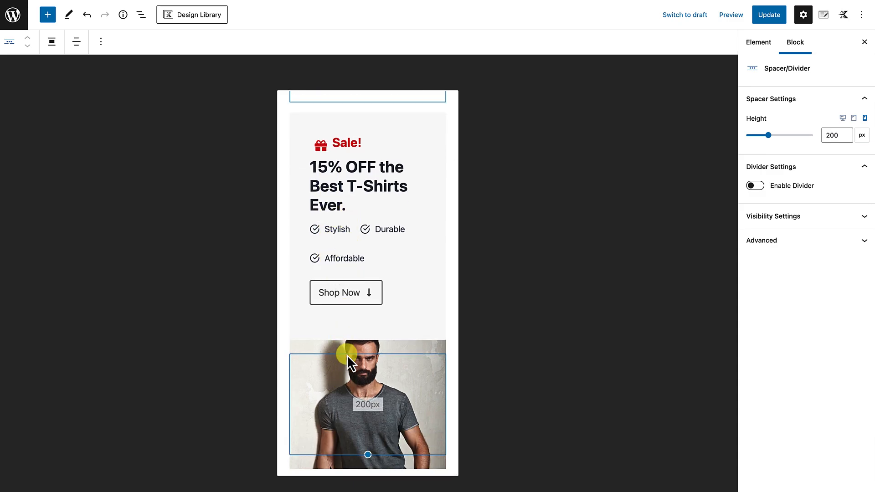
click(771, 20)
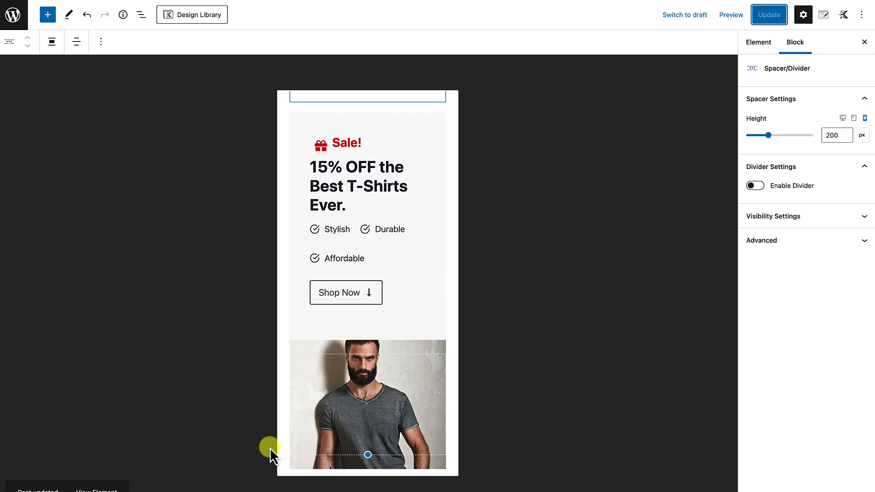
Switch back to the desktop view and set the gift icon size of the "Sale!" Info Box to 50.
click(843, 118)
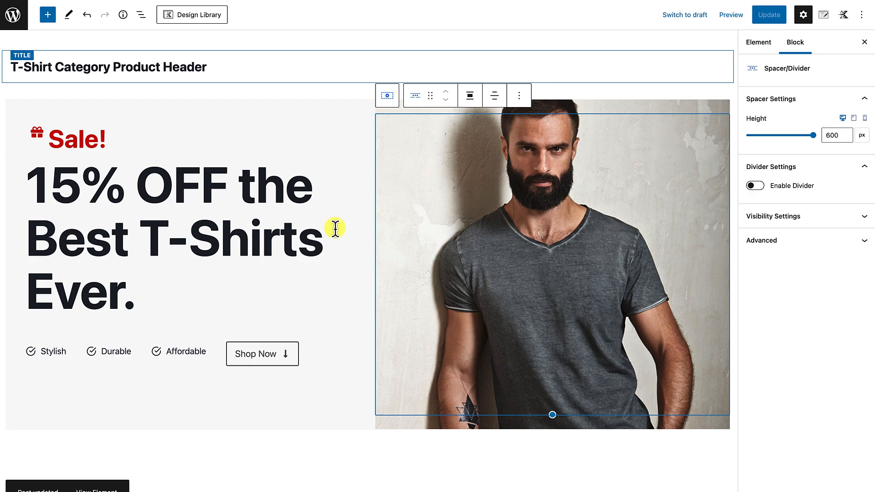
click(70, 138)
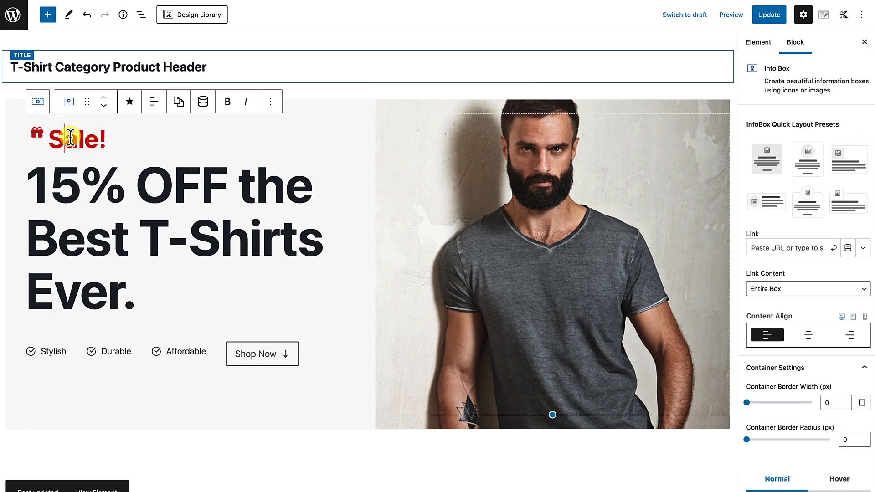
click(41, 136)
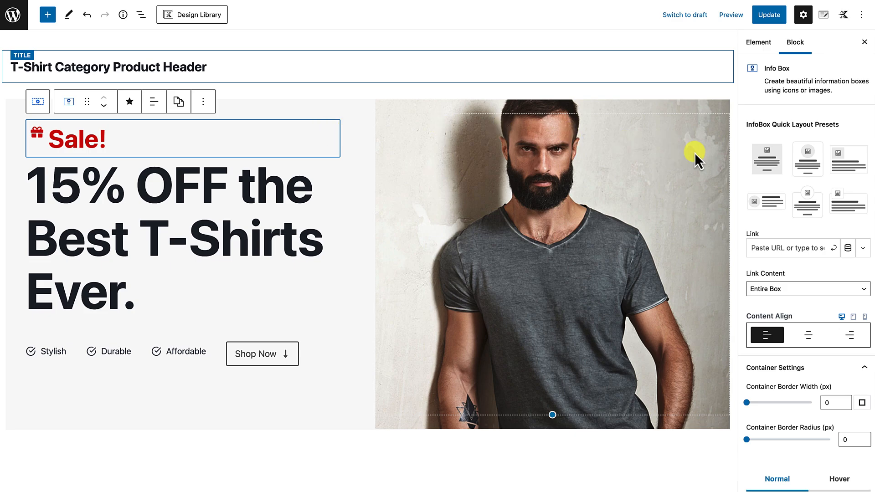
scroll(798, 234, down, 8)
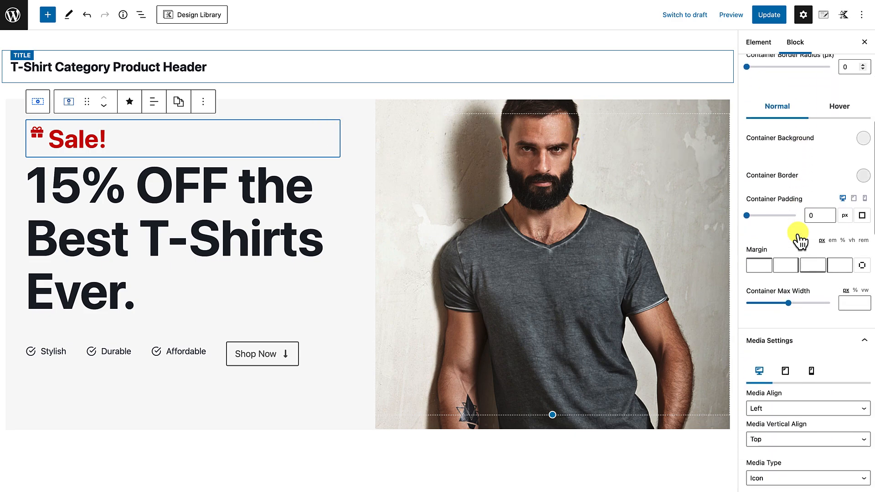
scroll(797, 236, down, 5)
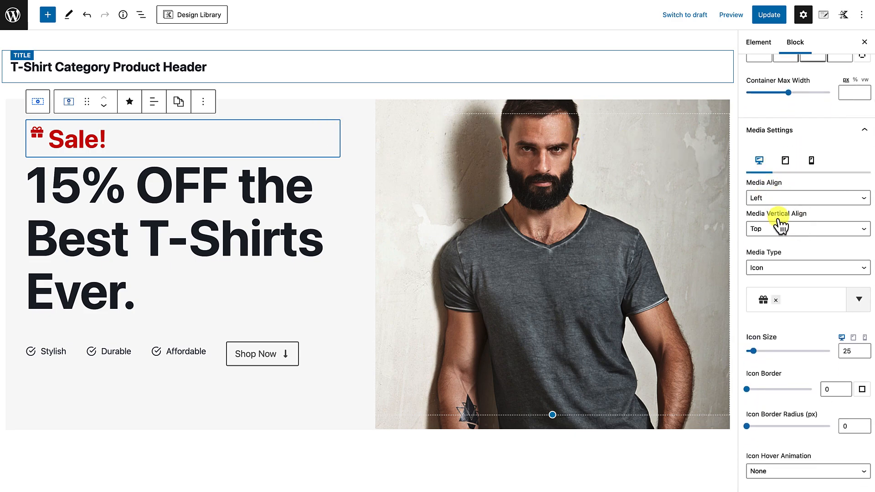
scroll(779, 220, down, 1)
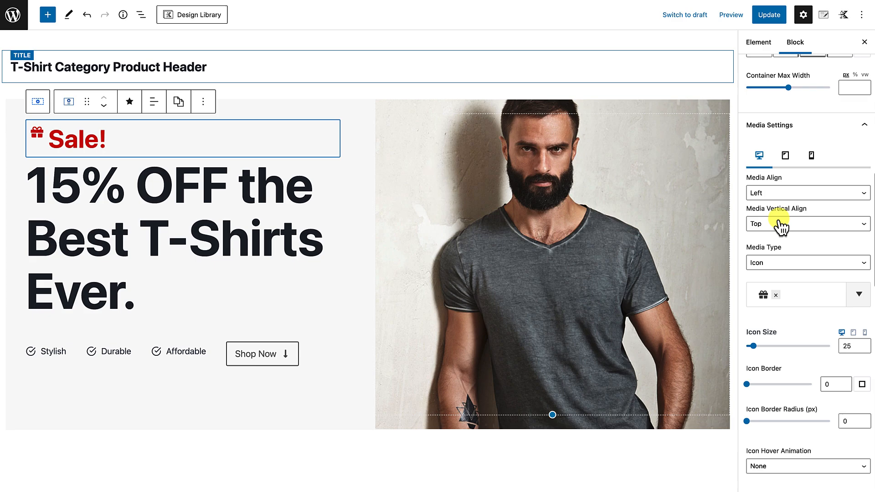
click(841, 346)
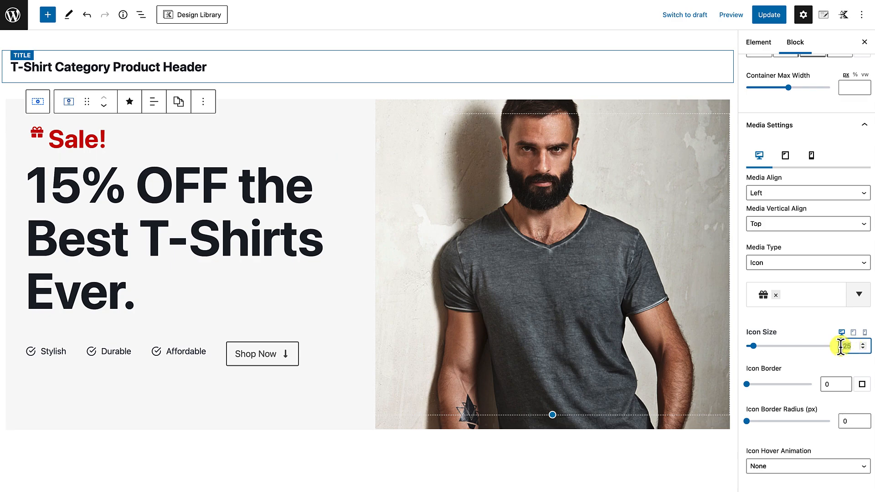
text(50)
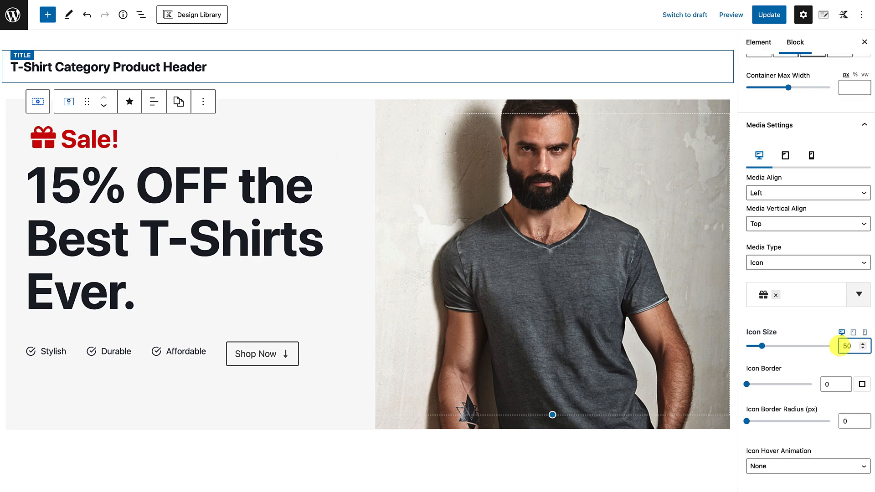
Set the mobile gift icon size of the "Sale!" Info Box to 25 and save the element.
click(865, 333)
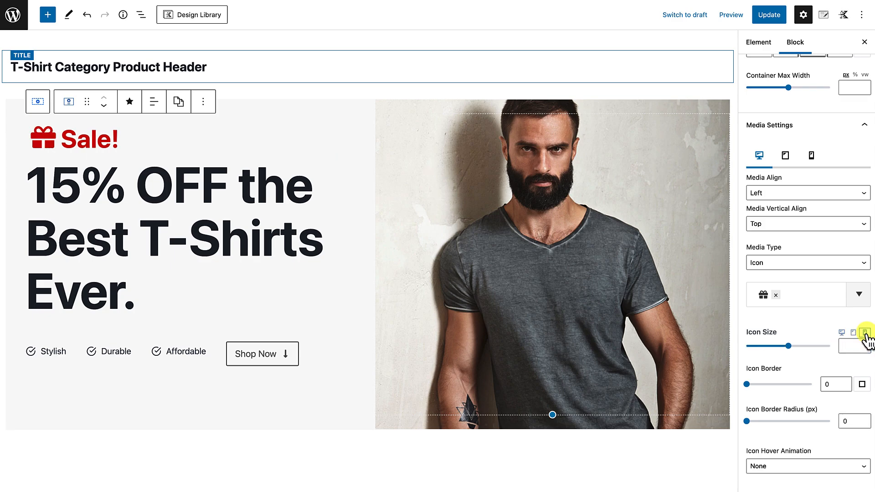
click(846, 346)
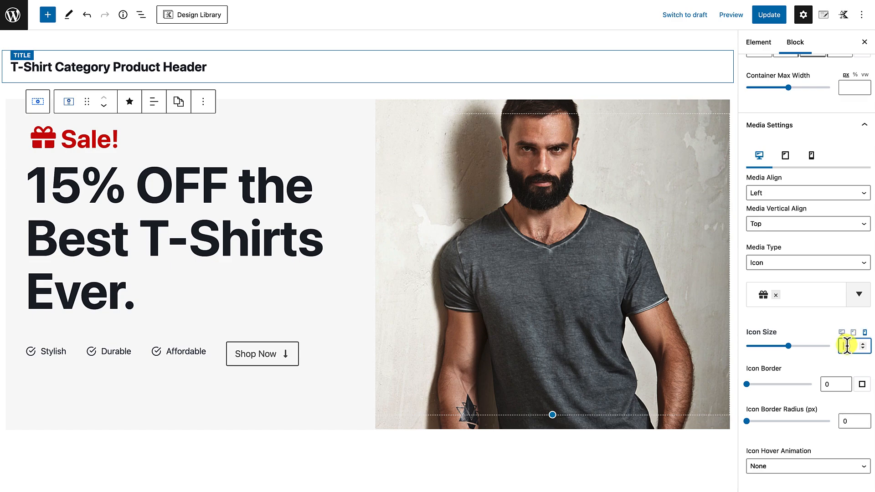
text(25)
click(808, 369)
click(775, 21)
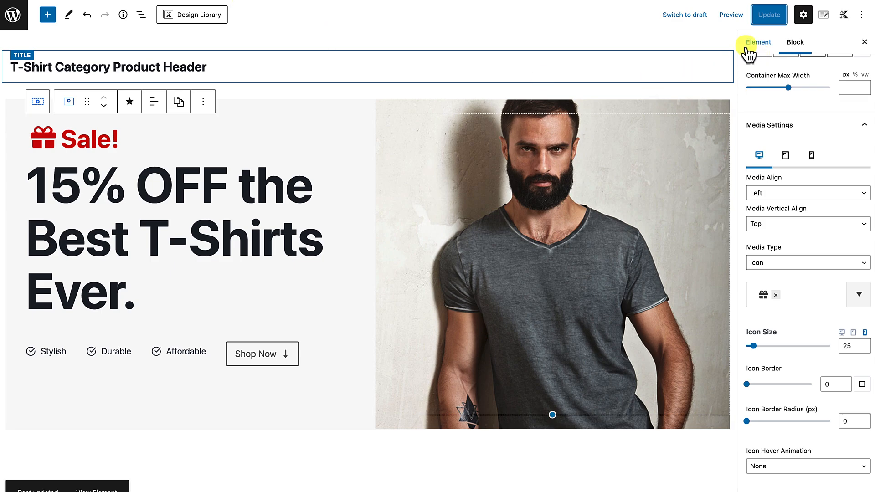
Preview the header in a new browser tab, and use the inspector to check it at iPhone 12 Pro dimensions before closing the inspector.
click(735, 17)
click(665, 108)
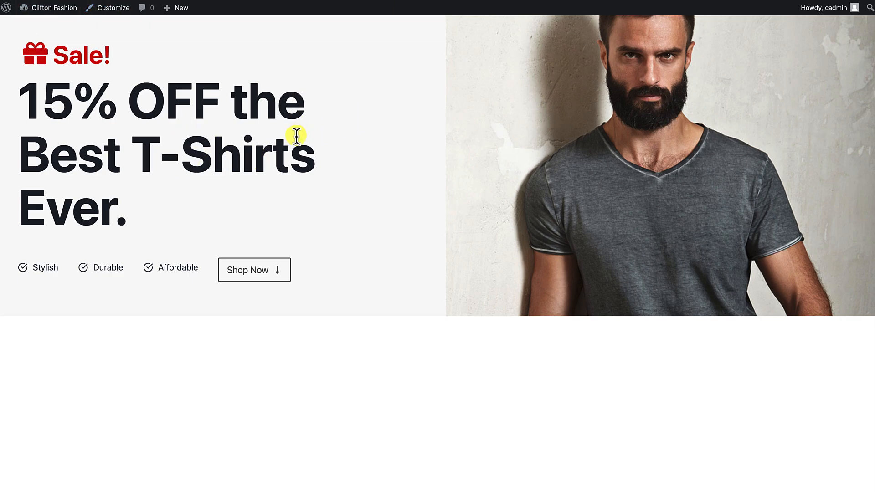
right_click(365, 166)
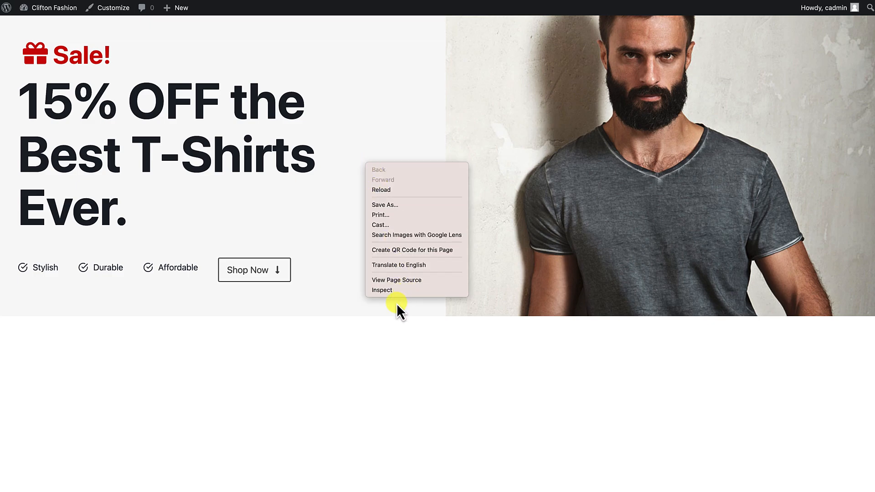
click(386, 293)
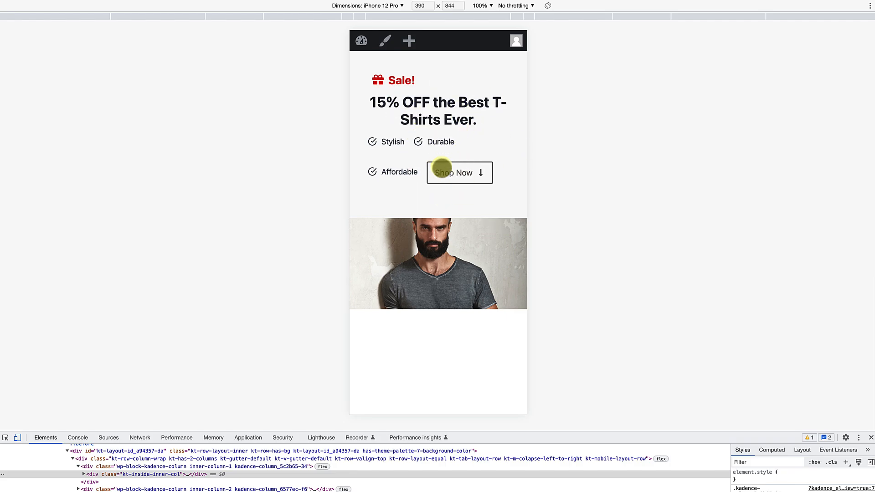
click(871, 438)
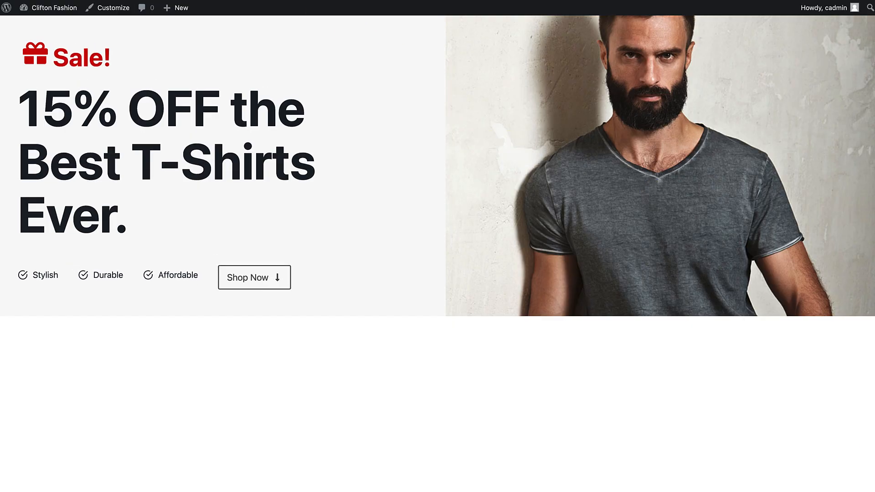
Back in the editor, set the icon list section's desktop Justify Content to Space Evenly, and switch to the tablet view to check it.
click(317, 1)
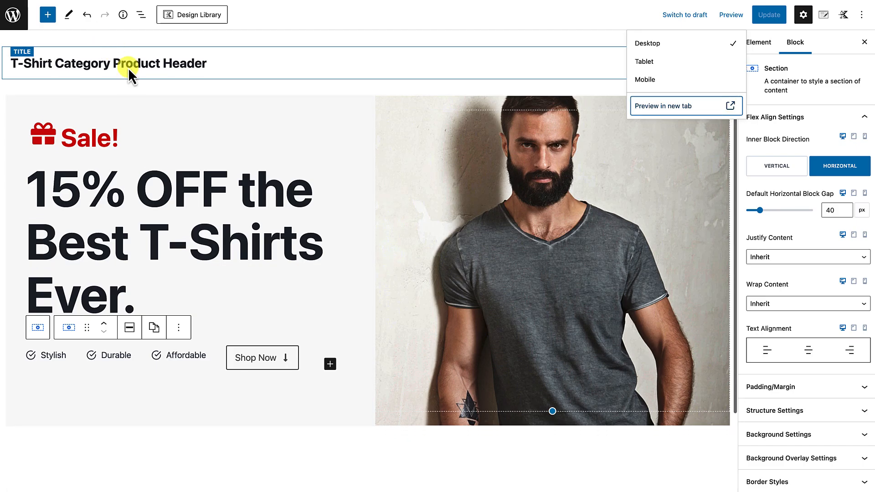
scroll(128, 67, down, 1)
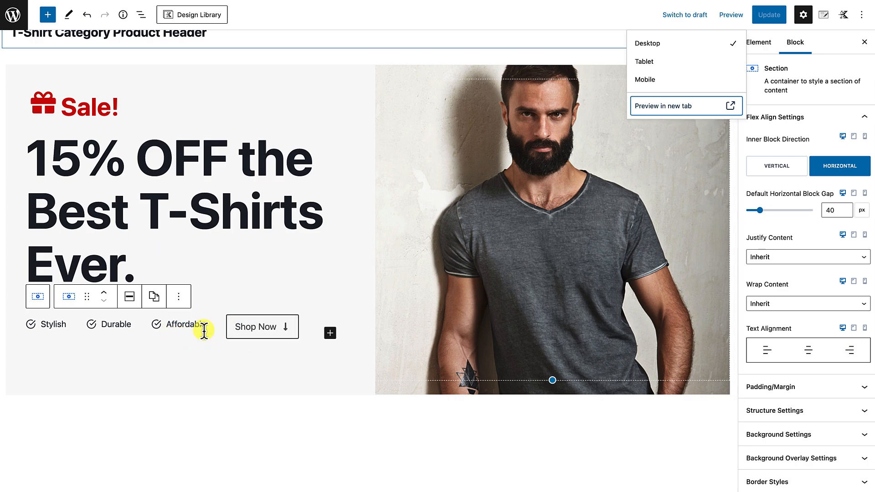
click(138, 339)
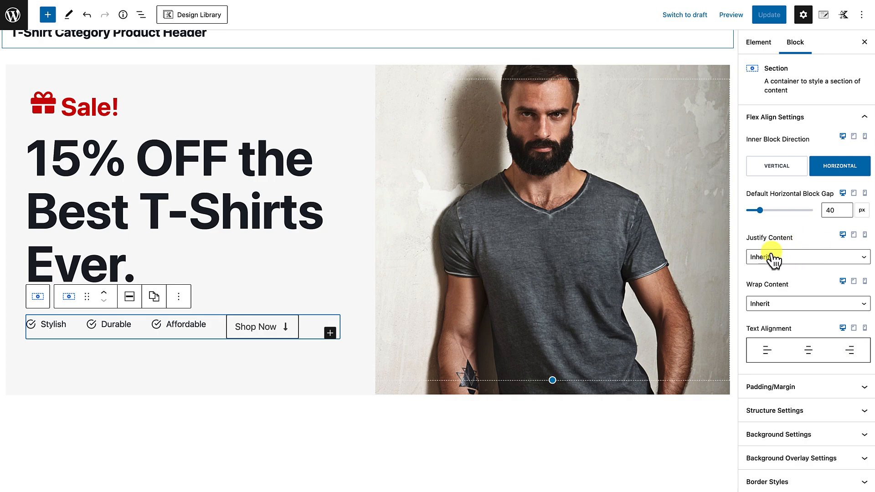
click(798, 258)
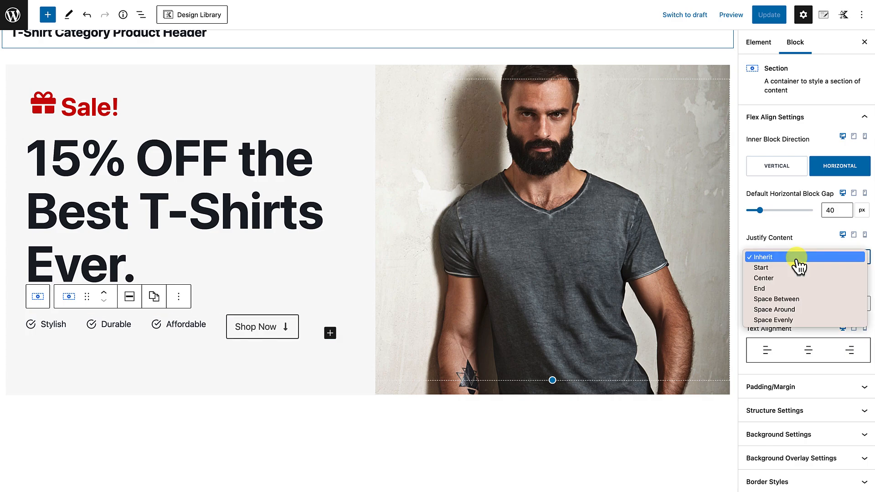
click(784, 321)
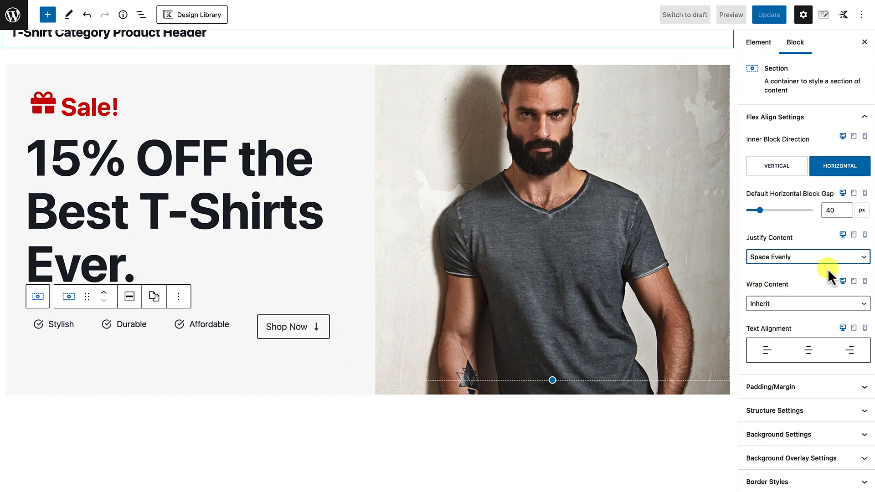
click(854, 236)
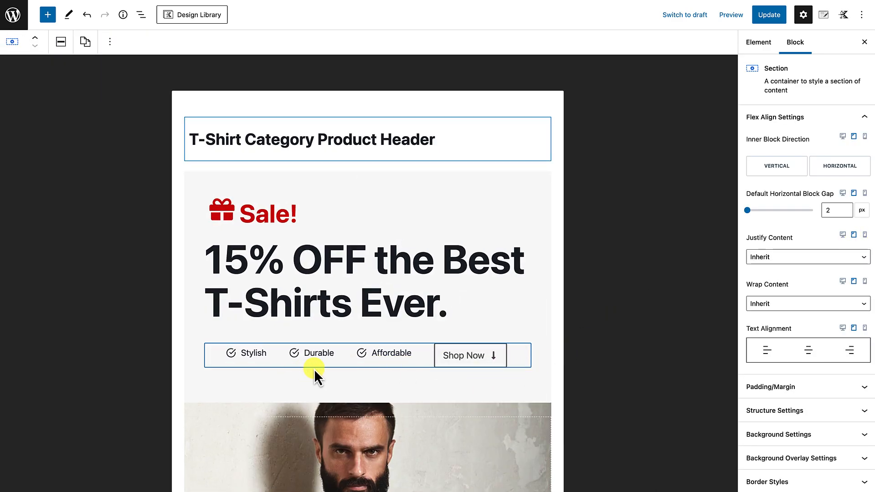
Switch to the mobile view and center the text alignment of the section holding the icon lists and the Shop Now button.
click(865, 236)
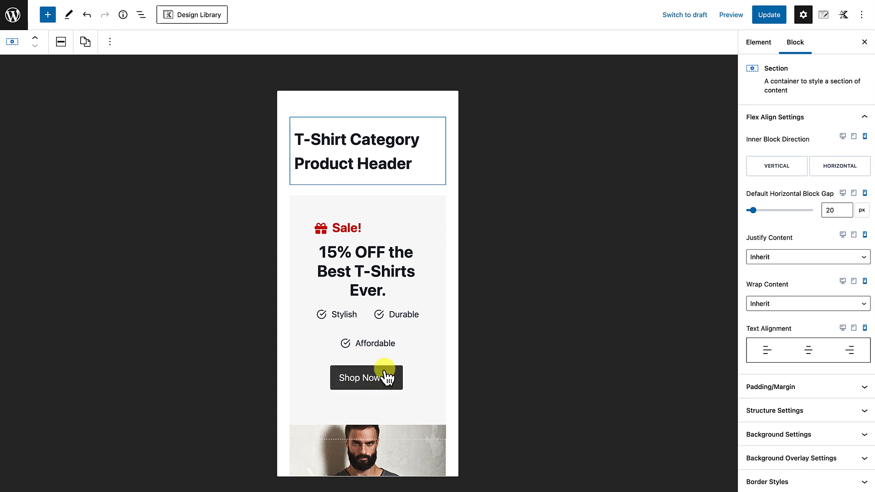
click(385, 275)
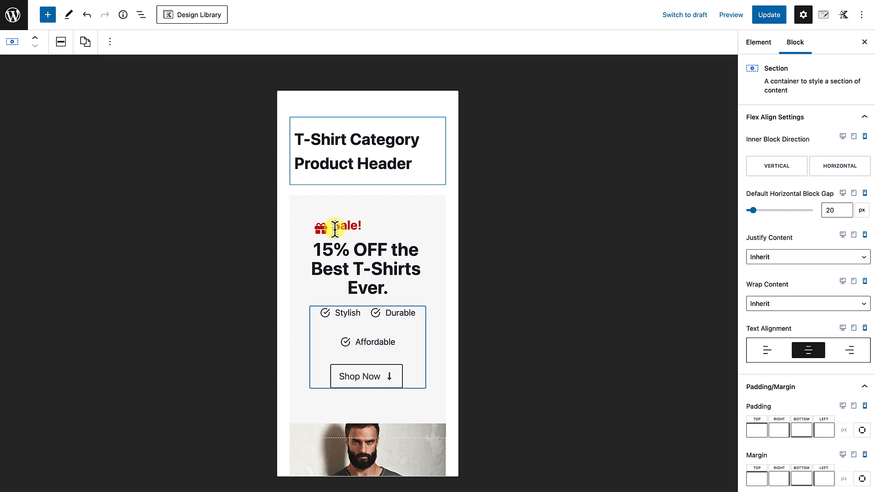
click(464, 248)
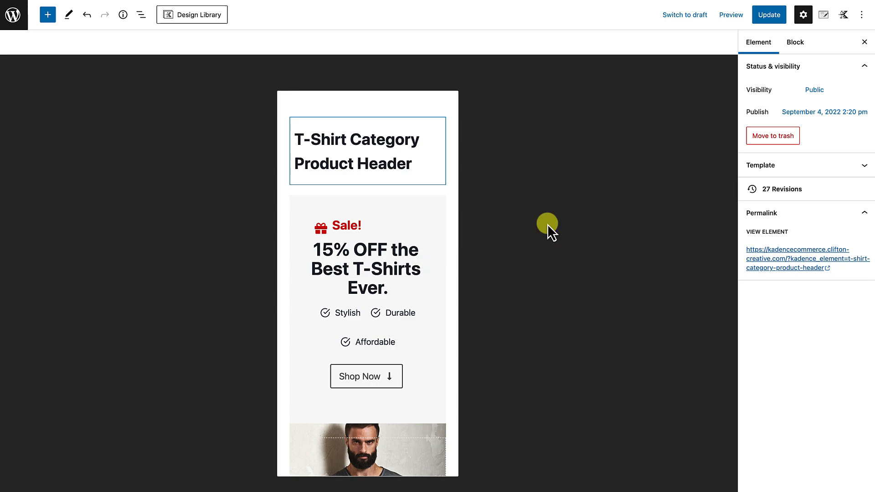
Preview the header in a new browser tab and check it with the inspector, then return to the editor.
click(729, 17)
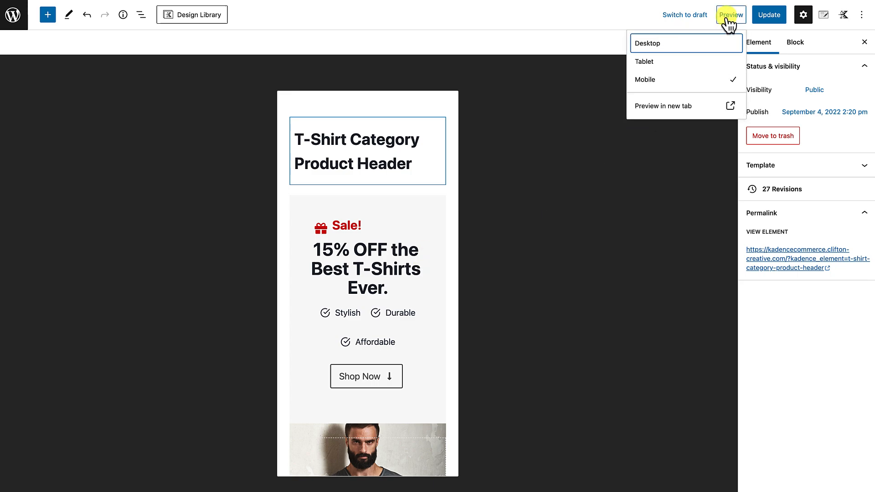
click(664, 107)
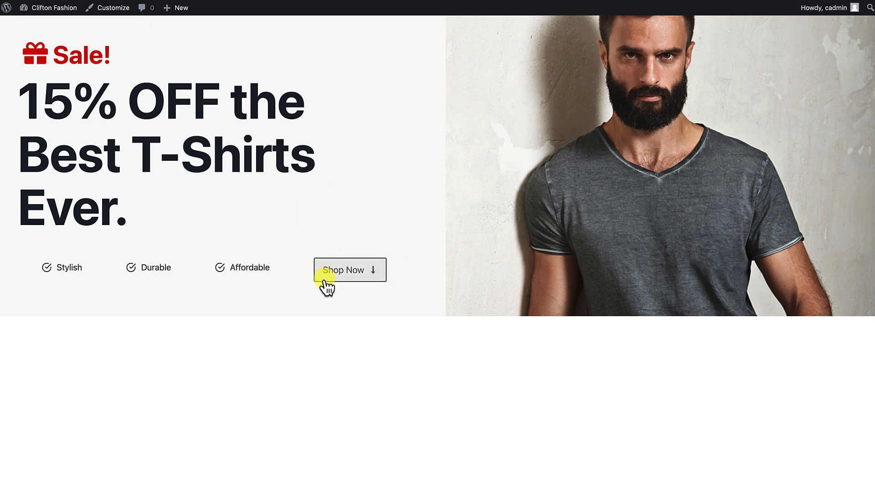
right_click(431, 275)
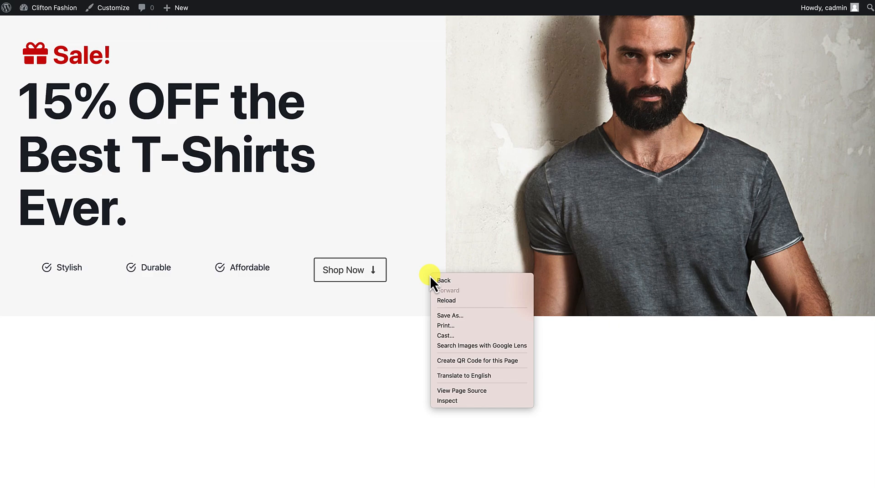
click(443, 402)
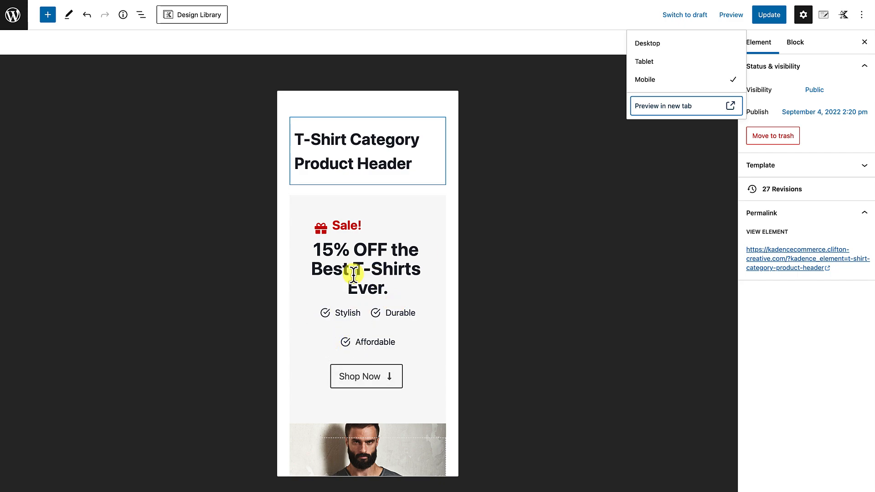
click(652, 196)
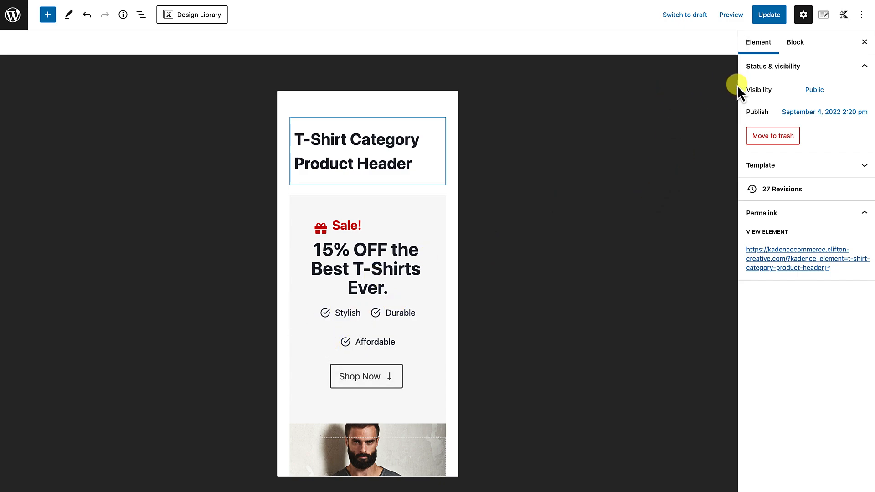
Set the icon list section's mobile padding to 20 px on the right and 20 px on the left, and update the element.
click(426, 351)
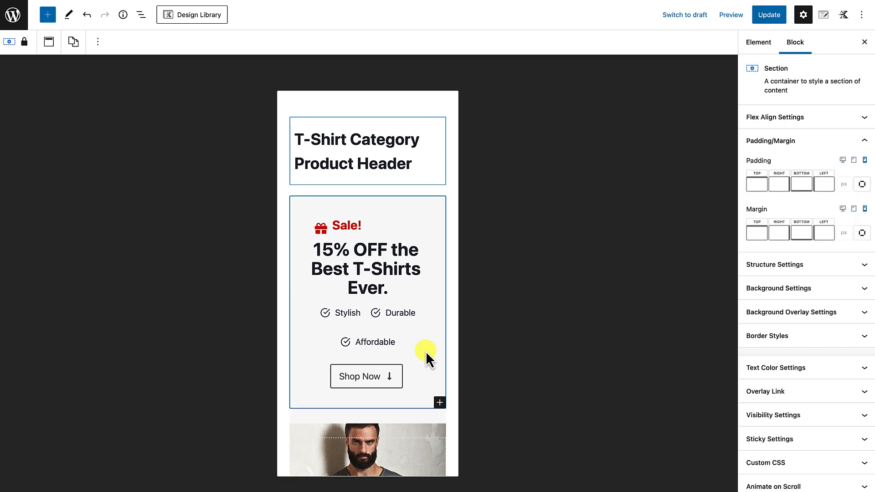
click(400, 315)
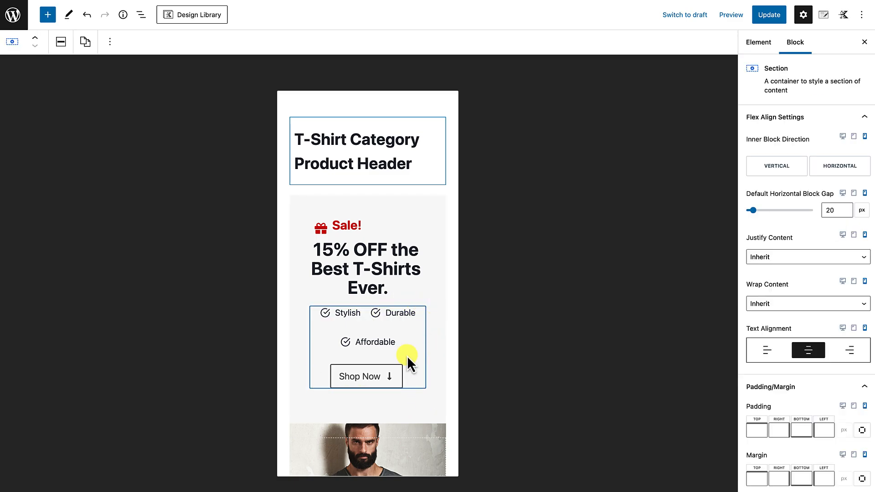
click(781, 431)
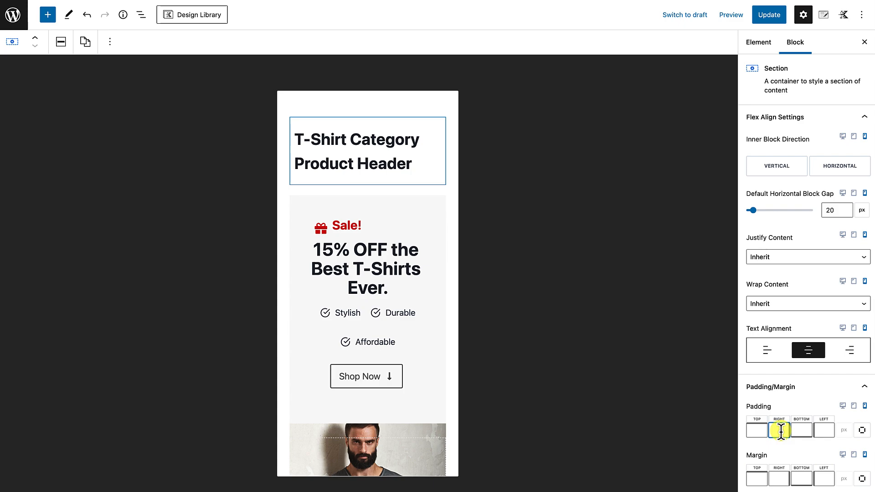
text(20)
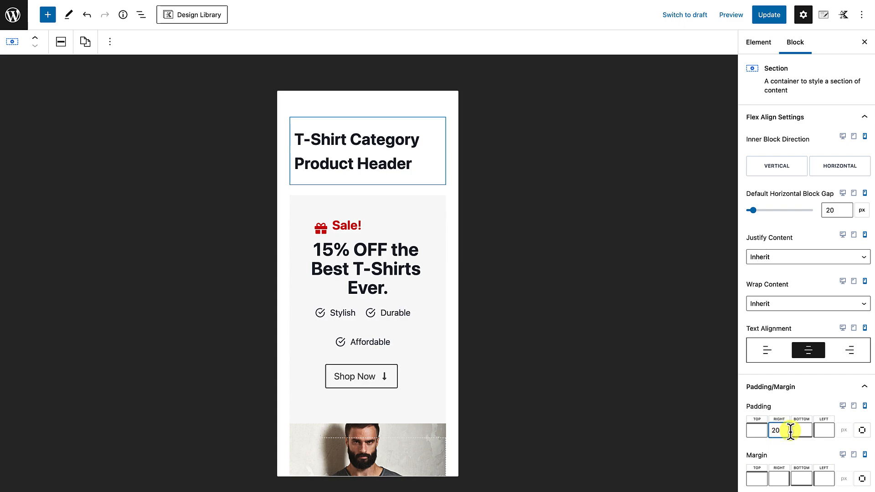
click(824, 431)
text(20)
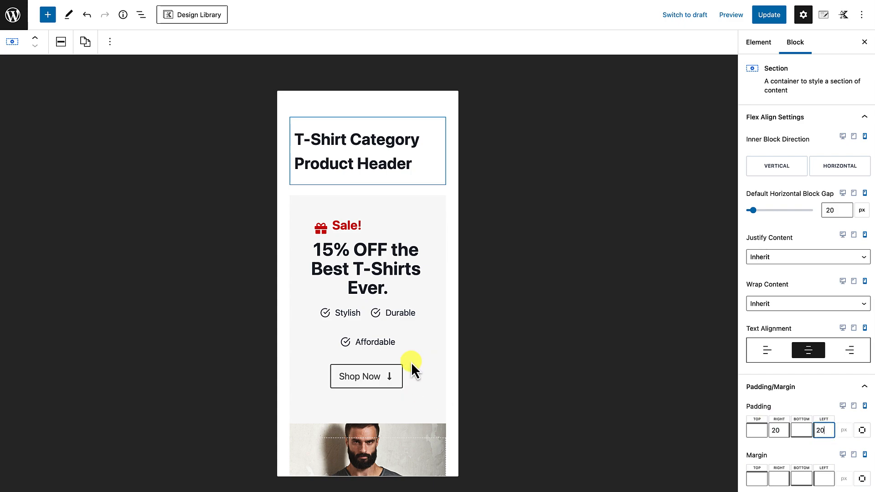
click(772, 19)
Preview the updated header in a new browser tab, check its mobile layout at iPhone 12 Pro dimensions, and return to the editor.
click(732, 16)
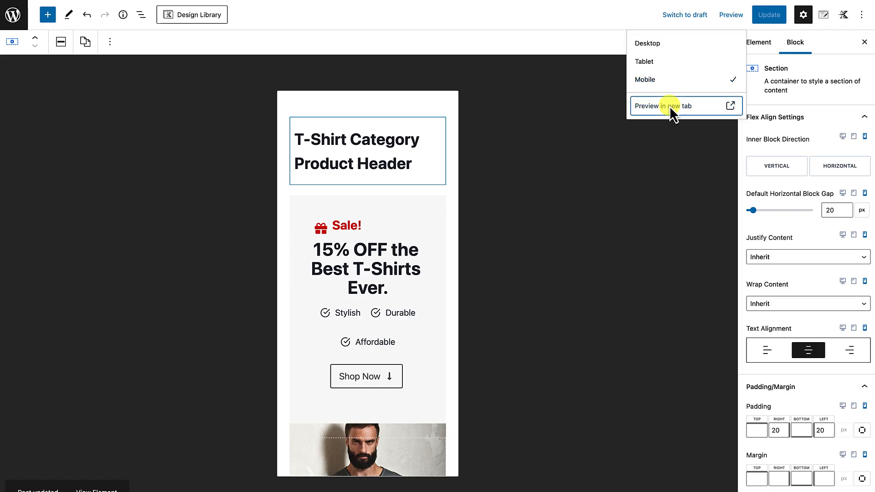
click(670, 107)
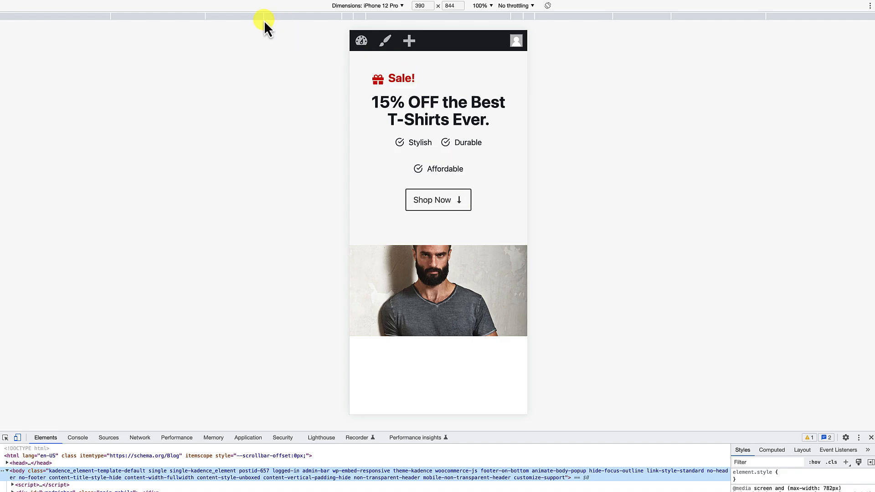
key(Return)
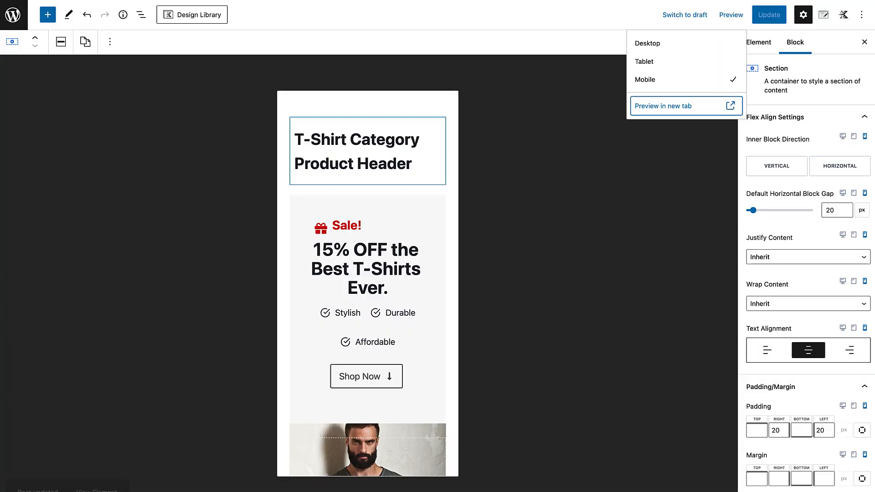
Set the mobile title line height of the "Sale!" Info Box to 50 px and save the element.
click(355, 226)
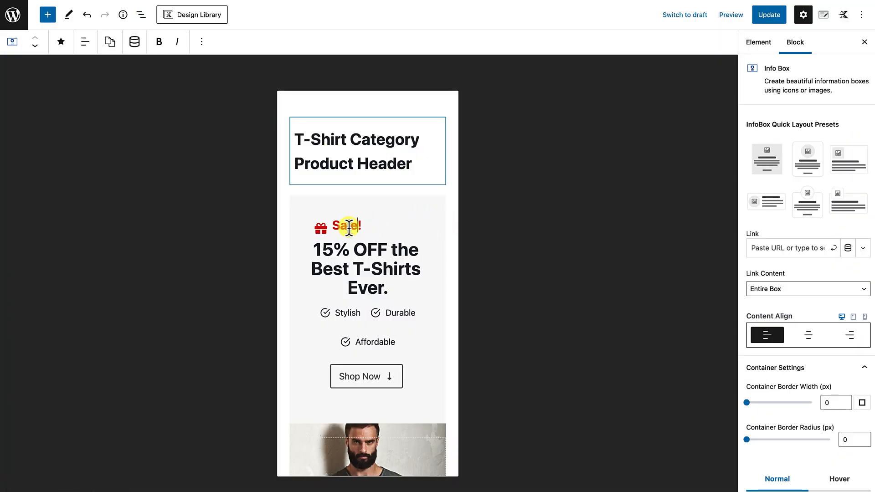
click(364, 226)
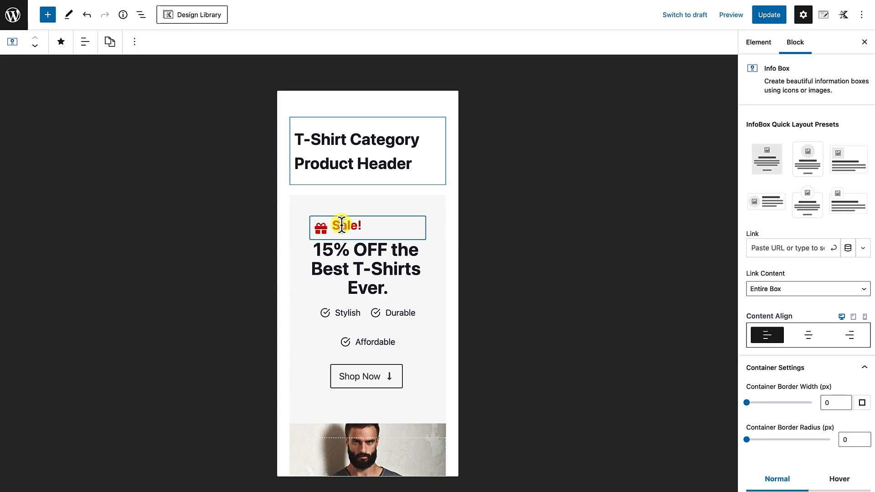
click(343, 226)
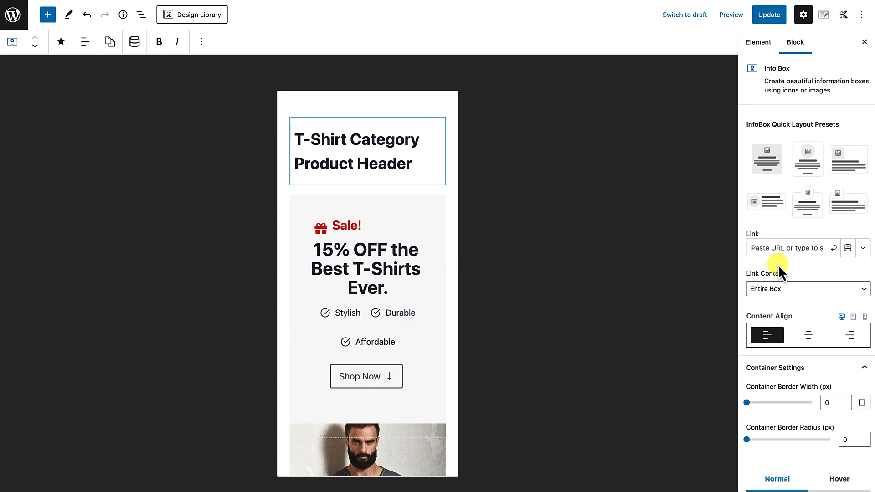
scroll(778, 264, down, 4)
scroll(779, 264, down, 10)
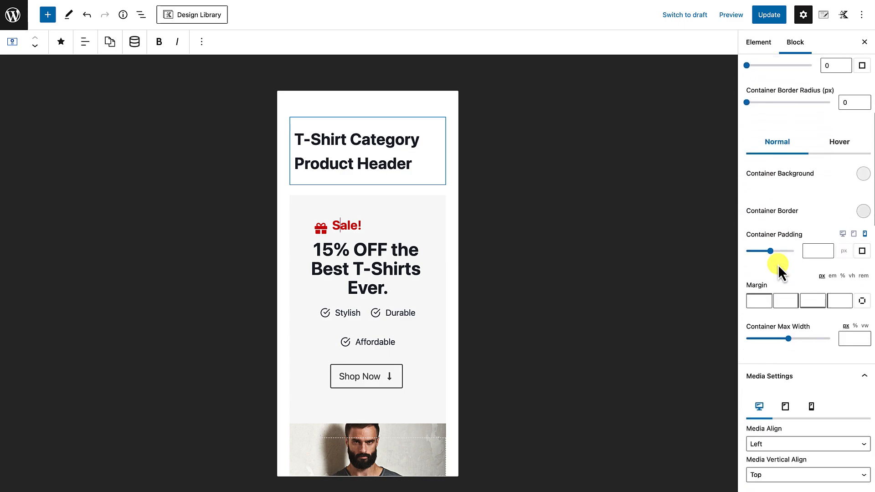
scroll(778, 264, down, 10)
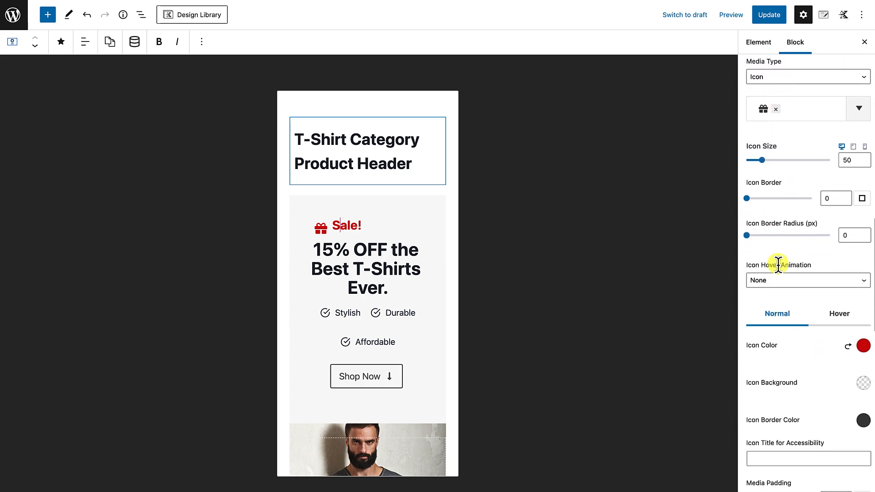
scroll(779, 264, down, 5)
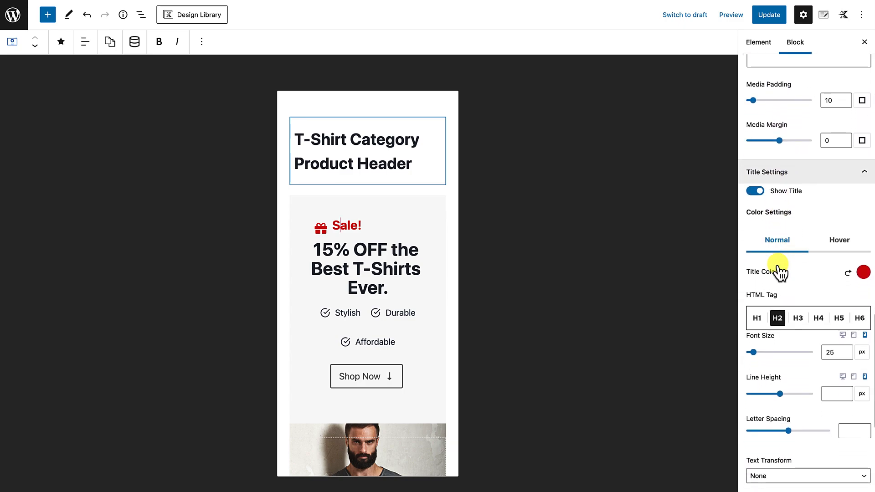
scroll(786, 249, down, 2)
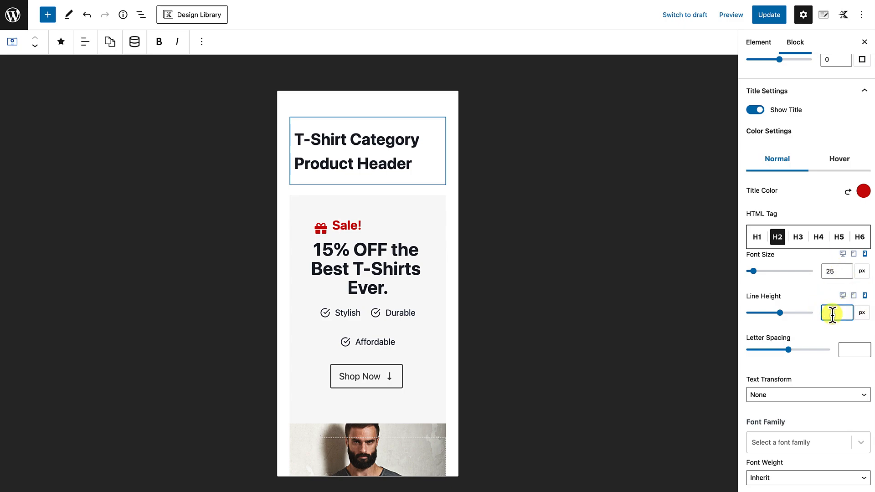
text(50)
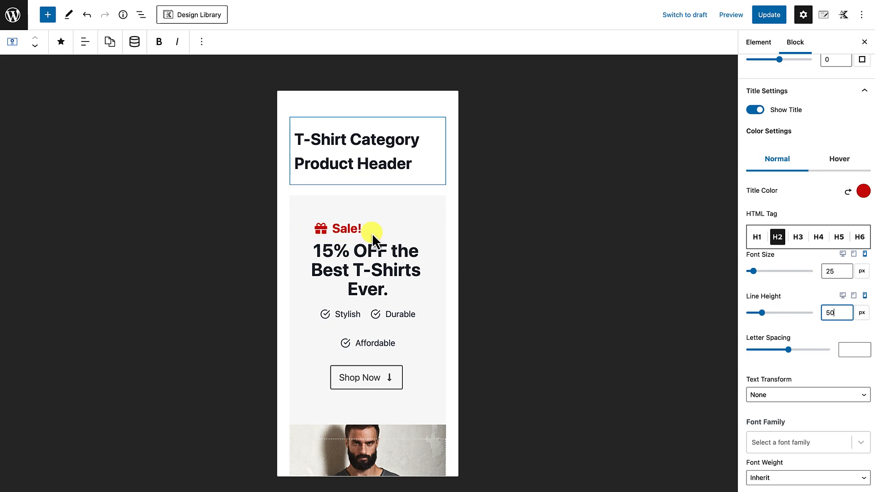
key(ctrl+s)
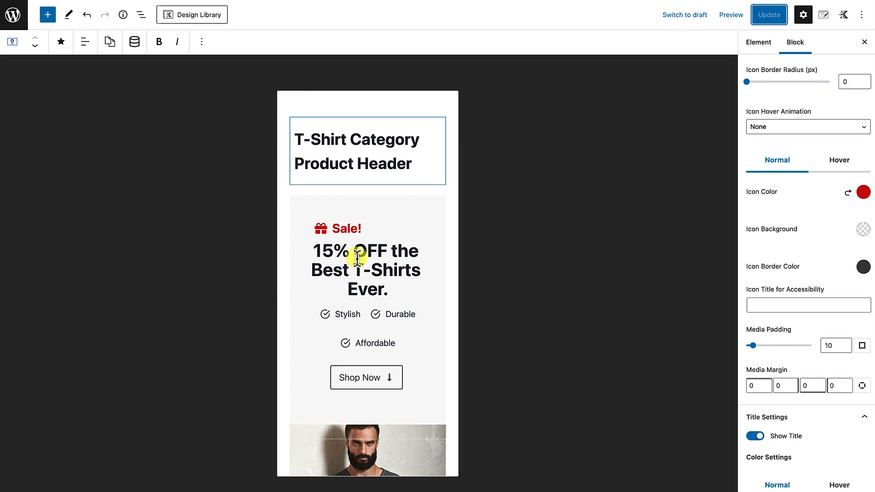
scroll(783, 297, down, 5)
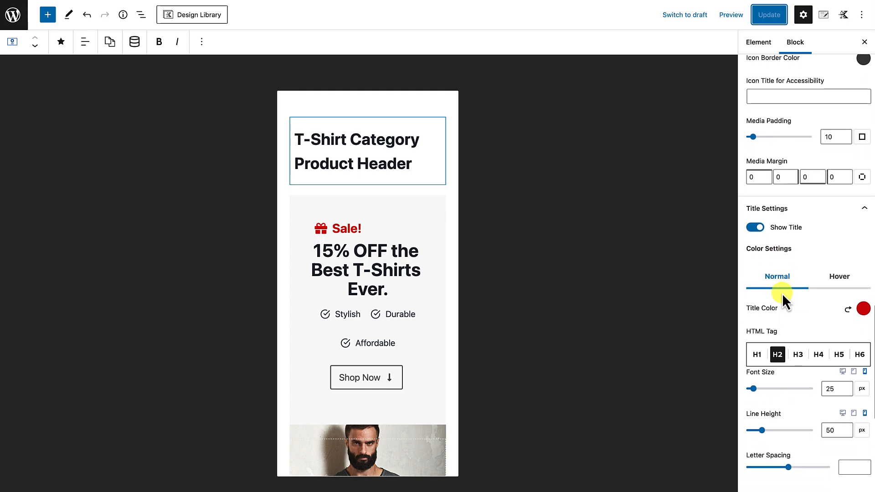
scroll(782, 294, down, 4)
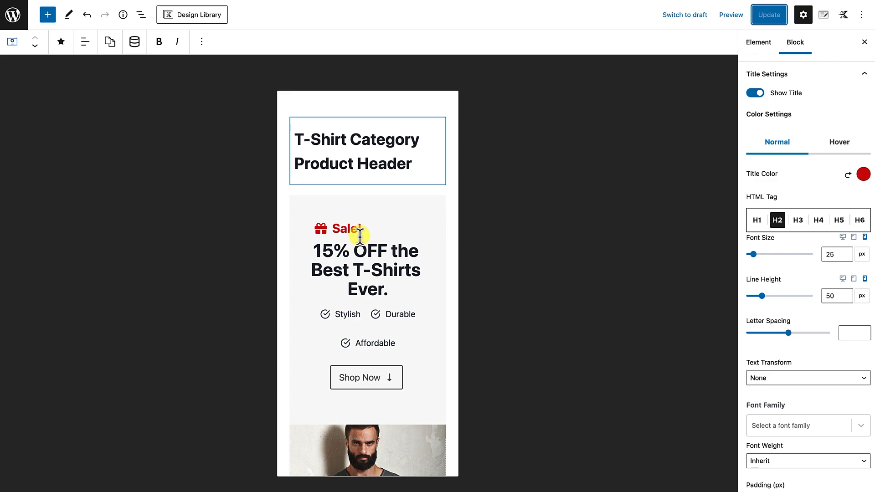
scroll(361, 235, down, 1)
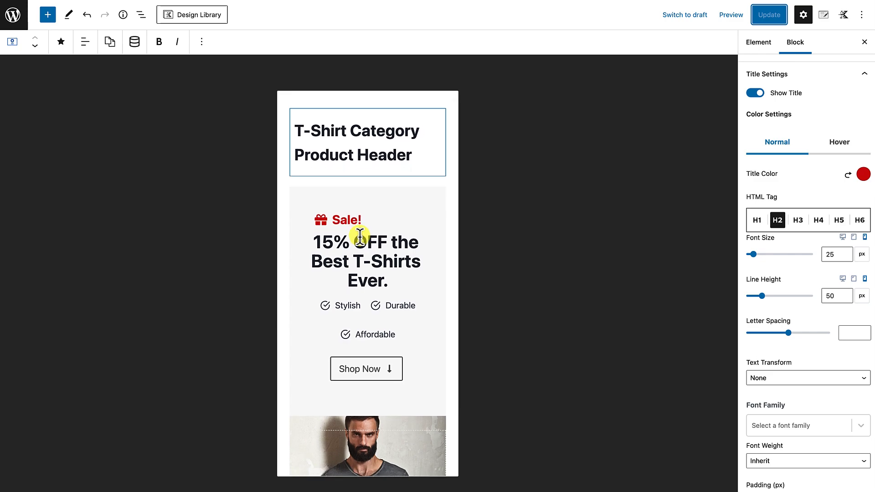
scroll(360, 236, up, 1)
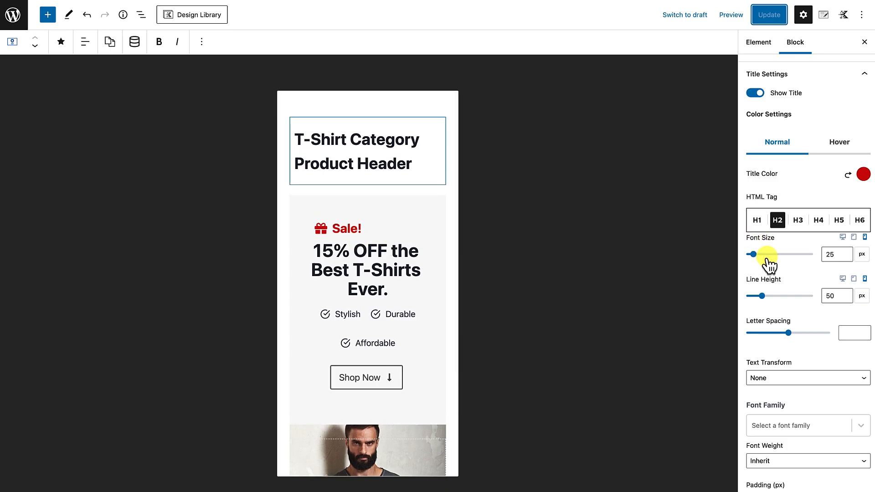
Switch the editor to desktop view and insert a Section block right after the "Sale!" Info Box.
click(440, 218)
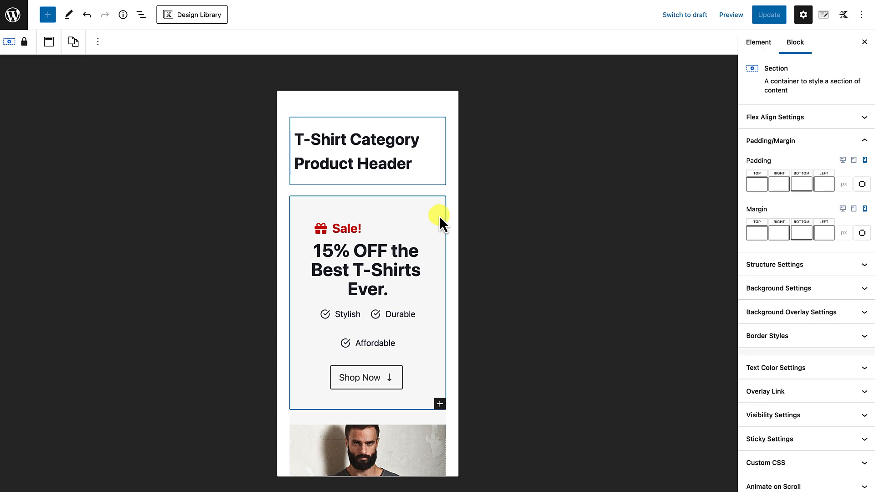
click(843, 161)
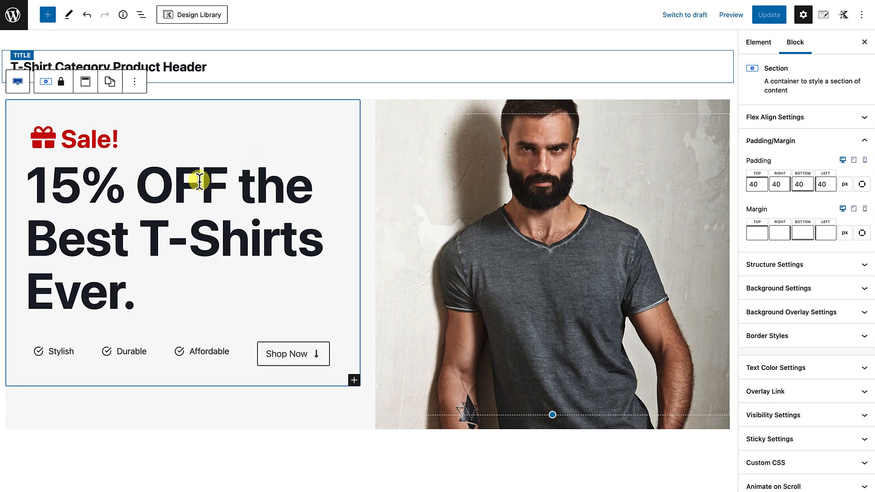
click(97, 138)
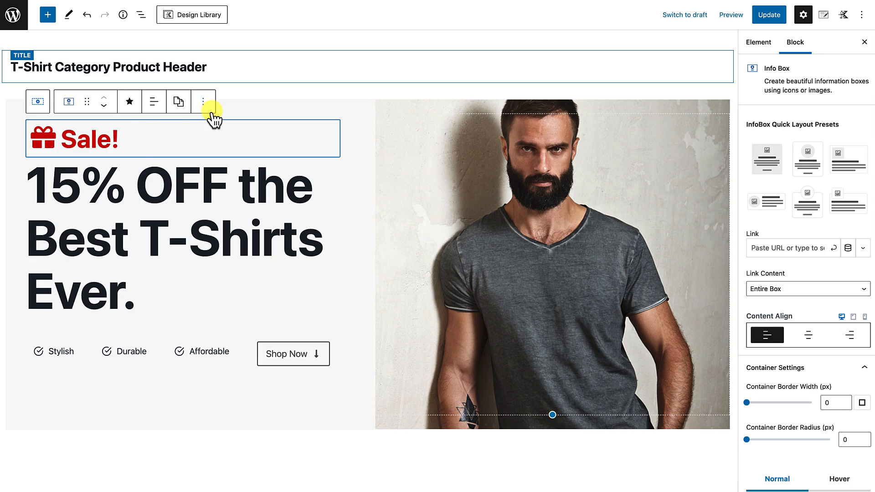
click(205, 105)
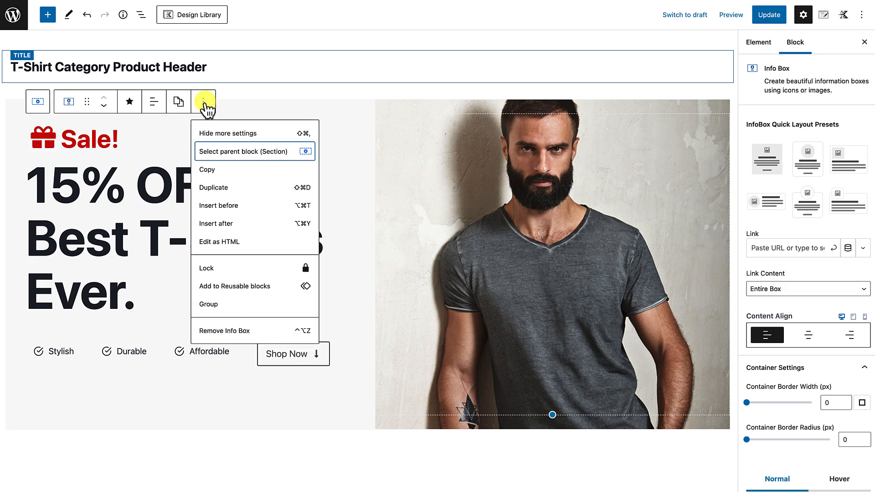
click(221, 223)
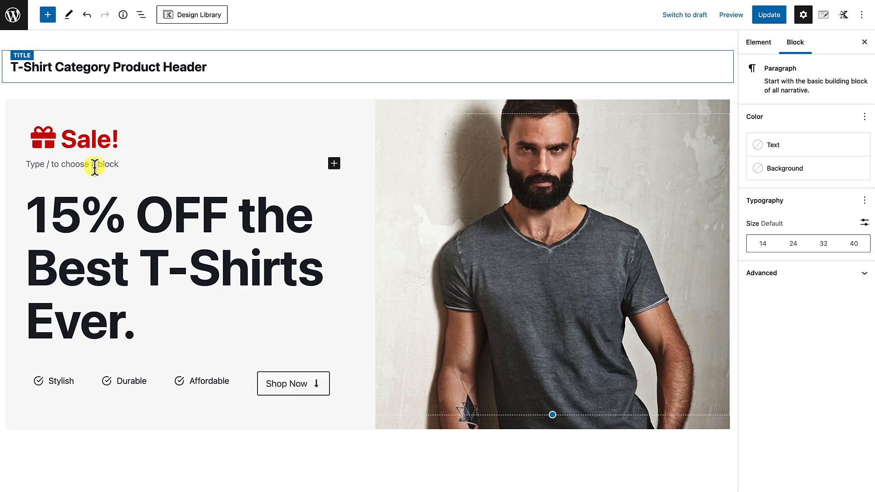
text(/)
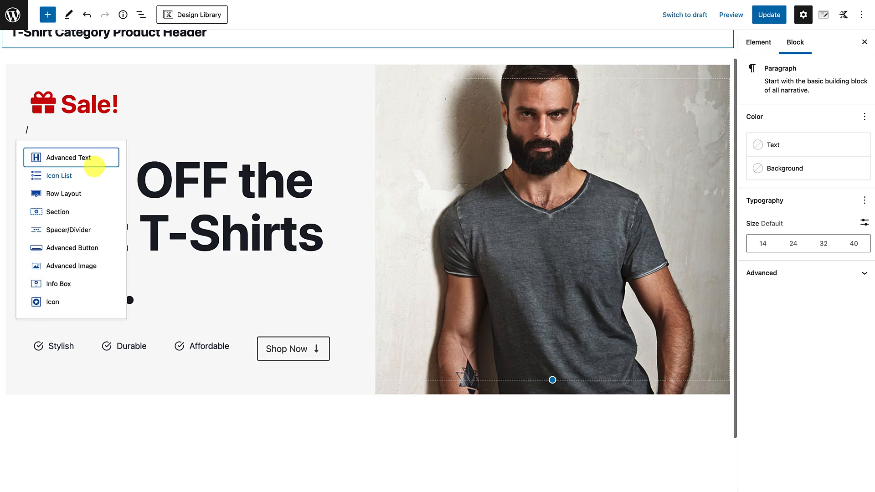
text(sectiom)
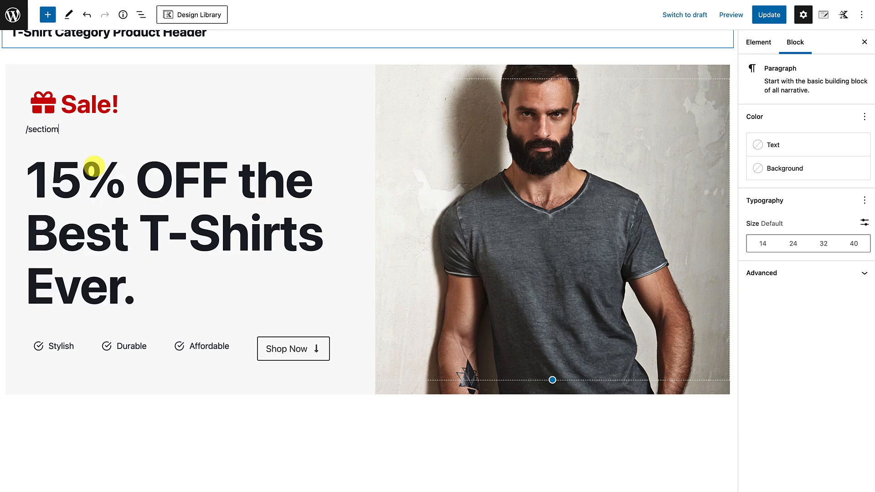
key(BackSpace)
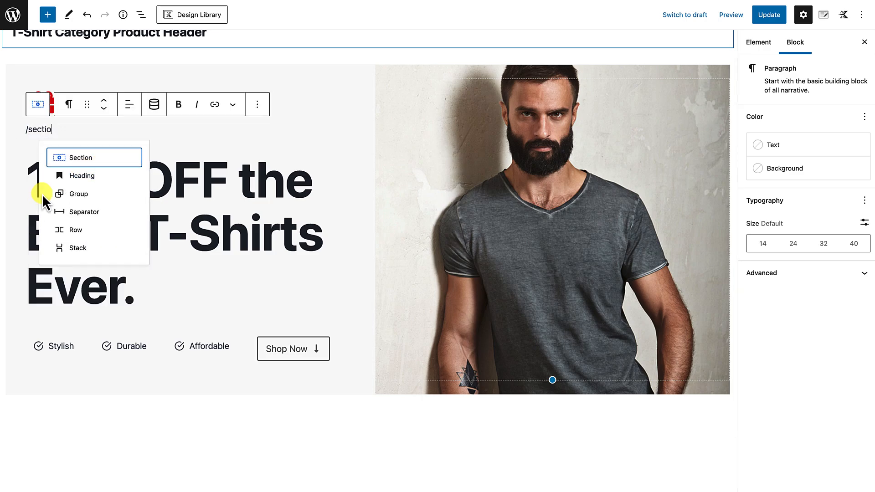
click(73, 158)
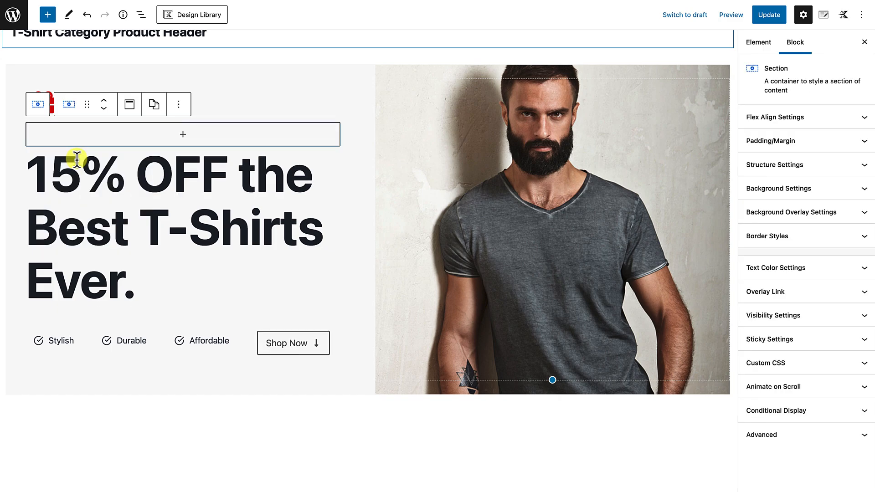
Move the "Sale!" Info Box into the new empty section and check the nesting in the block list.
click(215, 113)
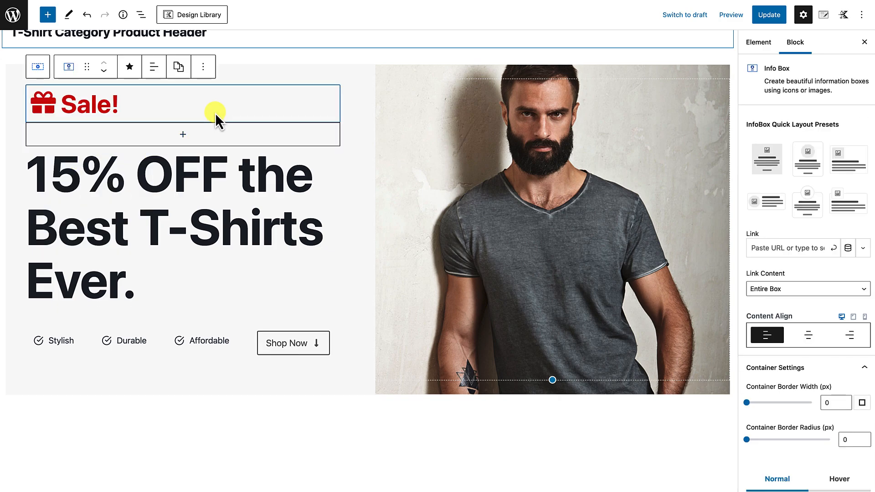
click(101, 106)
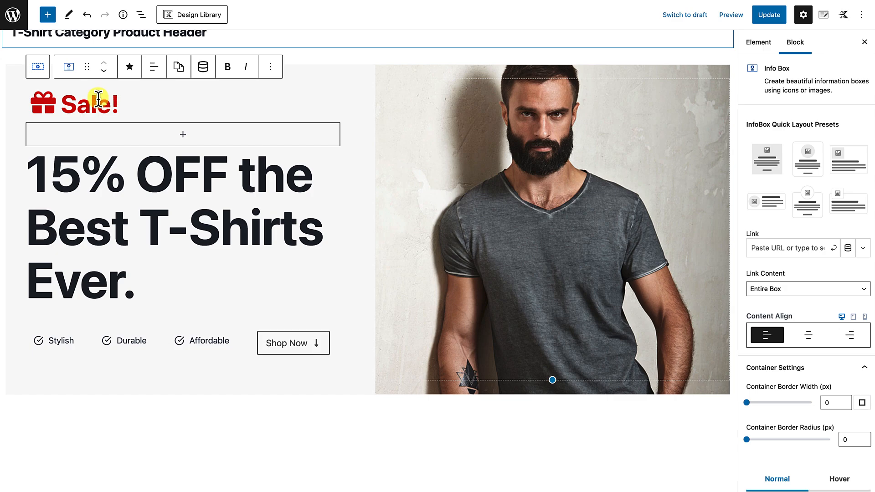
drag(87, 67, 84, 108)
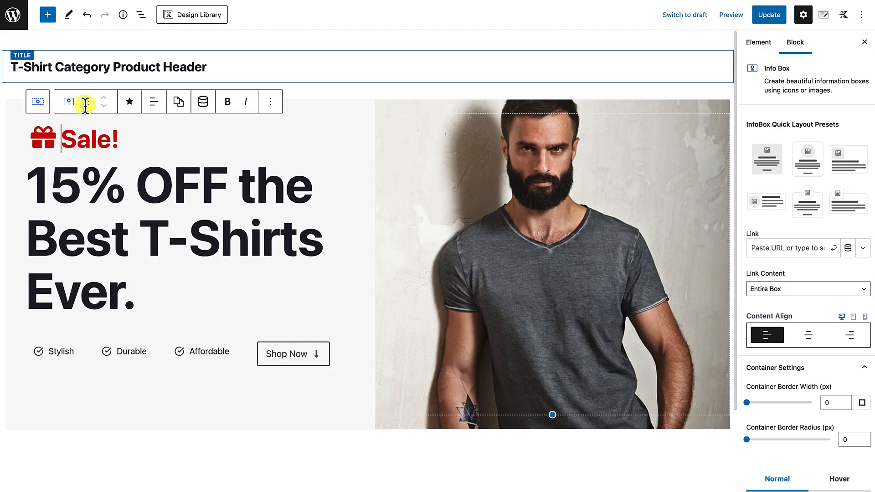
click(142, 15)
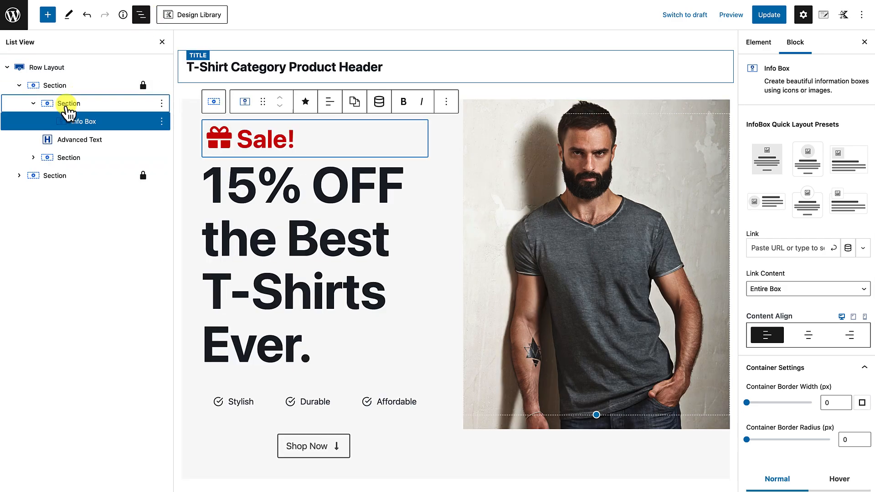
click(68, 108)
click(72, 123)
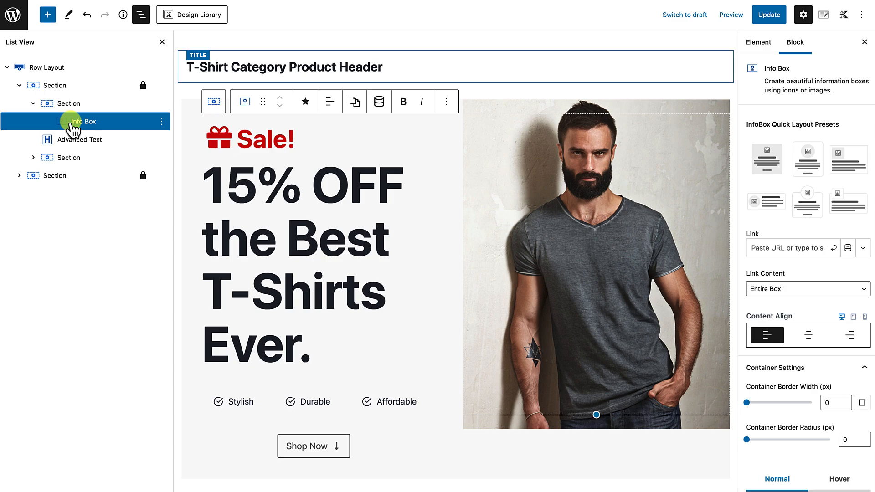
Try centering the desktop text of the section around the Info Box with vertical and horizontal block directions, and clear the alignment.
click(69, 108)
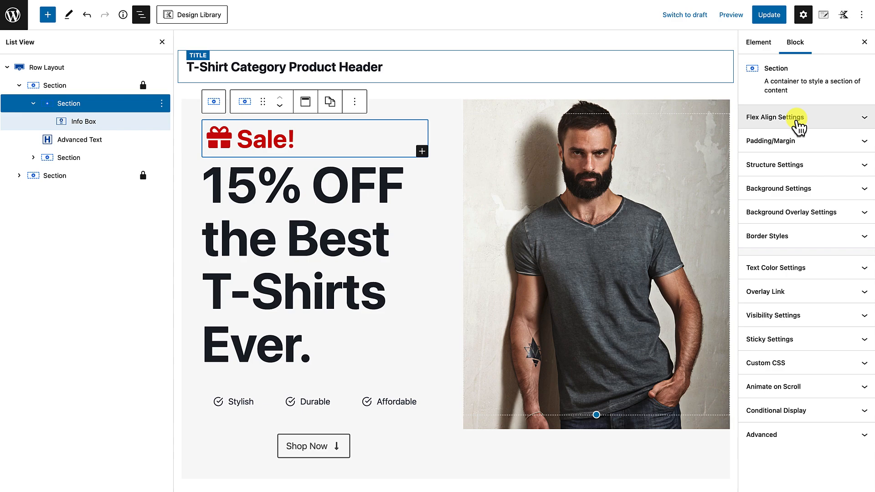
click(799, 124)
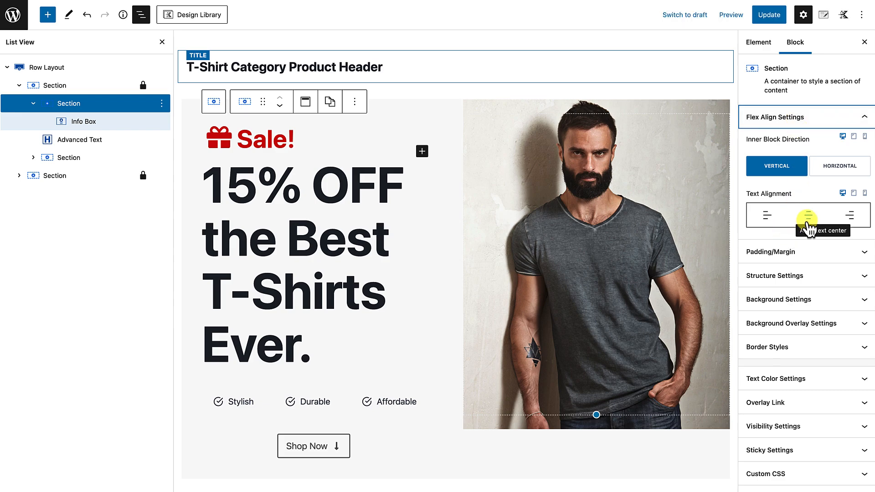
click(808, 222)
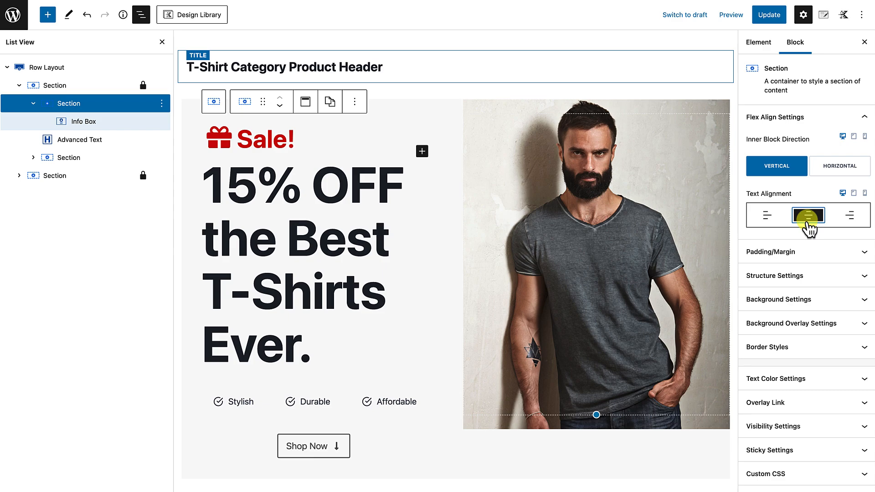
click(834, 170)
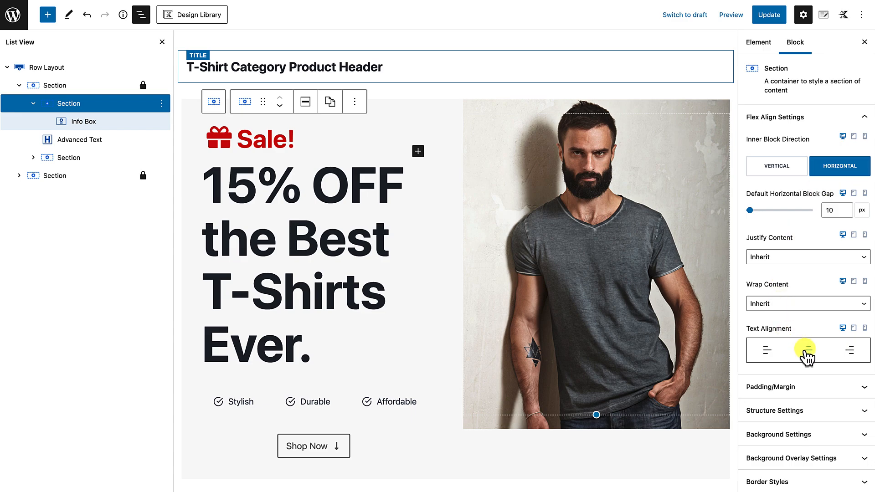
click(808, 352)
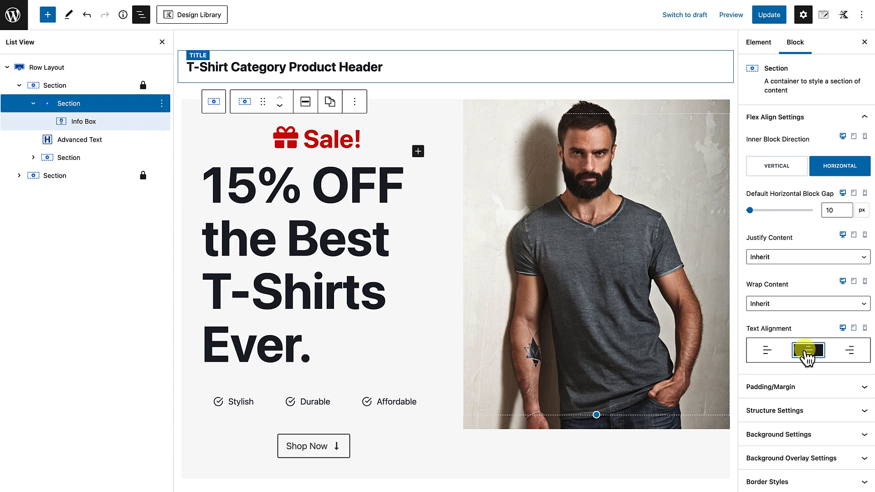
click(806, 352)
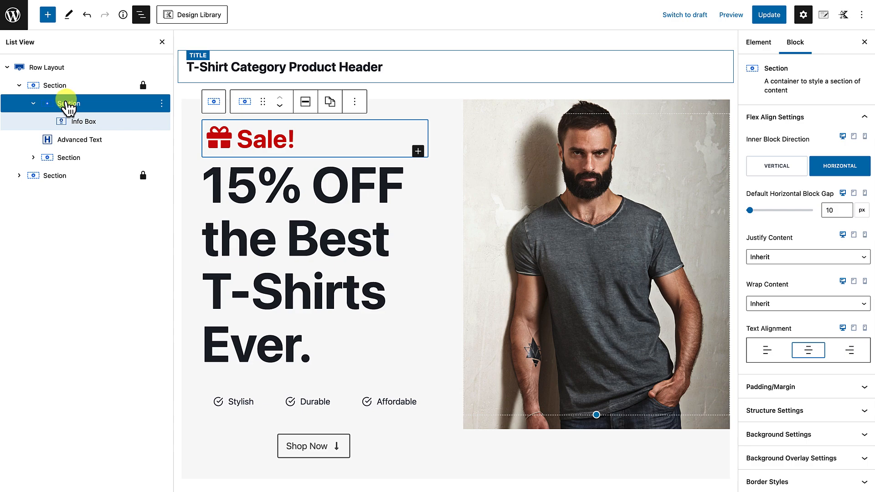
Set the desktop inner block direction of the Info Box's section to horizontal and close the block list.
click(827, 180)
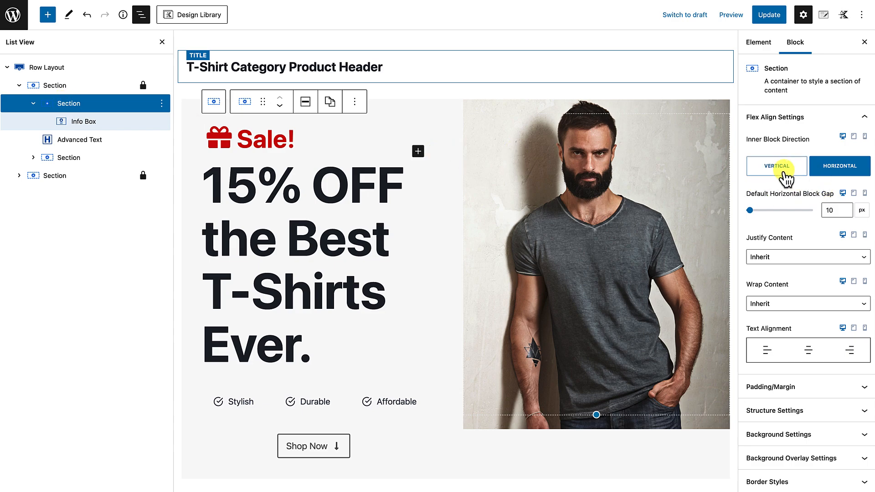
click(781, 177)
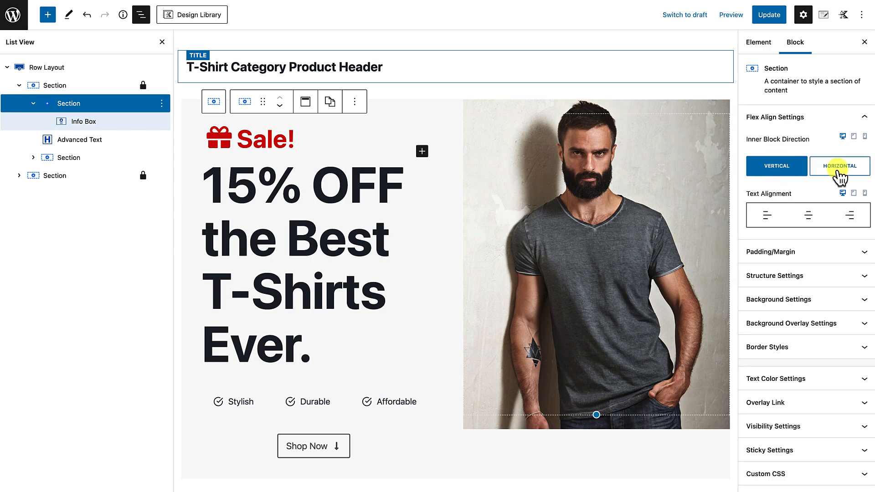
click(840, 175)
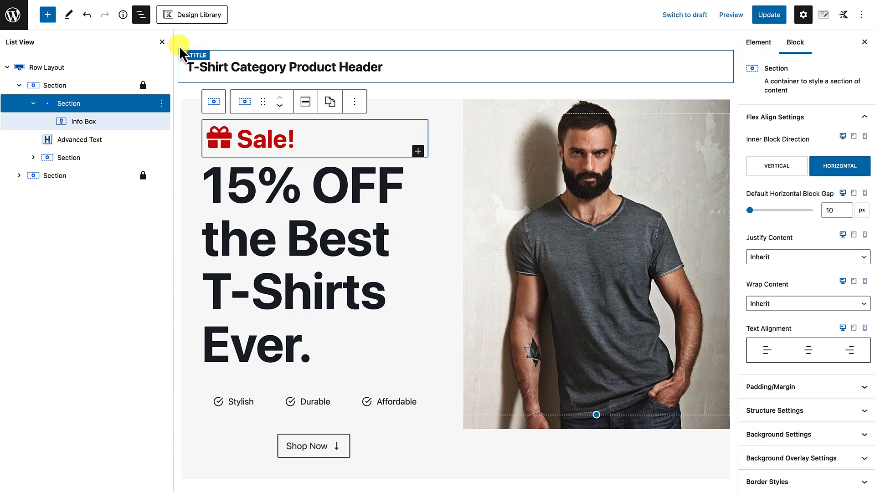
click(161, 42)
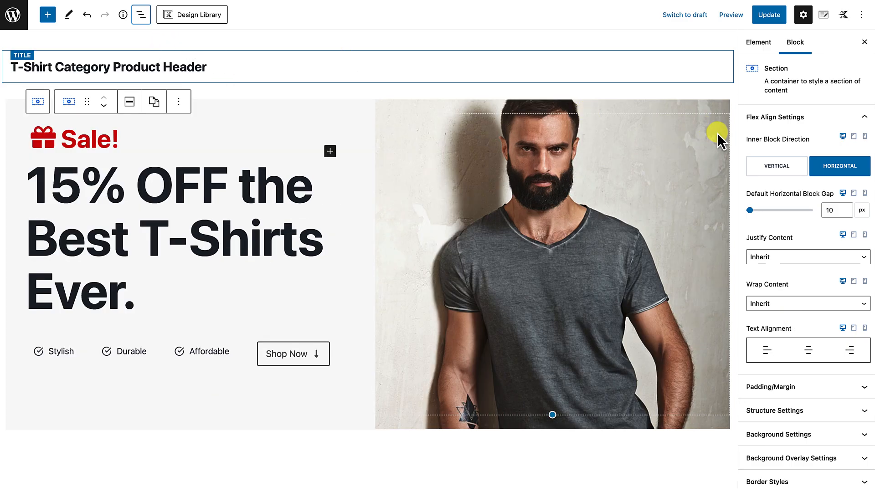
Center the mobile text alignment of the section around the "Sale!" Info Box and update the element.
click(866, 329)
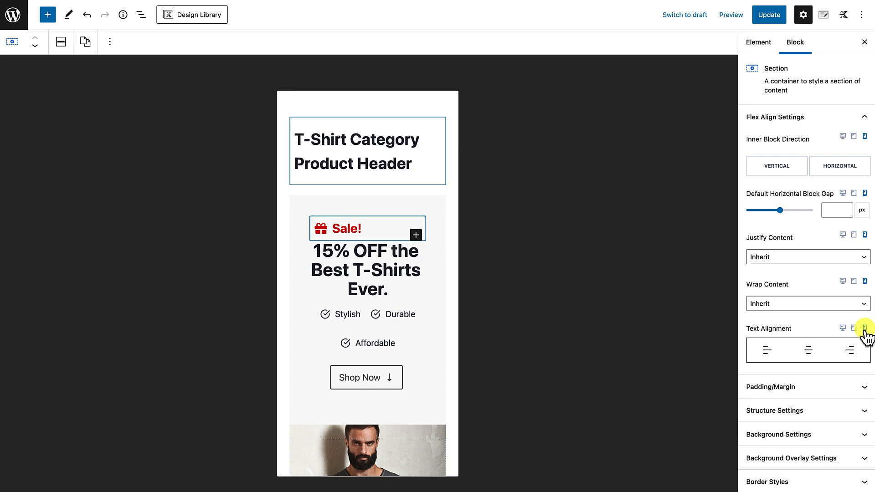
click(809, 350)
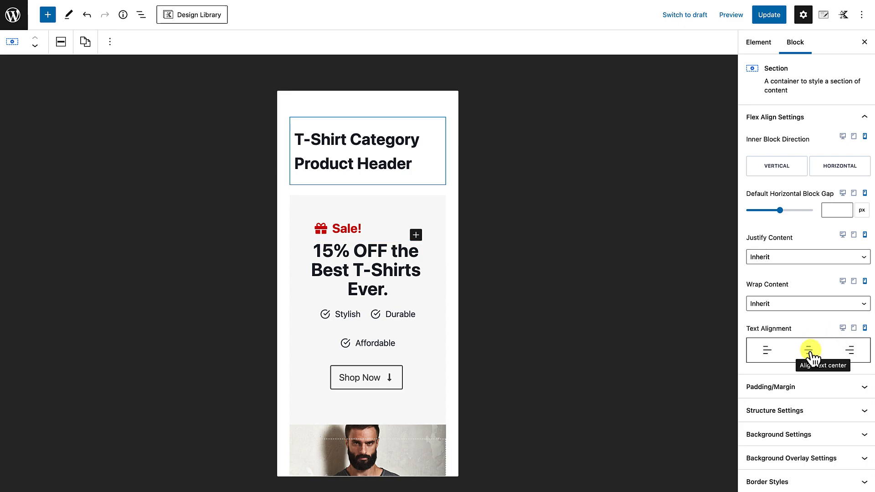
click(810, 351)
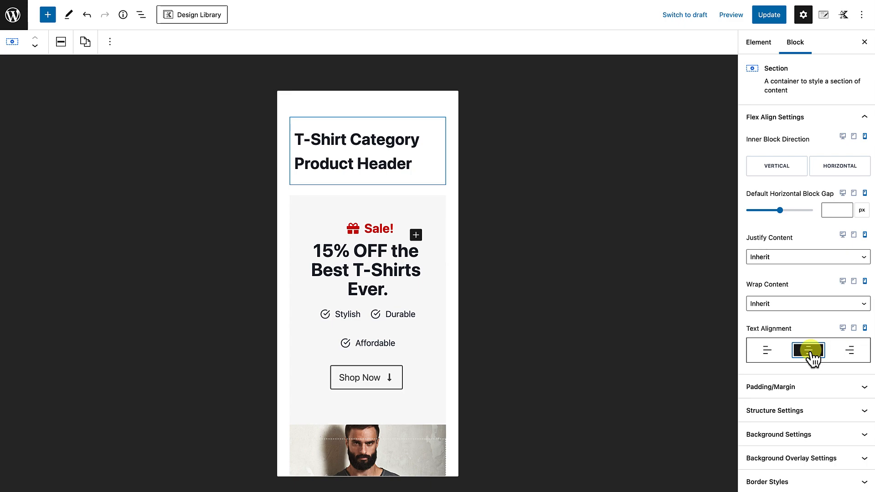
click(771, 16)
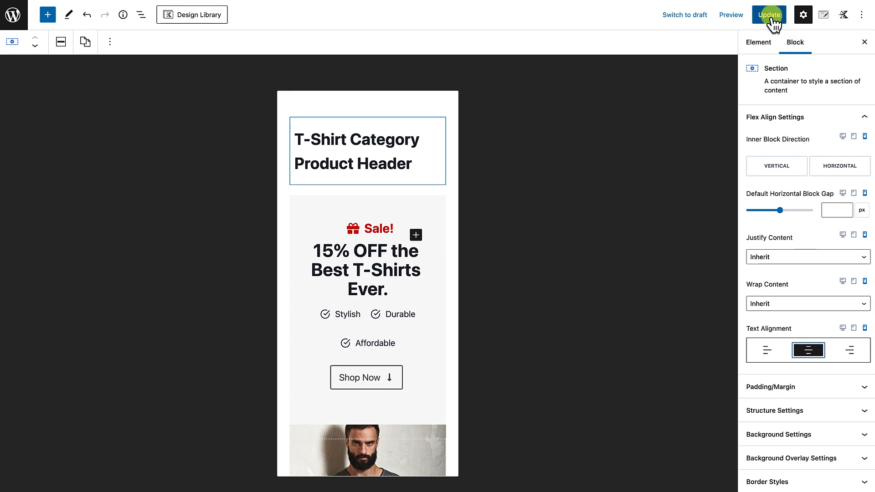
Preview the header in a new browser tab, check the "Sale!" alignment at iPhone 12 Pro dimensions, and return to the editor.
click(731, 15)
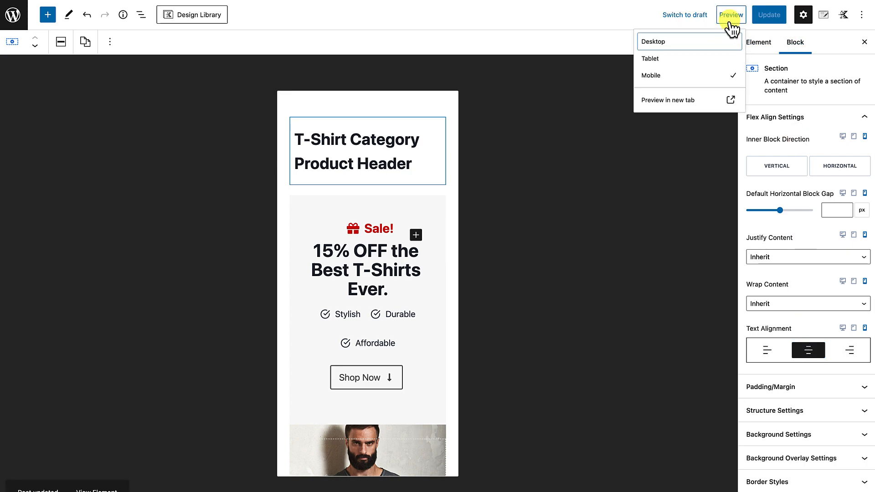
click(678, 109)
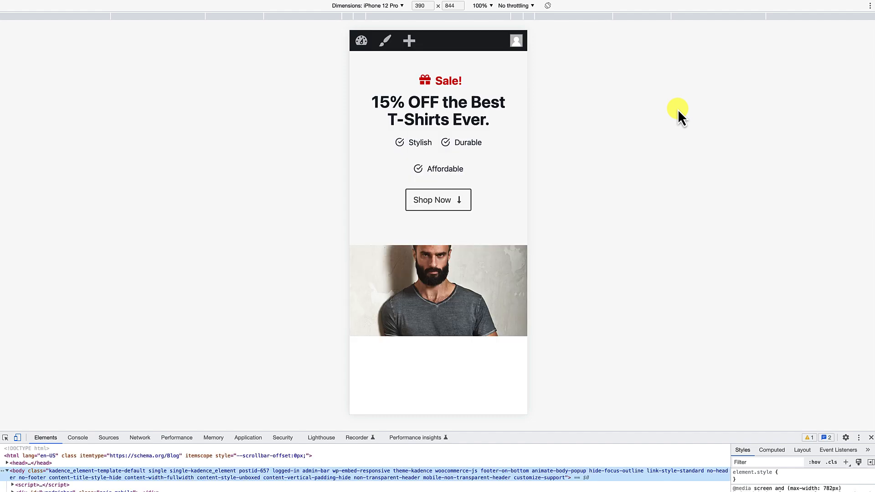
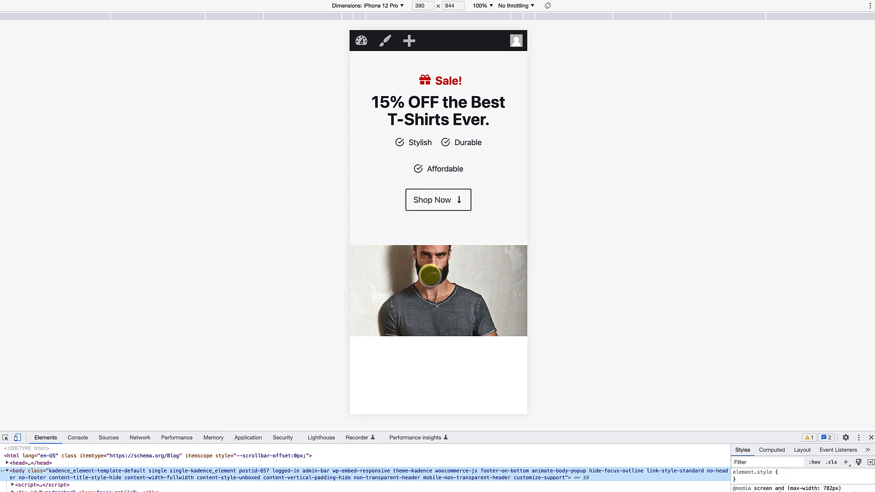
key(ctrl+shift+Tab)
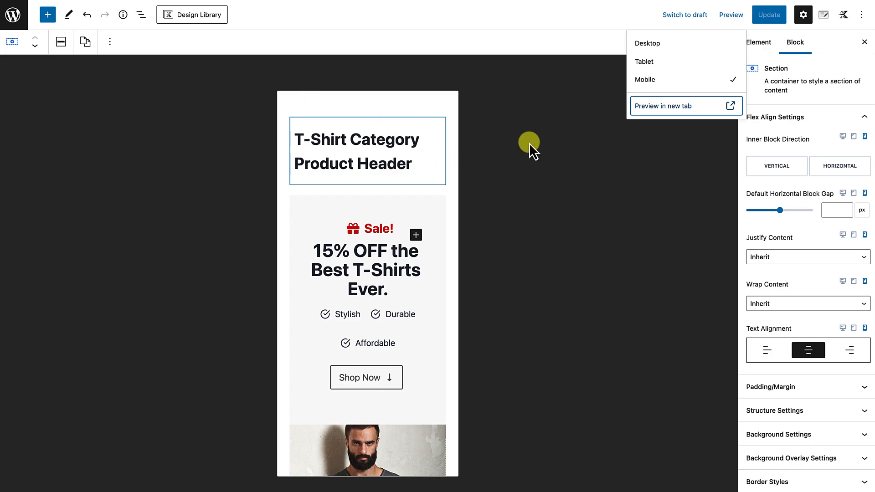
Select the section containing the sale text and switch its padding settings to the desktop view.
click(529, 143)
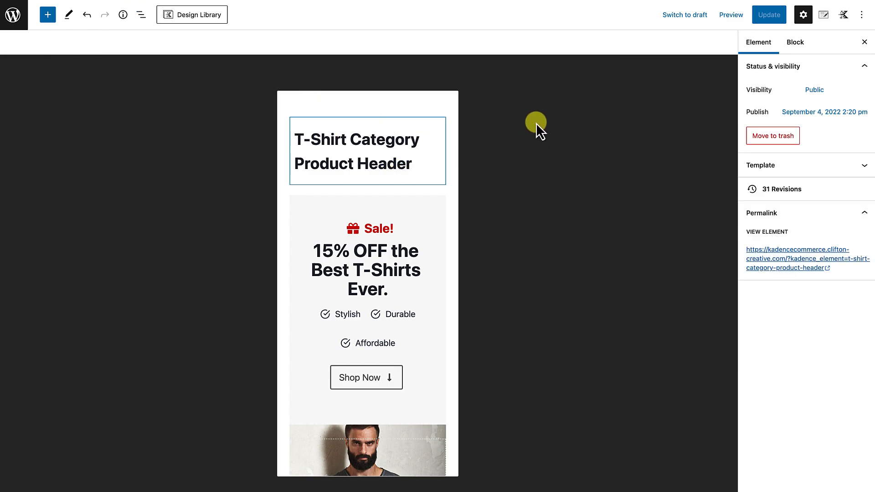
click(794, 45)
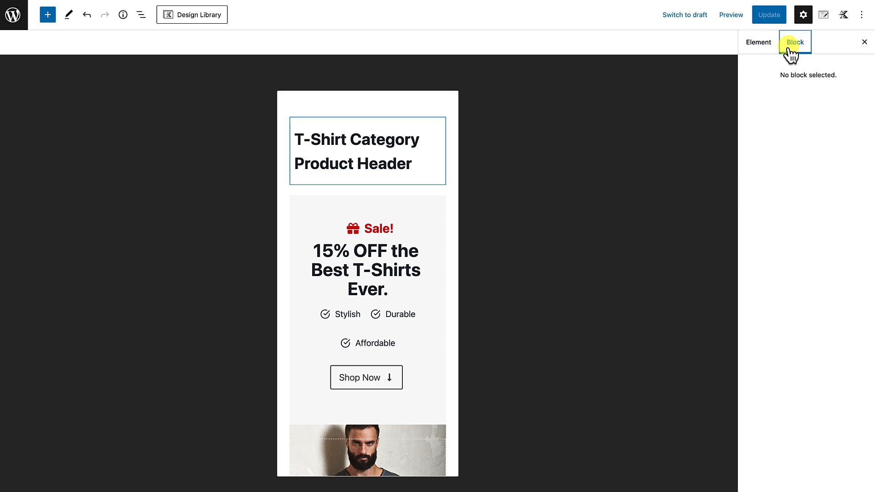
click(439, 216)
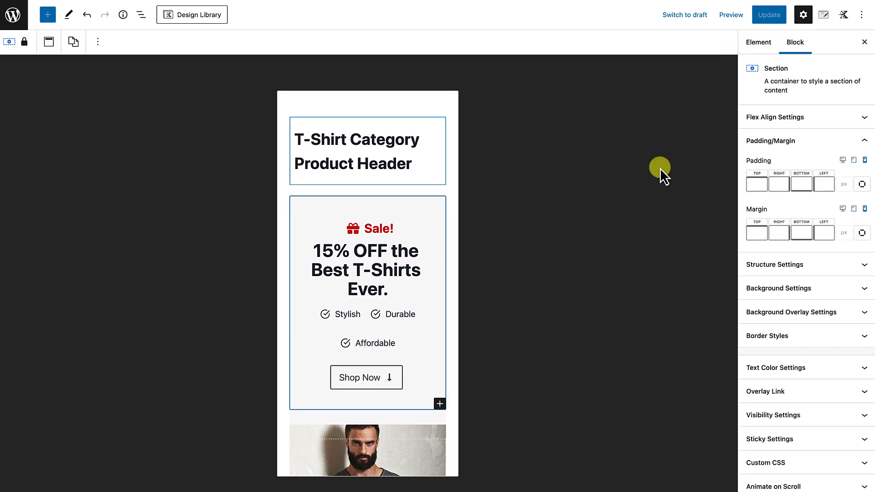
click(843, 160)
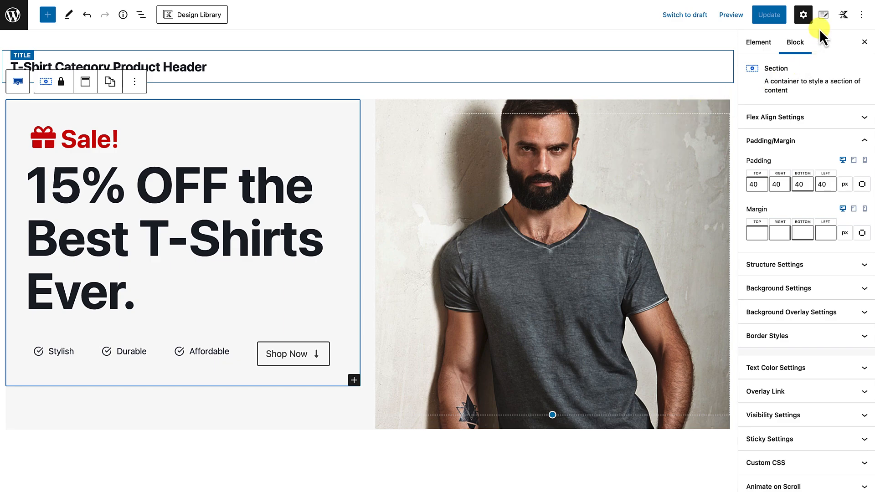
Set the element's placement to "Replace Above Content Hero" in its element settings.
click(824, 17)
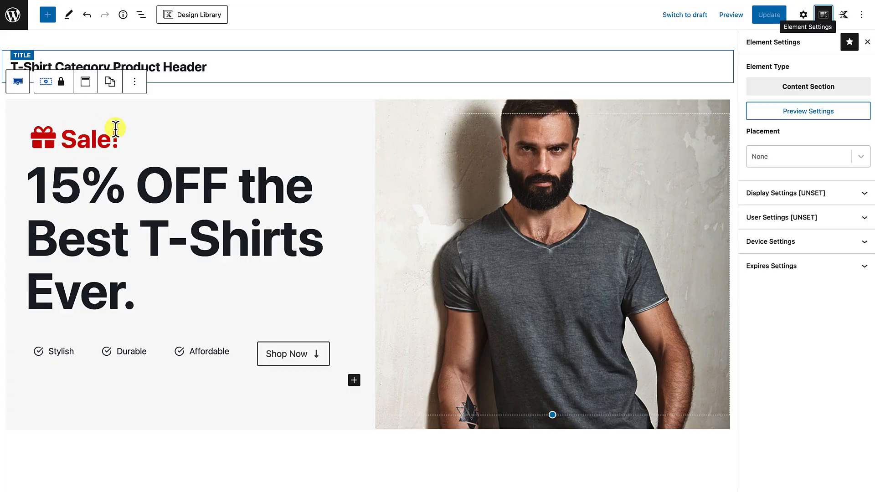
click(825, 16)
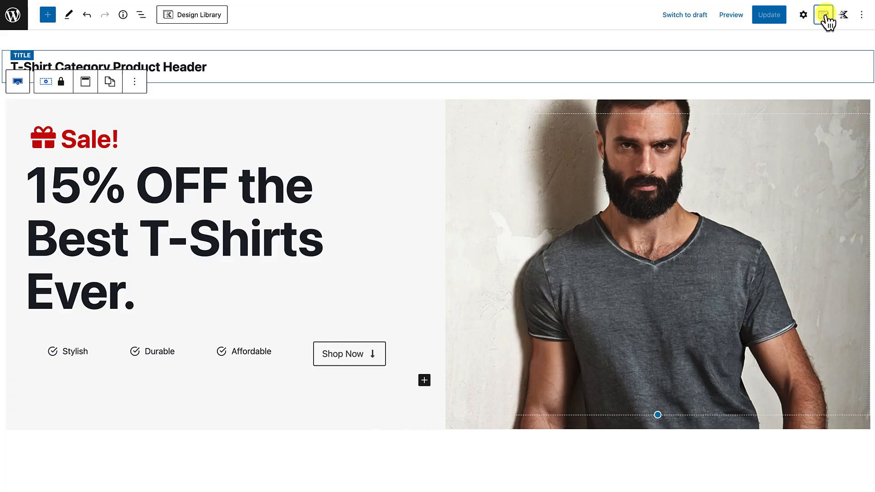
click(825, 15)
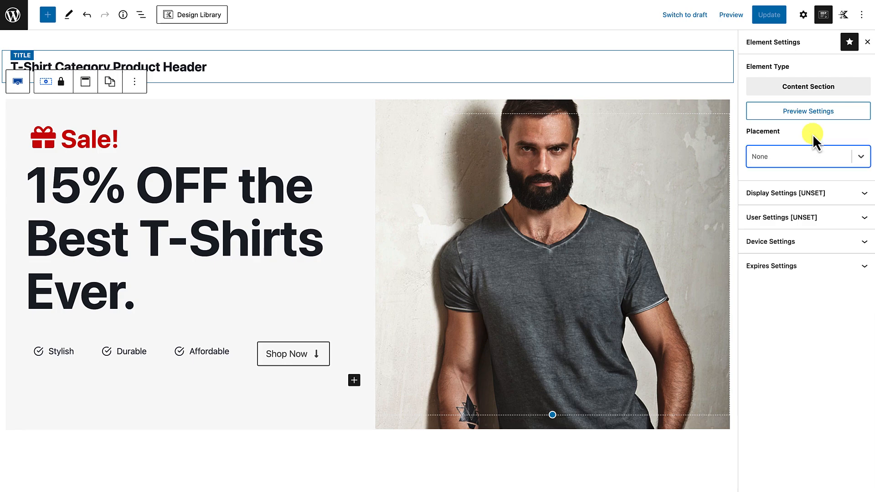
click(861, 160)
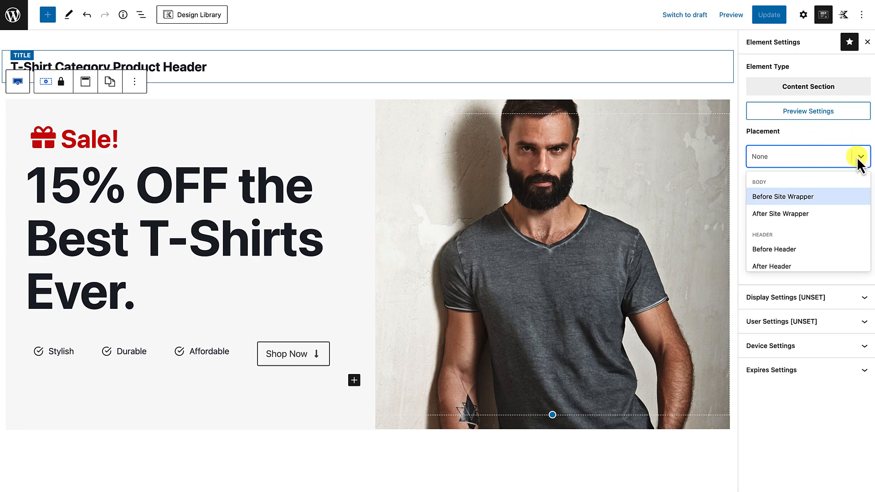
scroll(784, 230, down, 1)
scroll(784, 230, down, 5)
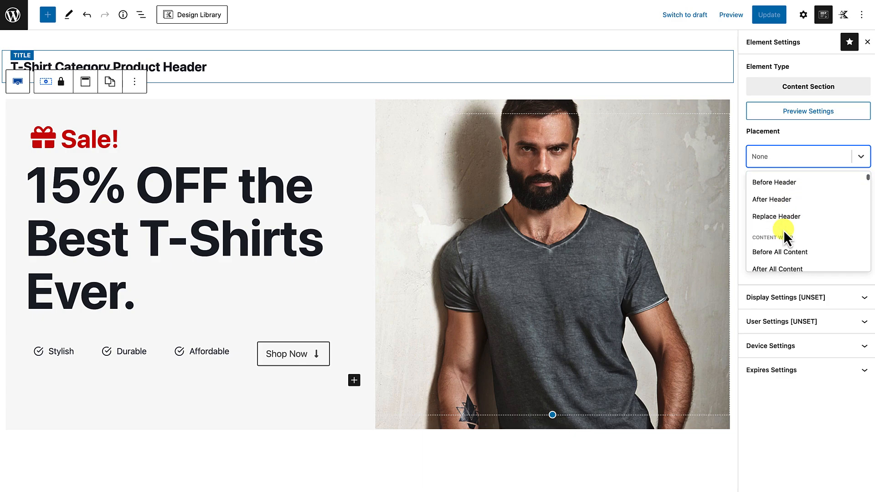
scroll(784, 230, down, 3)
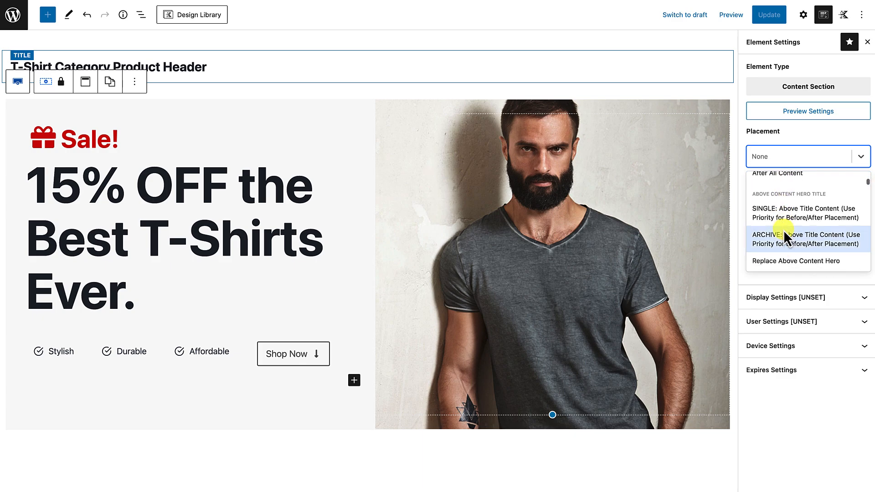
scroll(784, 230, up, 2)
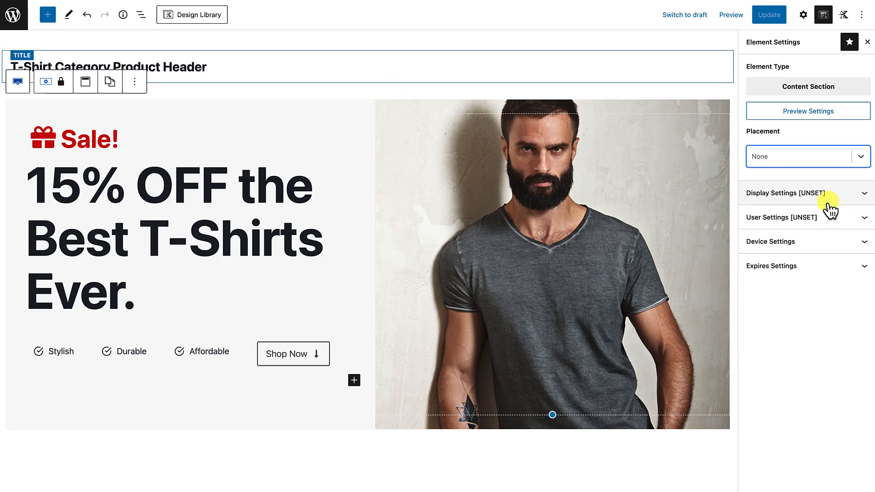
click(862, 161)
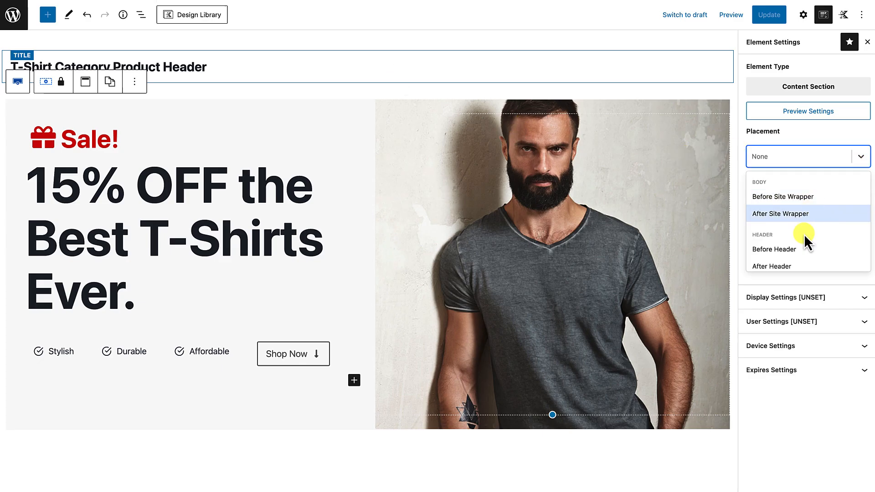
scroll(804, 234, down, 5)
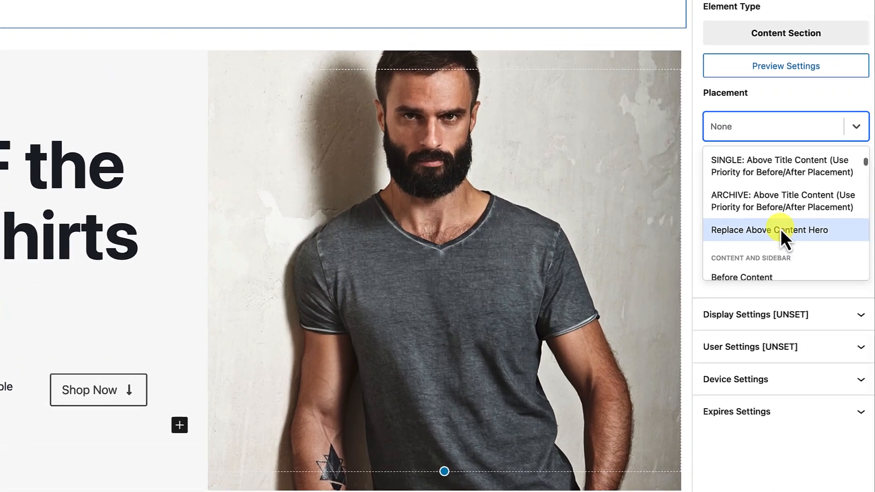
scroll(778, 229, up, 1)
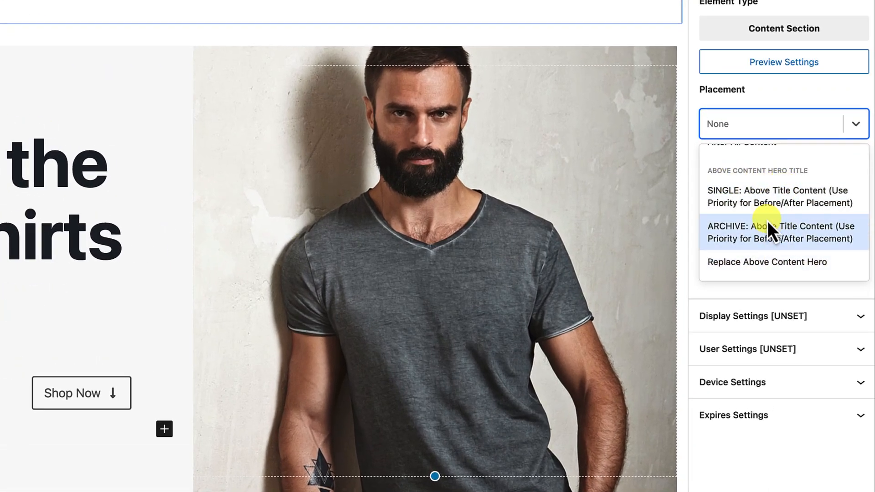
scroll(767, 231, down, 1)
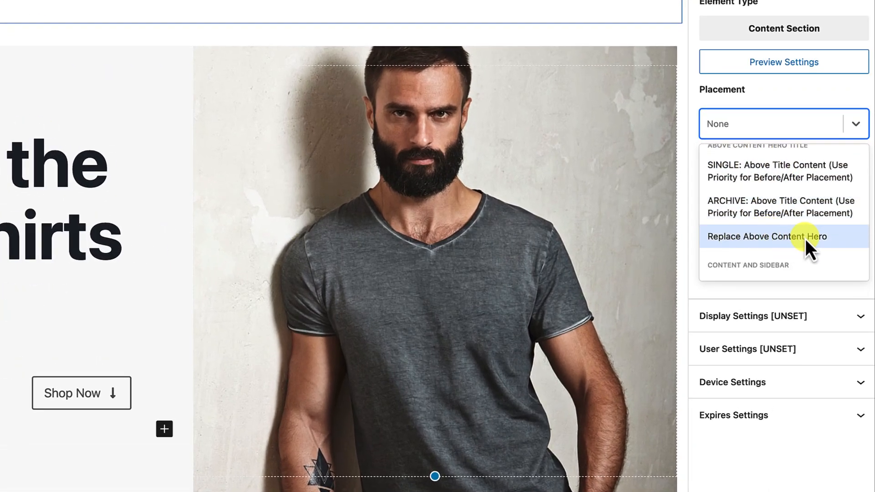
click(767, 241)
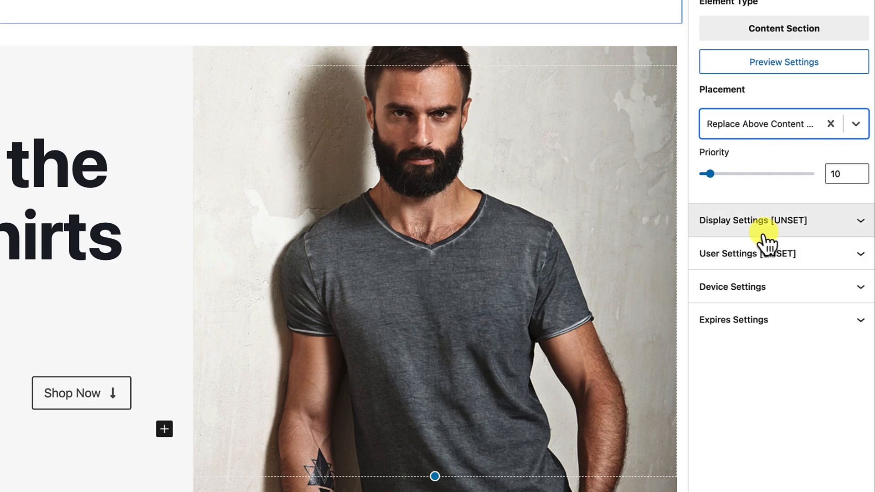
Set the element's display rule to show on the product Category Archives.
click(779, 237)
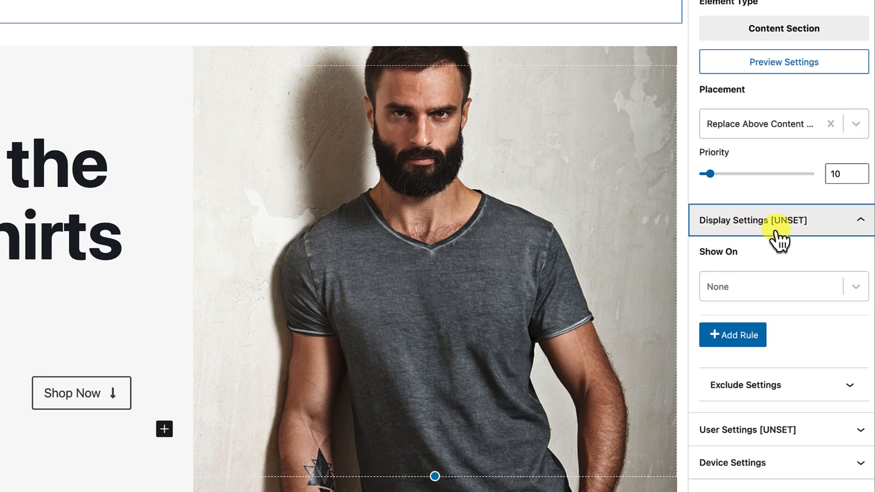
click(854, 288)
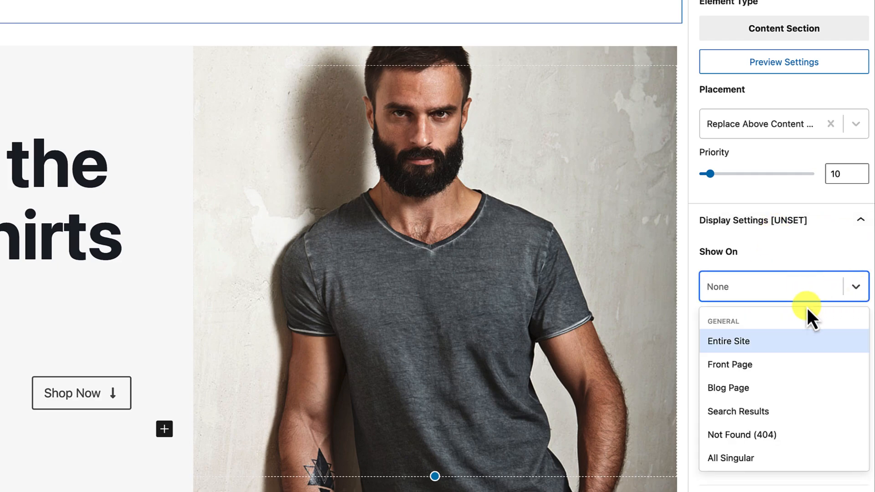
scroll(737, 360, down, 3)
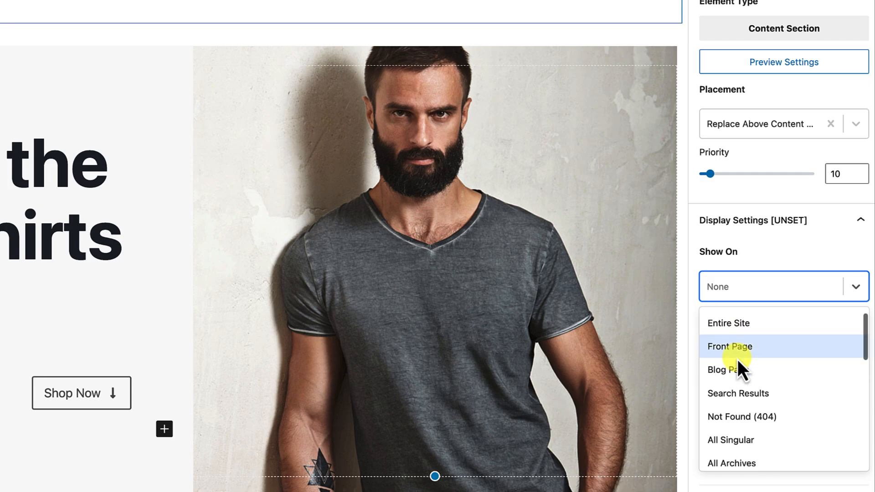
scroll(737, 359, down, 5)
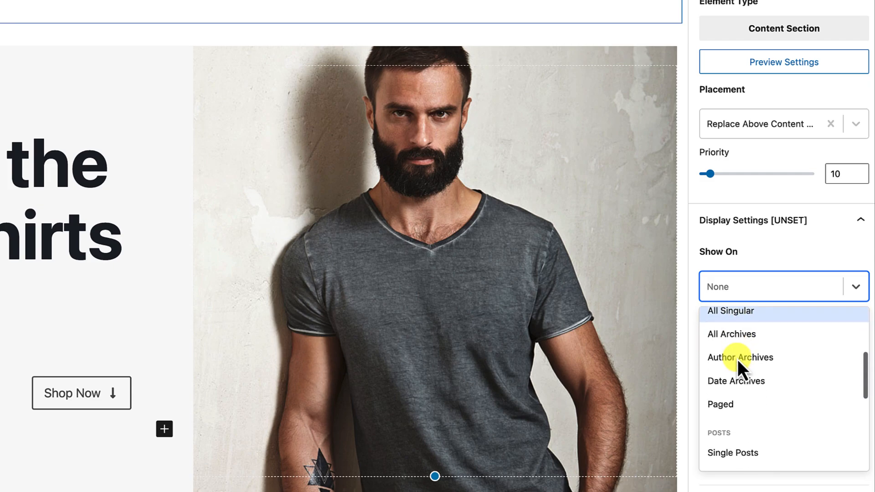
scroll(738, 360, down, 5)
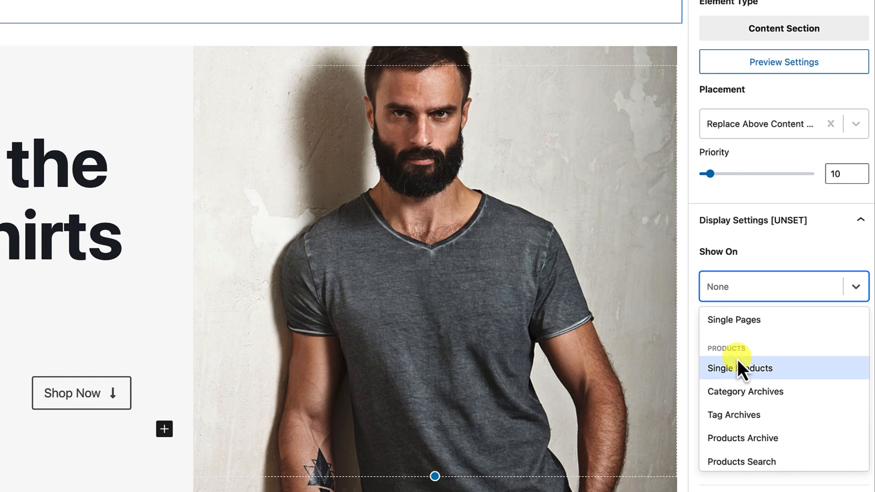
scroll(738, 368, down, 1)
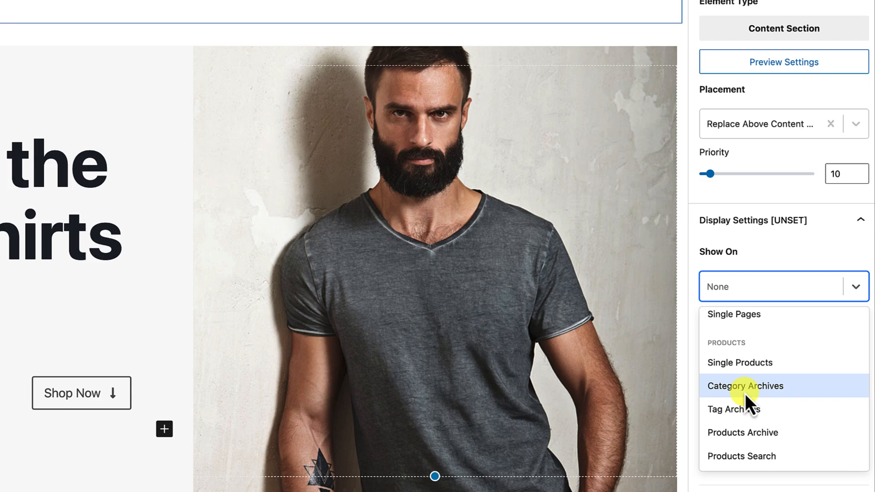
scroll(747, 395, down, 1)
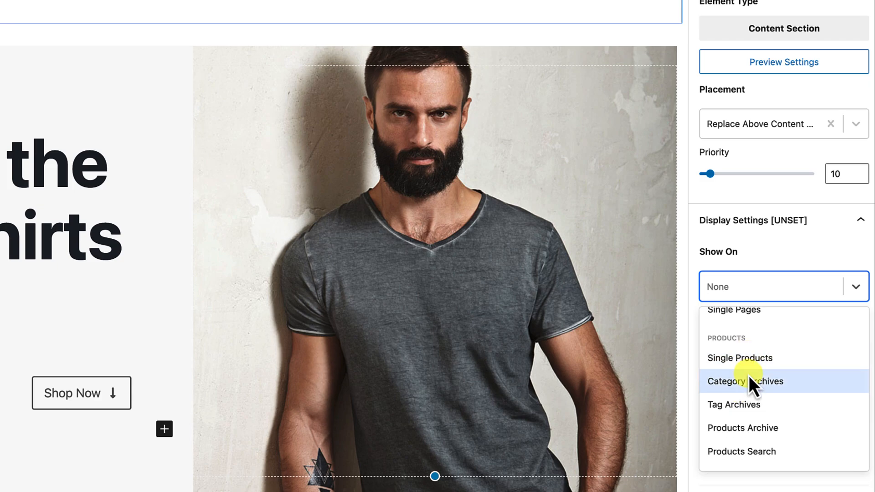
click(746, 386)
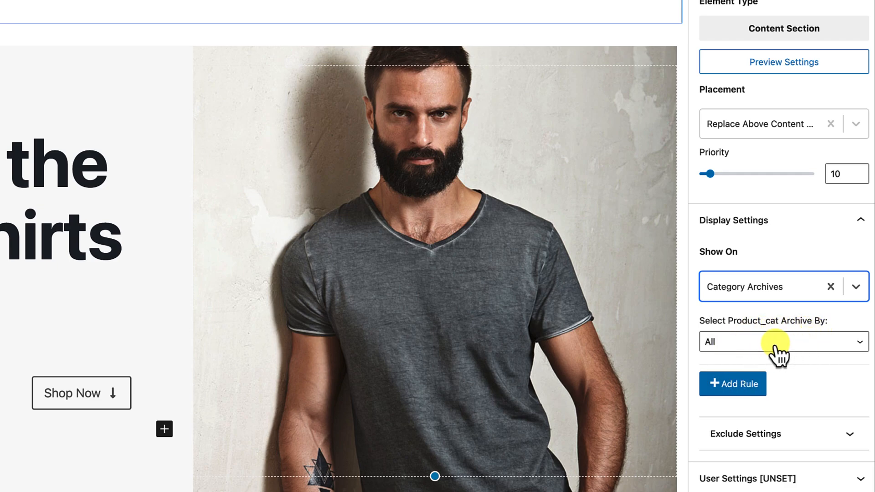
Limit the category archive display rule individually to the Shirts category and update the element.
click(834, 347)
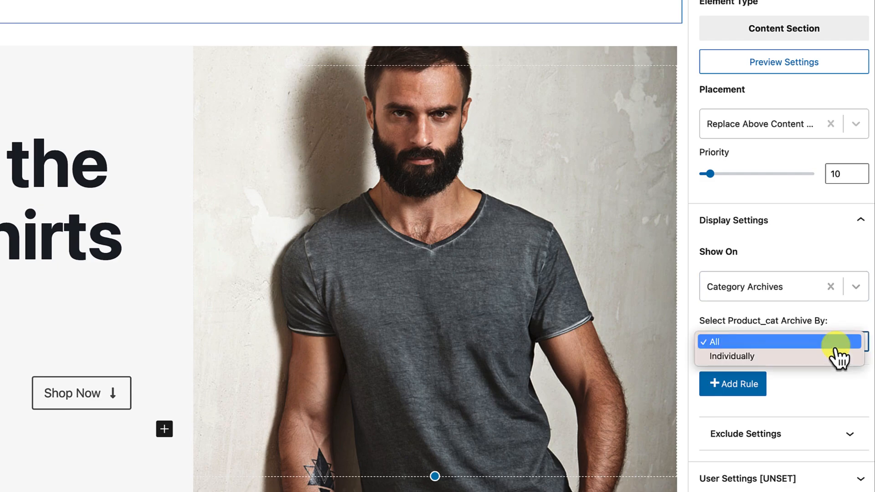
click(773, 359)
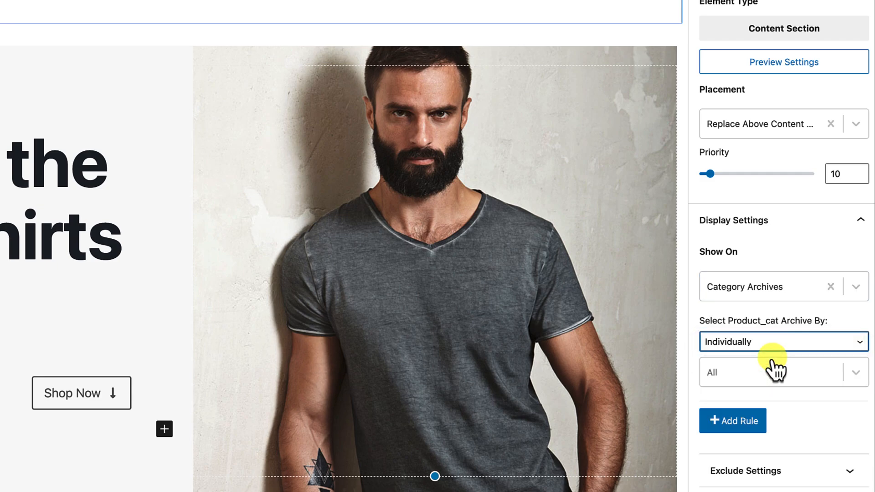
click(857, 376)
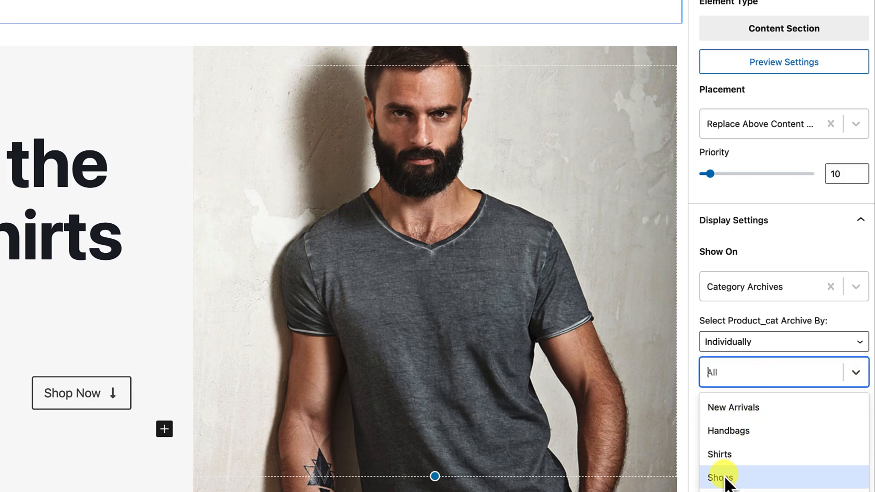
click(720, 455)
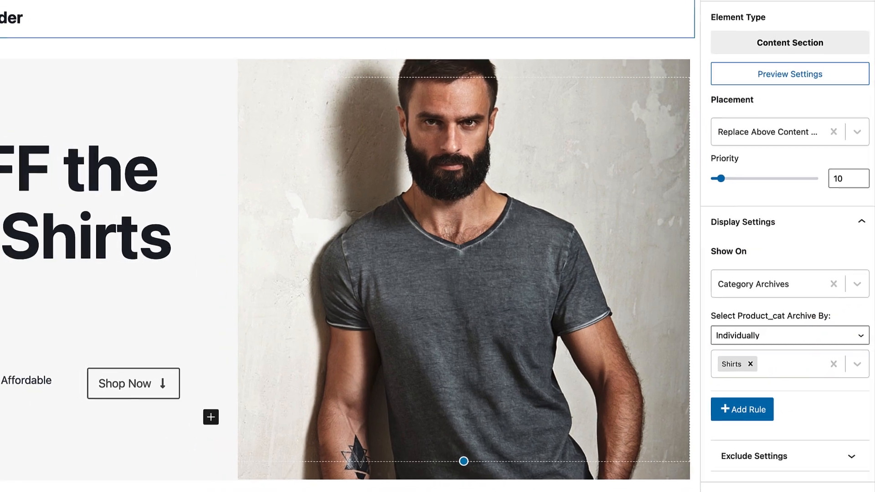
click(764, 17)
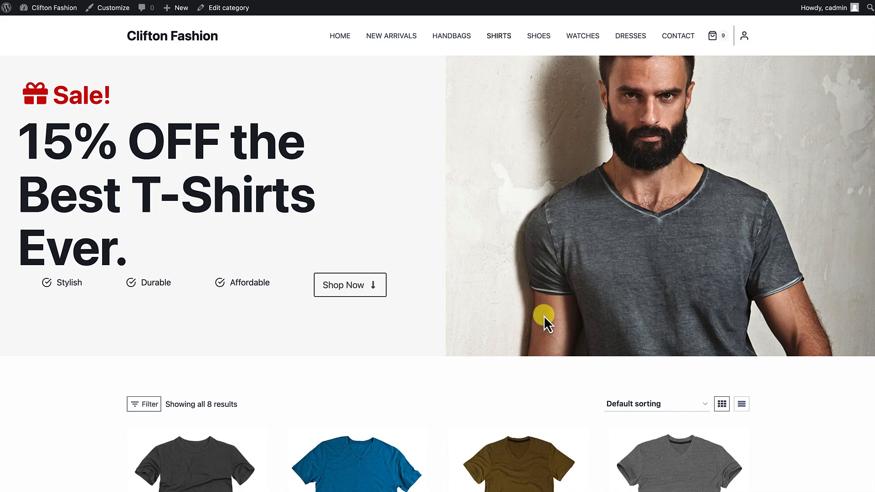
Review the live Shirts category page with its header on desktop and at iPhone 12 Pro dimensions, and turn off device emulation.
scroll(553, 335, down, 5)
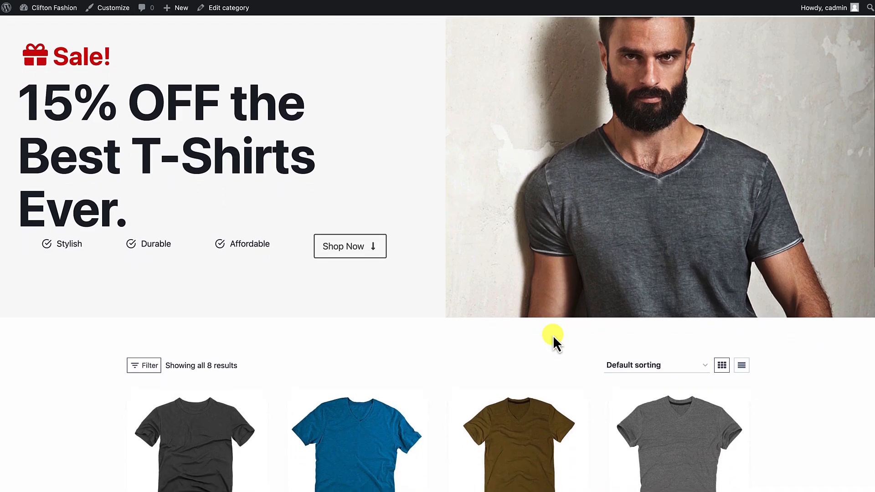
scroll(554, 337, down, 8)
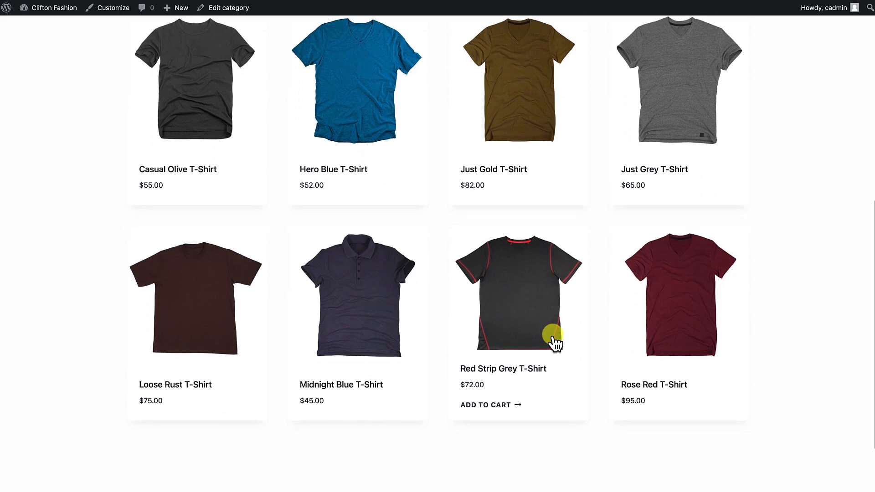
scroll(553, 335, up, 13)
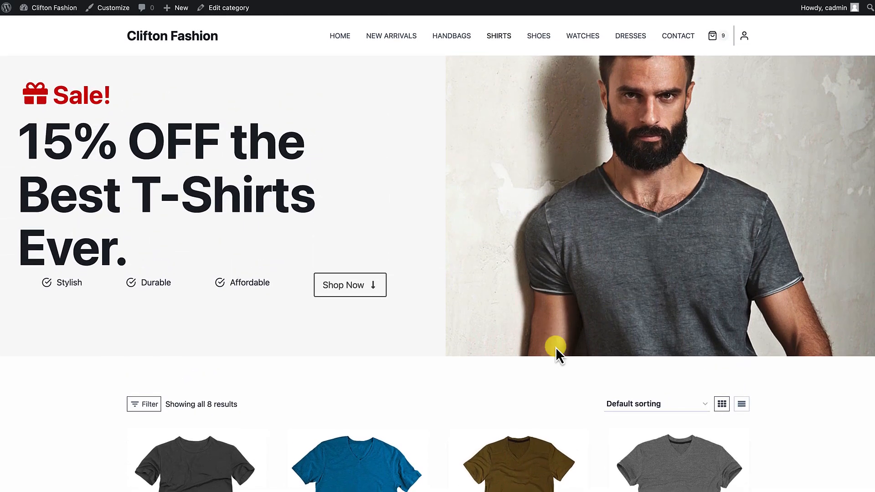
right_click(487, 318)
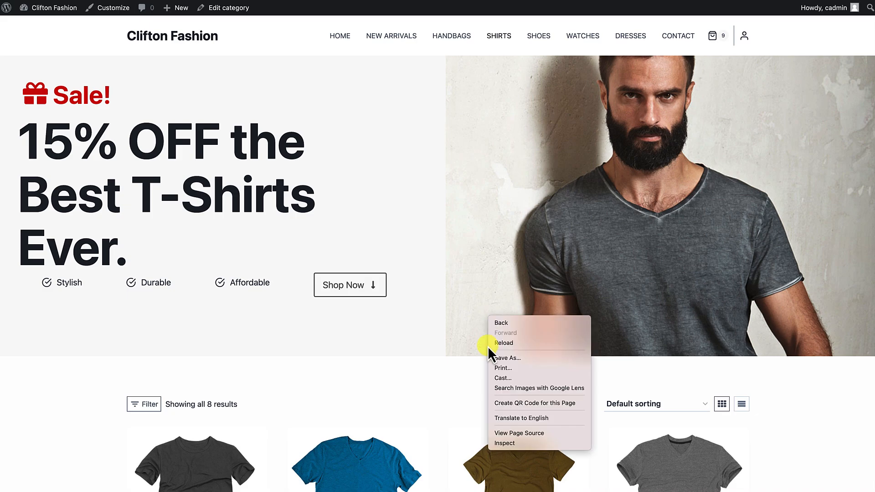
click(501, 445)
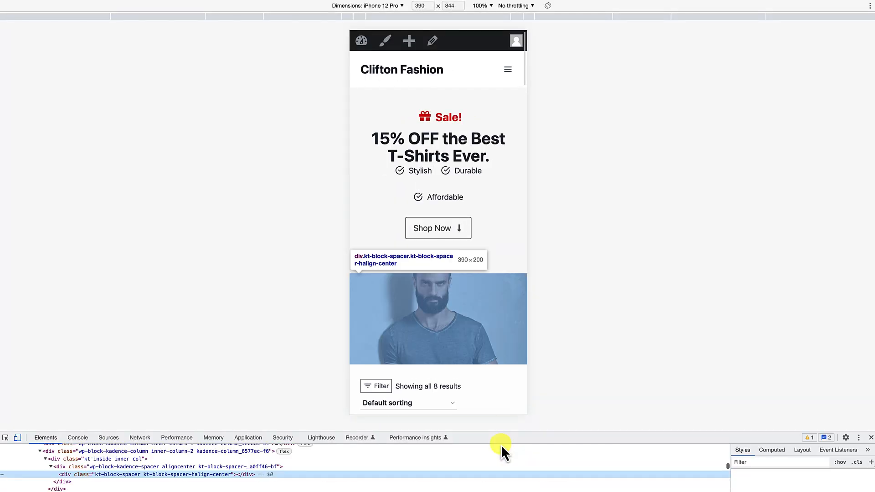
click(16, 439)
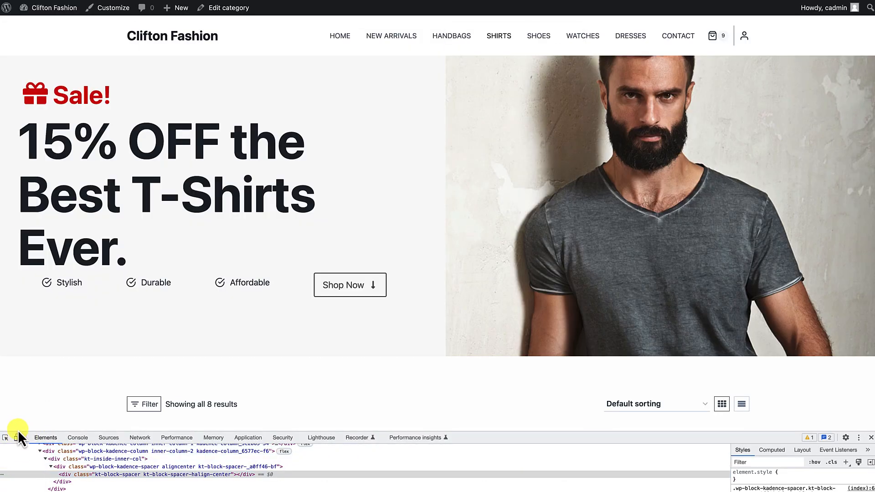
Recheck the Shirts category header's spacing at iPhone 12 Pro dimensions and return the page to desktop display.
click(17, 439)
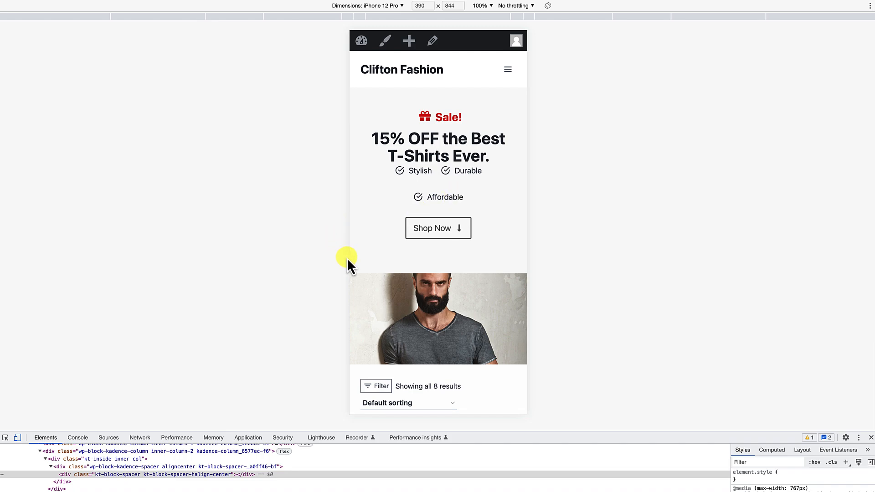
scroll(405, 335, down, 1)
scroll(404, 334, up, 1)
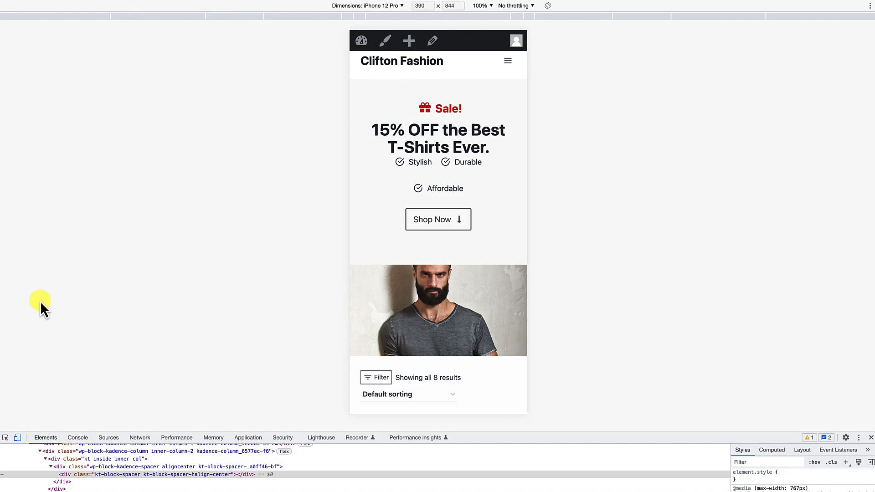
click(15, 437)
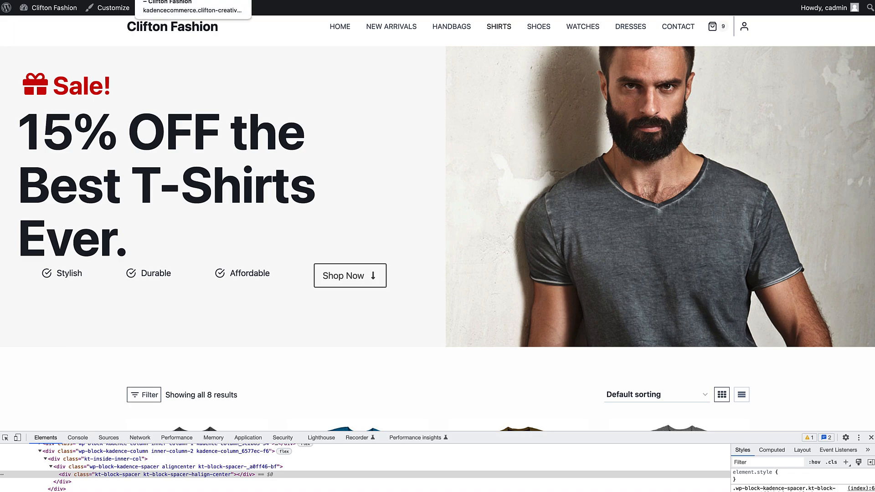
Switch back to the element editor and set the desktop bottom margin of the "15% OFF the Best T-Shirts Ever." heading to 40 px.
click(82, 0)
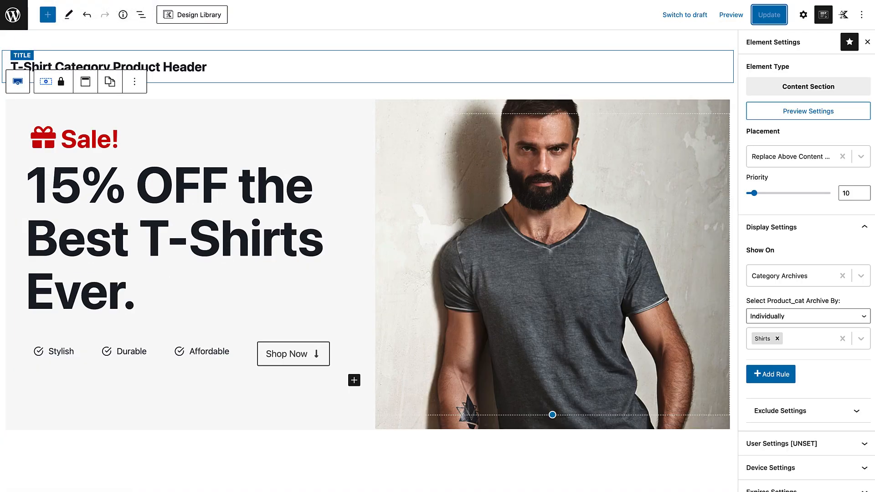
click(104, 298)
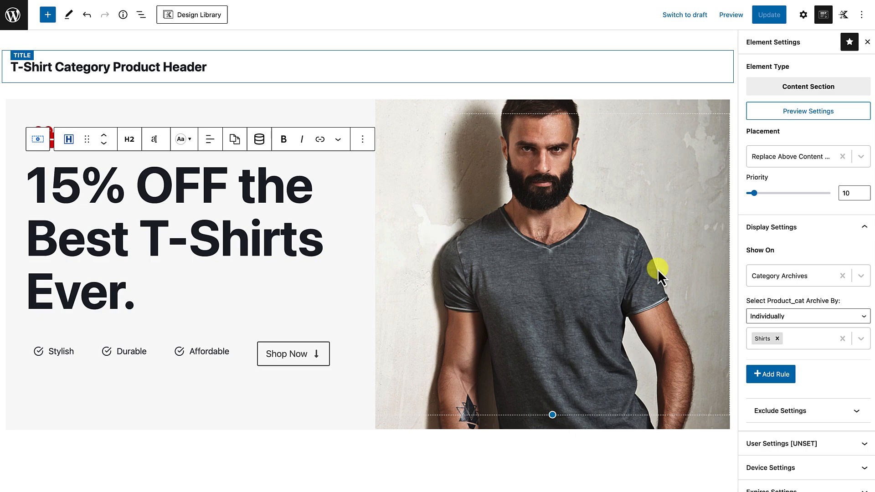
click(804, 15)
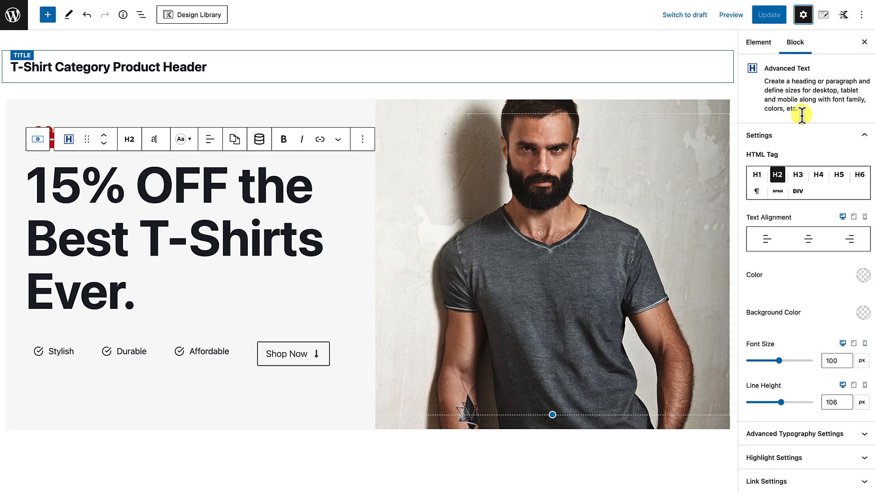
scroll(807, 266, down, 2)
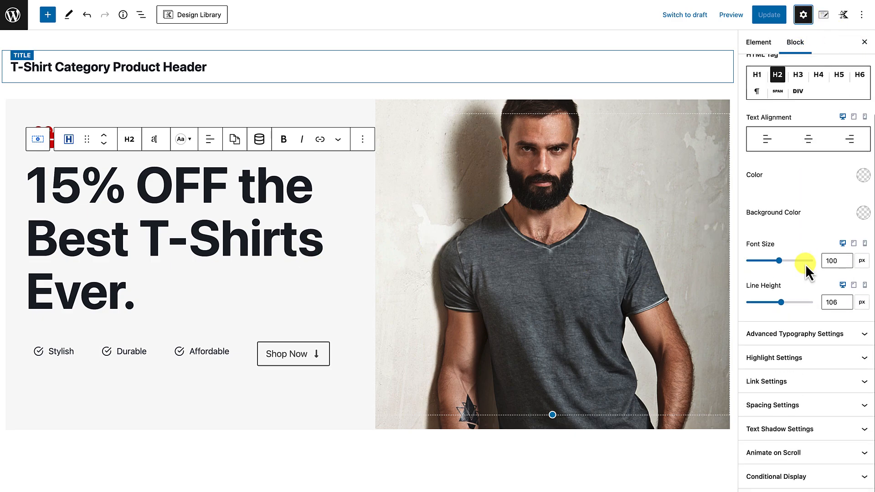
click(781, 410)
scroll(780, 440, down, 2)
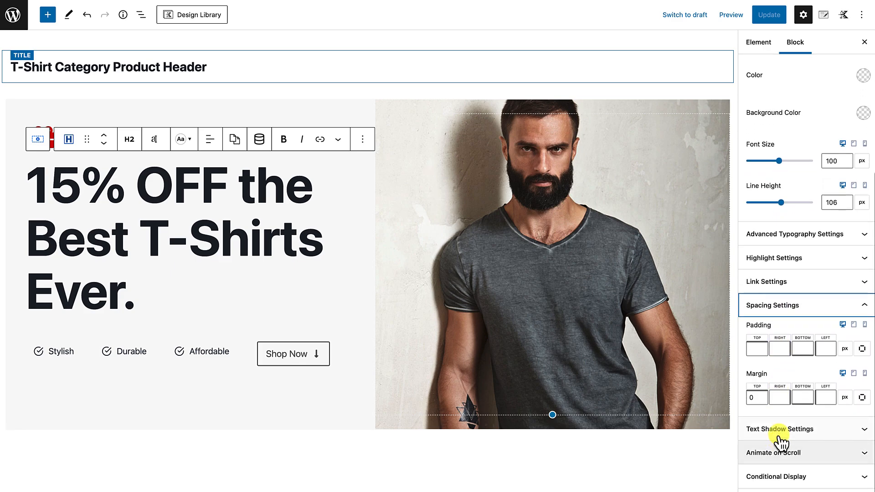
click(801, 398)
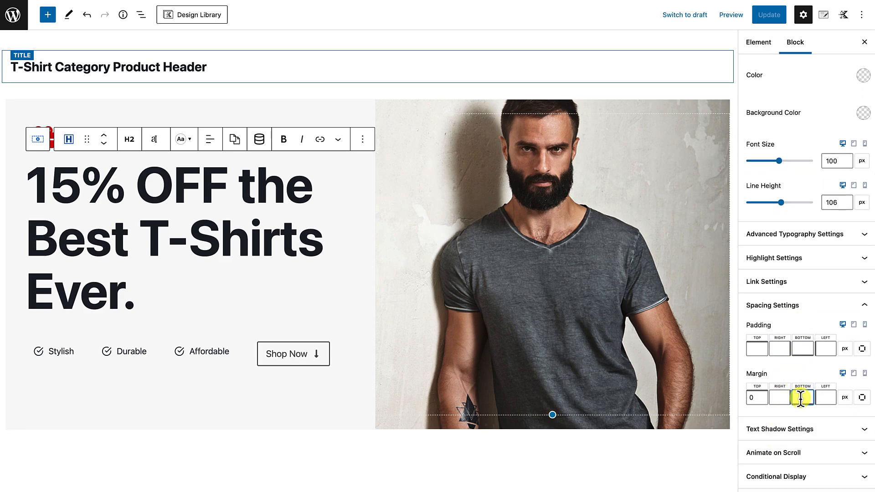
text(4)
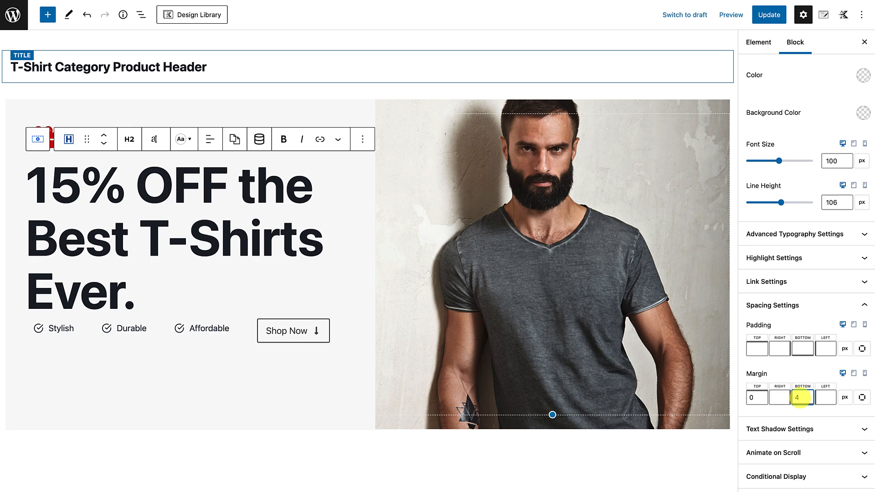
text(0)
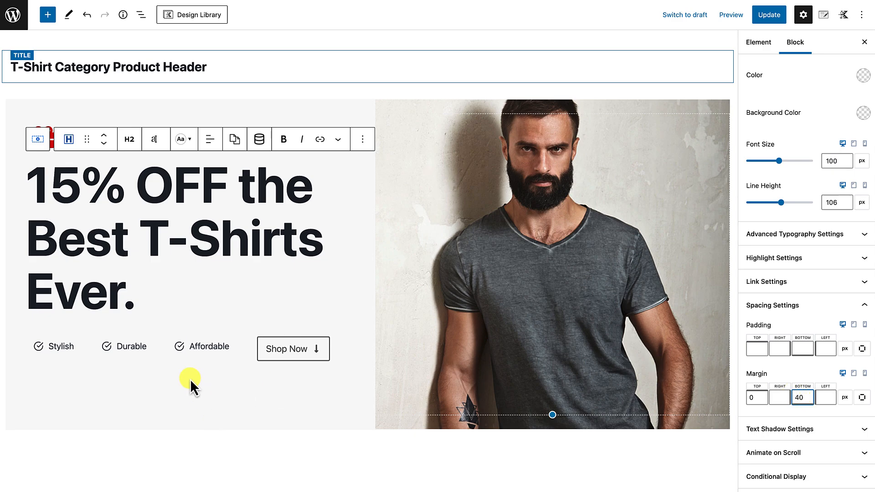
Set the desktop content justification of the section holding the icon lists and Shop Now button to Inherit.
click(166, 348)
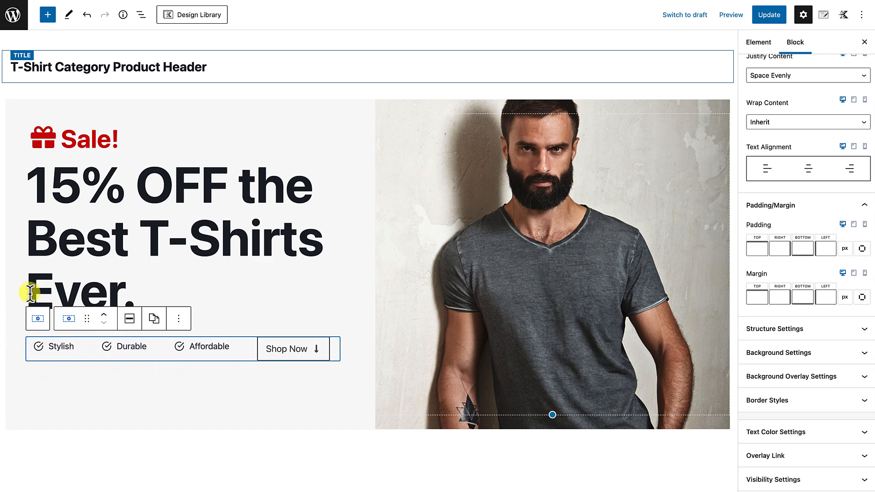
click(42, 393)
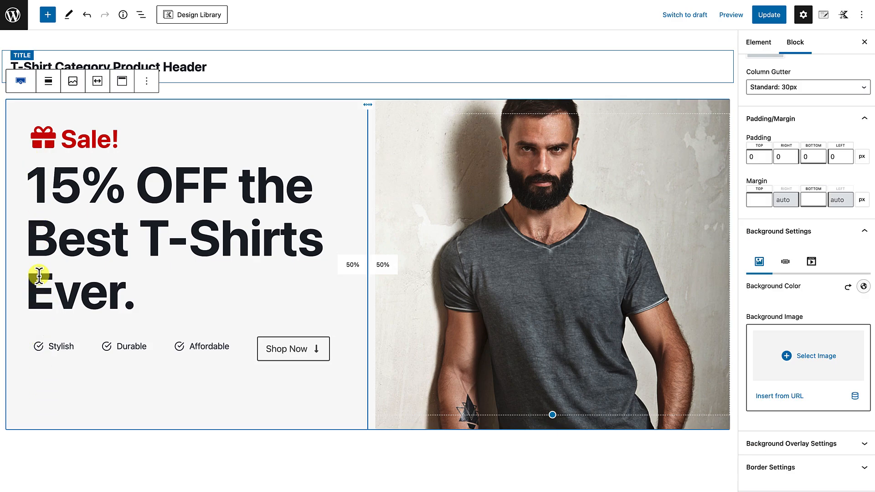
click(83, 336)
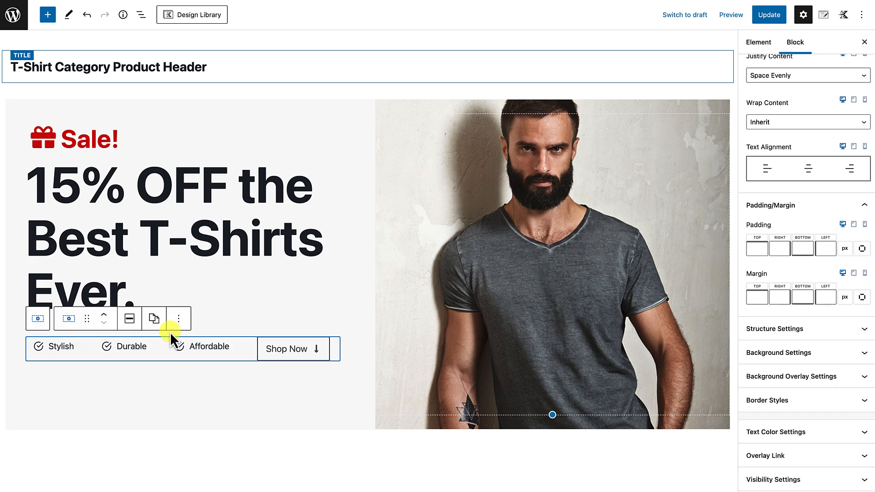
scroll(757, 301, up, 5)
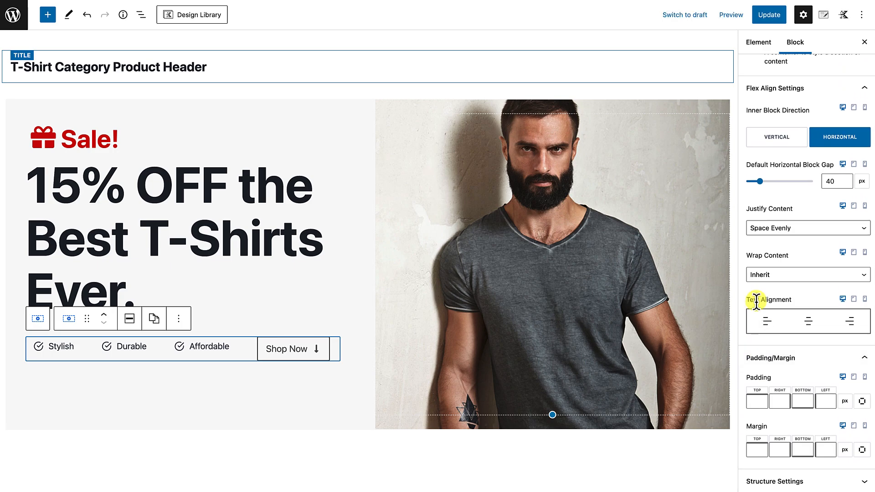
scroll(756, 301, down, 1)
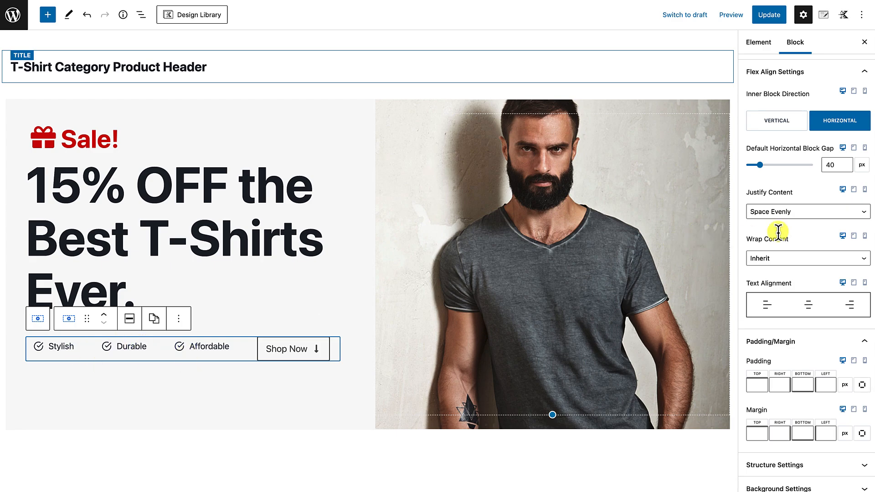
click(806, 211)
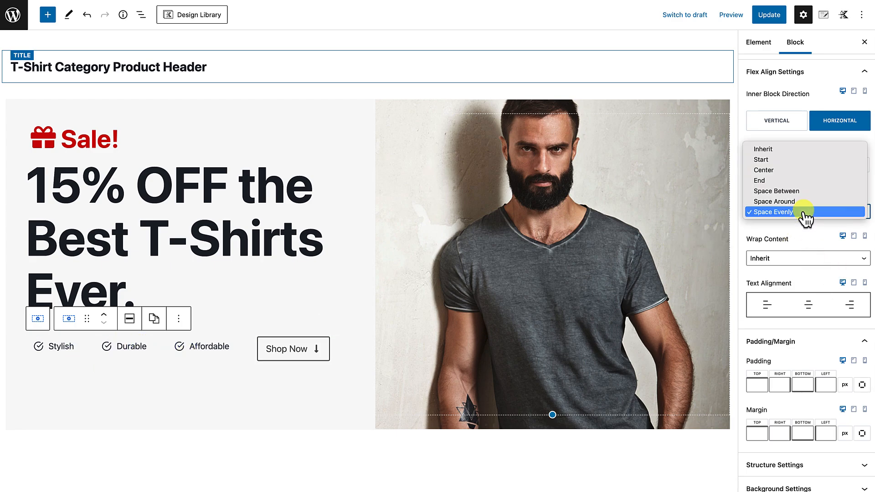
click(777, 150)
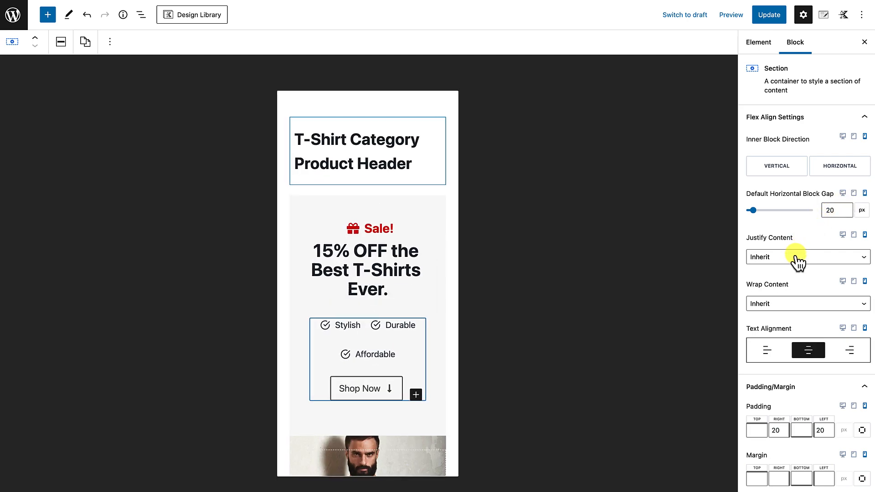
Set the same section's mobile content justification to Space Evenly and update the element.
click(797, 261)
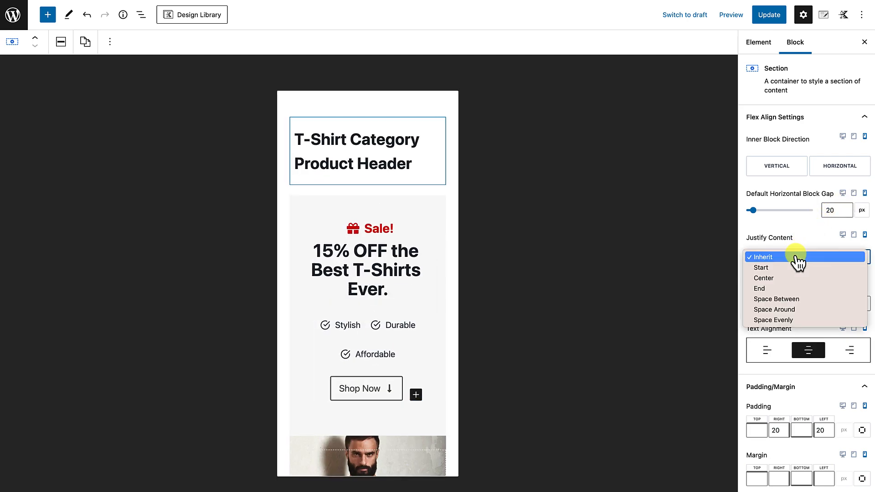
click(781, 320)
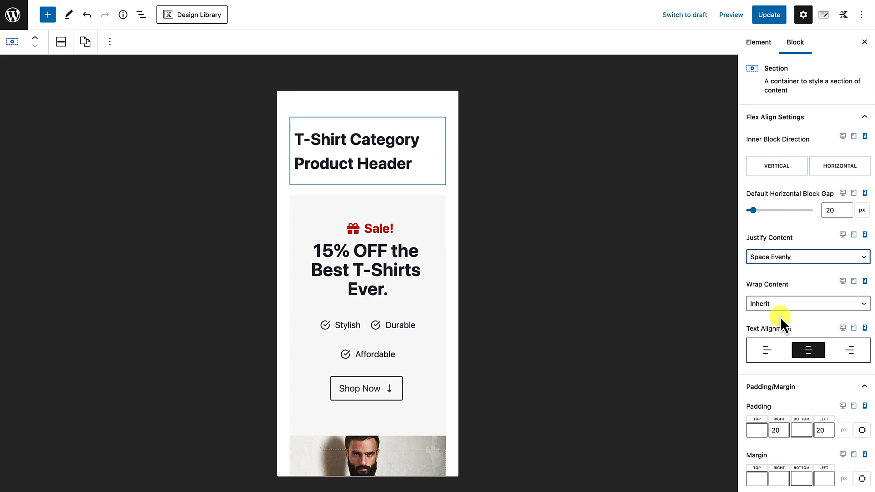
click(775, 18)
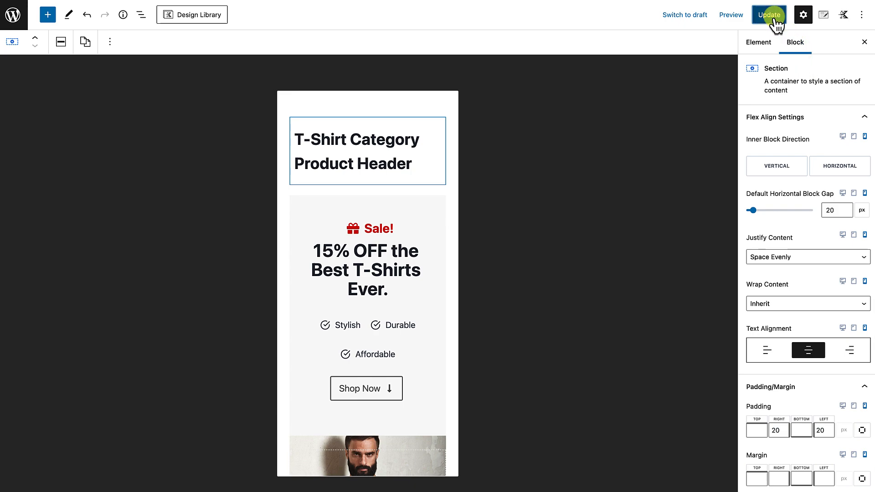
Review the updated header and product list on the live Shirts page on desktop and at iPhone 12 Pro dimensions.
click(229, 111)
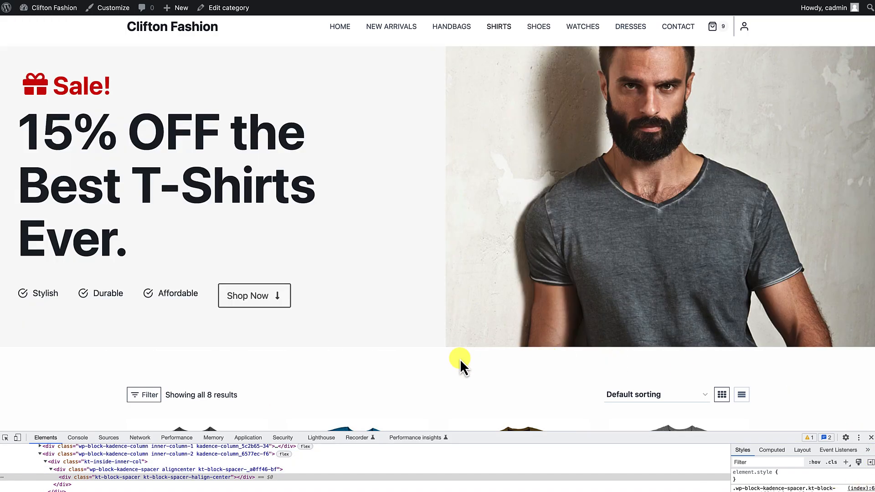
click(18, 439)
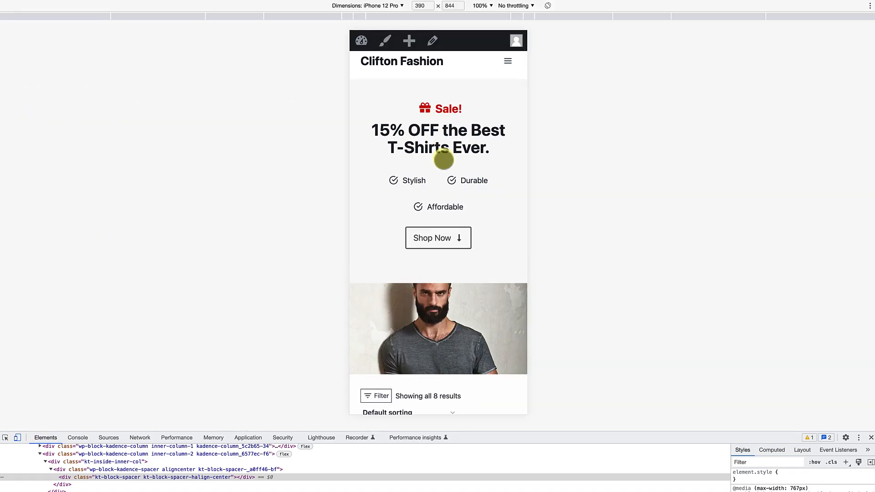
scroll(442, 252, down, 1)
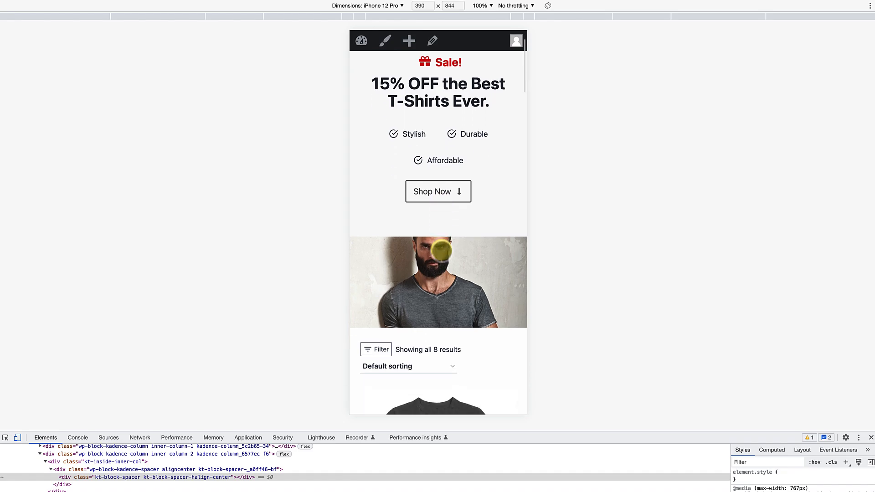
scroll(442, 251, up, 2)
scroll(442, 251, down, 15)
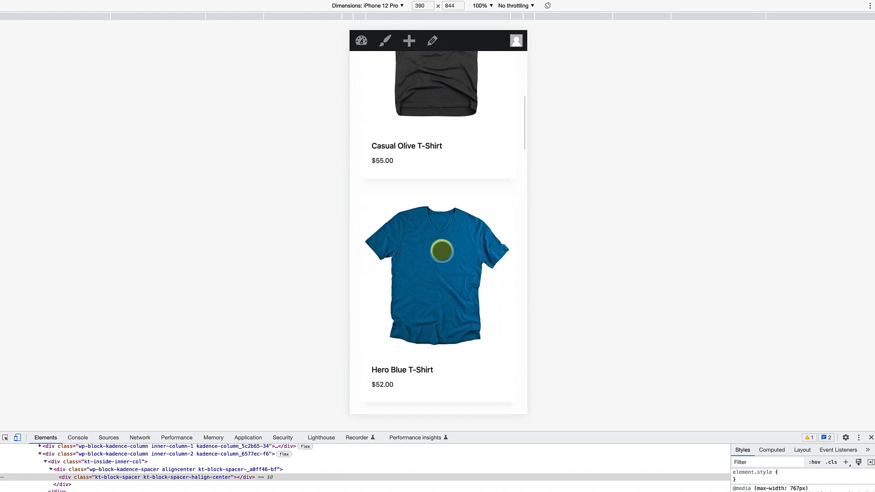
scroll(441, 251, up, 15)
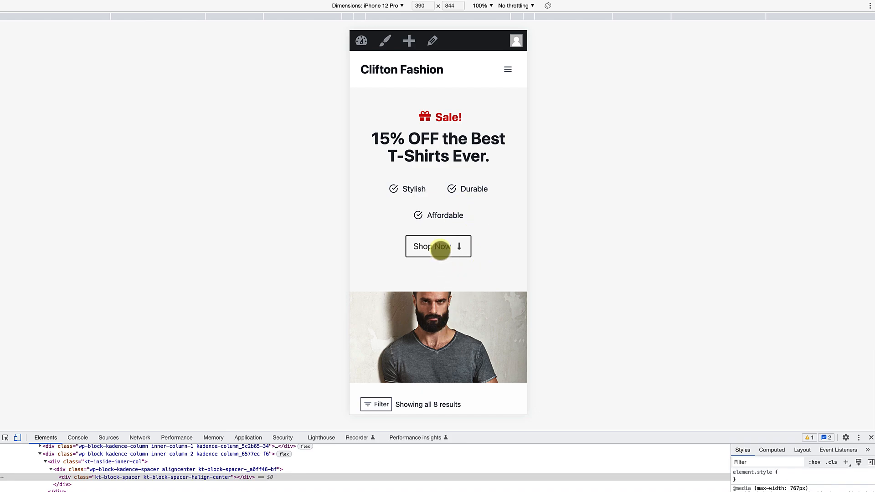
Test the Shop Now button and scrolling to the products in the mobile preview, and close the developer tools.
click(441, 246)
click(440, 247)
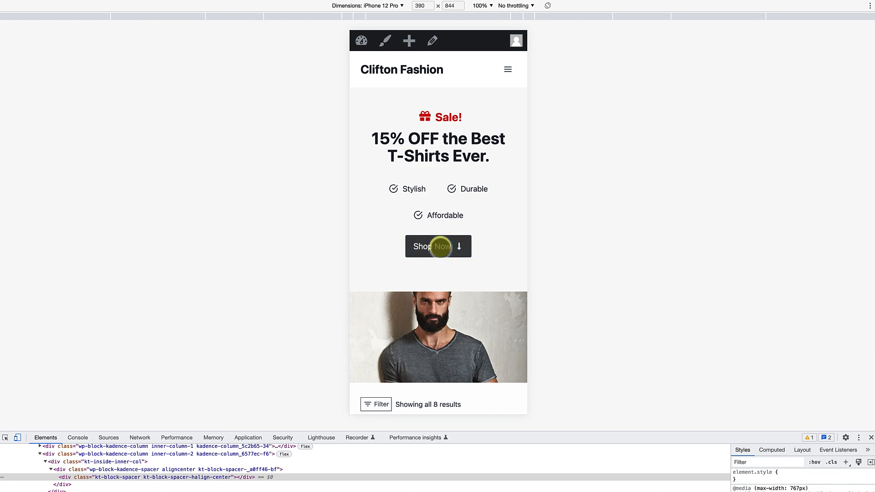
click(440, 247)
click(439, 246)
click(439, 247)
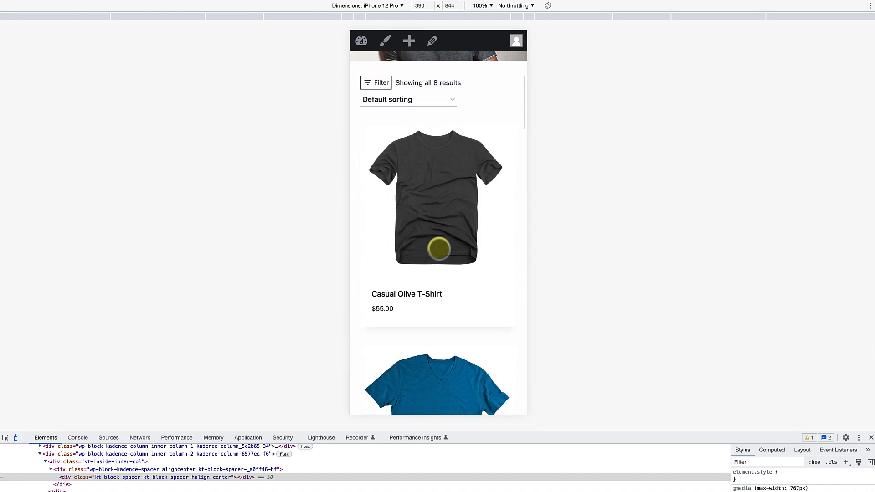
scroll(439, 248, up, 8)
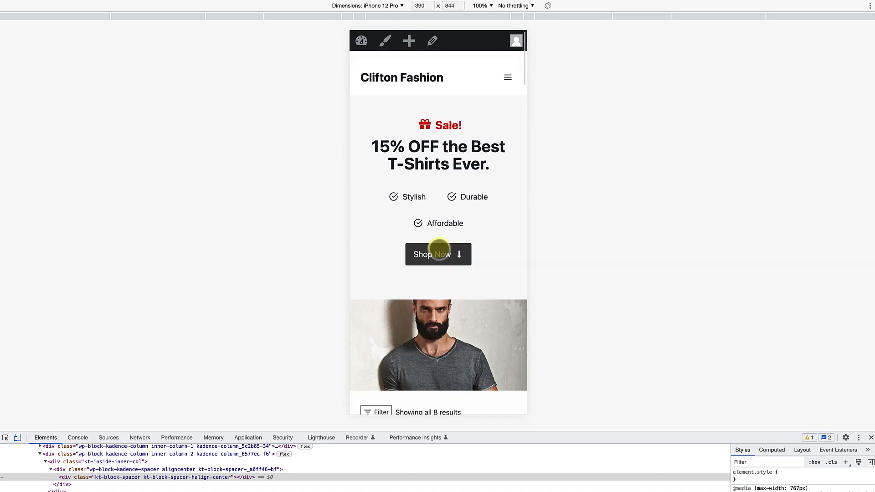
click(434, 253)
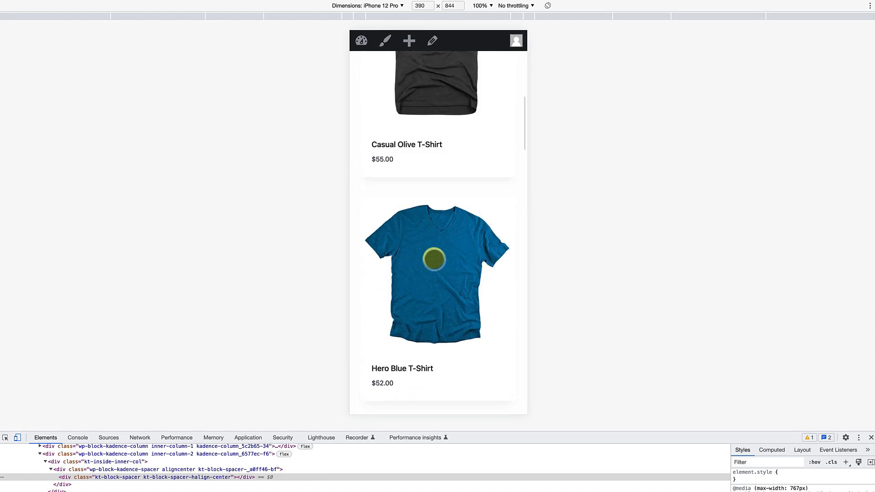
scroll(439, 228, up, 10)
scroll(440, 170, up, 2)
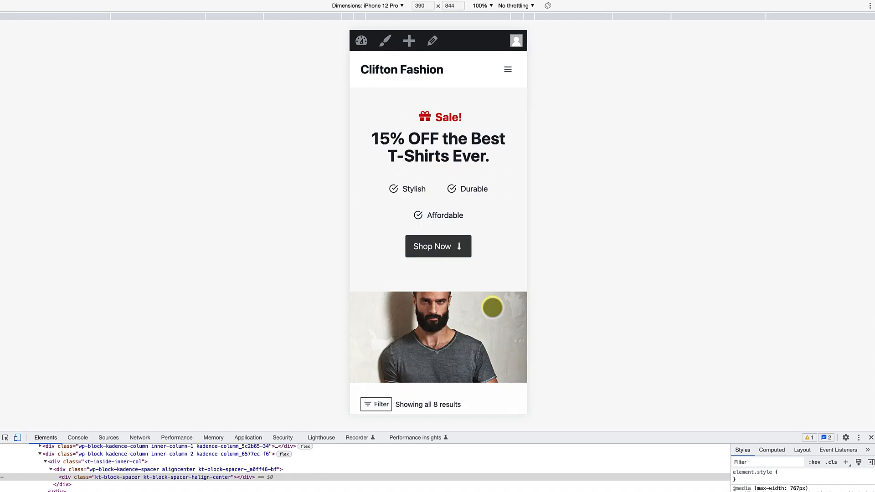
click(871, 438)
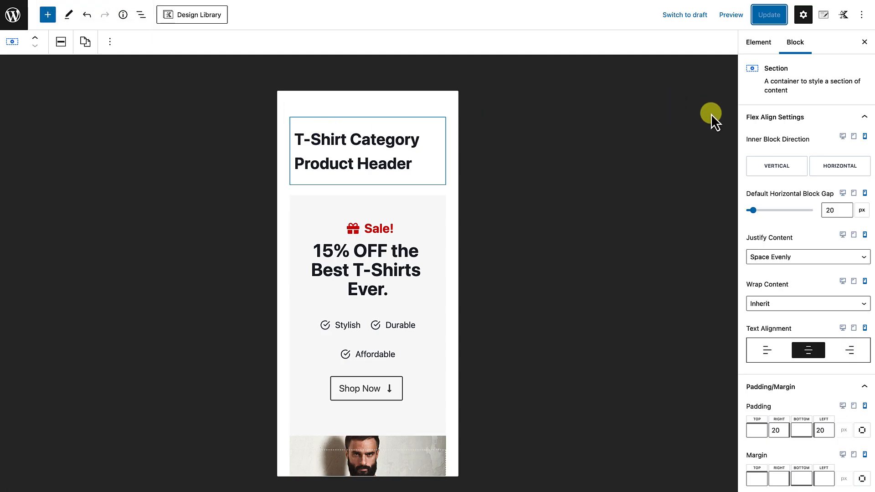
Link the Shop Now button to the #main anchor in the desktop view and update the element.
click(843, 136)
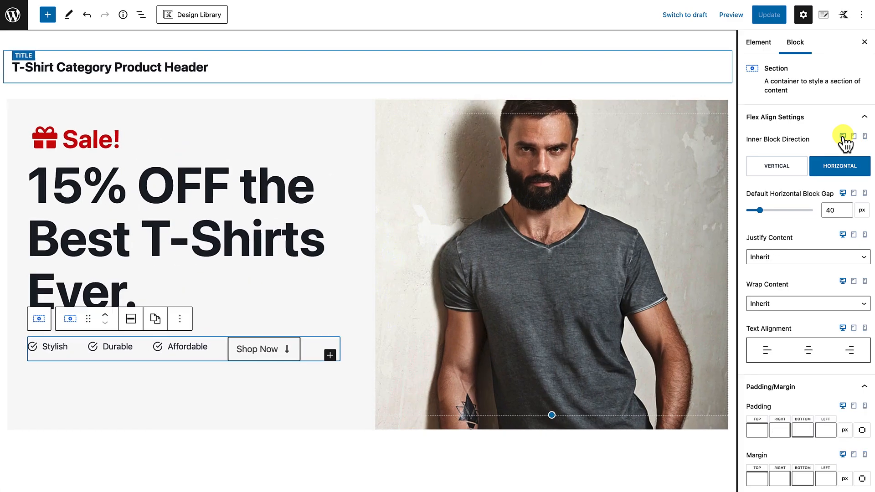
scroll(543, 272, down, 1)
scroll(543, 271, down, 2)
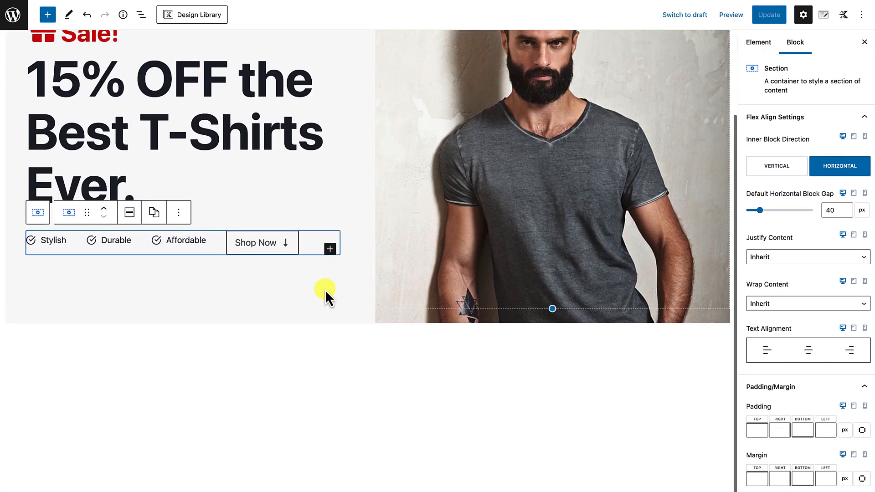
click(262, 253)
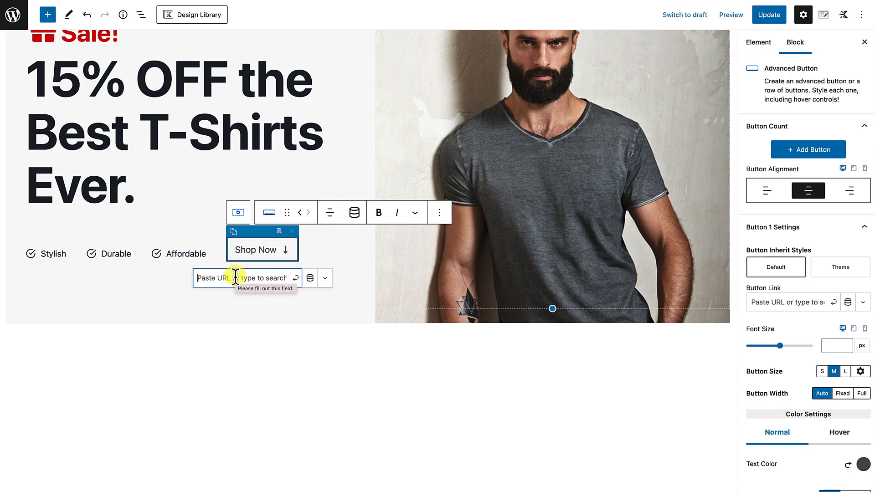
text(#main)
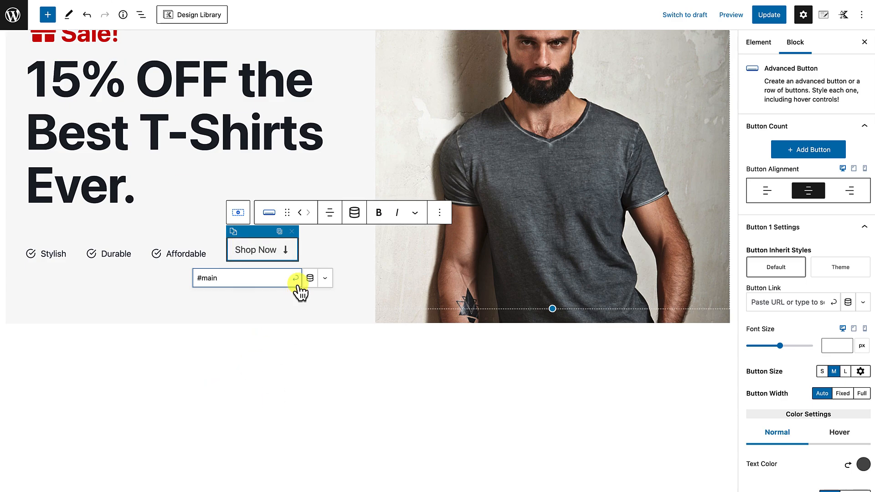
click(297, 280)
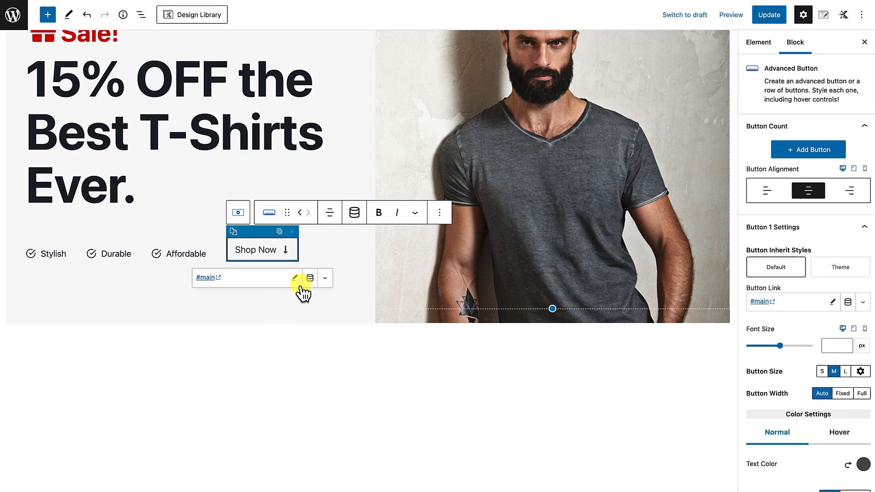
click(769, 16)
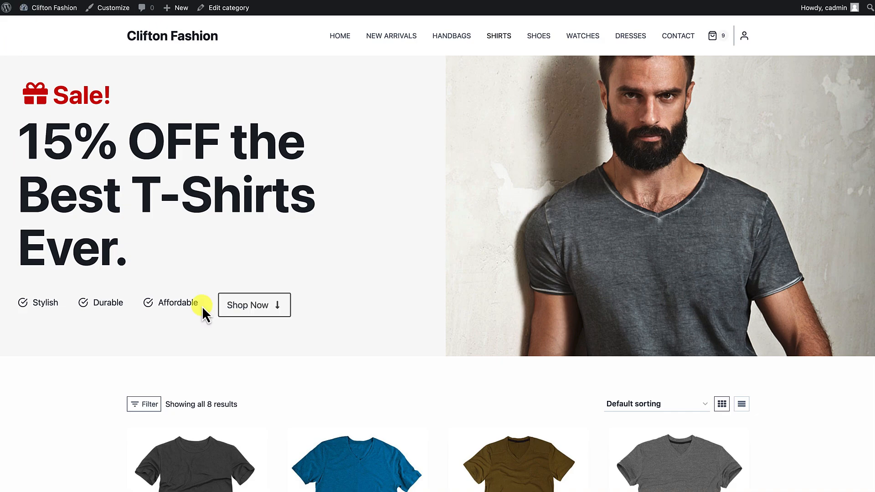
Test the Shop Now button's link on the live Shirts page at desktop size and return to the header.
click(268, 310)
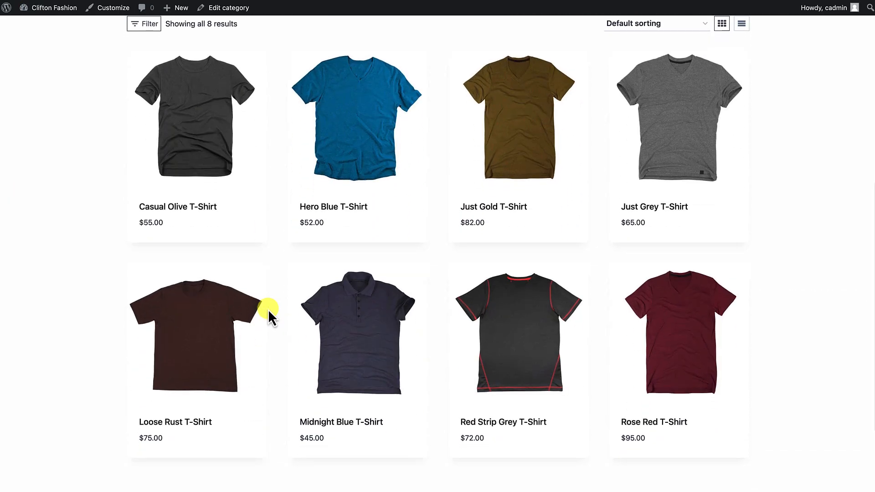
scroll(441, 163, up, 3)
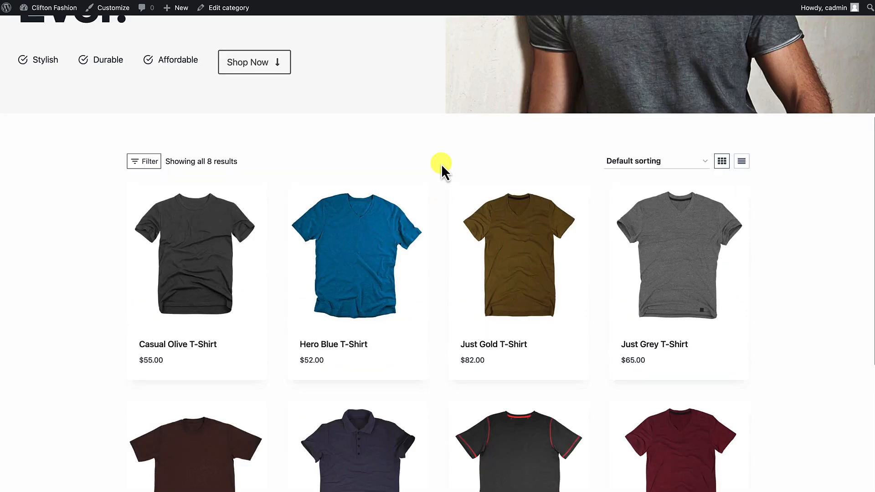
scroll(441, 163, up, 5)
Test the Shop Now link on the Shirts page at iPhone 12 Pro dimensions and close the developer tools.
right_click(367, 170)
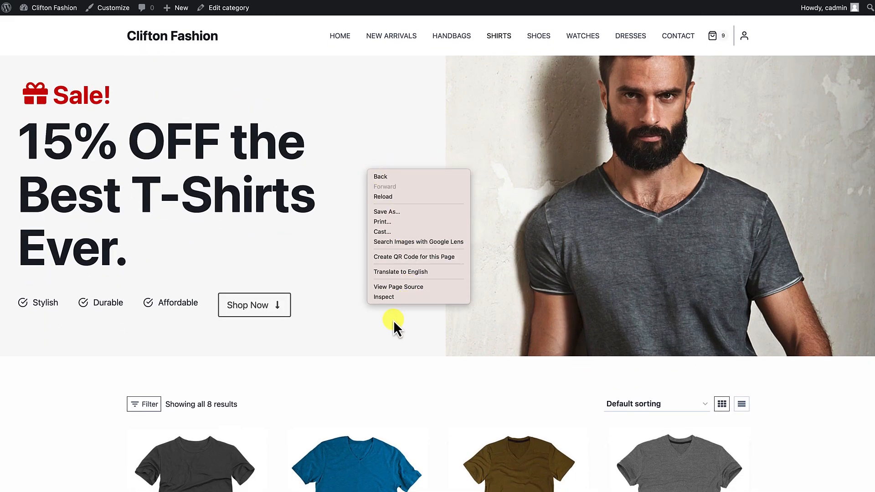
click(387, 299)
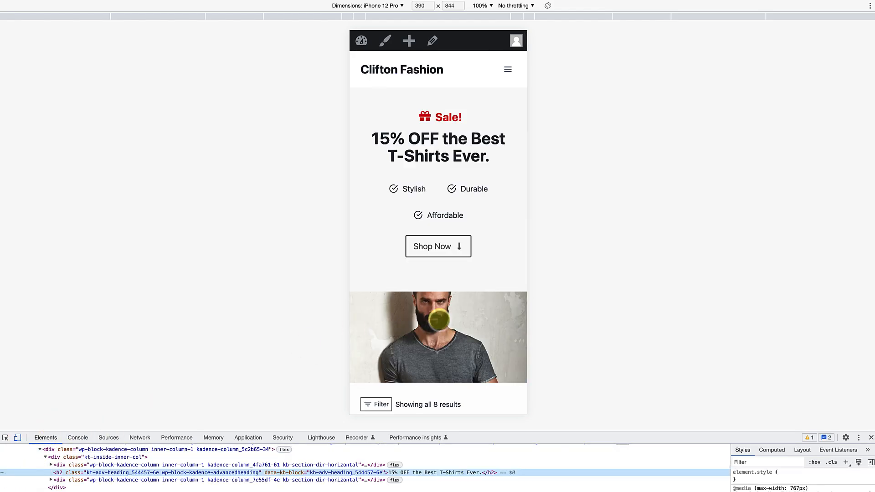
click(438, 247)
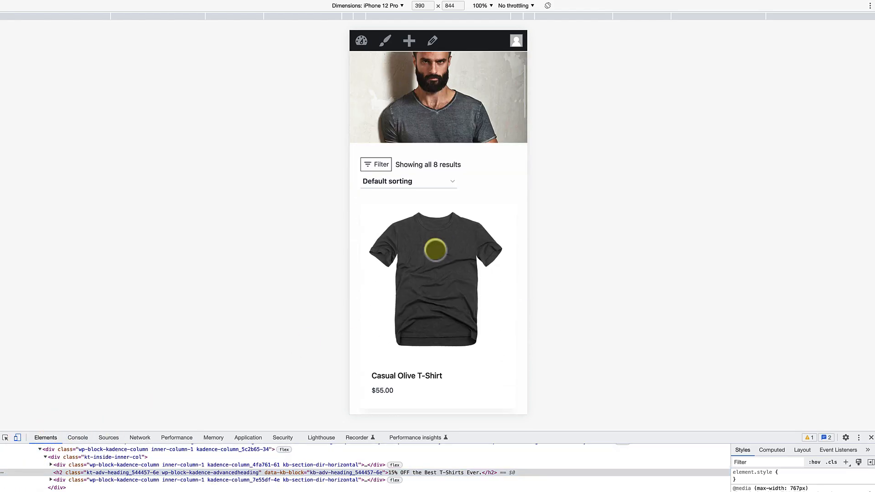
scroll(438, 309, up, 10)
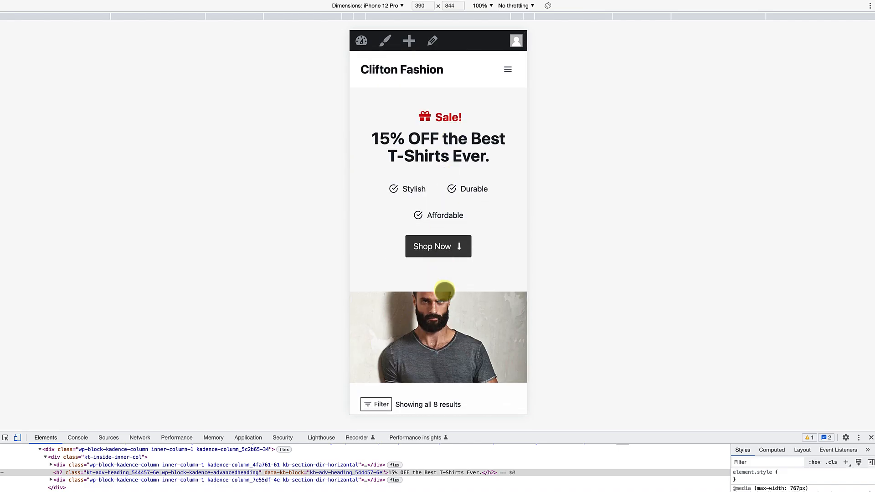
click(871, 437)
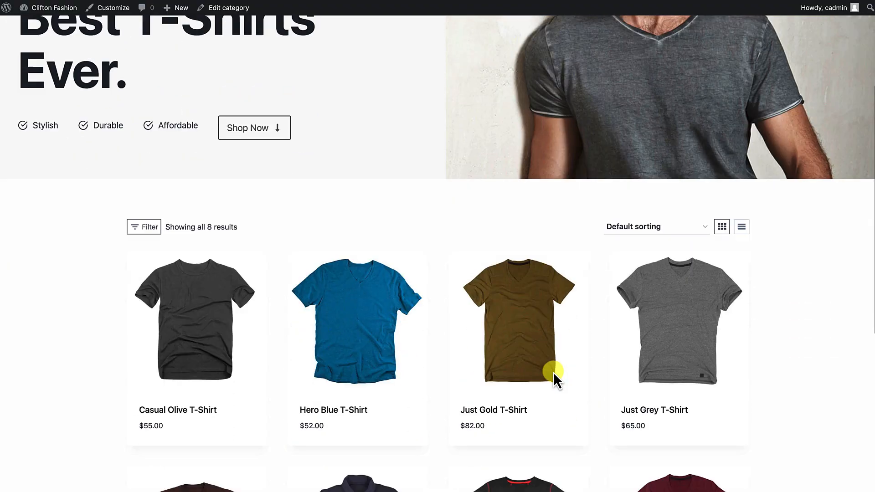
Review the finished T-shirt header and the product grid below it on the desktop Shirts page.
scroll(553, 372, up, 4)
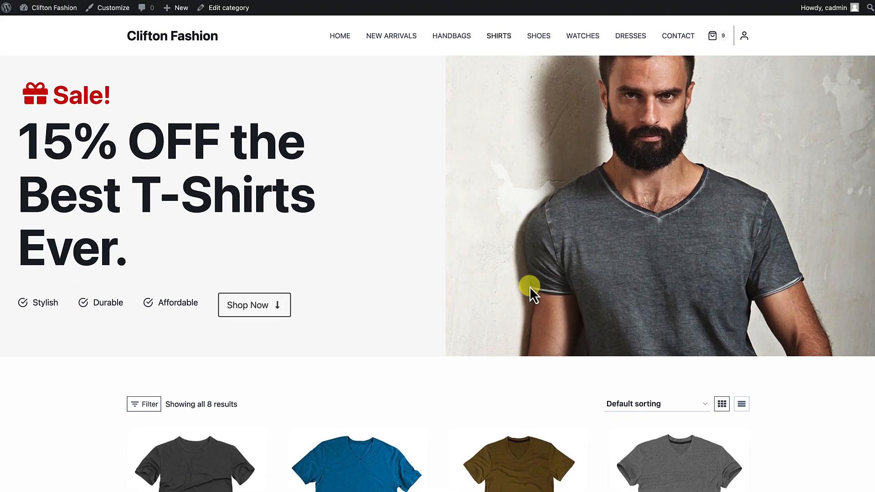
scroll(530, 286, down, 6)
scroll(529, 286, up, 3)
scroll(451, 411, down, 10)
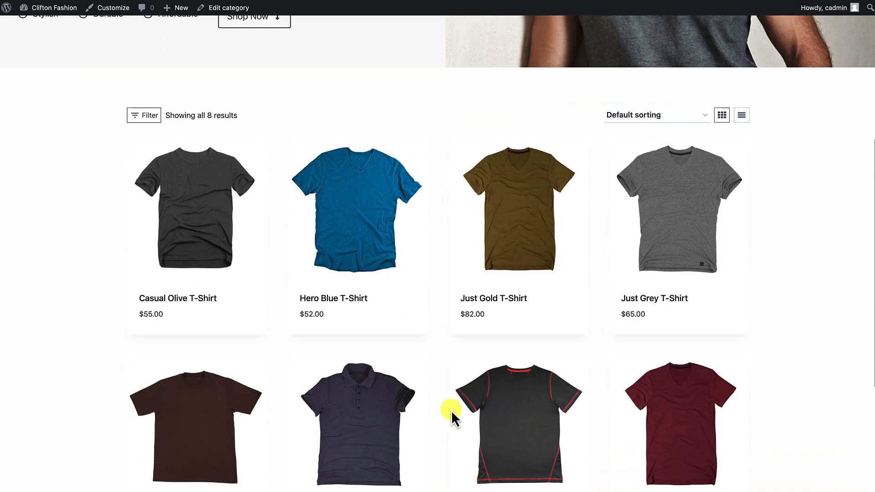
scroll(451, 411, up, 10)
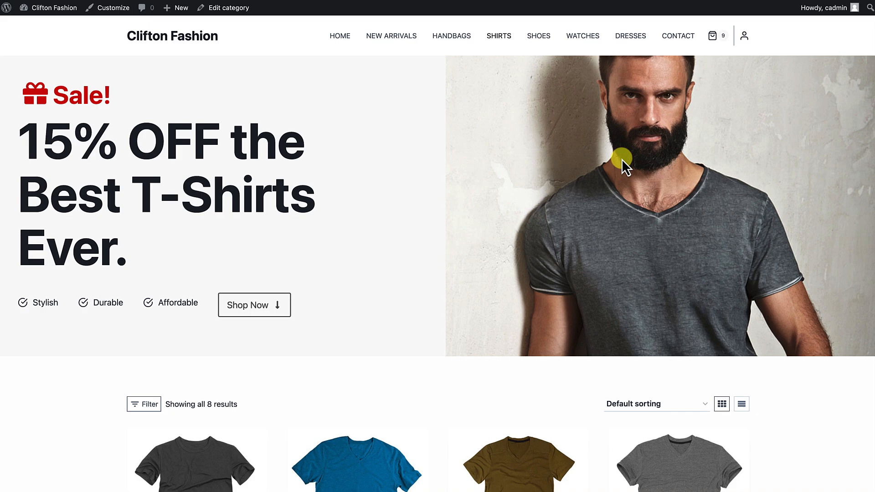
scroll(427, 229, down, 1)
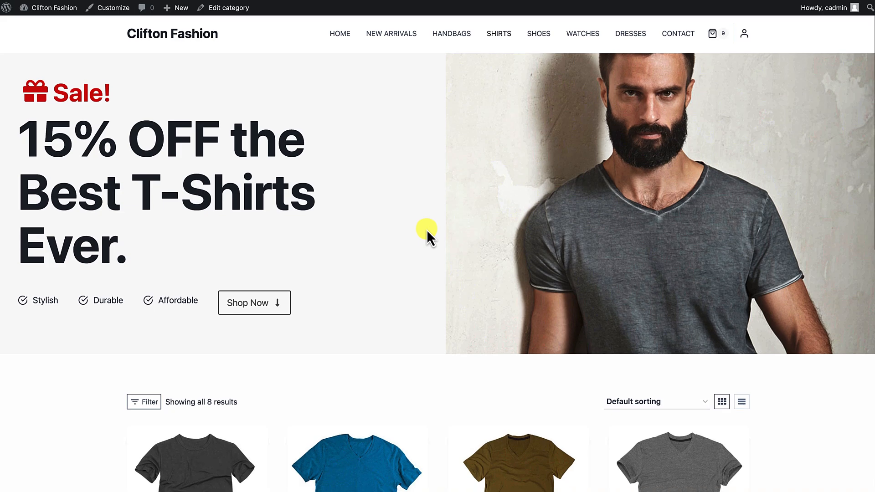
scroll(451, 277, down, 7)
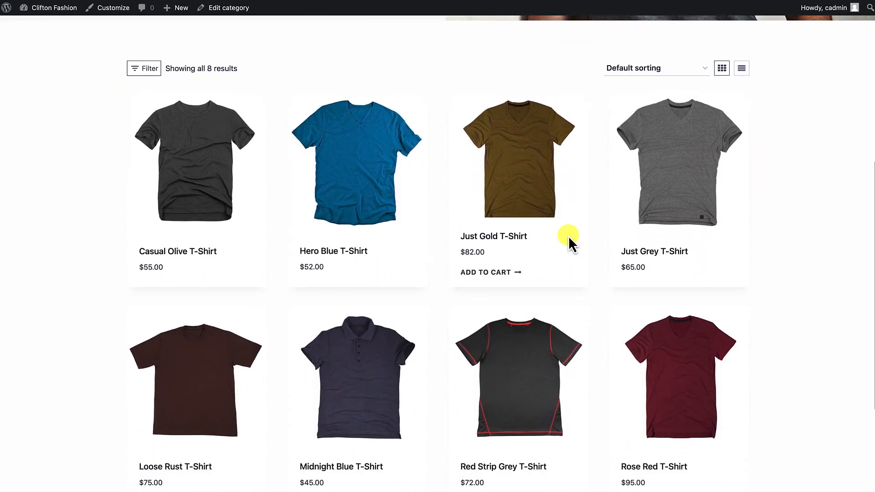
scroll(541, 419, down, 3)
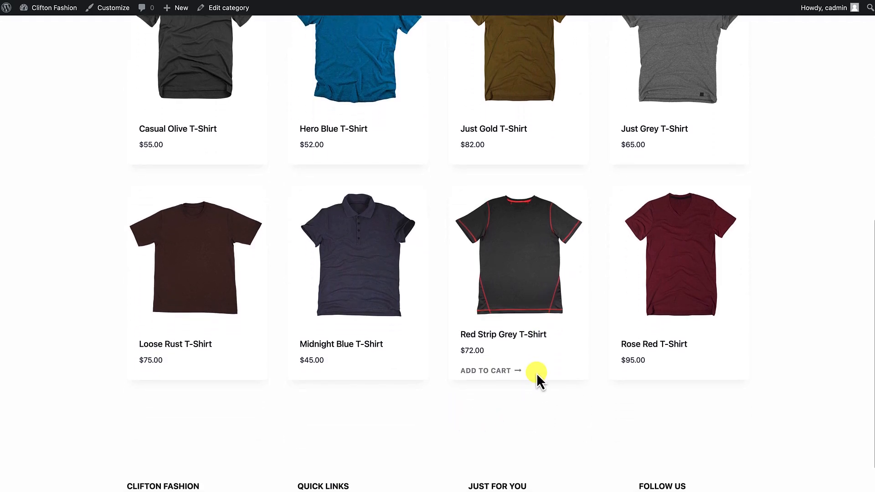
scroll(537, 373, up, 4)
scroll(543, 279, up, 6)
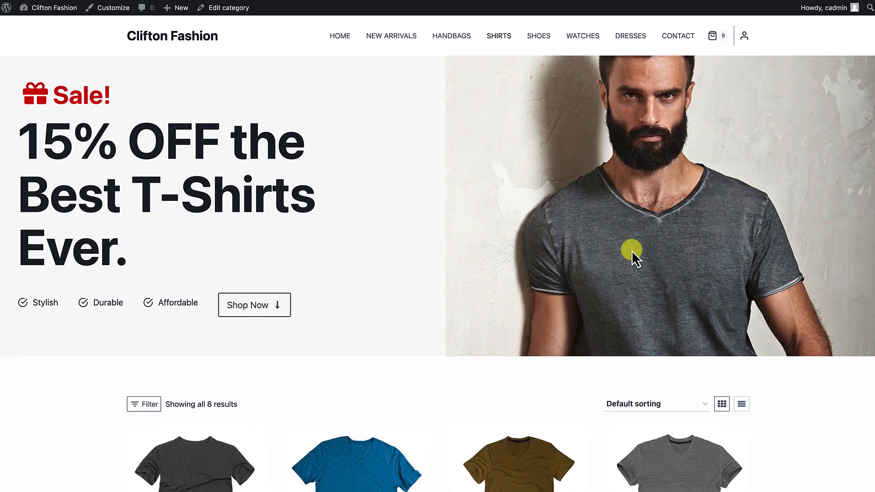
scroll(501, 337, down, 4)
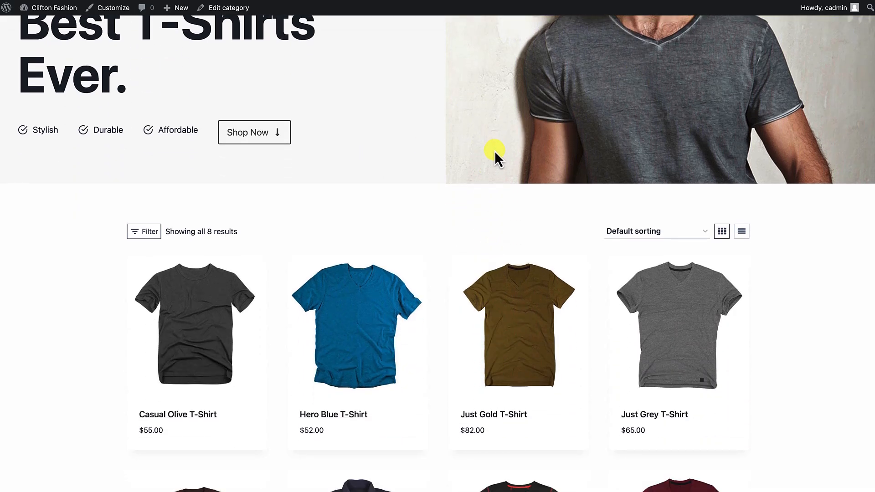
scroll(494, 151, up, 4)
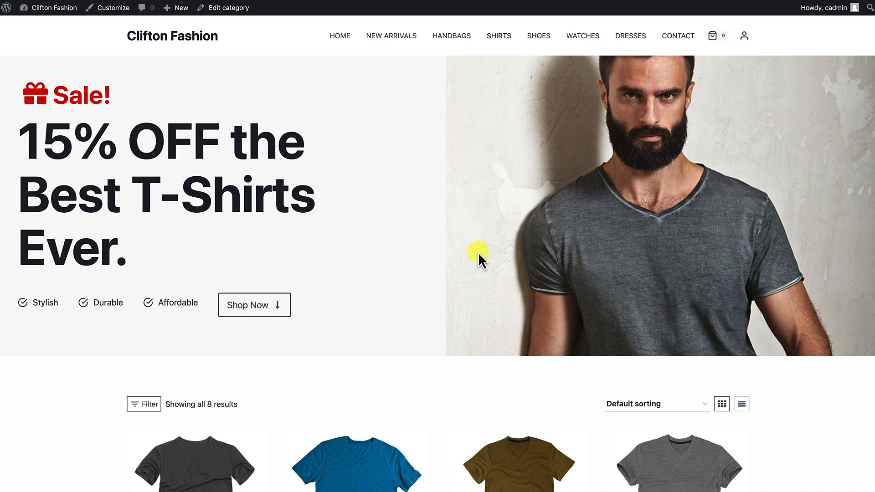
Open the Watches category page and examine its header, product grid and sign-up form beside the products.
click(587, 38)
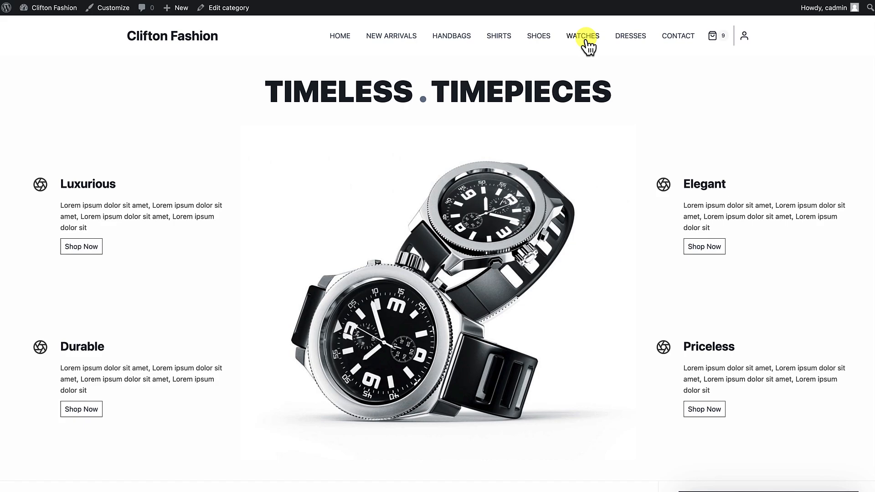
scroll(474, 234, down, 1)
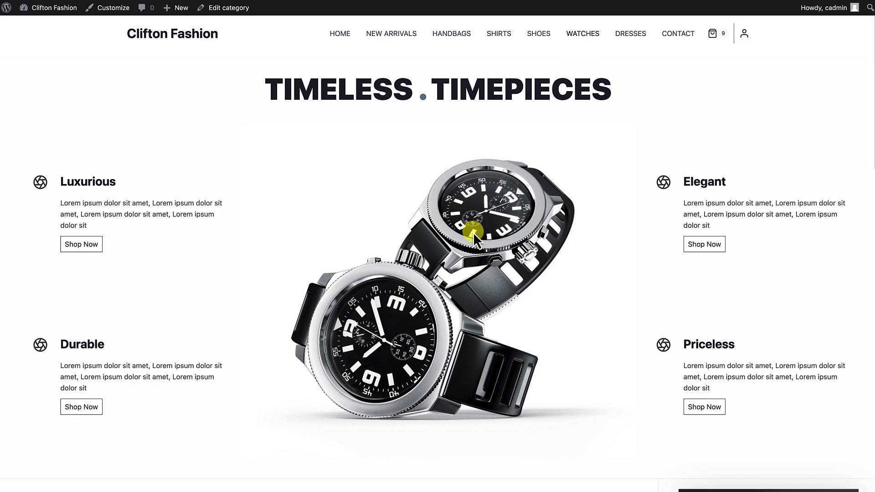
scroll(474, 235, down, 1)
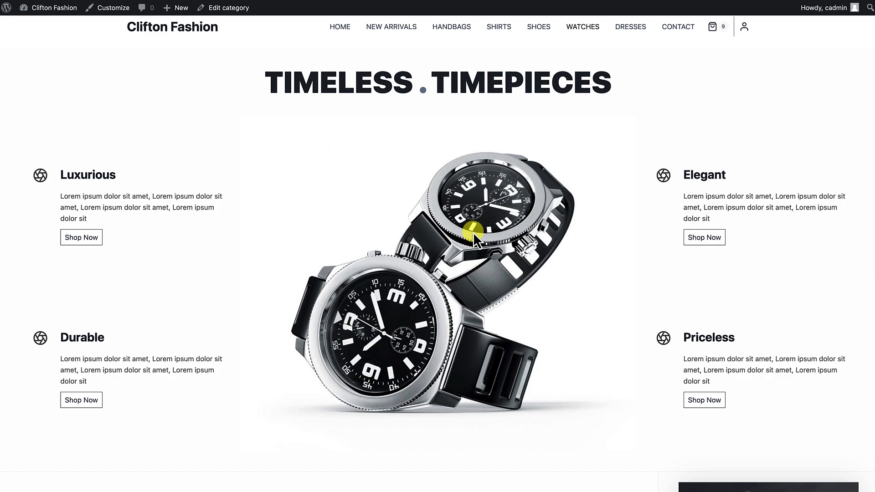
scroll(473, 231, down, 1)
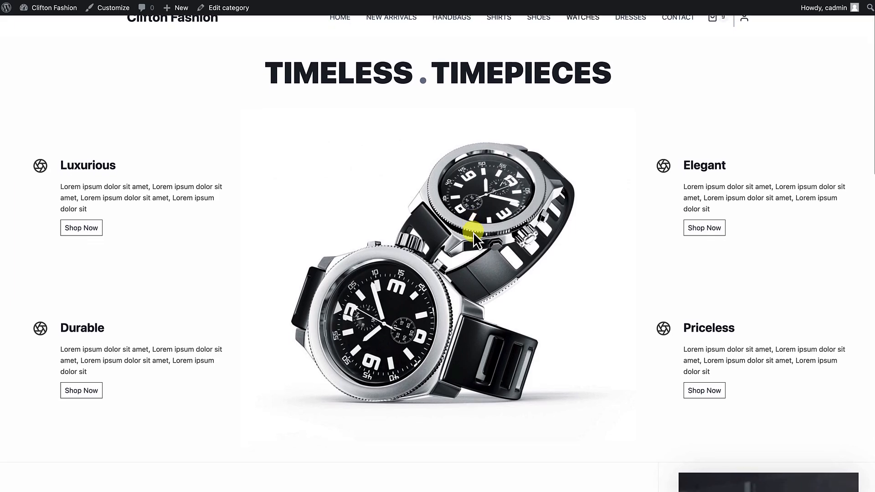
scroll(474, 232, down, 1)
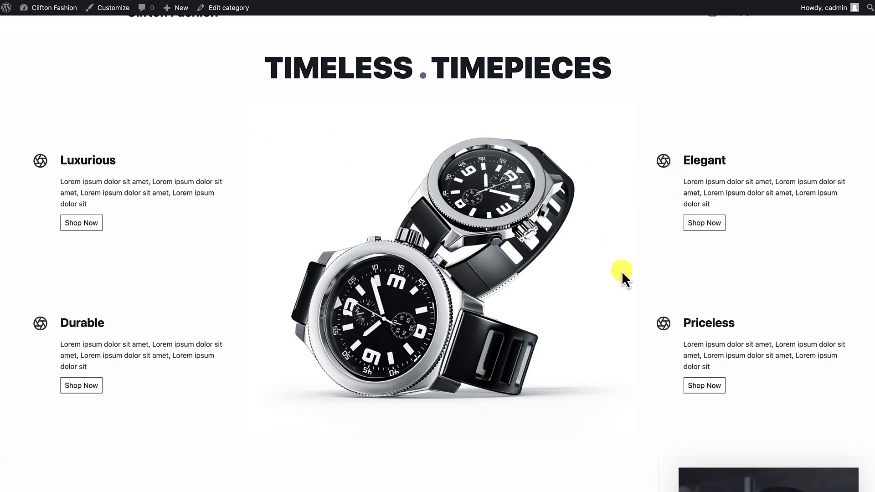
scroll(622, 271, down, 3)
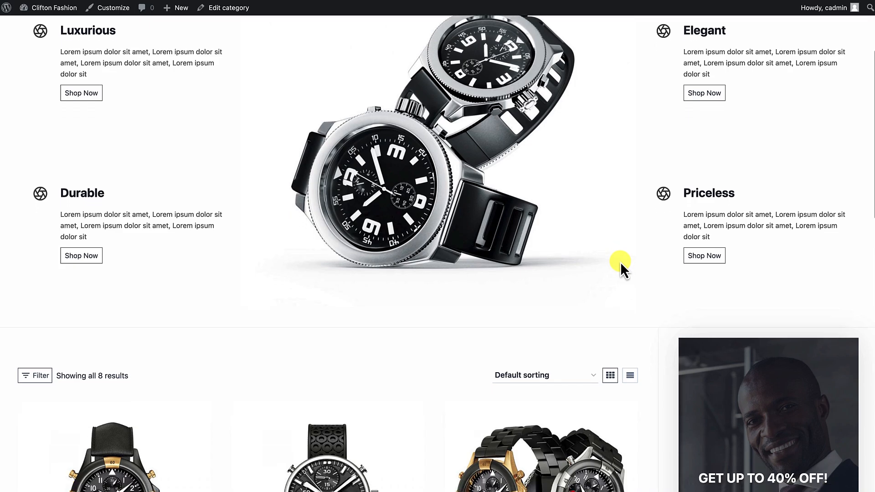
scroll(620, 261, down, 3)
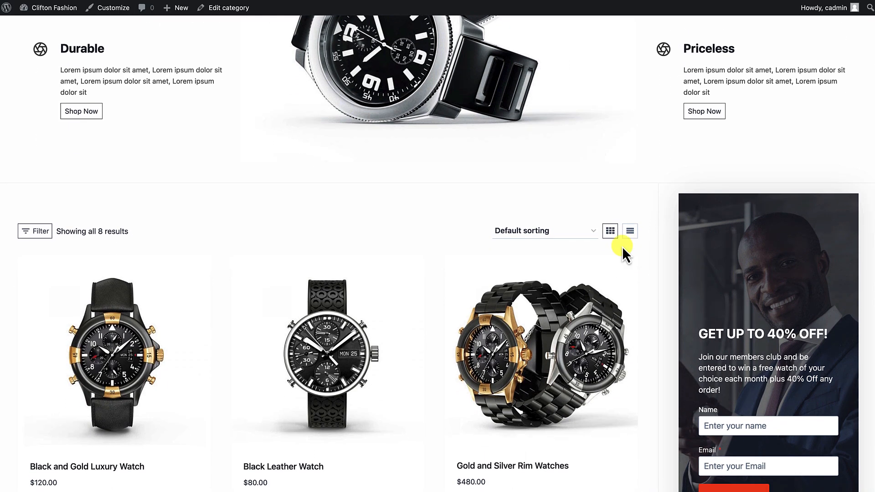
scroll(623, 247, down, 3)
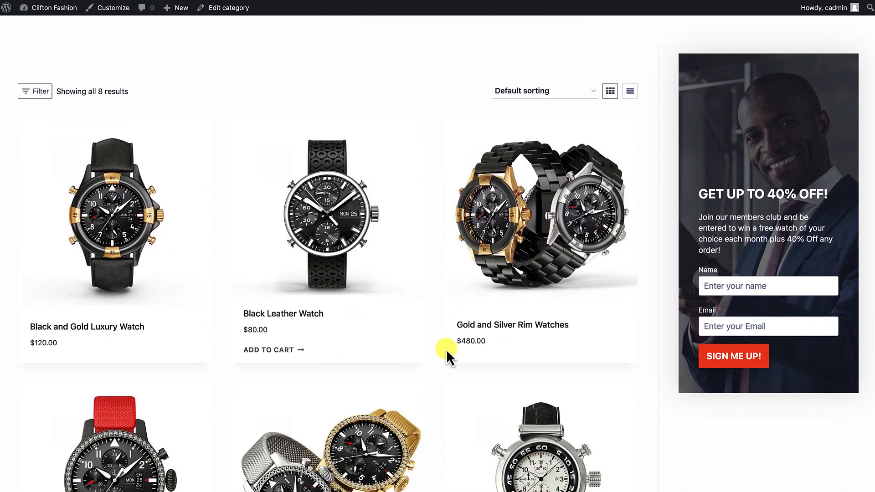
scroll(433, 320, down, 3)
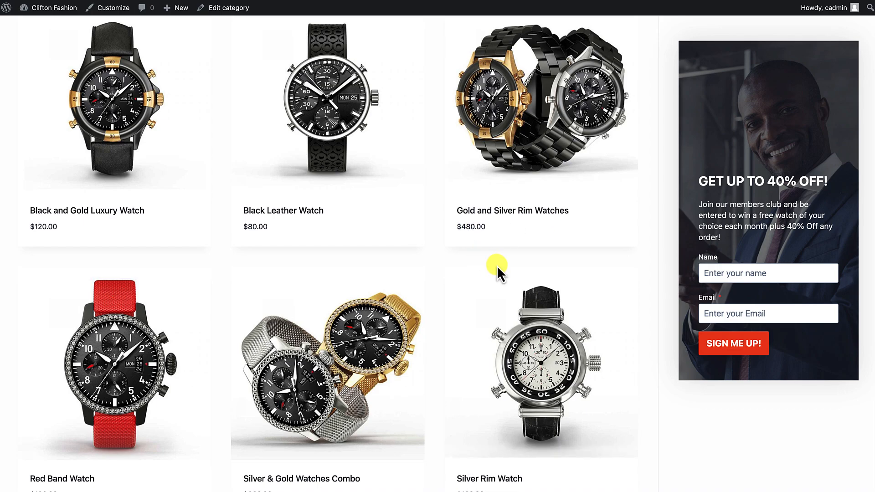
scroll(497, 266, up, 15)
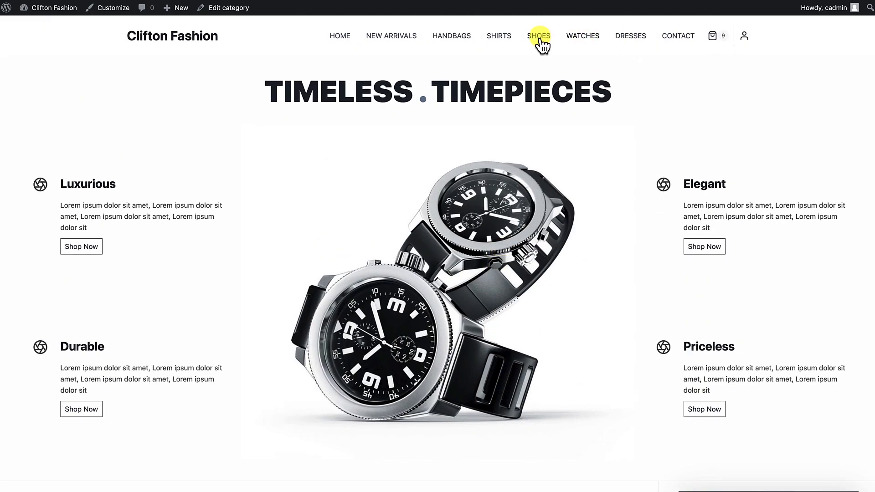
View the Shoes category page for comparison and return to the Shirts page's header and products.
click(540, 41)
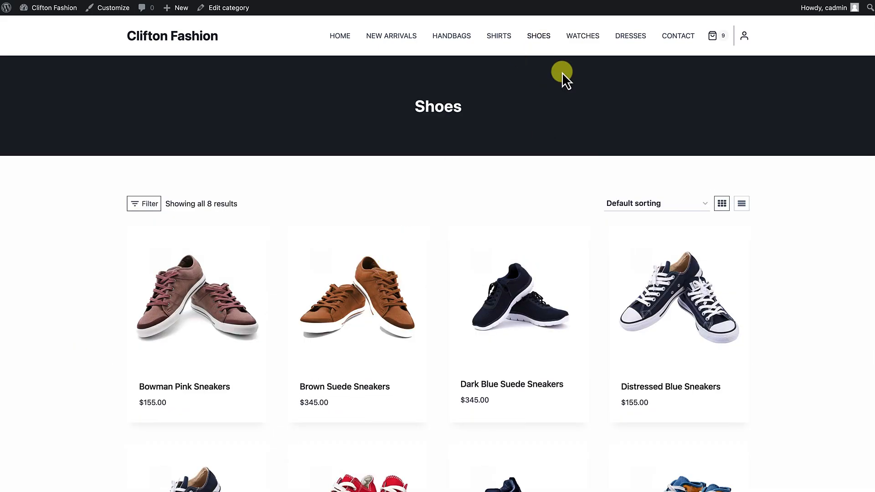
click(505, 41)
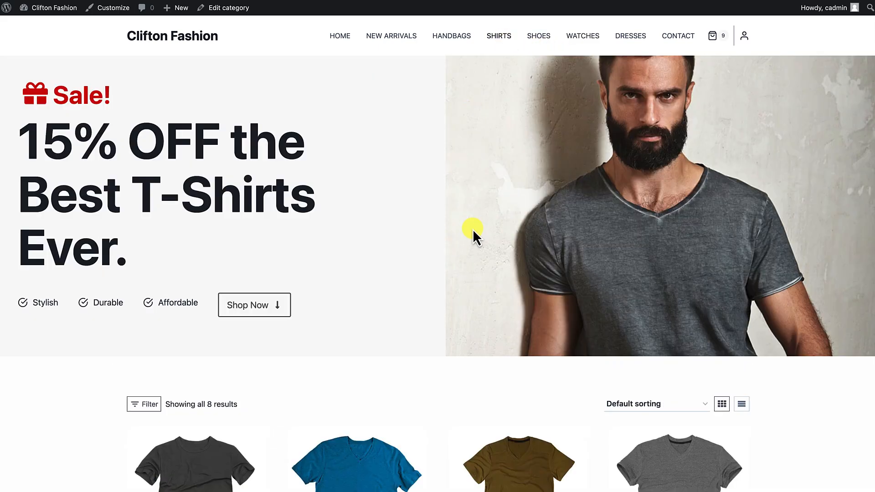
scroll(473, 234, down, 7)
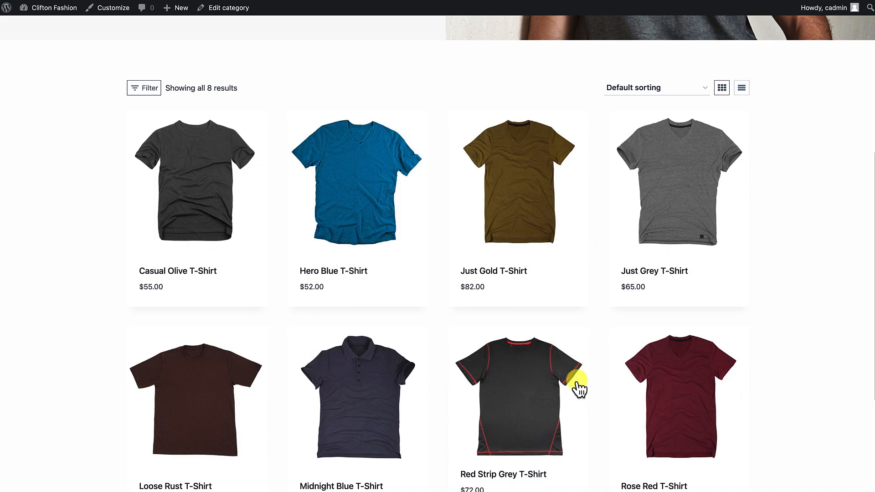
Open the Watches category page and examine its full product grid alongside the members club sign-up form.
scroll(570, 297, up, 7)
scroll(597, 158, down, 1)
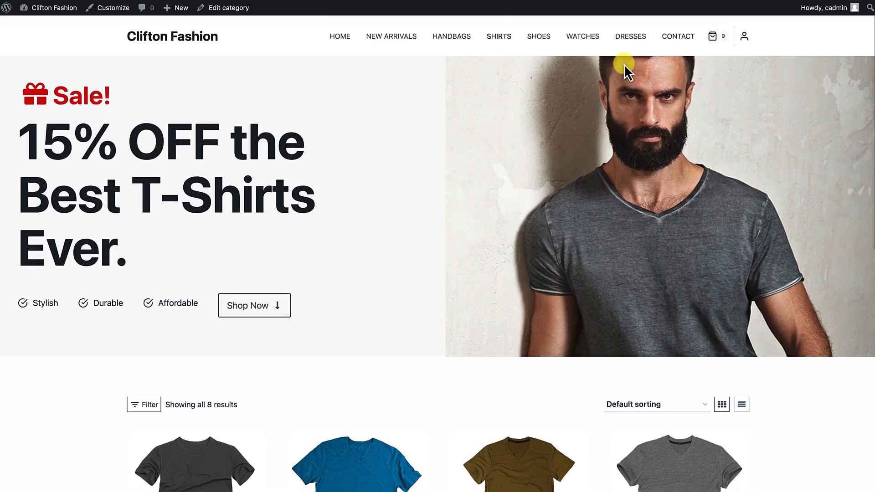
click(595, 43)
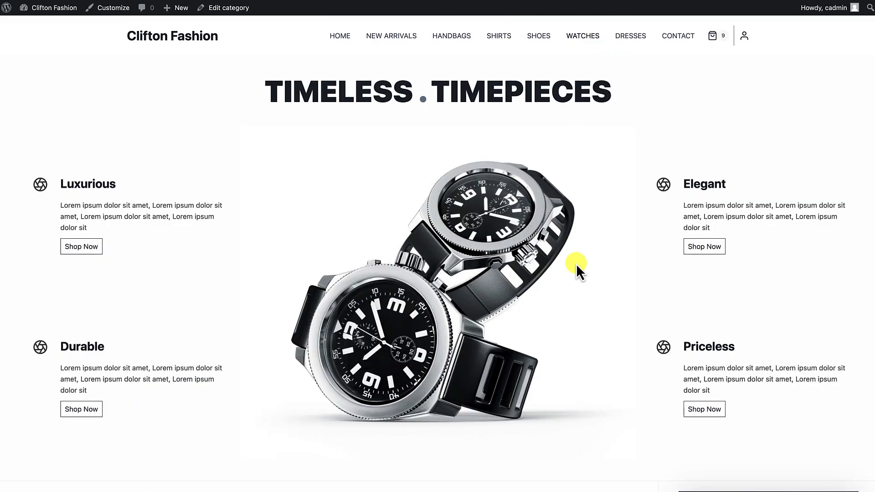
scroll(576, 264, down, 8)
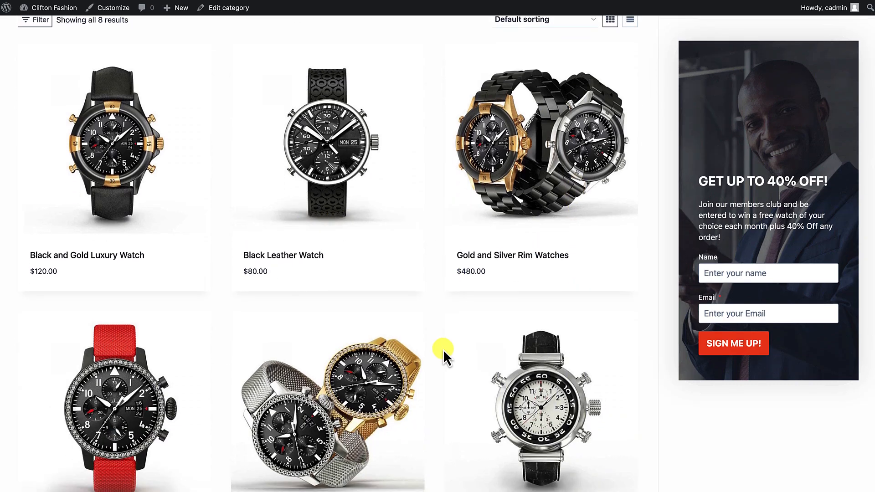
scroll(445, 387, up, 2)
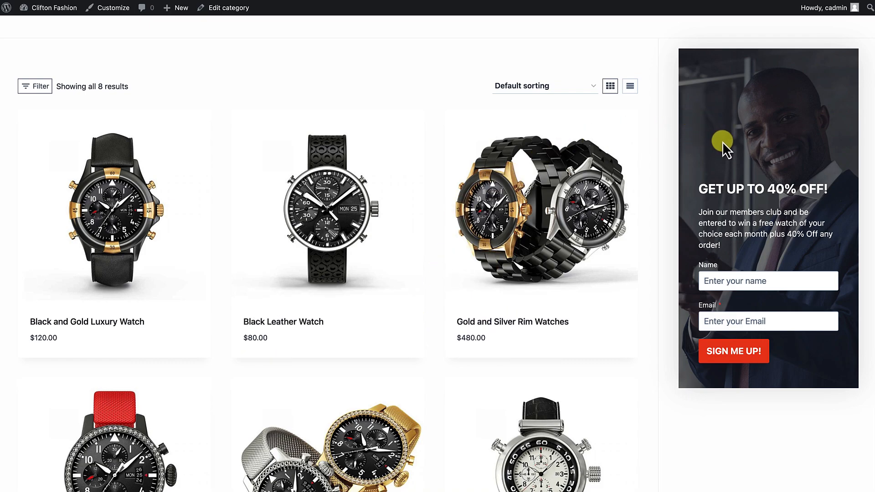
scroll(560, 324, down, 3)
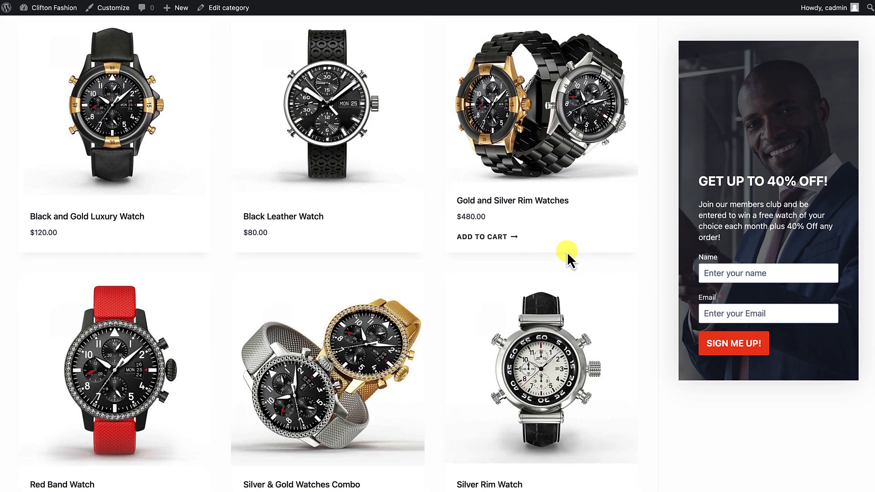
scroll(567, 251, down, 1)
scroll(567, 251, down, 10)
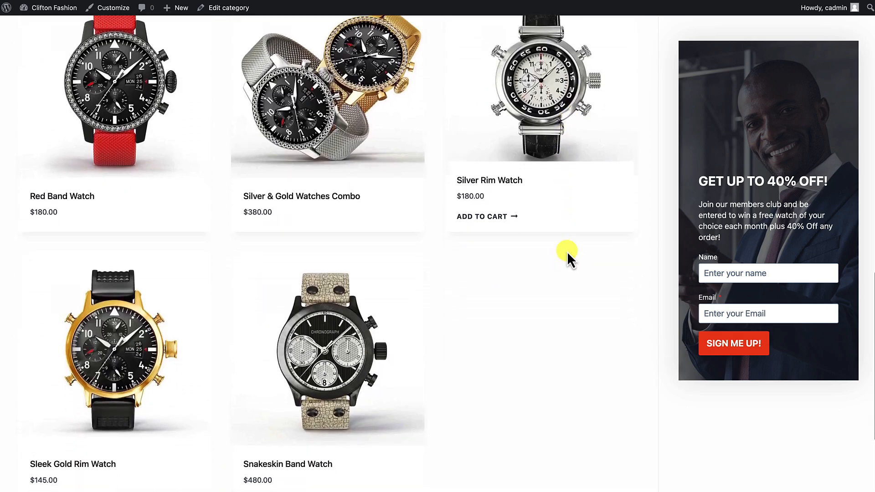
Return to the Timeless Timepieces header and examine how it leads into the watch products and the form beside them.
scroll(567, 251, up, 7)
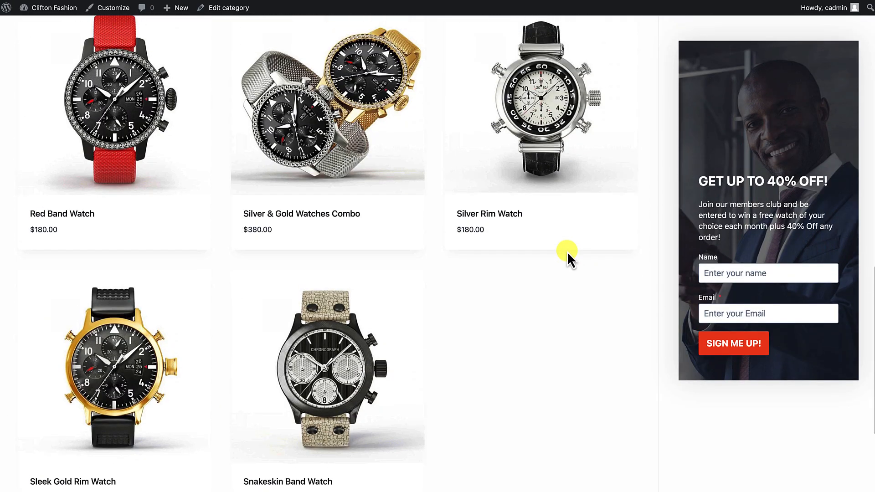
scroll(567, 250, up, 10)
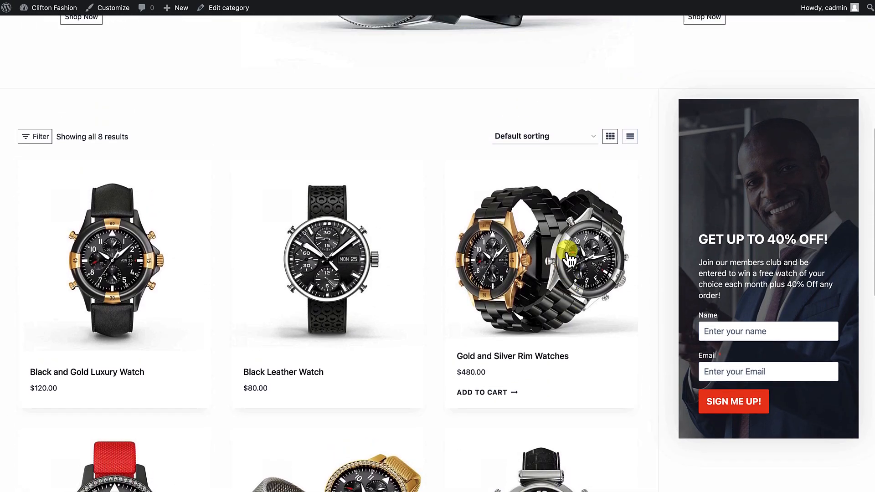
scroll(558, 233, up, 4)
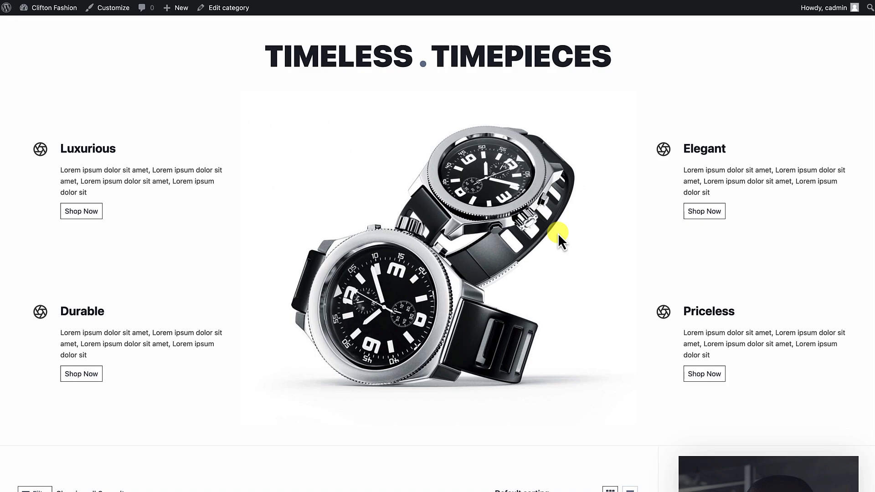
scroll(558, 233, down, 2)
scroll(558, 233, down, 2)
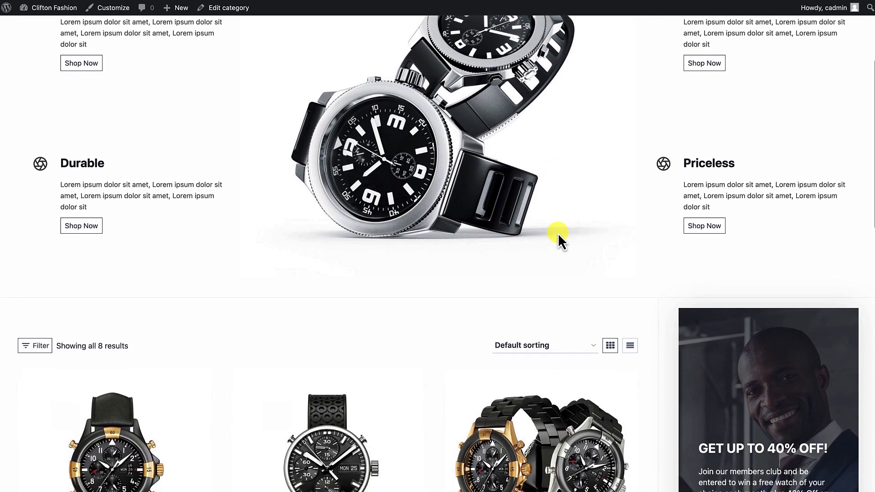
scroll(558, 233, down, 1)
scroll(558, 234, down, 3)
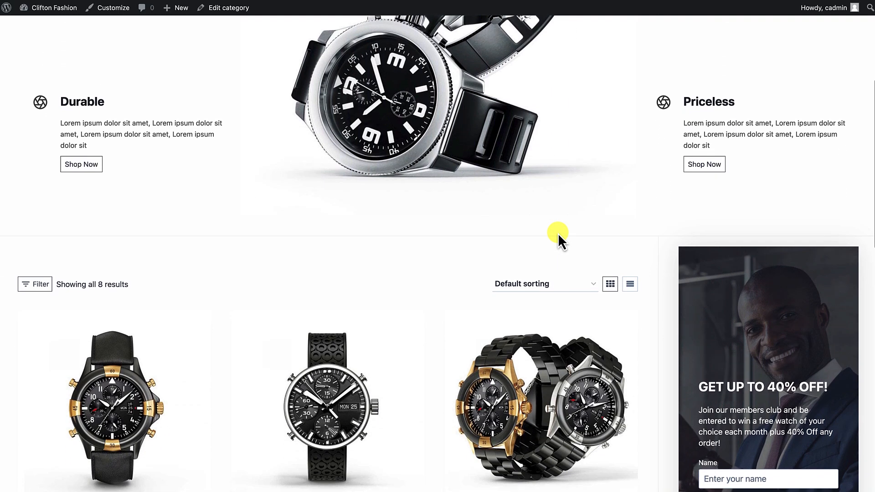
scroll(558, 234, down, 4)
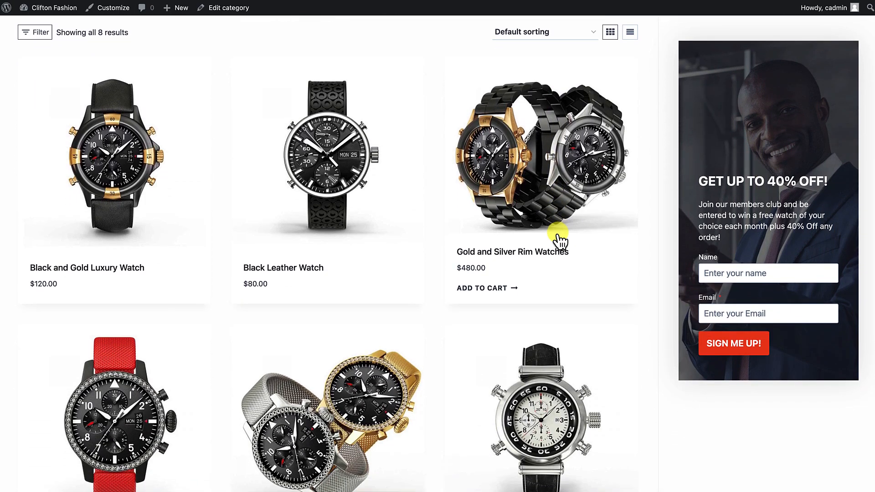
scroll(561, 241, down, 6)
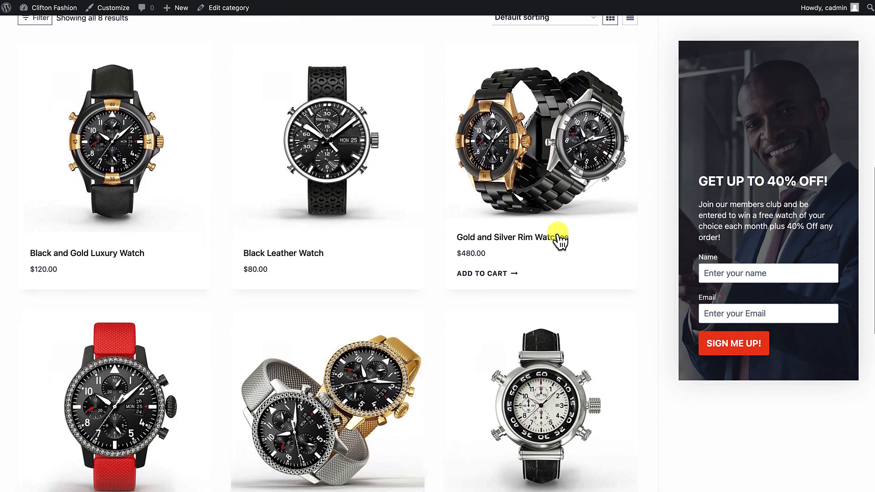
Examine the default Watches category page with its plain title banner and four-column product grid for comparison.
scroll(560, 240, down, 3)
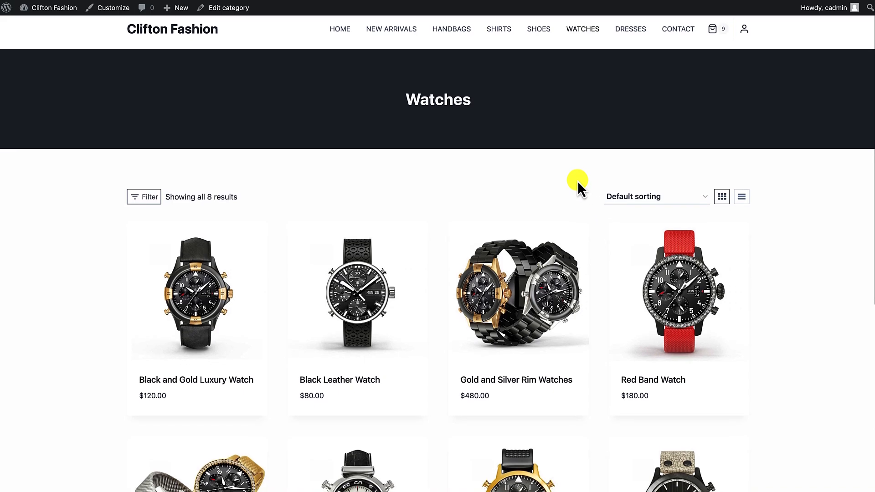
scroll(578, 181, down, 5)
scroll(578, 181, up, 4)
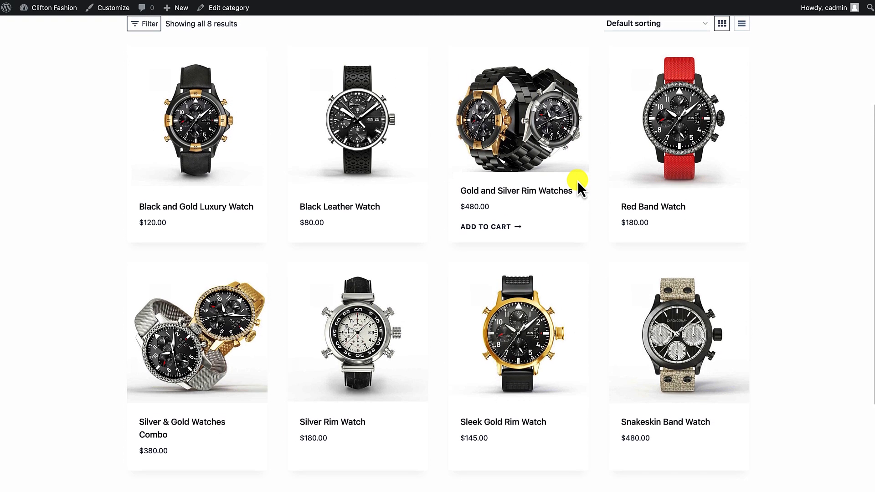
scroll(578, 181, up, 1)
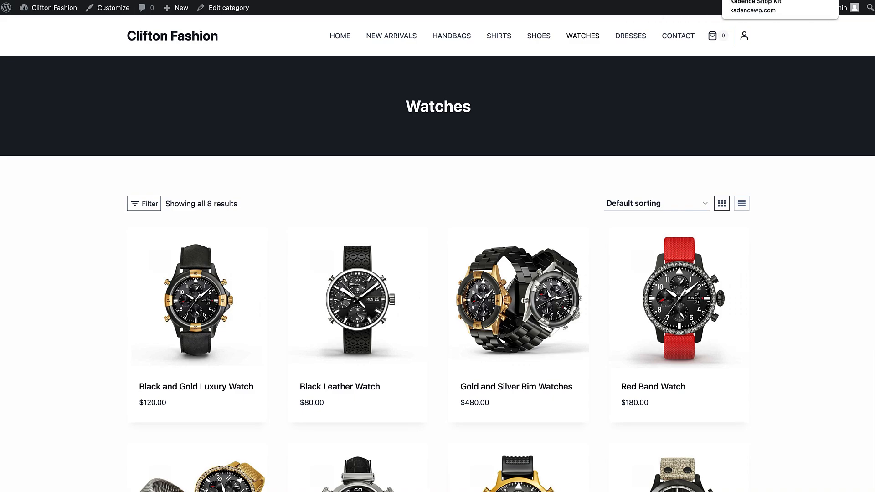
Review the Kadence Shop Kit product page and its pricing for the Shop Kit and Full Bundle plans.
click(779, 0)
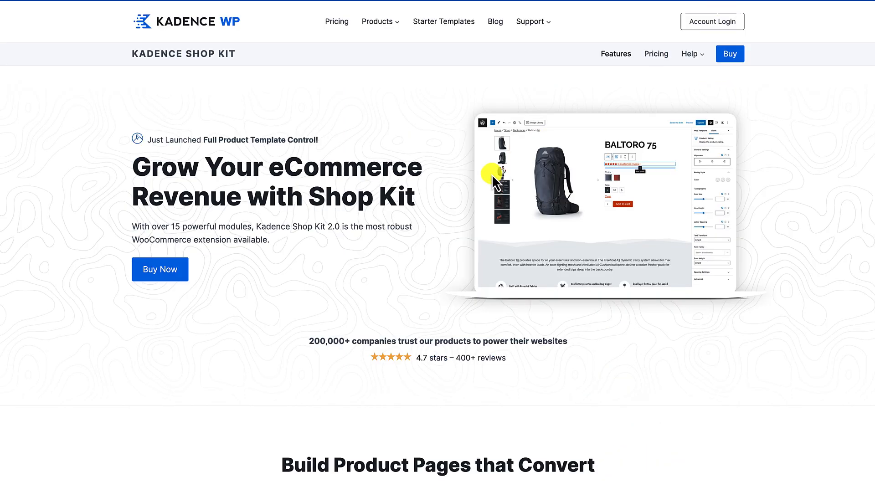
scroll(437, 264, down, 2)
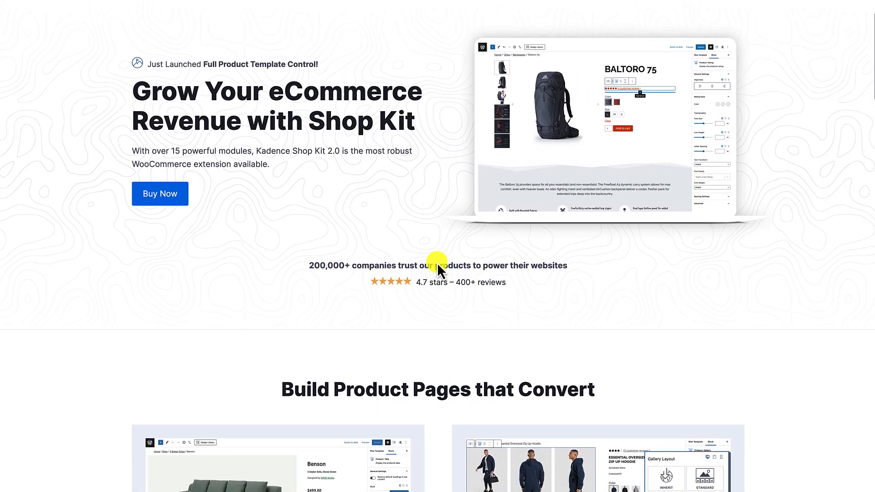
scroll(526, 200, up, 1)
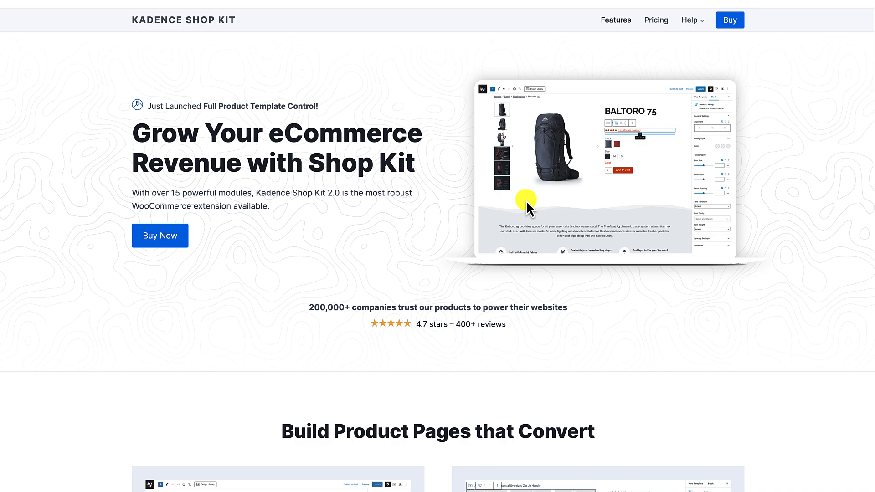
click(728, 22)
scroll(360, 319, down, 2)
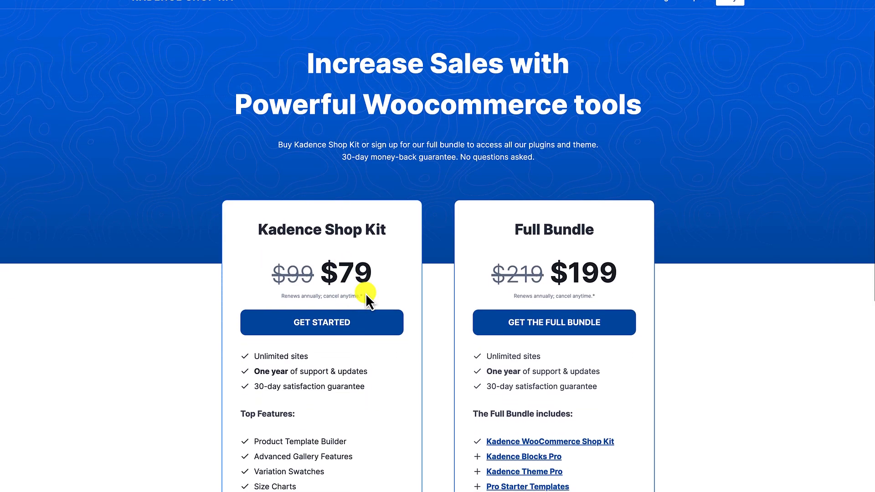
scroll(322, 341, down, 1)
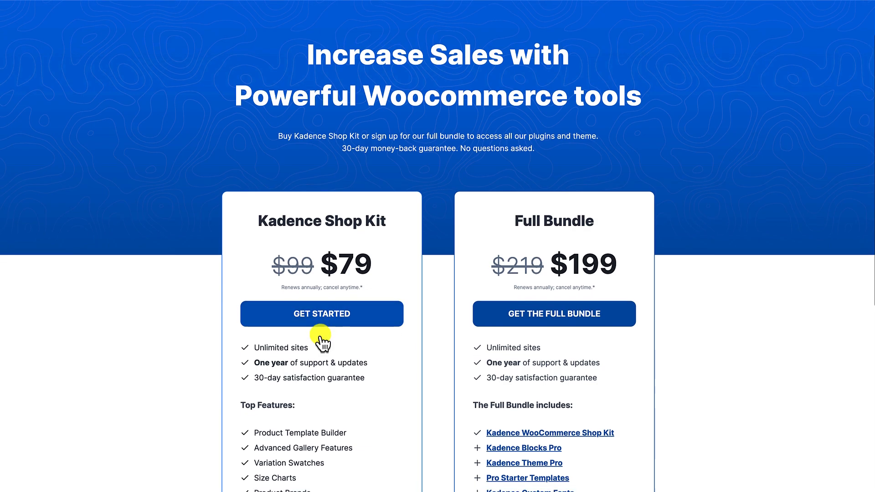
scroll(322, 341, down, 1)
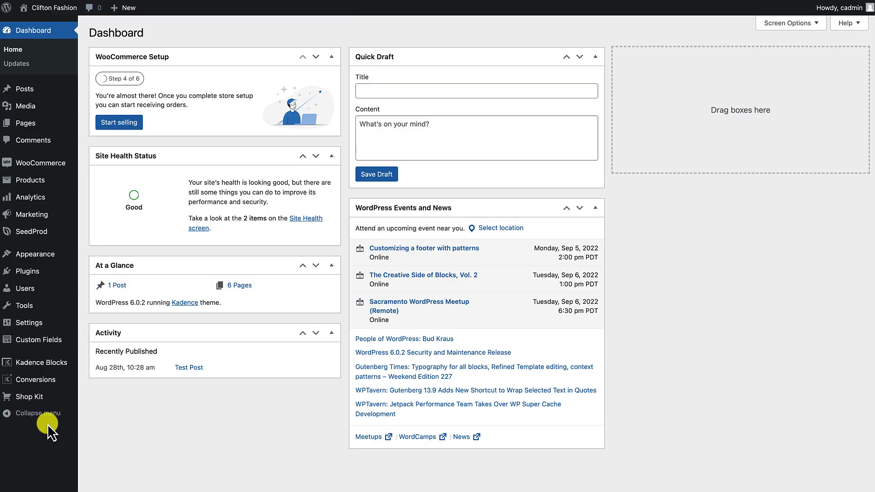
Check the site's installed plugins for the Kadence Shop Kit plugin.
mouse_move(30, 296)
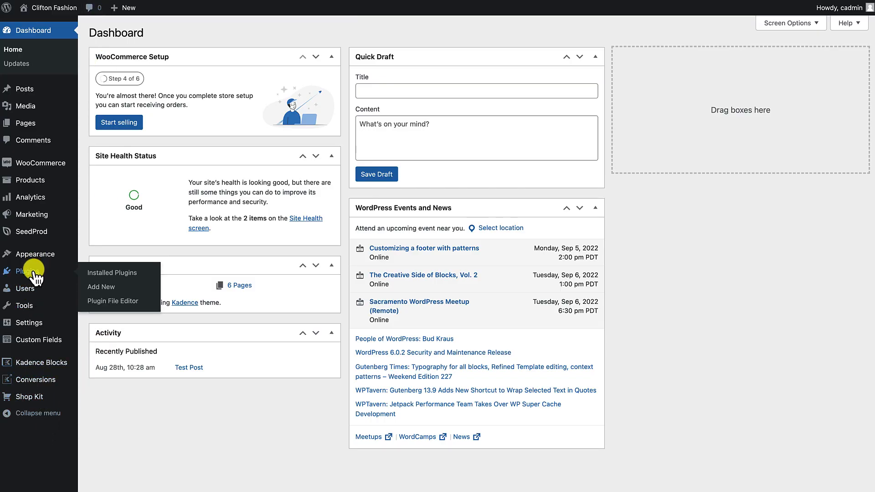
click(35, 276)
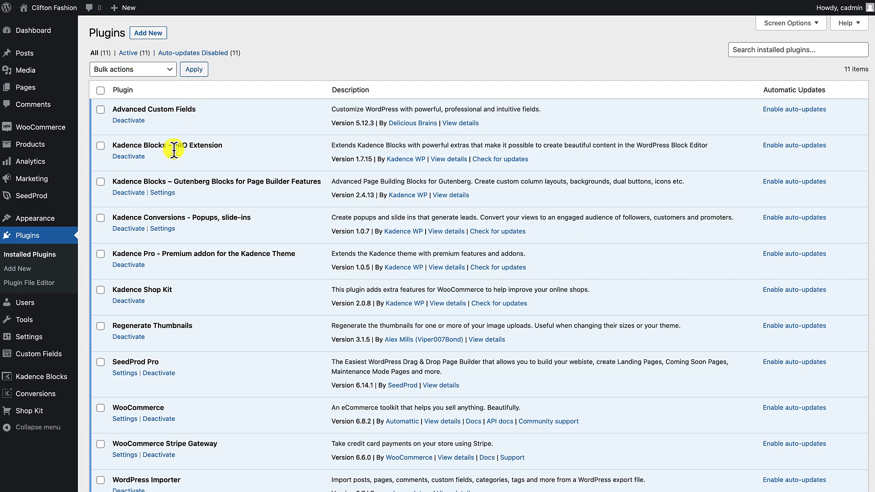
scroll(230, 218, down, 1)
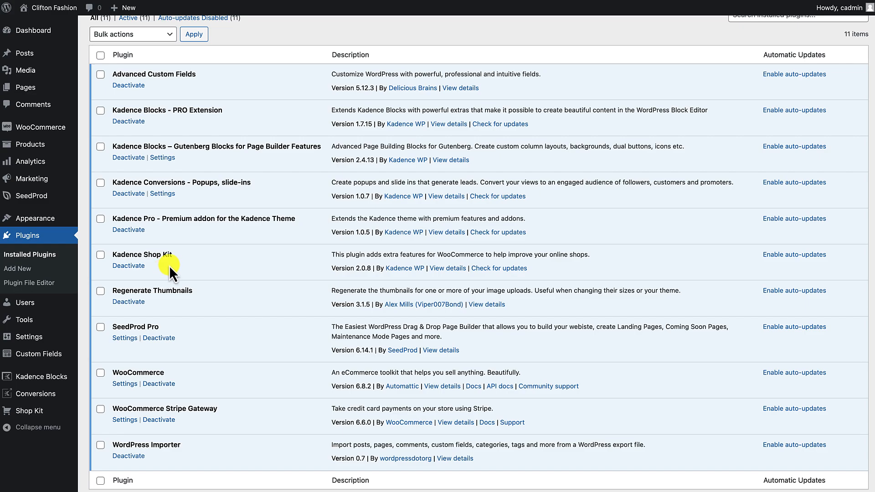
Make sure Product Templates are enabled in the Shop Kit settings and save the settings.
click(39, 413)
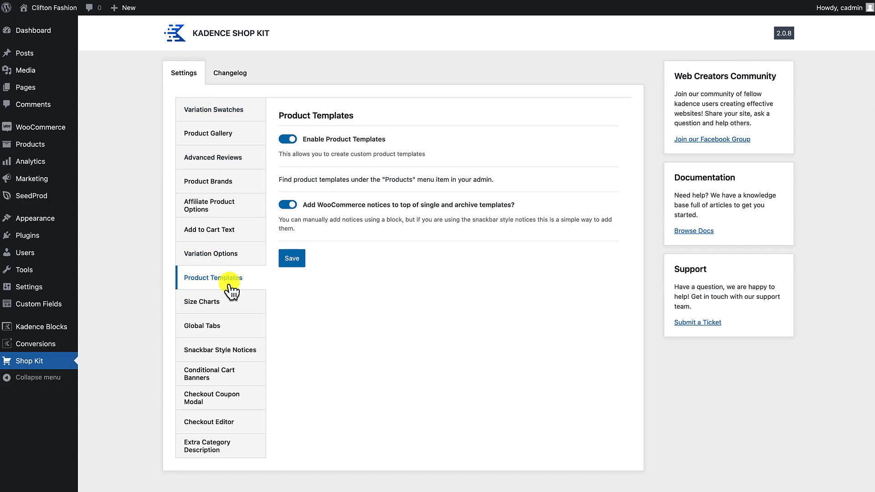
click(287, 139)
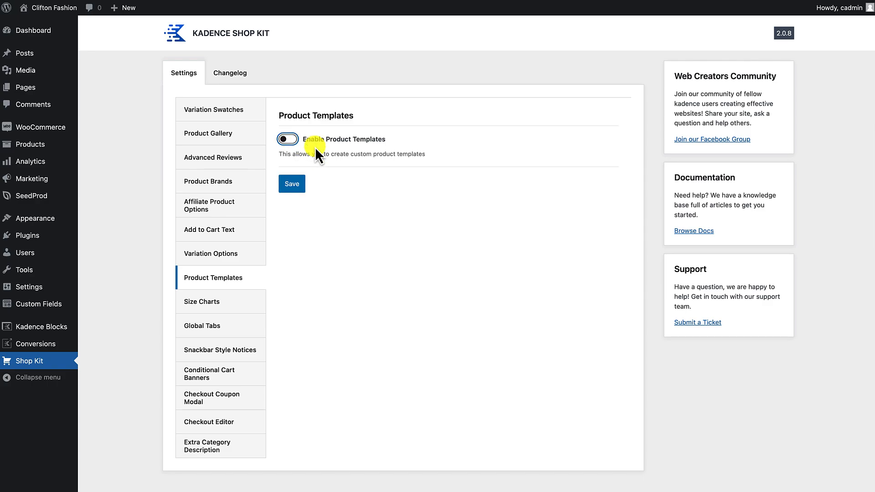
click(287, 139)
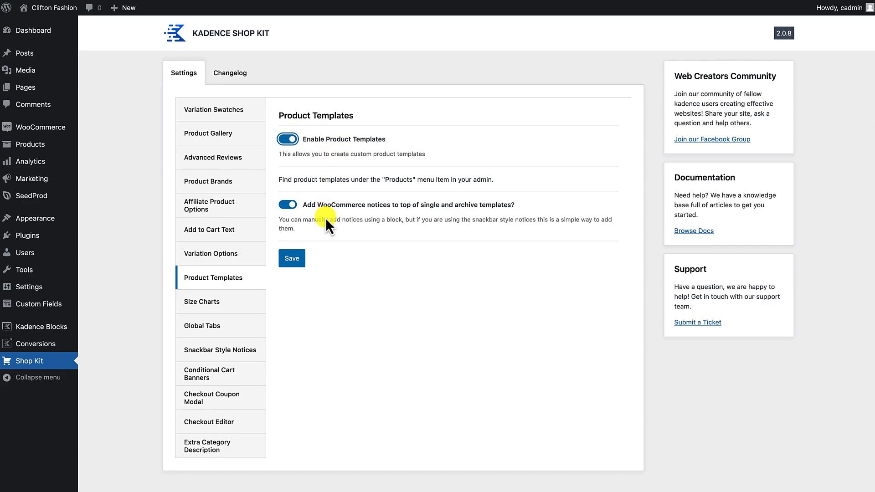
click(292, 259)
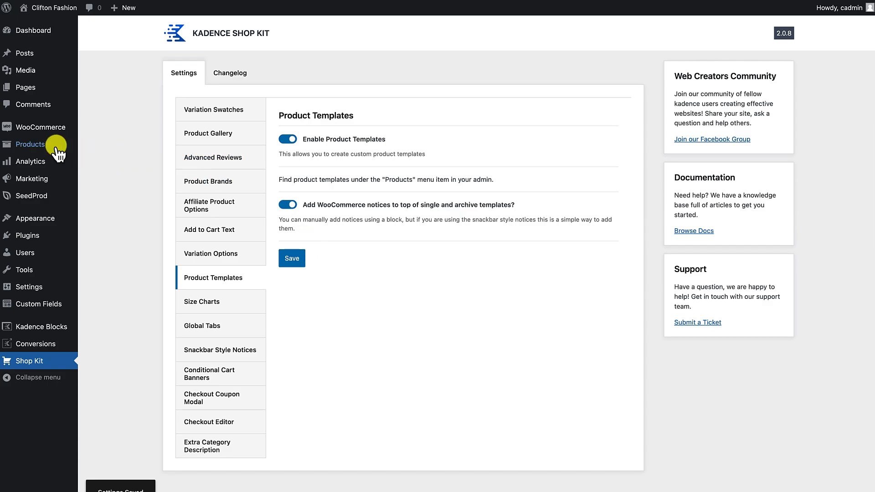
Create a new Woo template of the Product Archive type, starting from a blank layout.
mouse_move(32, 151)
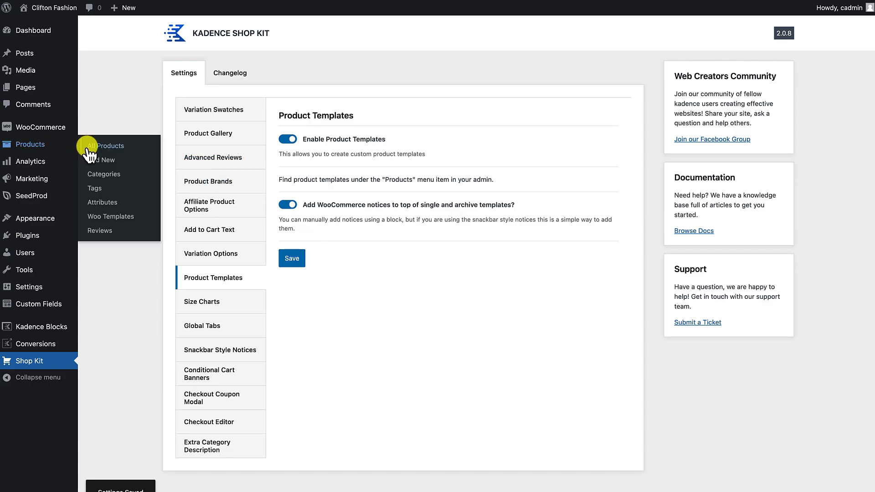
click(118, 219)
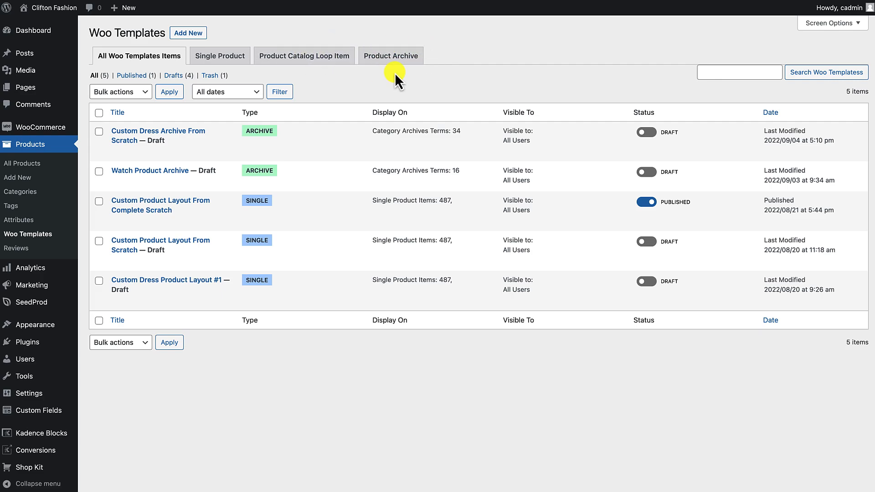
click(400, 57)
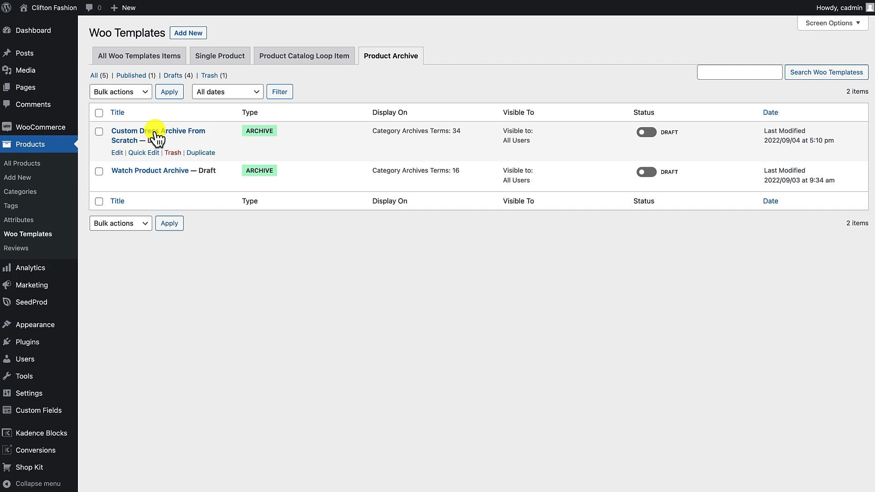
click(187, 37)
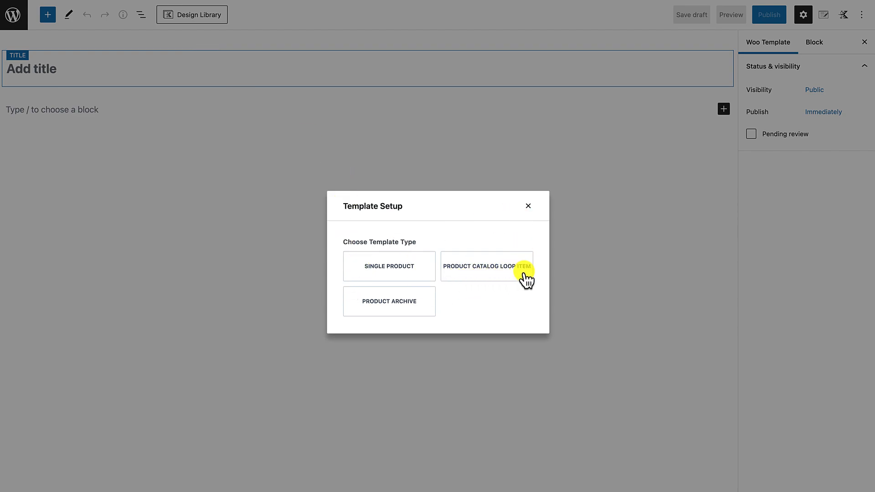
click(415, 305)
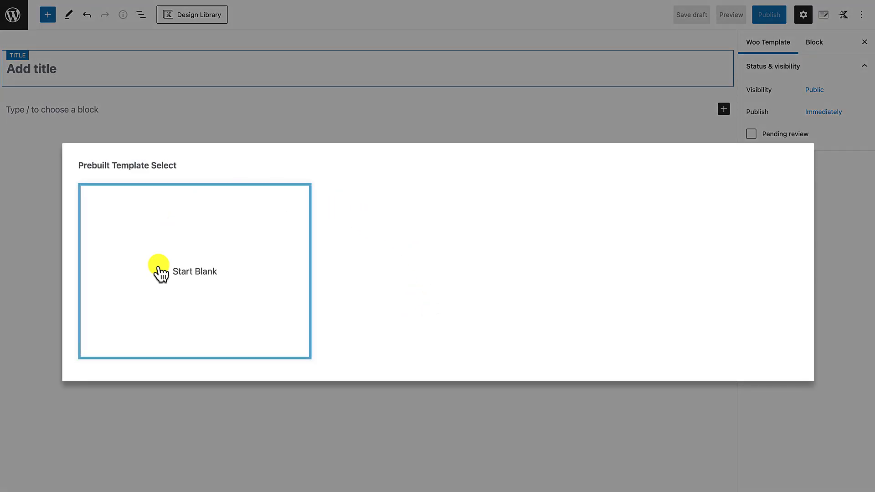
click(202, 264)
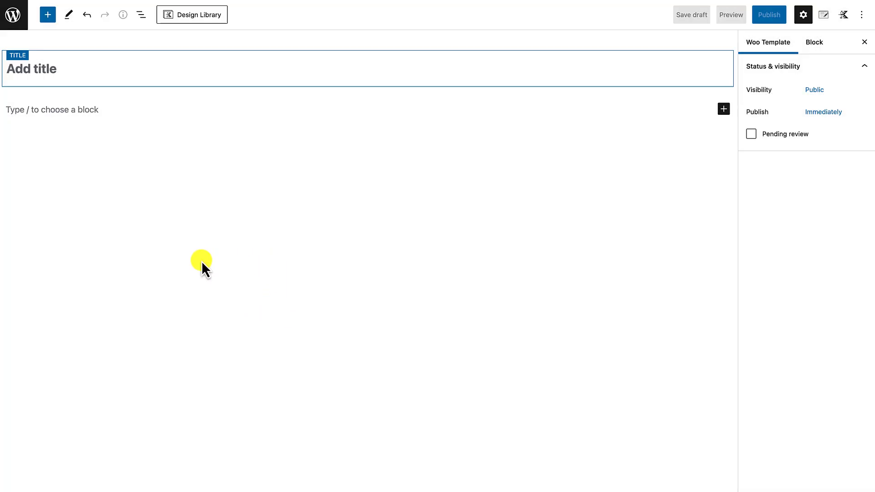
Title the template "New Watch Product Archive Layout".
click(96, 72)
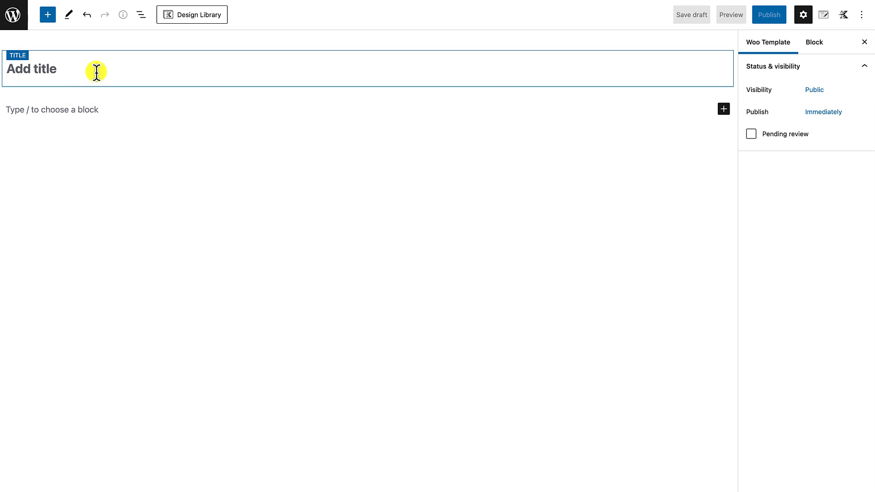
text(New Wat)
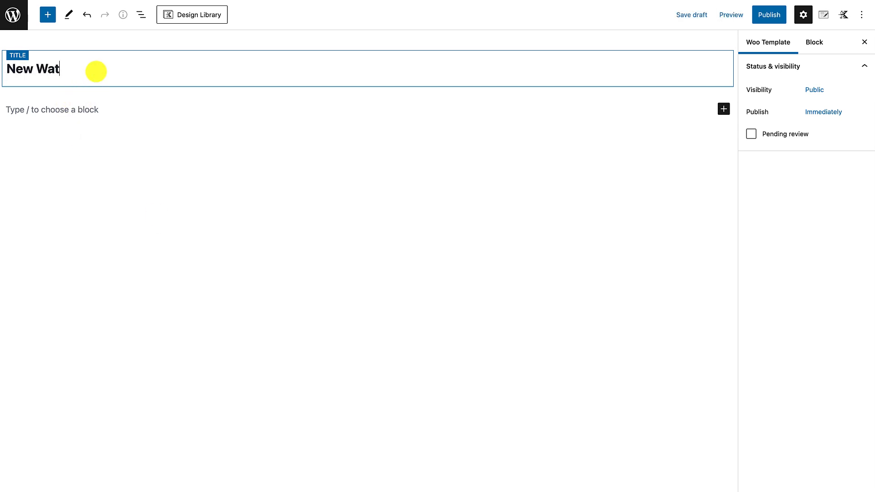
text(ch Product Arch)
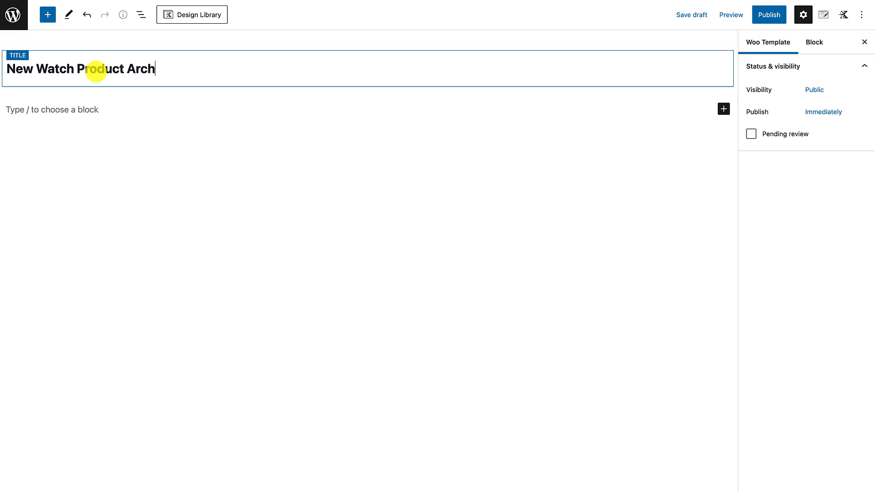
text(ive Layout)
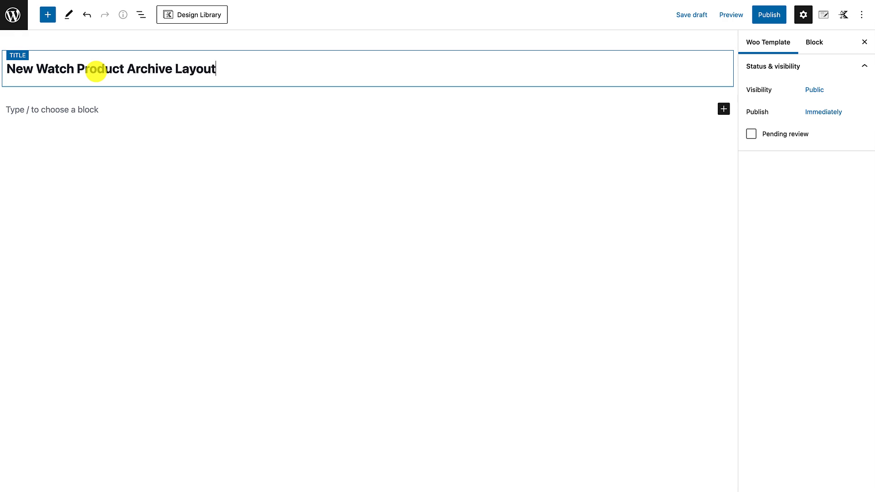
Insert a Row Layout block with three equal columns below the template title.
click(94, 112)
text(/)
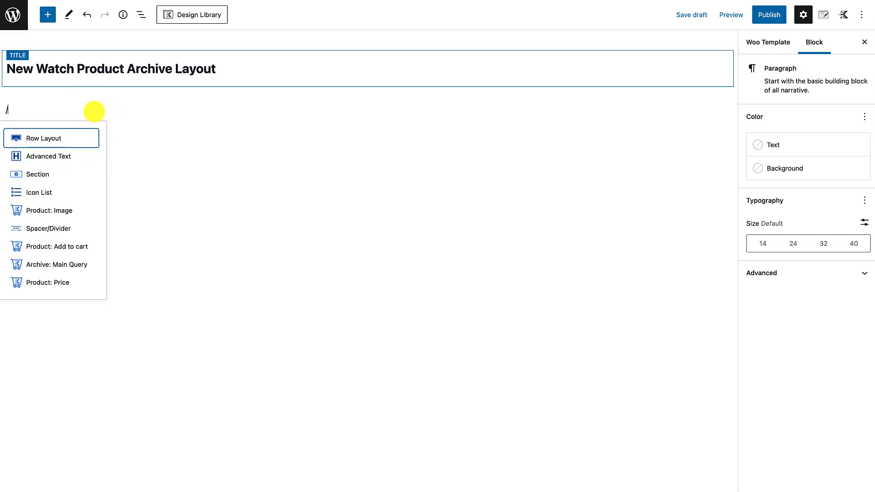
text(row)
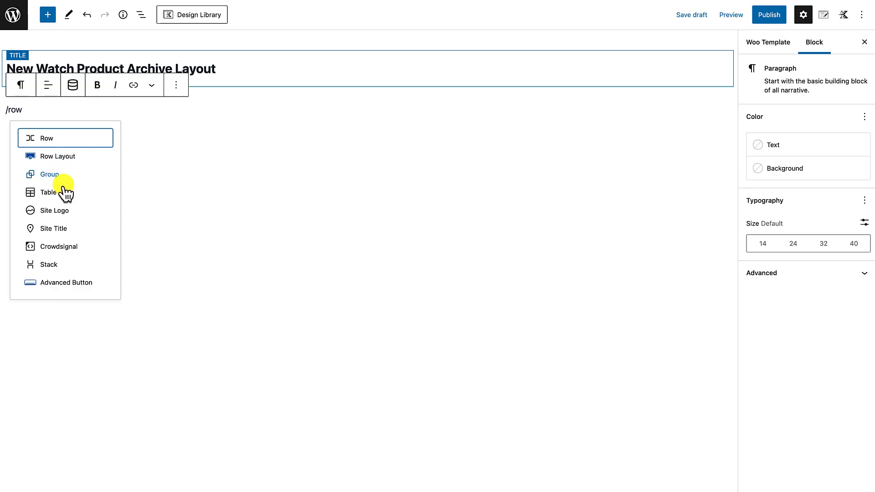
click(66, 162)
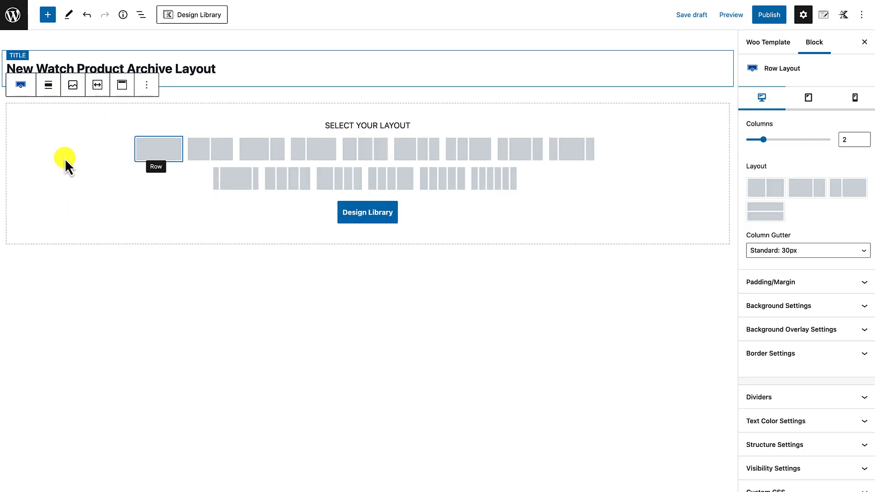
click(364, 155)
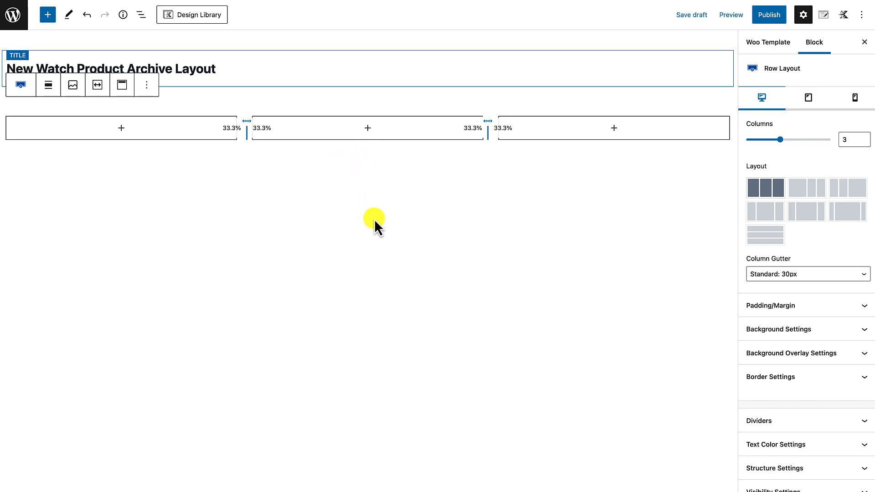
click(336, 157)
click(338, 151)
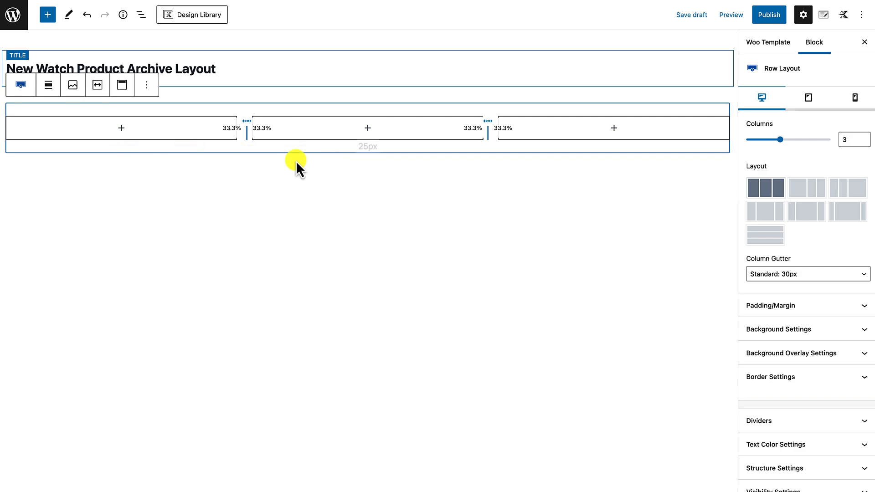
Add an Advanced Image block to the row's middle column, using timeless-time-piece.jpg from the media library.
click(367, 128)
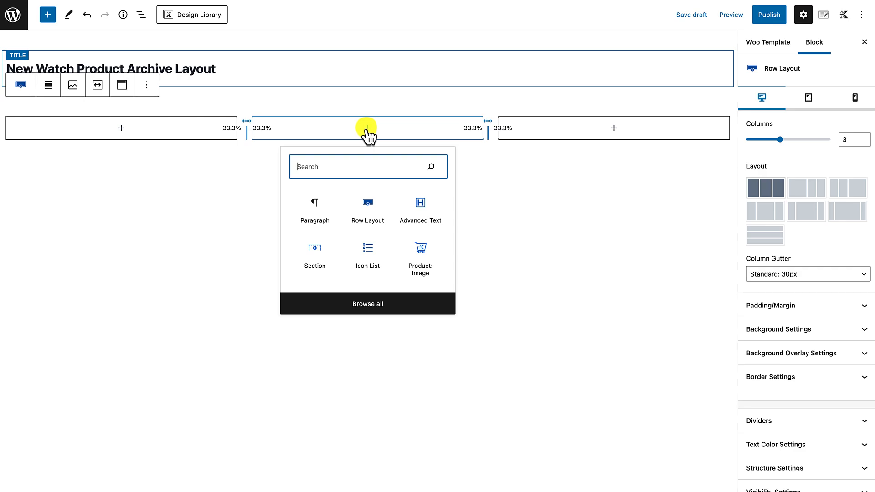
text(advanced)
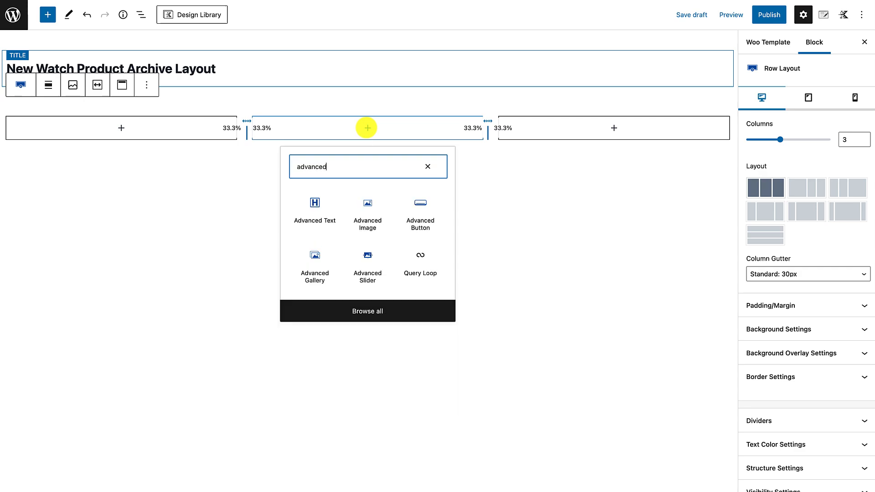
click(375, 223)
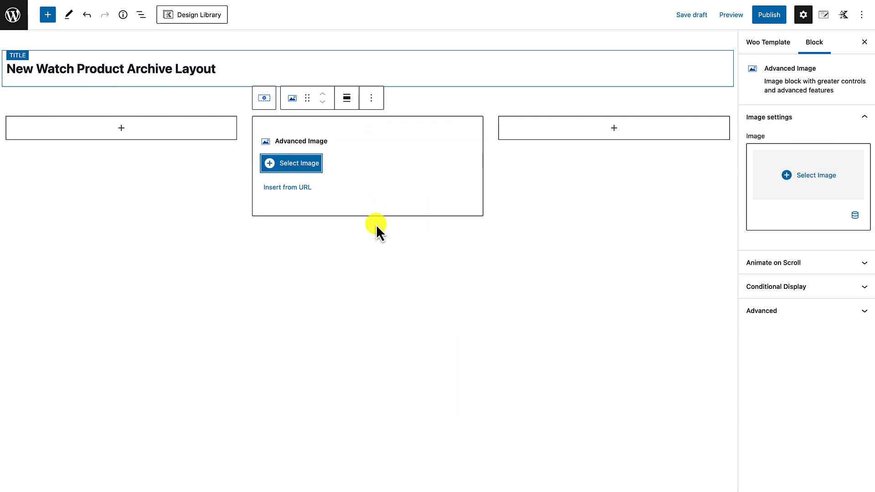
click(297, 164)
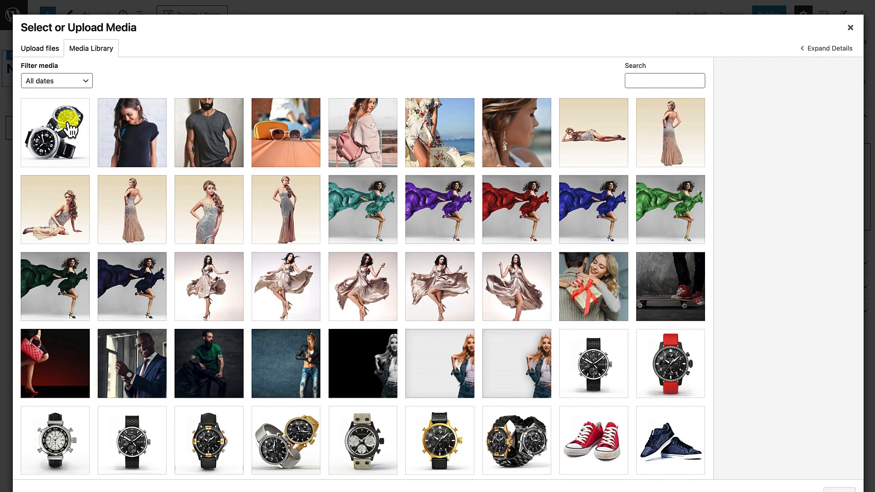
click(69, 129)
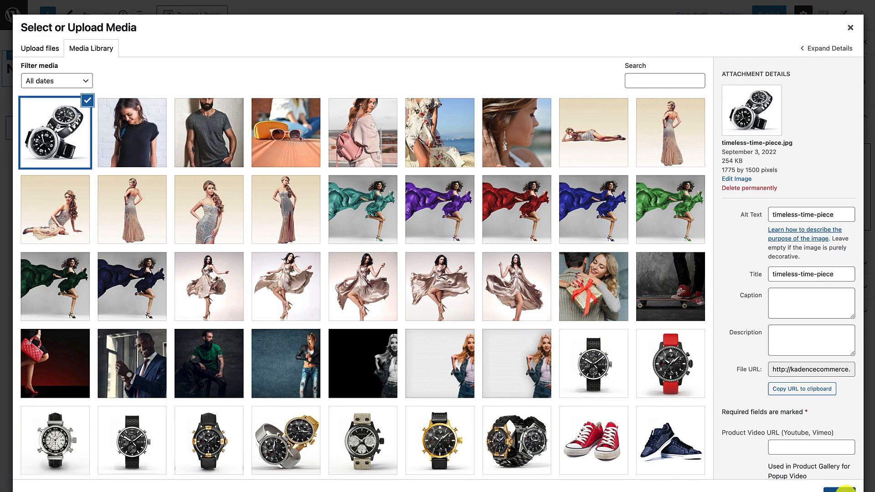
click(843, 490)
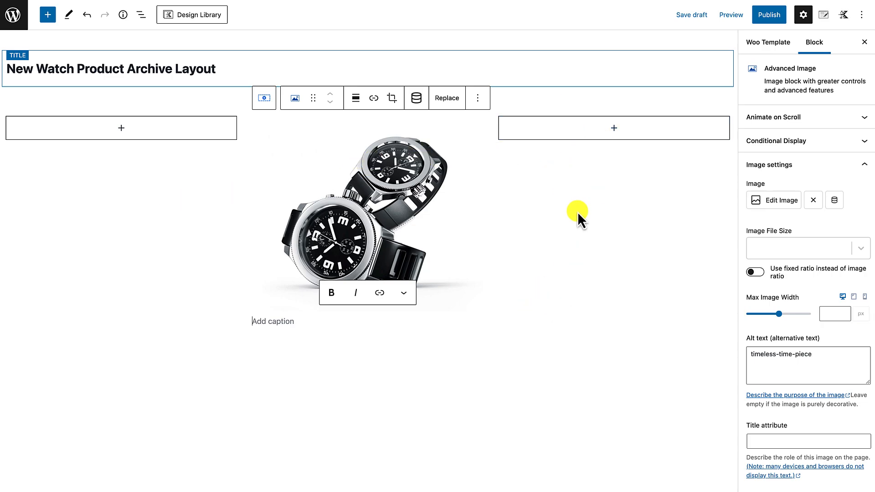
Add an Info Box block to the row's first column.
click(121, 129)
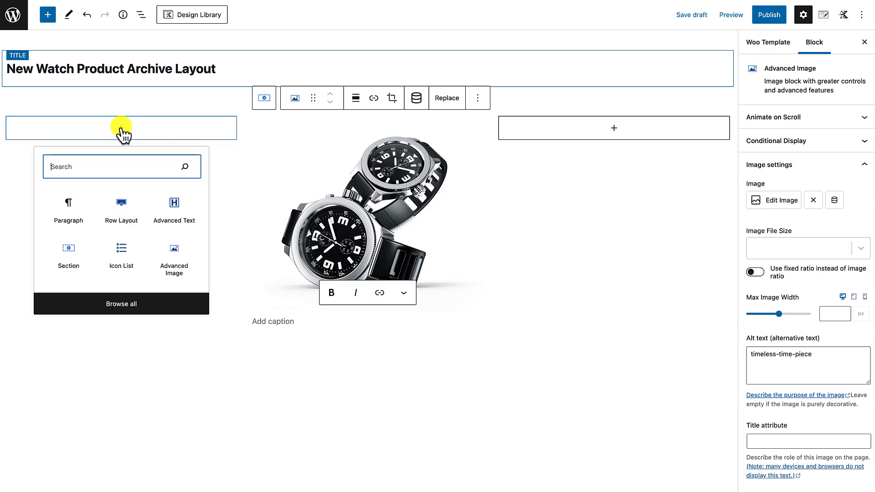
text(info box)
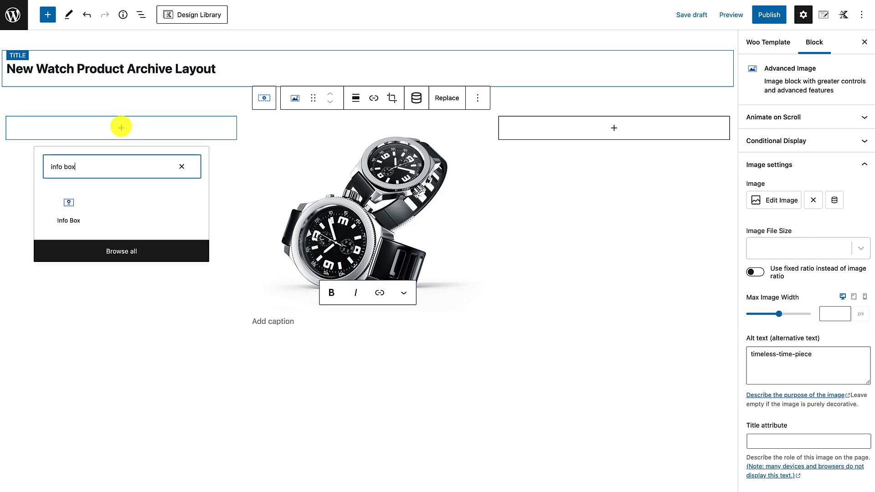
click(61, 213)
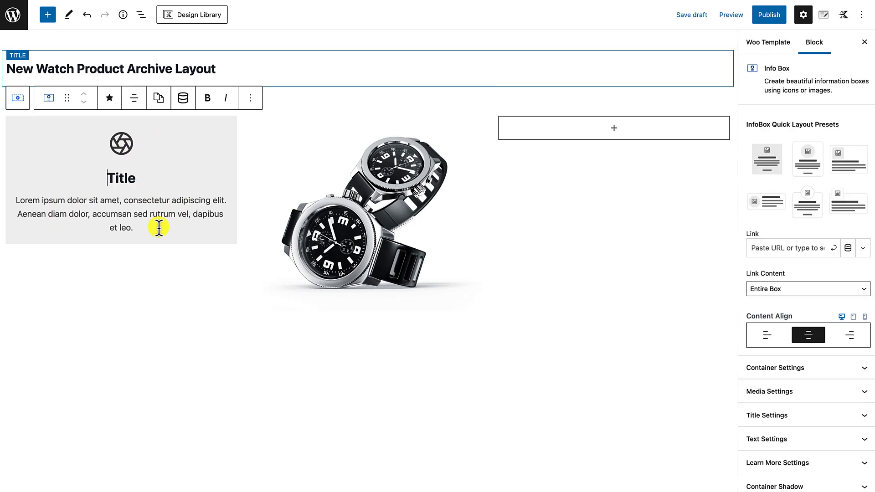
Align the Info Box content to the left.
click(233, 124)
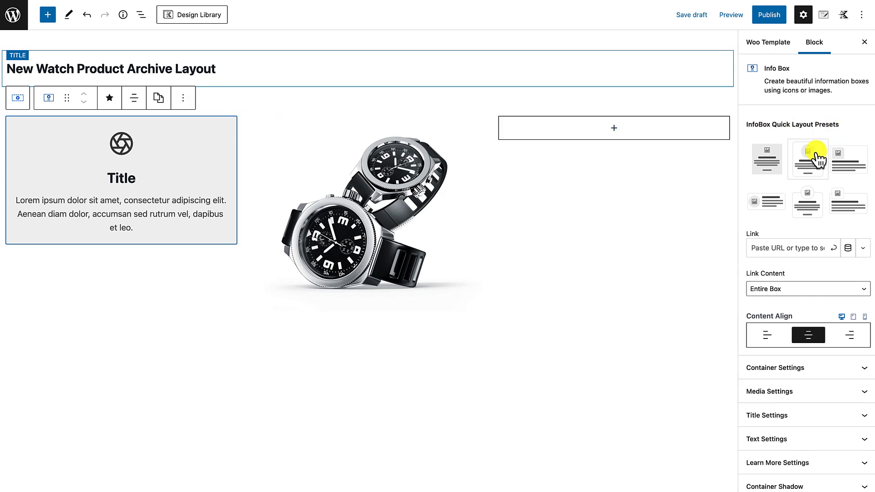
scroll(794, 339, down, 1)
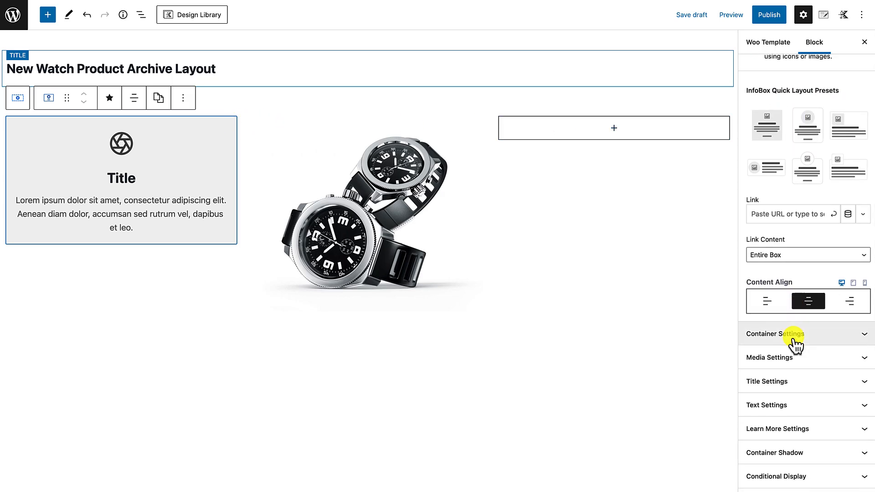
click(805, 336)
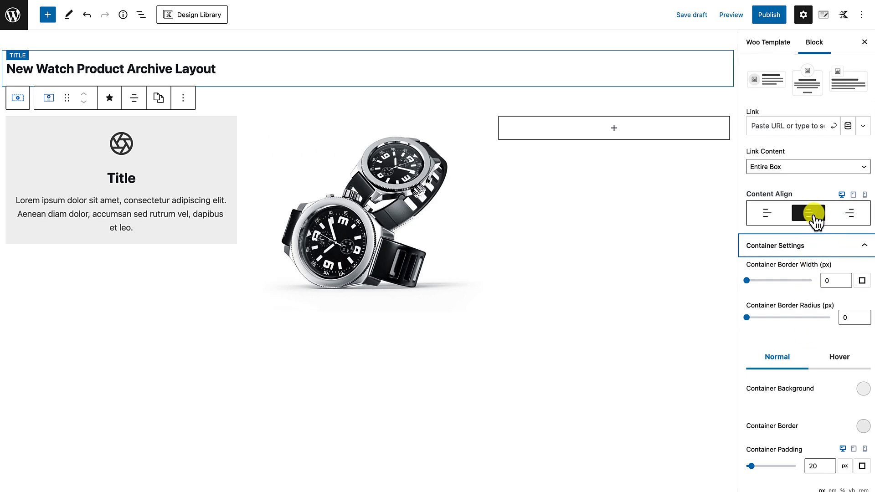
click(767, 214)
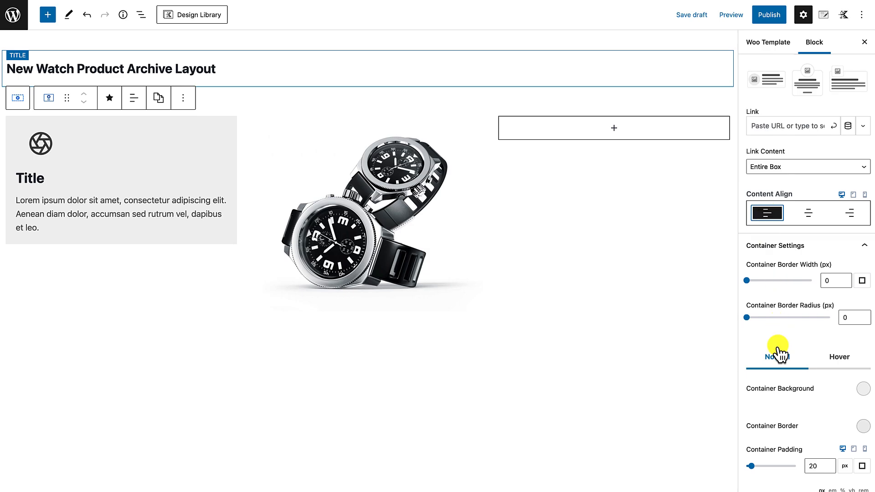
Make the Info Box's normal container background fully transparent by setting its alpha to 0.
scroll(780, 354, down, 3)
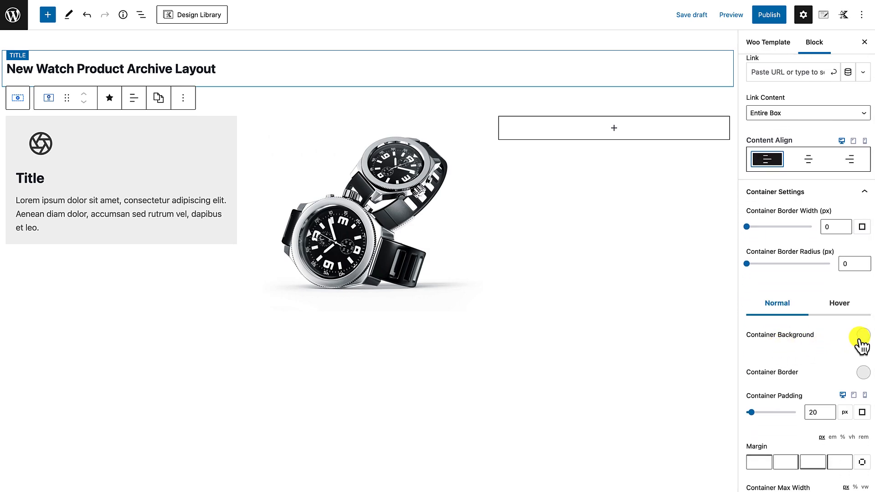
click(854, 336)
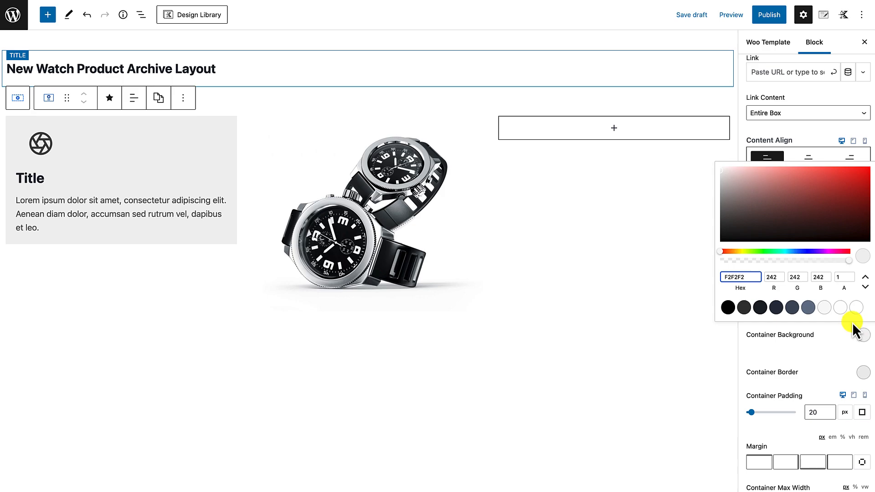
click(850, 261)
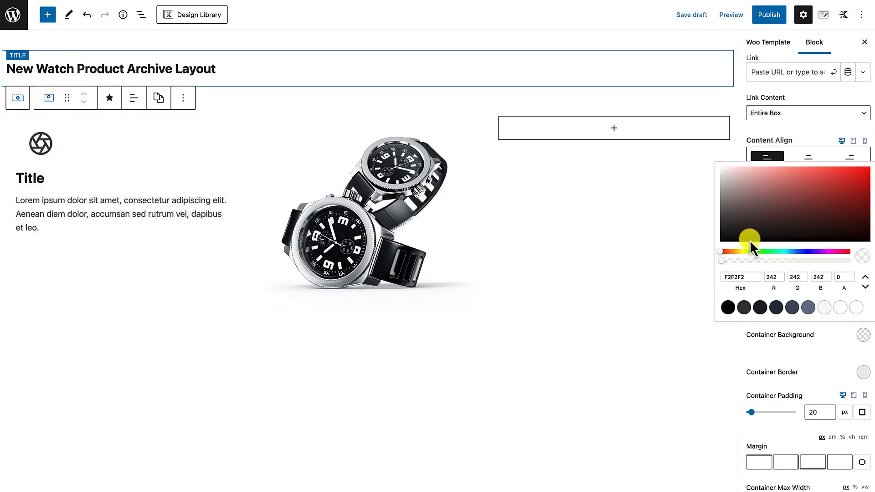
click(829, 353)
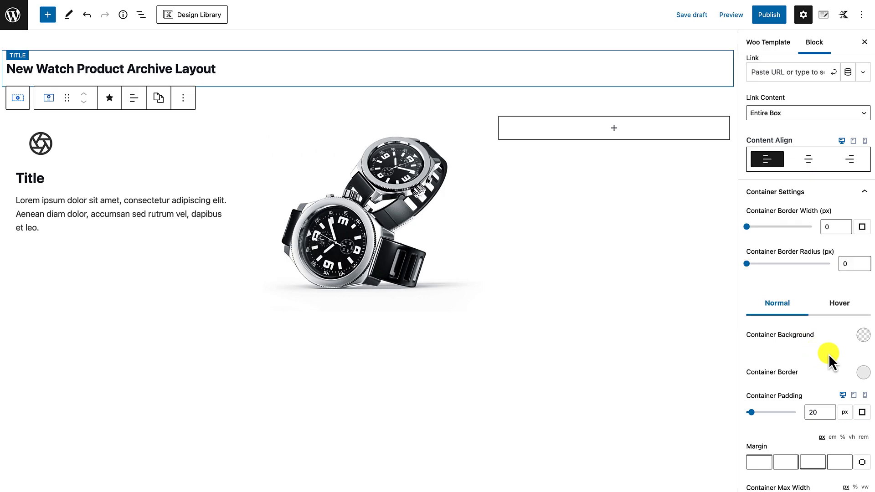
Make the Info Box's hover background transparent by lowering its opacity.
click(841, 305)
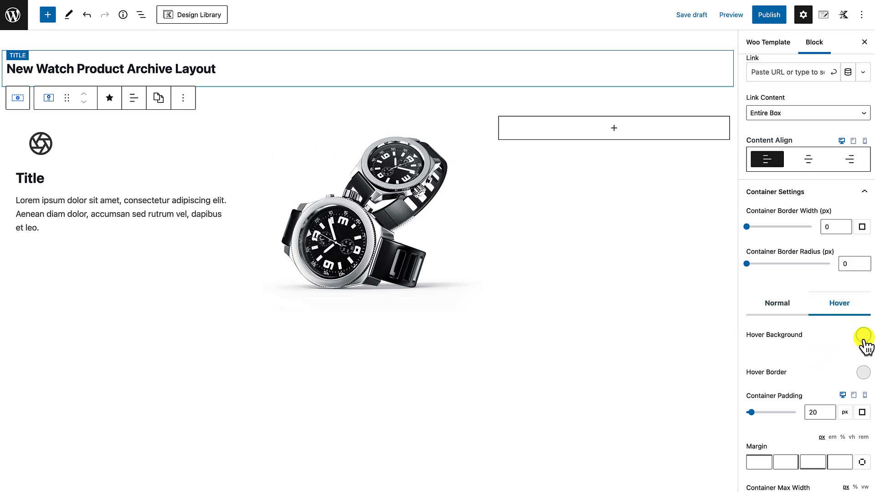
click(863, 335)
drag(846, 263, 727, 262)
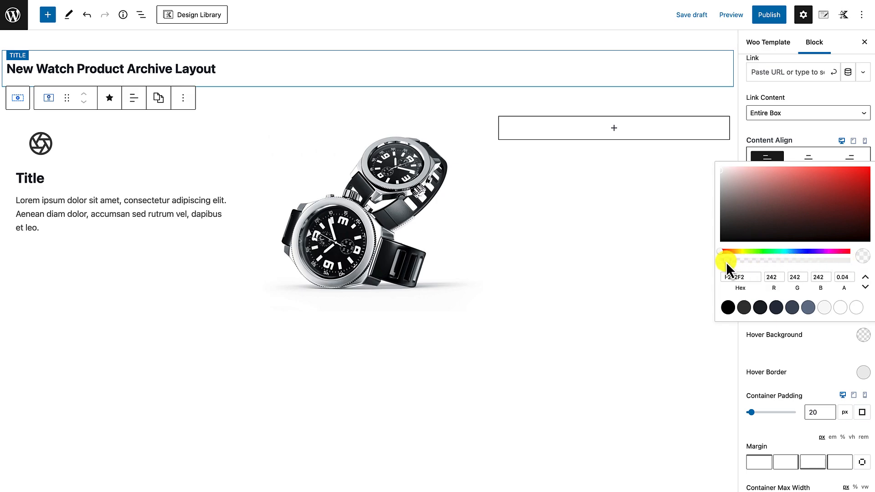
click(790, 350)
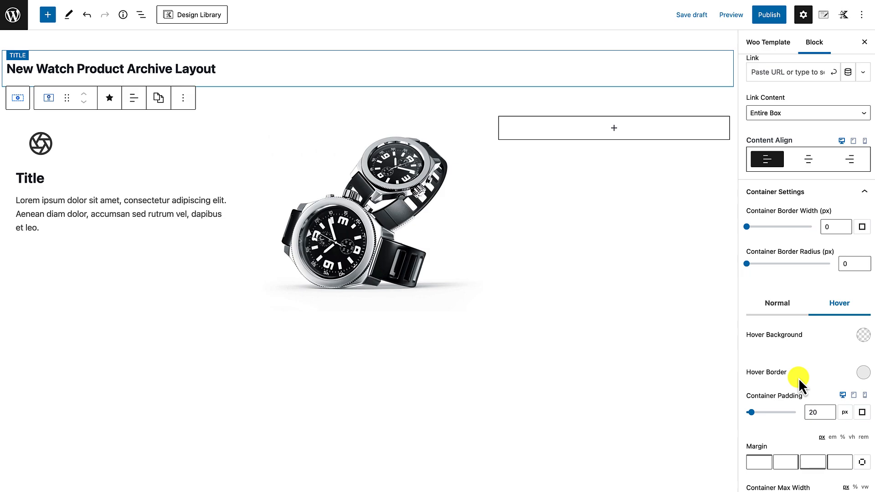
Remove the icon from the Info Box by setting its media type to None.
scroll(799, 379, down, 5)
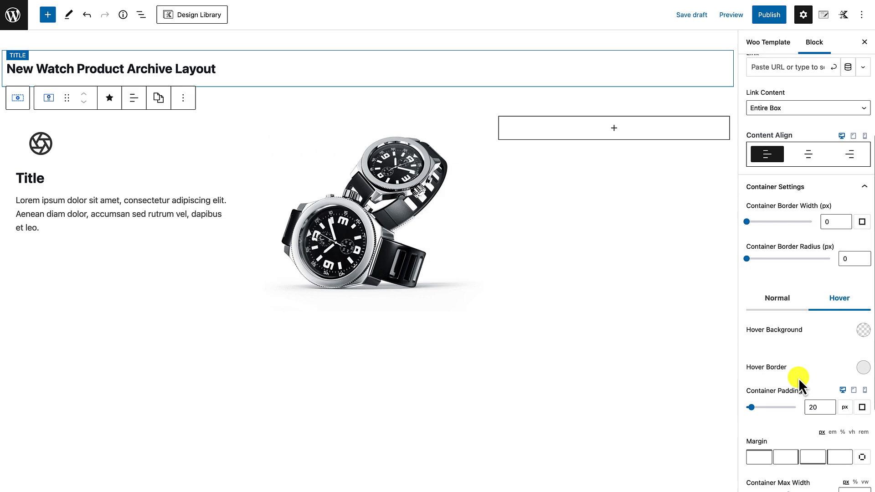
click(801, 356)
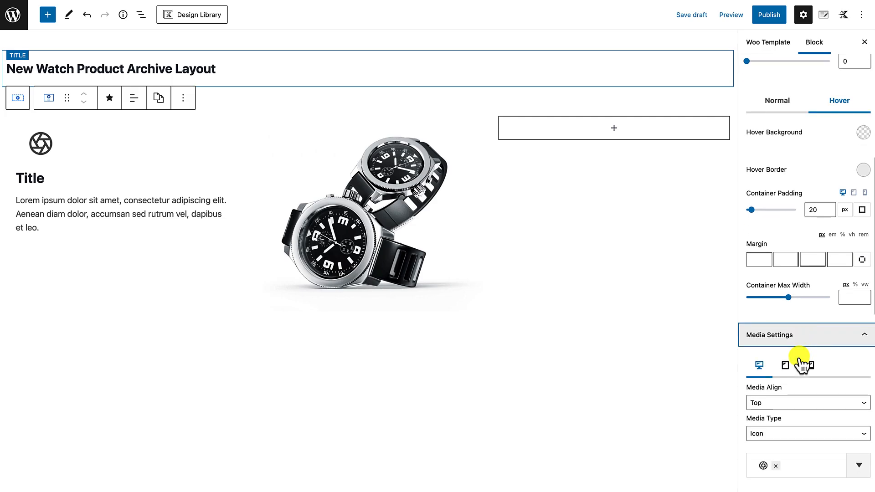
scroll(798, 364, down, 7)
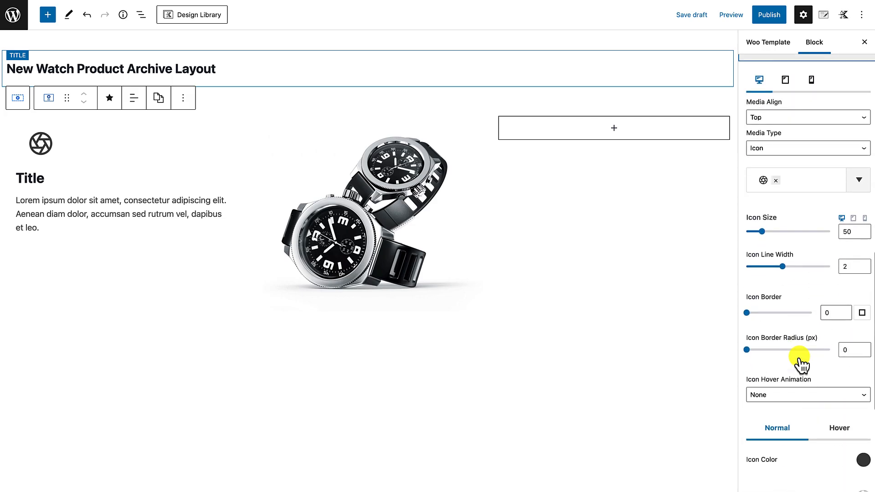
click(782, 145)
click(769, 179)
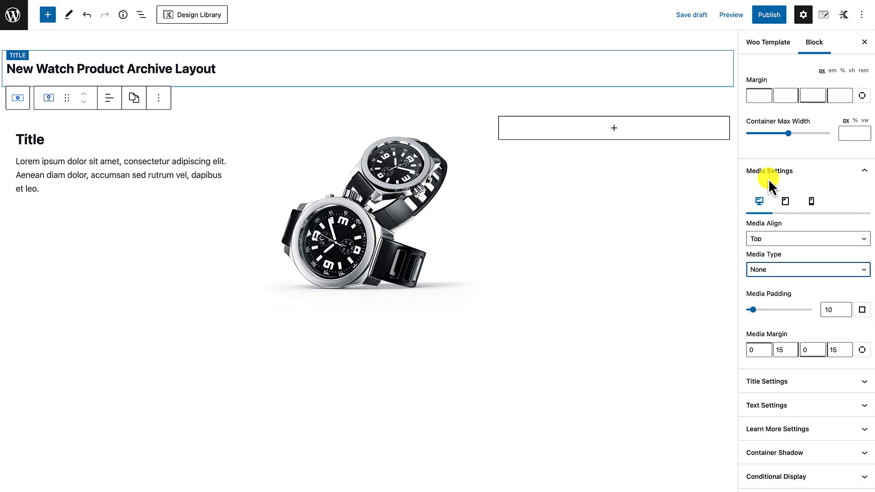
Replace the Info Box title with "Elegant".
click(31, 141)
double_click(30, 141)
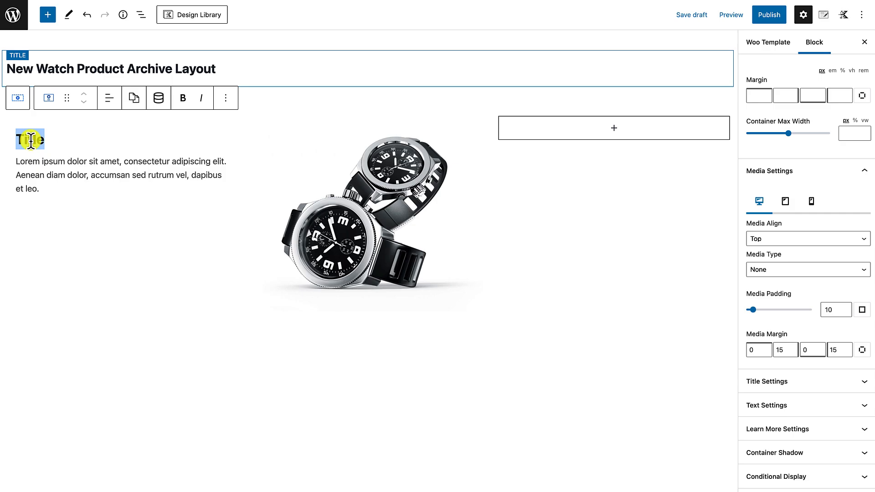
text(Ele)
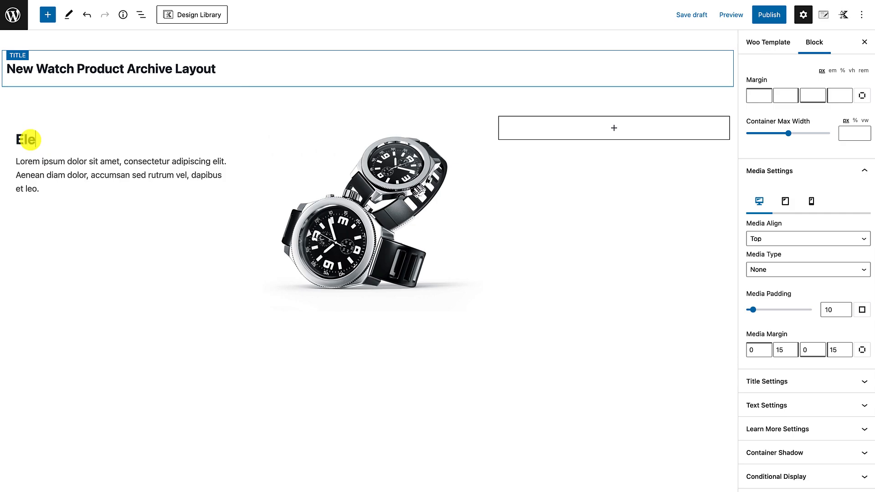
text(gant)
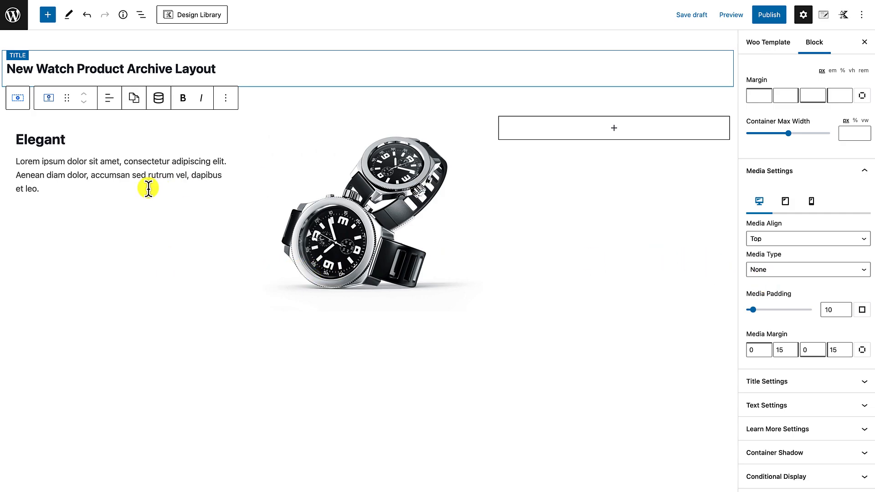
Set the font size of the Info Box's body text to 14 px.
click(94, 163)
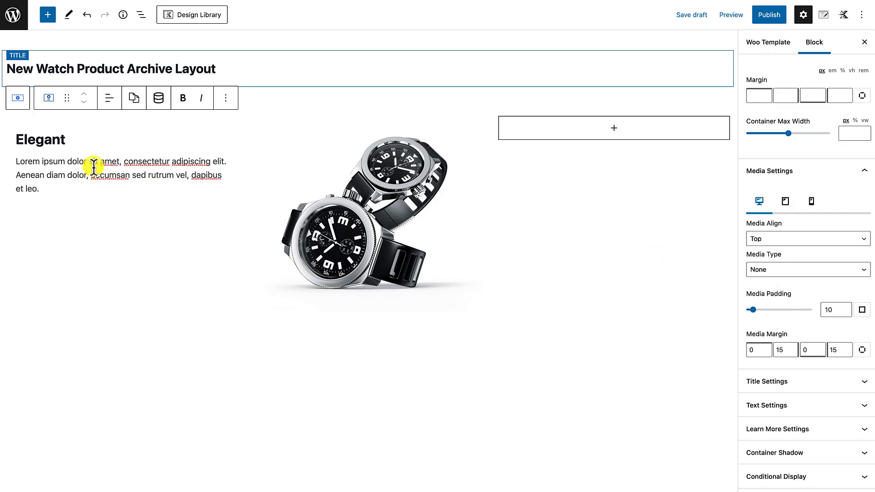
click(771, 405)
scroll(772, 401, down, 5)
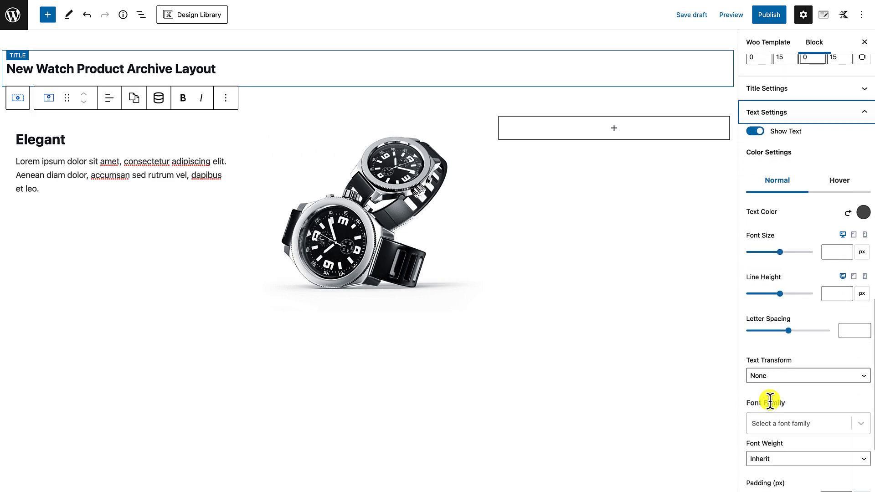
click(835, 253)
text(14)
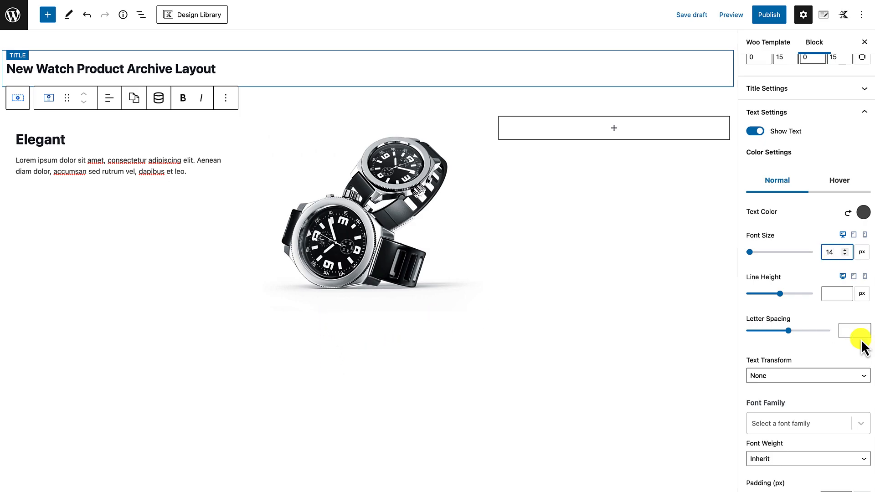
click(449, 363)
click(222, 256)
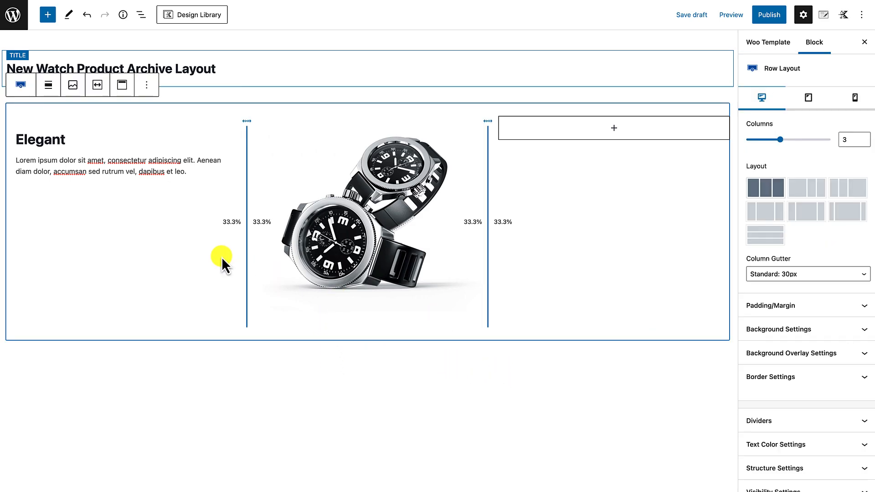
Enable the Learn More link in the Info Box below its description text.
click(132, 183)
click(133, 165)
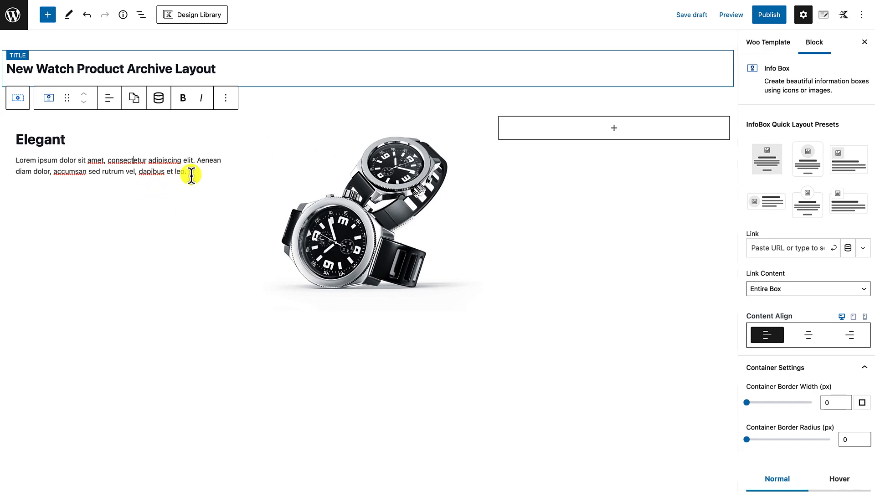
click(167, 142)
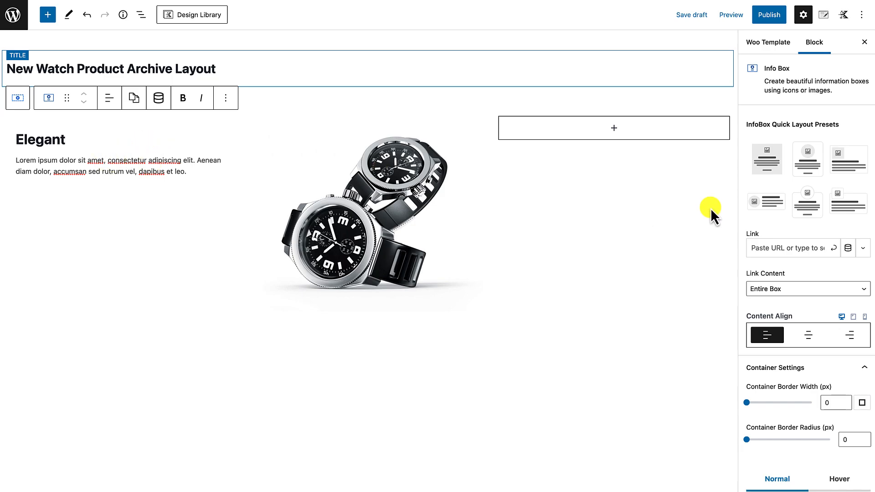
scroll(809, 335, down, 2)
scroll(809, 335, down, 10)
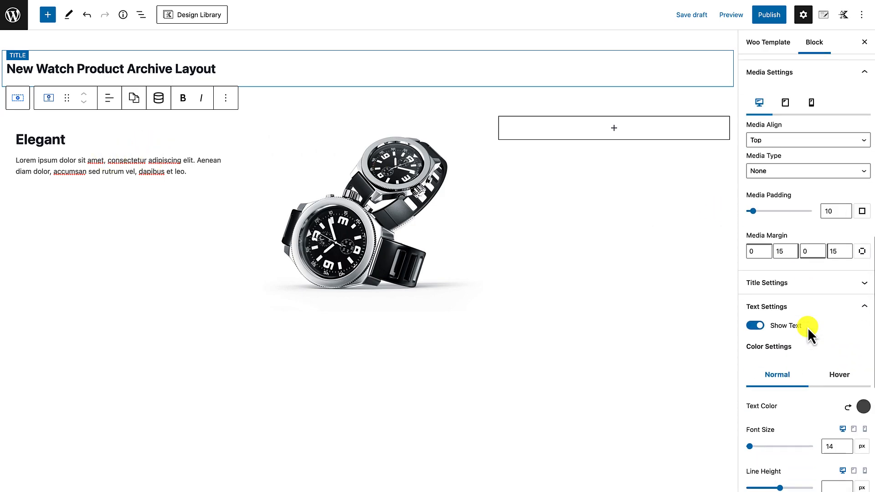
scroll(808, 327, down, 6)
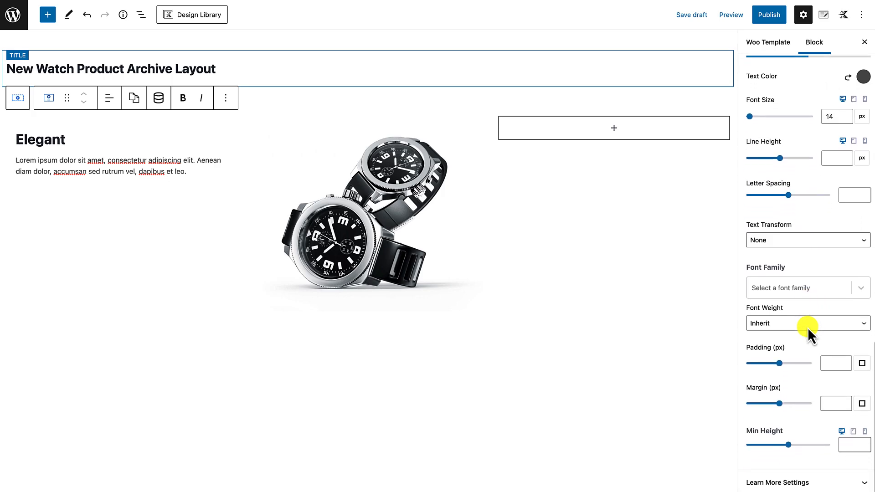
click(792, 430)
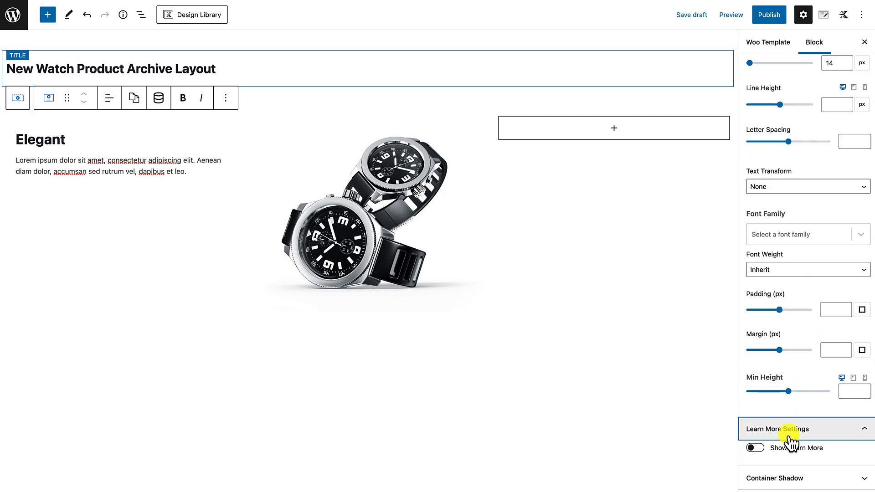
click(760, 422)
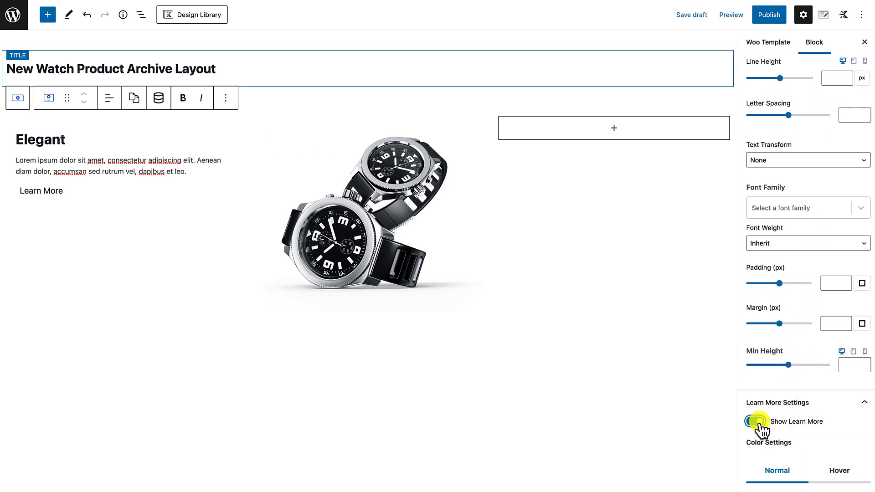
Set the Learn More link's normal text color to the dark palette color 2D3748.
scroll(762, 428, down, 5)
scroll(760, 427, down, 3)
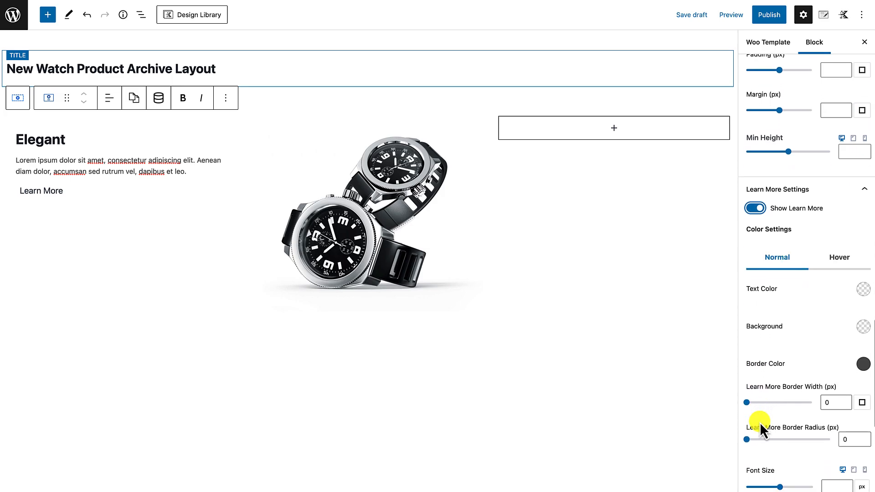
scroll(760, 427, down, 1)
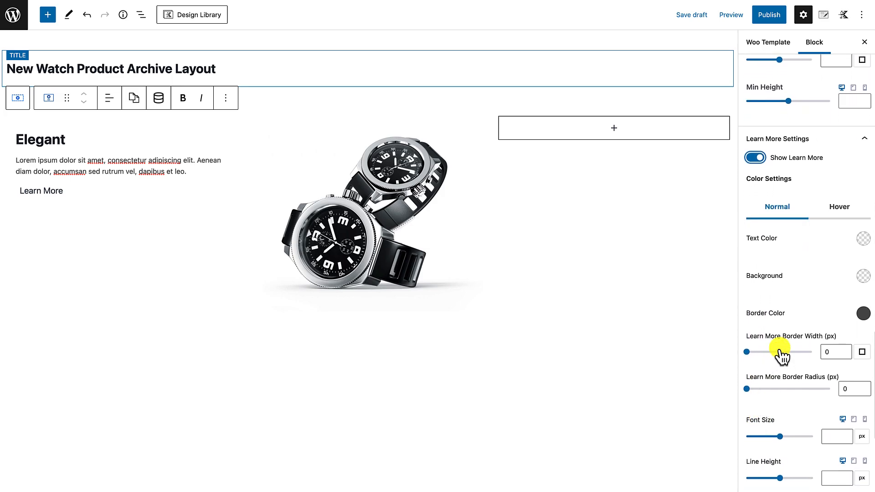
click(864, 239)
click(776, 212)
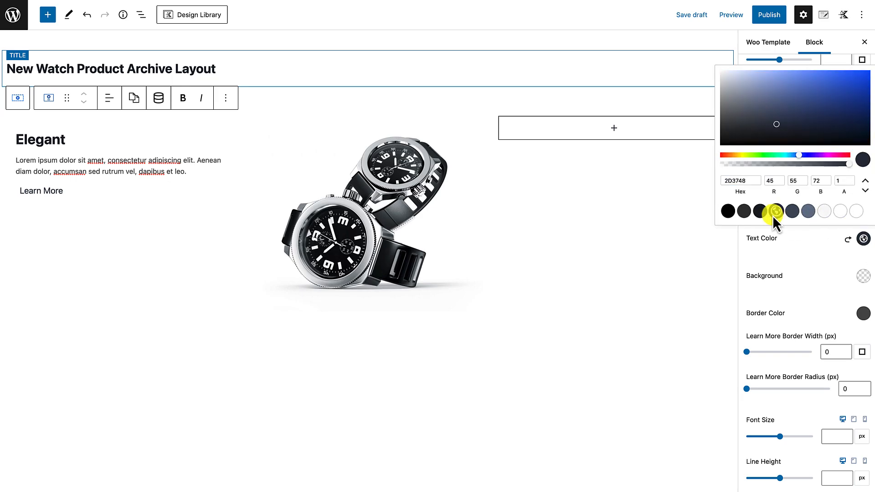
click(808, 262)
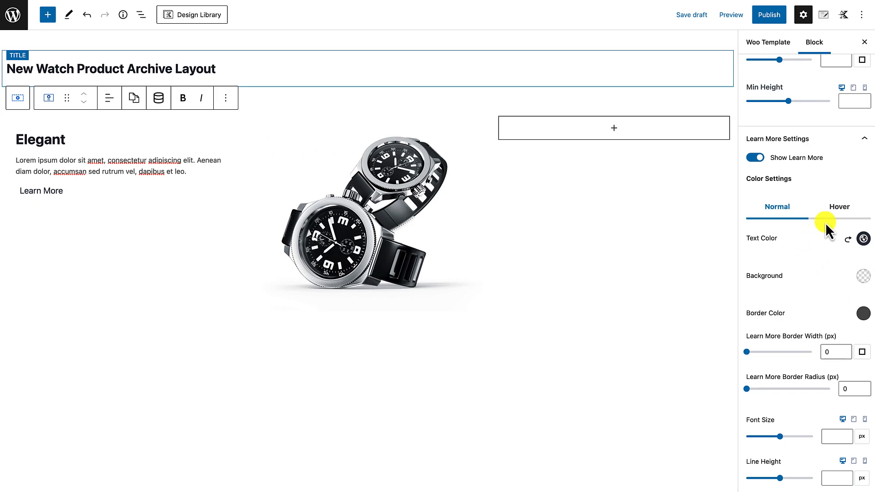
Give the Info Box's Learn More link a 1 px border in its normal state.
click(838, 211)
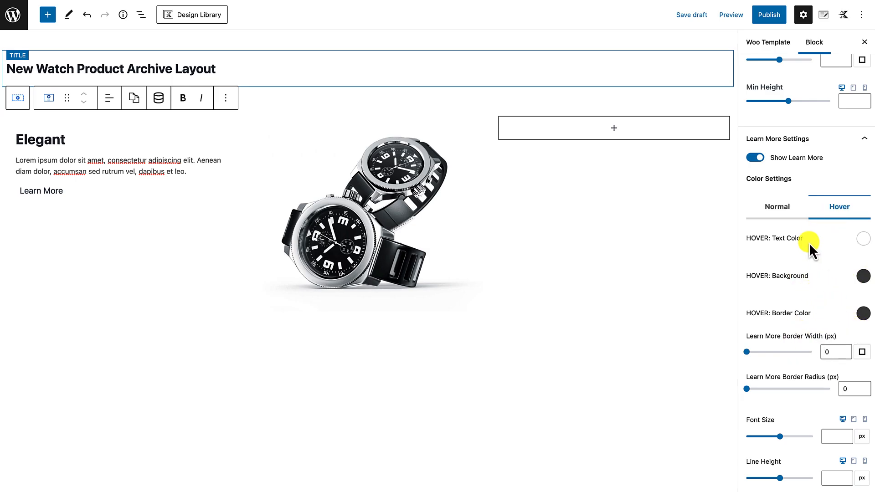
click(782, 212)
scroll(780, 292, down, 2)
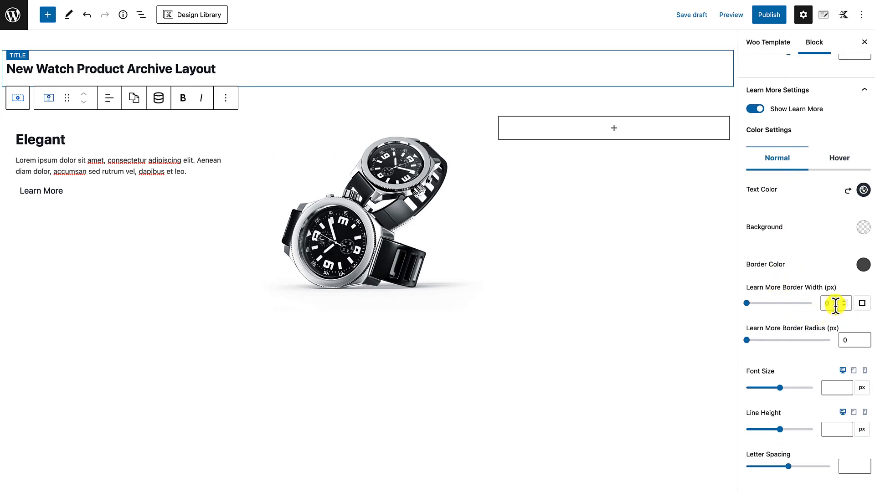
click(832, 307)
text(1)
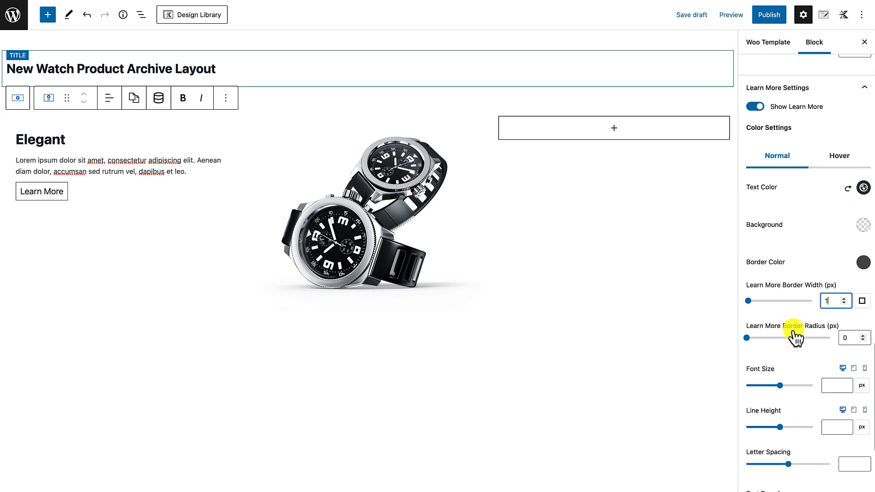
Set the font size of the Info Box's Learn More link to 14 px.
scroll(794, 330, down, 1)
scroll(794, 329, down, 1)
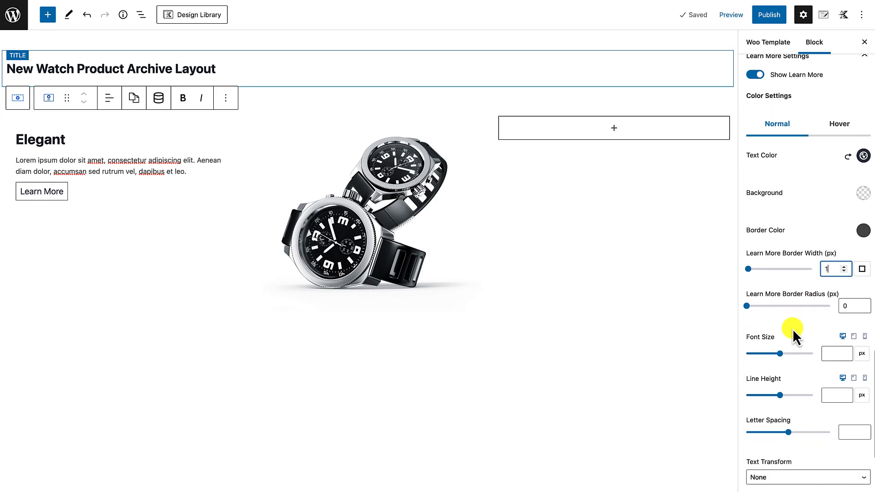
click(831, 354)
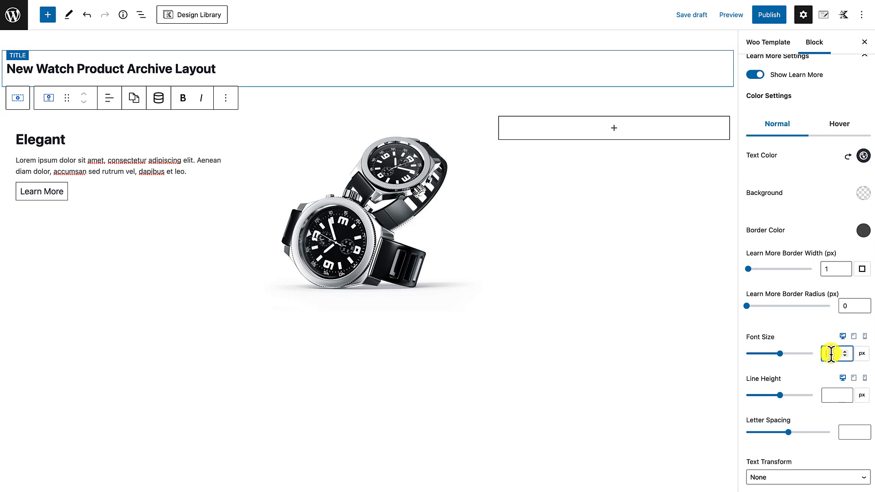
text(14)
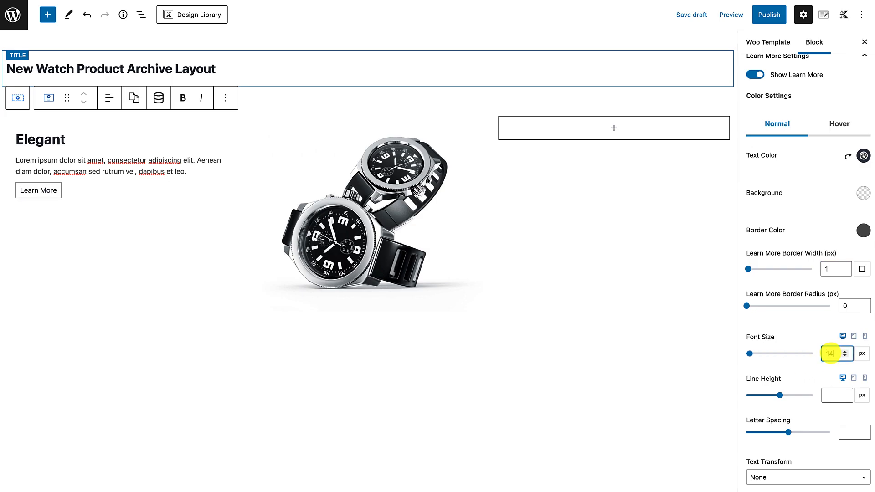
Replace the Learn More link text in the Elegant Info Box with "Shop Now".
triple_click(42, 189)
text(Shop Now)
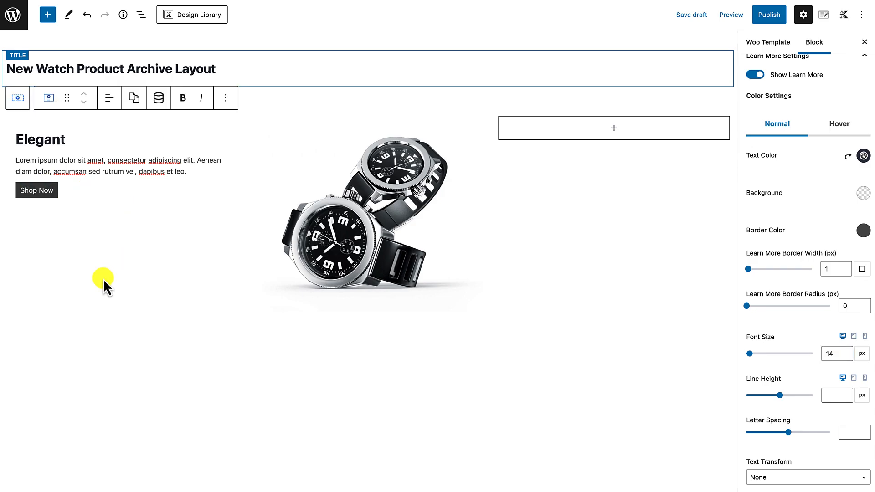
click(78, 289)
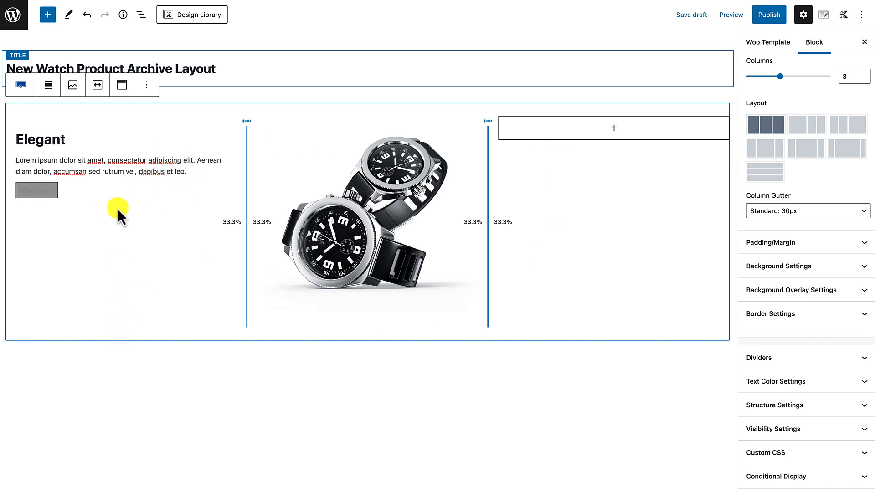
Duplicate the Elegant Info Box and change the copy's title to "Luxurious".
click(59, 142)
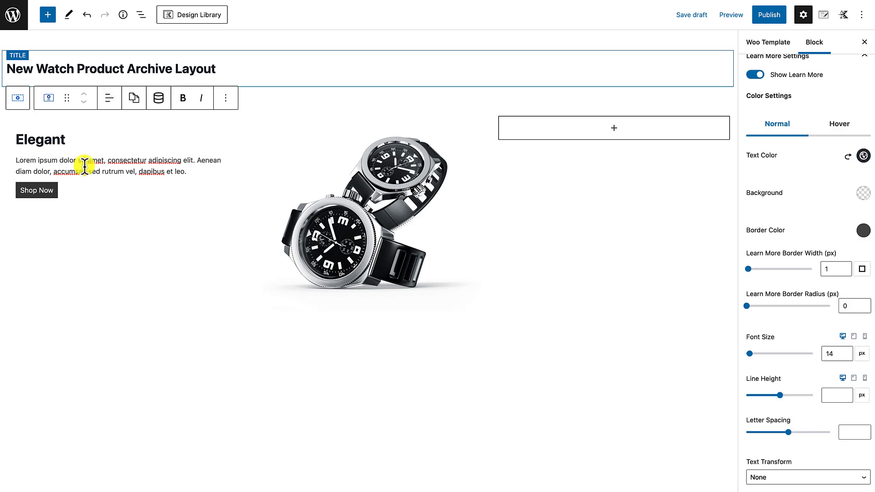
click(227, 99)
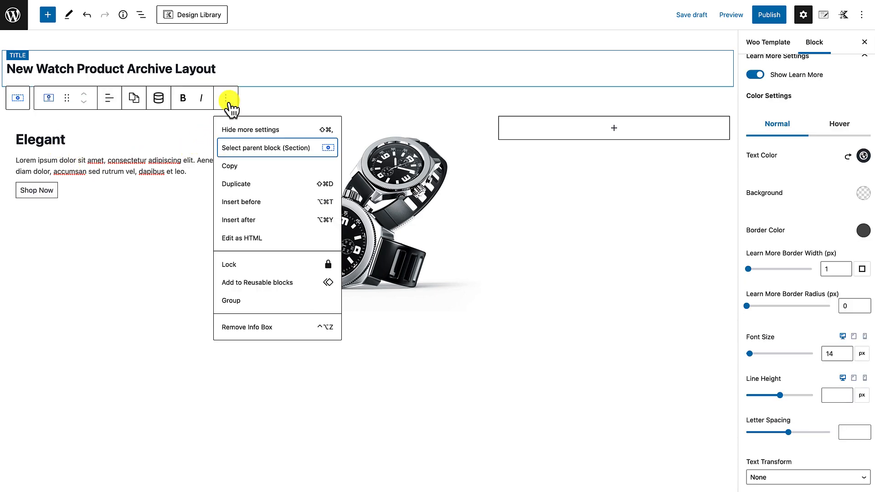
click(235, 185)
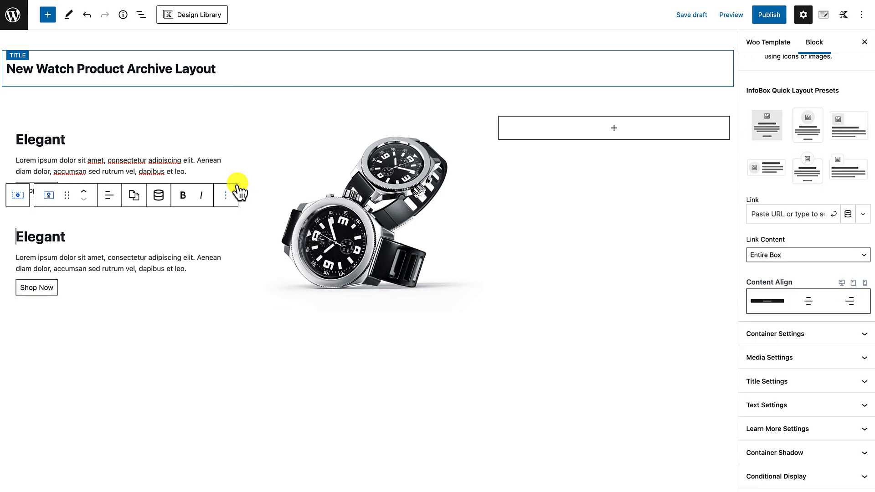
double_click(51, 241)
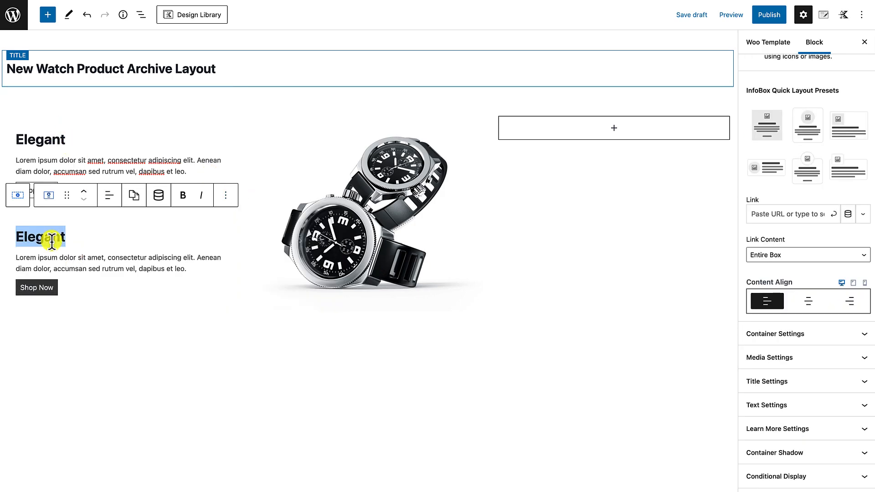
text(Luxurio)
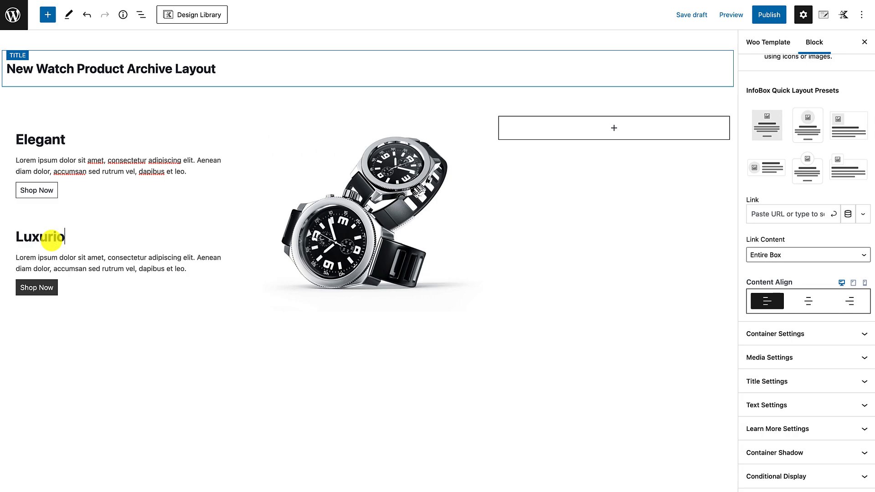
text(us)
click(68, 281)
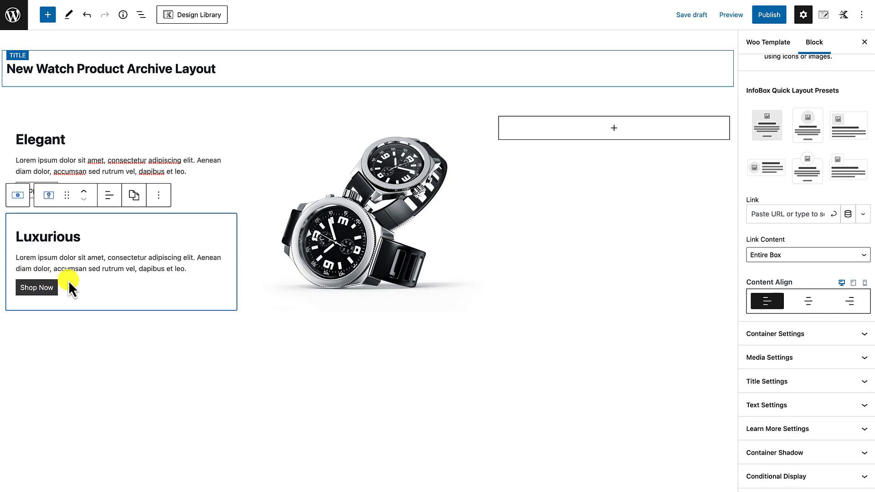
Insert a Spacer/Divider block between the Elegant and Luxurious Info Boxes.
click(245, 194)
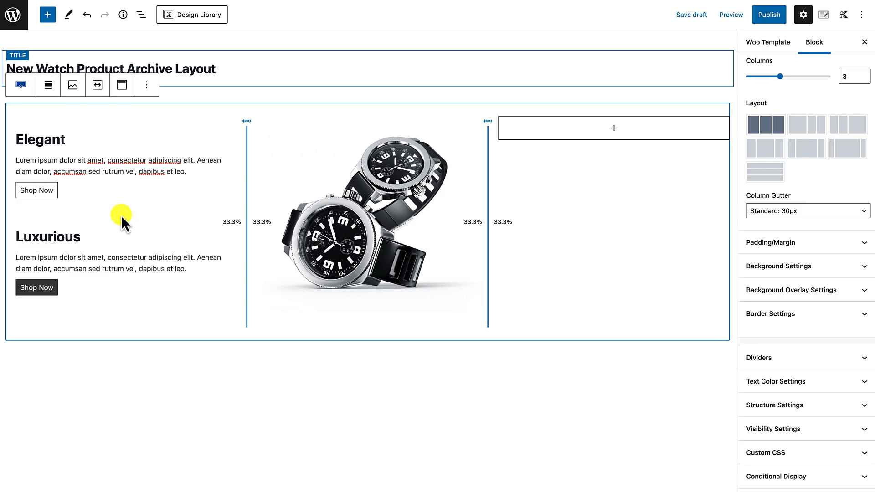
click(170, 175)
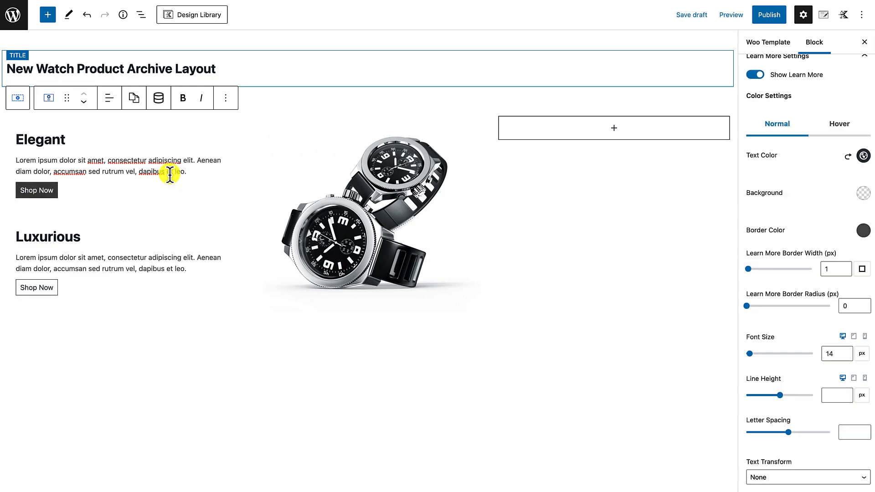
click(226, 101)
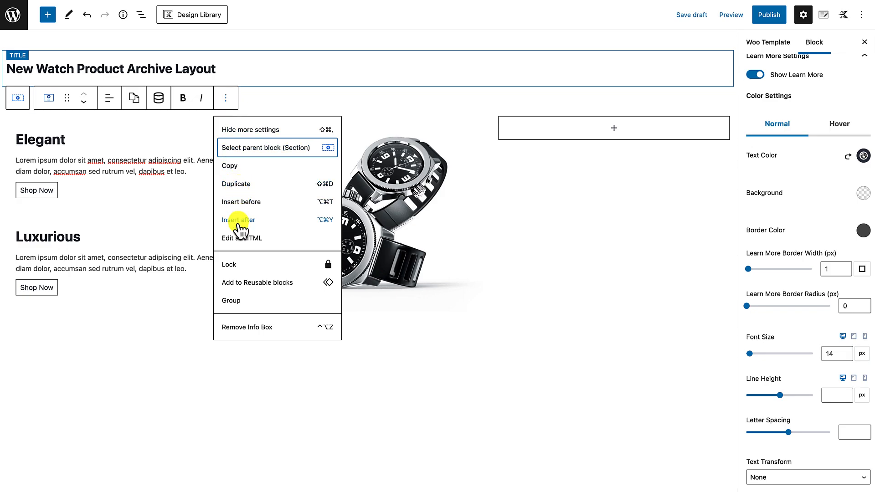
click(239, 220)
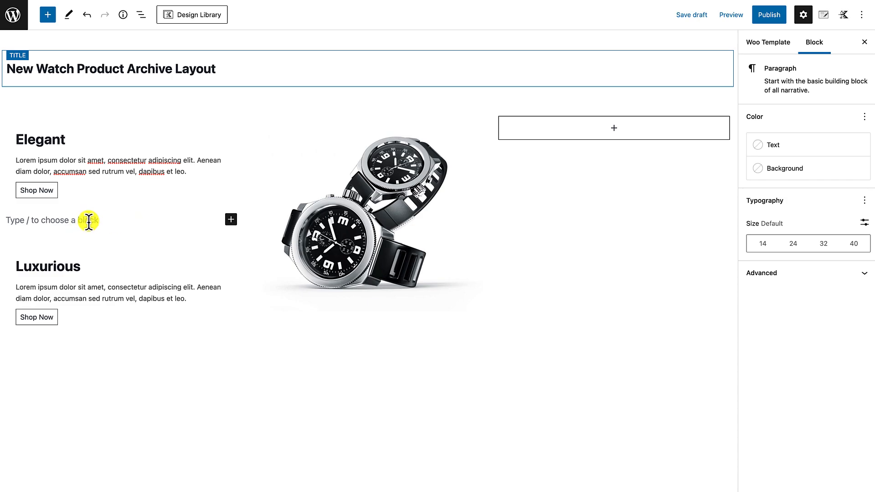
text(/spacer)
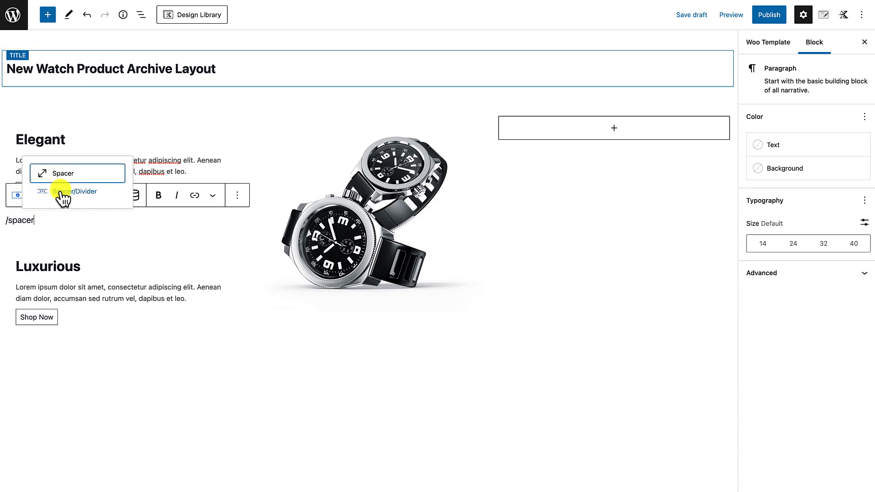
click(74, 191)
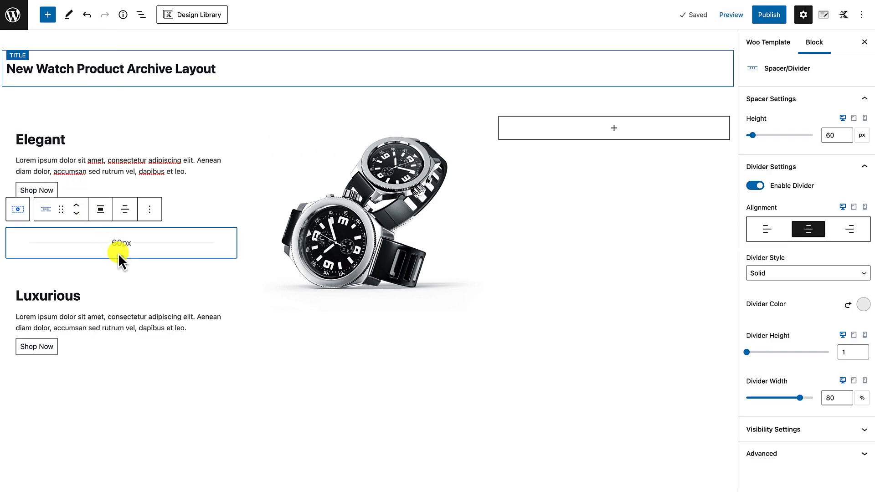
Set the Spacer/Divider block's height to 150 px and disable its divider line.
double_click(830, 135)
text(10)
text(600)
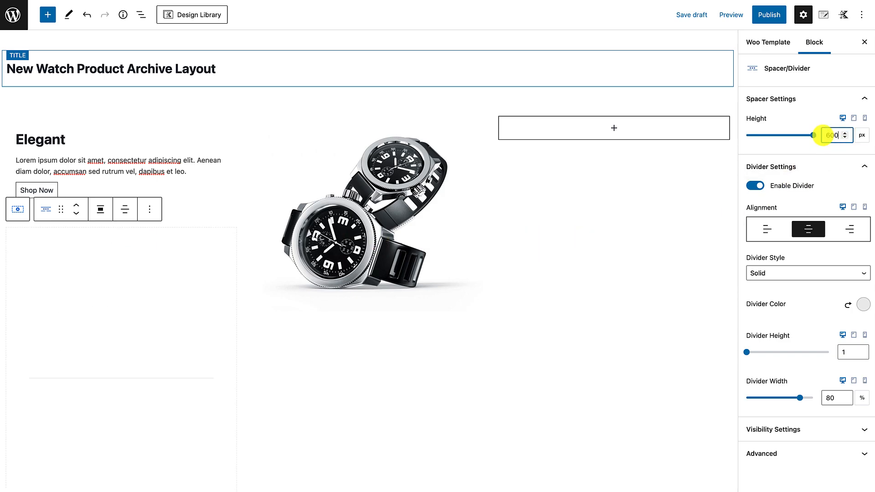
double_click(824, 136)
text(1)
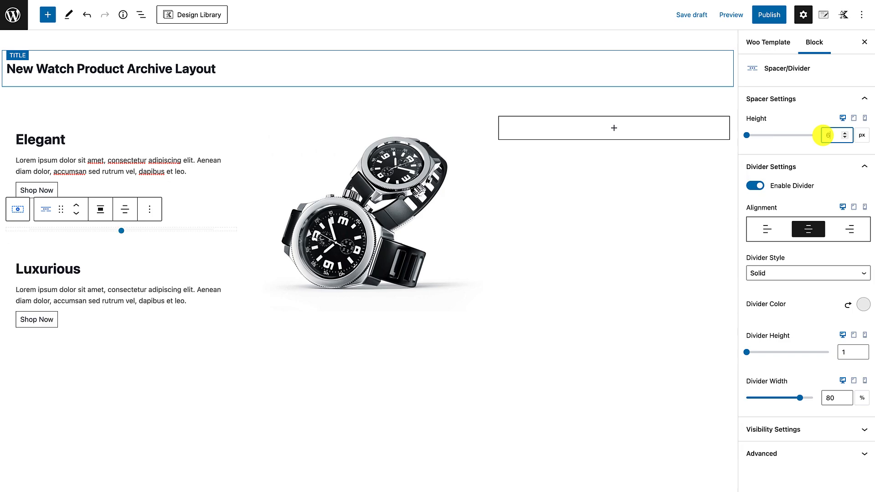
text(50)
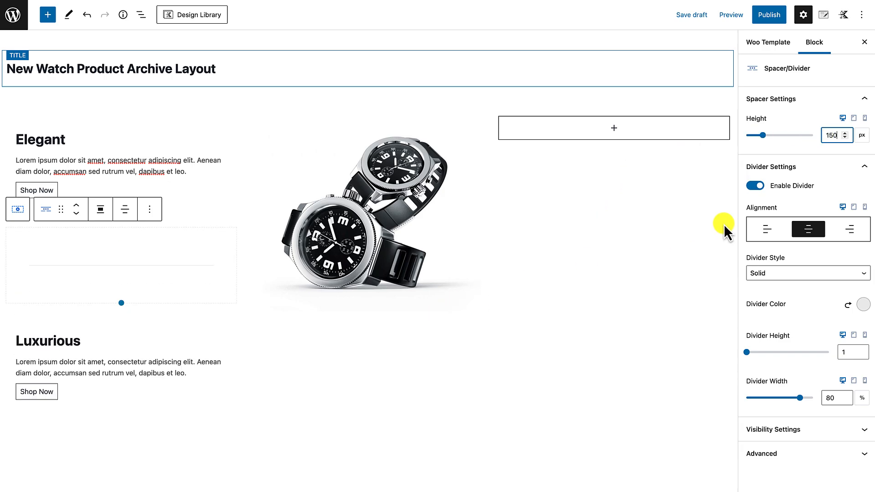
click(755, 186)
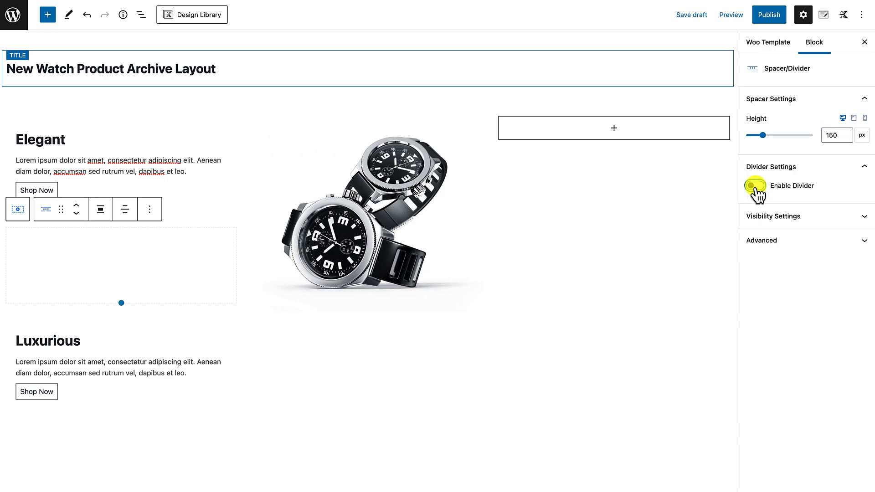
Resize the row layout's three columns to 25%, 50% and 25% so the watch image column is the widest.
scroll(381, 410, down, 2)
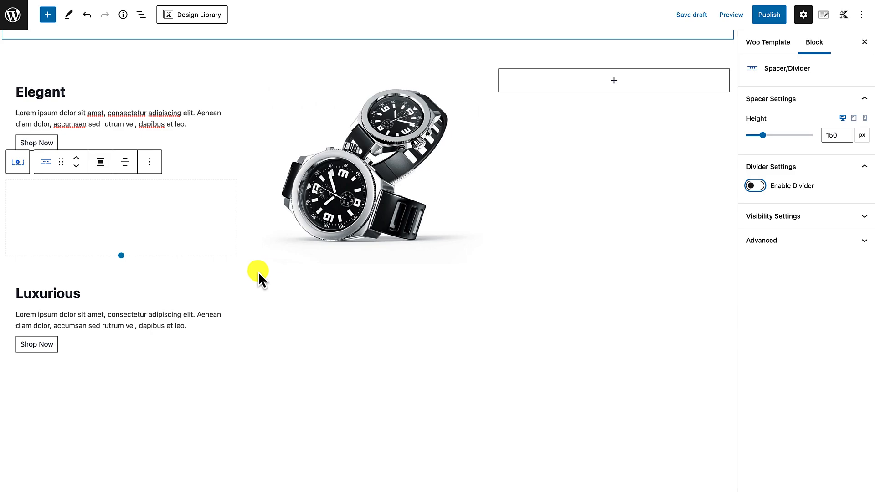
click(328, 220)
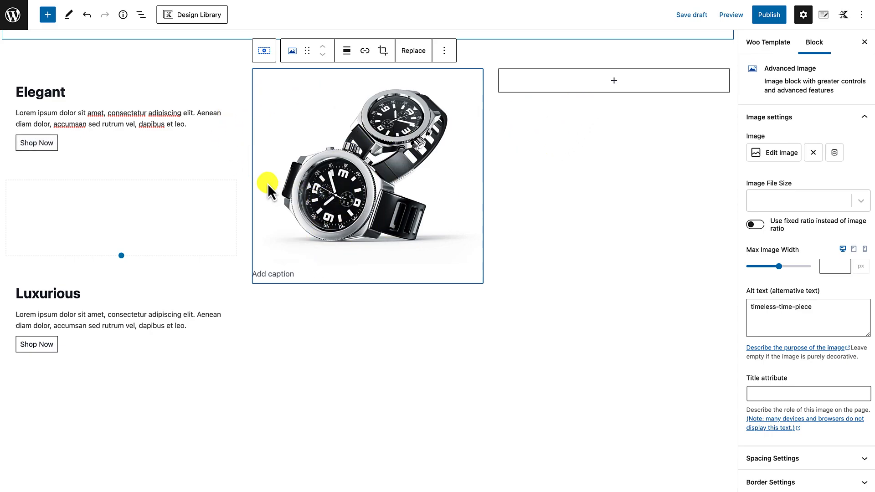
click(235, 190)
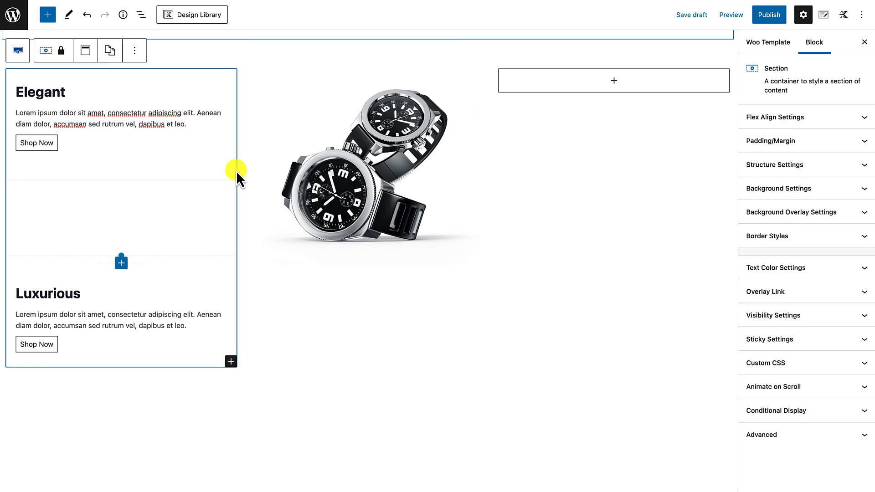
click(242, 57)
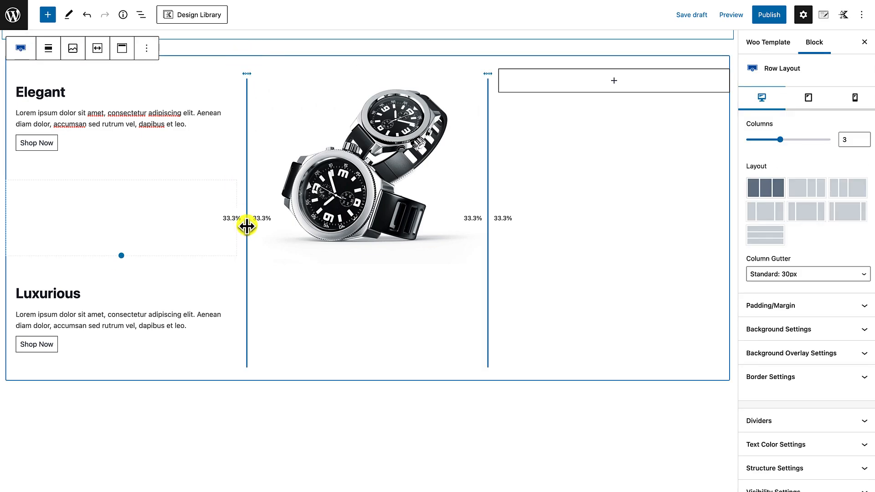
drag(246, 226, 191, 223)
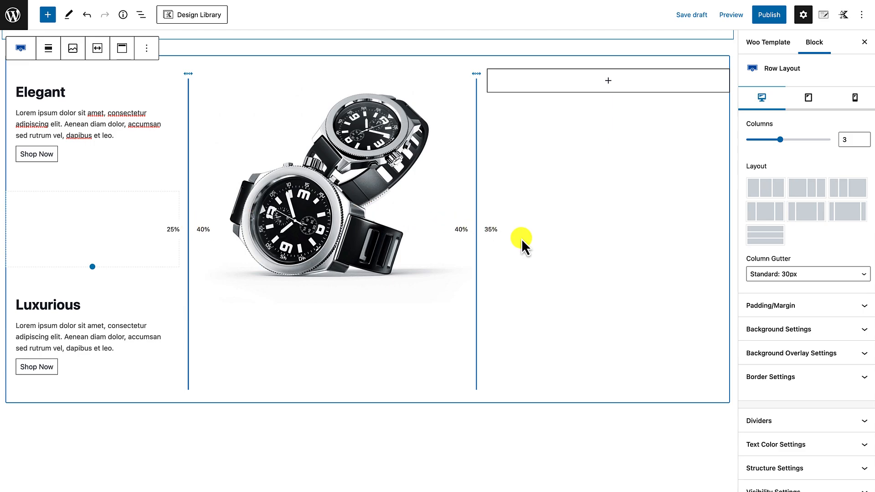
drag(475, 233, 538, 237)
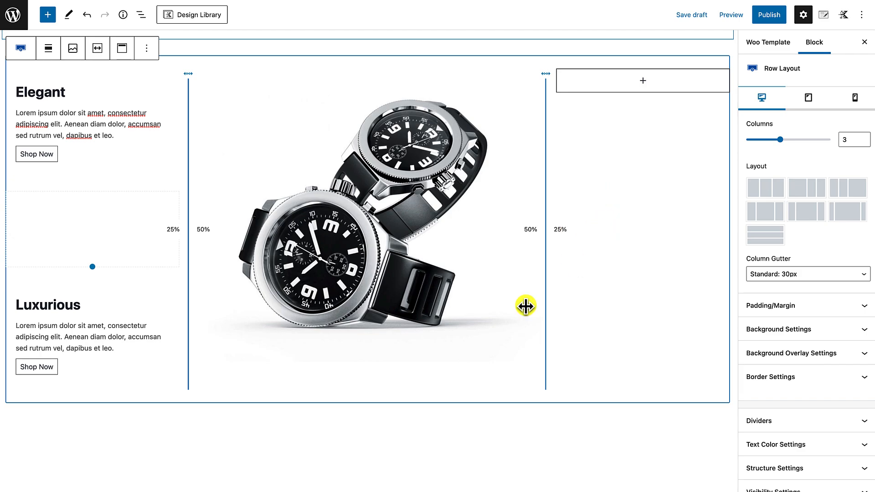
click(380, 442)
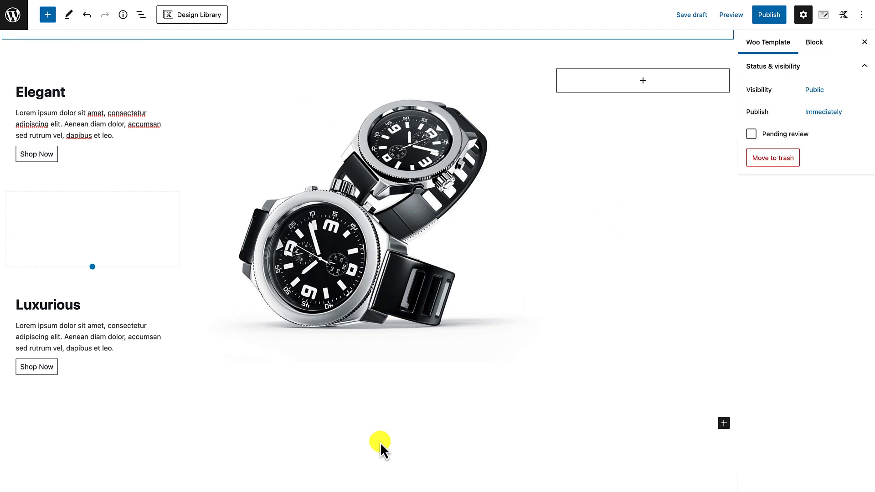
Shrink the spacer between the Elegant and Luxurious Info Boxes to less than half its height.
scroll(364, 275, up, 1)
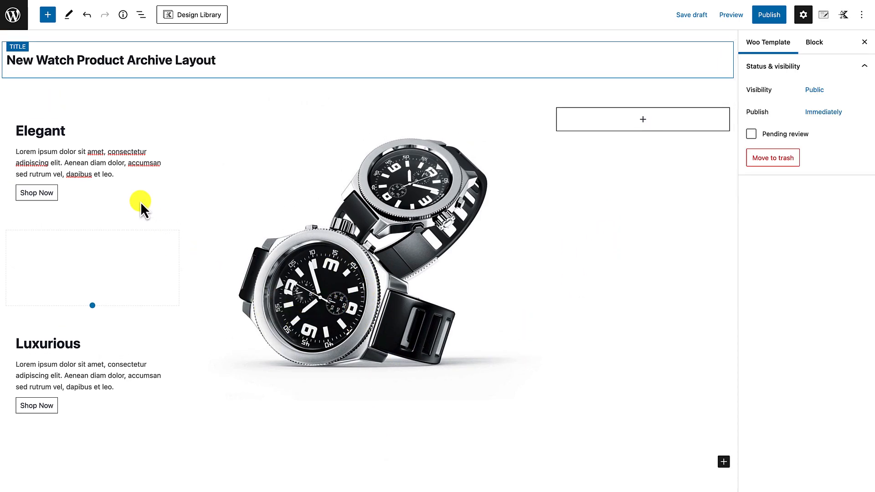
click(154, 288)
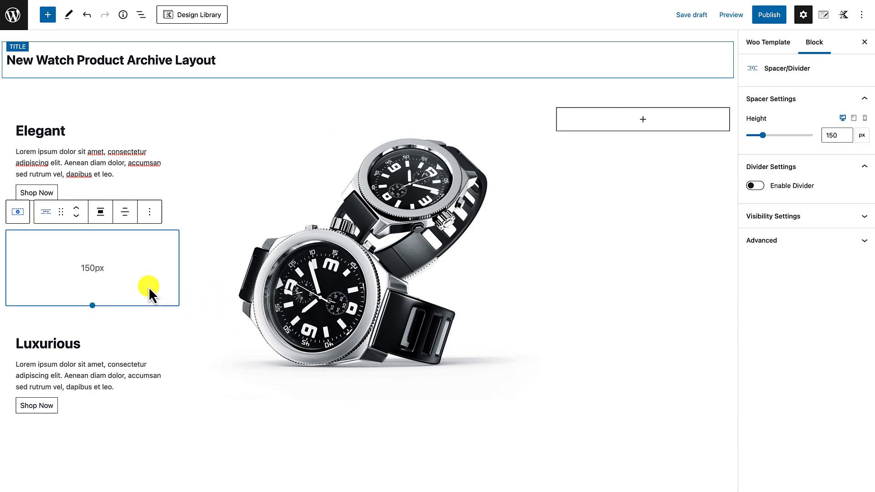
drag(90, 306, 91, 261)
scroll(257, 412, down, 2)
click(257, 412)
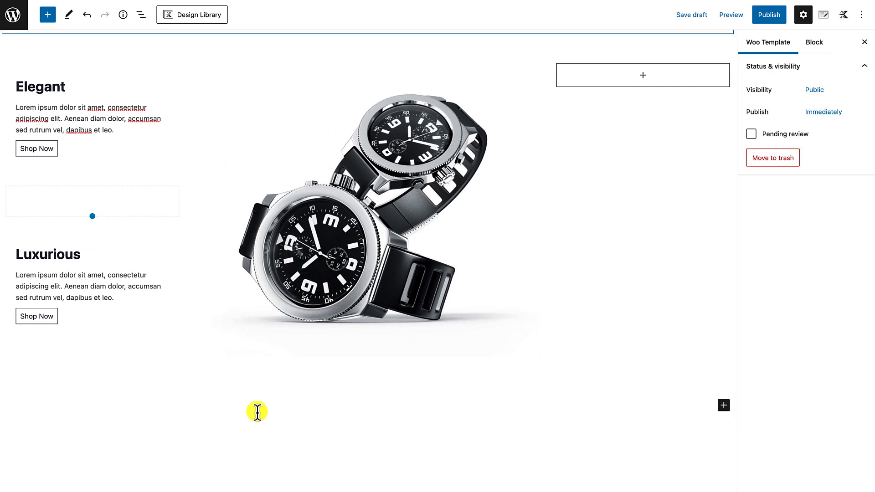
scroll(236, 201, up, 2)
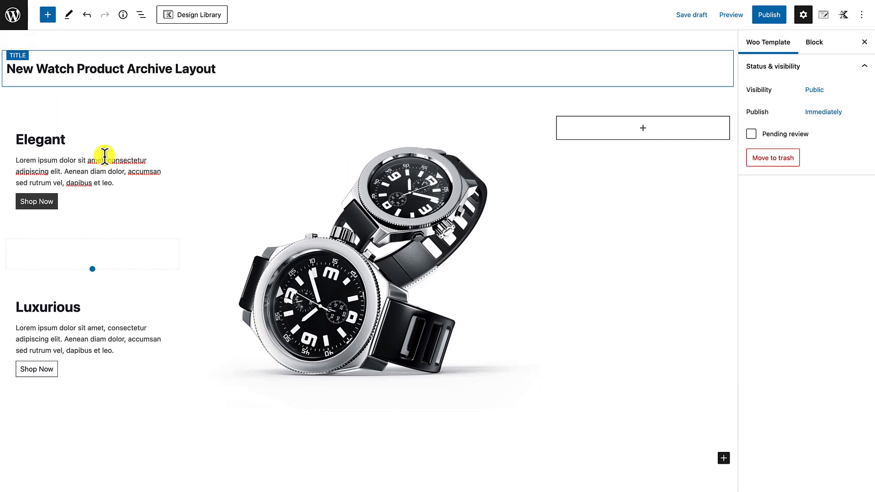
Copy the Elegant Info Box, spacer and Luxurious Info Box from the first column into the empty third column.
click(68, 138)
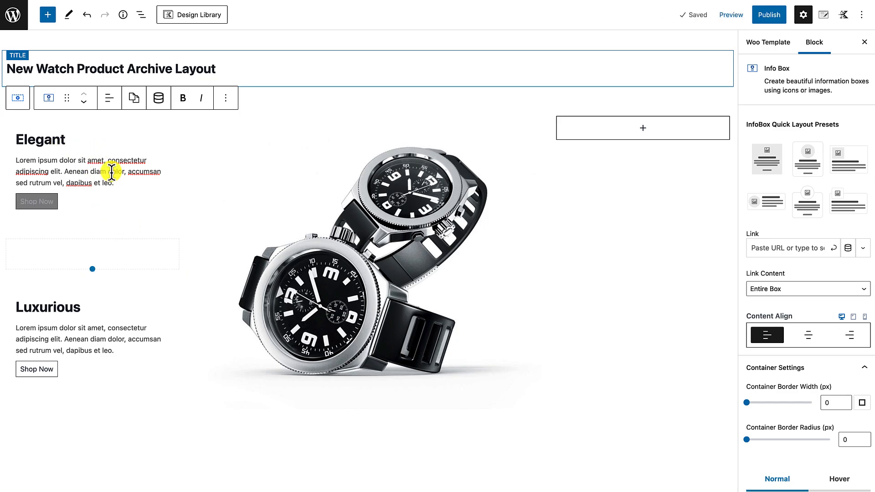
drag(111, 168, 122, 333)
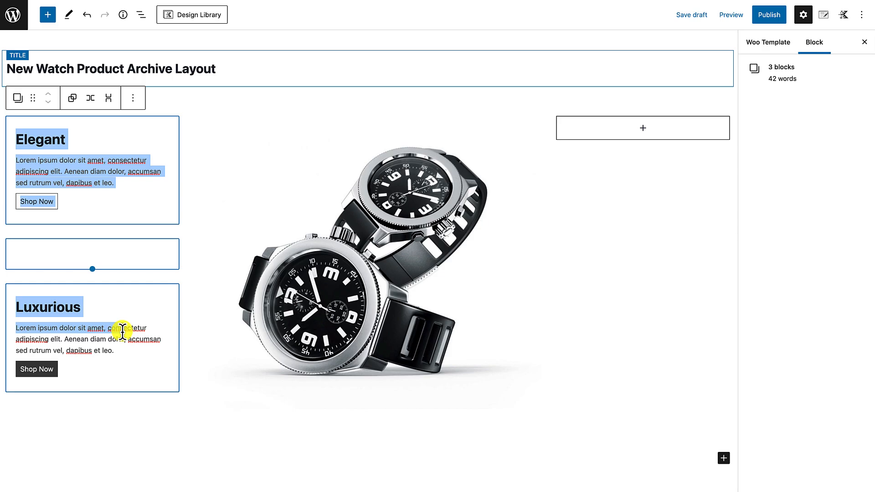
drag(122, 332, 123, 333)
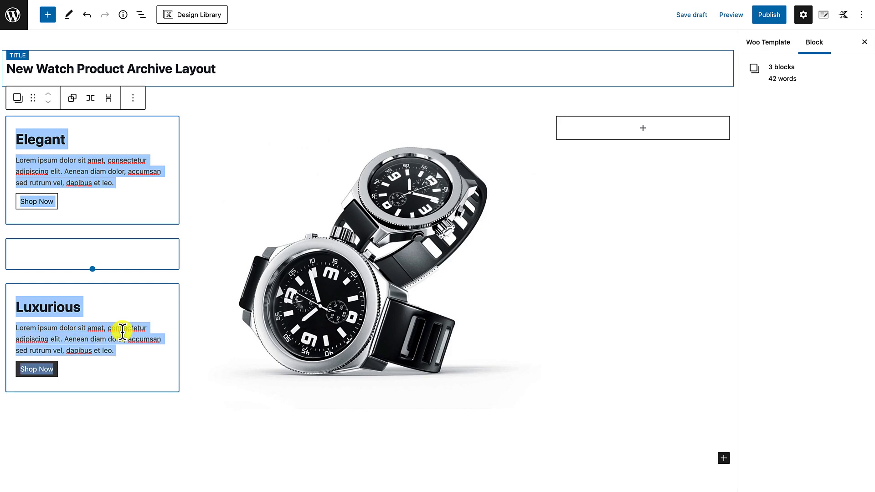
key(ctrl+c)
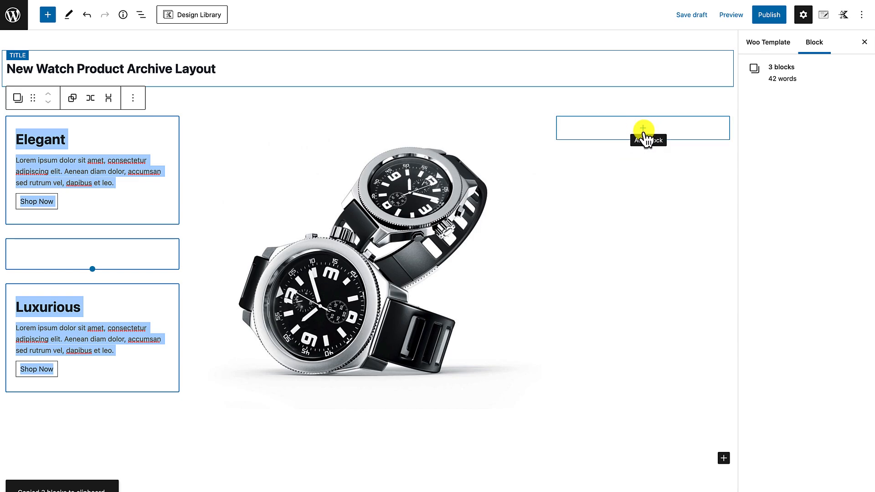
click(643, 129)
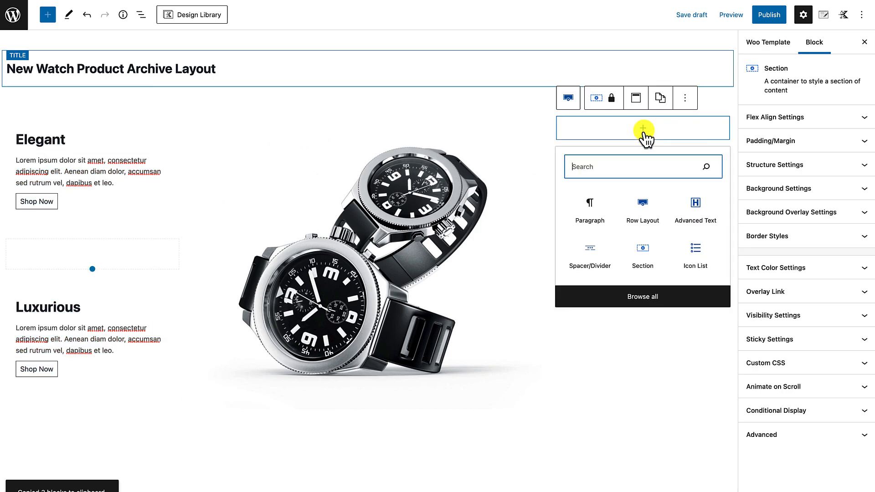
click(590, 217)
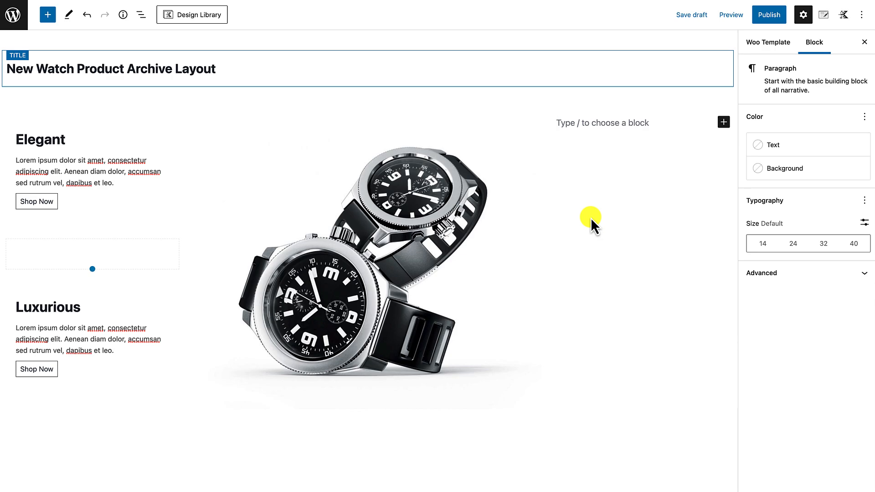
key(ctrl+v)
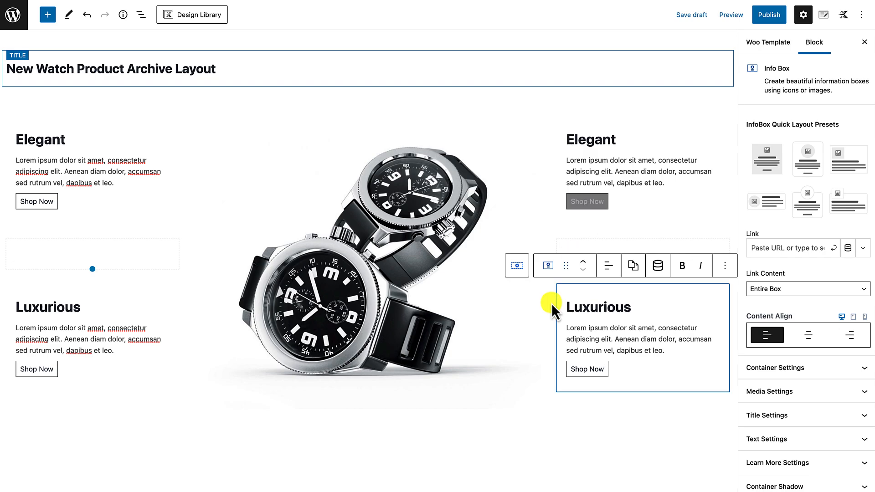
click(484, 423)
scroll(603, 424, down, 1)
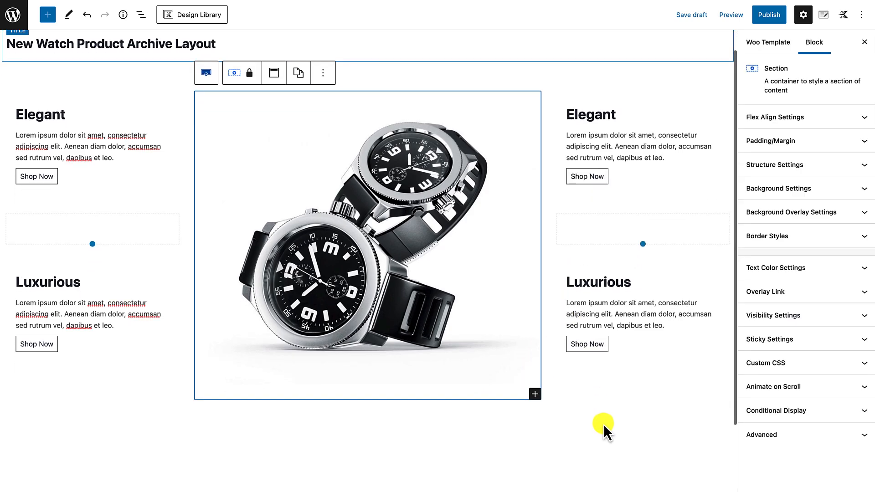
Retitle the third column's Info Boxes, changing the upper heading to "Durable" and the lower one to "Priceless".
scroll(604, 409, up, 1)
double_click(587, 140)
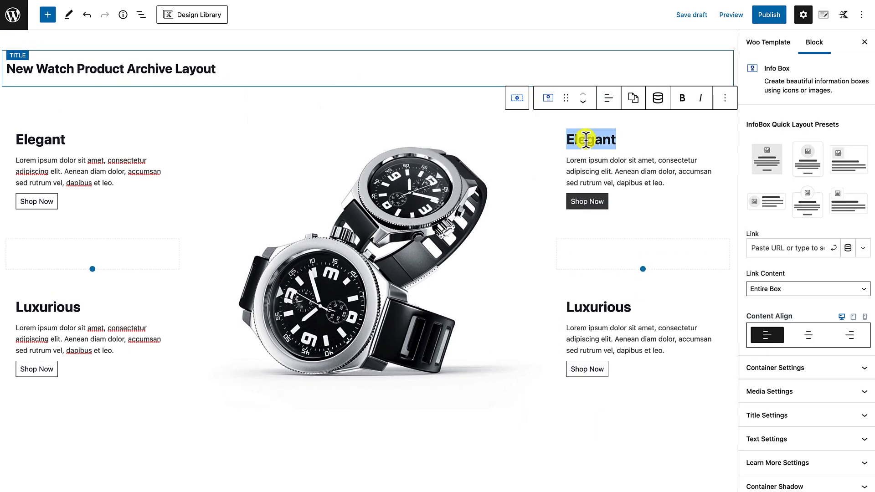
text(Durable)
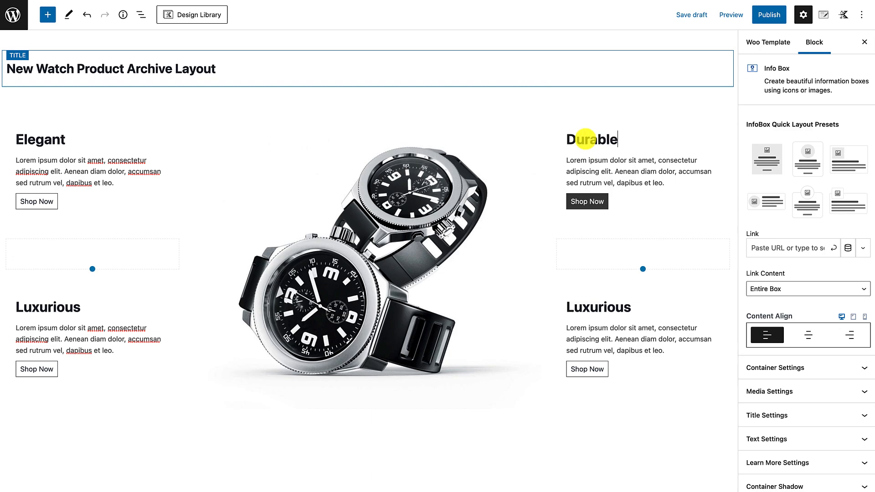
double_click(607, 309)
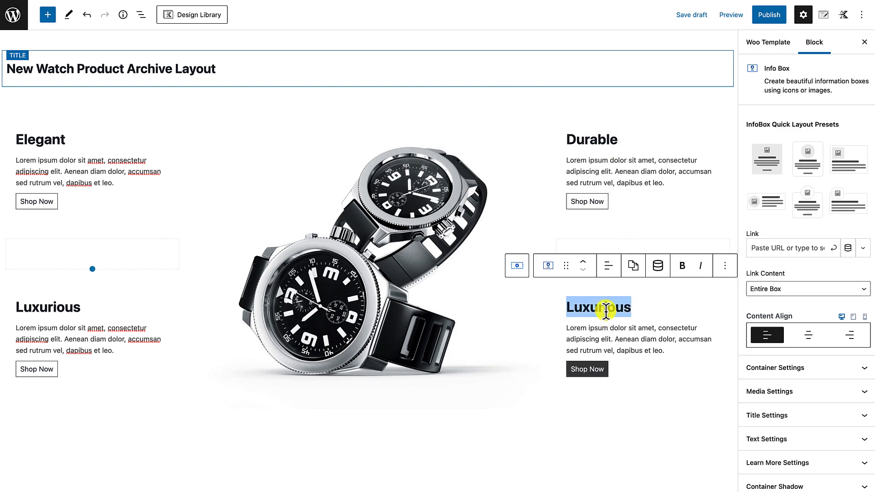
text(Priceless)
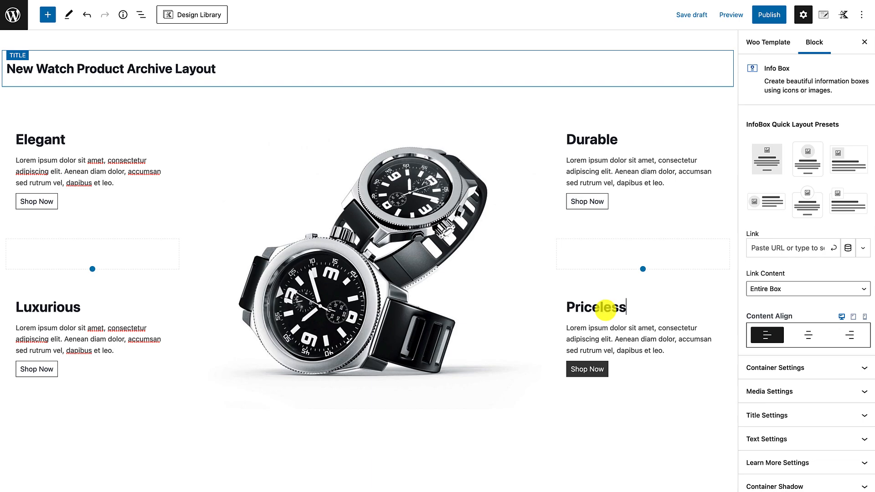
click(490, 438)
scroll(490, 438, down, 3)
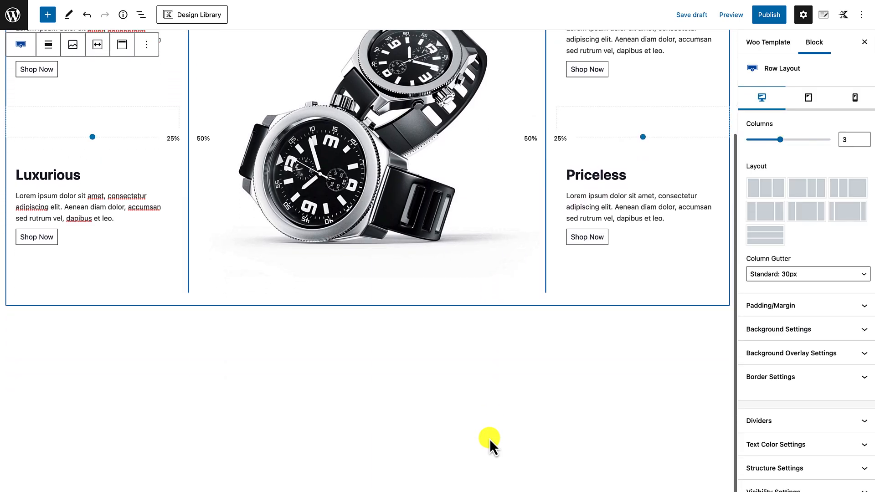
click(490, 431)
scroll(489, 430, up, 5)
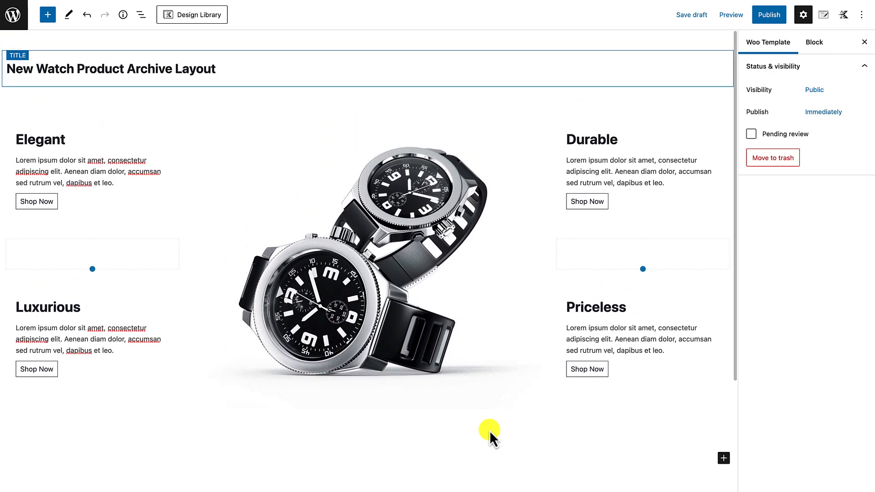
Publish the New Watch Product Archive Layout template and look over the layout.
click(772, 17)
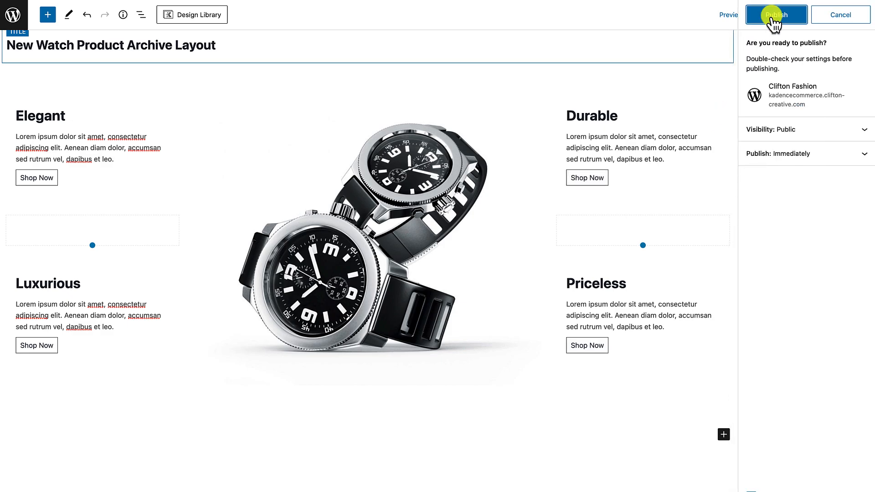
click(774, 17)
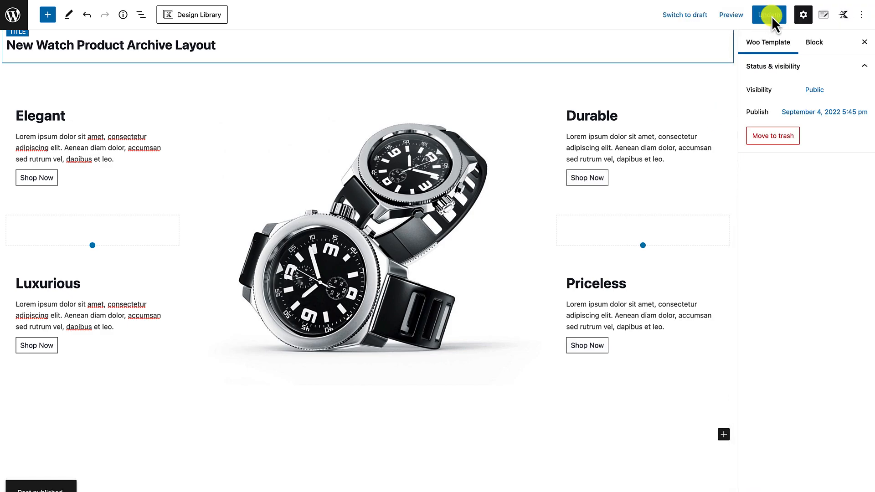
scroll(433, 393, down, 3)
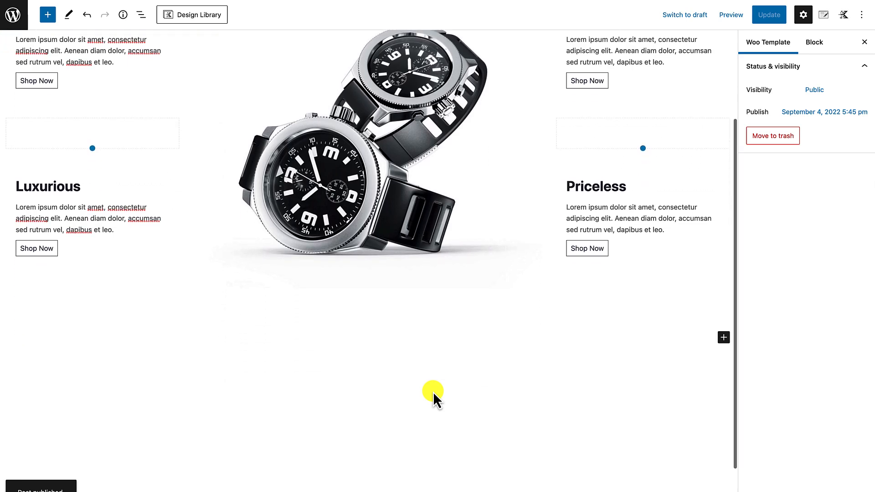
scroll(433, 392, up, 4)
scroll(433, 392, down, 2)
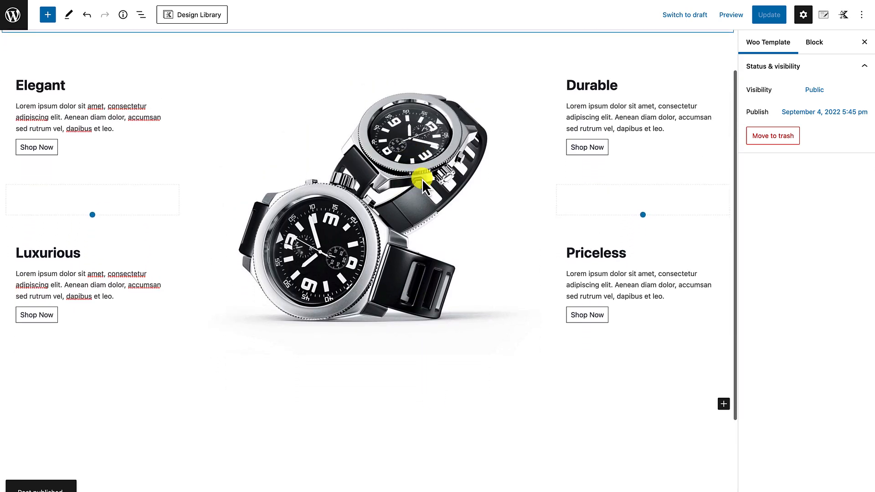
scroll(397, 152, up, 3)
Set the top padding of the three-column row layout to 0 px.
click(379, 104)
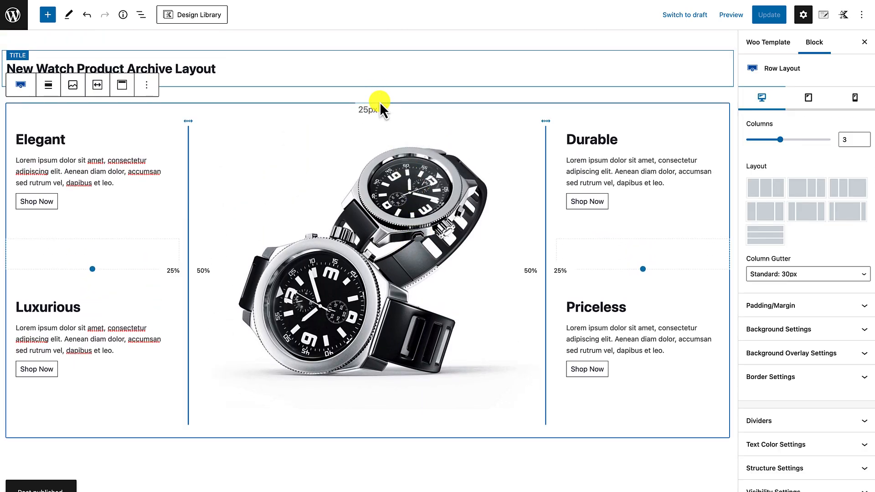
click(376, 100)
click(377, 110)
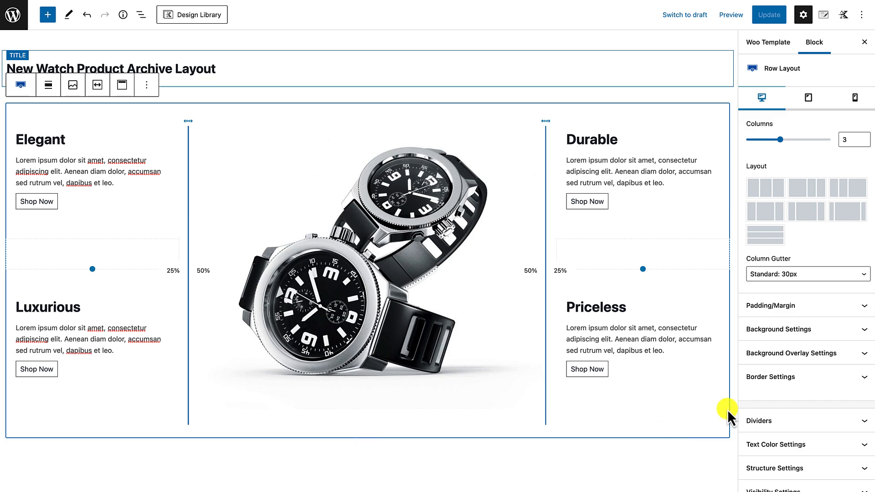
click(823, 312)
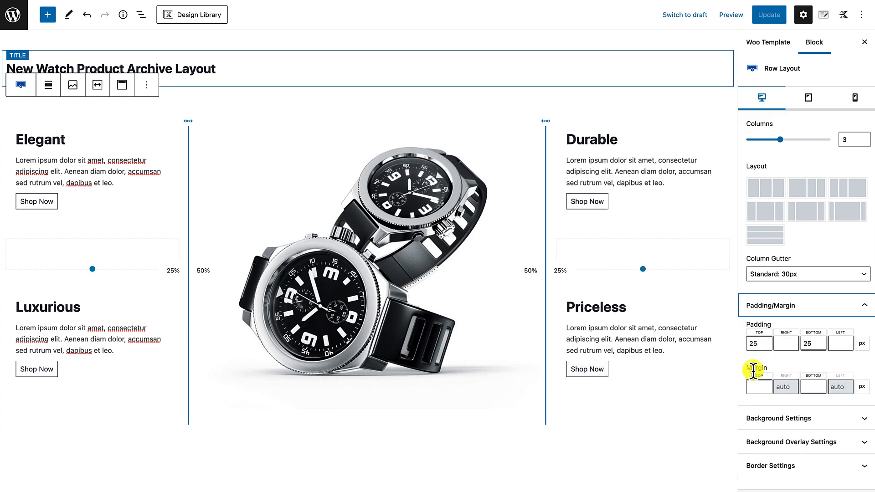
click(754, 344)
drag(758, 343, 741, 344)
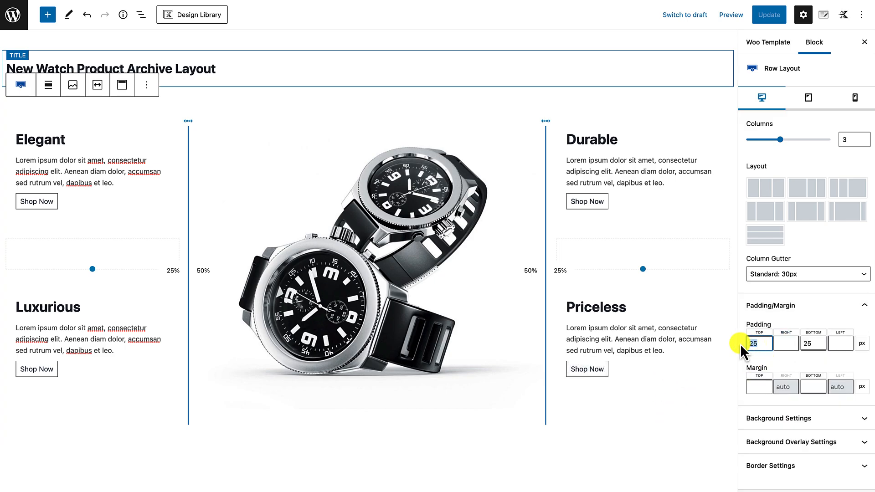
text(40)
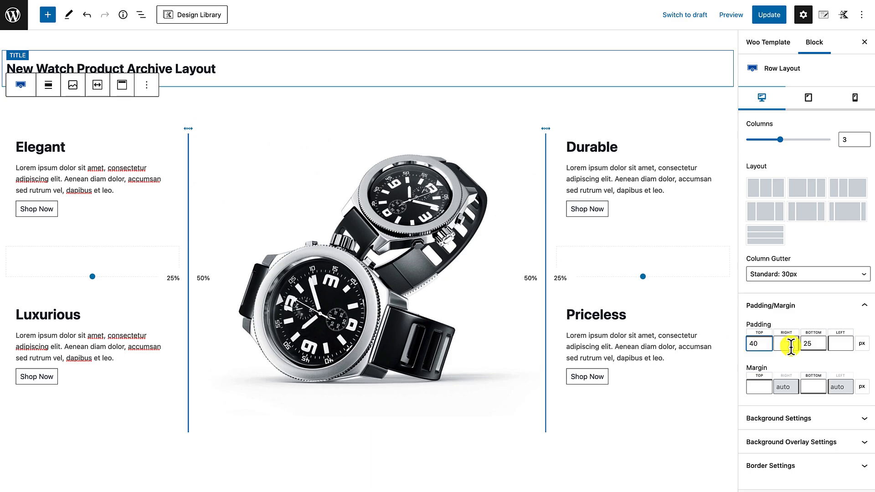
drag(756, 344, 750, 344)
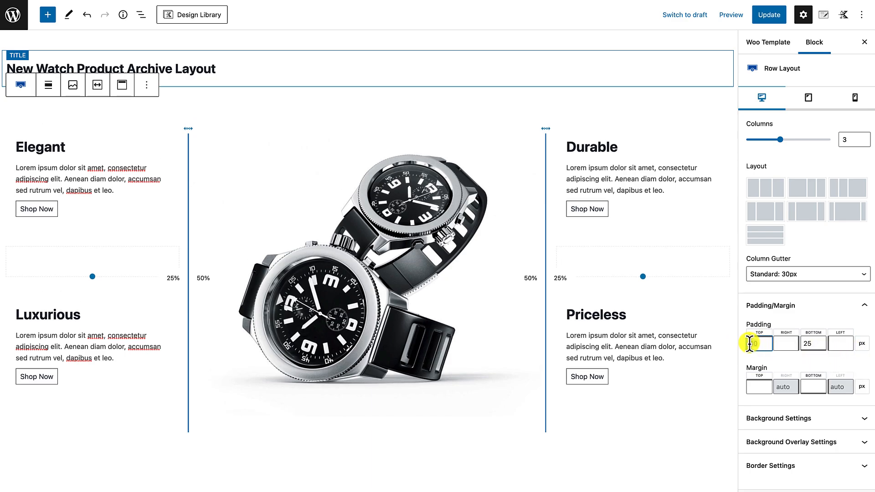
text(0)
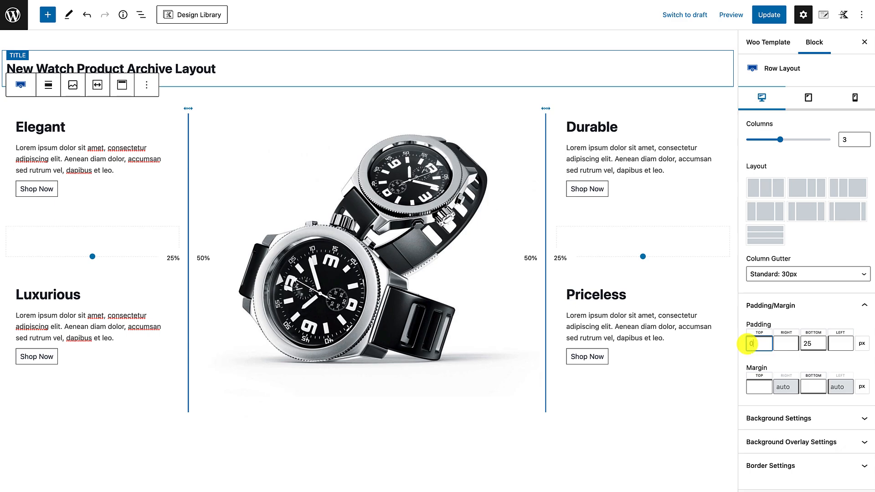
Set the row layout's right padding to 40 px, bottom padding to 0 px and left padding to 40 px.
click(783, 346)
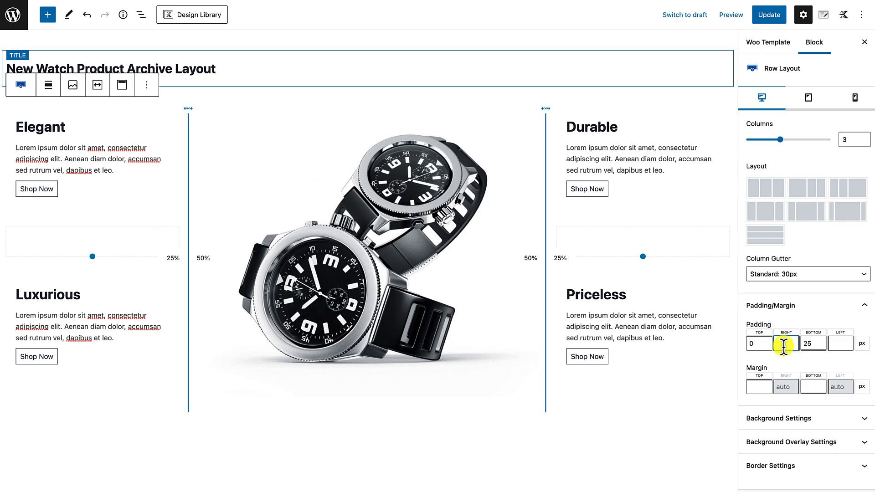
text(40)
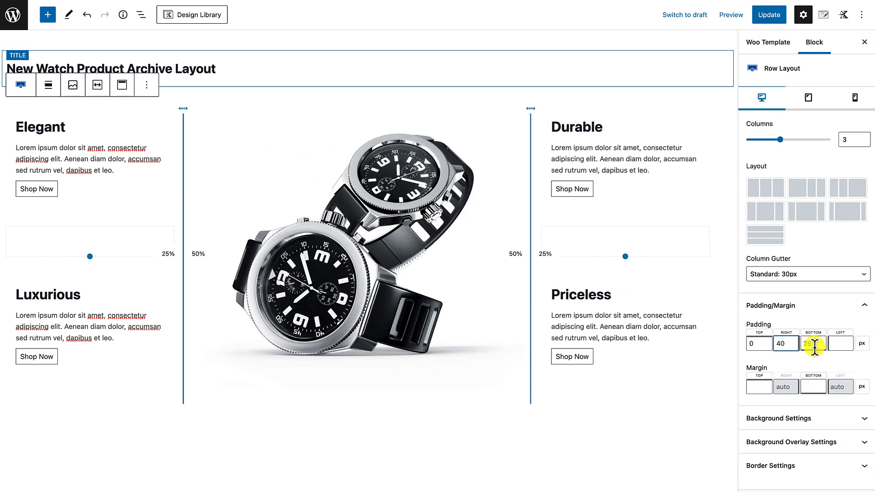
drag(823, 347, 788, 341)
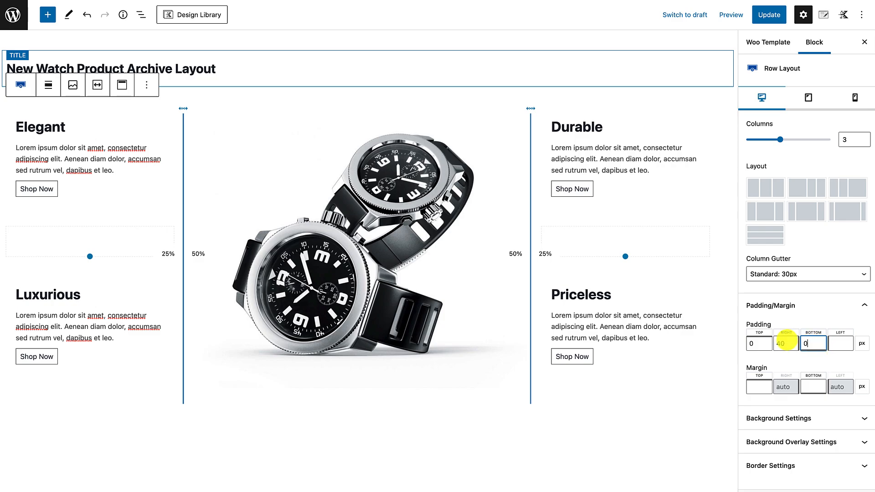
click(835, 345)
text(40)
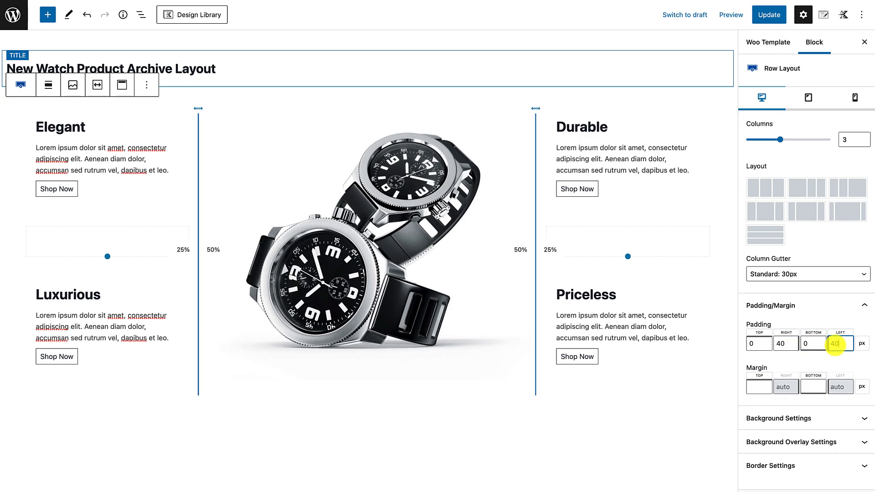
click(536, 452)
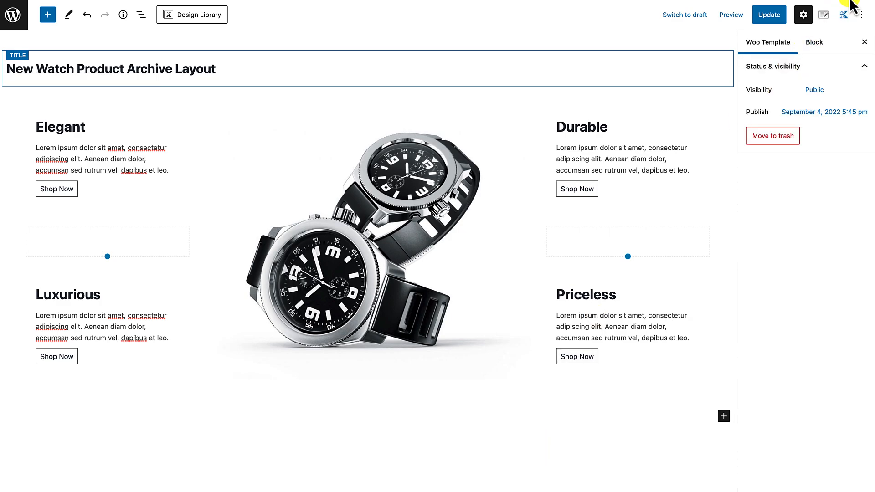
Update the published template to save the row layout's new padding, and review the page.
click(779, 16)
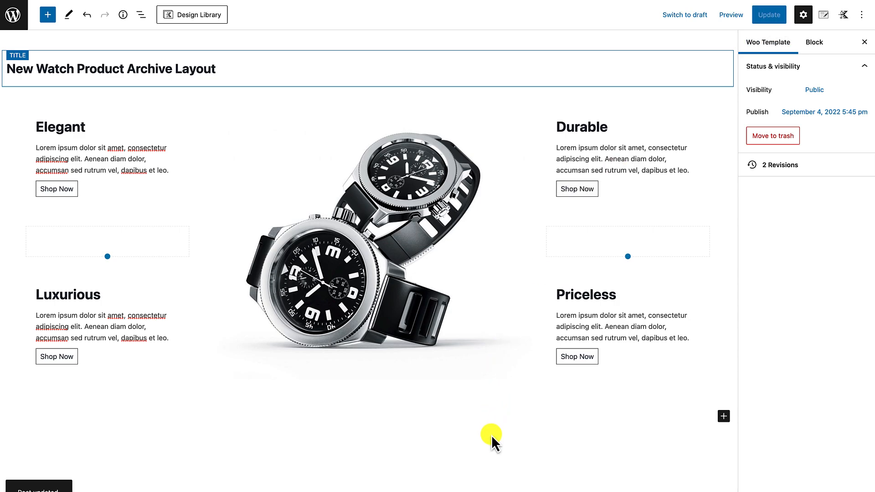
scroll(491, 400, down, 3)
scroll(492, 400, up, 3)
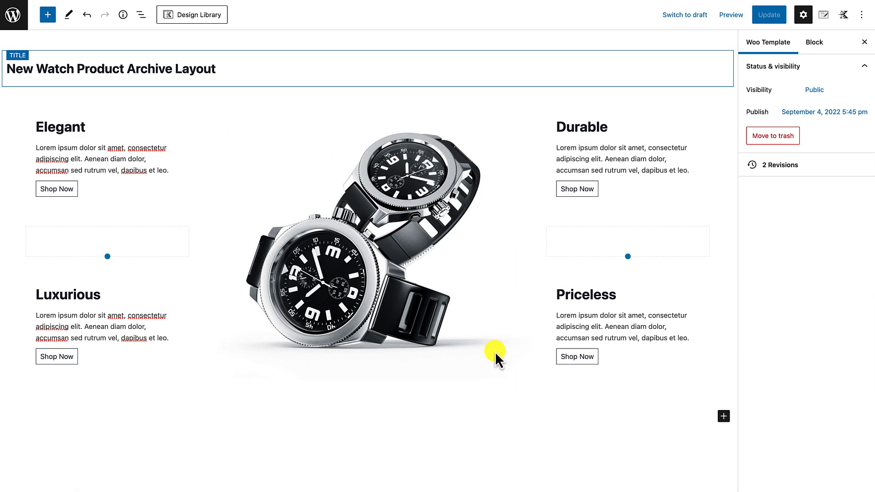
Add a two-column Row Layout below the watch header, split 66.67% and 33.33% with the wider column first.
scroll(471, 459, down, 3)
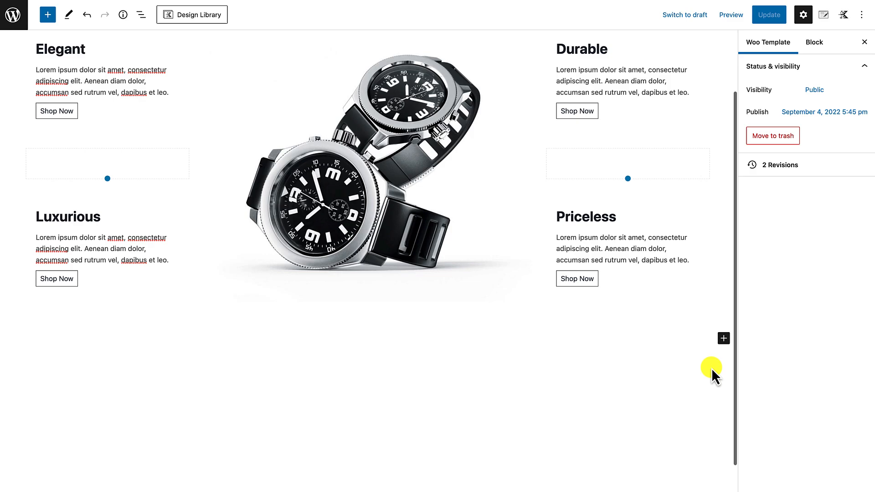
click(724, 338)
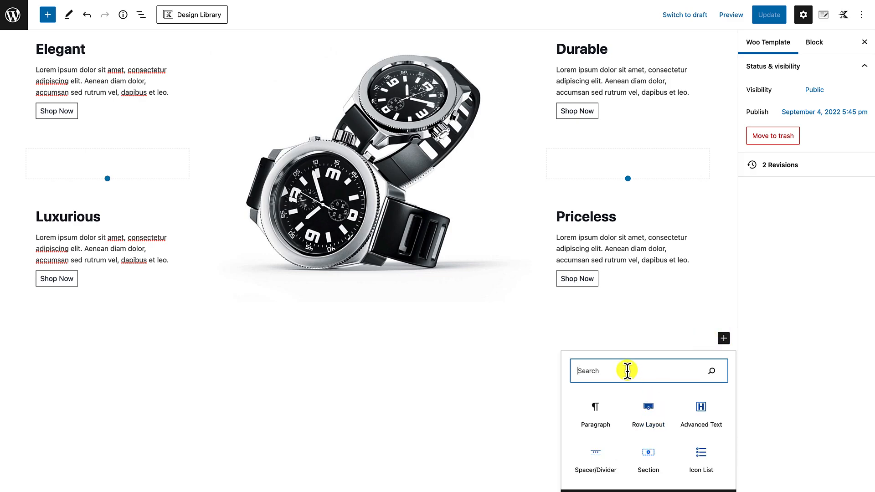
text(Row)
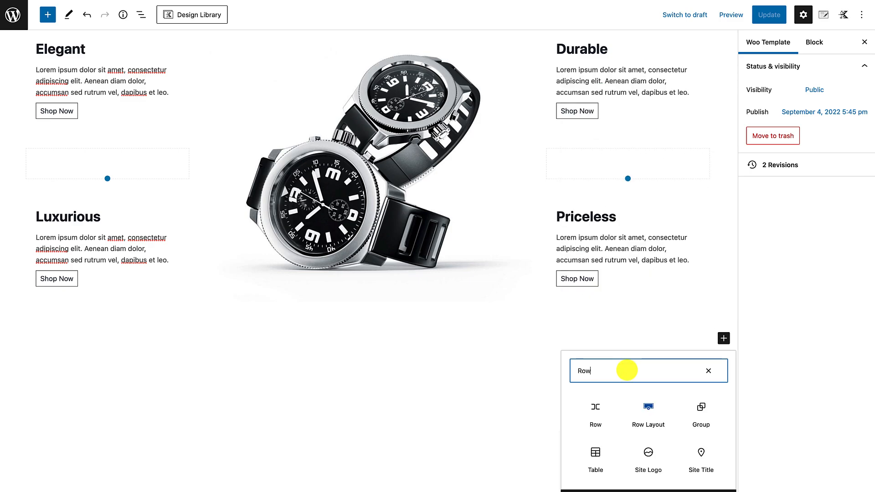
click(645, 414)
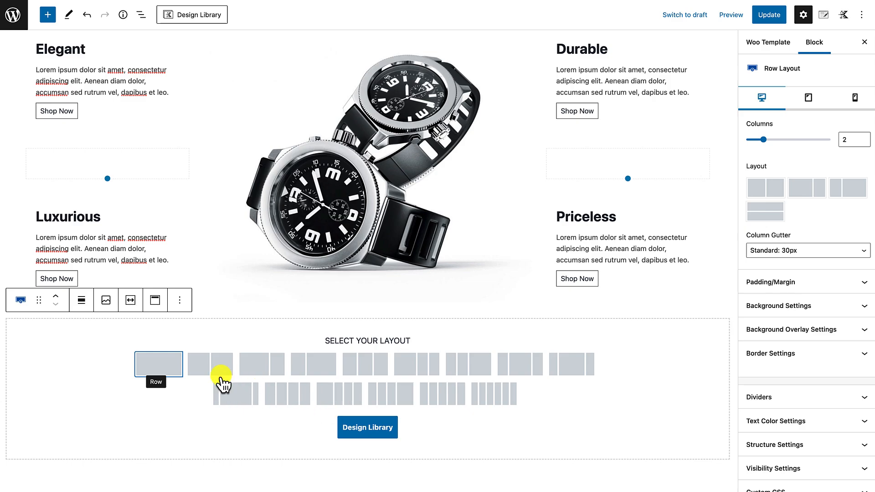
click(210, 364)
scroll(262, 441, down, 3)
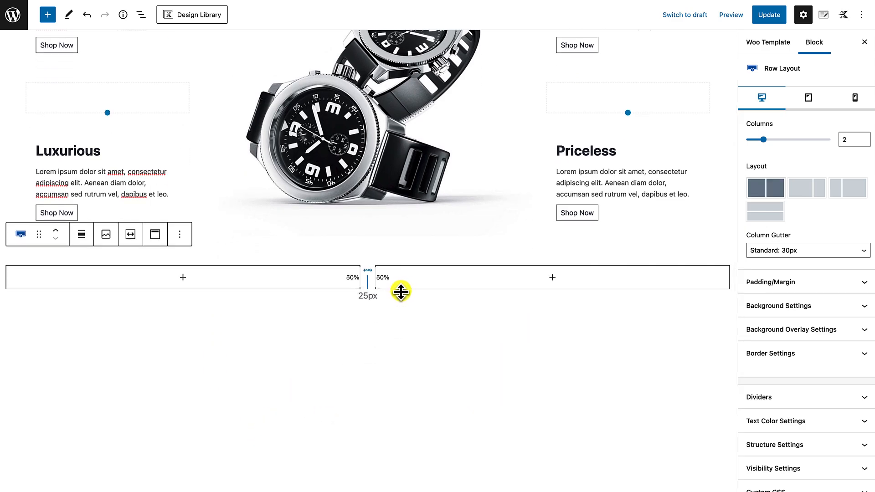
click(806, 193)
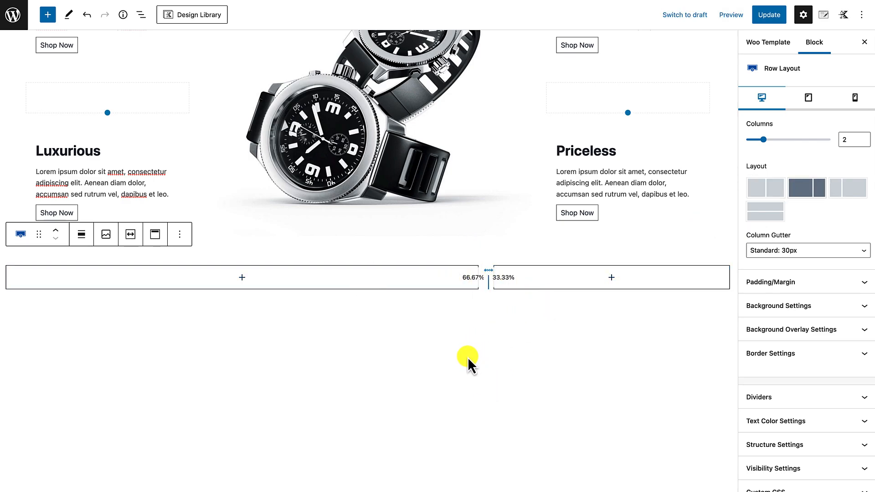
Insert the Archive: Main Query block from the Woo template blocks beneath the new two-column row.
click(243, 279)
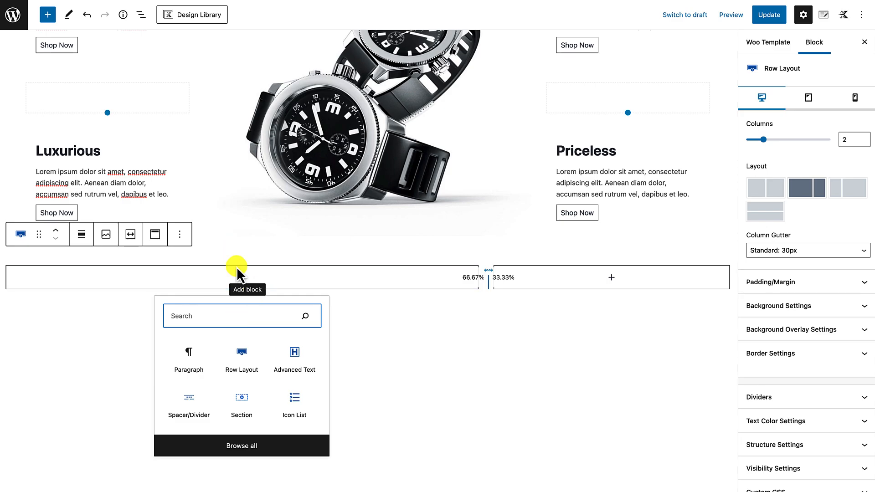
click(47, 15)
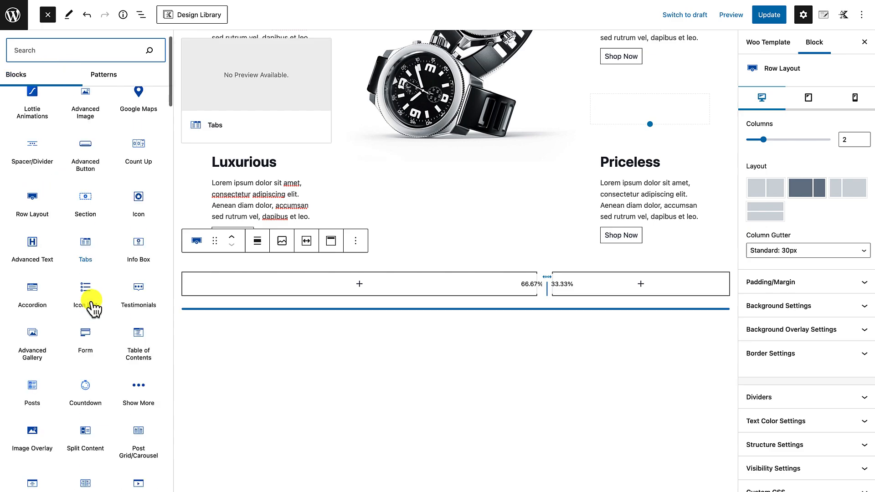
scroll(88, 307, down, 15)
scroll(86, 305, up, 2)
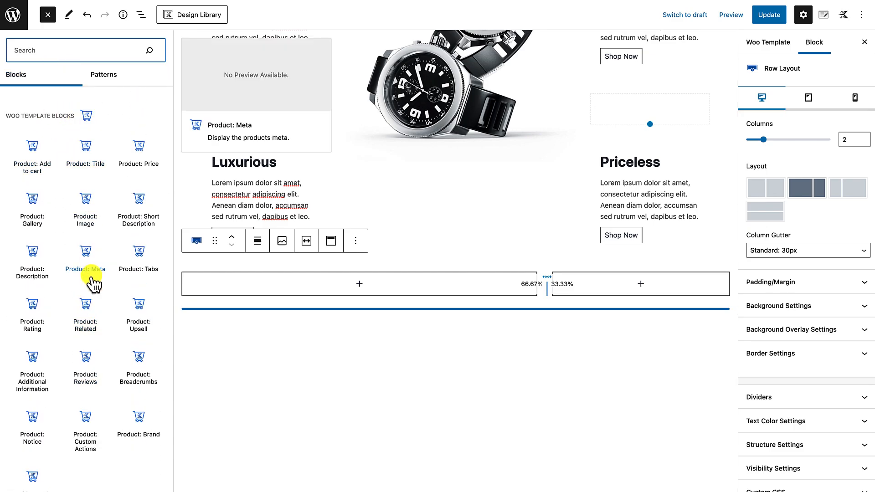
mouse_move(97, 245)
mouse_move(99, 316)
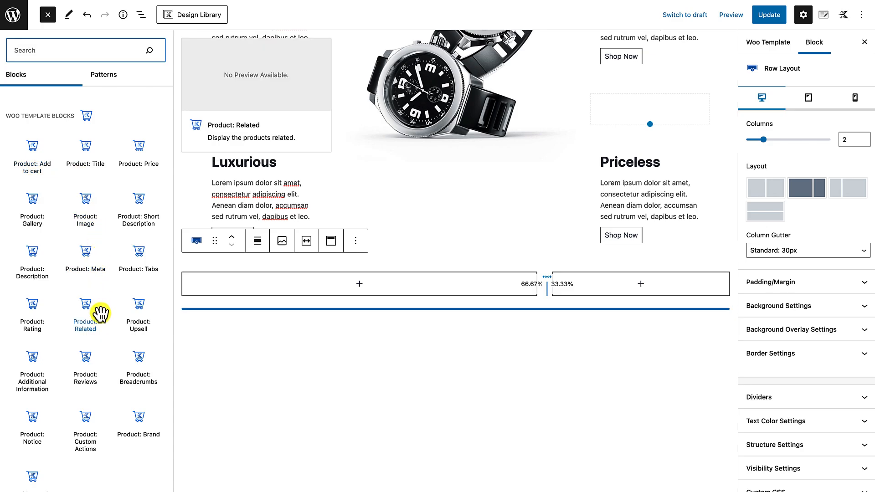
scroll(100, 314, down, 3)
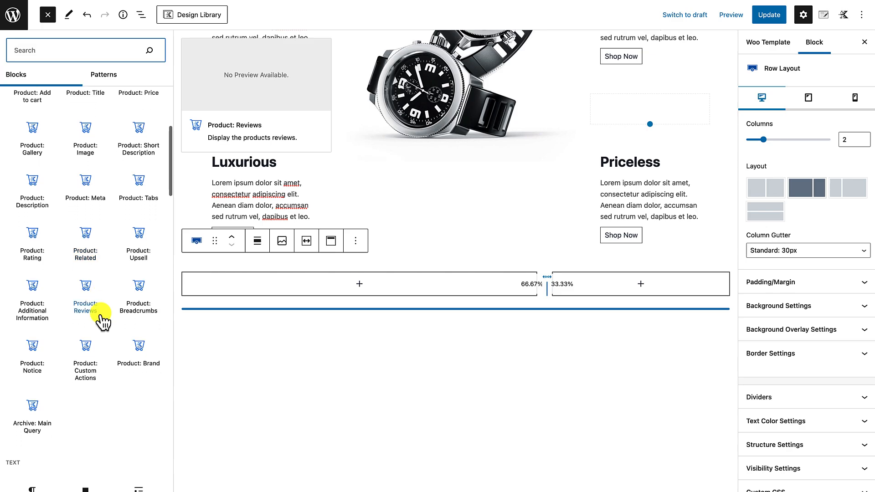
click(31, 412)
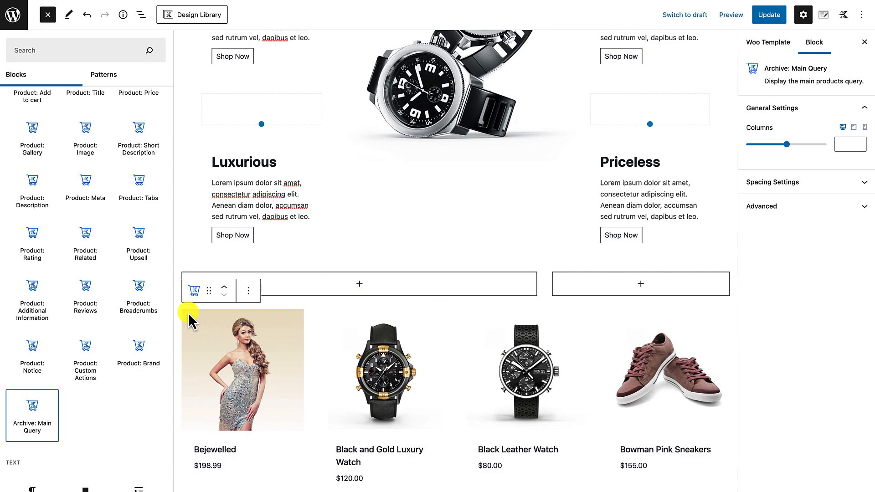
Move the Archive: Main Query block into the row's wider column and set its desktop columns to 3.
drag(209, 291, 236, 287)
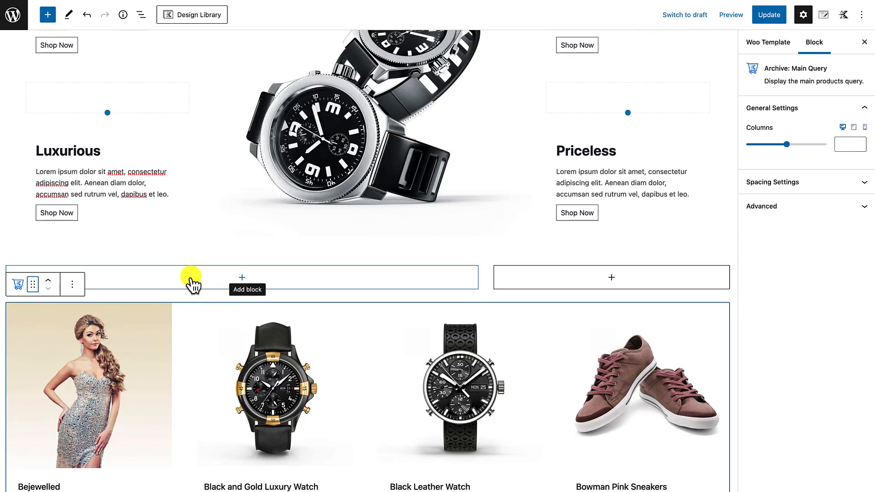
drag(30, 283, 113, 275)
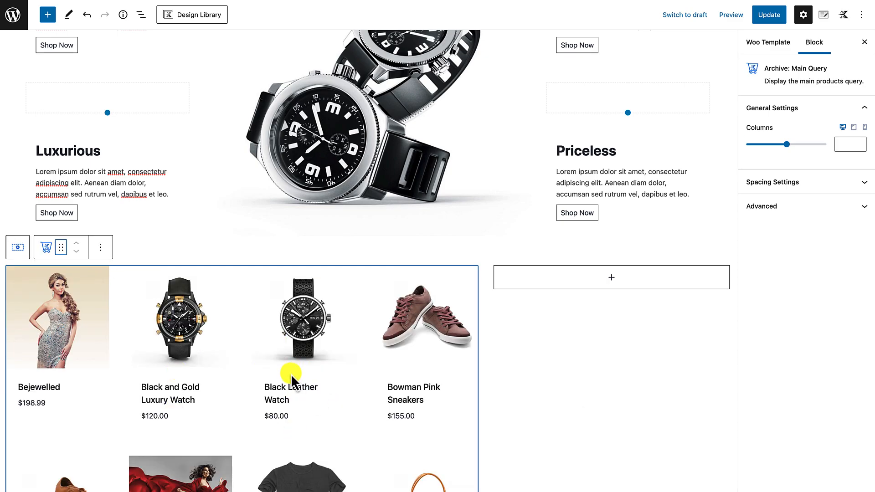
click(842, 144)
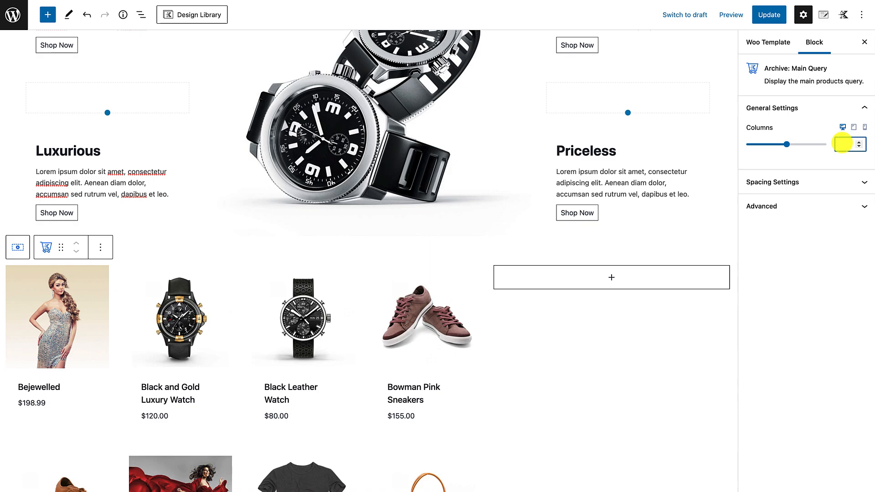
text(3)
scroll(537, 360, down, 3)
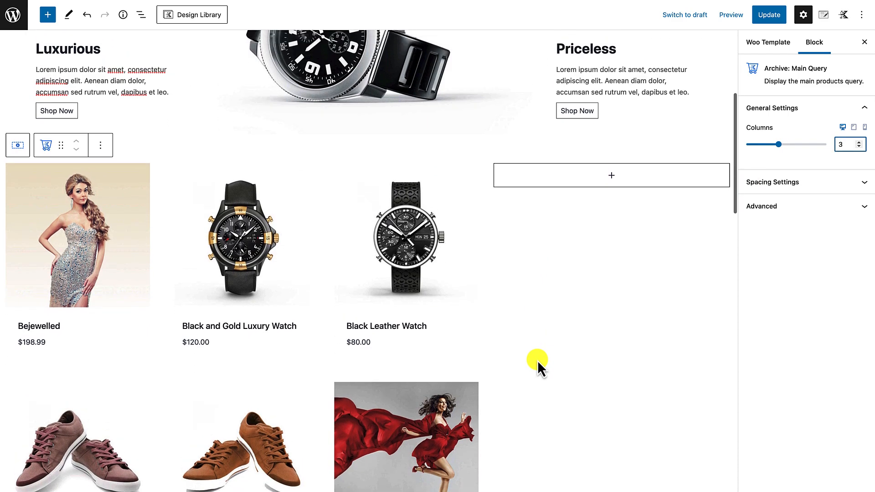
scroll(537, 360, up, 3)
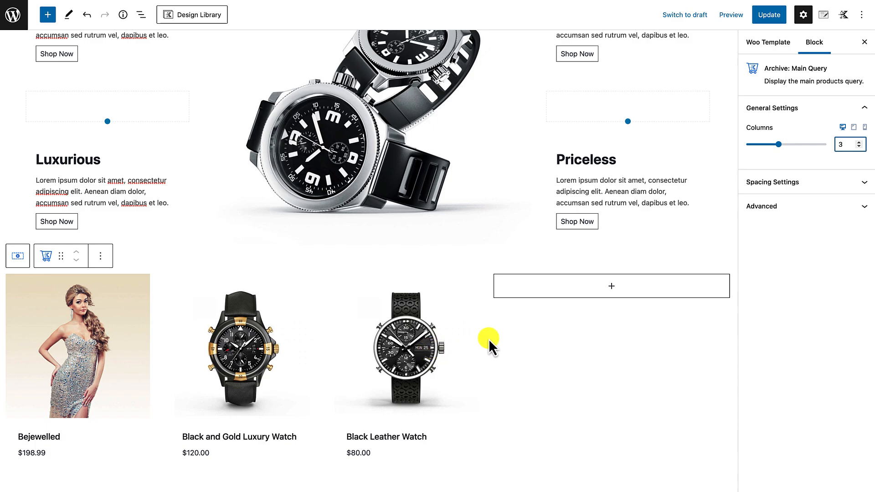
Set the product query's mobile columns to 1 and return to the desktop view.
click(854, 128)
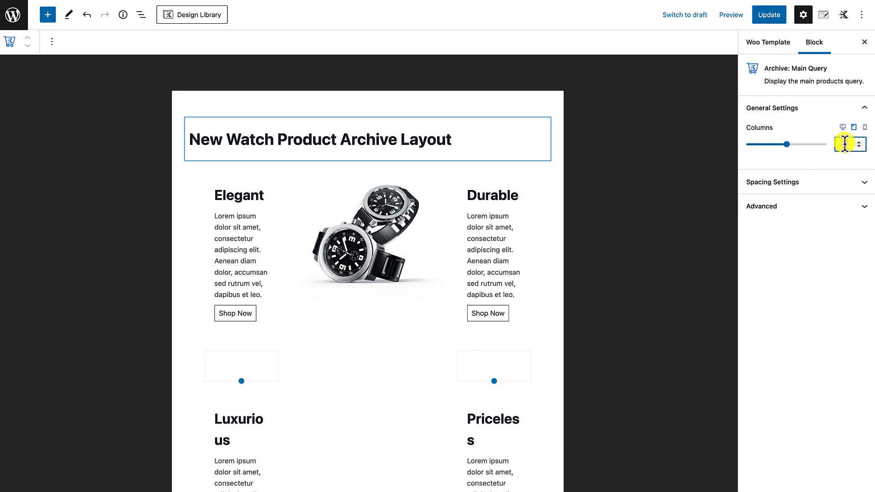
click(865, 128)
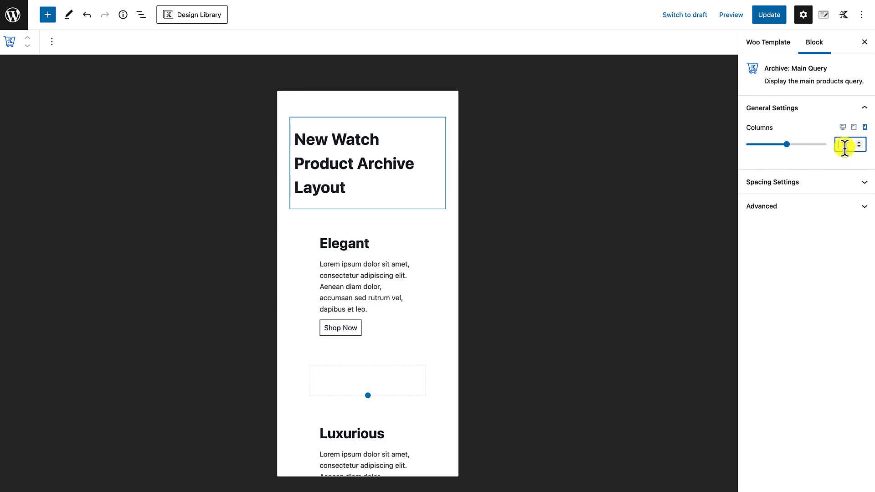
text(2)
key(BackSpace)
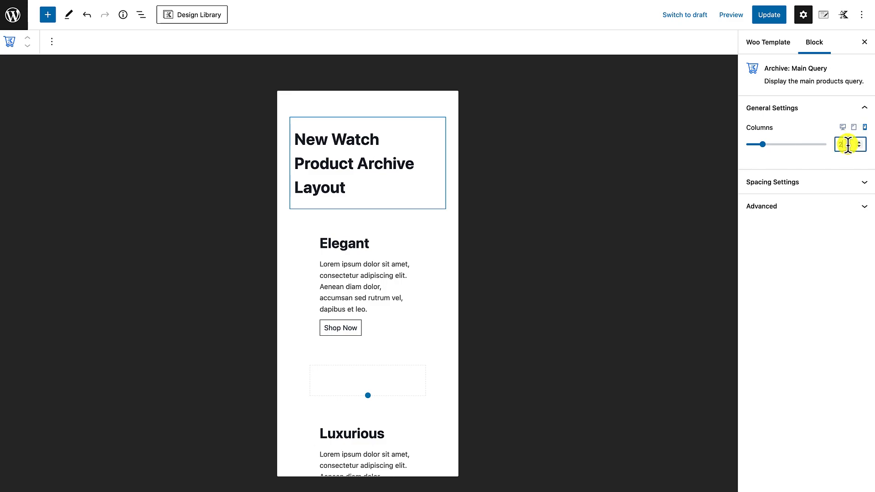
text(1)
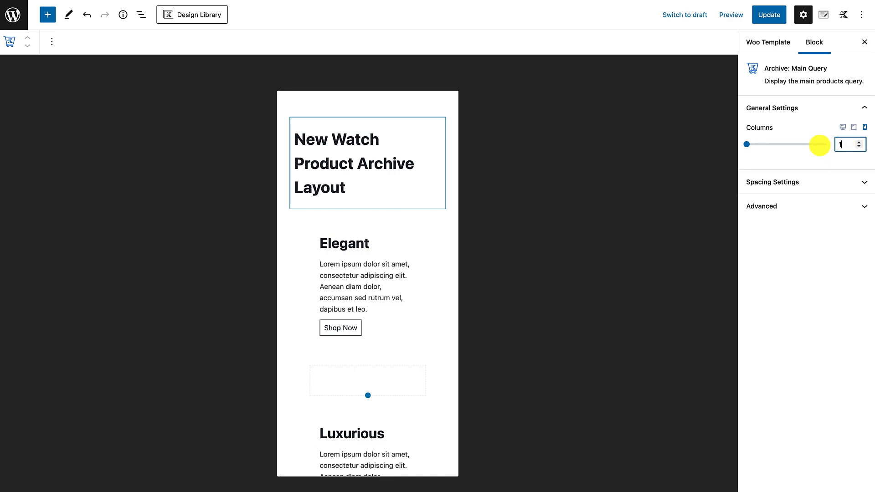
click(843, 128)
Look over the three-column product grid and how it sits beside the empty column under the header.
scroll(515, 303, down, 1)
scroll(515, 303, down, 4)
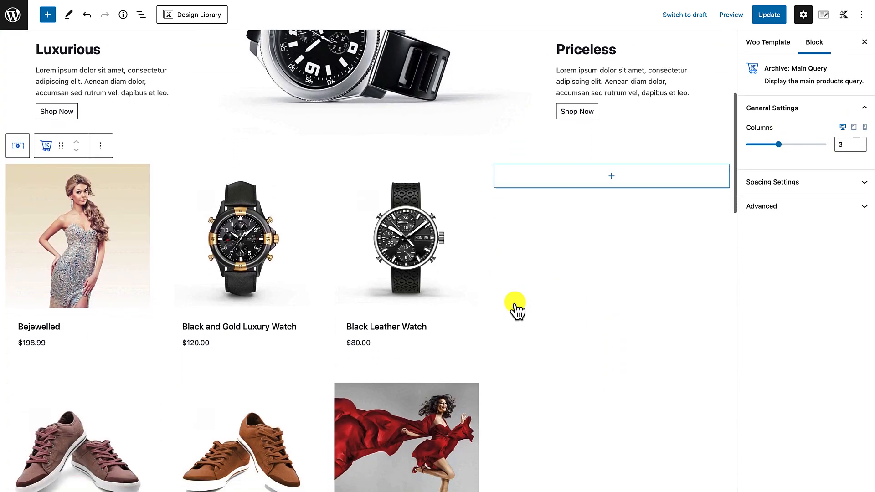
scroll(369, 327, down, 2)
scroll(368, 327, down, 5)
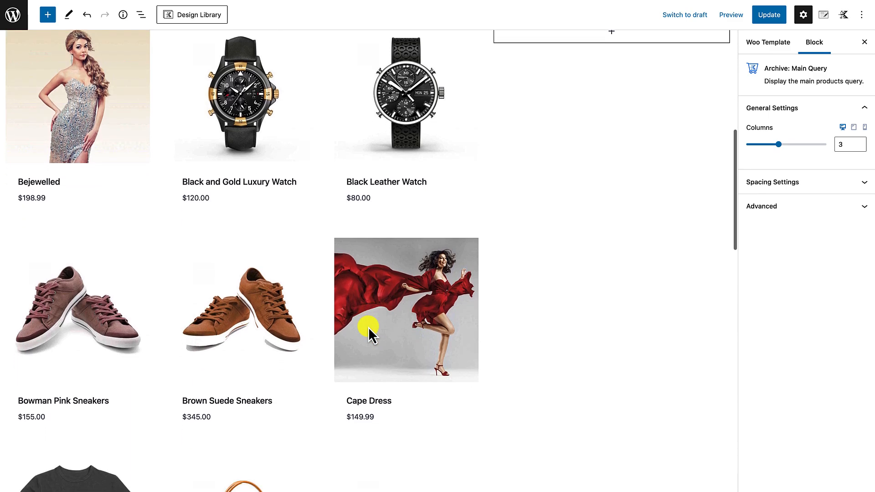
scroll(368, 326, up, 1)
scroll(368, 327, up, 5)
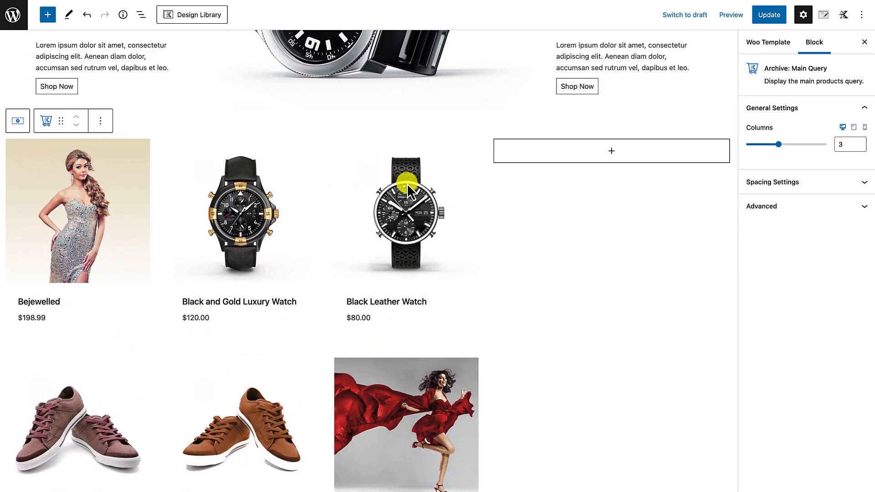
scroll(390, 459, down, 7)
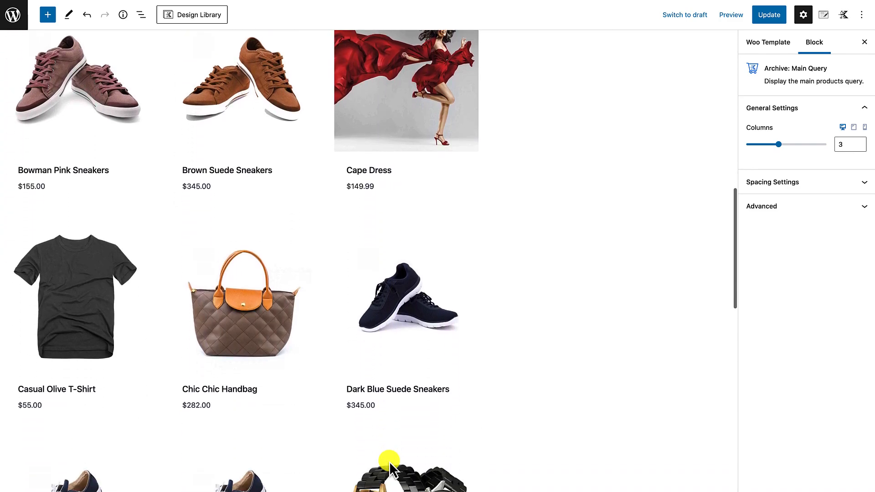
scroll(389, 461, down, 1)
scroll(390, 462, up, 7)
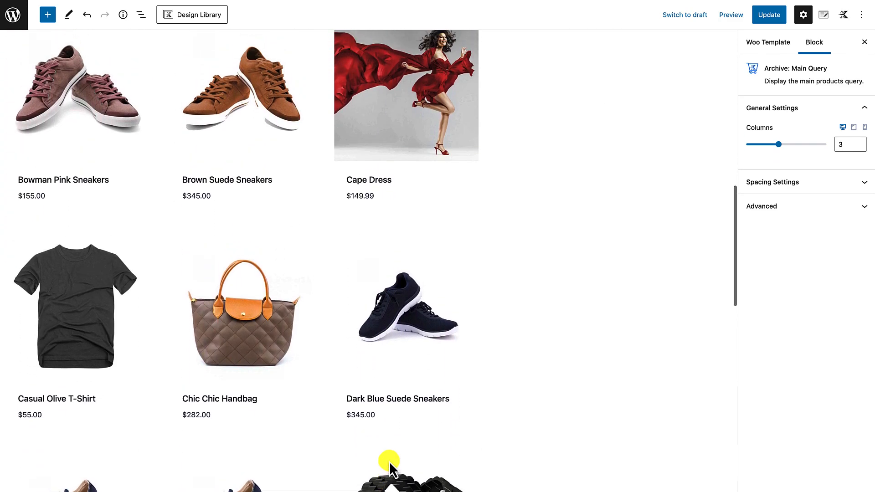
scroll(389, 461, up, 1)
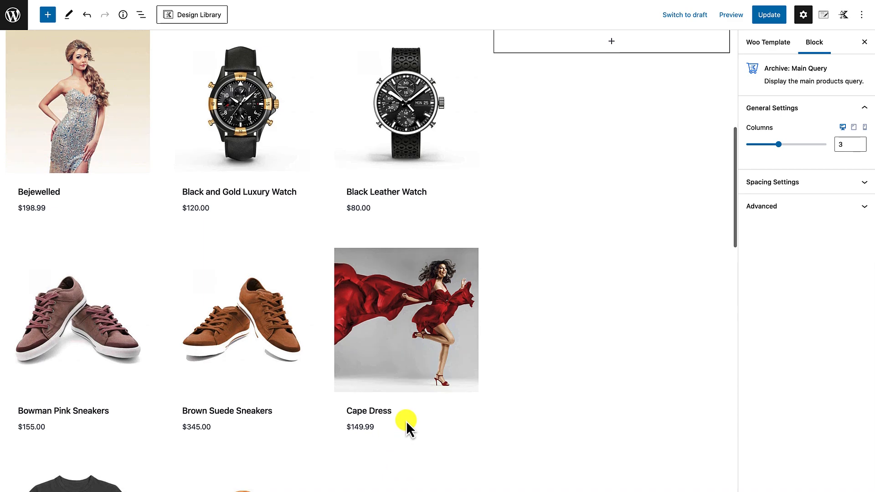
scroll(403, 395, up, 5)
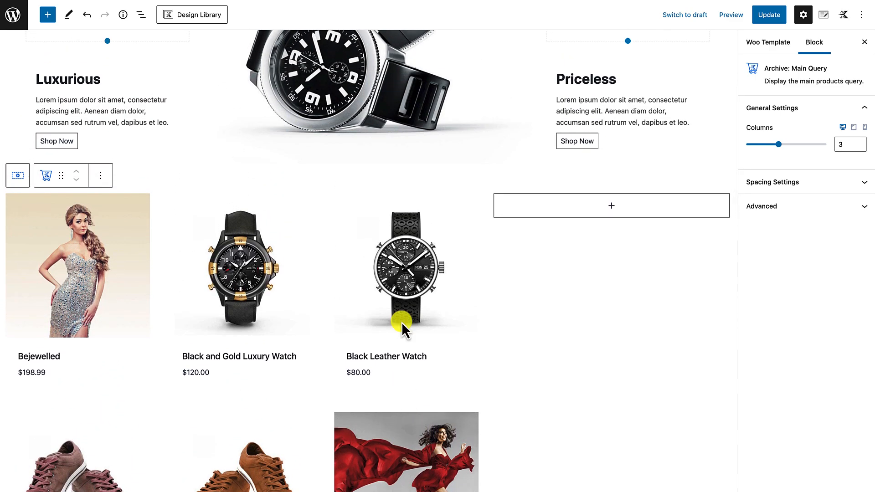
Widen the product grid's column by shifting the row's column divider, narrowing the empty column beside it.
click(499, 255)
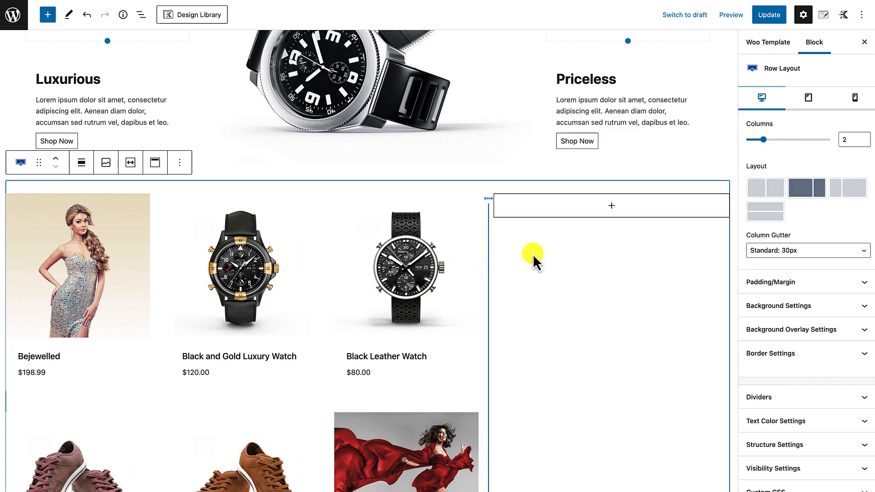
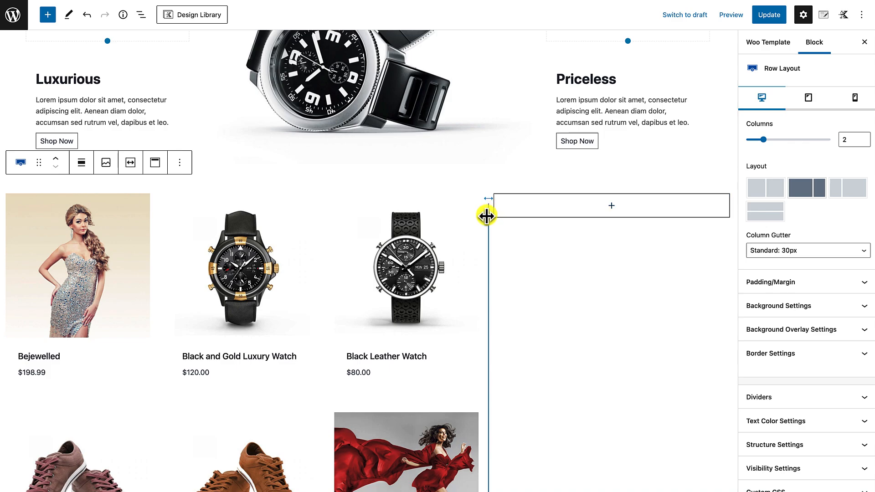
drag(486, 215, 550, 217)
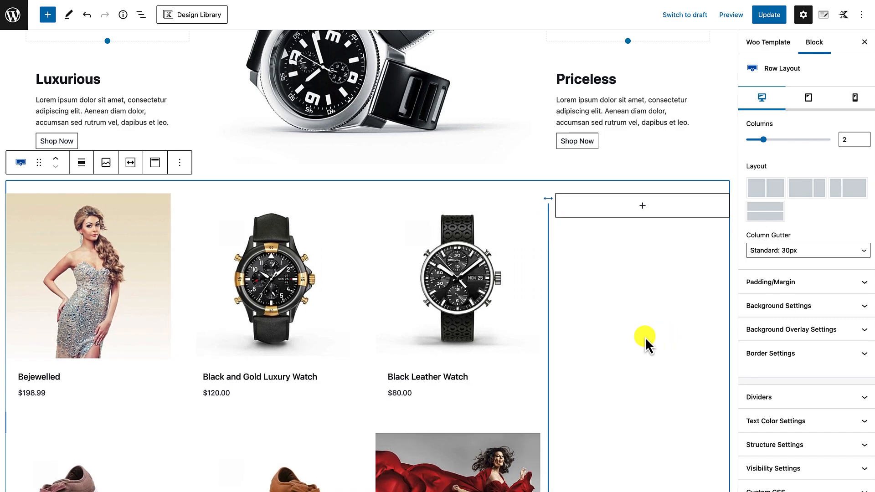
scroll(645, 337, down, 5)
scroll(636, 341, up, 1)
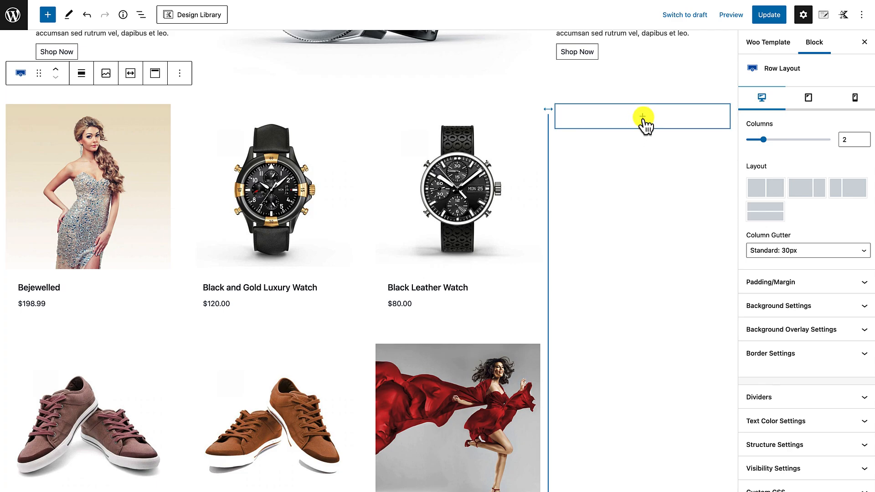
Add a Section block inside the narrow empty column beside the product grid.
click(643, 117)
text(sexcrti)
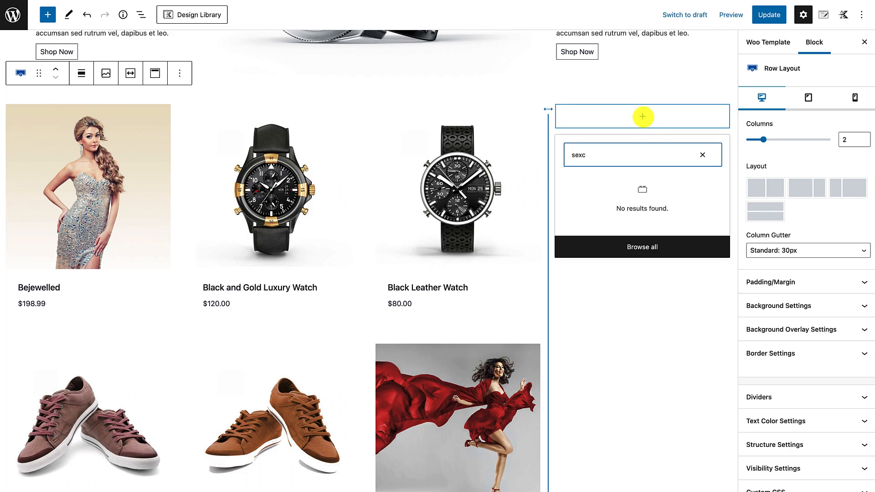
key(BackSpace)
key(BackSpace)
text(c)
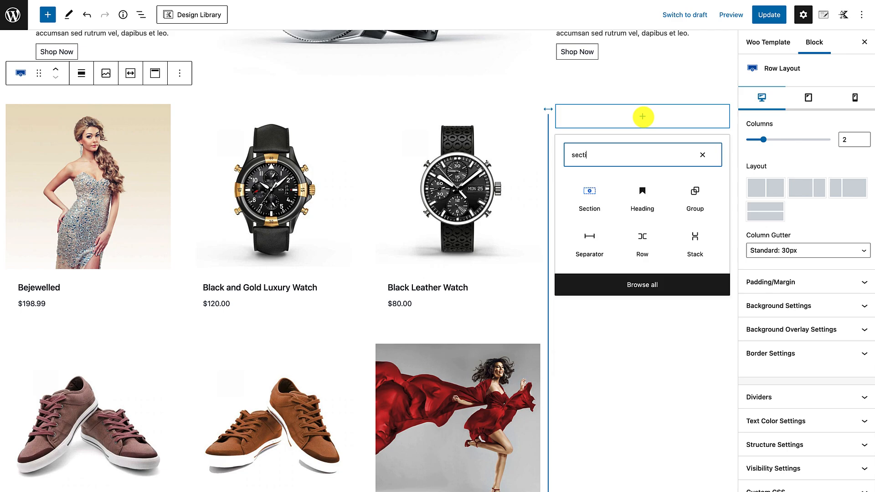
click(590, 195)
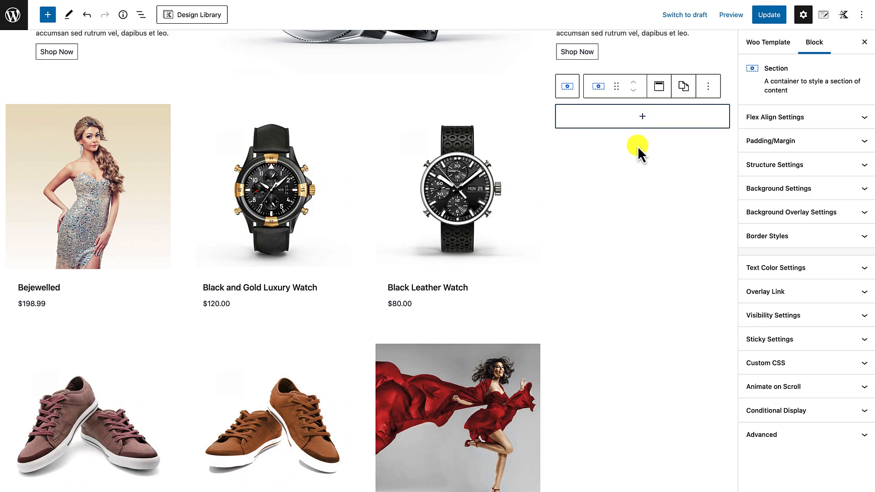
Add a Form block inside the new section beside the product grid and remove its Message field.
click(643, 120)
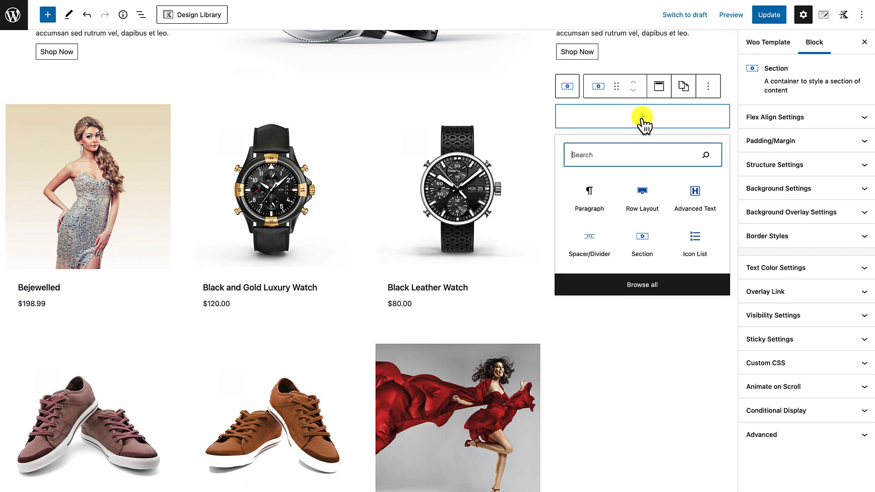
text(form)
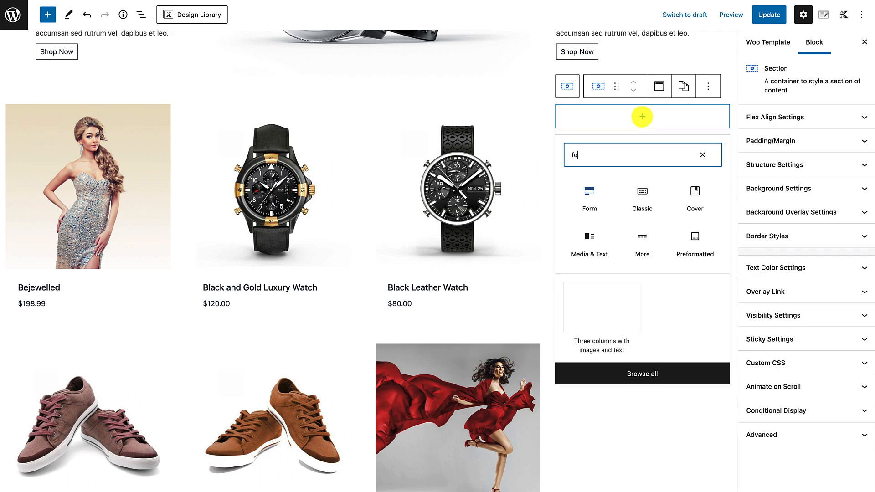
click(588, 193)
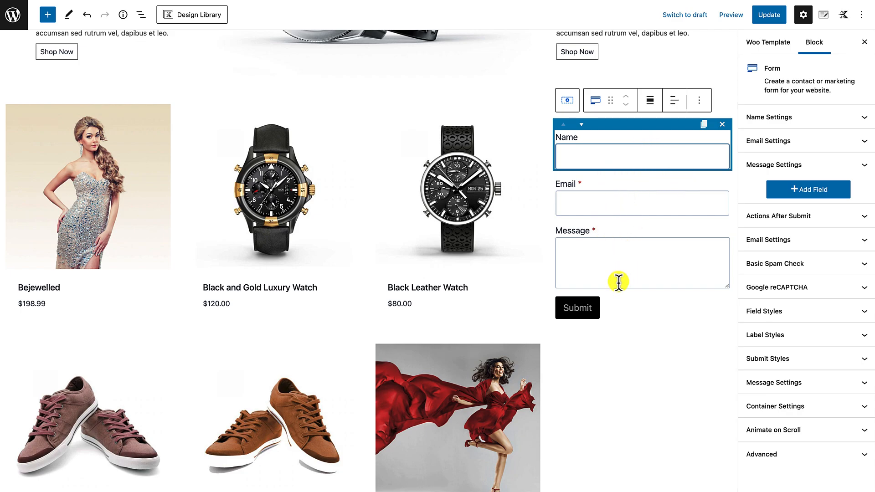
click(672, 236)
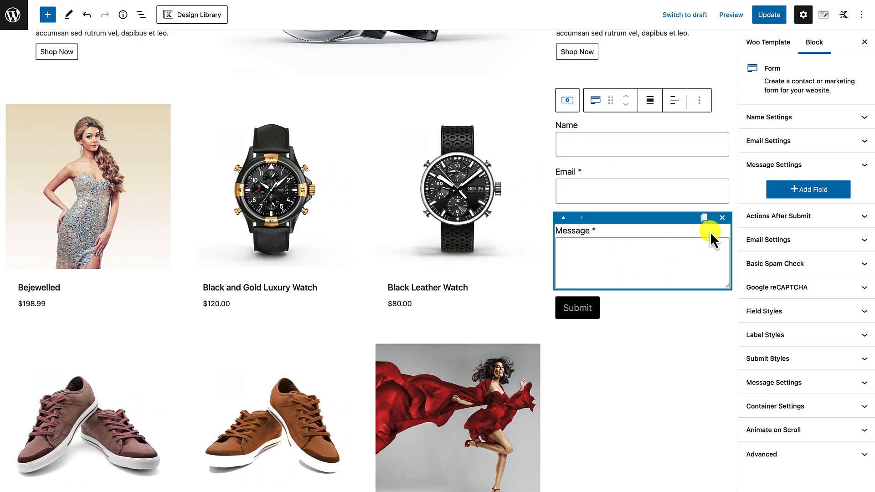
click(723, 218)
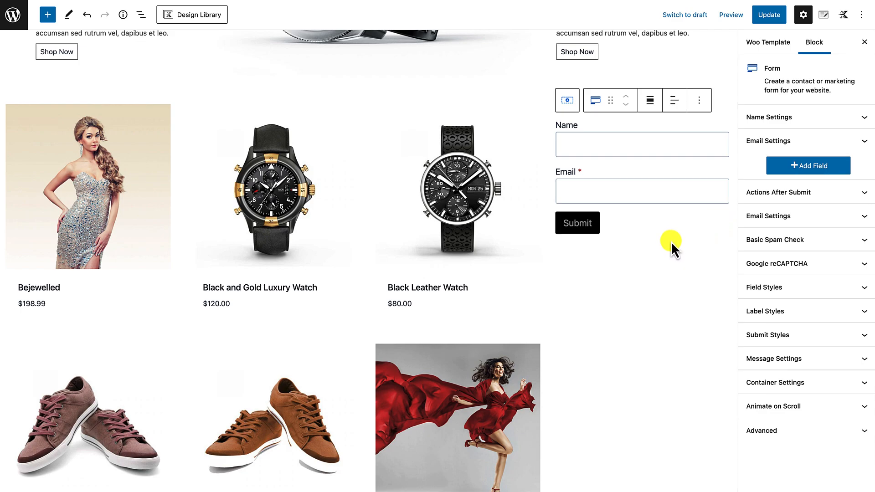
Change the form's submit button text to "SIGN ME UP".
scroll(671, 242, up, 1)
click(573, 261)
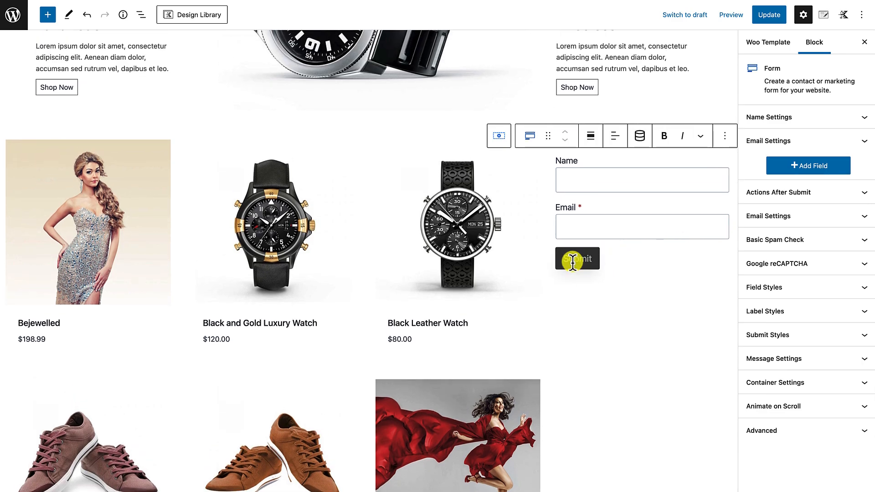
double_click(573, 262)
text(SIGN)
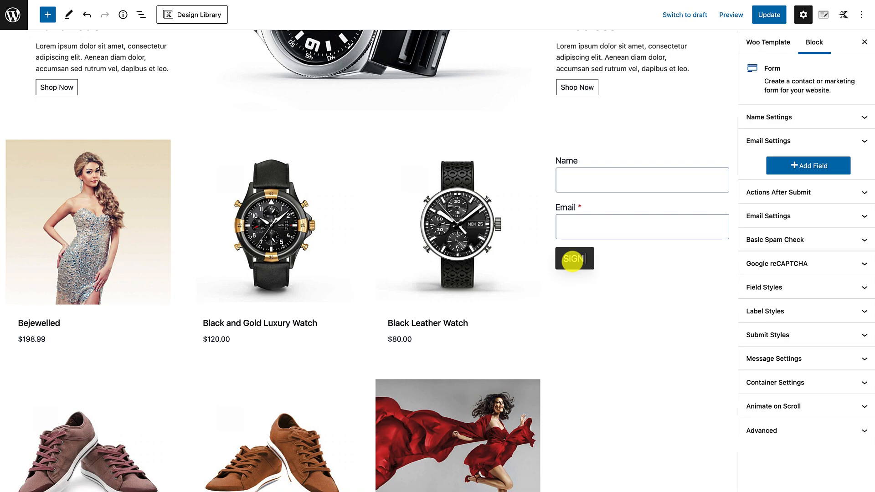
text( E)
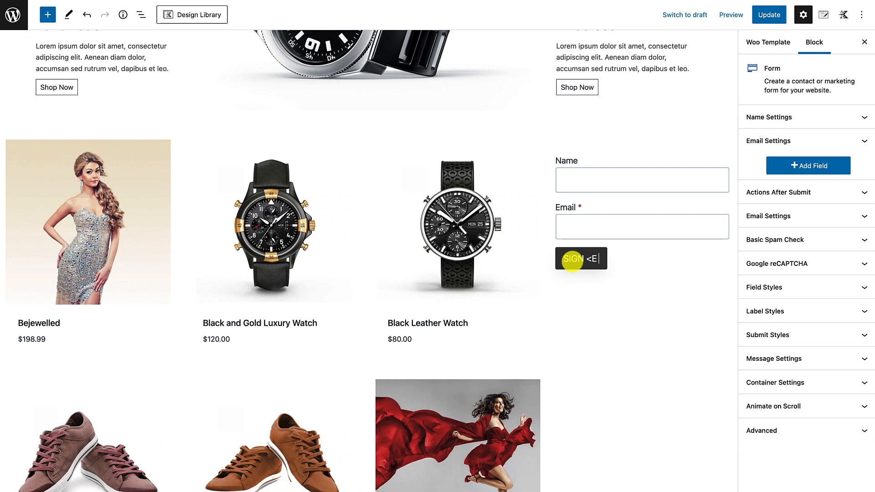
key(BackSpace)
text(ME UP)
Set the form's Name field placeholder to "Enter Your Name".
click(644, 188)
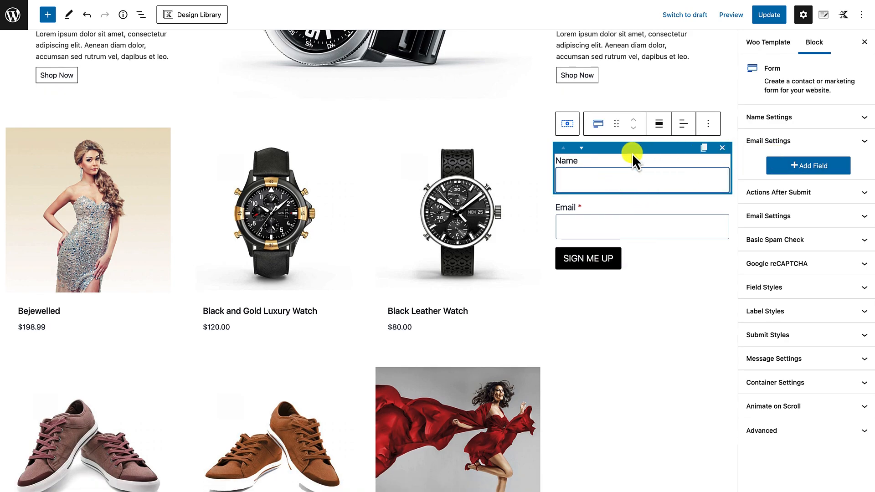
click(810, 120)
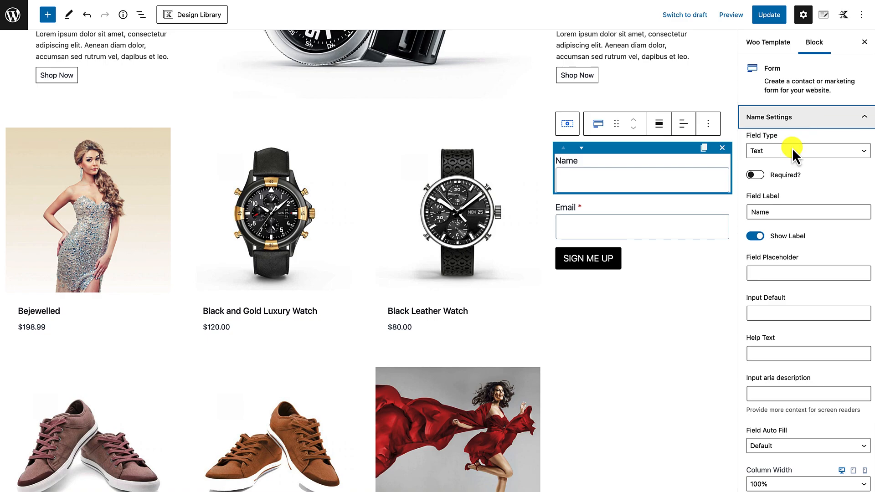
click(761, 272)
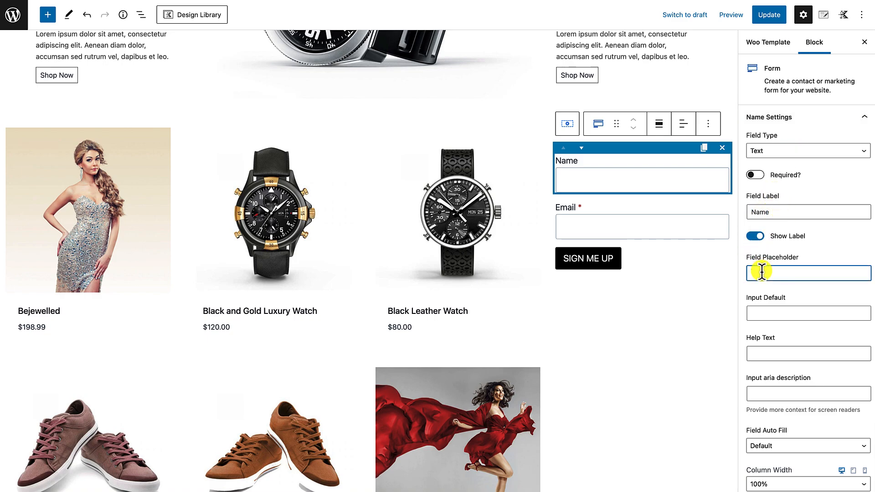
text(Enter Your Name)
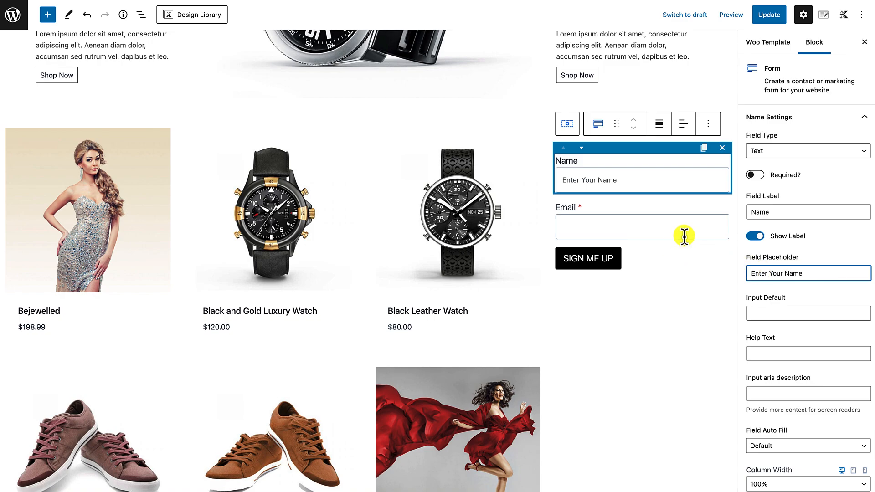
click(770, 117)
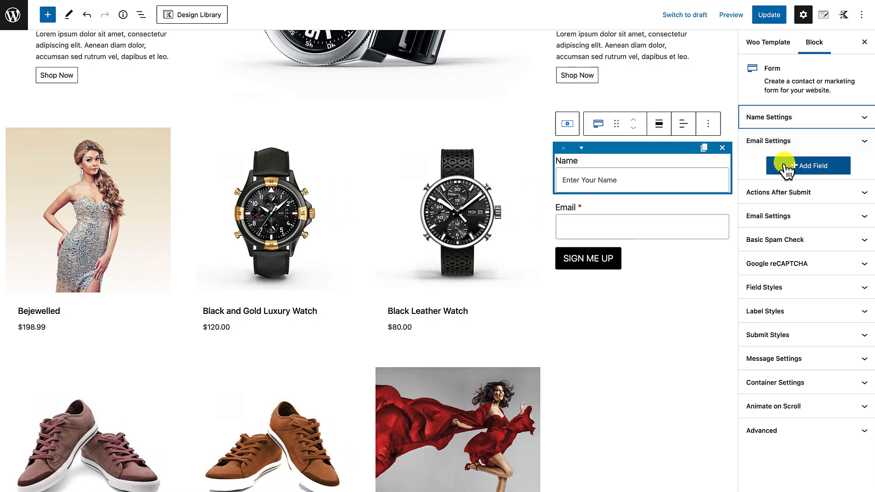
Set the form's Email field placeholder to "Enter Your Email".
click(775, 141)
click(765, 231)
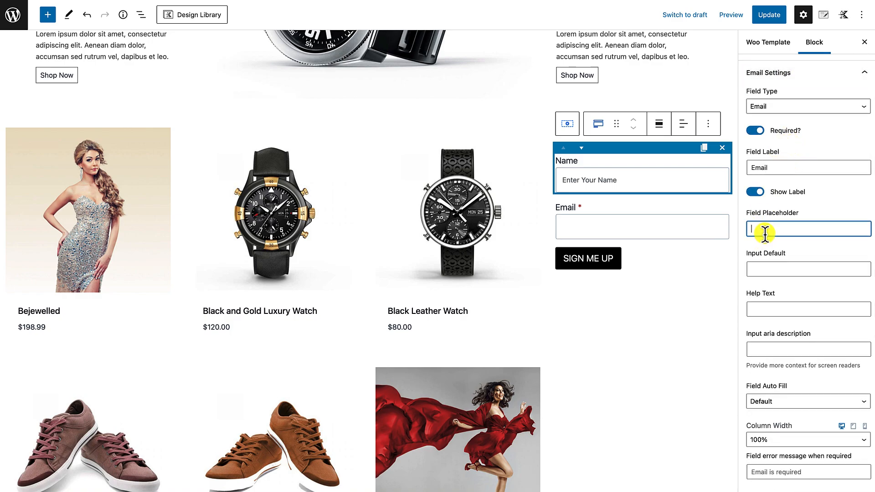
text(Enter Your Email)
click(701, 268)
scroll(701, 268, up, 1)
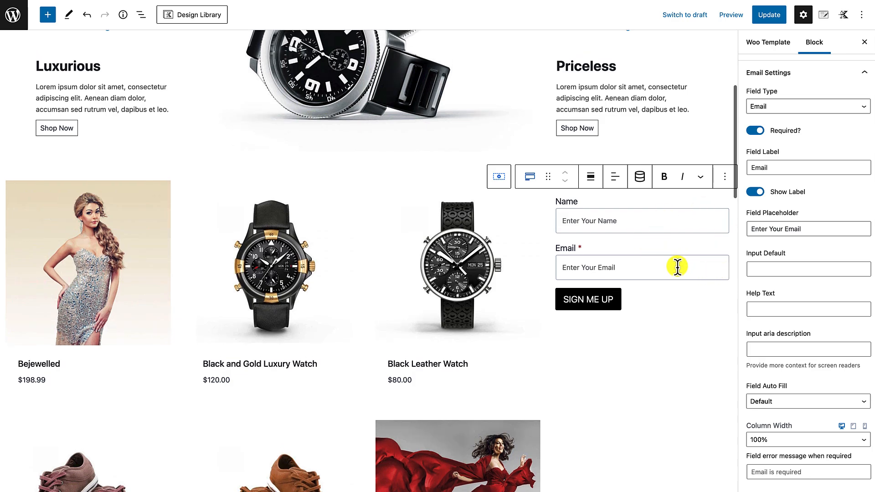
click(671, 298)
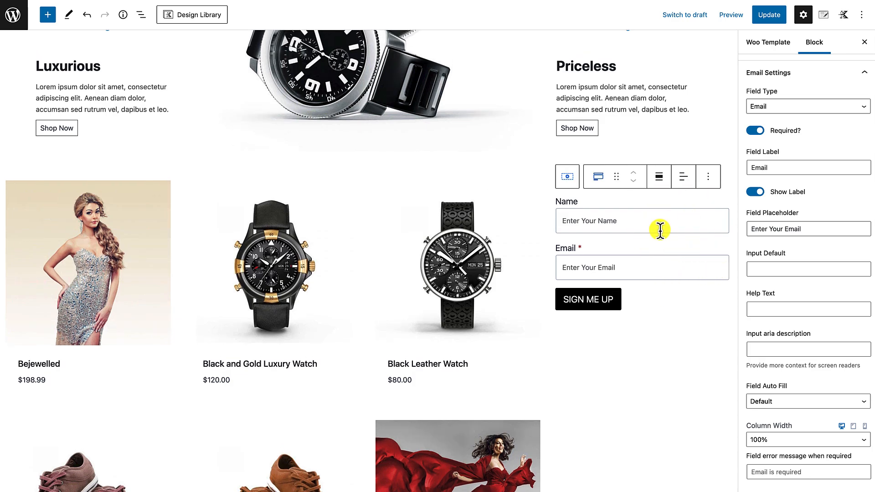
key(ctrl+s)
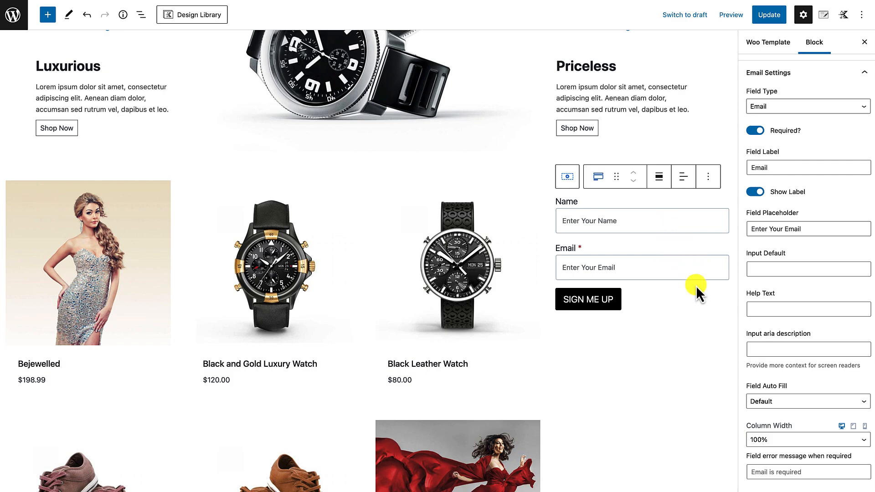
Set the input size of the form's fields to S in the field styles.
scroll(770, 346, down, 5)
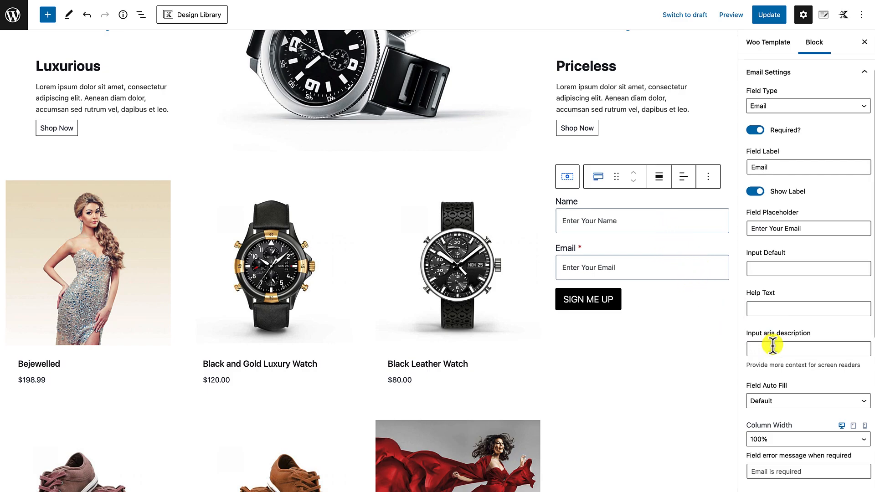
scroll(775, 351, down, 2)
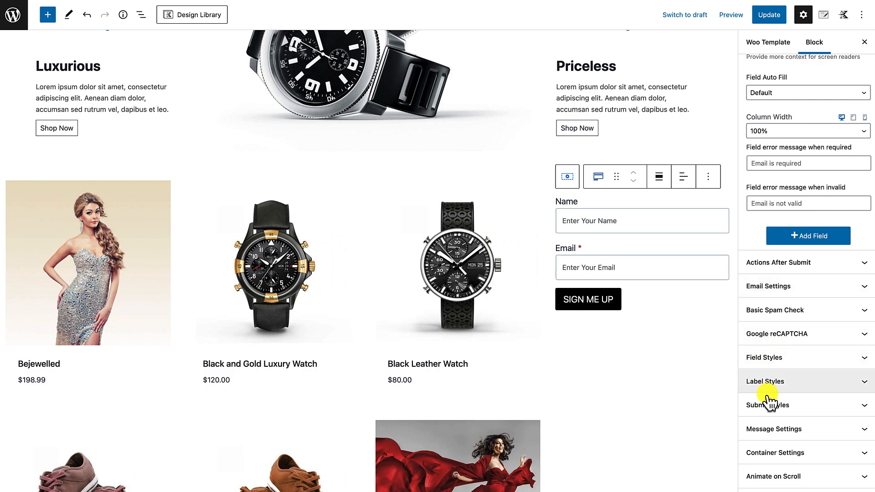
click(772, 360)
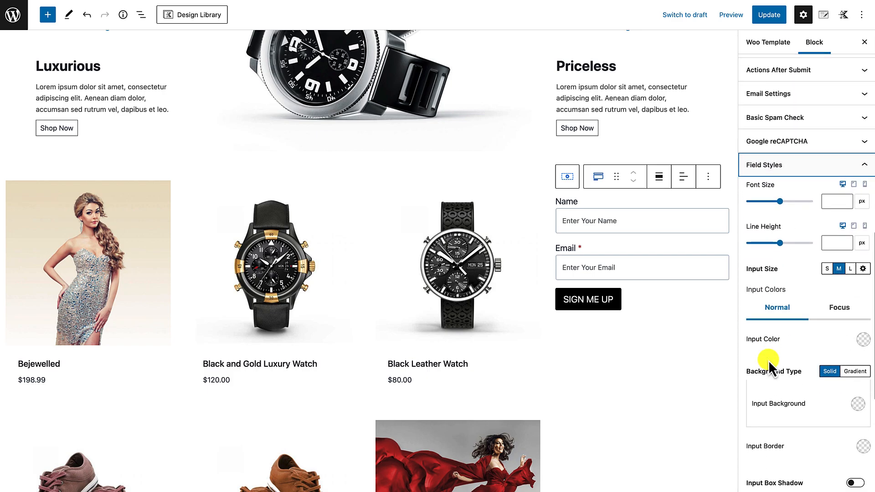
click(828, 269)
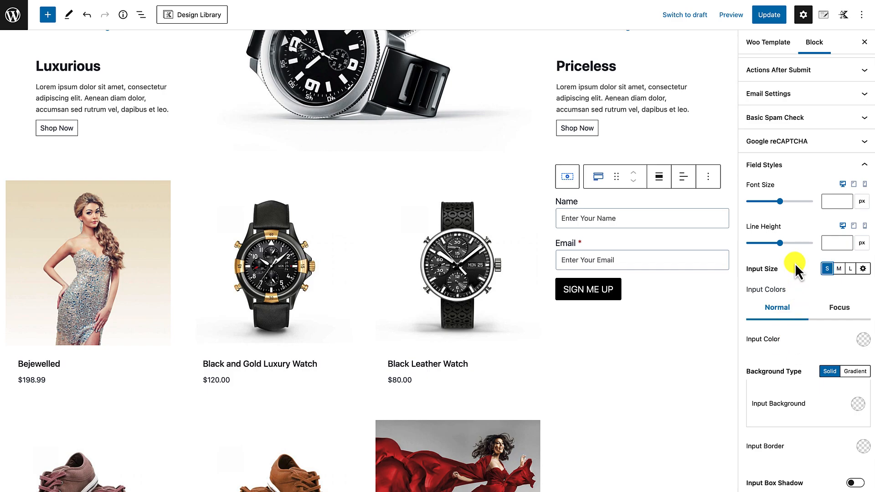
click(811, 166)
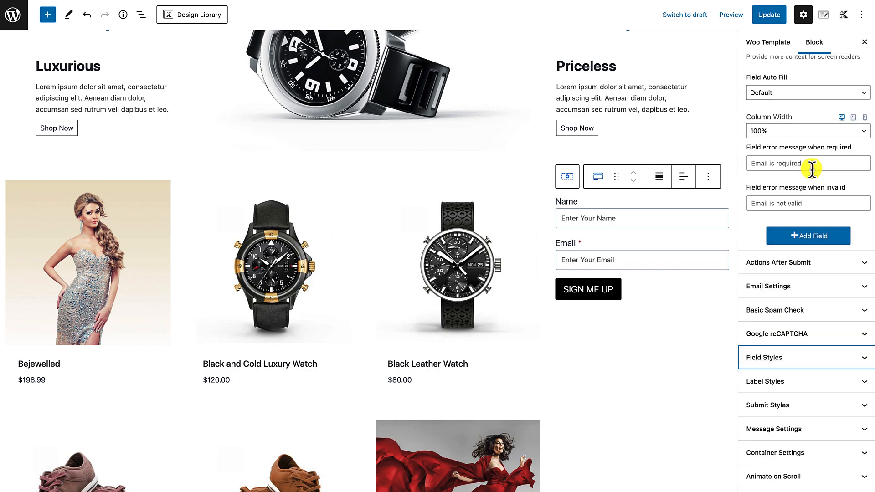
Set the font size of the form's labels to 14 px.
click(758, 386)
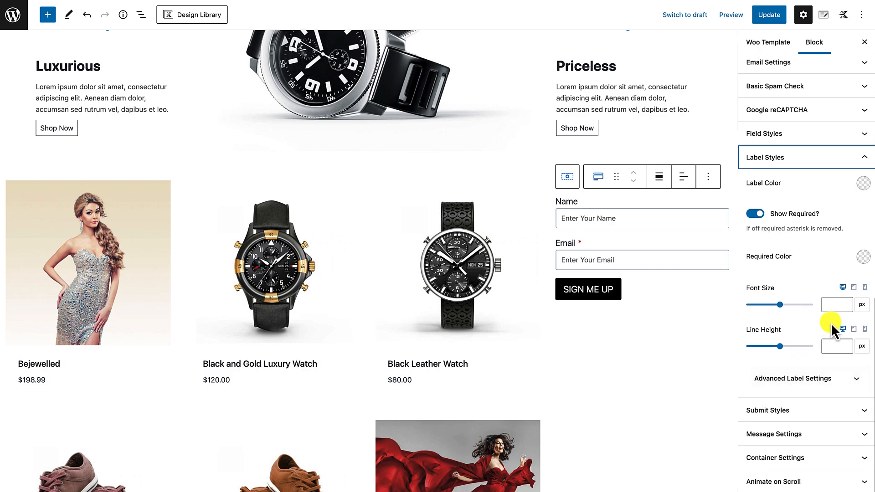
click(833, 306)
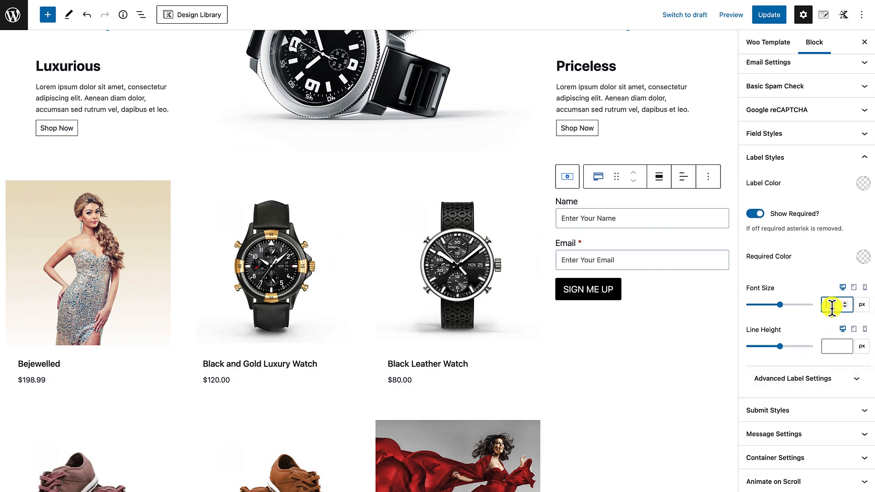
text(14)
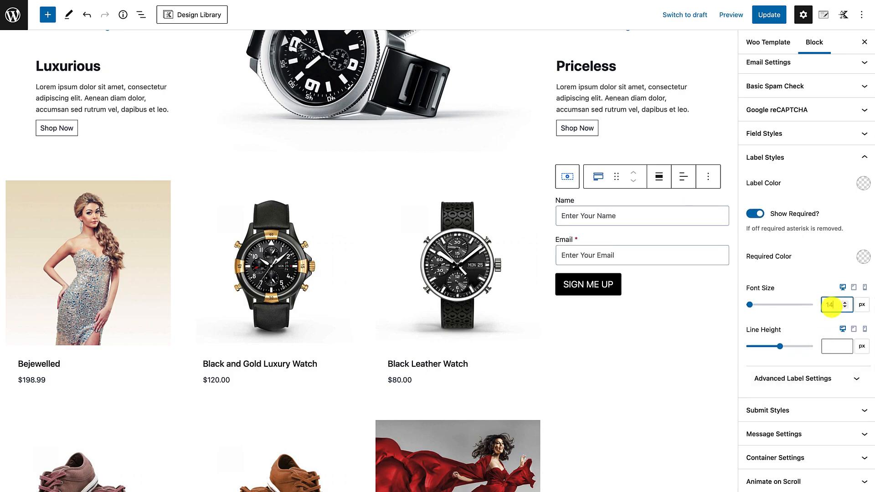
click(682, 376)
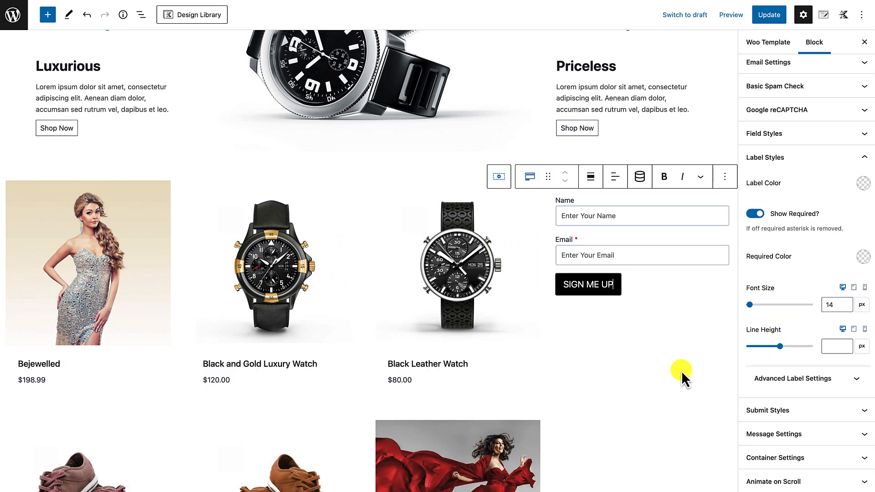
Insert a paragraph before the form reading "Join our members group and get 40% off your purchase and a surprise gift every month.".
scroll(690, 295, up, 1)
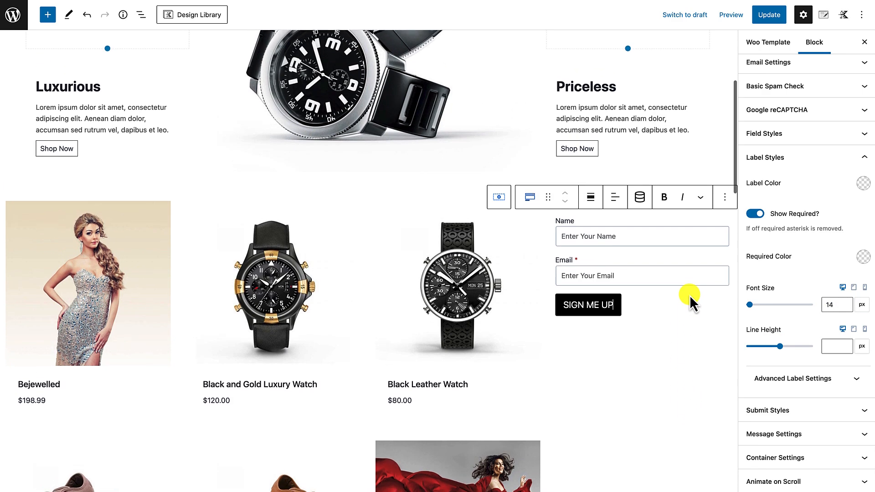
click(687, 299)
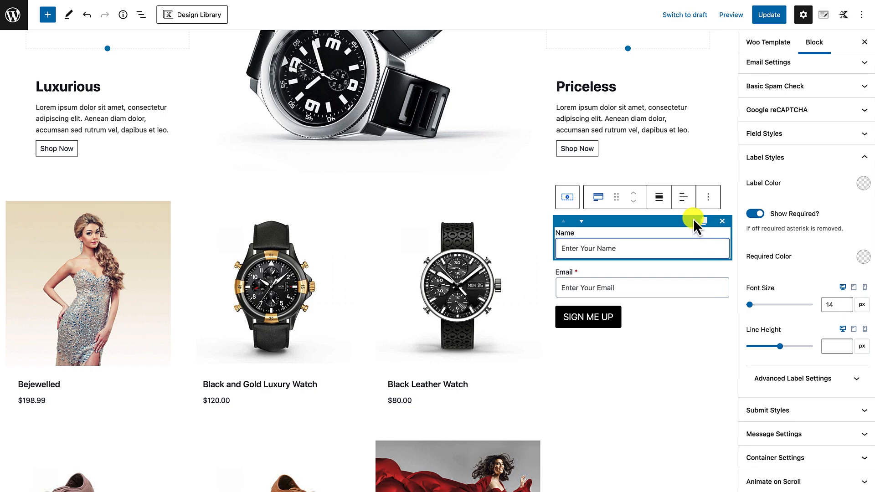
click(709, 198)
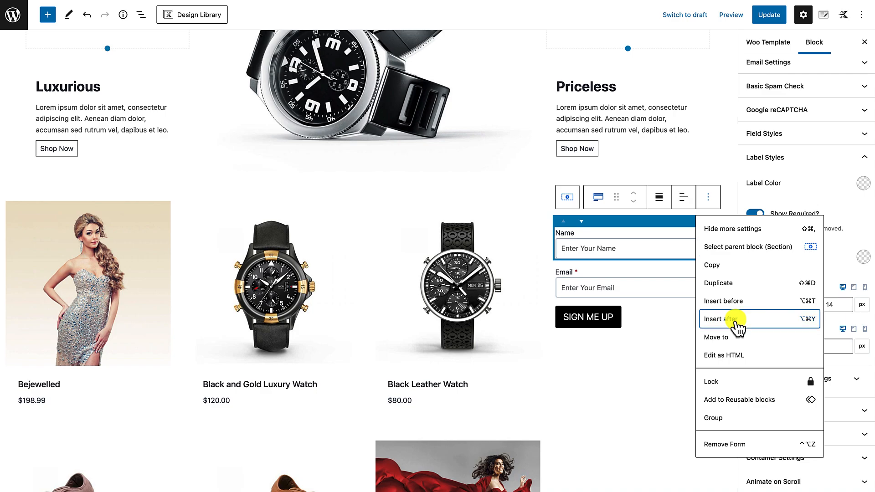
click(735, 302)
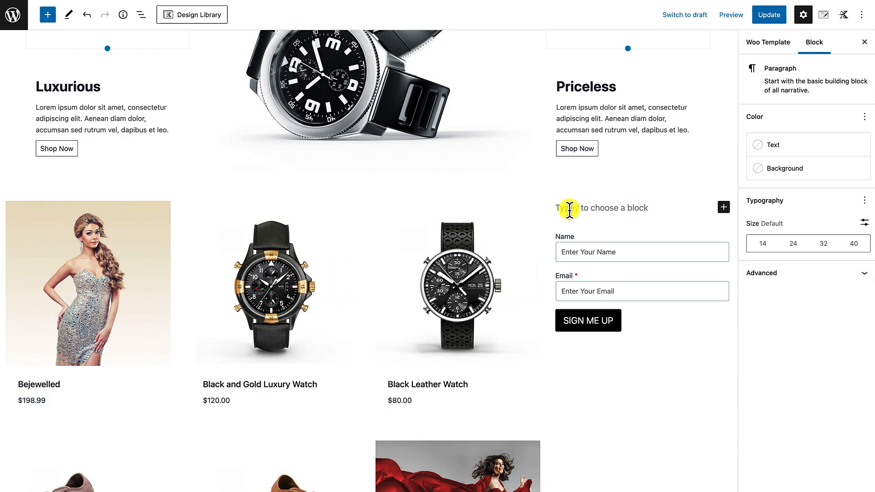
text(Join our members group and get 40)
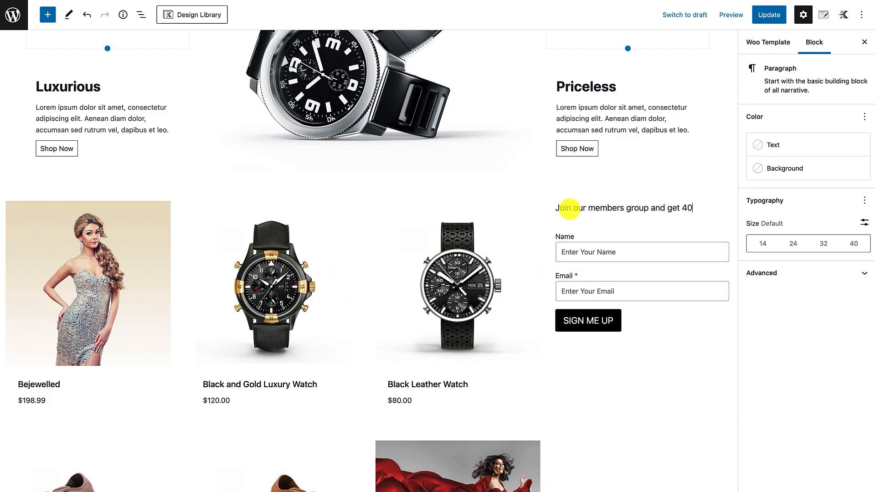
text(off your purchase and a surprise gift e)
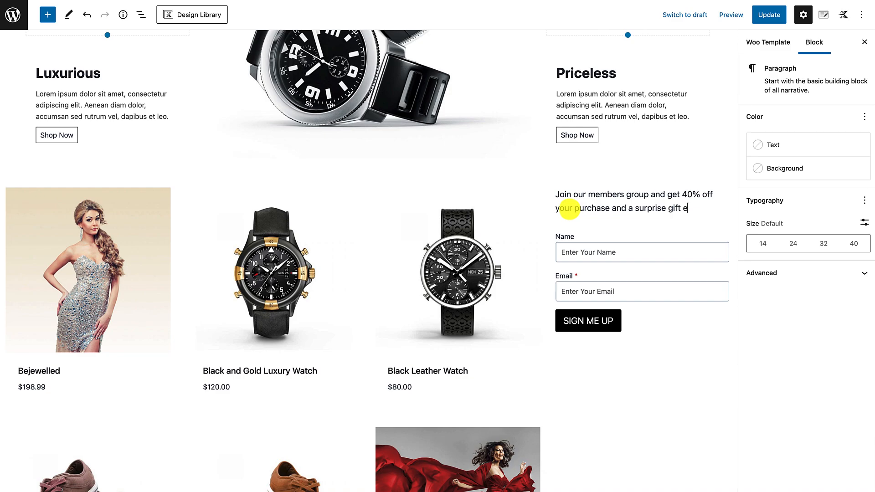
text(th.)
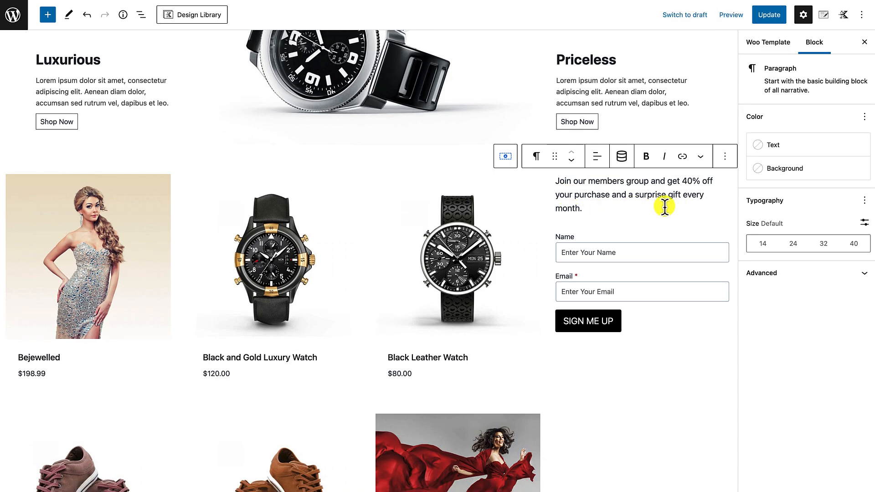
Insert an empty block before the members-group paragraph in the sign-up column.
click(638, 407)
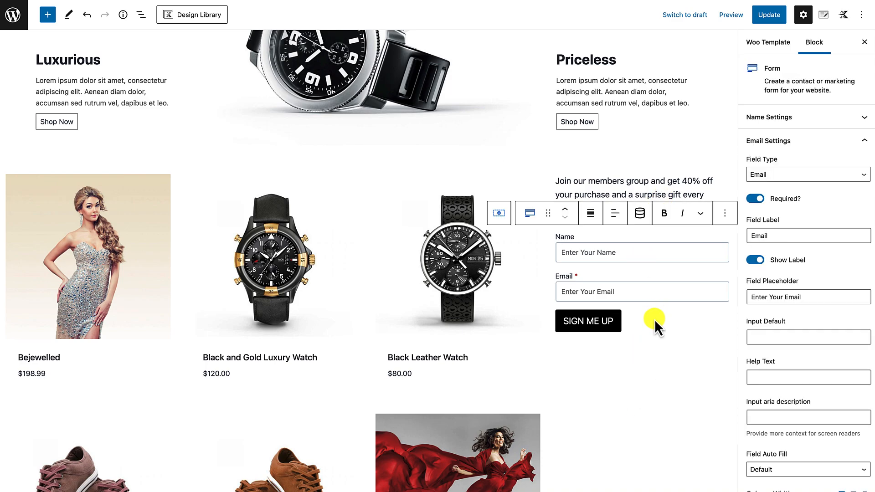
click(635, 388)
click(603, 204)
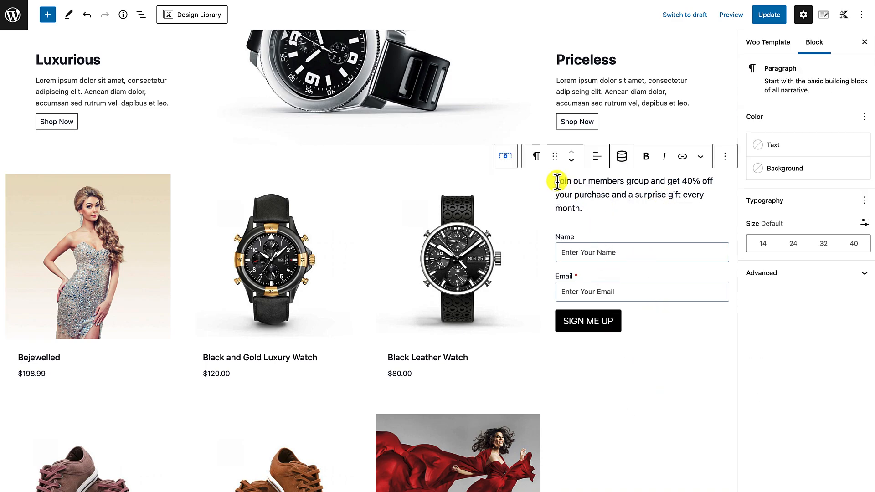
click(557, 181)
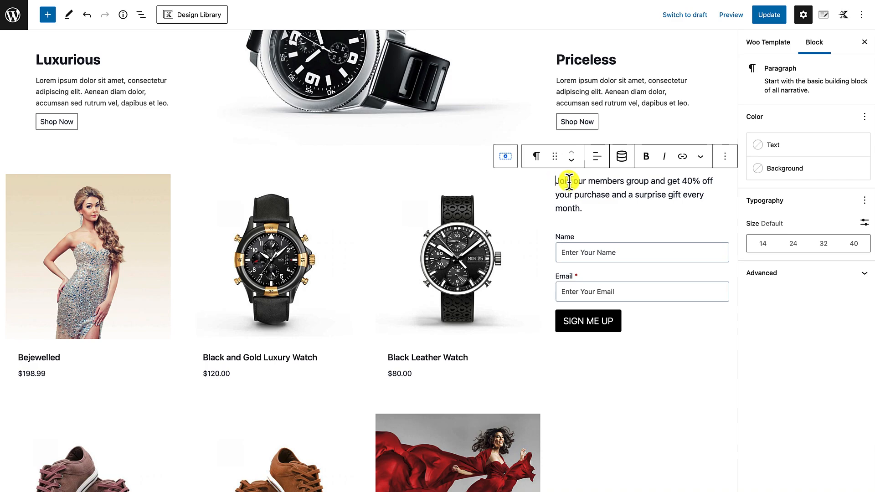
click(725, 157)
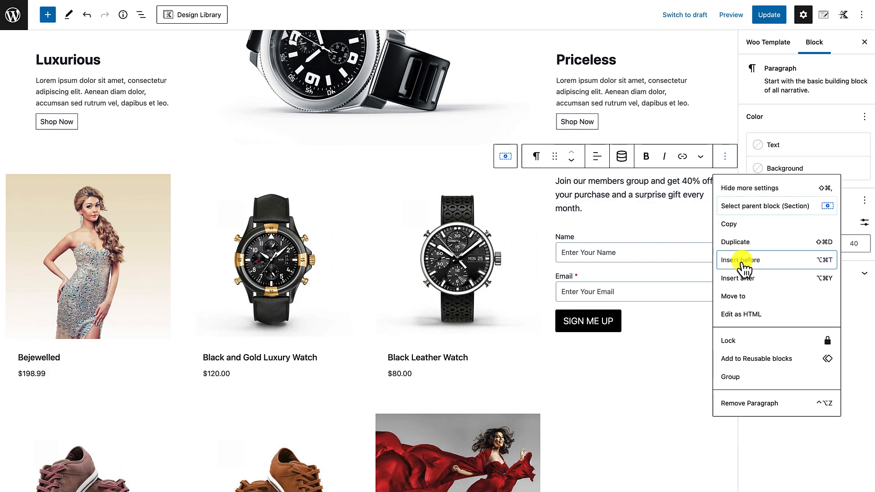
click(741, 264)
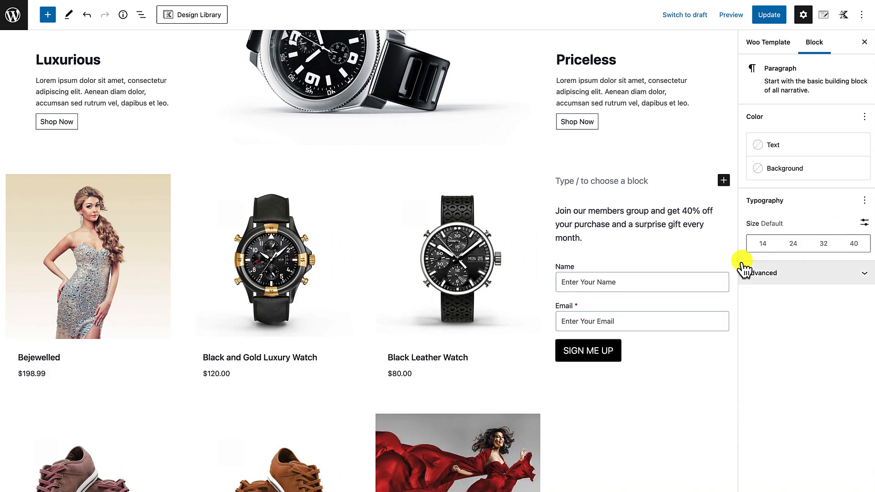
Turn the empty block above the paragraph into an Advanced Text block.
text(/adv)
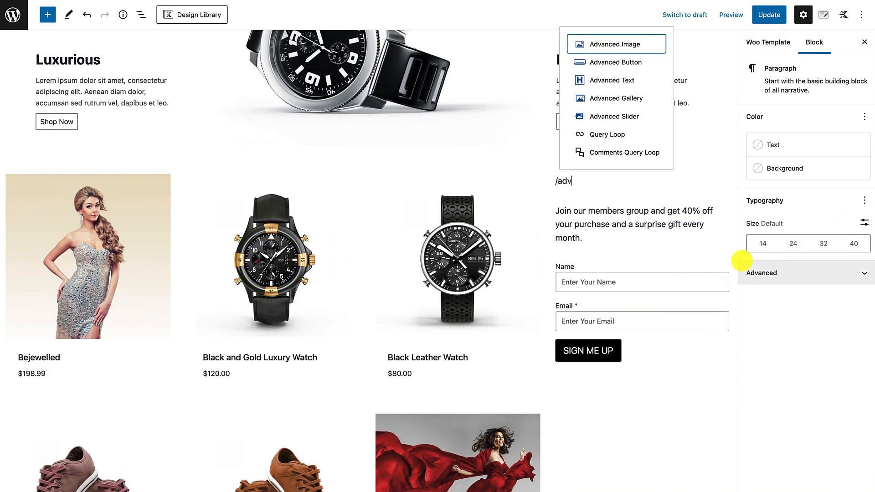
text(nve)
key(BackSpace)
key(BackSpace)
key(BackSpace)
key(BackSpace)
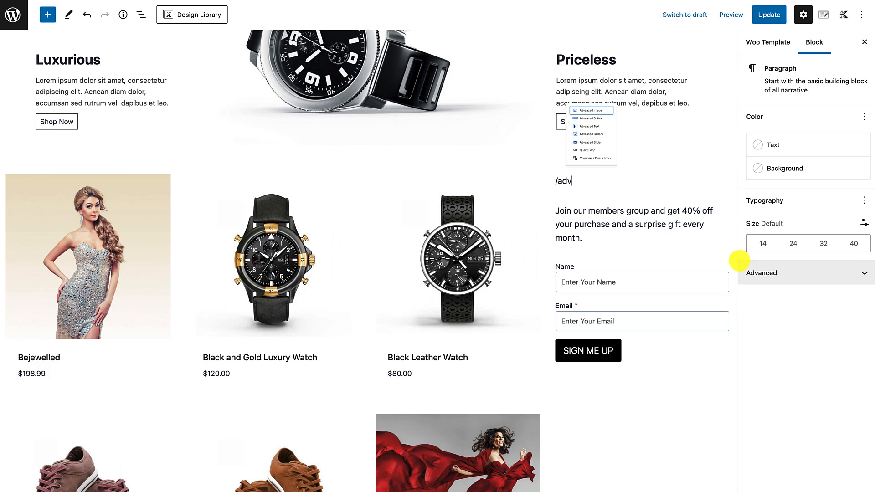
text(van)
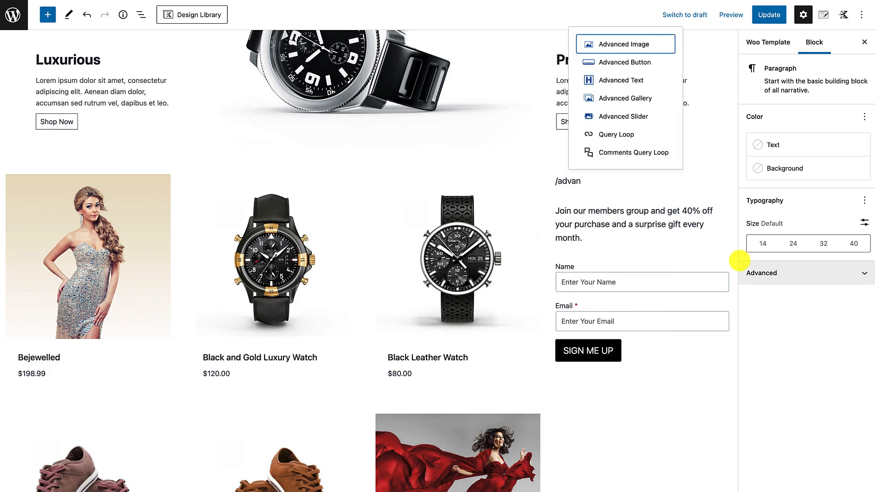
click(621, 80)
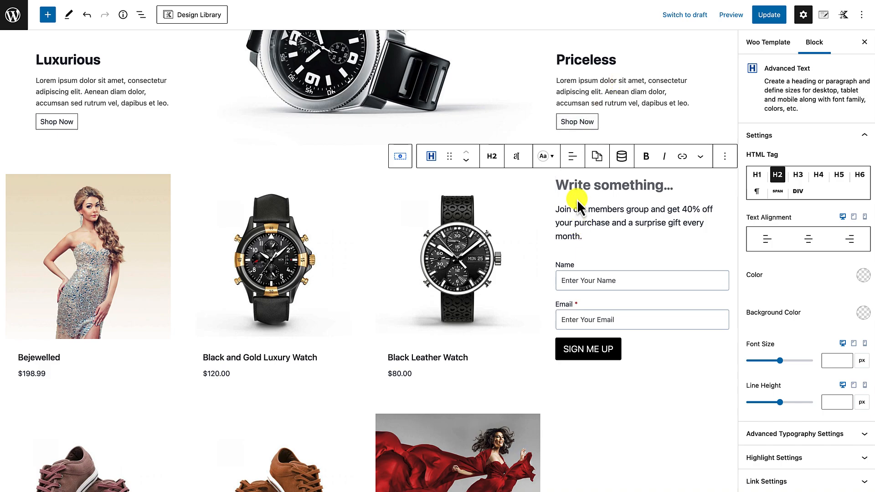
Enter "GET 40% OFF!" as the heading above the sign-up paragraph.
mouse_move(578, 199)
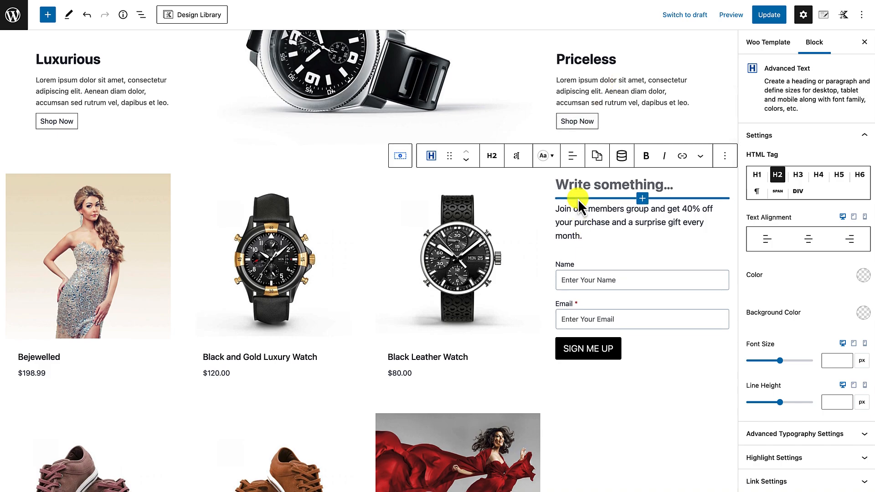
text(GET 40% OFF!)
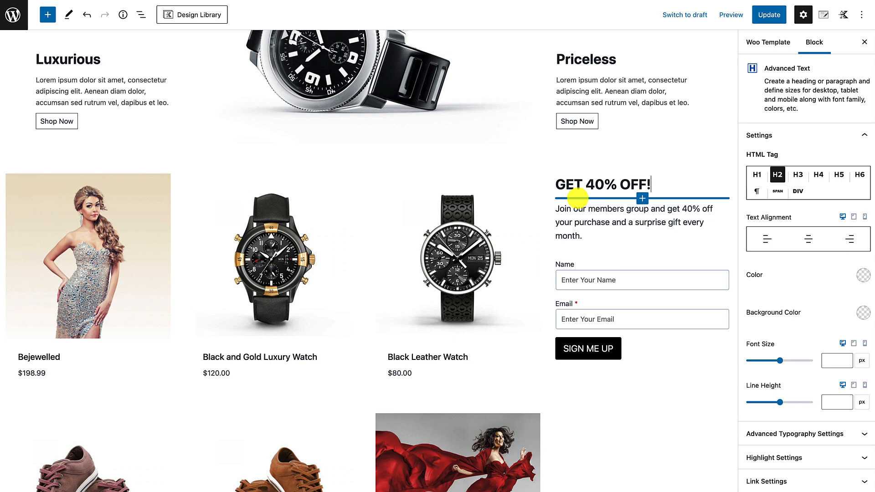
click(590, 233)
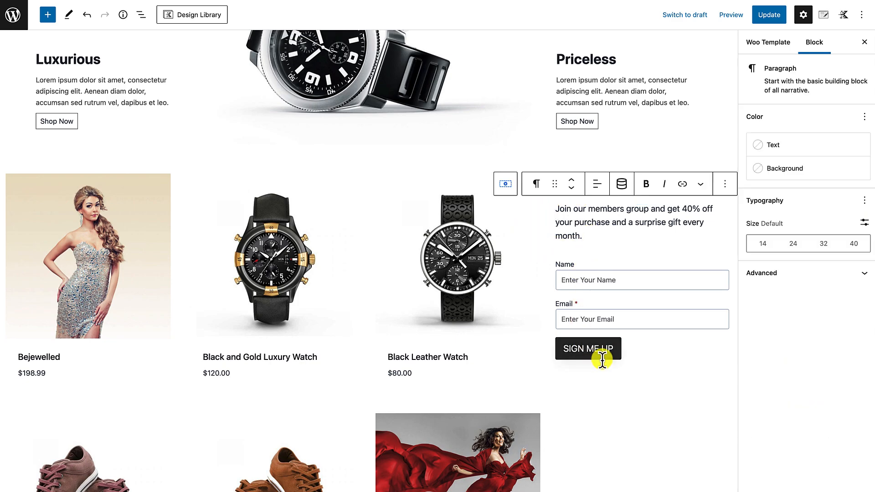
click(647, 389)
Set the top and bottom padding of the row with the product grid and form to 80 px.
scroll(660, 352, up, 3)
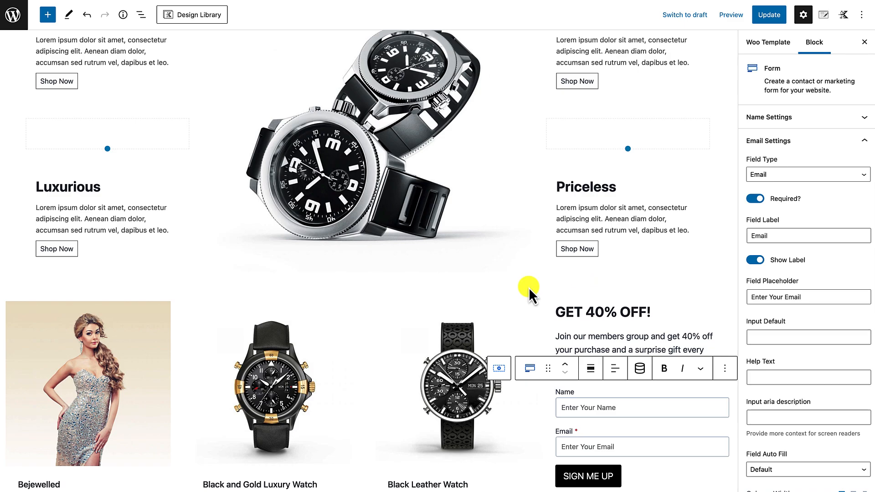
click(500, 292)
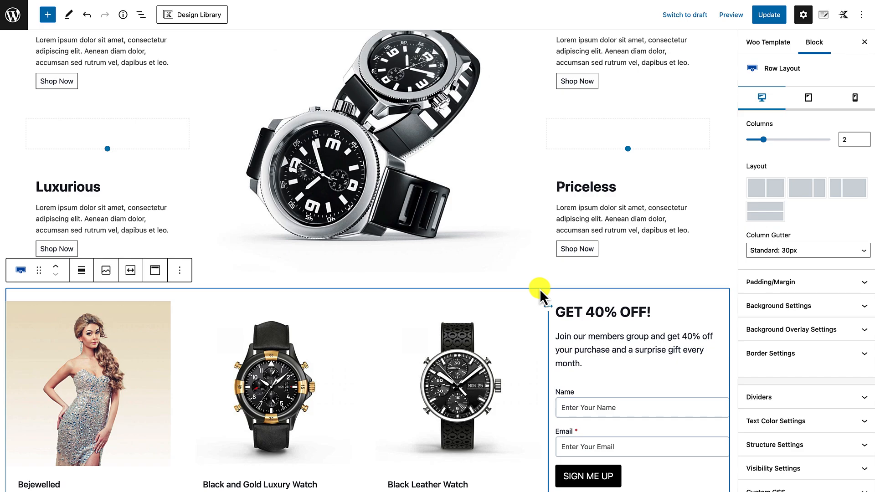
click(769, 282)
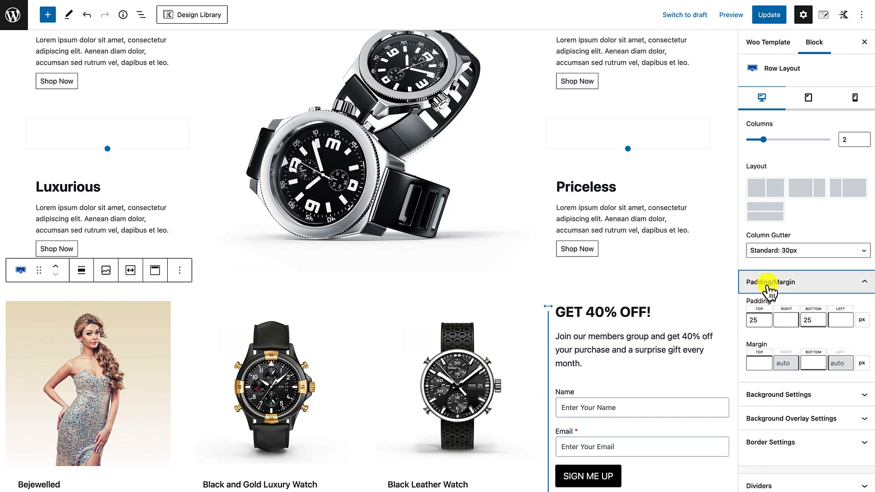
click(766, 320)
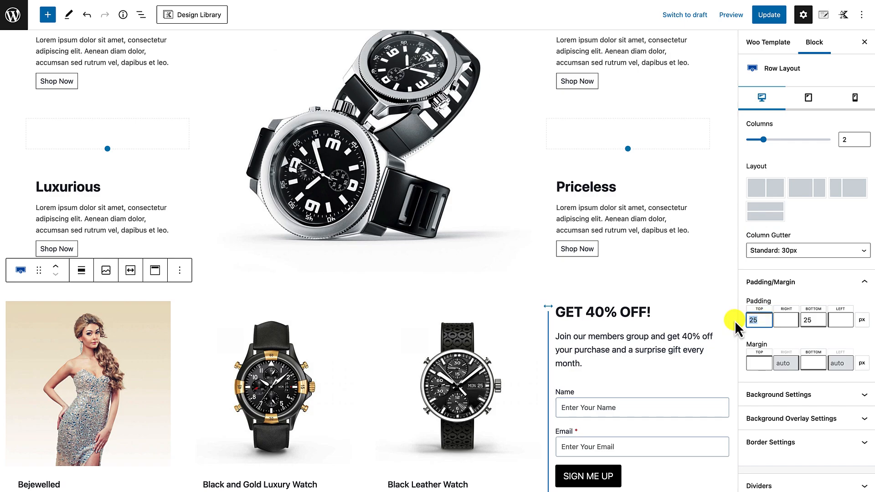
text(6)
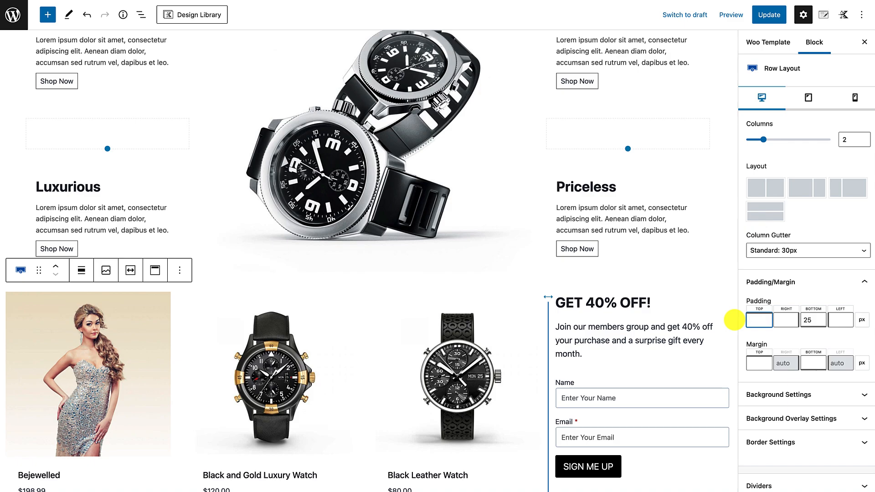
text(80)
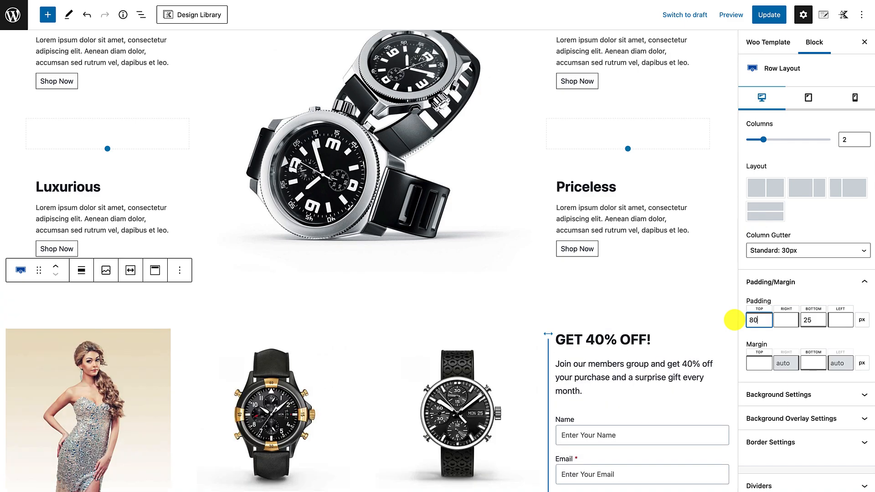
double_click(800, 320)
text(80)
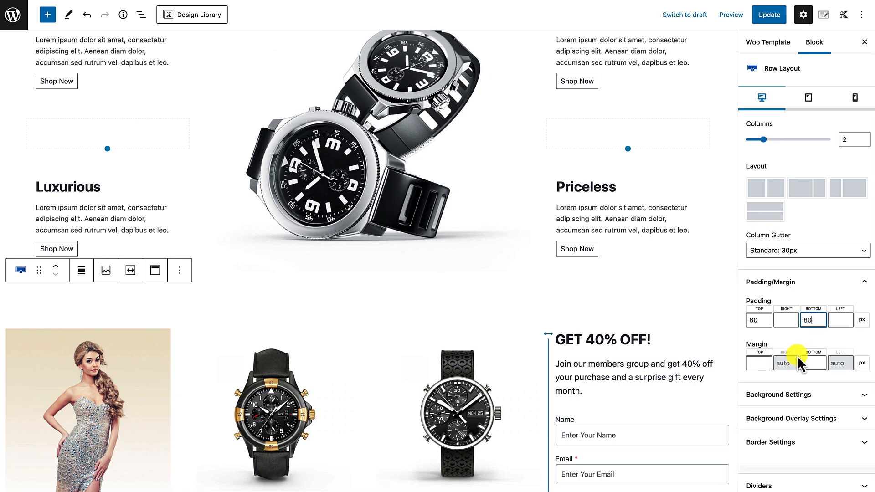
scroll(721, 362, down, 2)
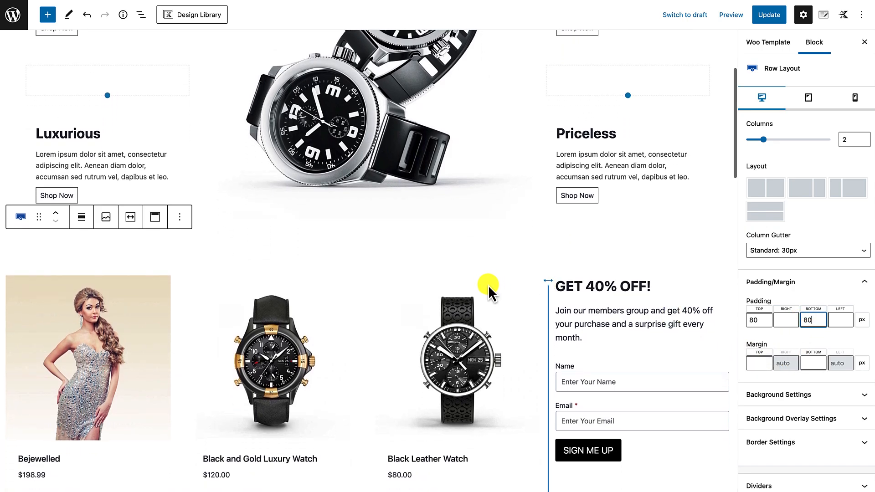
click(485, 283)
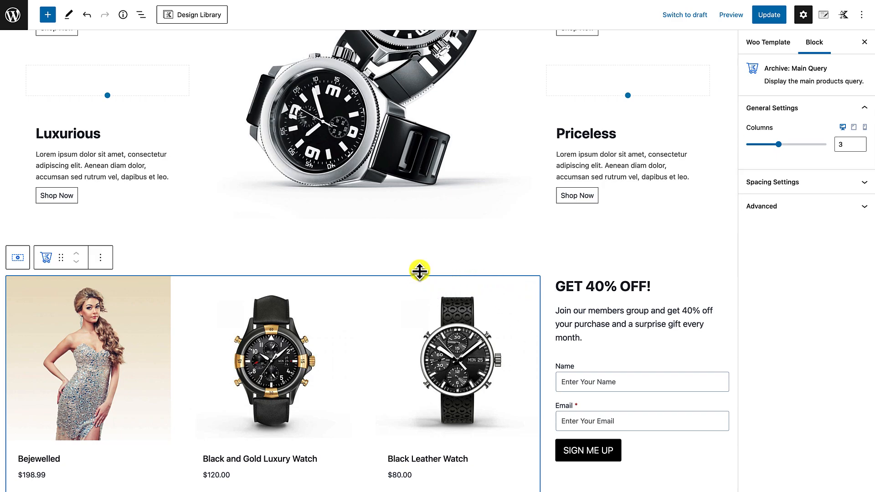
drag(420, 272, 420, 272)
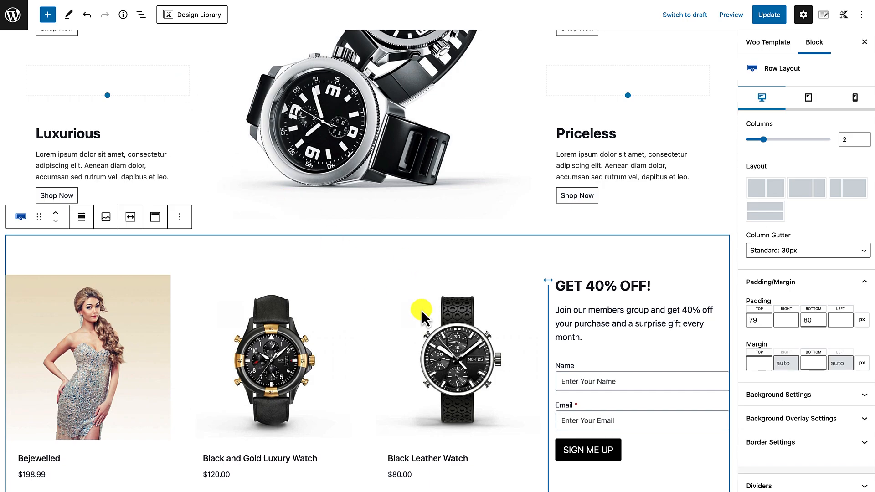
drag(431, 238, 432, 238)
Set the padding of the product grid's section to 40 px on all sides.
click(142, 17)
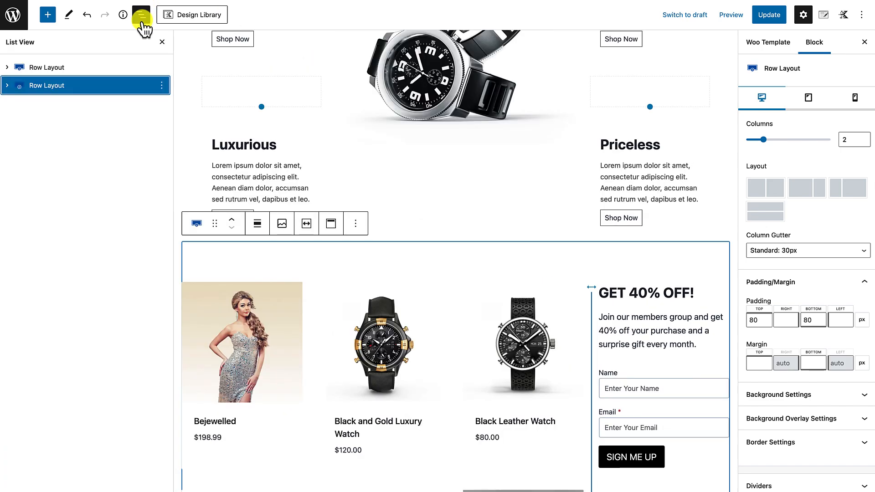
click(7, 86)
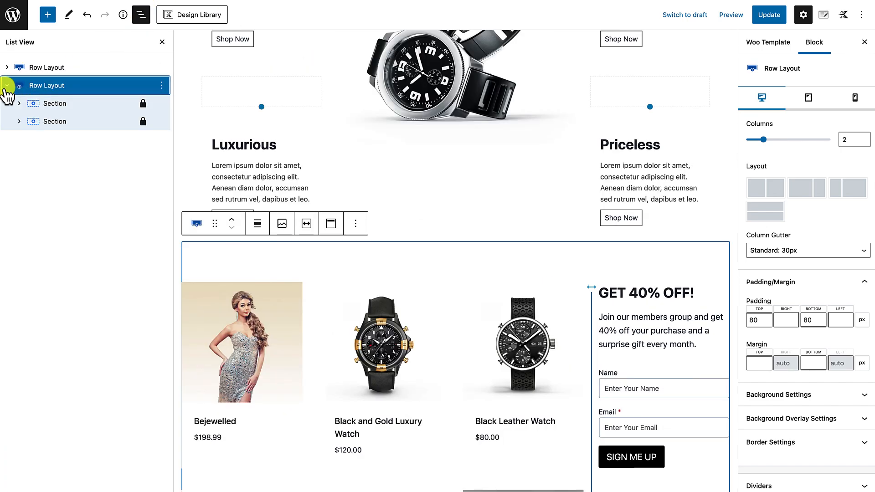
click(62, 109)
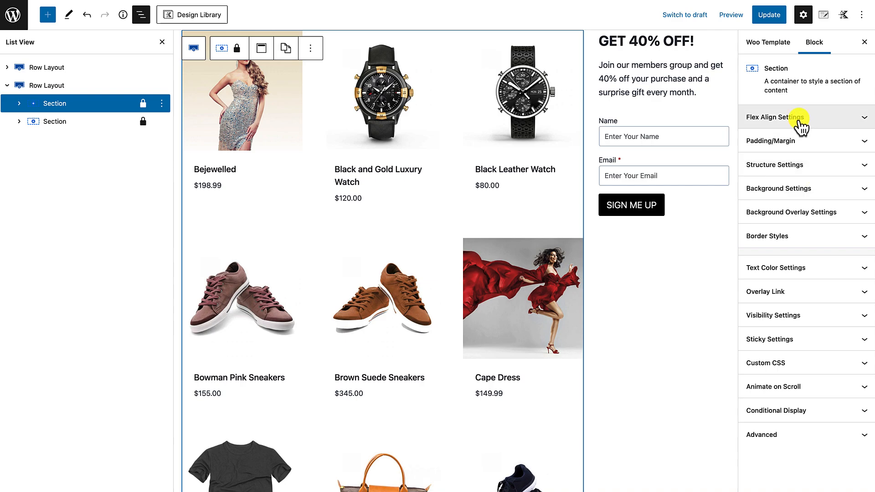
click(800, 144)
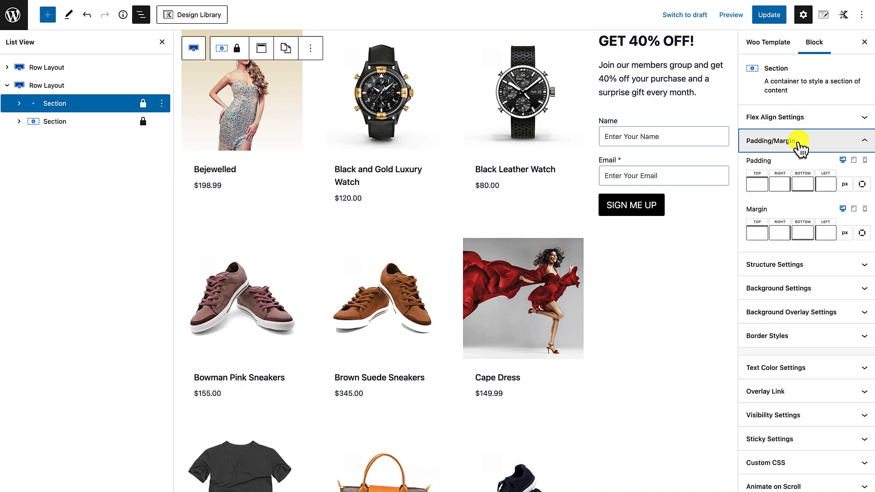
click(862, 185)
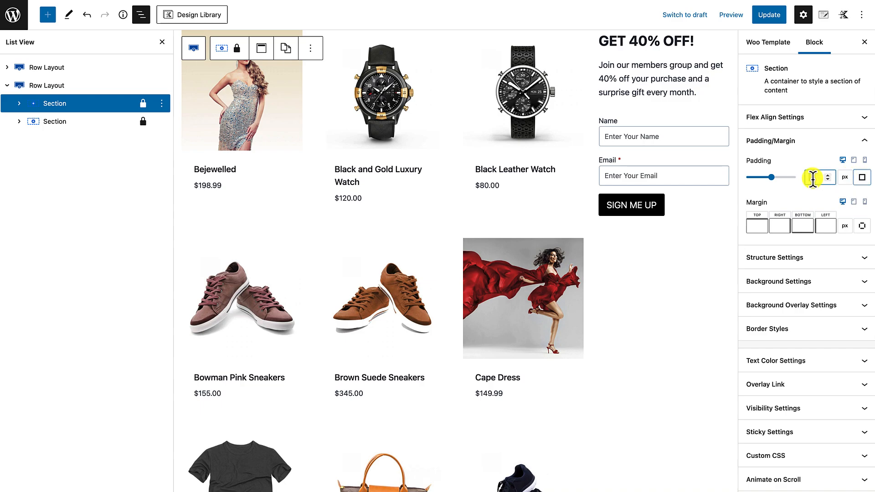
click(814, 178)
text(40)
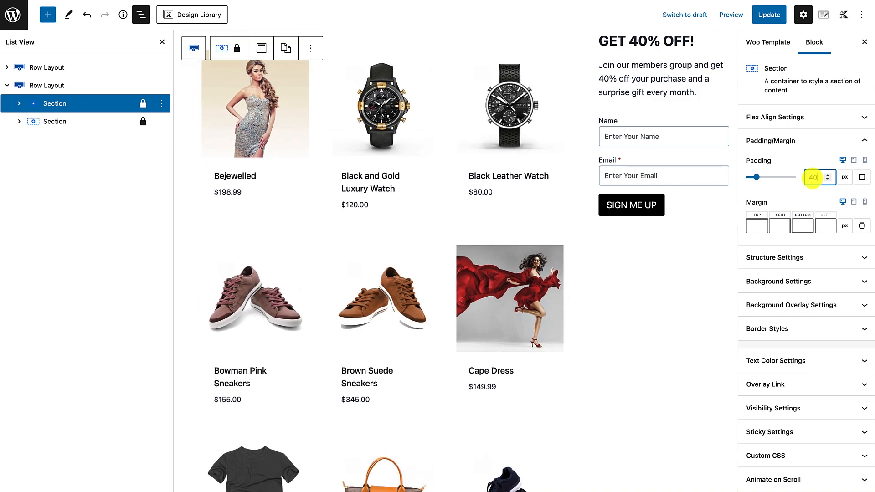
Set the padding of the sign-up form's section to 40 px on all sides.
click(94, 123)
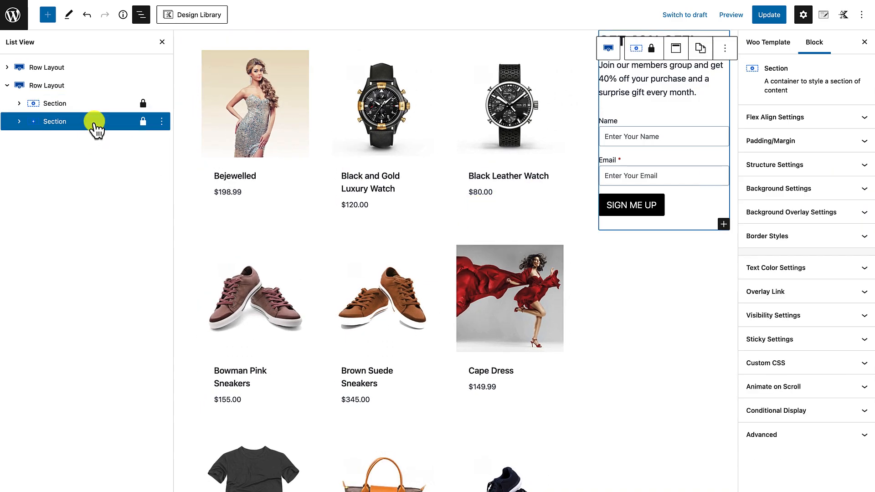
click(864, 147)
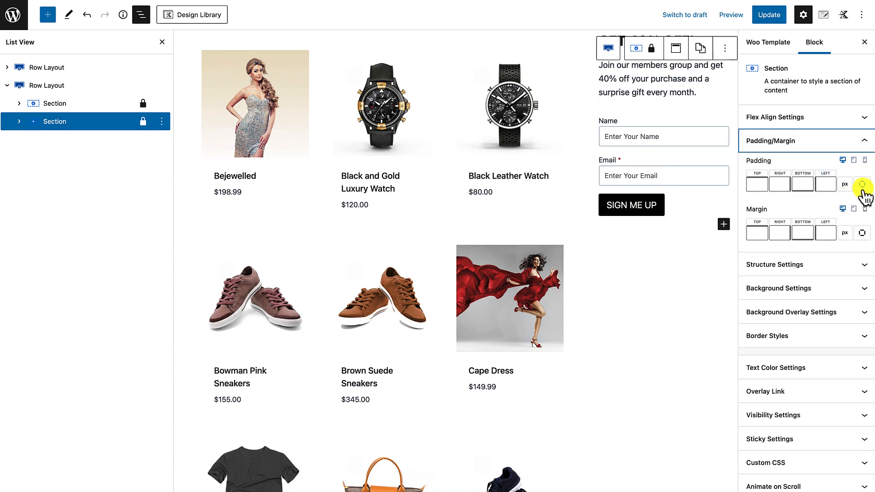
click(862, 187)
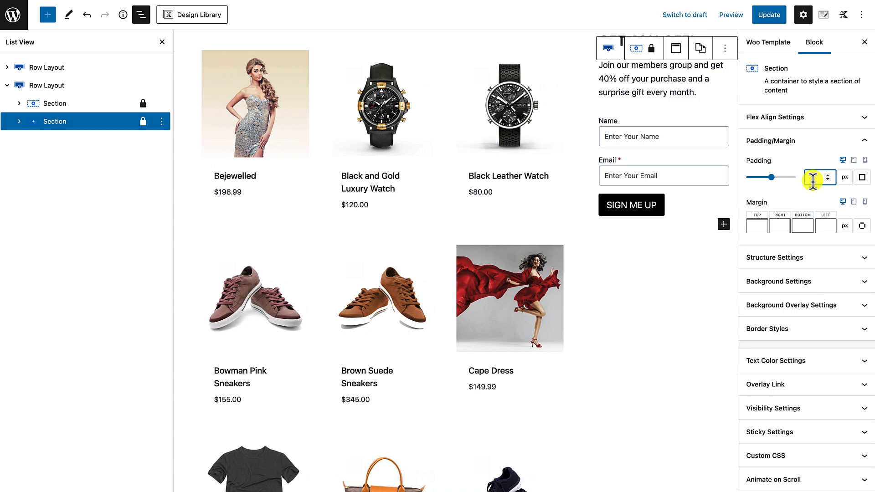
text(40)
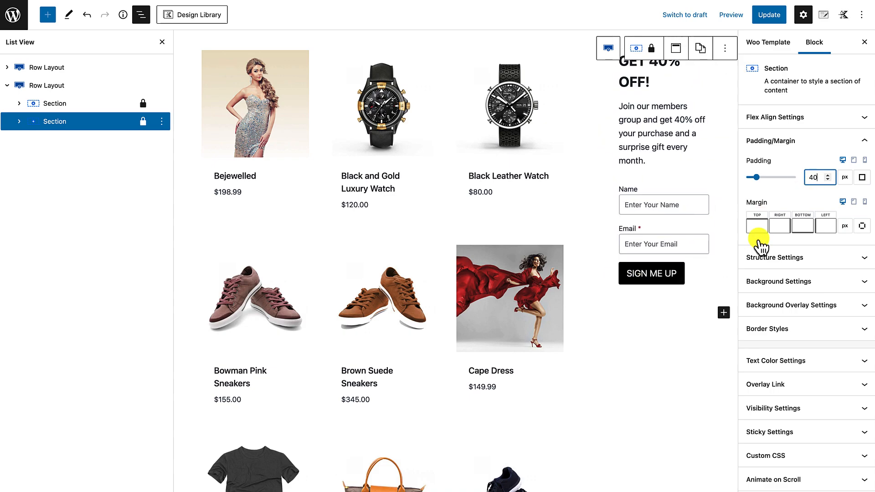
Set the column gutter of the row with the product grid and form to No Gutter.
scroll(578, 236, up, 5)
scroll(579, 236, down, 1)
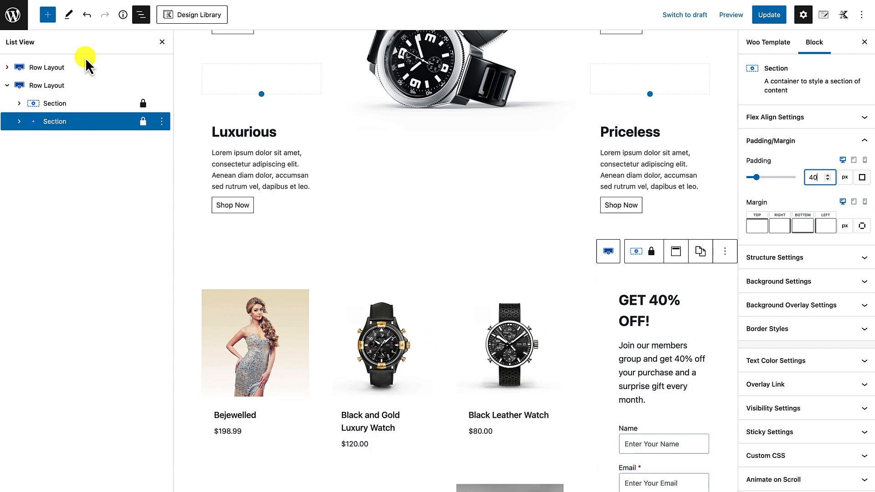
click(55, 86)
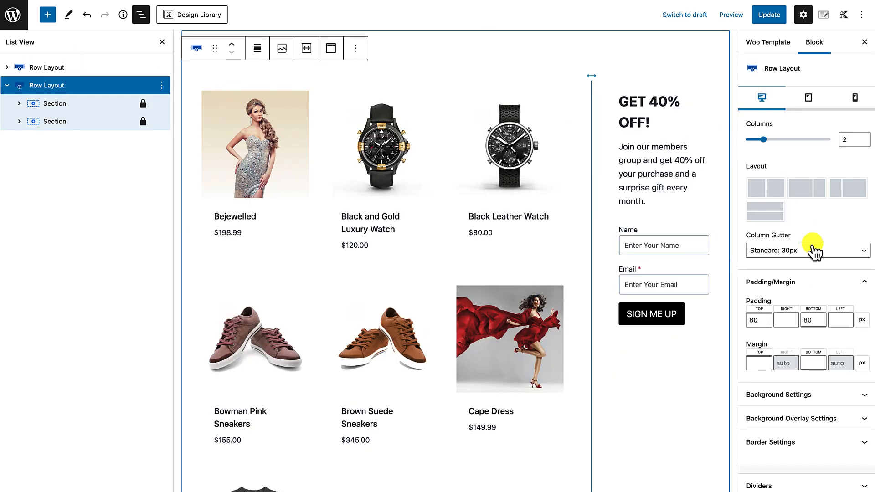
click(799, 263)
click(803, 265)
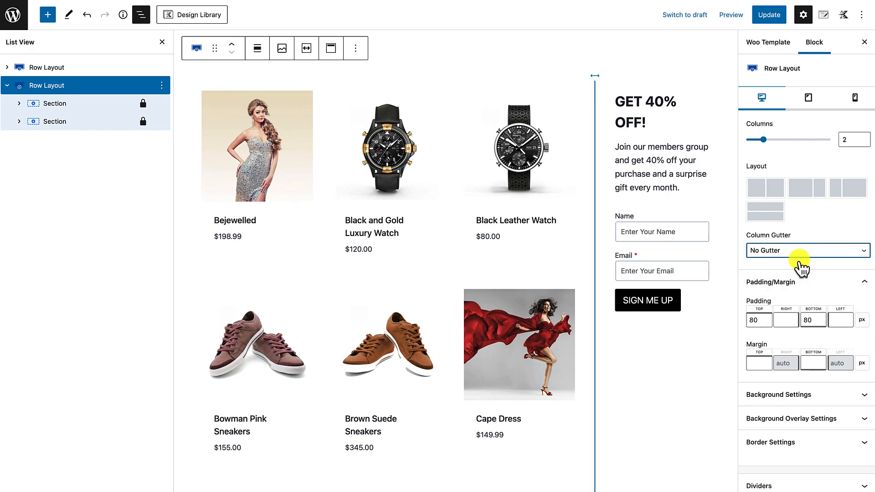
Set the border color of the row with the product grid and sign-up form to f0f0f0.
click(162, 41)
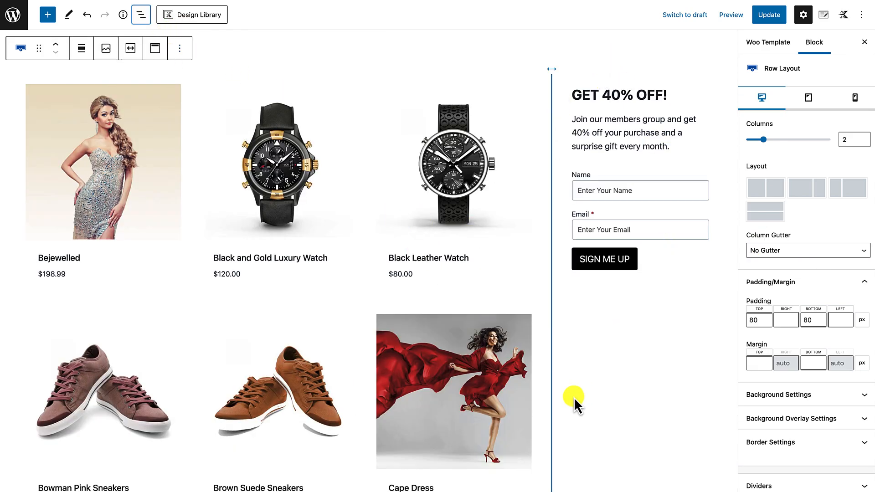
scroll(574, 397, up, 3)
click(545, 188)
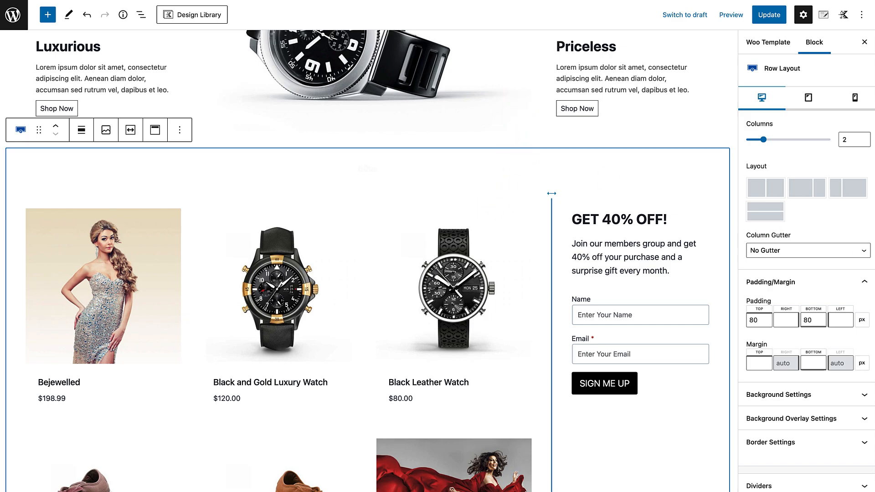
scroll(810, 365, down, 2)
click(807, 394)
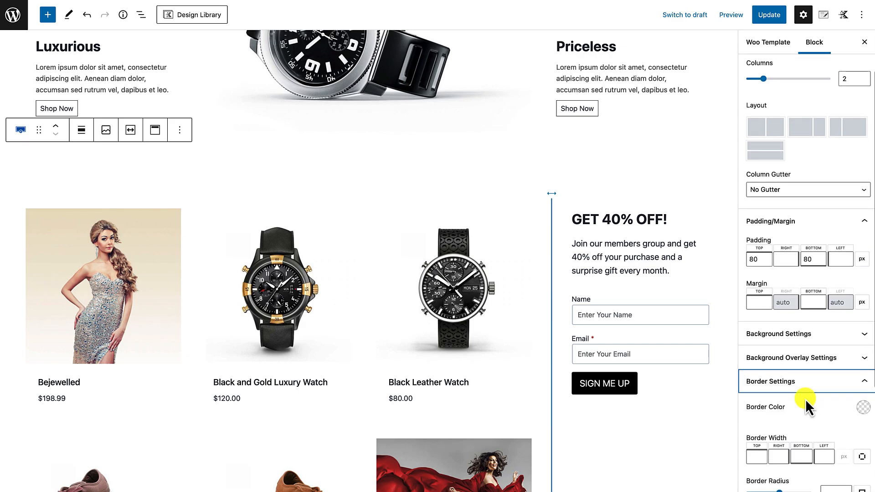
scroll(821, 397, down, 2)
click(863, 359)
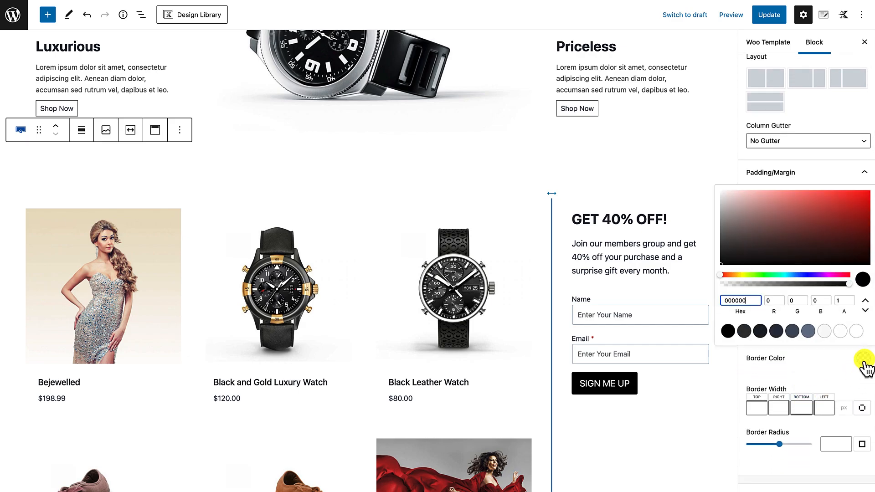
click(751, 301)
drag(751, 301, 707, 303)
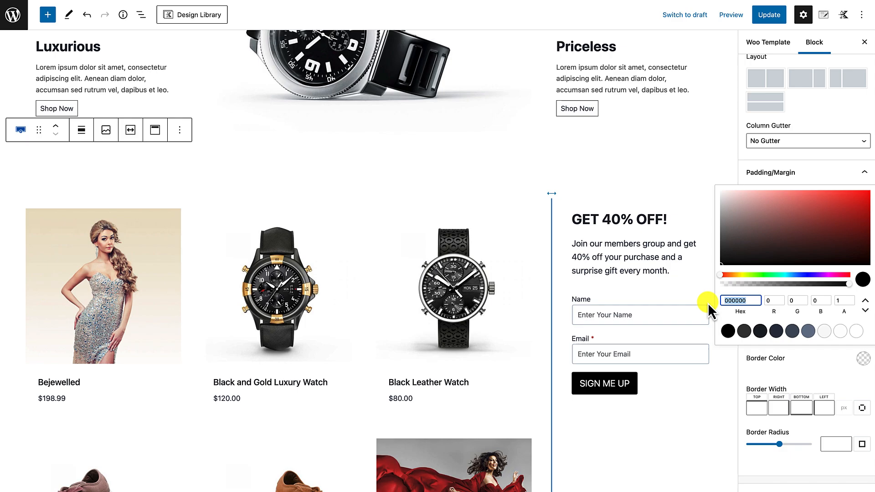
text(f0f0f0)
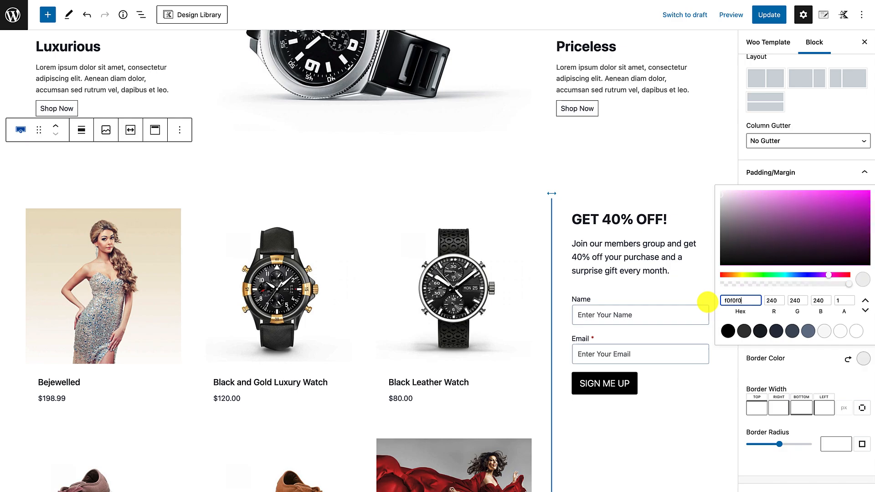
click(794, 382)
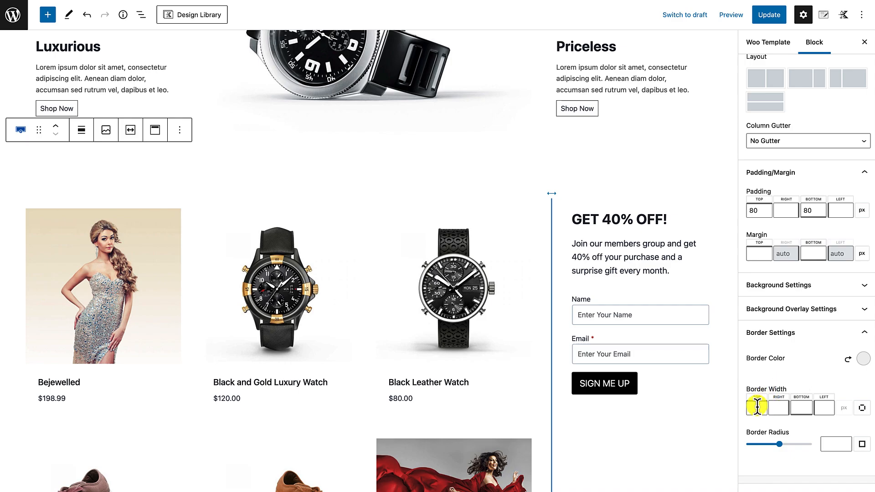
Set the top and bottom border width of the row with the product grid and form to 1 px.
text(1)
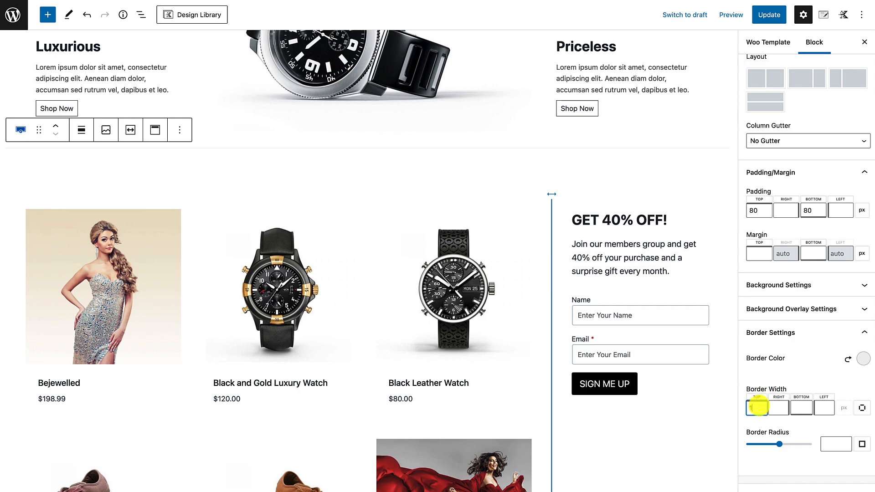
scroll(797, 445, down, 2)
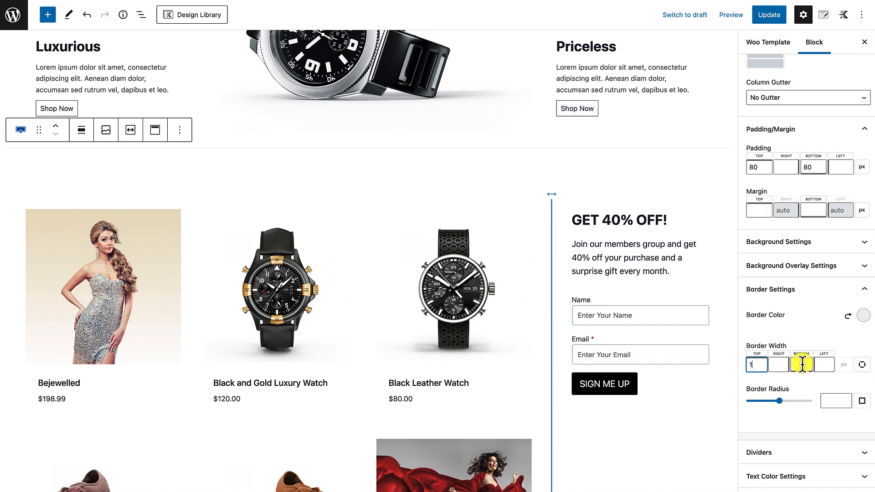
scroll(778, 454, down, 1)
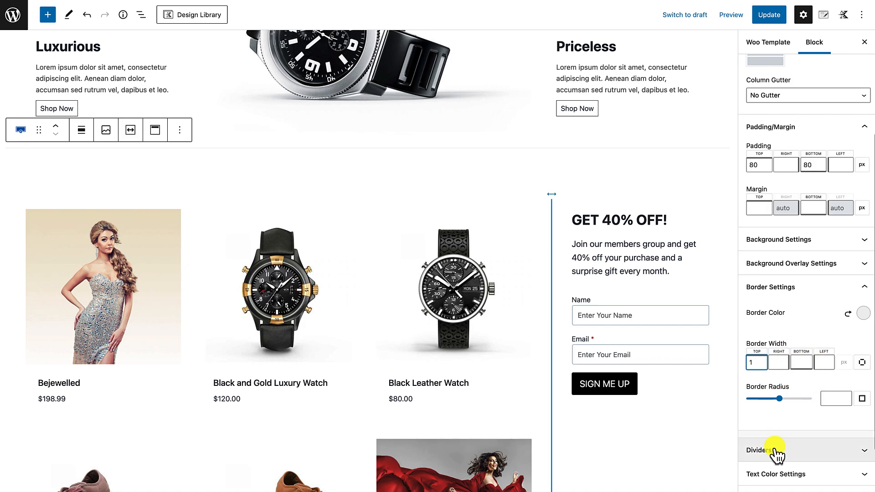
click(802, 362)
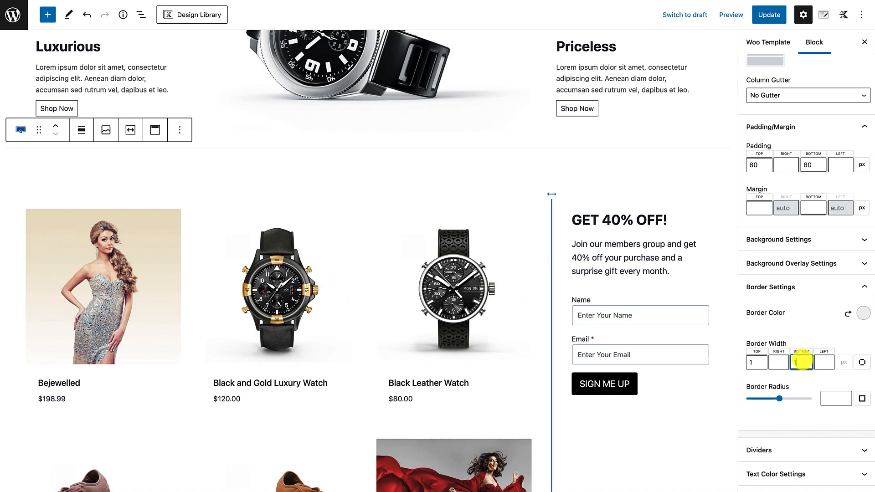
scroll(723, 425, down, 3)
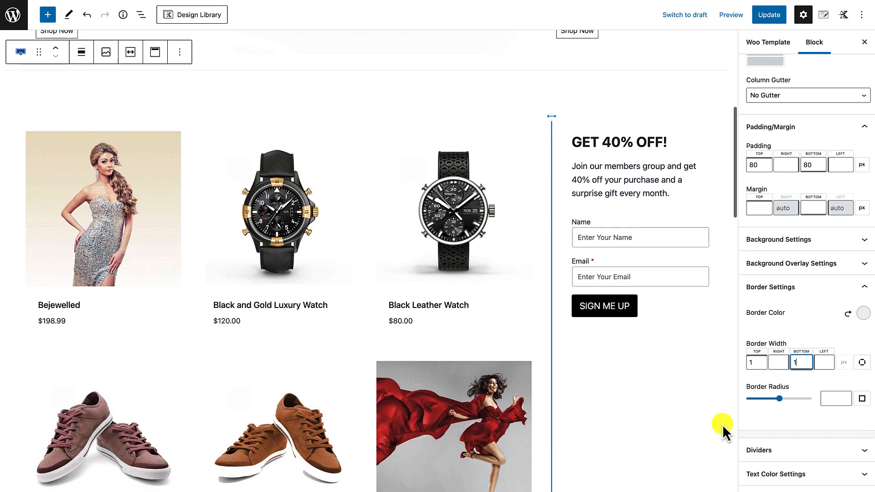
scroll(723, 425, down, 10)
scroll(723, 425, up, 12)
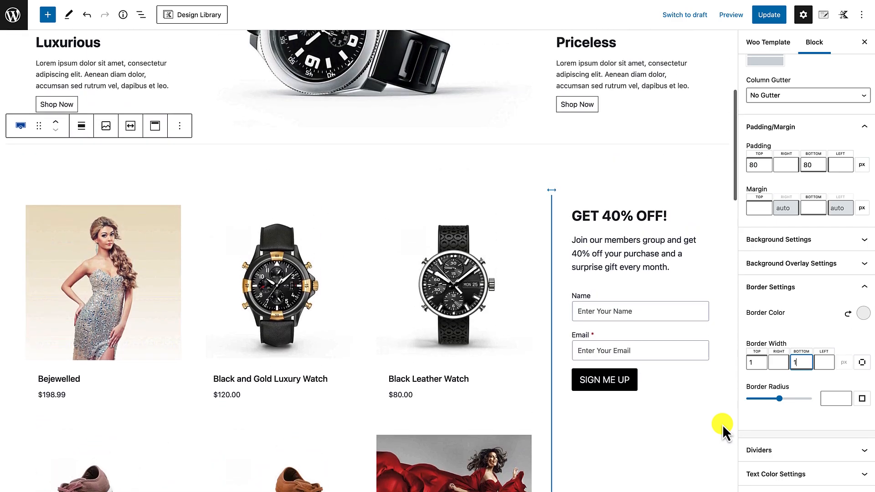
scroll(723, 425, up, 1)
scroll(723, 425, down, 3)
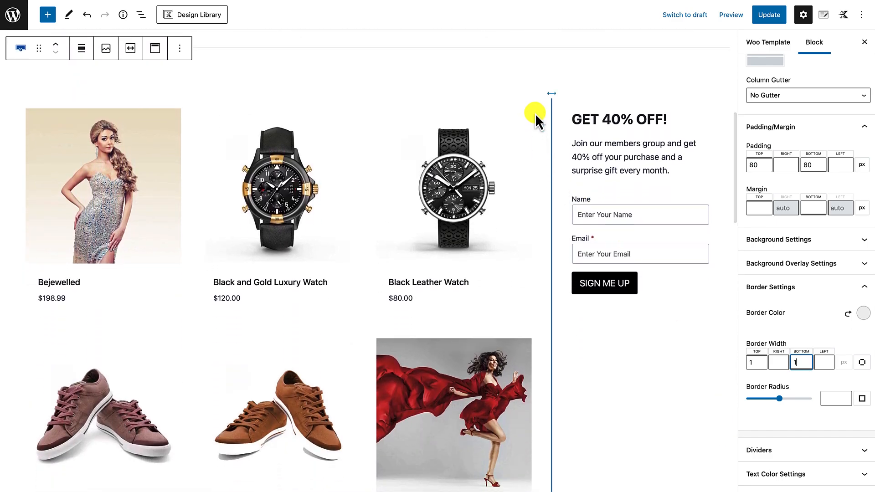
Give the product grid's section a 1 px right border in color f0f0f0.
click(536, 115)
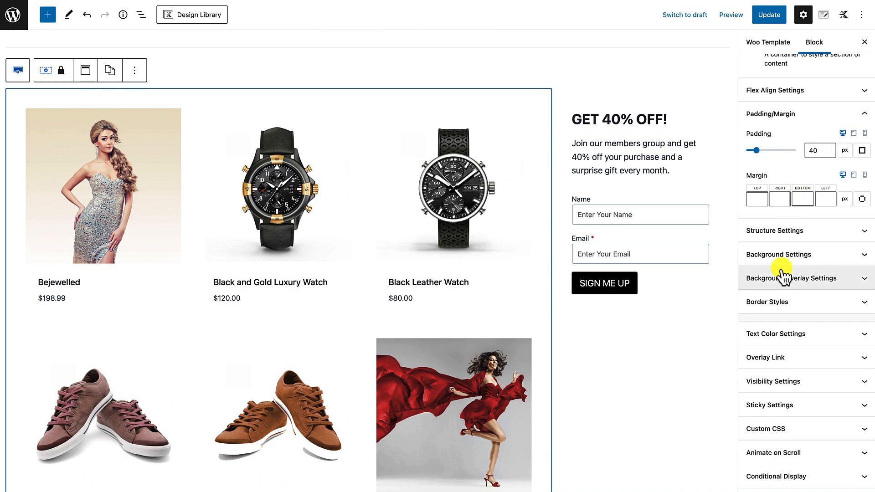
click(777, 302)
scroll(777, 344, down, 2)
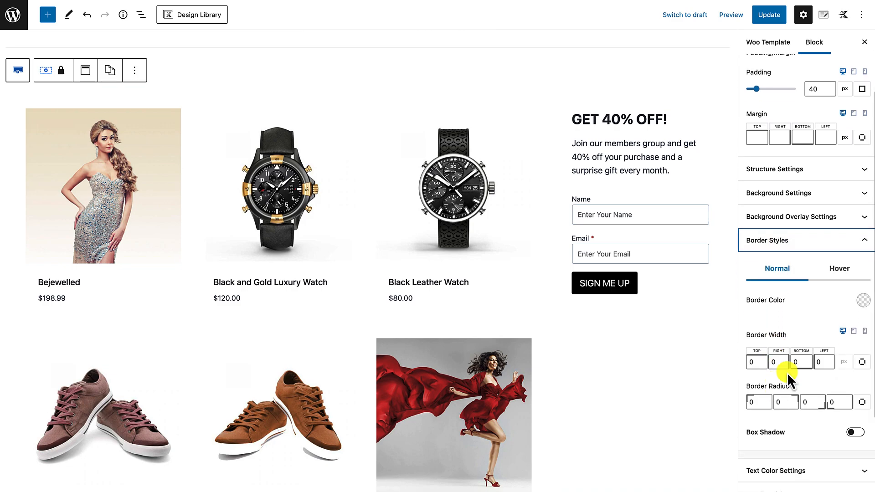
click(864, 300)
click(749, 242)
drag(748, 243, 719, 242)
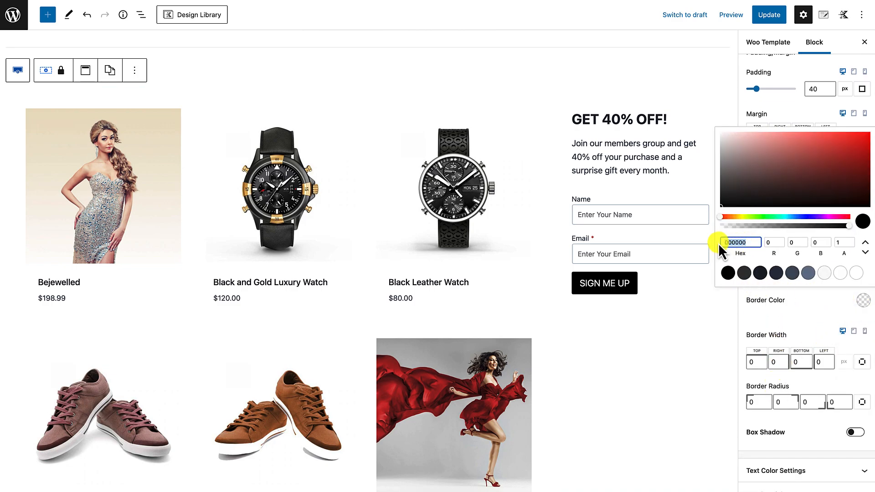
text(f0f)
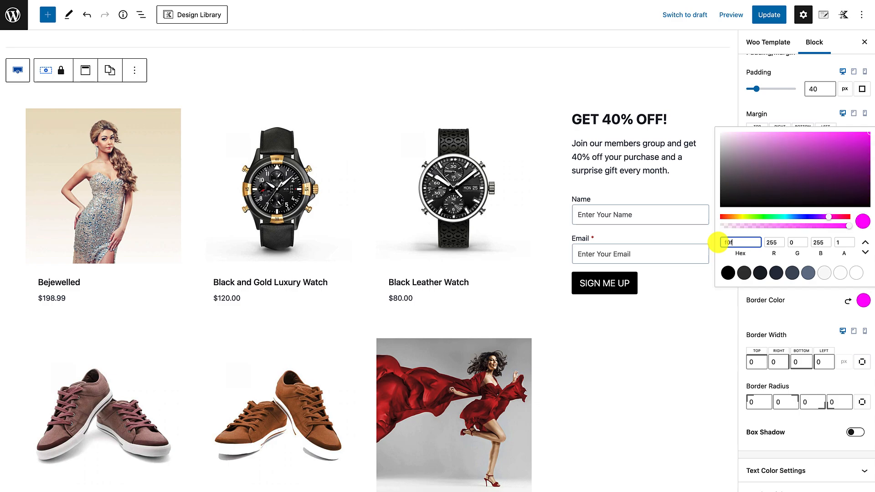
text(0f0)
click(781, 319)
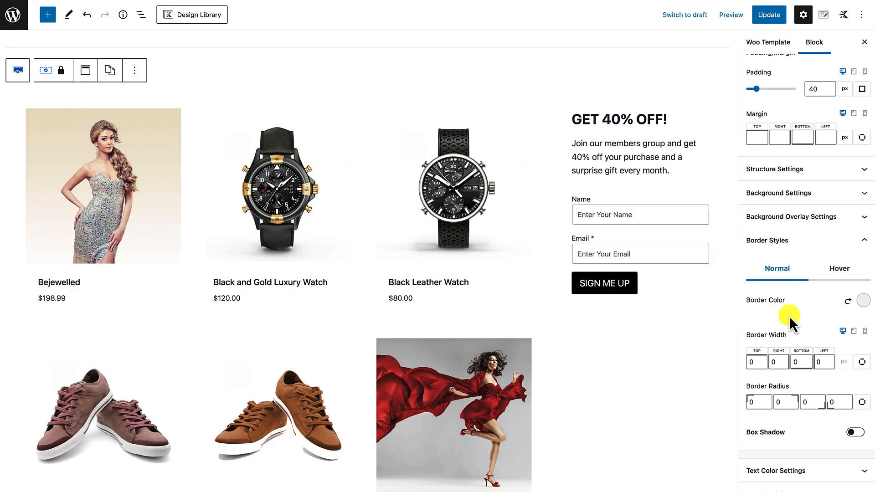
click(770, 364)
text(1)
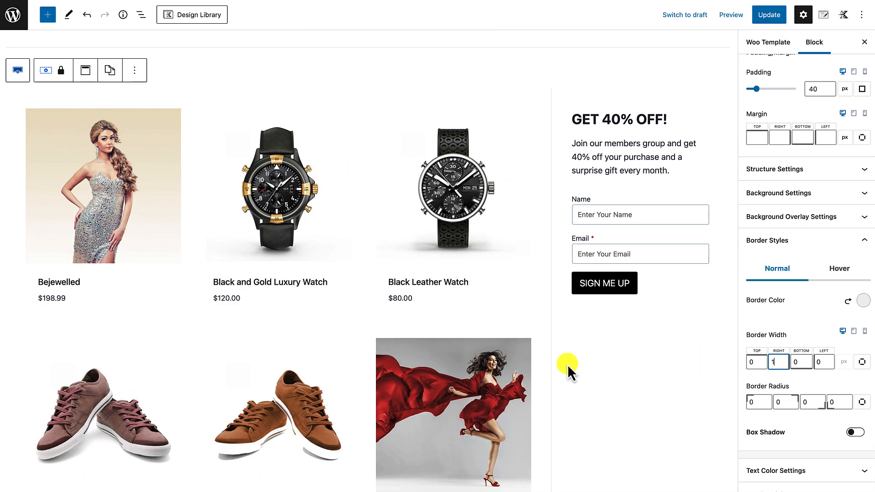
Examine the border lines around the product grid and sign-up form along the whole length of the template.
scroll(568, 366, up, 2)
scroll(568, 367, up, 2)
scroll(568, 366, down, 8)
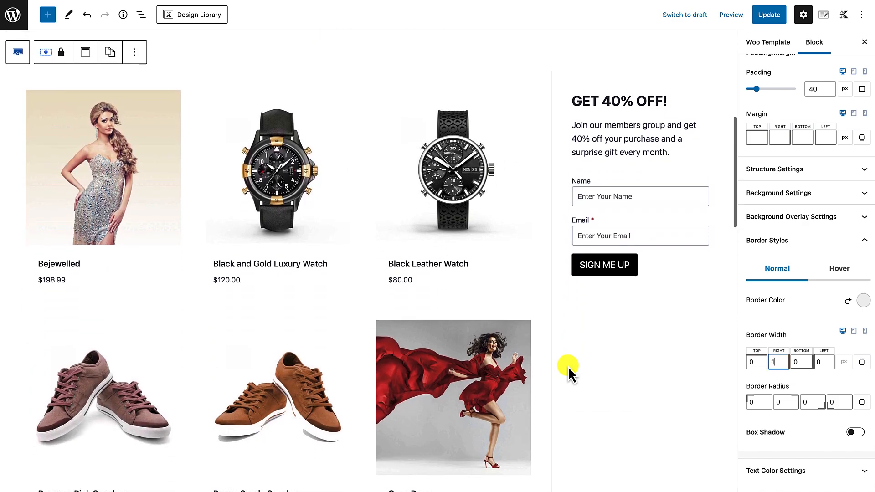
scroll(568, 365, down, 15)
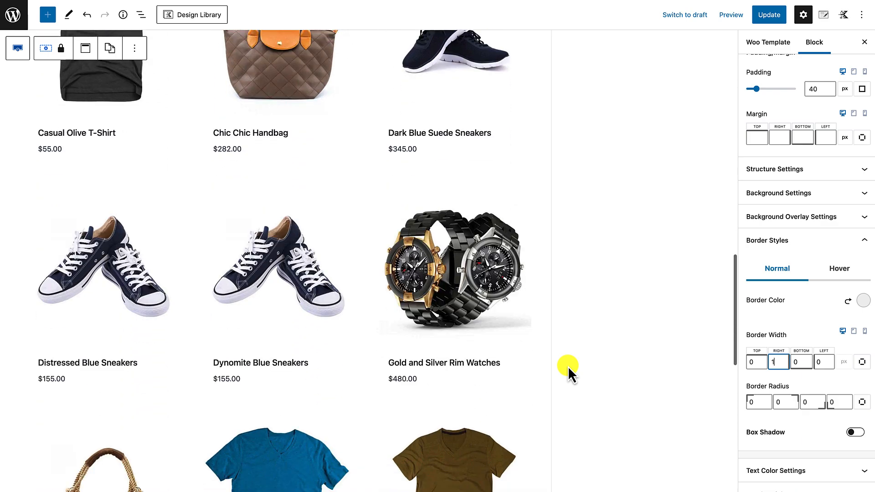
scroll(568, 366, down, 5)
scroll(568, 366, up, 20)
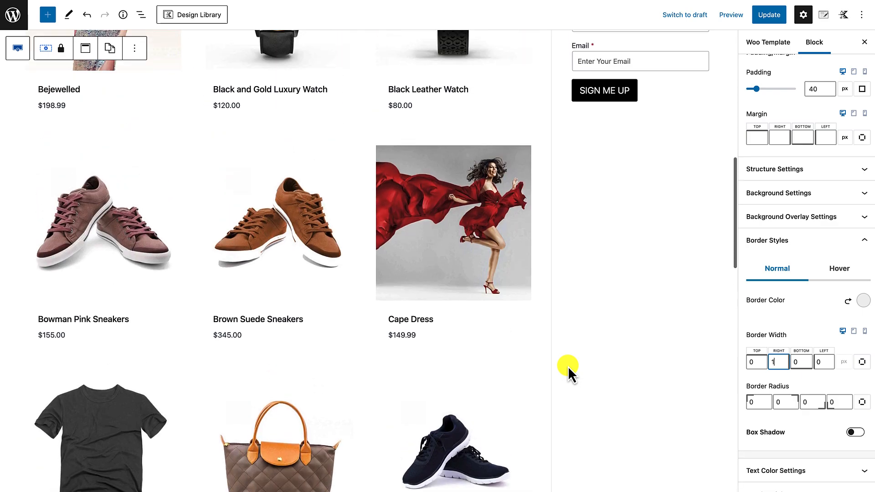
scroll(568, 365, up, 3)
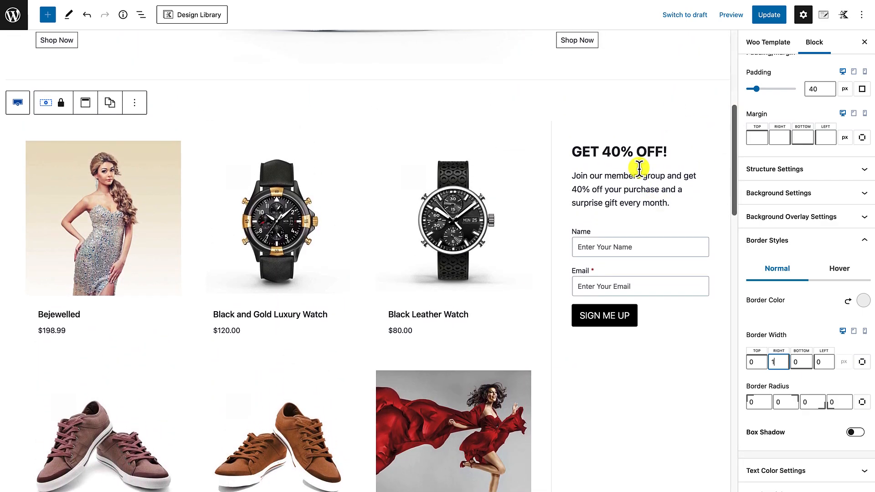
scroll(609, 315, up, 1)
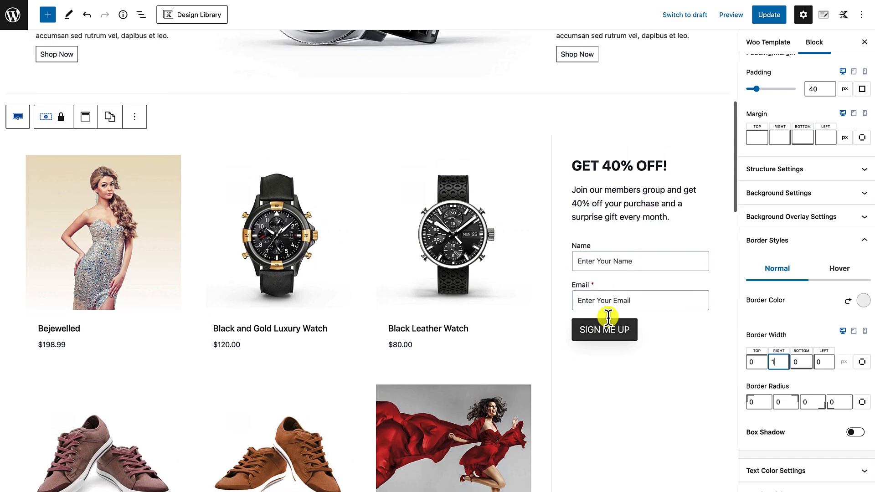
Set watches.jpg from the media library as the background image of the inner section holding the sign-up form.
click(141, 14)
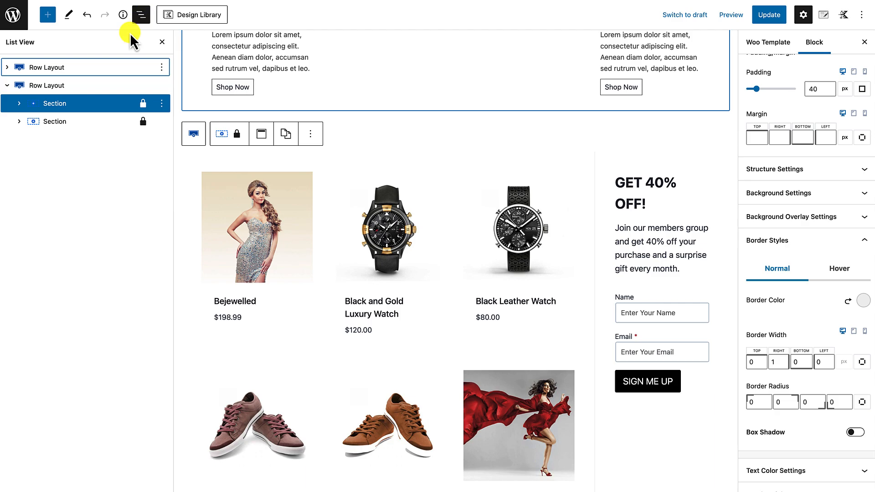
click(19, 121)
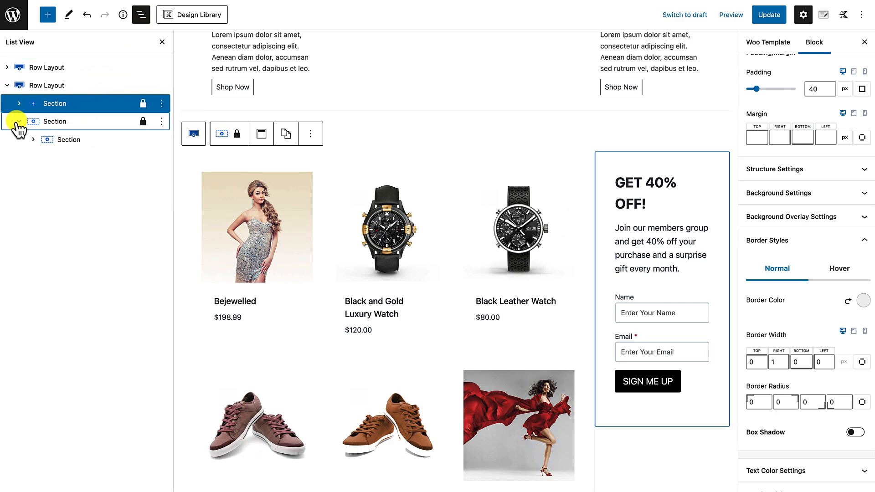
click(55, 121)
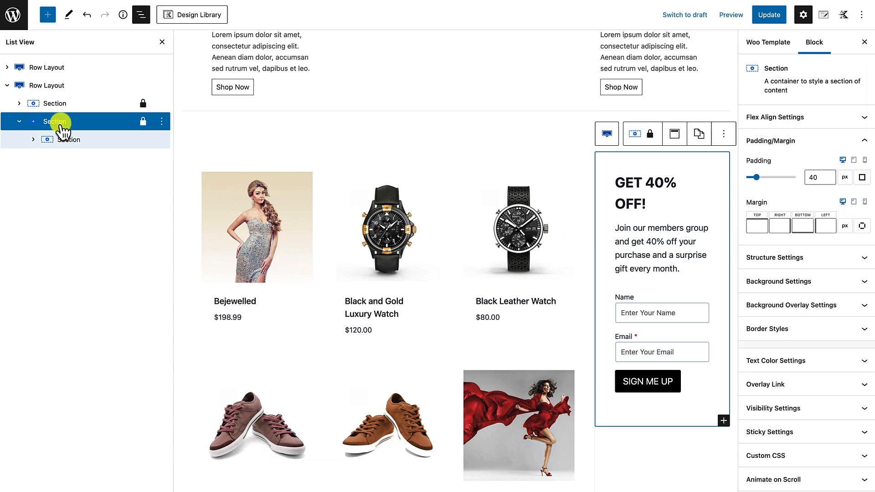
click(69, 140)
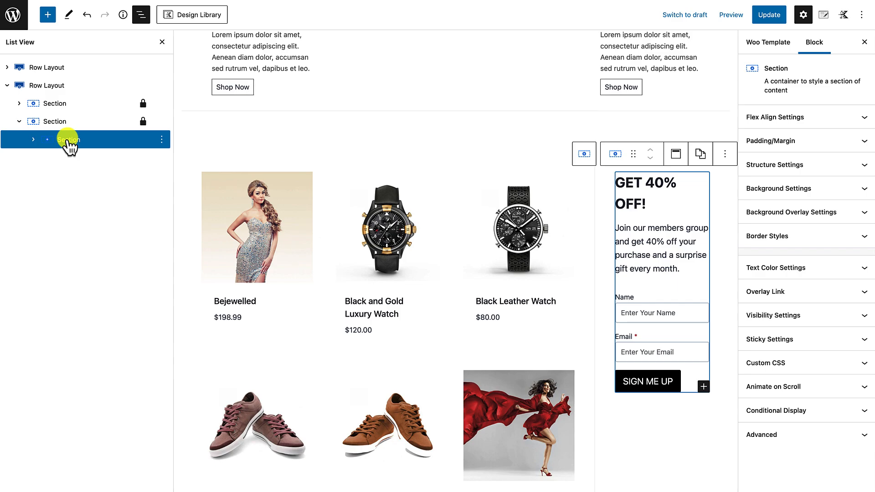
click(809, 189)
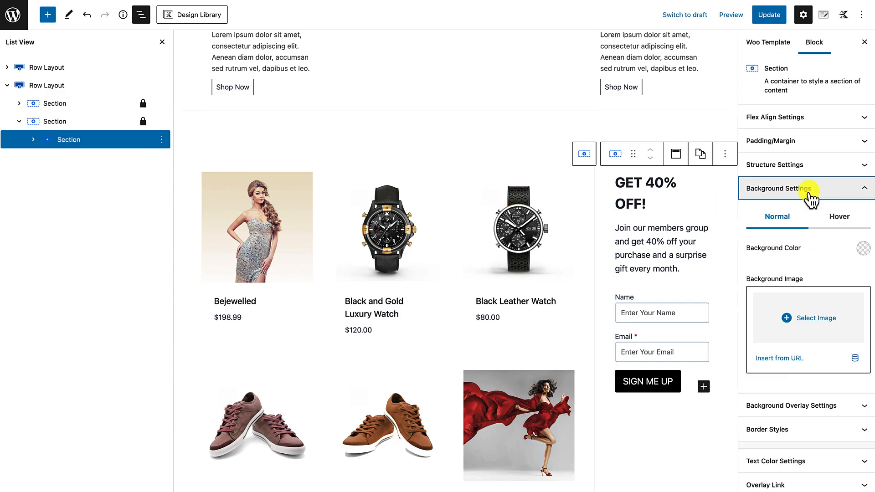
click(768, 318)
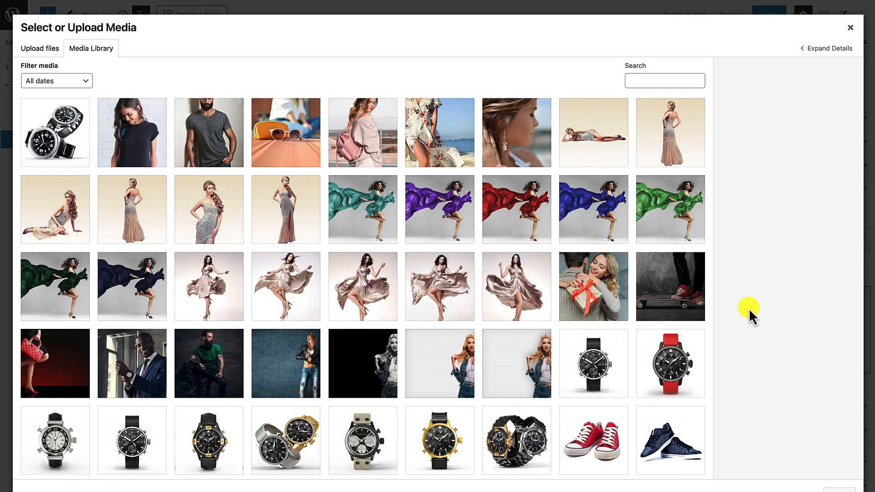
scroll(516, 300, down, 3)
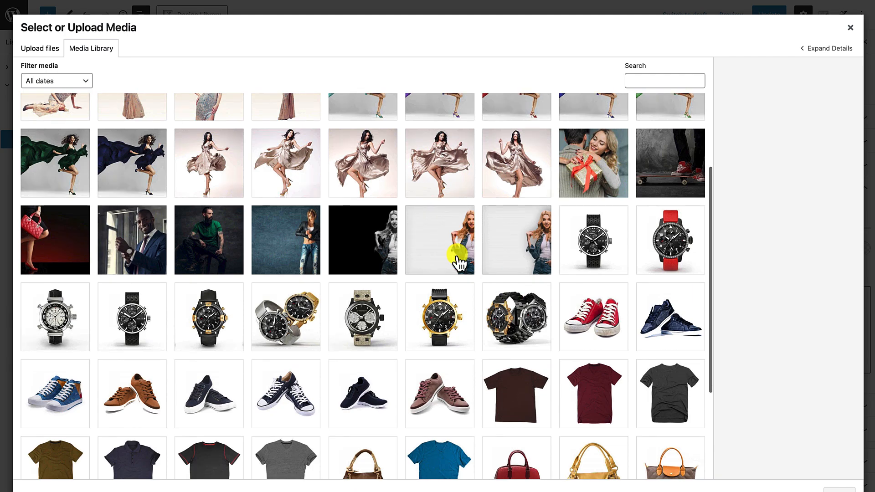
click(163, 240)
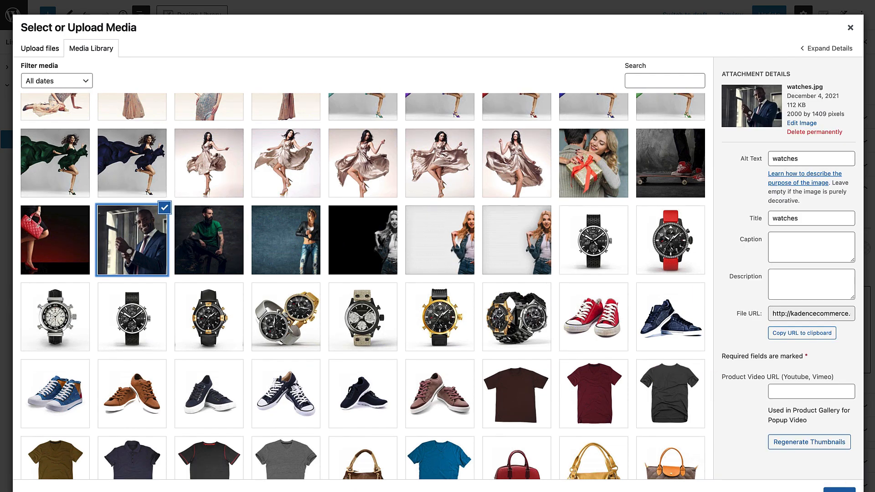
click(837, 490)
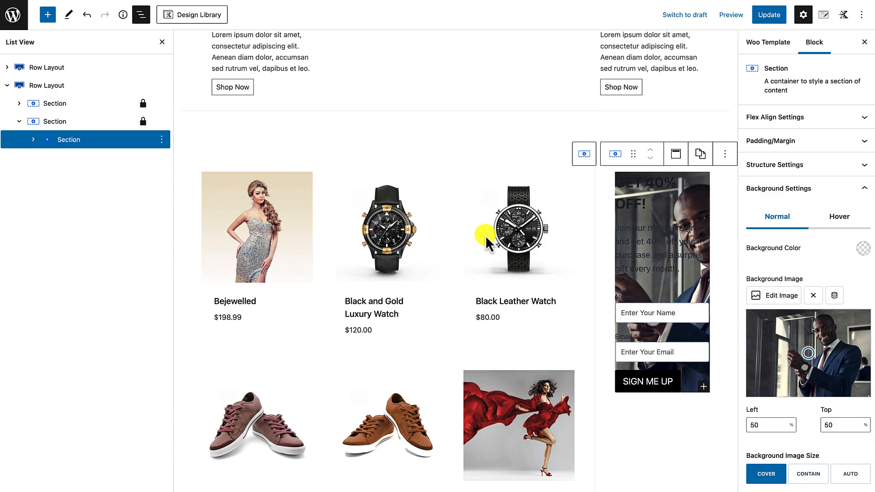
scroll(775, 255, down, 2)
scroll(791, 135, up, 2)
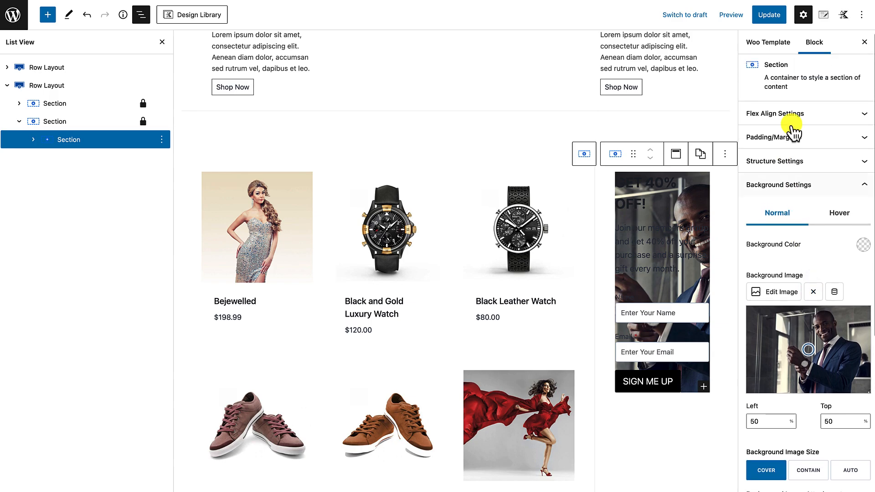
Close the block list and set the padding of the sign-up form's inner section to 20 px on all sides.
click(162, 42)
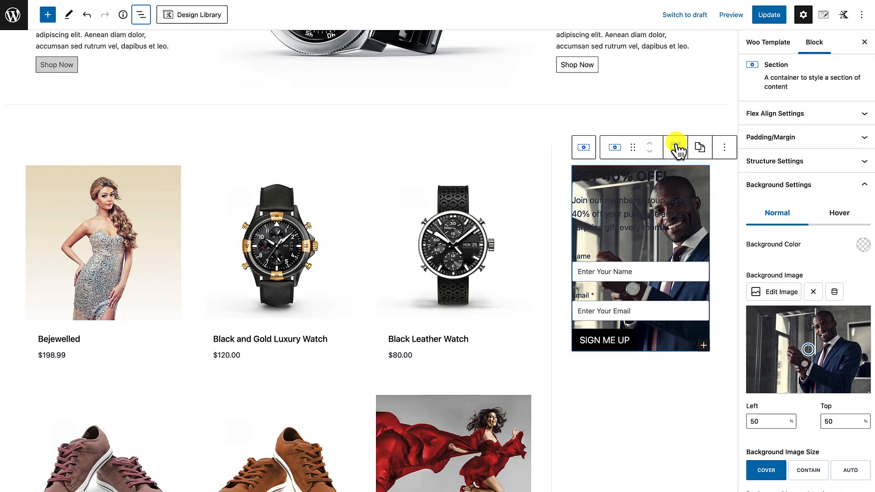
click(835, 141)
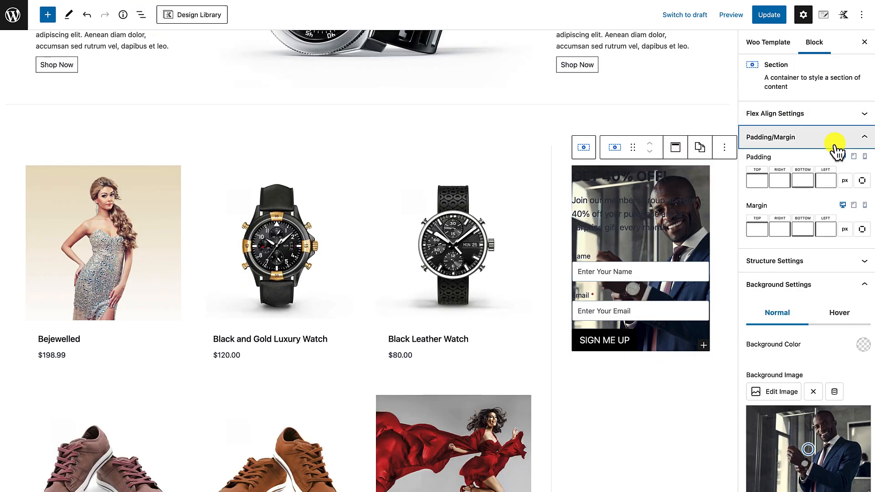
click(765, 181)
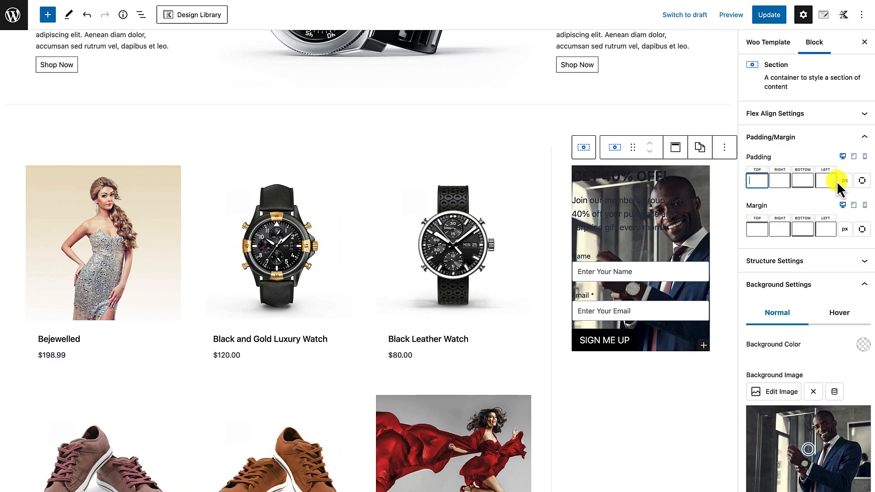
click(862, 181)
click(814, 175)
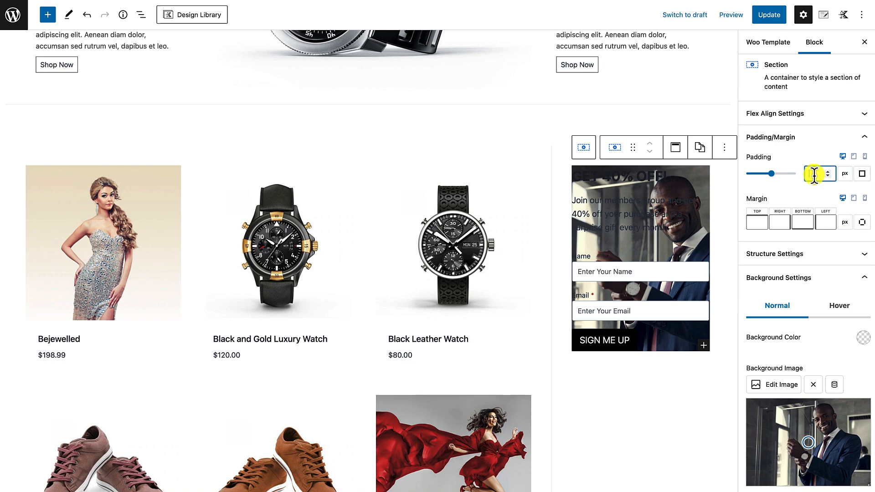
text(20)
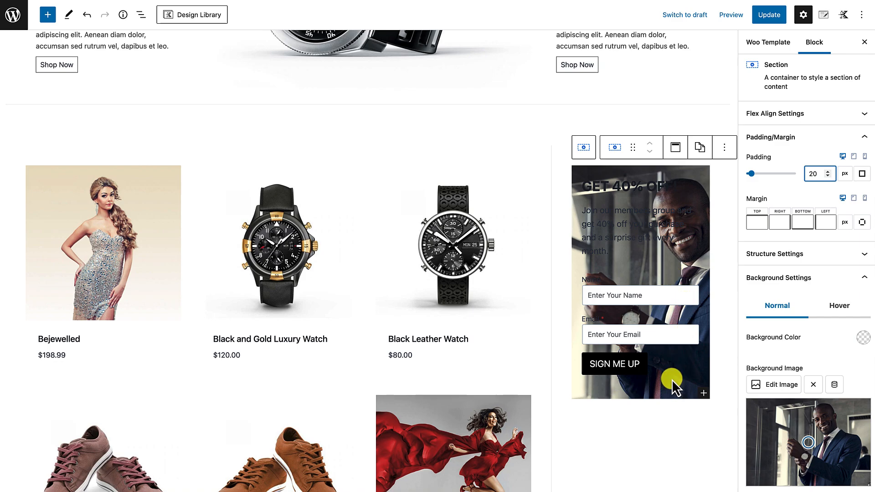
Color the "GET 40% OFF!" heading white (FFFFFF).
click(615, 189)
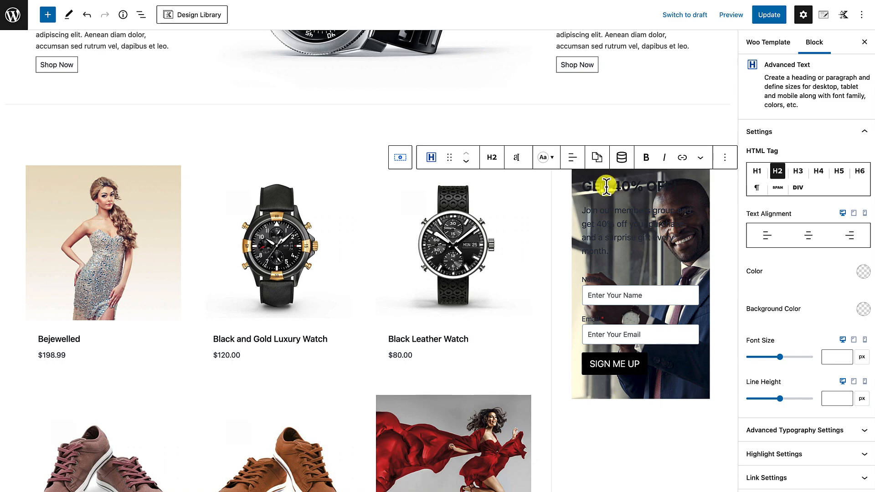
click(548, 158)
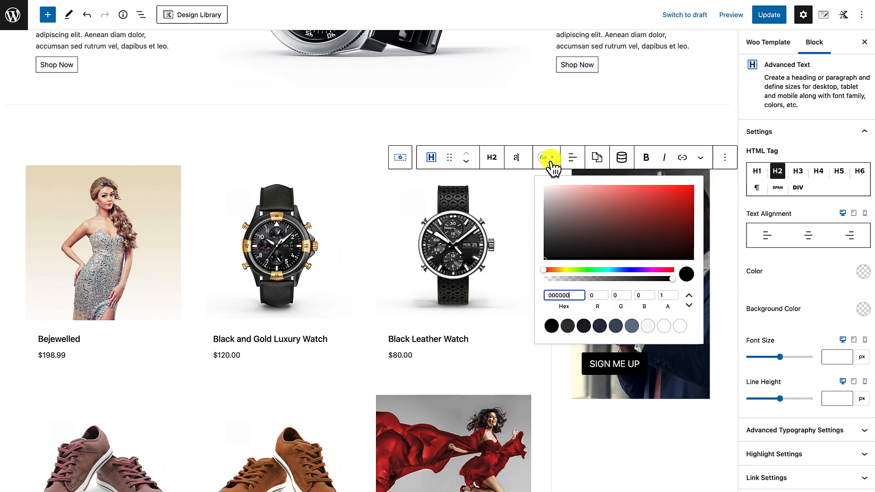
click(681, 327)
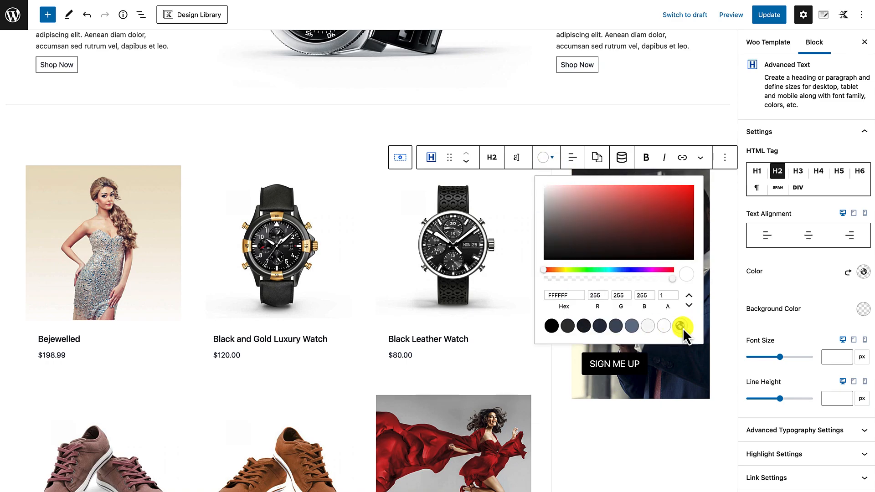
click(714, 231)
Convert the paragraph under the "GET 40% OFF!" heading to Advanced Text with the paragraph tag and color it white (FFFFFF).
click(615, 204)
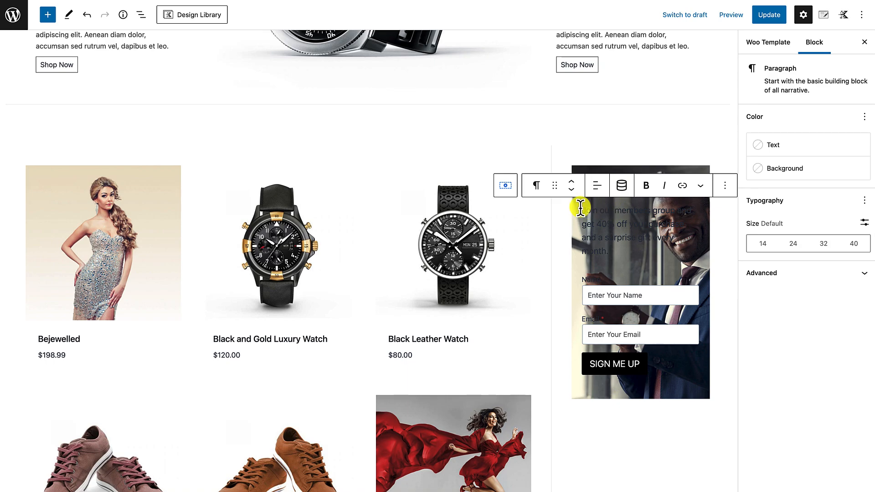
click(538, 187)
click(556, 235)
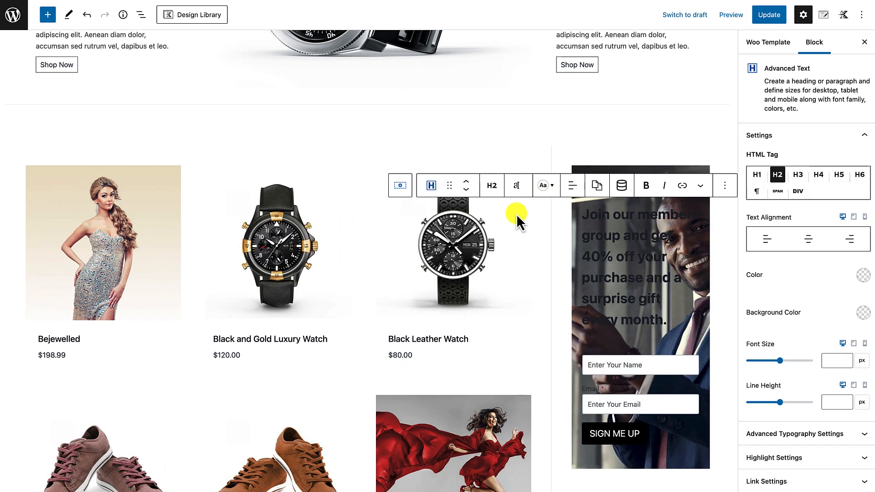
click(493, 187)
click(511, 346)
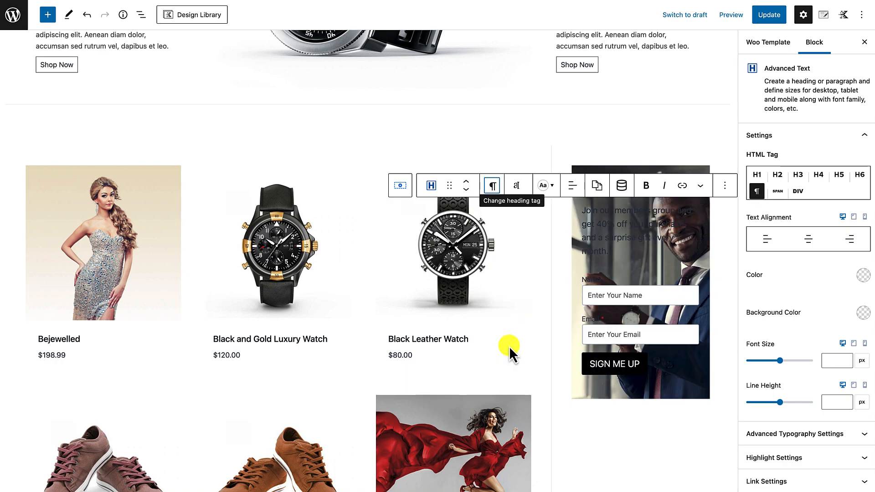
click(543, 186)
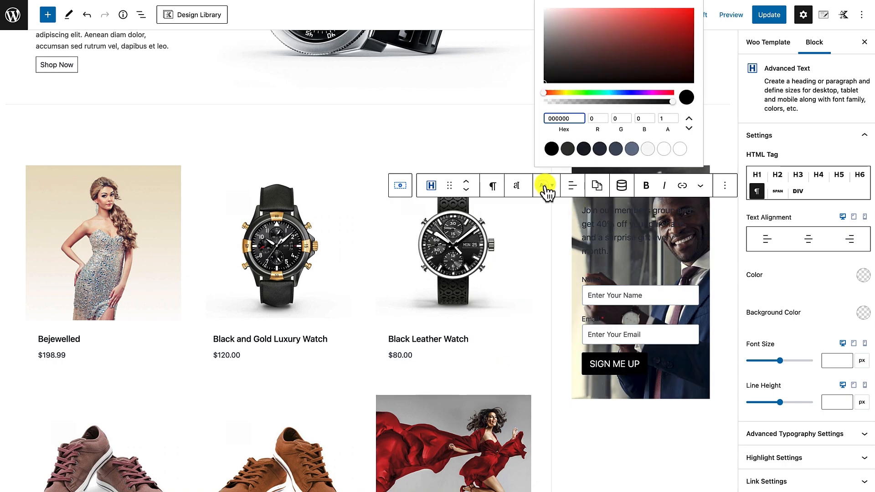
click(680, 149)
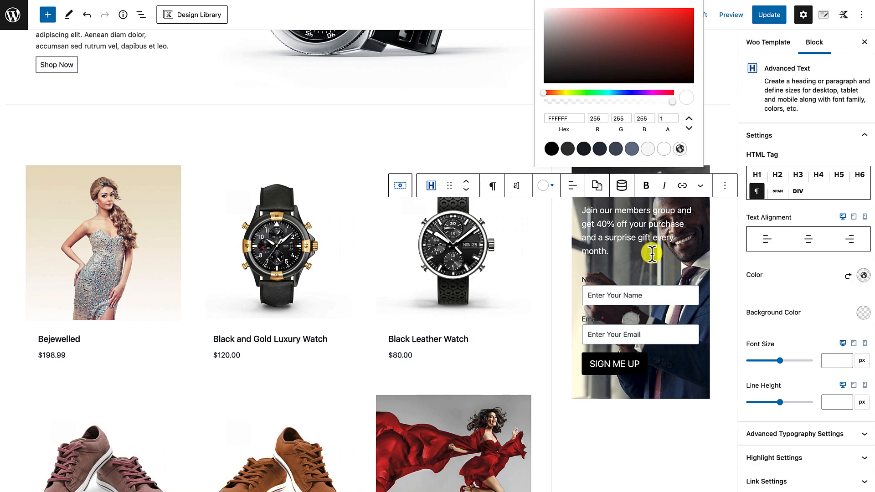
Set the label color of the sign-up form's fields to white (FFFFFF).
click(651, 282)
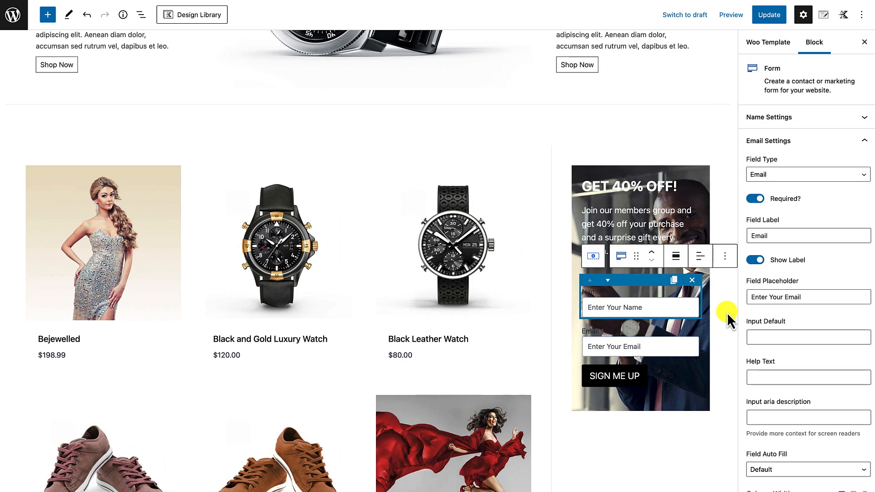
scroll(789, 357, down, 10)
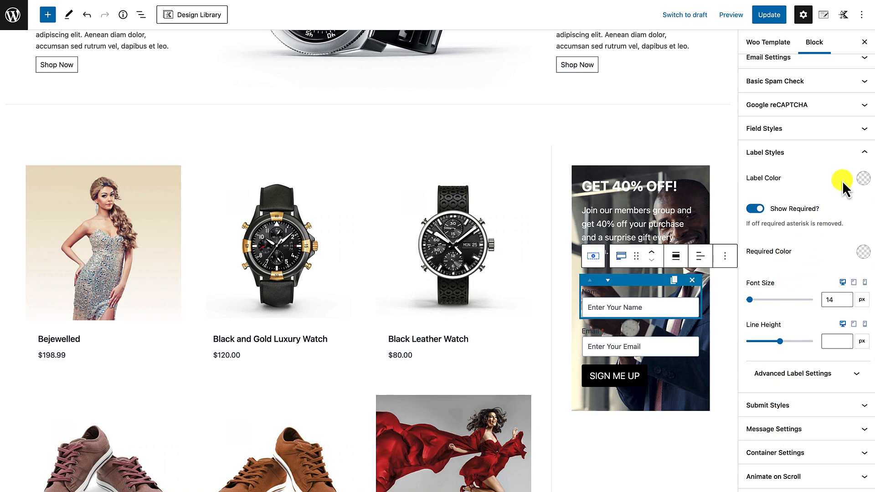
click(861, 179)
click(841, 151)
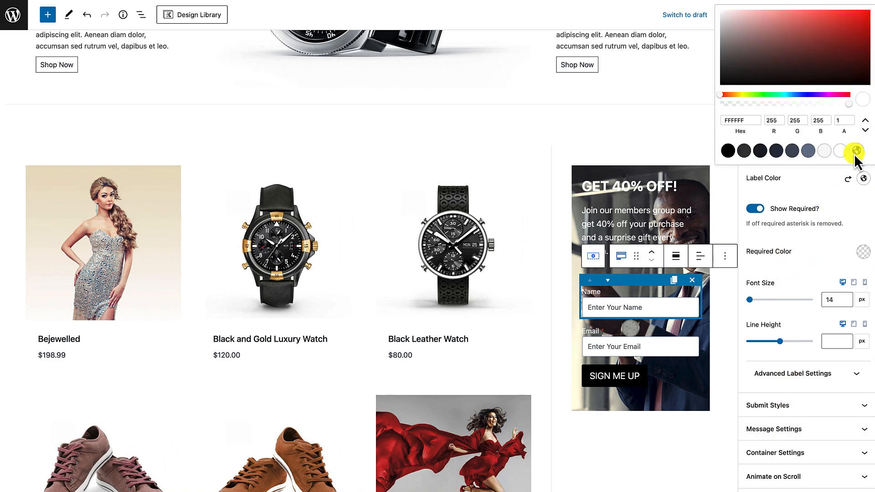
Give the form's inner section a background overlay in color 1A202C with an opacity of 0.56.
click(704, 409)
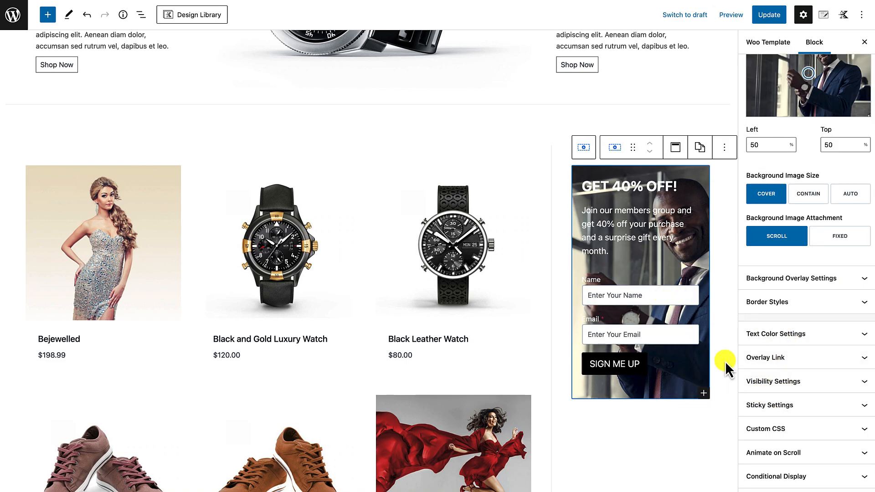
click(791, 279)
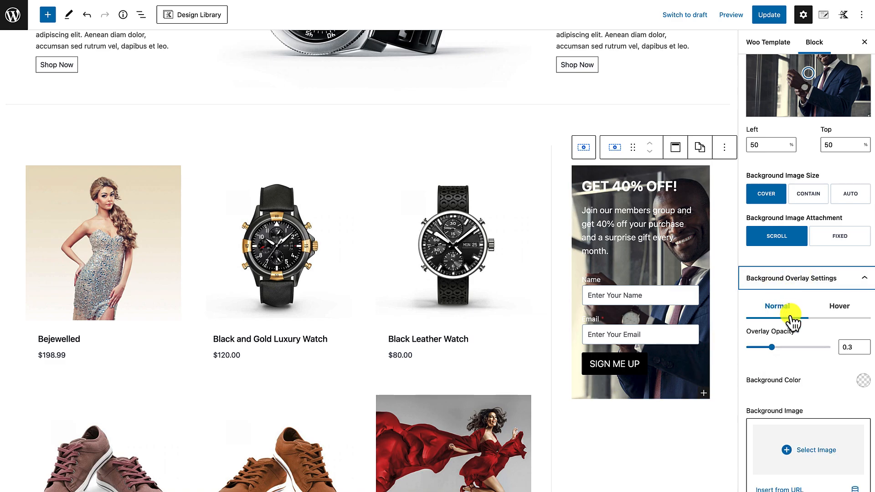
click(863, 382)
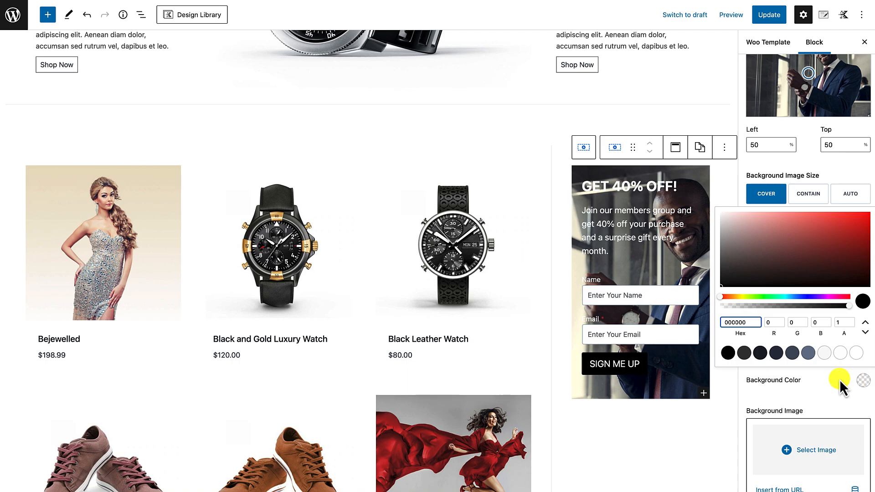
click(760, 353)
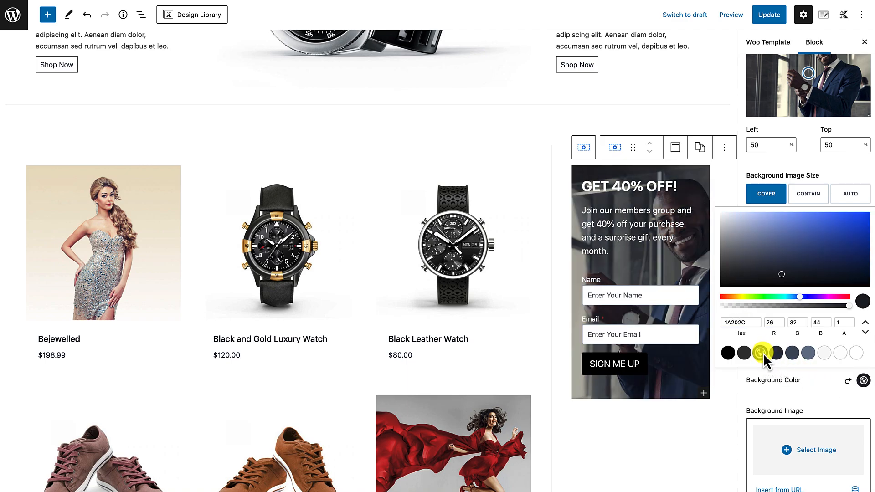
click(791, 383)
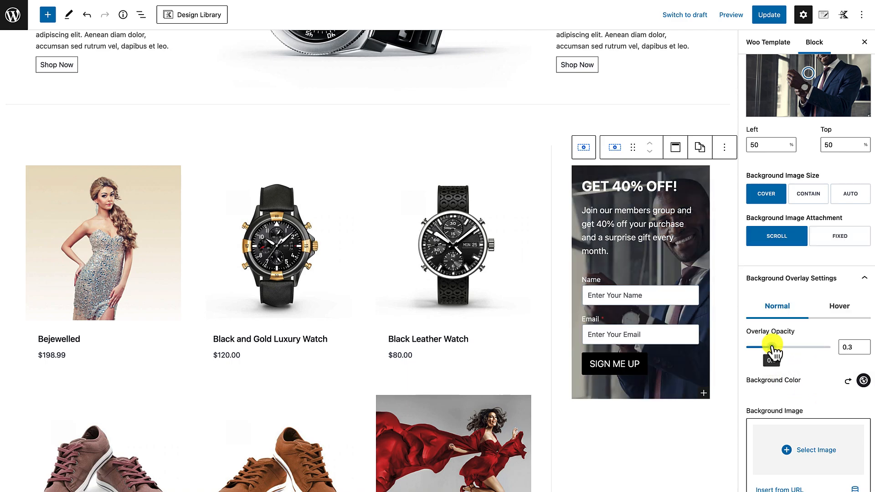
drag(773, 351, 794, 352)
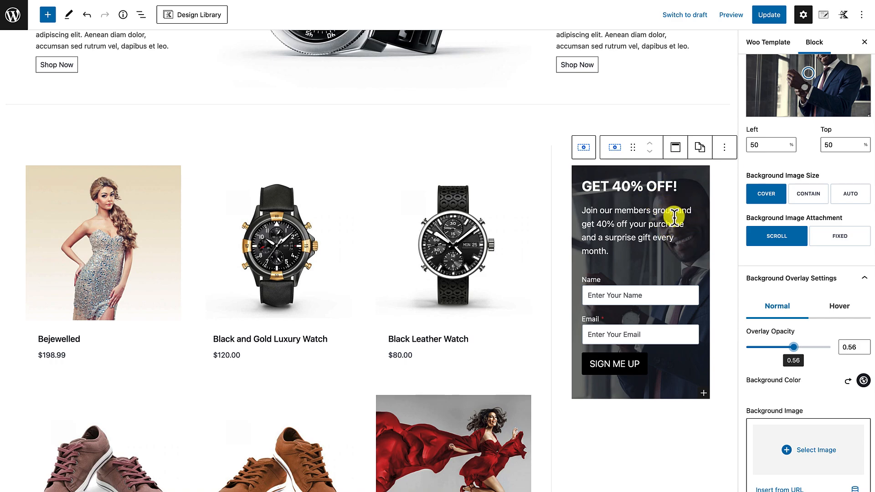
Insert a Spacer/Divider block above the "GET 40% OFF!" heading.
click(618, 187)
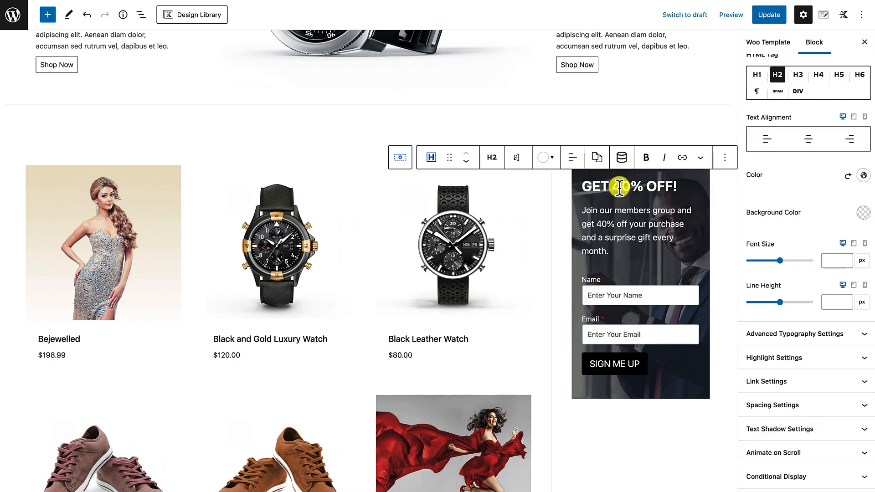
click(726, 158)
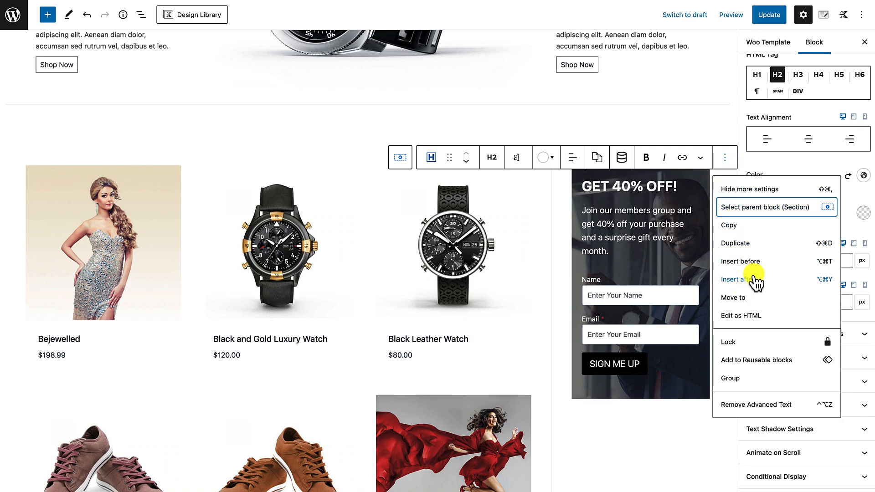
click(739, 262)
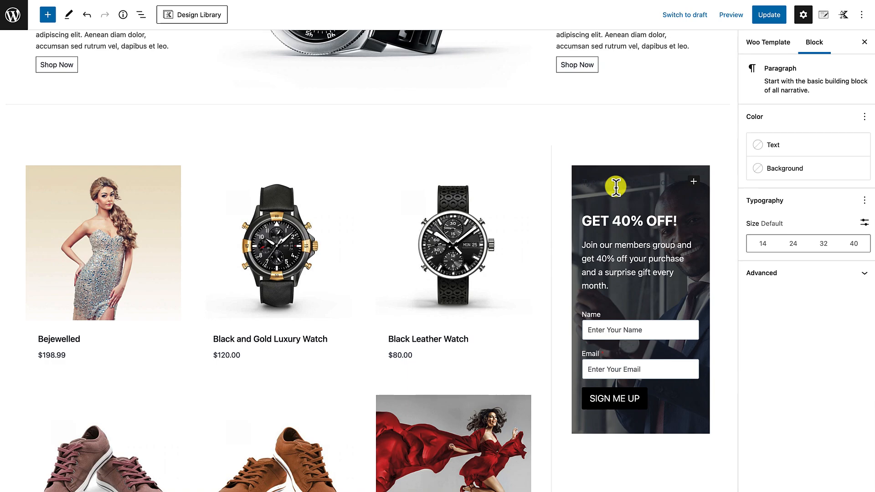
text(/spacer)
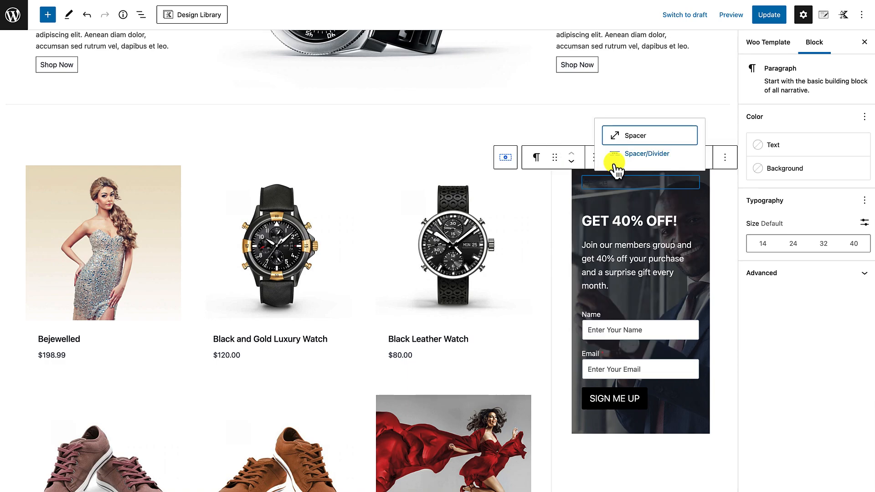
click(640, 157)
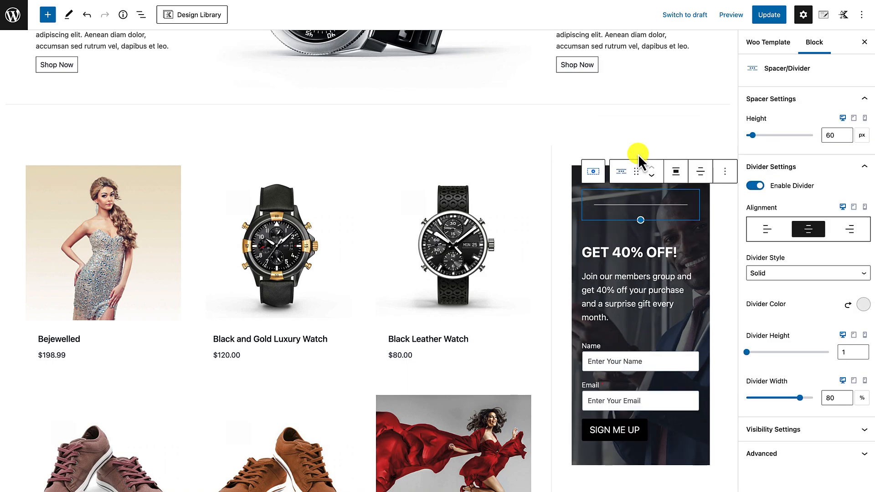
Set the height of the spacer above the heading to 250 px and disable its divider line.
drag(641, 220, 642, 297)
scroll(614, 348, down, 1)
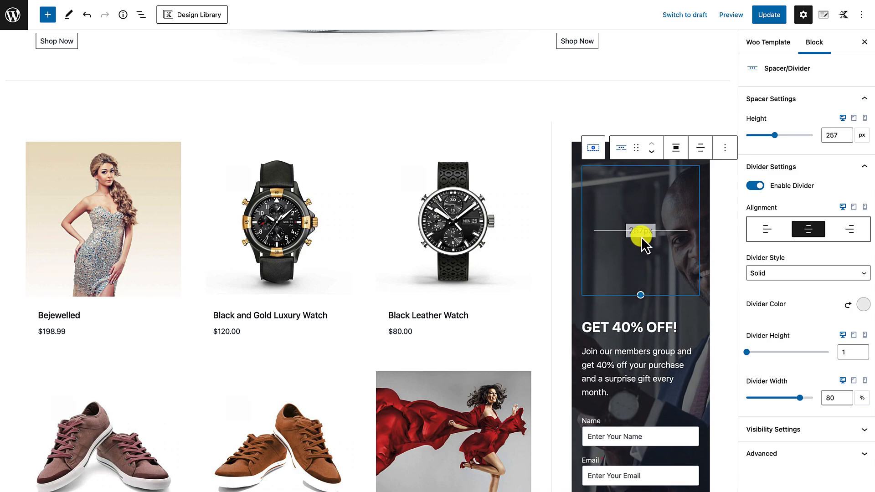
click(641, 299)
click(642, 289)
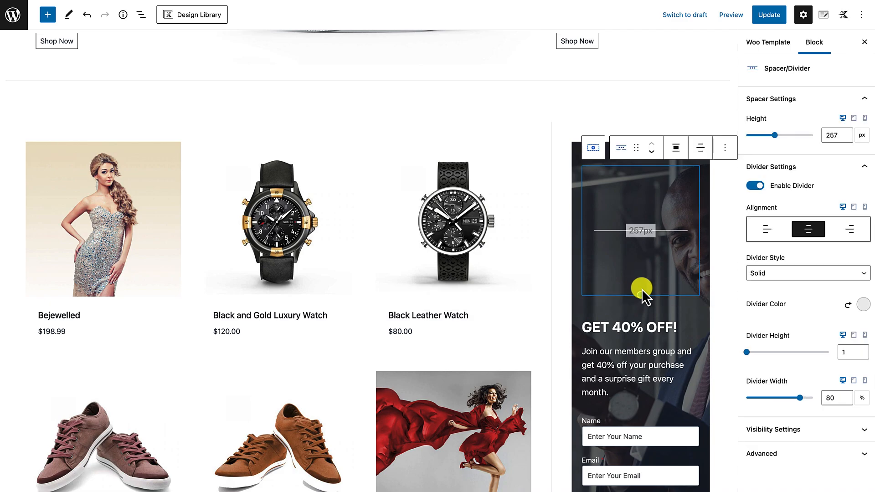
drag(641, 294, 642, 289)
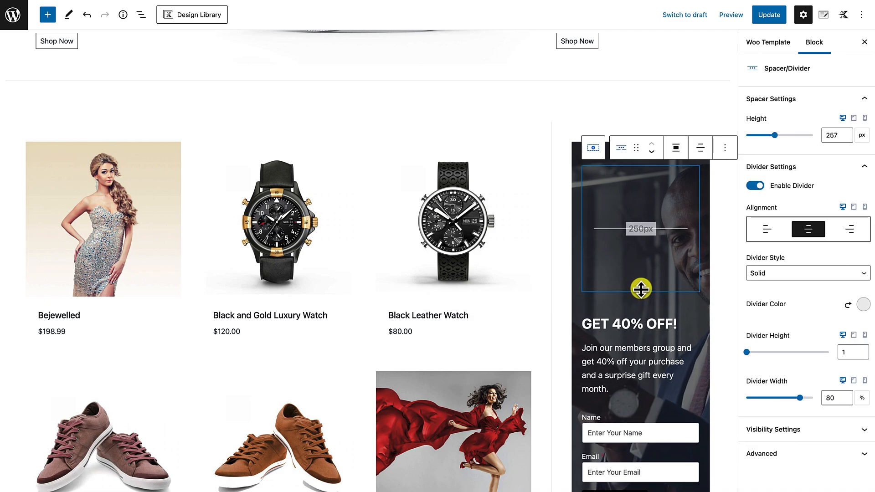
click(755, 187)
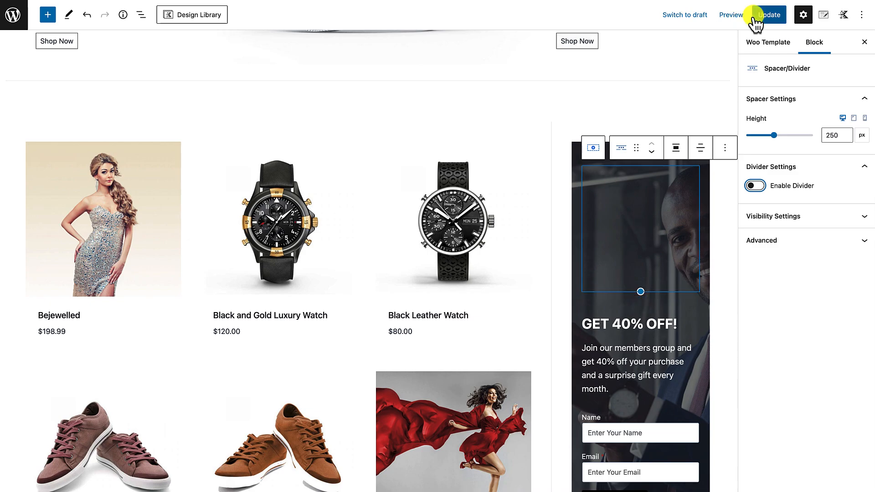
Check the sign-up column beside the product grid, update the template and close the settings sidebar.
scroll(518, 251, down, 5)
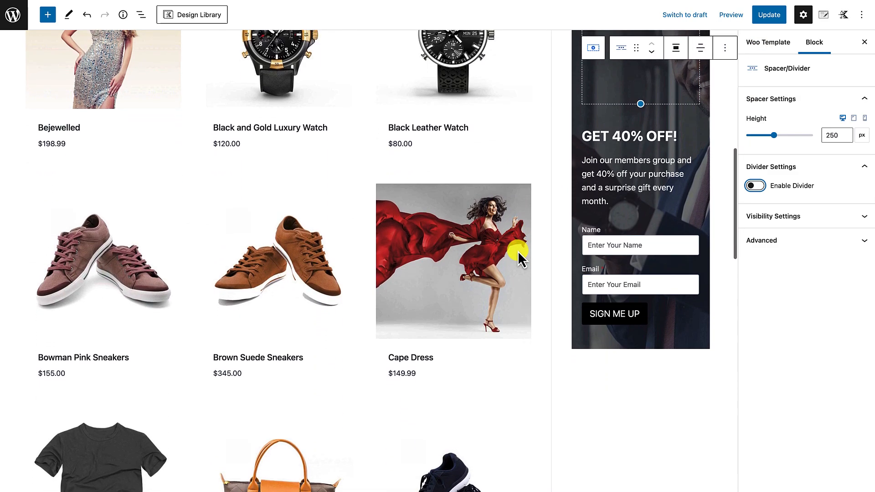
scroll(518, 251, up, 5)
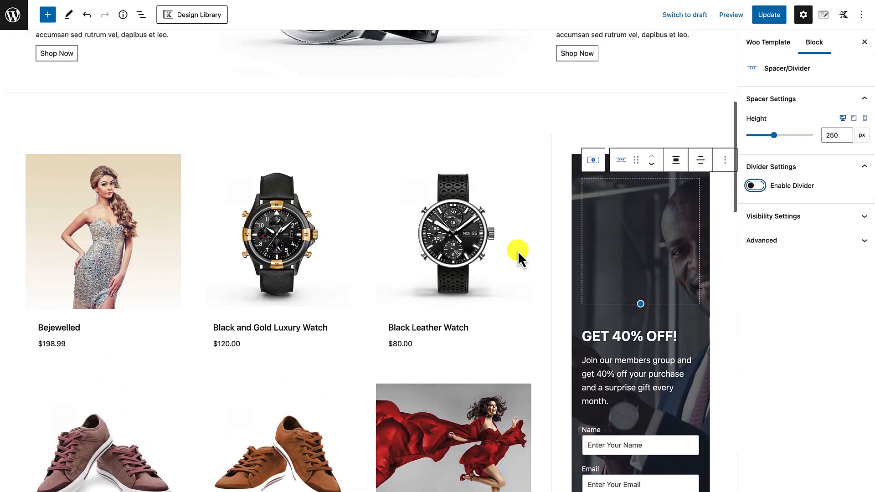
click(771, 15)
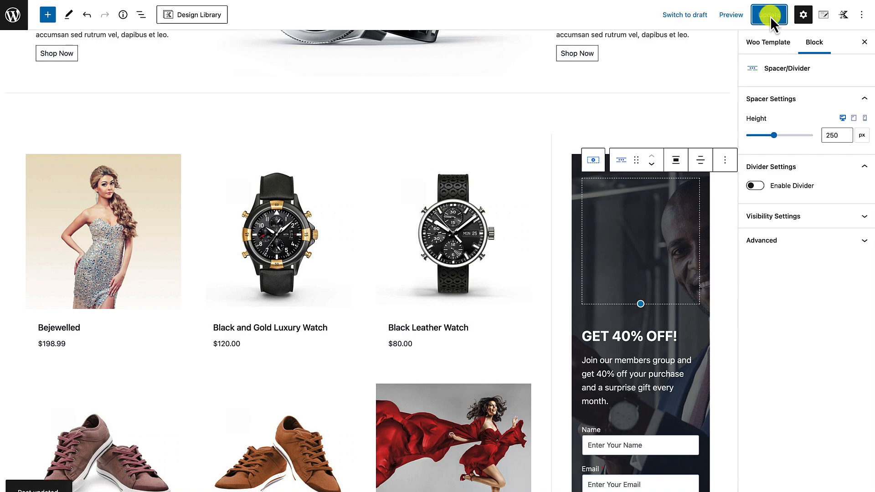
click(864, 42)
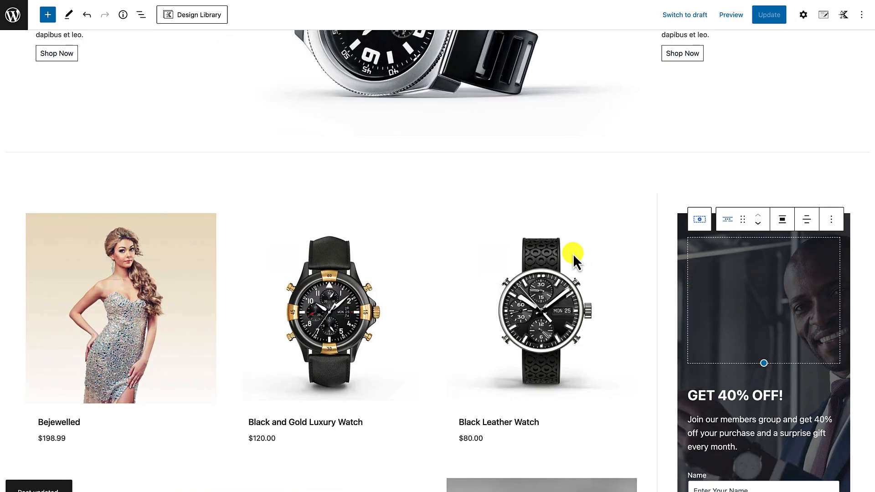
Review the archive template's layout from the watch header down through the product grid and the sign-up column beside it.
scroll(573, 254, down, 2)
scroll(725, 321, down, 8)
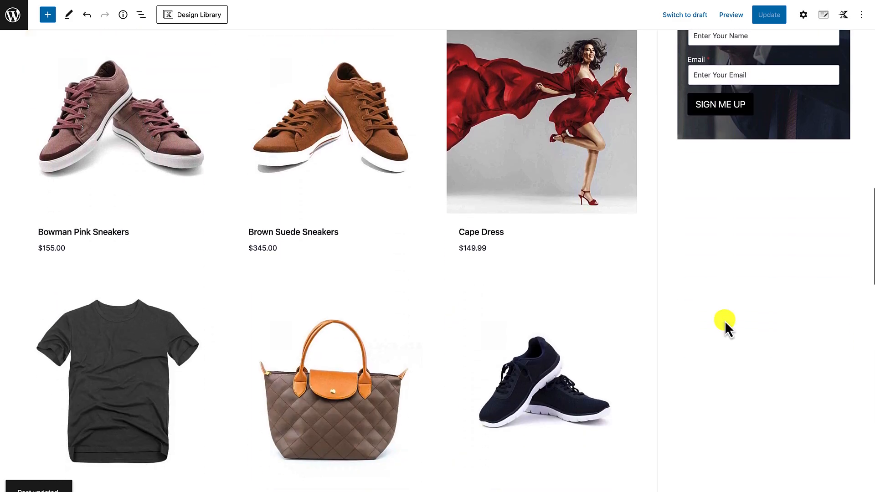
scroll(725, 321, down, 8)
scroll(725, 321, up, 18)
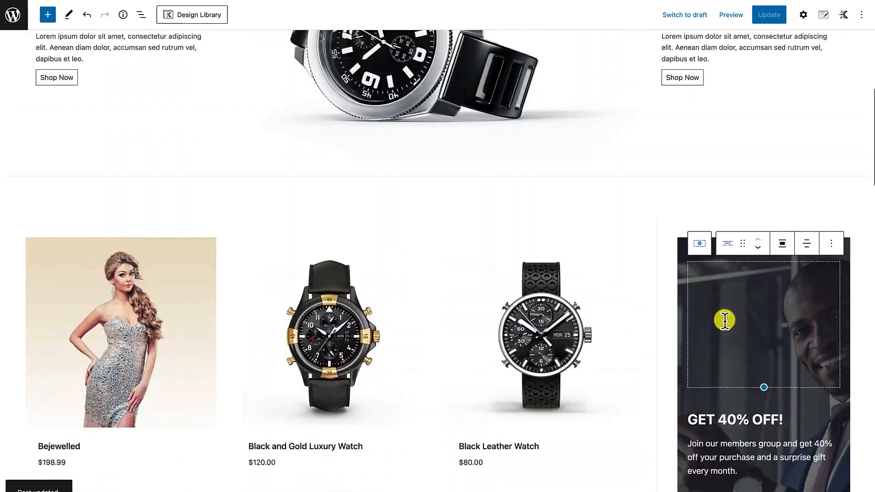
scroll(725, 321, up, 3)
scroll(725, 320, down, 4)
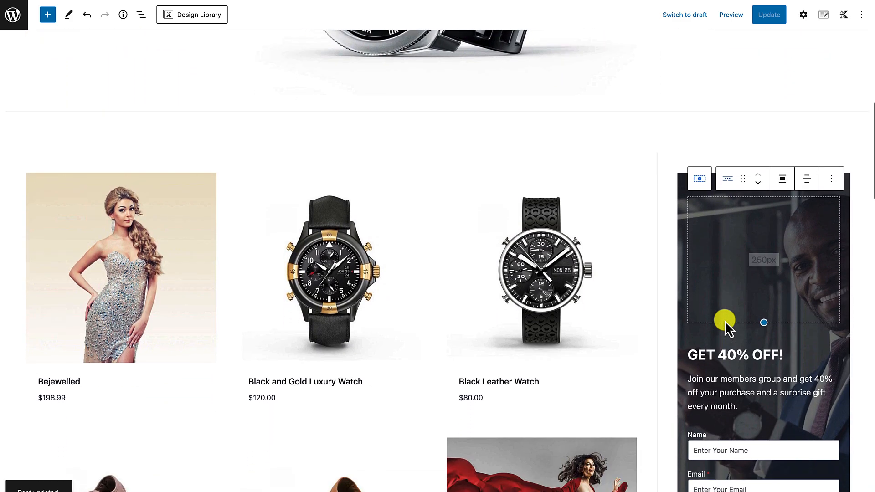
scroll(725, 321, down, 5)
scroll(725, 321, up, 4)
scroll(725, 321, up, 6)
scroll(725, 321, down, 3)
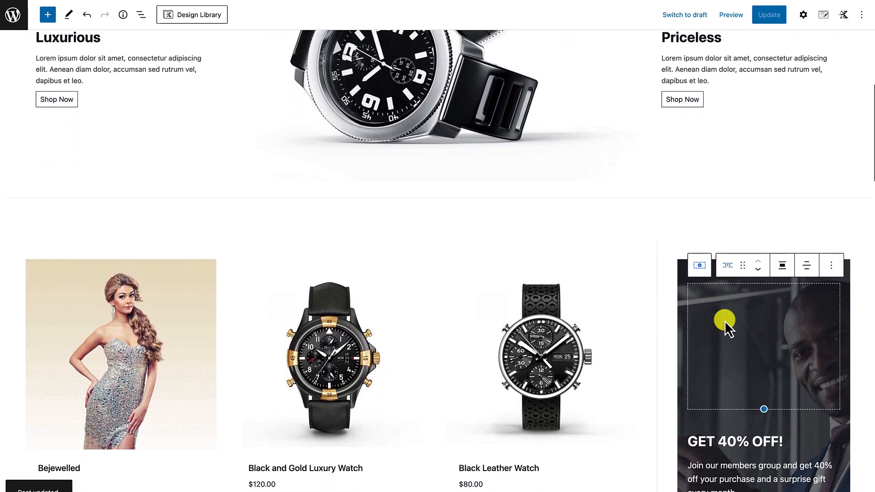
scroll(725, 321, down, 4)
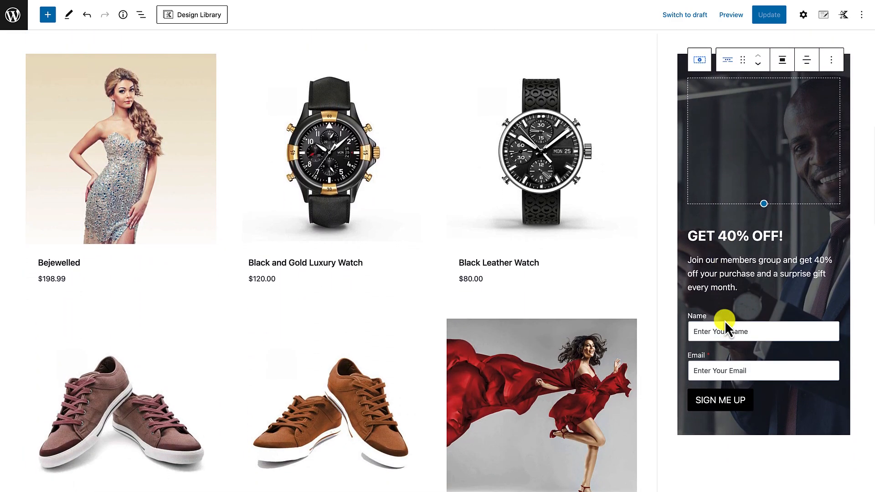
scroll(760, 219, down, 1)
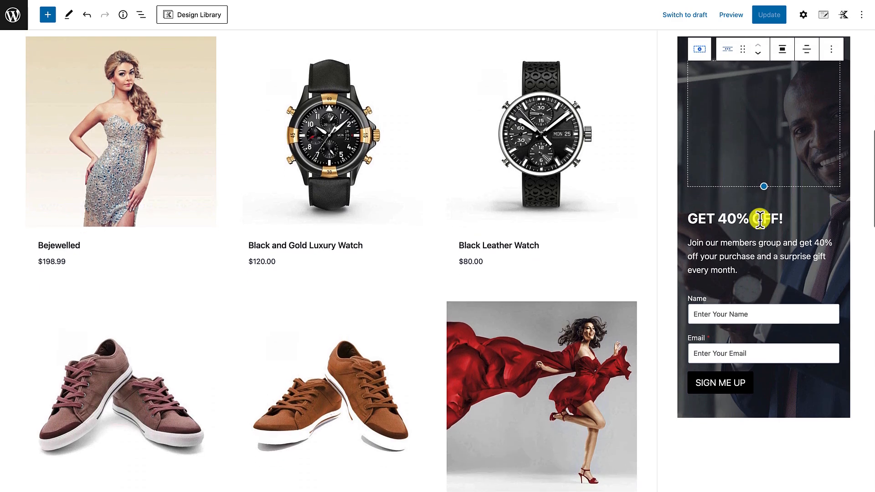
scroll(760, 220, up, 1)
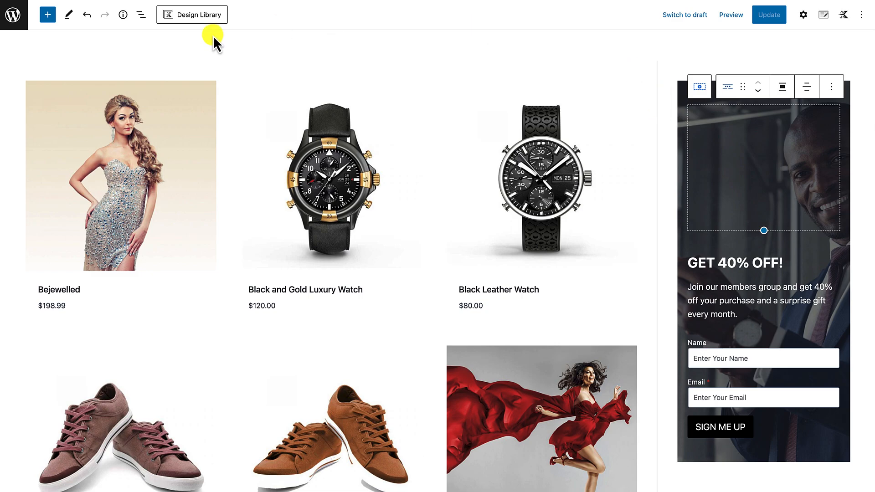
Turn on Make sticky for the sidebar section that holds the GET 40% OFF form.
click(142, 16)
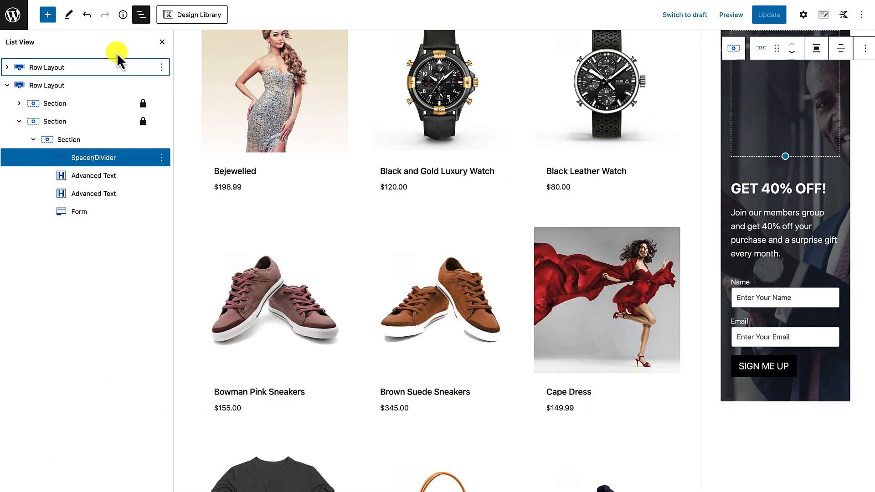
click(73, 121)
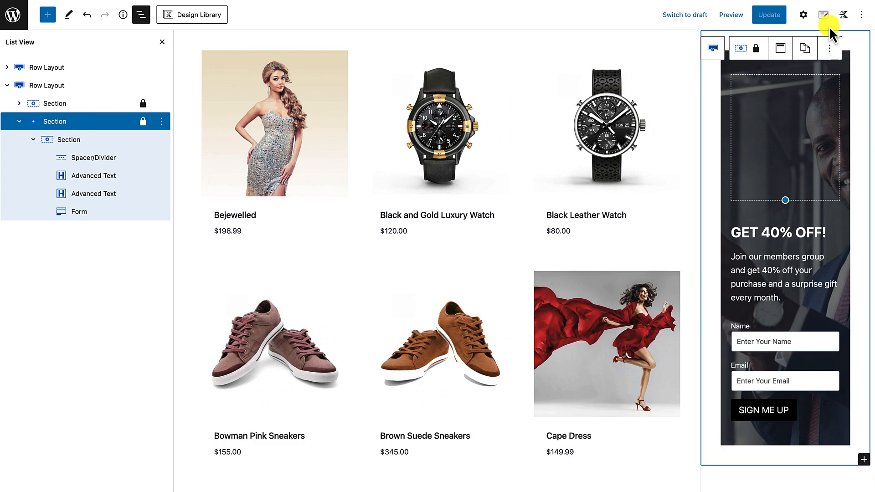
click(805, 21)
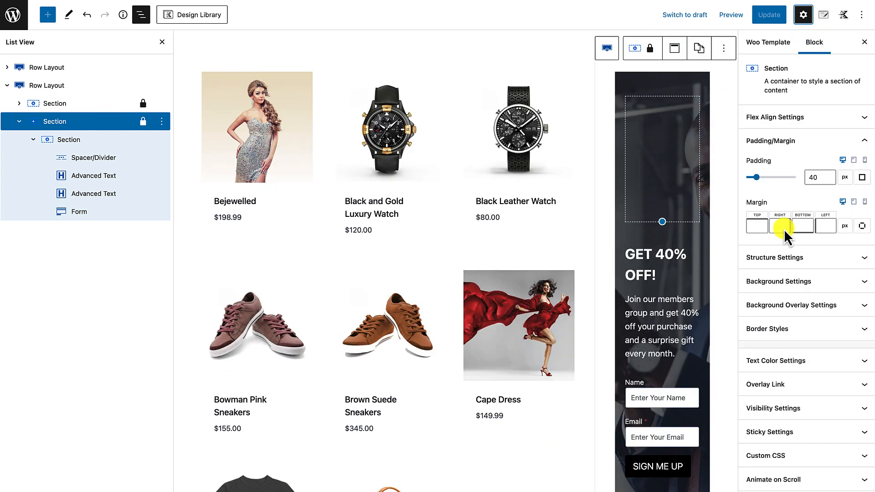
scroll(784, 301, down, 1)
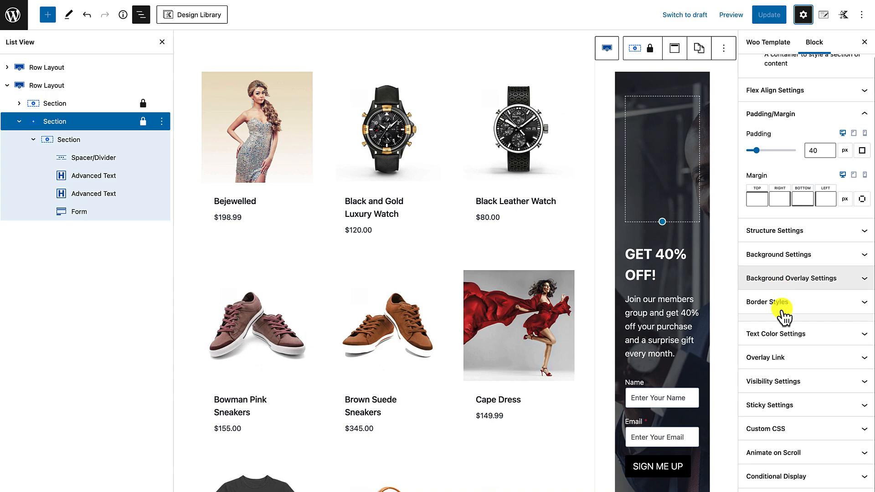
click(780, 407)
click(756, 425)
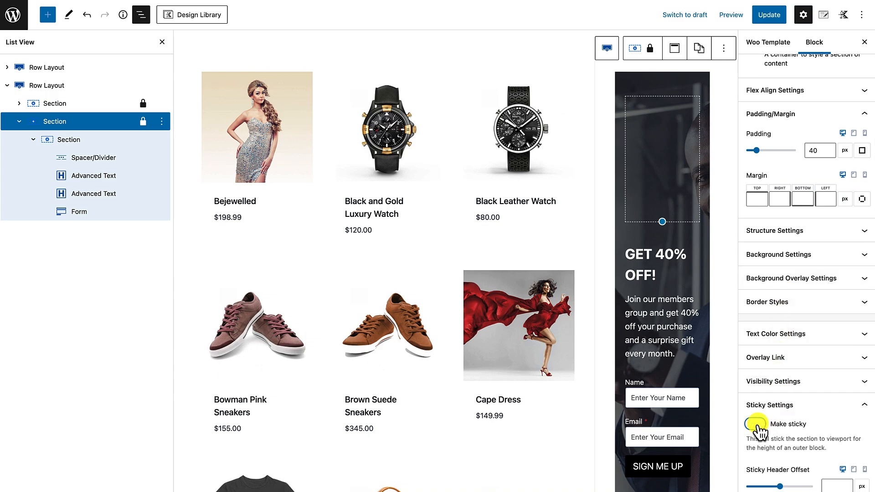
Set the section's Sticky Header Offset to 30 px and update the template.
scroll(775, 434, down, 2)
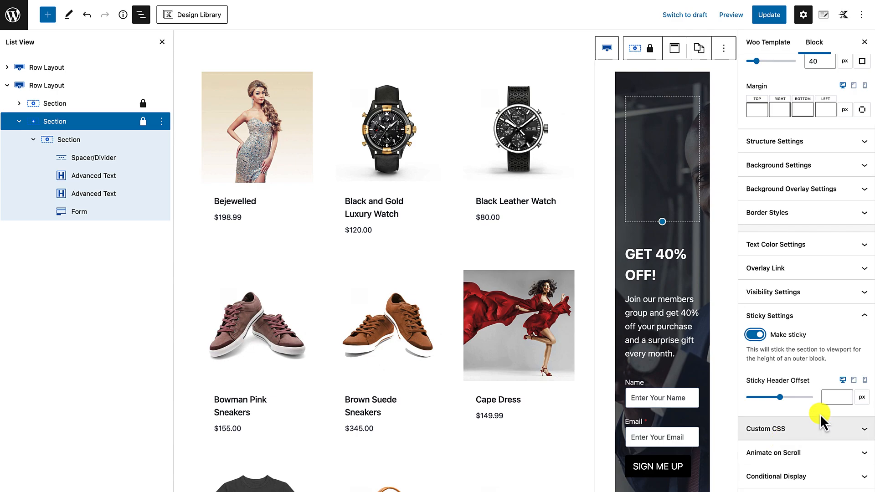
click(831, 397)
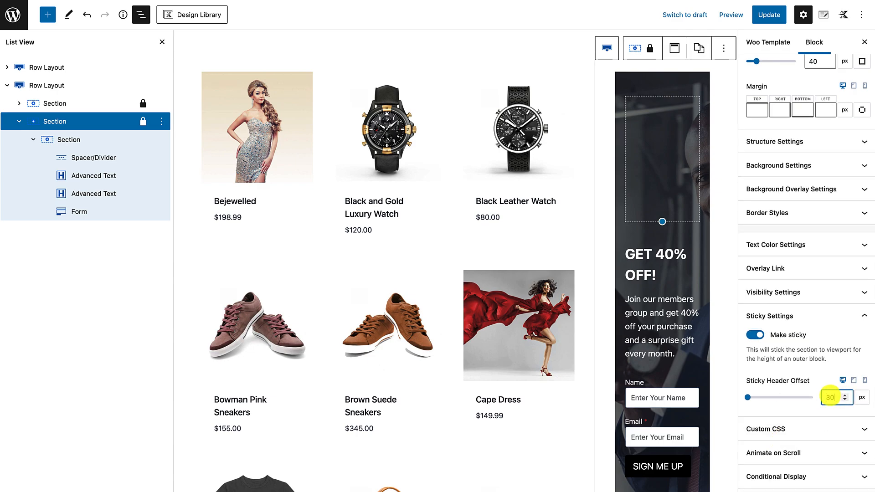
text(30)
click(771, 15)
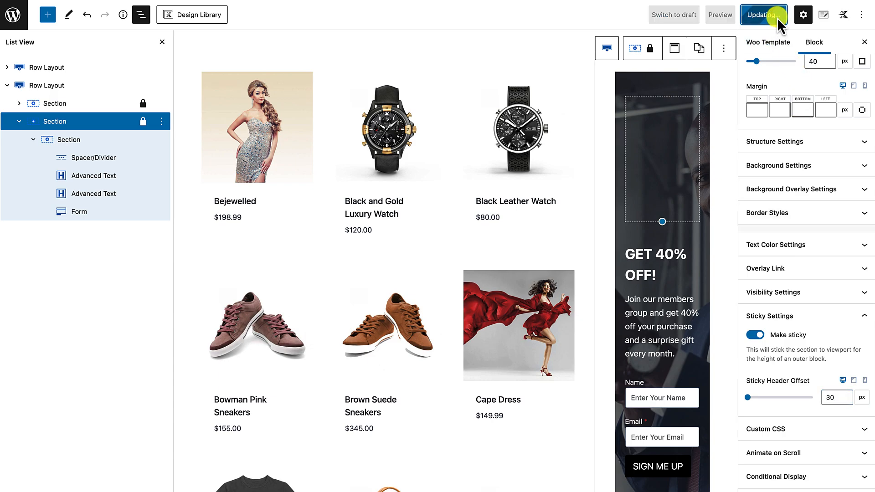
Close the side panels and check how the sidebar form behaves along the full length of the product grid.
click(163, 41)
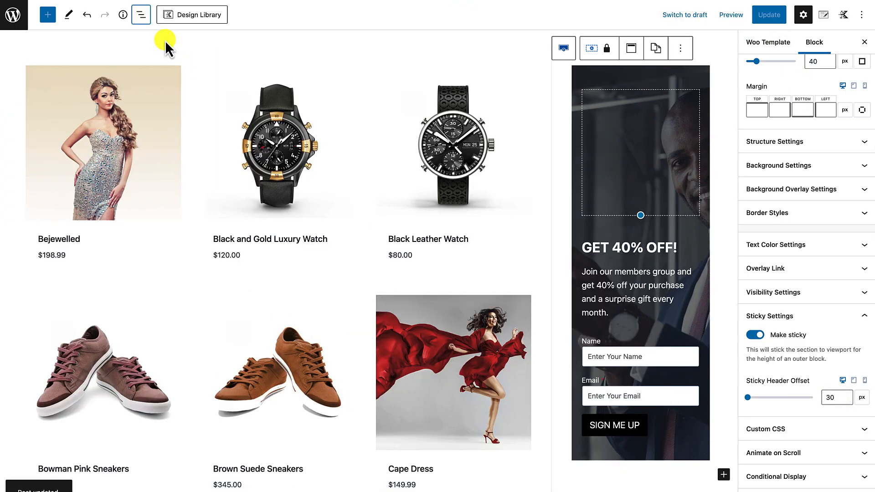
click(865, 43)
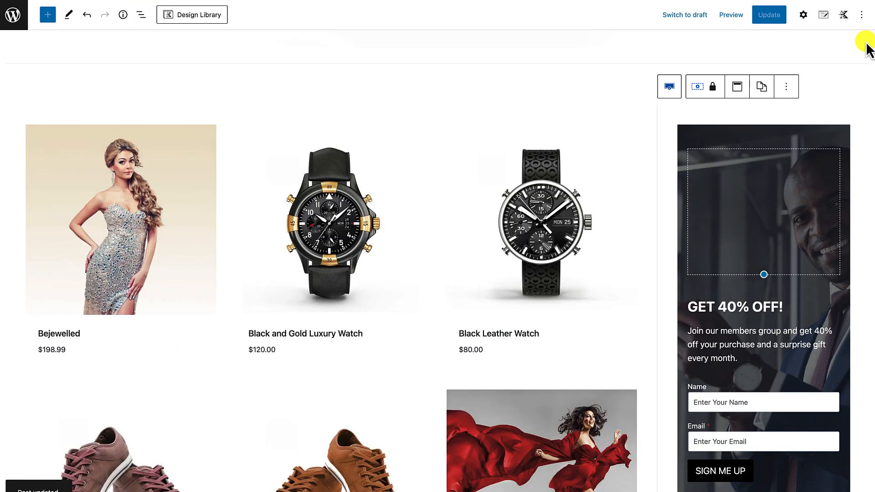
scroll(543, 366, down, 2)
scroll(543, 365, down, 6)
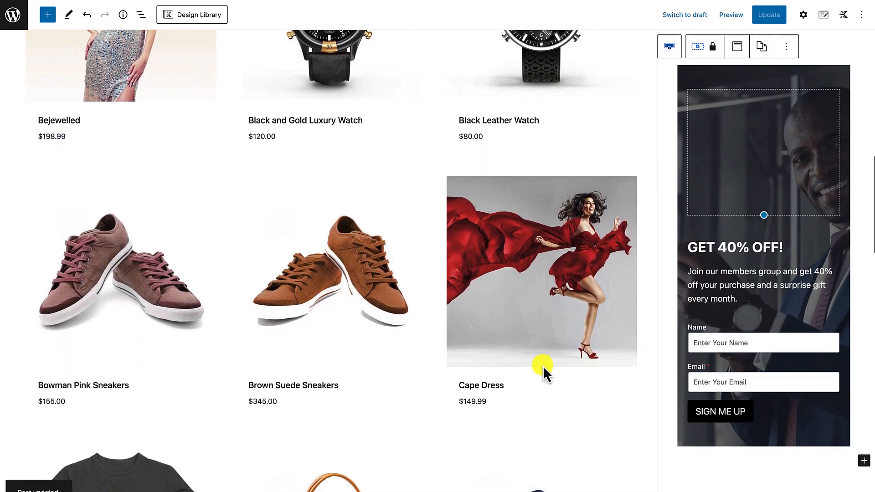
scroll(543, 366, down, 7)
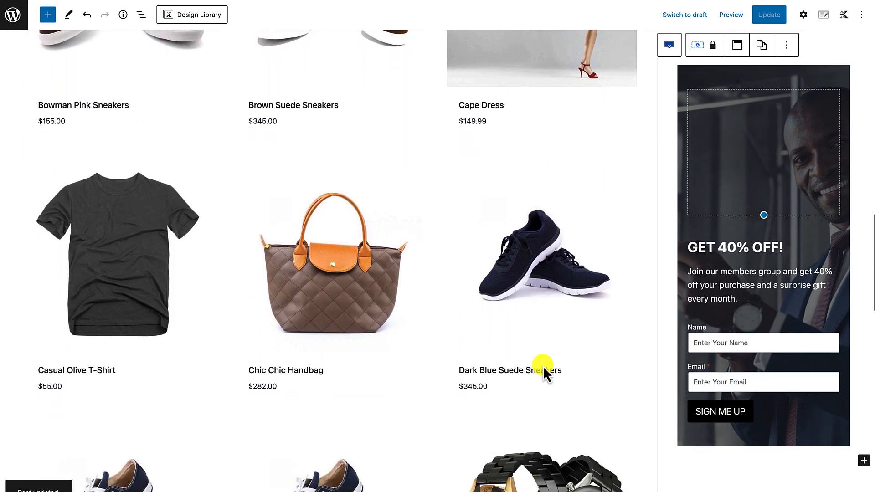
scroll(543, 365, down, 13)
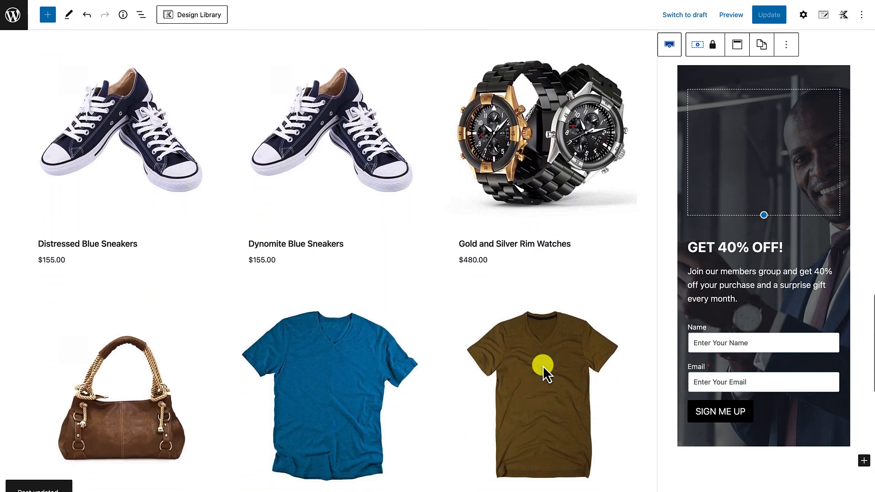
scroll(543, 365, up, 20)
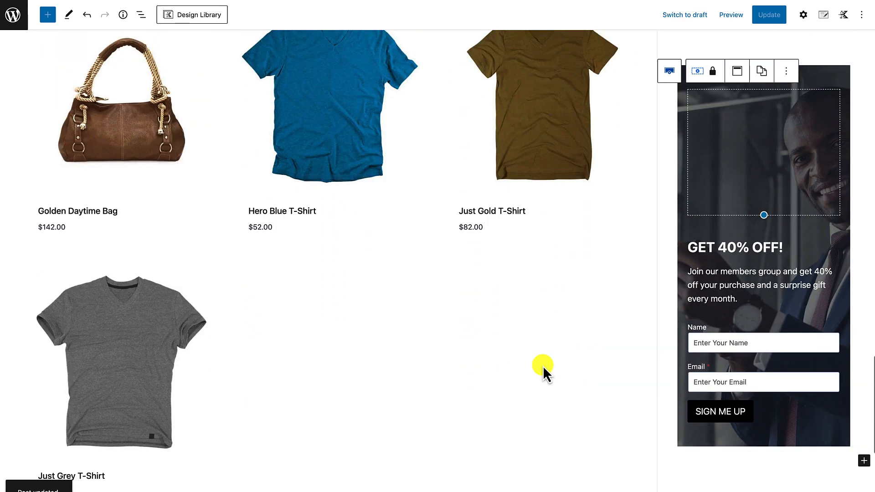
scroll(543, 366, up, 4)
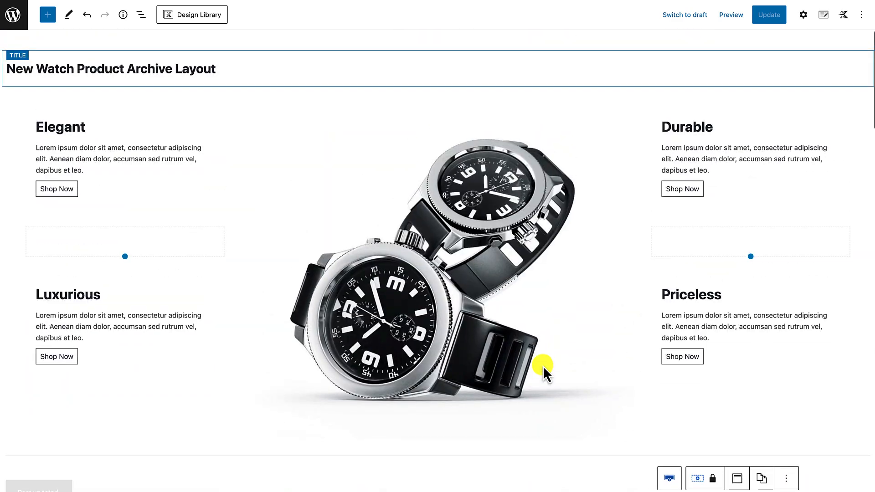
scroll(543, 366, down, 3)
scroll(543, 366, up, 1)
scroll(543, 365, up, 2)
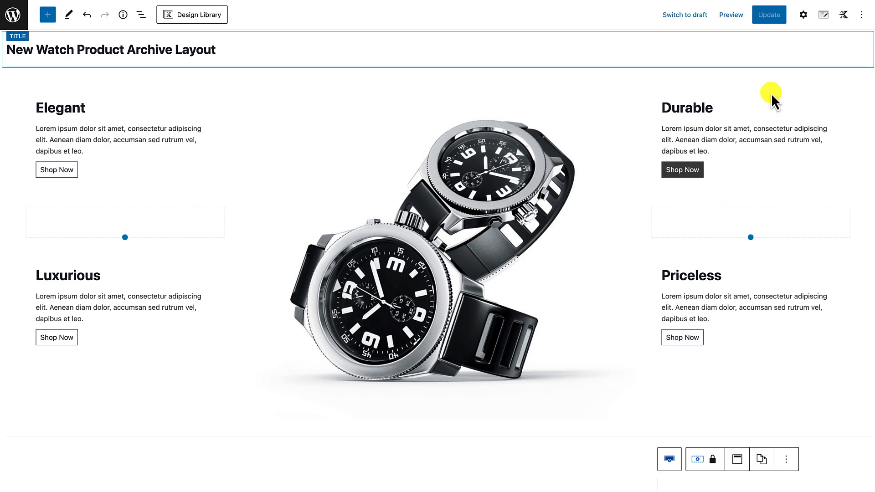
In the template's display settings, set it to show on Category Archives.
click(824, 15)
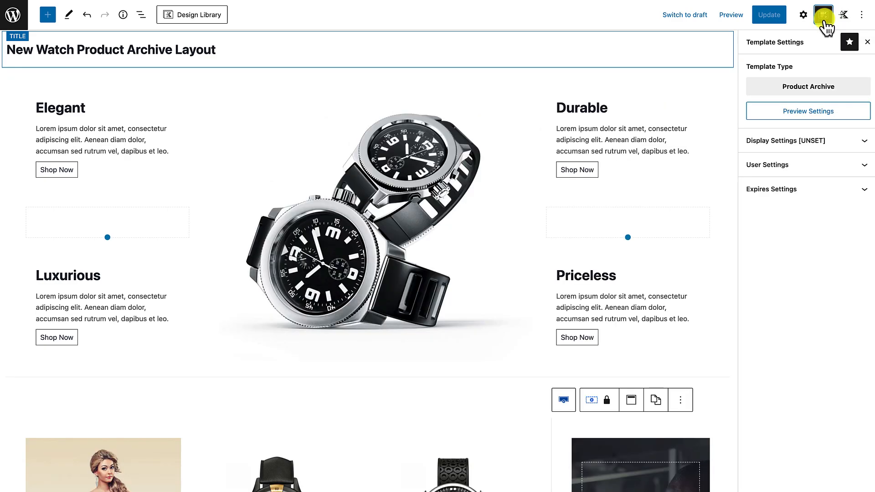
click(812, 150)
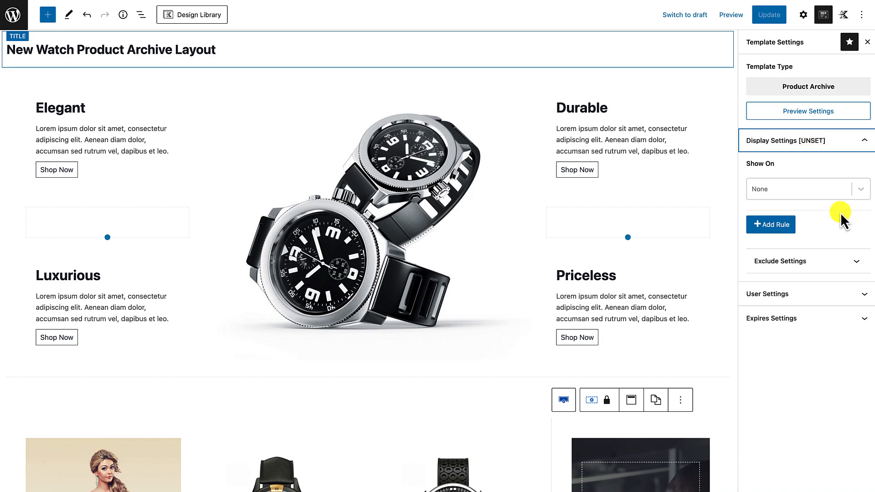
click(862, 193)
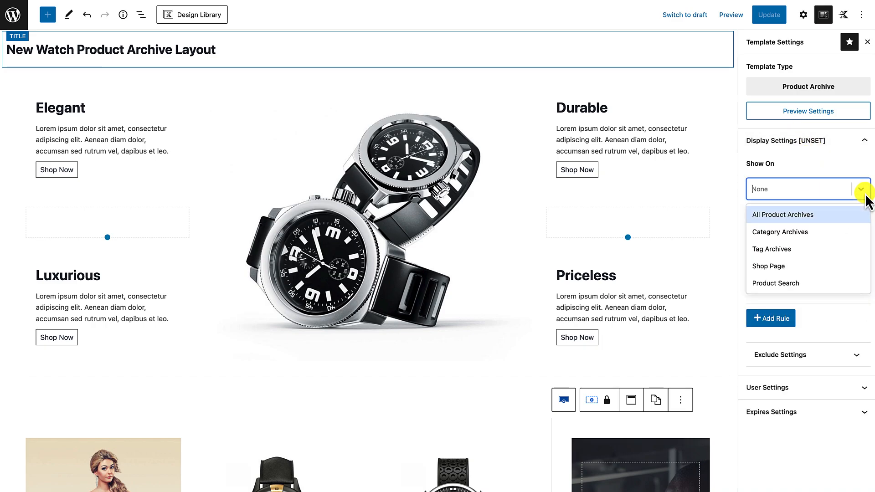
click(795, 233)
Select the category archives individually, limit the template to the Watches category, and update it.
click(832, 237)
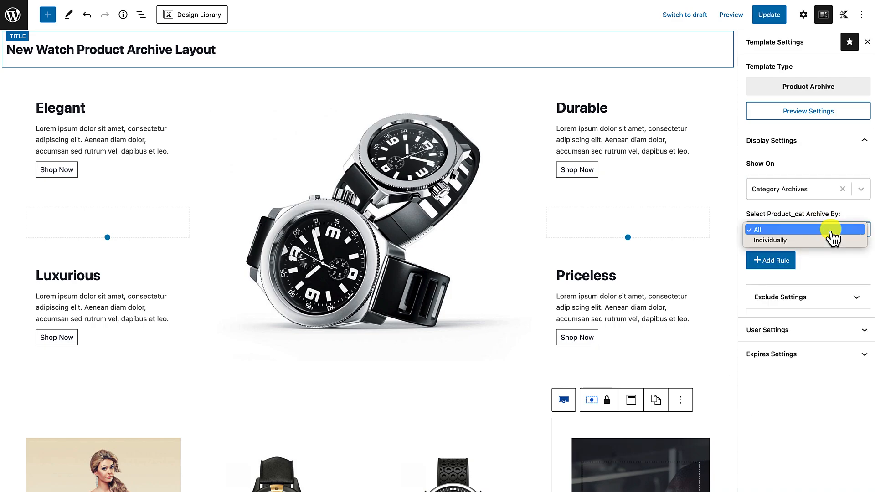
click(790, 240)
click(858, 256)
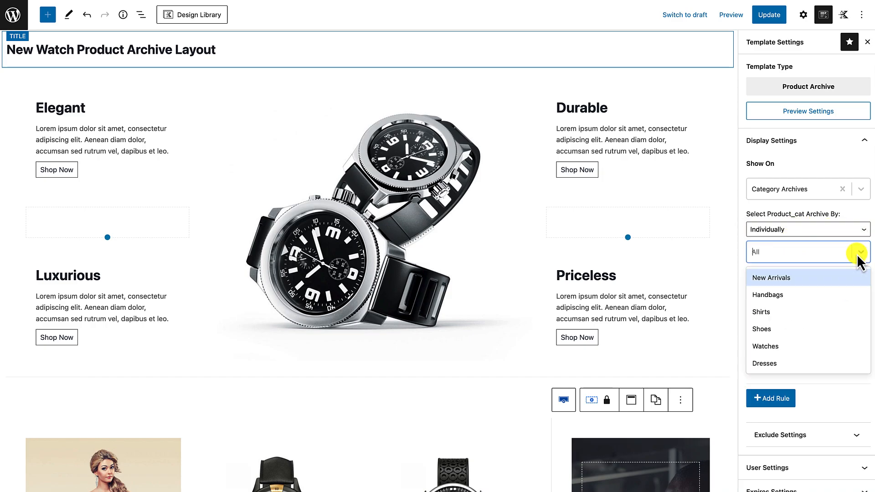
click(763, 347)
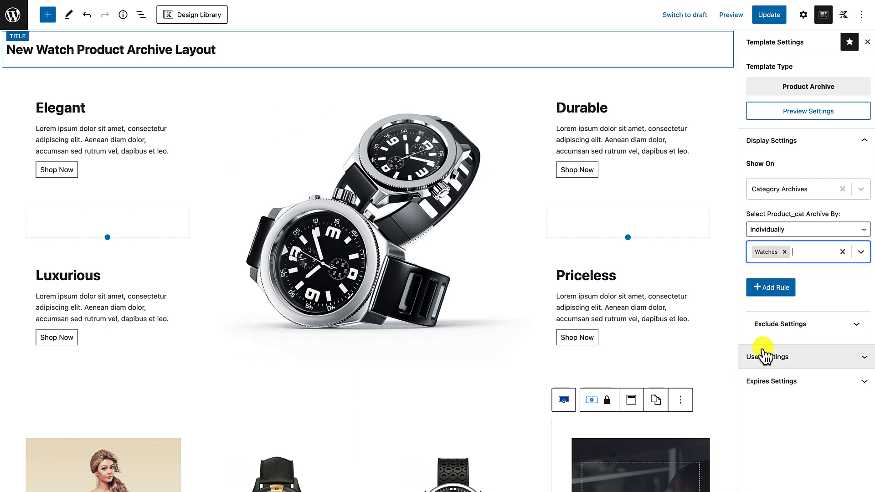
click(775, 21)
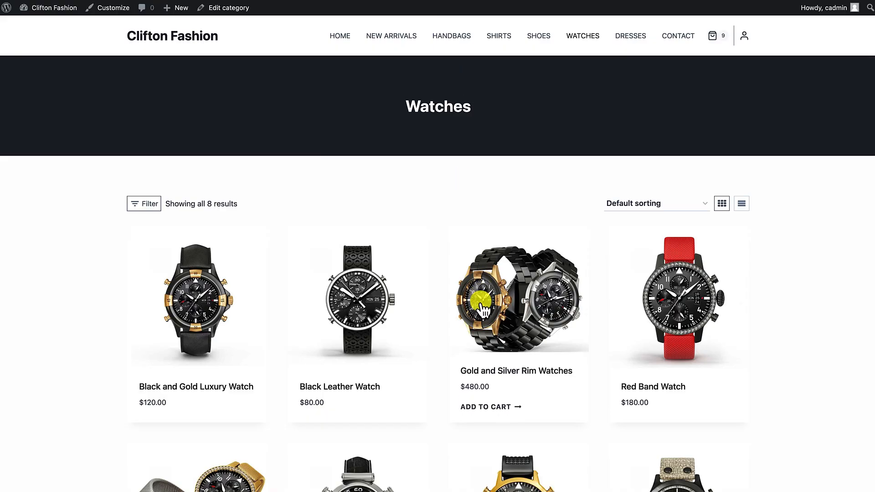
Review the live Watches category page from top to bottom, examining the hero row, product grid and sticky signup sidebar.
scroll(483, 310, down, 3)
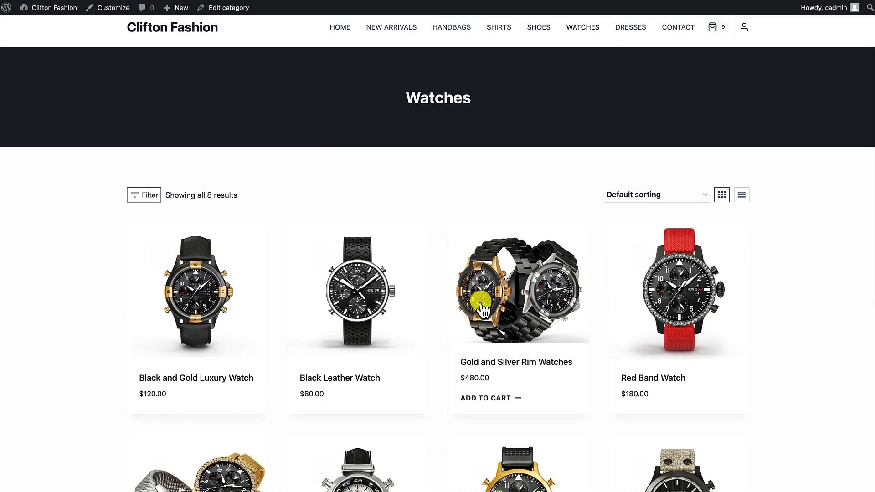
scroll(482, 311, down, 5)
scroll(483, 310, up, 10)
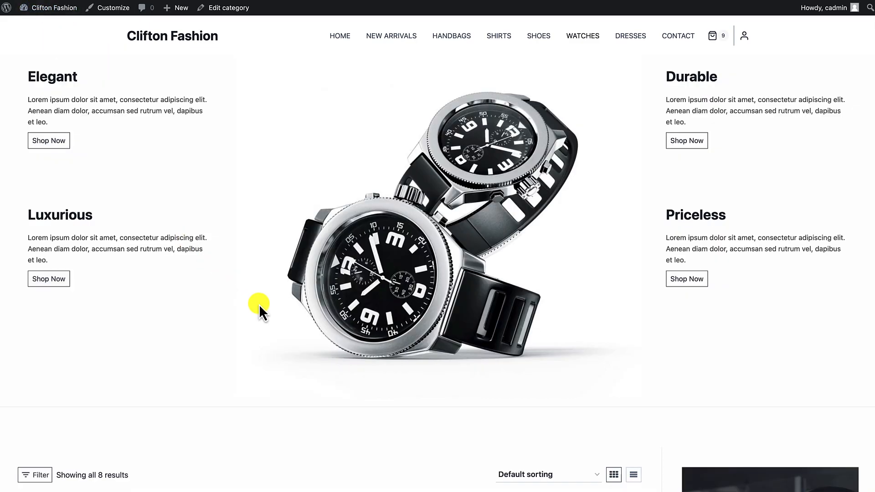
scroll(265, 313, down, 6)
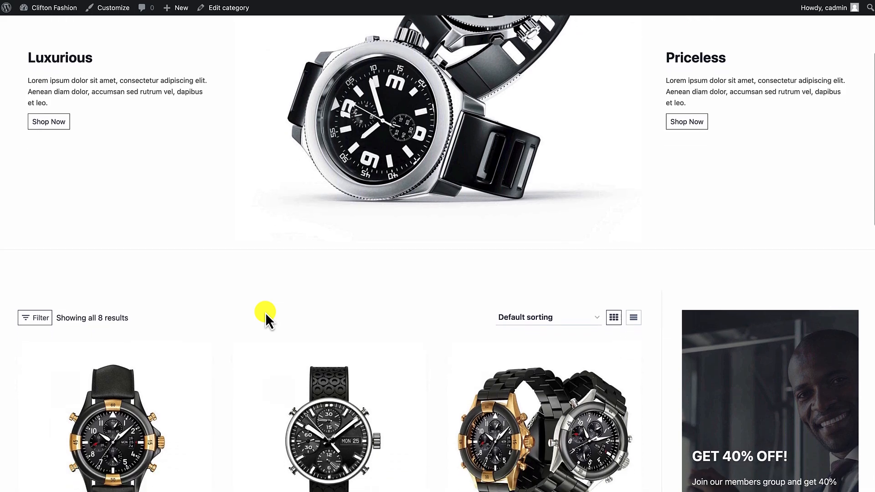
scroll(265, 313, down, 10)
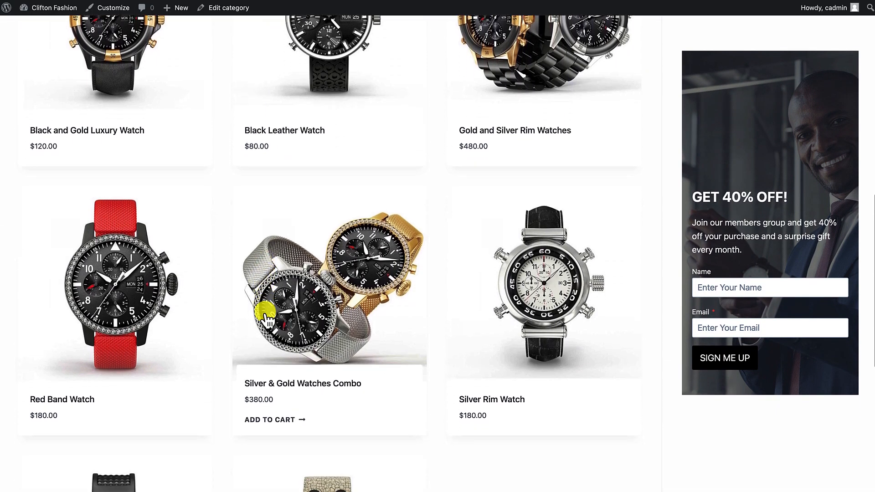
scroll(265, 312, down, 6)
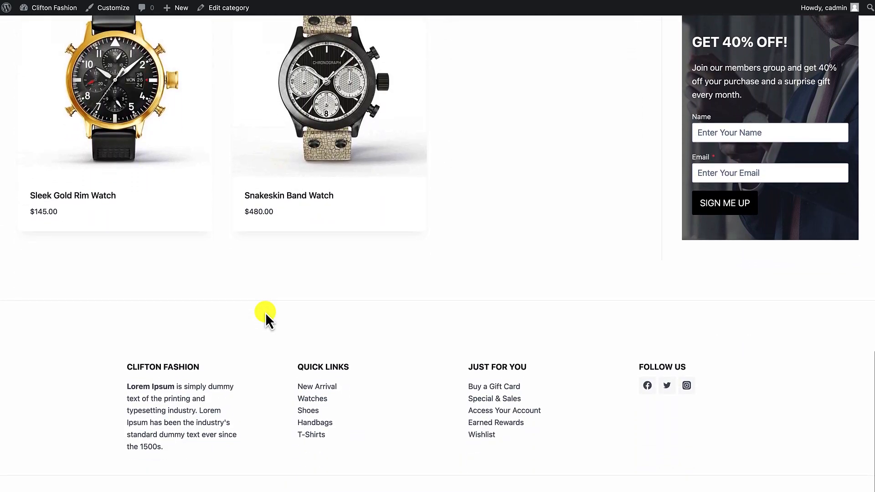
scroll(266, 312, up, 7)
scroll(265, 312, up, 16)
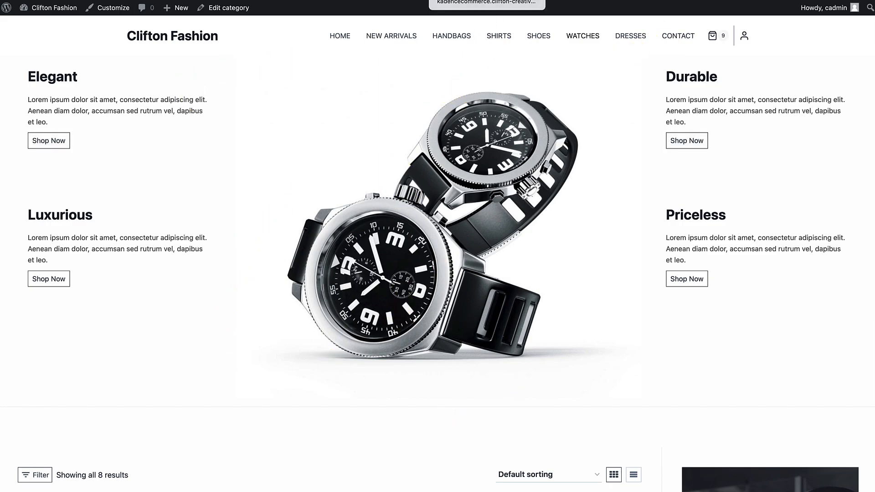
Return to the Watches archive template editor and insert a Section block above the hero row.
click(93, 0)
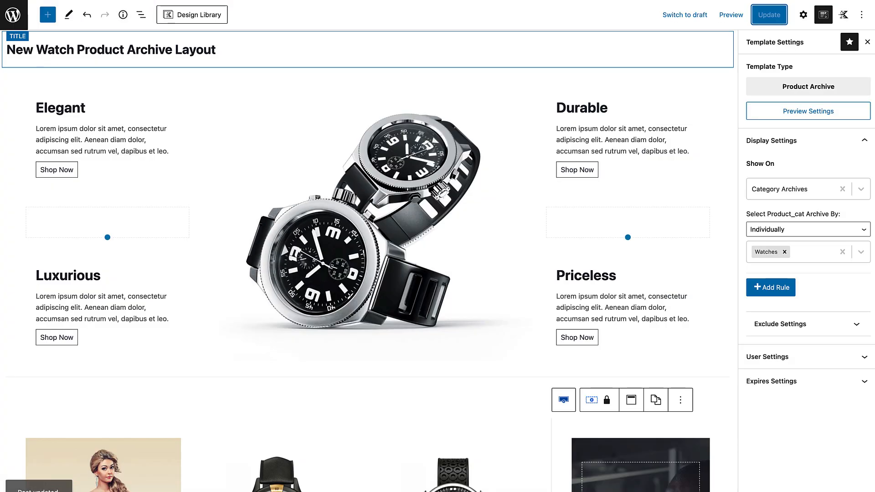
click(216, 103)
click(177, 82)
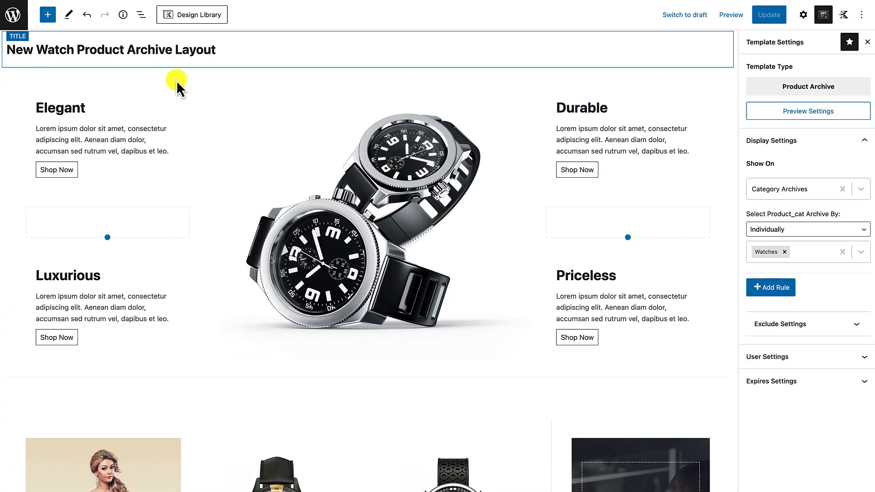
click(712, 94)
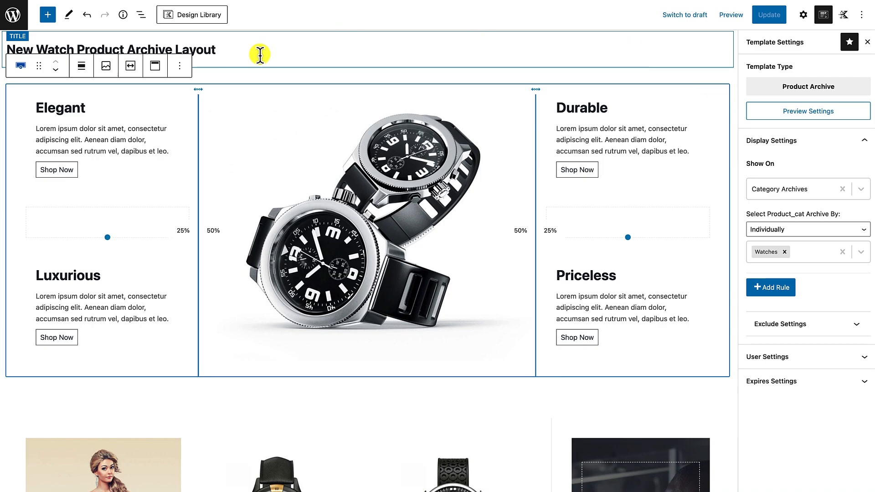
click(180, 71)
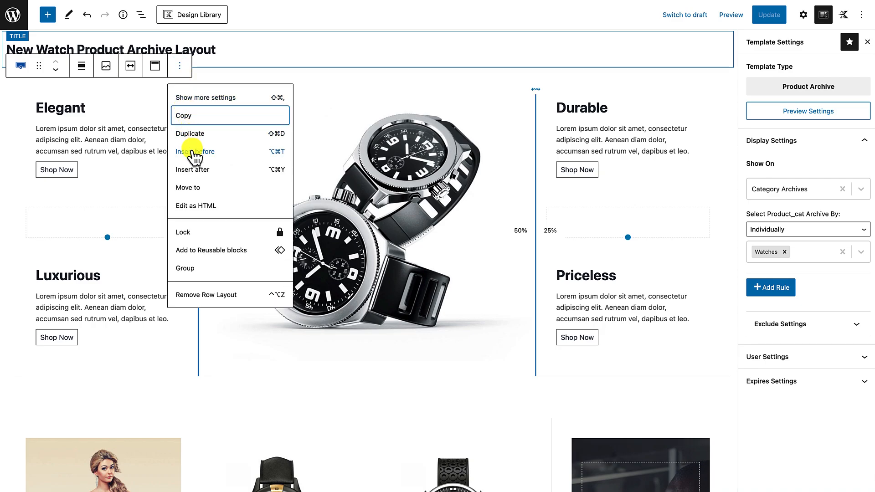
click(193, 152)
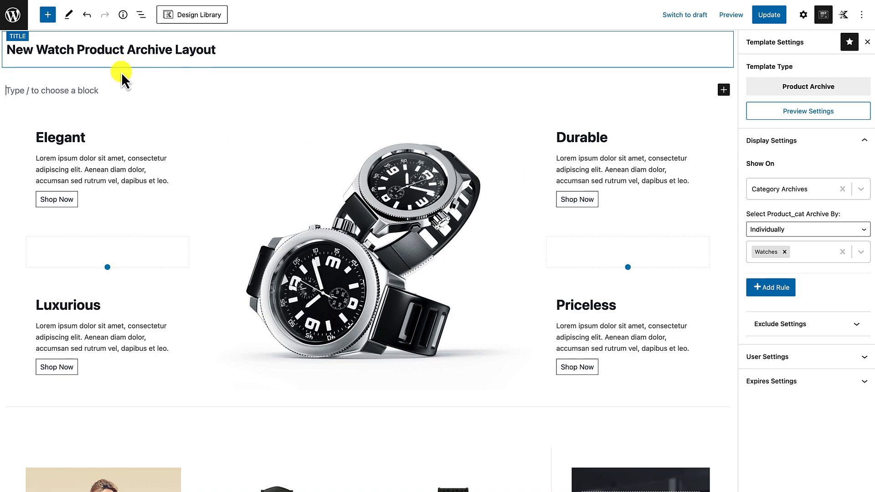
text(/s)
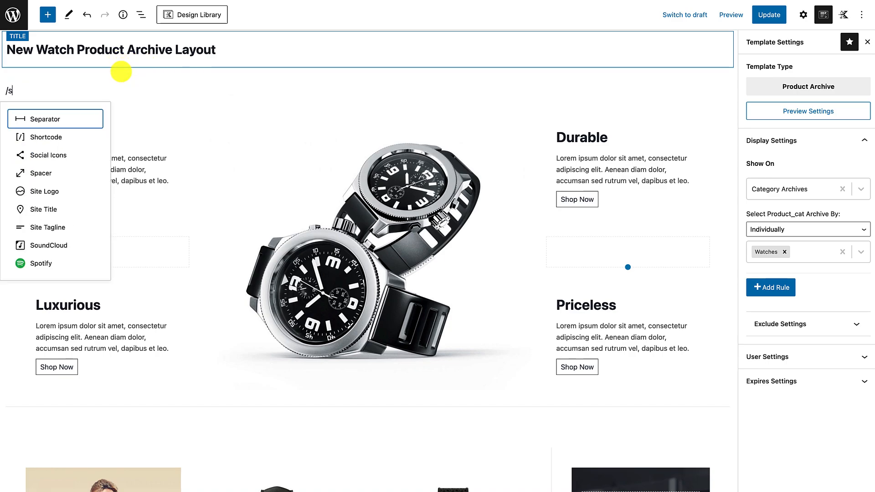
text(ect)
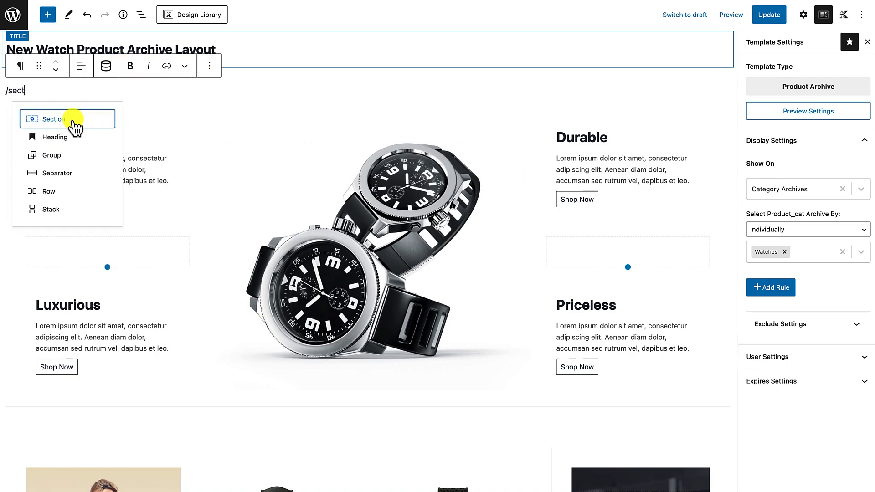
click(53, 120)
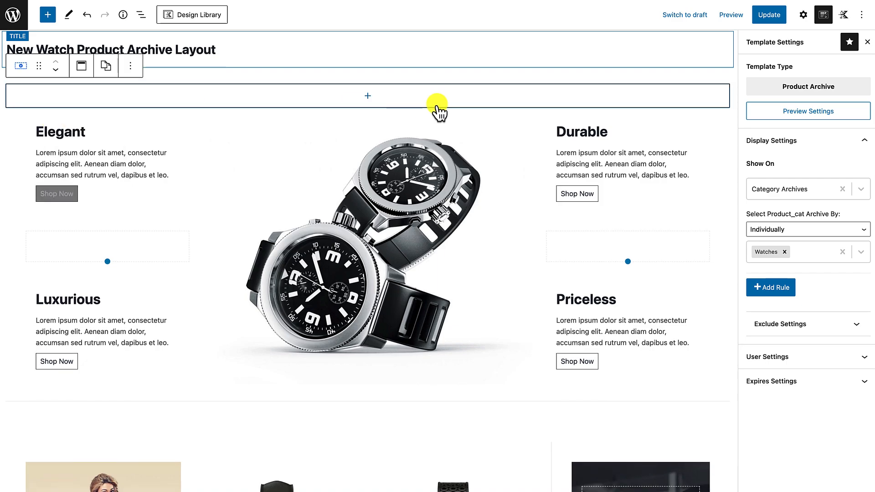
Add an Advanced Text heading reading "Timeless . Timepieces" inside the new section and center it.
click(368, 97)
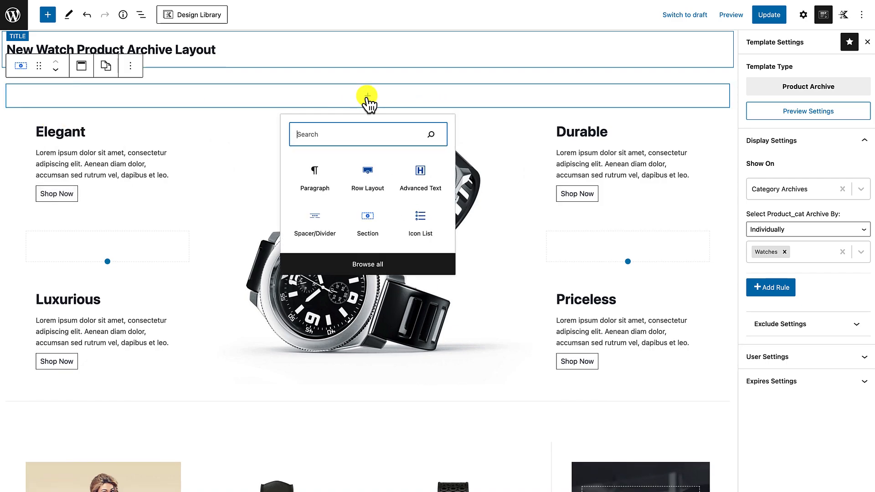
click(421, 180)
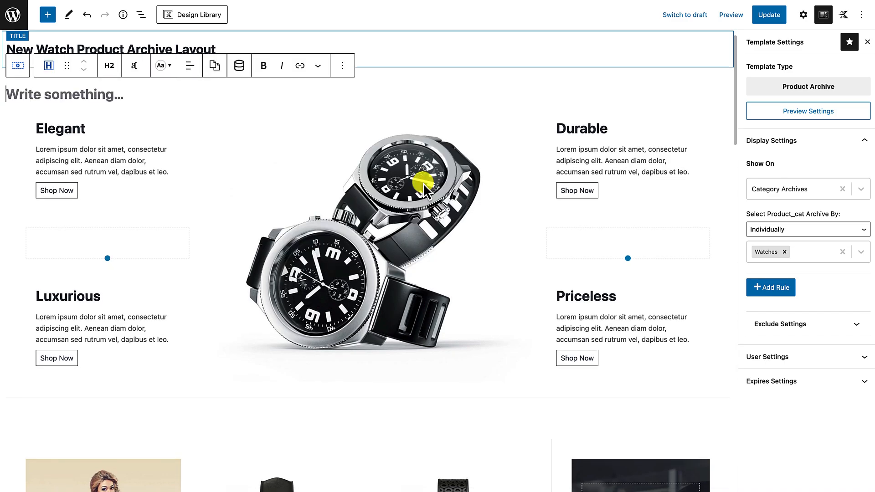
text(Timeless . Timepieces)
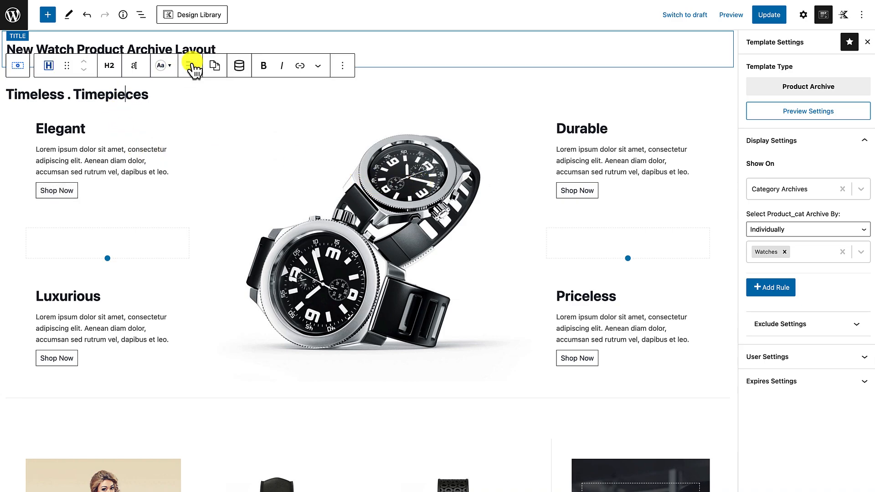
click(191, 66)
click(200, 111)
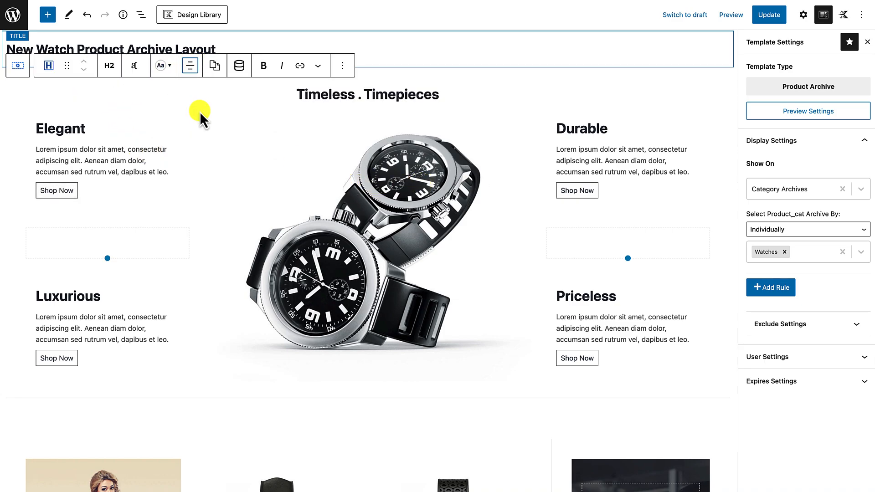
Transform the new heading to uppercase and set its font size to 80 px.
click(163, 65)
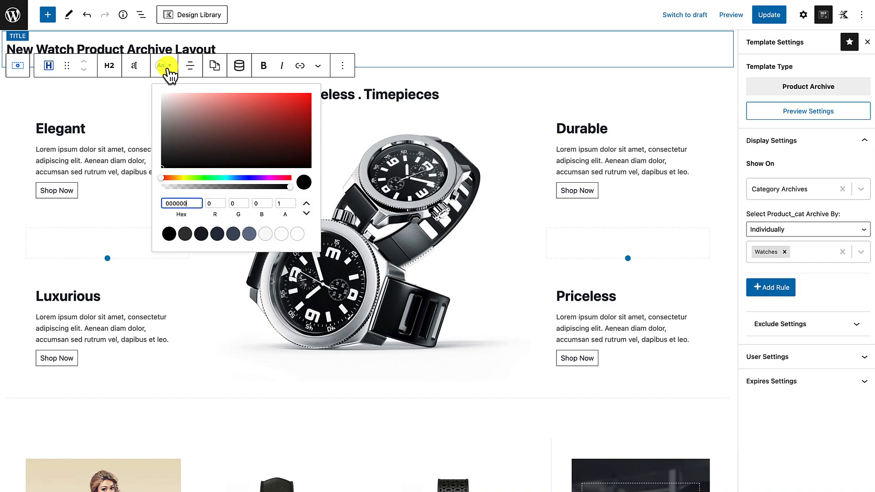
click(137, 66)
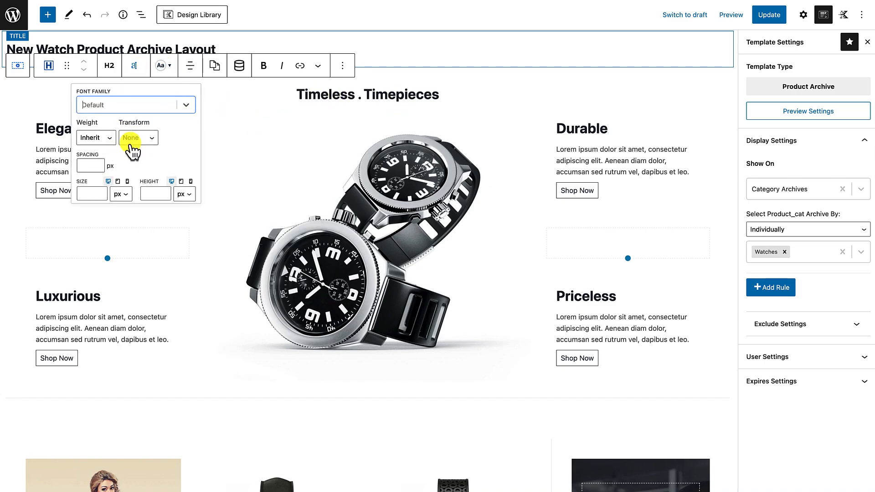
click(148, 139)
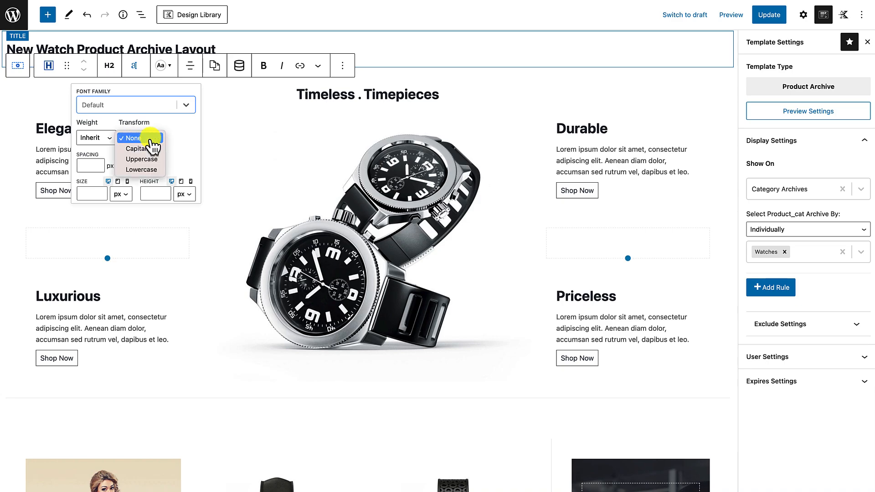
click(142, 159)
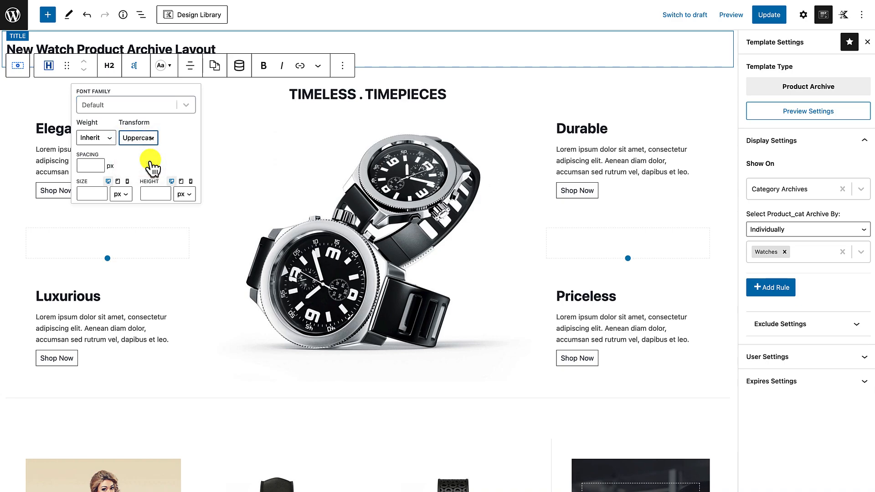
click(87, 193)
text(80)
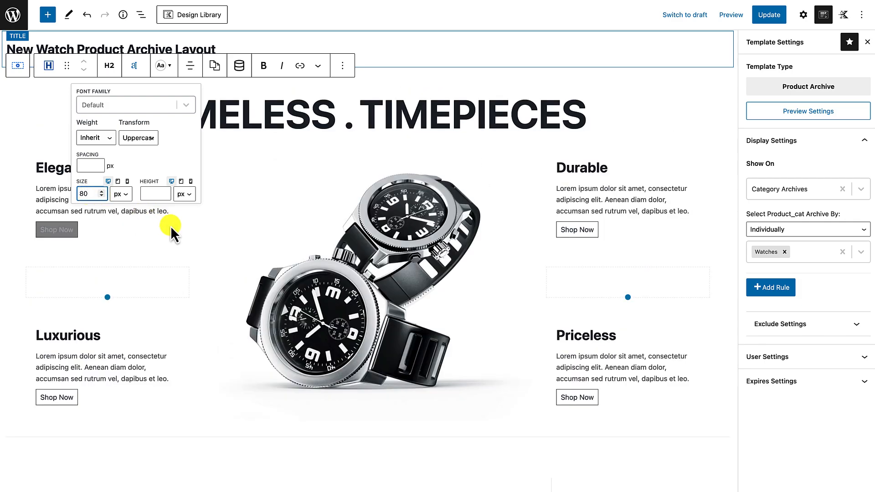
Set the "Timeless . Timepieces" heading's font weight to Ultra-Bold 900.
click(109, 139)
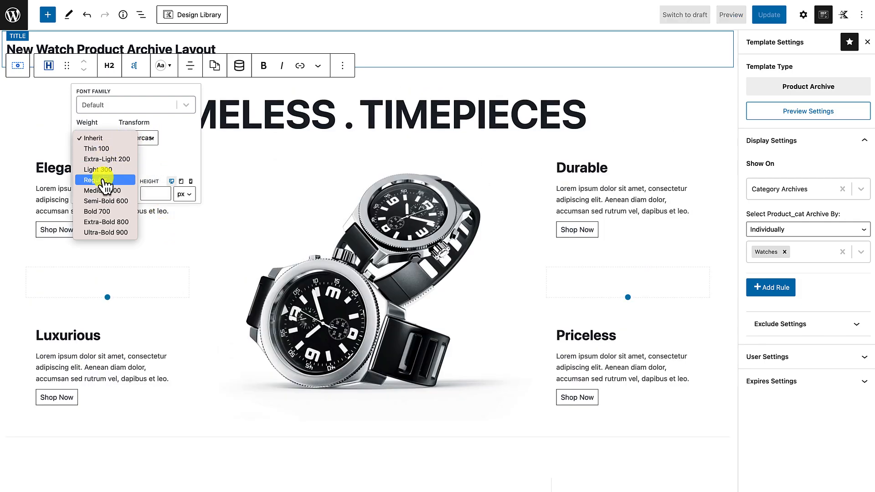
click(101, 223)
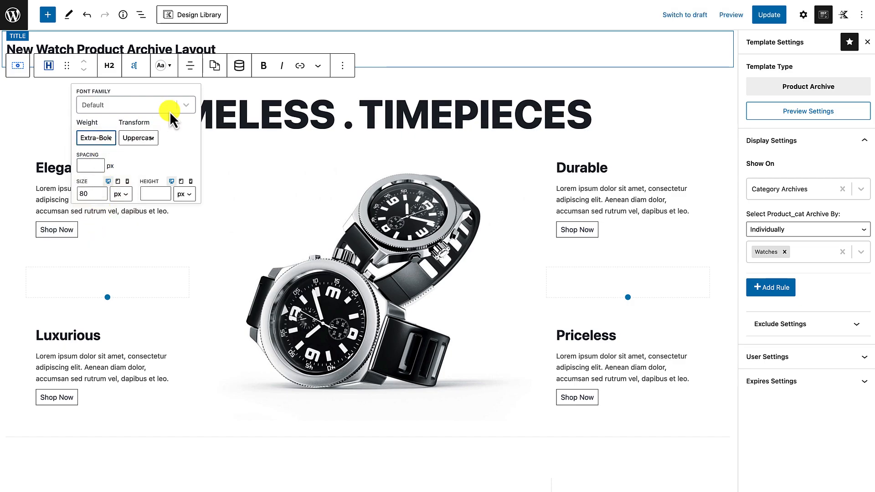
drag(169, 93, 133, 91)
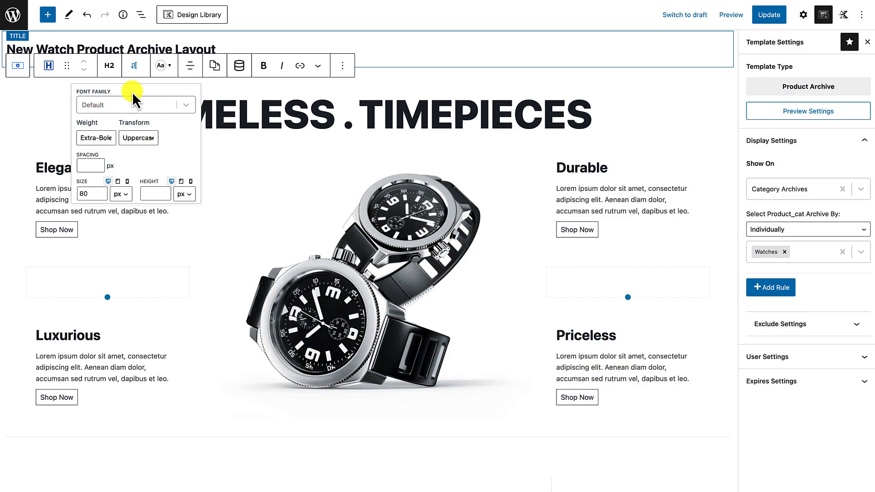
click(100, 139)
click(101, 148)
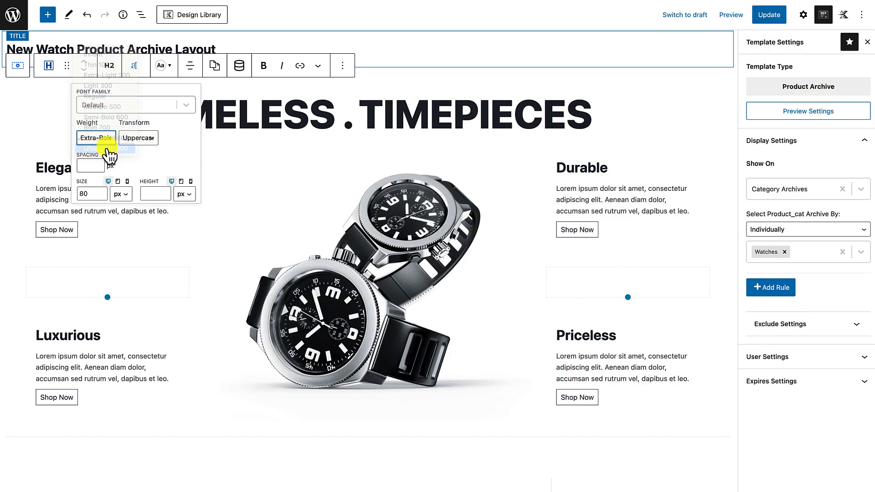
click(618, 125)
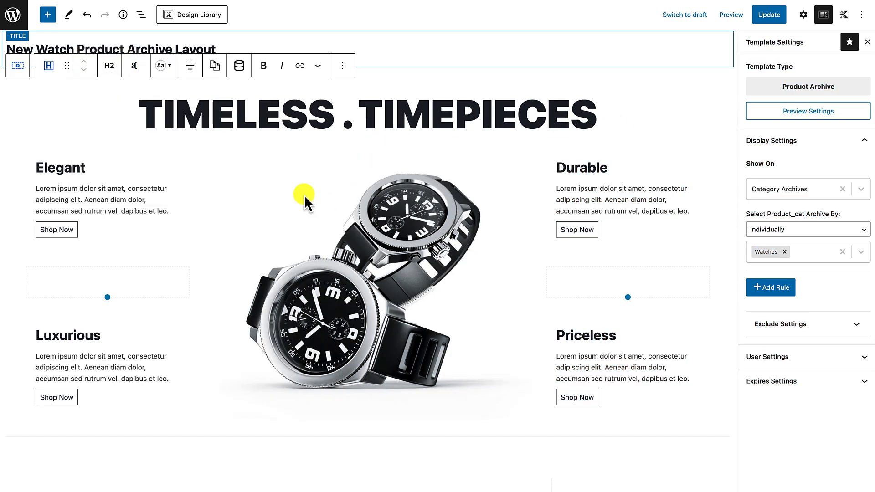
Try the marker-style Highlight format on the dot between the heading's two words, and remove it again.
double_click(349, 126)
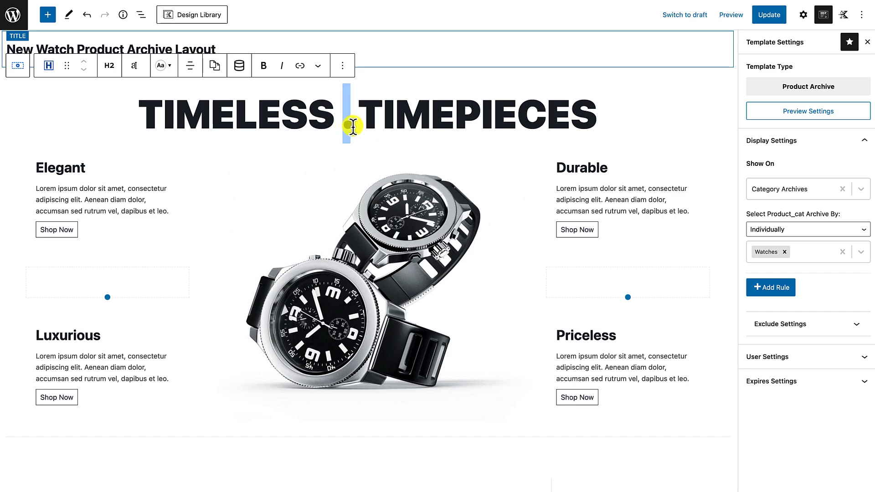
drag(348, 126, 356, 126)
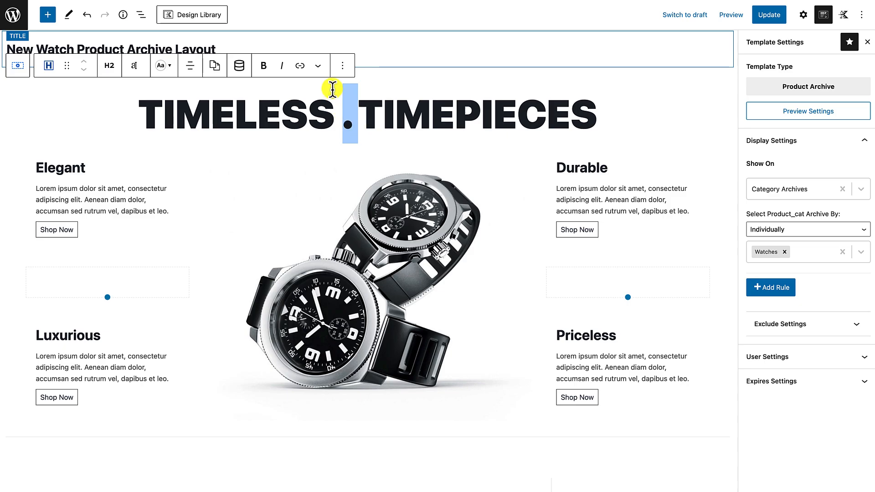
click(319, 67)
click(321, 97)
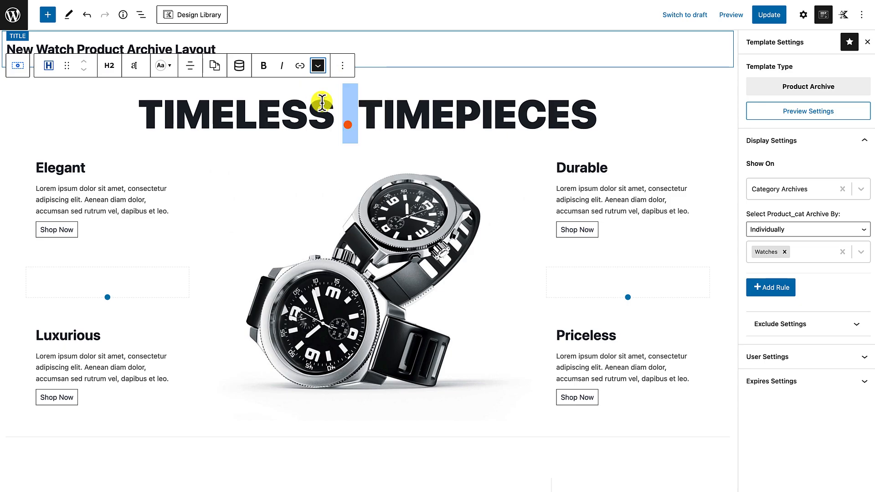
click(346, 120)
drag(346, 121, 352, 122)
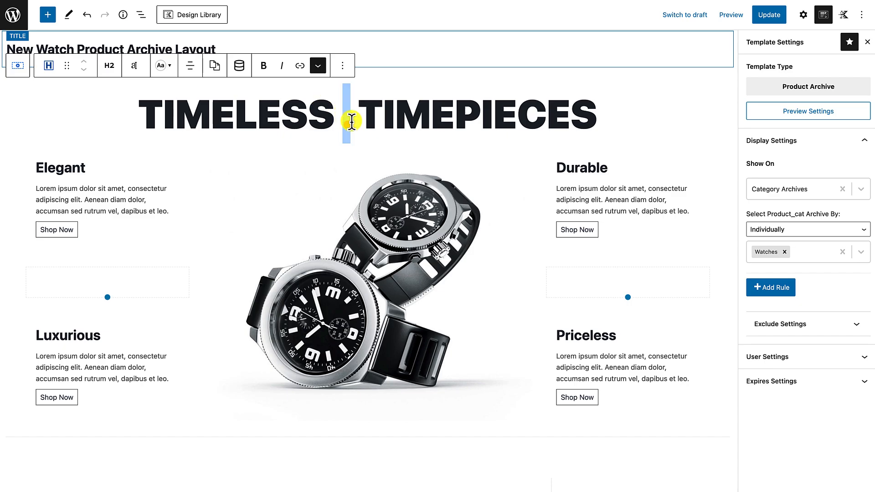
click(318, 67)
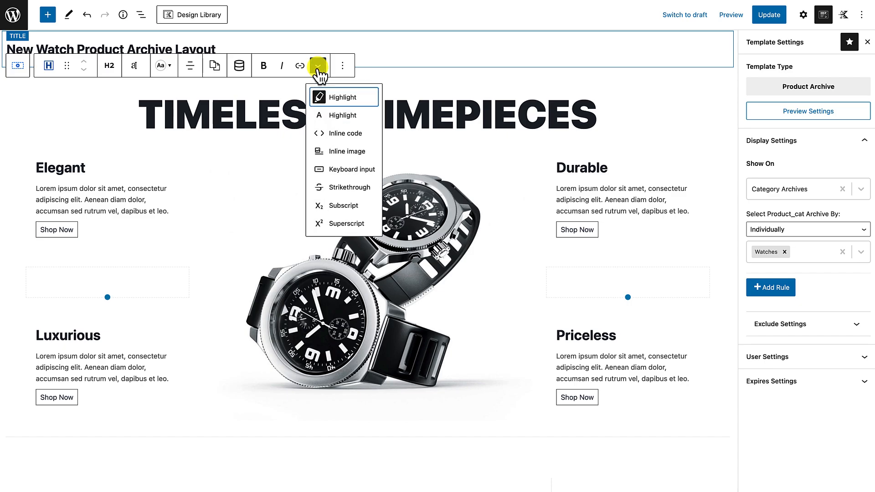
click(324, 101)
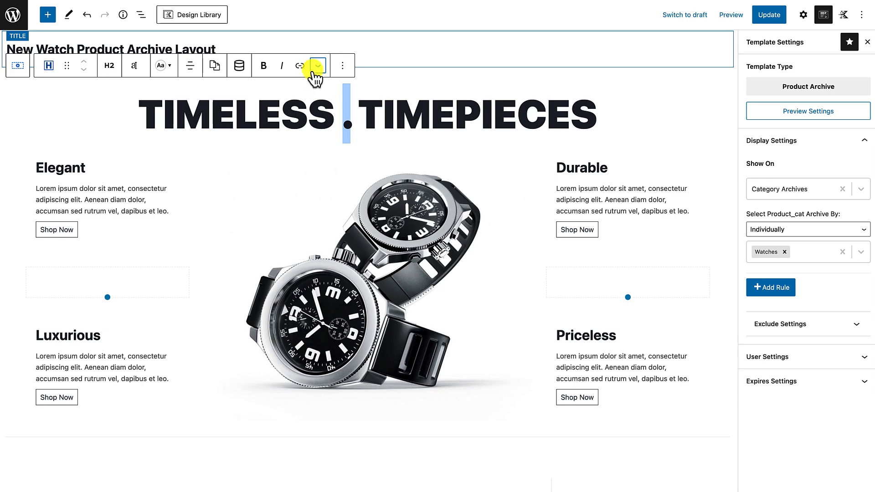
Color the dot between the heading's two words with the slate-blue palette color, using the text-color Highlight format.
click(316, 68)
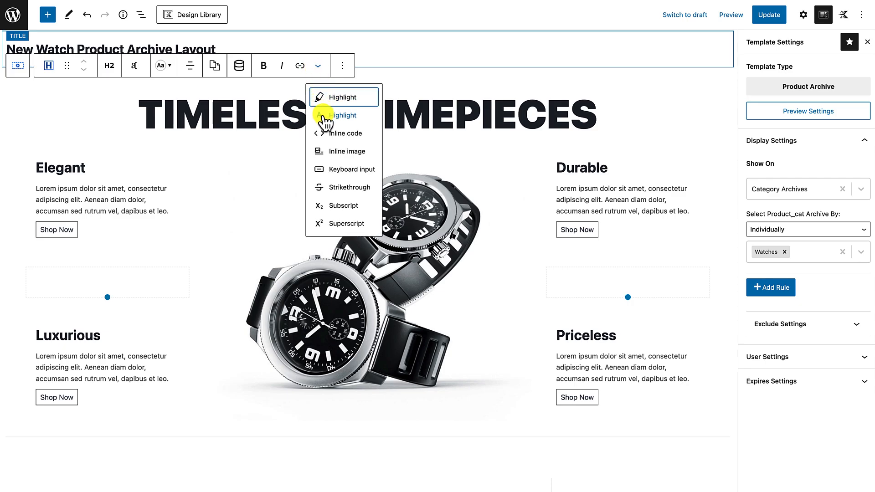
click(344, 115)
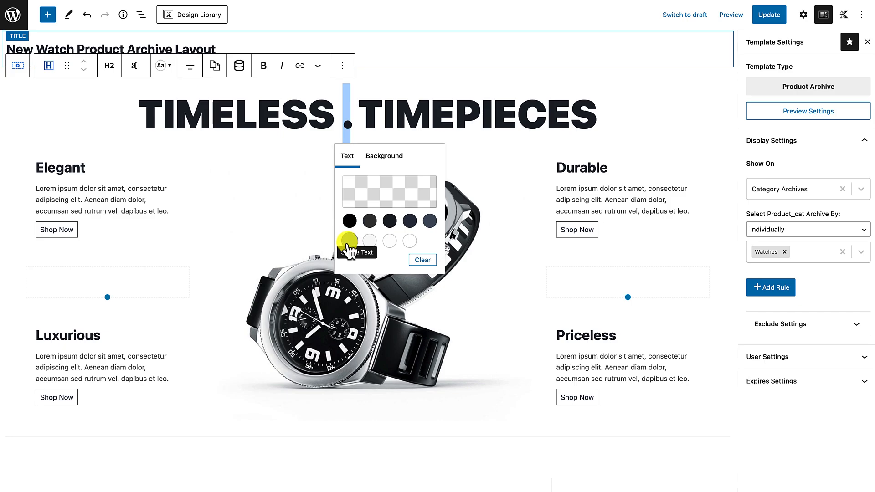
click(350, 241)
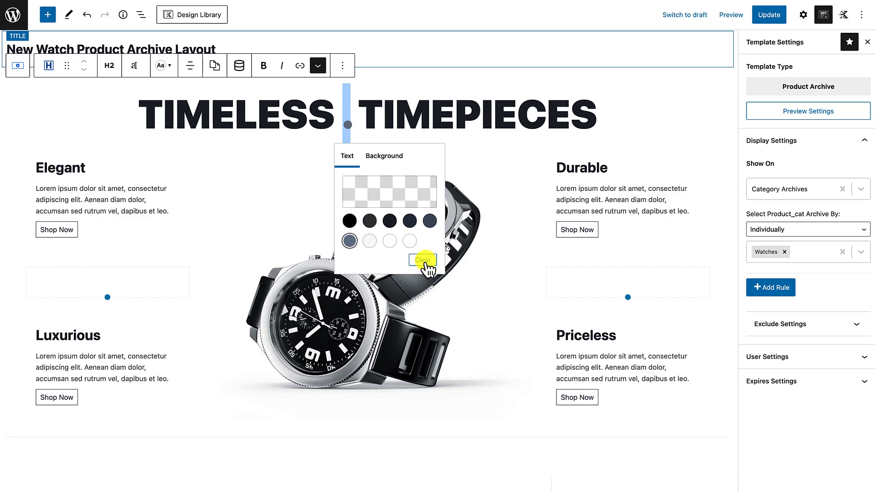
click(497, 159)
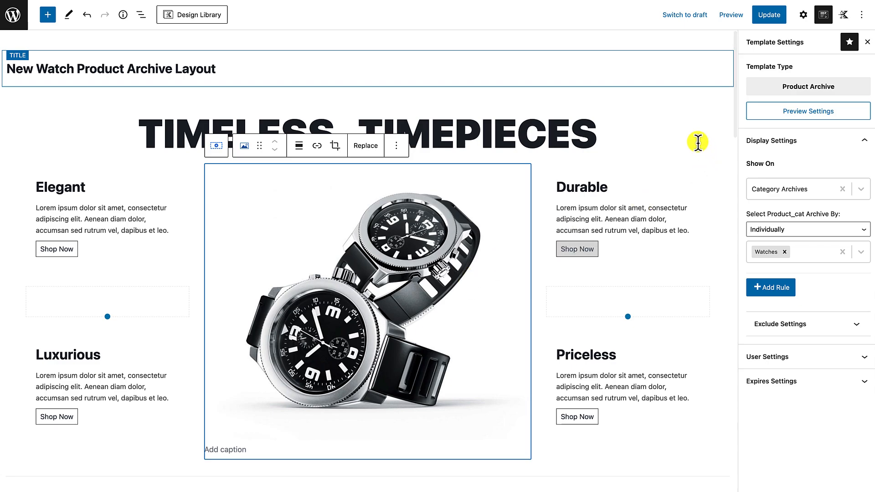
click(684, 135)
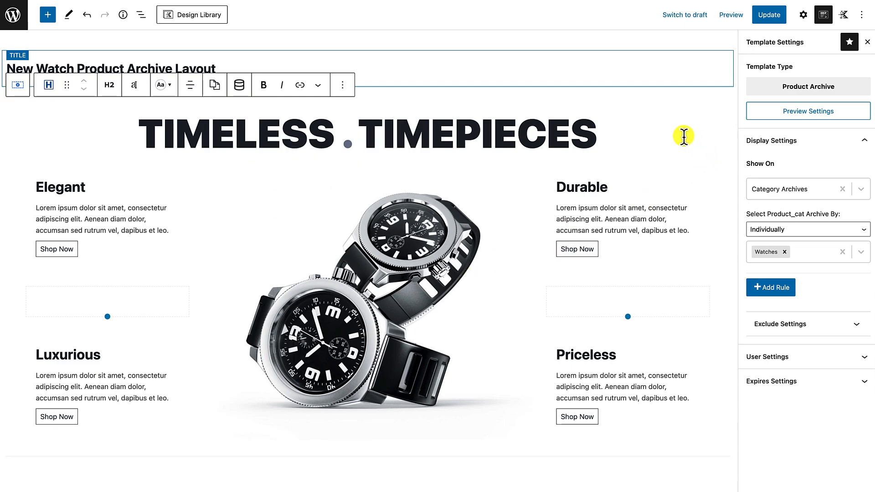
click(508, 136)
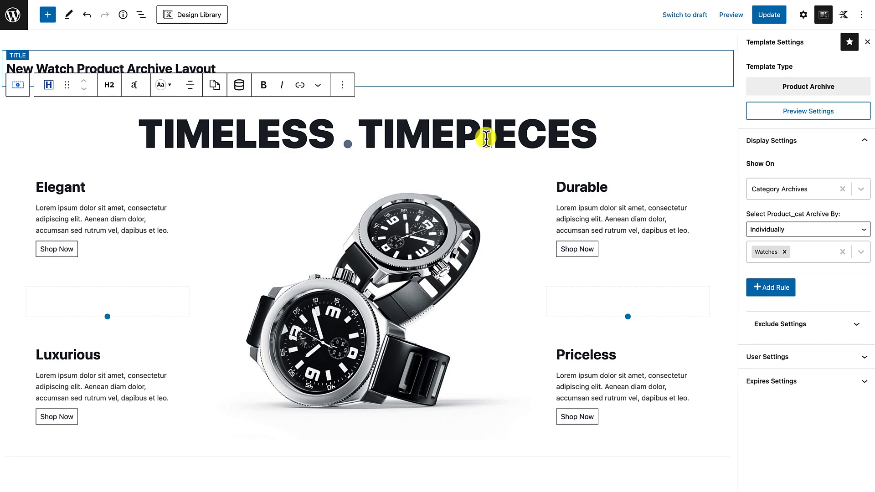
click(448, 138)
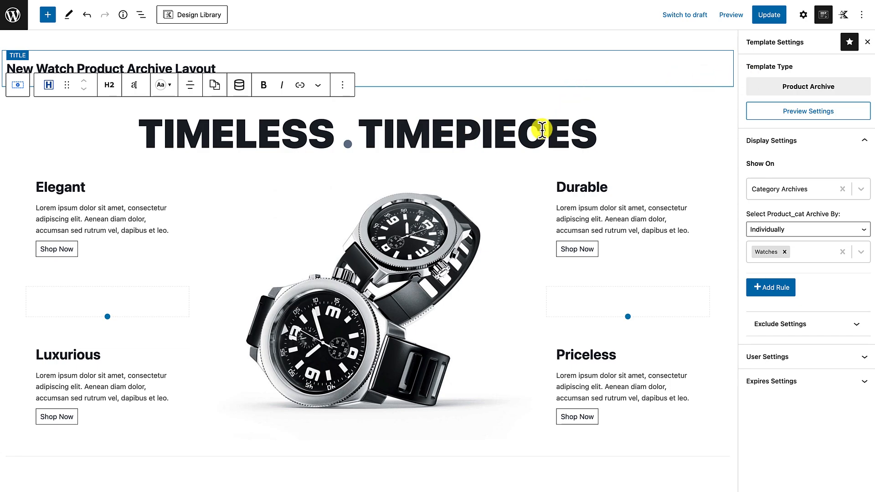
Give the "Timeless . Timepieces" heading 40 px of top and bottom padding, and save the updated template.
click(803, 20)
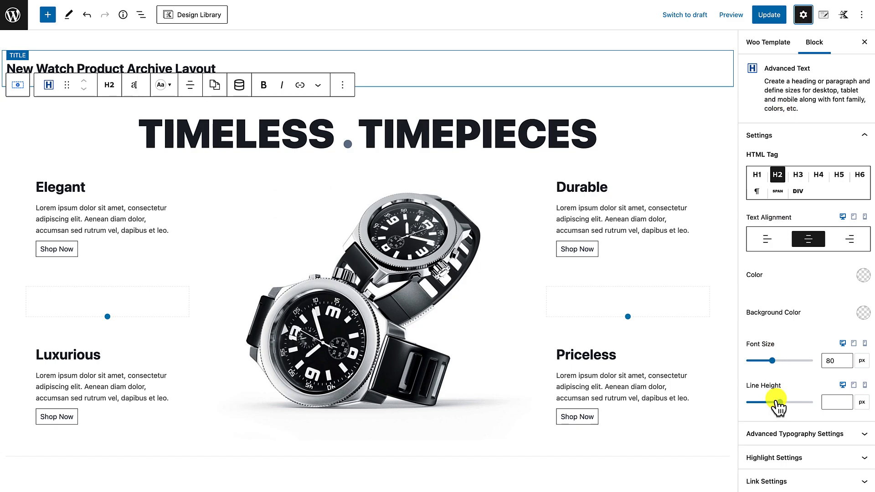
scroll(777, 401, down, 2)
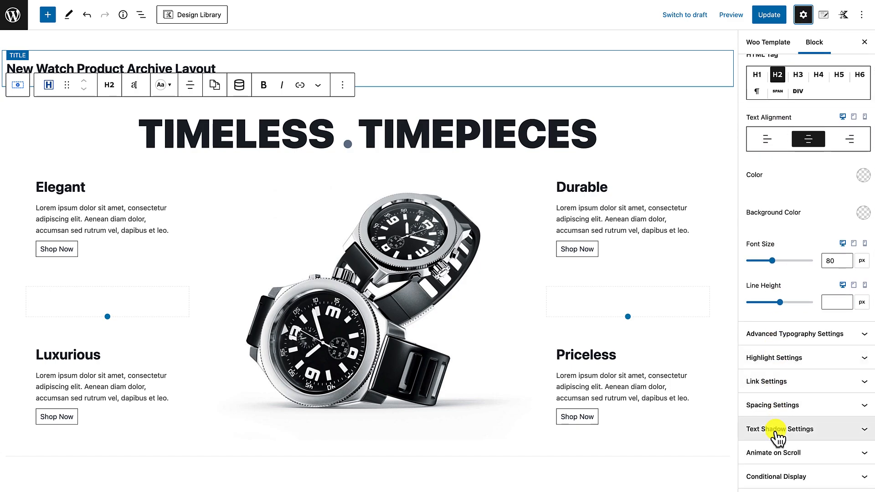
click(775, 407)
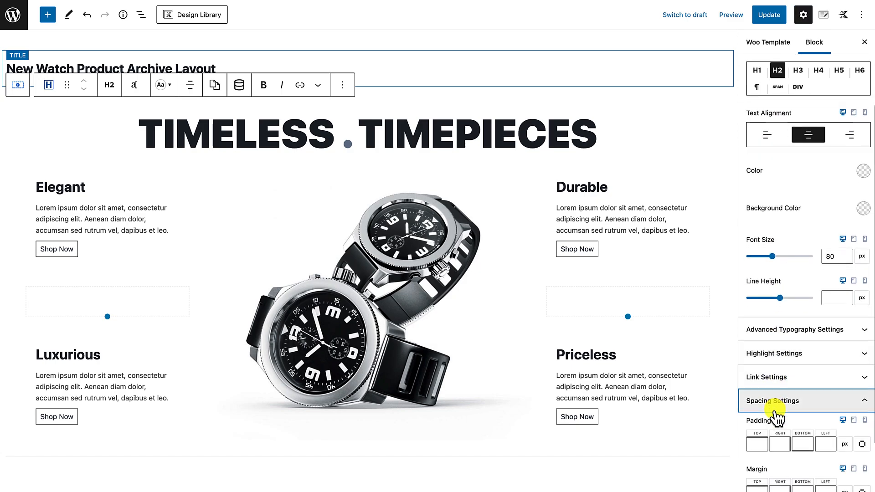
click(756, 349)
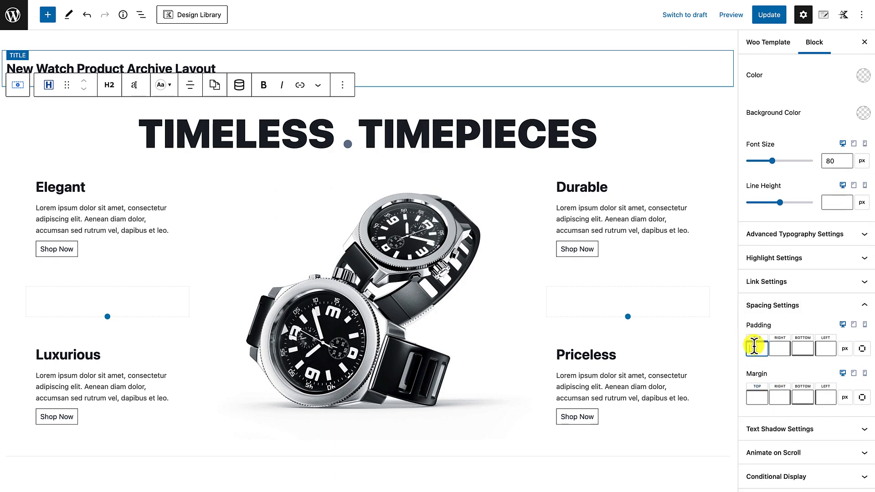
text(40)
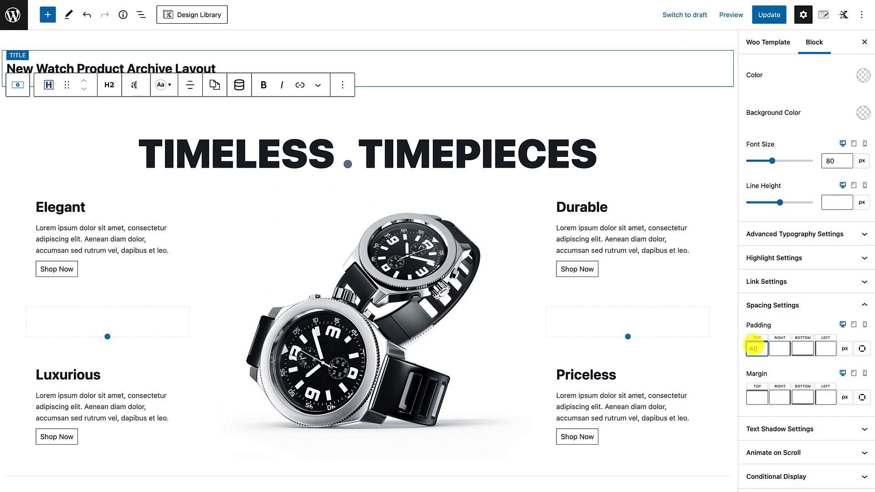
click(804, 349)
text(4)
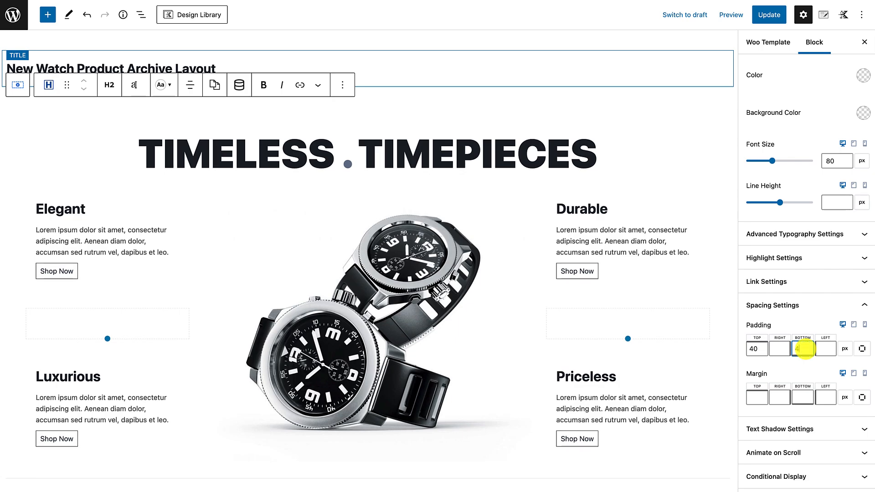
text(0)
click(772, 15)
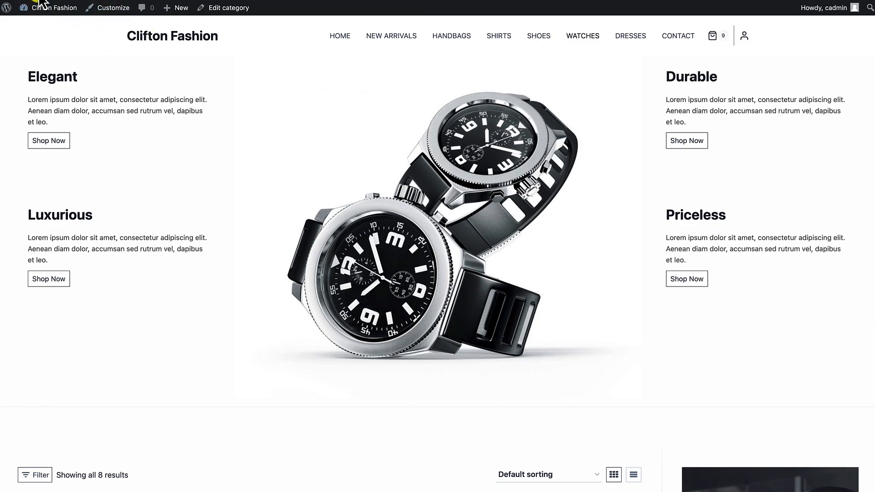
Review the live Watches archive page, checking the headline spacing, hero row, product grid and sticky signup sidebar down to the footer.
scroll(40, 2, up, 2)
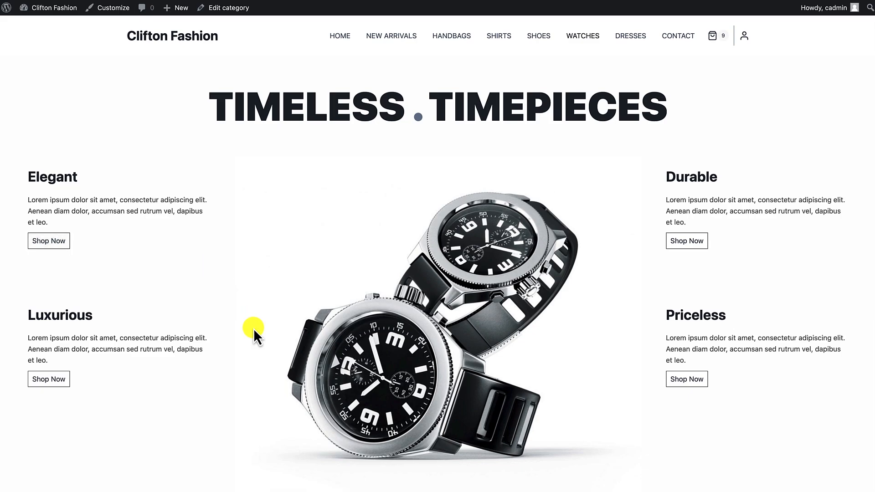
scroll(254, 330, down, 1)
scroll(254, 328, down, 2)
scroll(254, 328, up, 3)
scroll(254, 328, down, 1)
scroll(253, 328, up, 1)
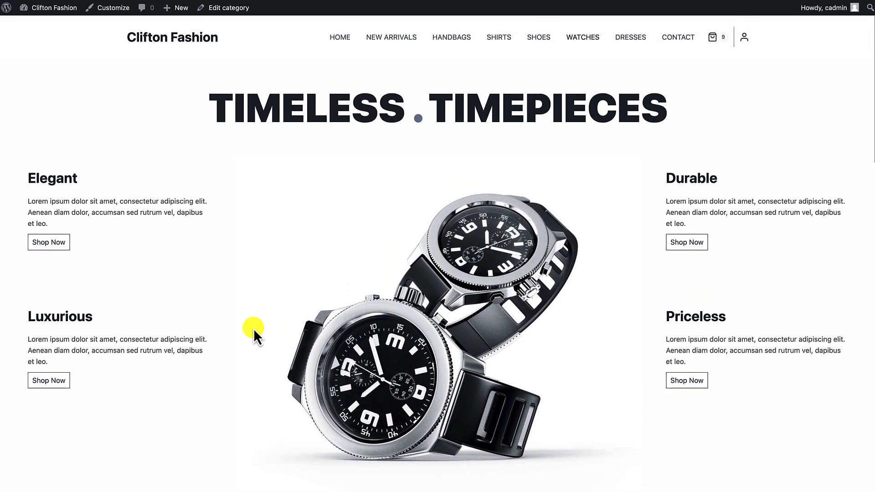
scroll(253, 329, down, 1)
scroll(253, 328, down, 7)
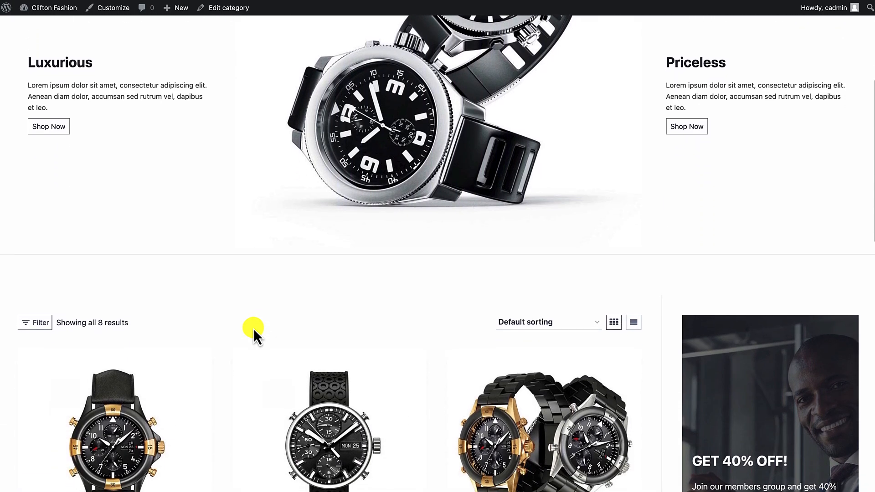
scroll(253, 328, down, 6)
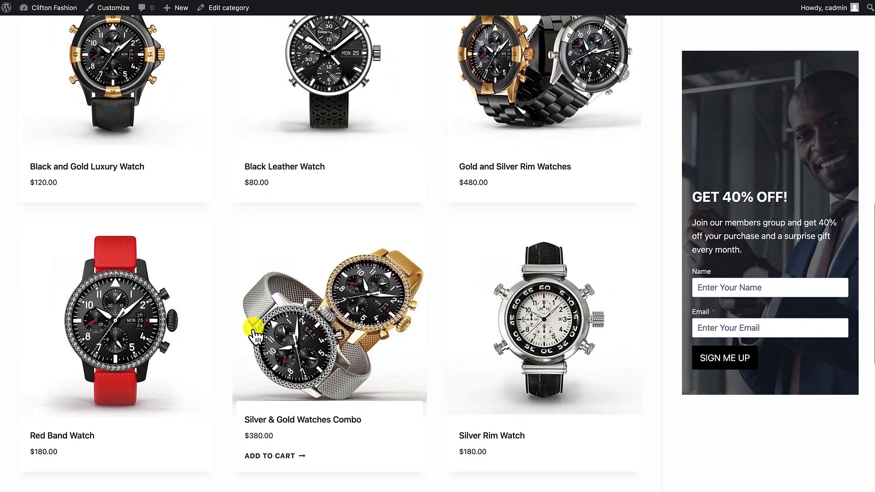
scroll(322, 337, down, 2)
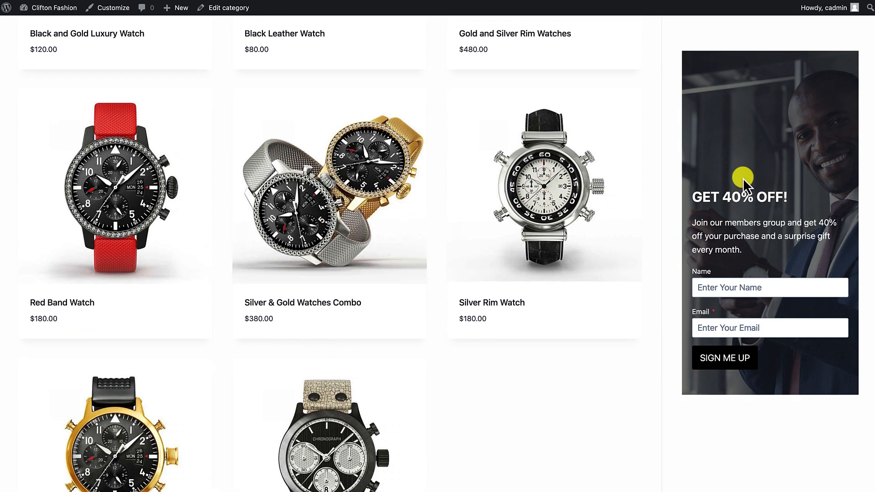
scroll(556, 319, down, 5)
scroll(557, 319, down, 3)
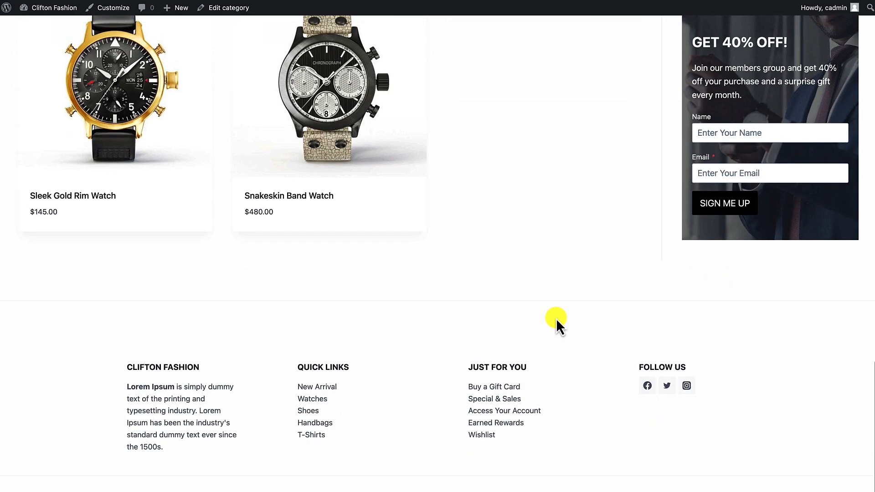
scroll(556, 321, up, 15)
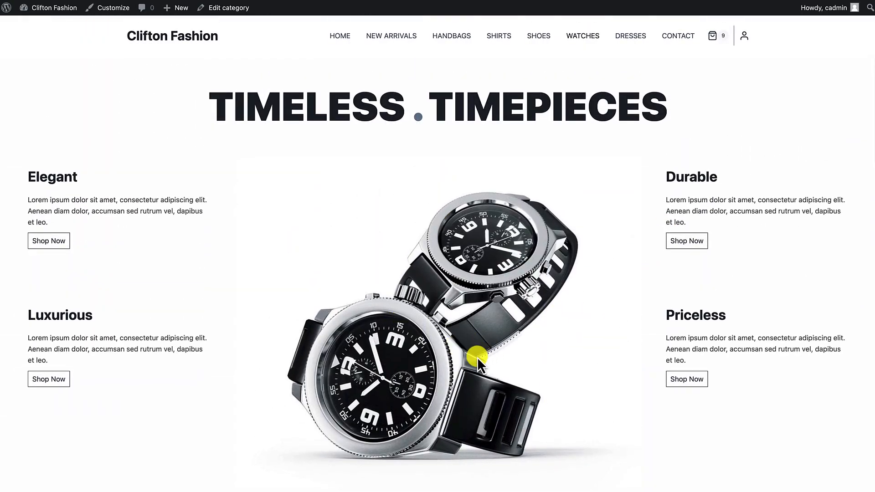
scroll(515, 322, down, 3)
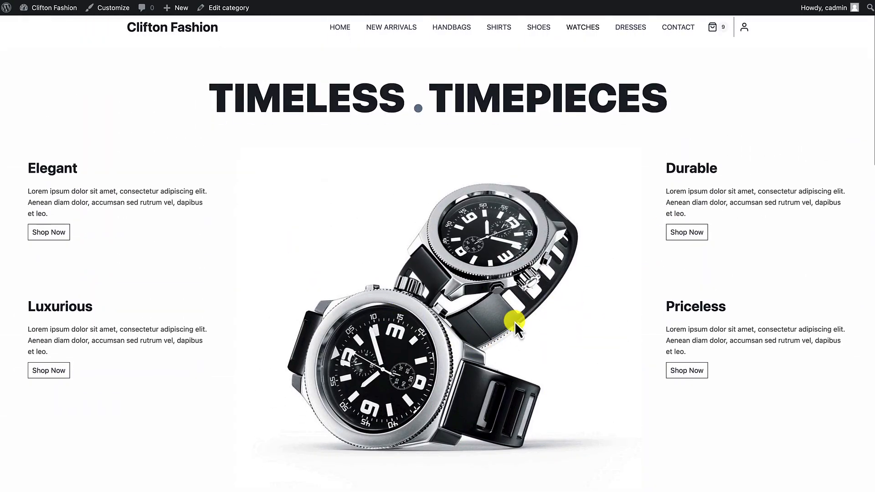
scroll(515, 322, up, 3)
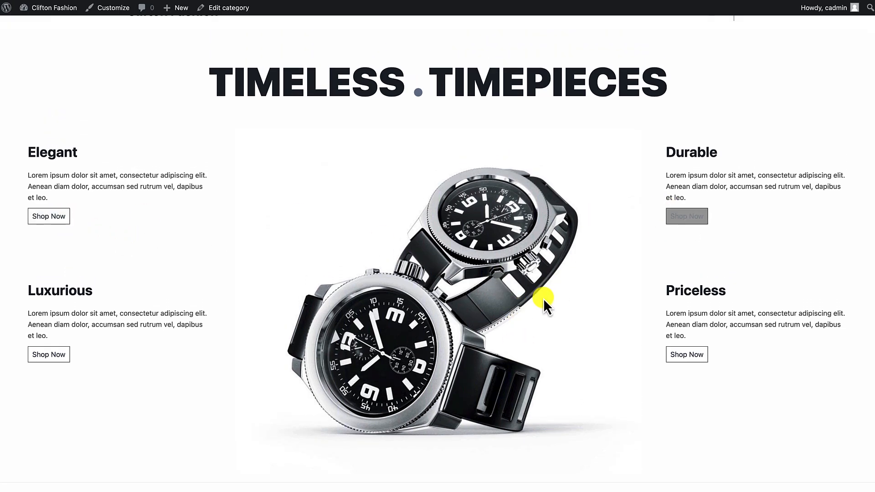
scroll(534, 307, down, 10)
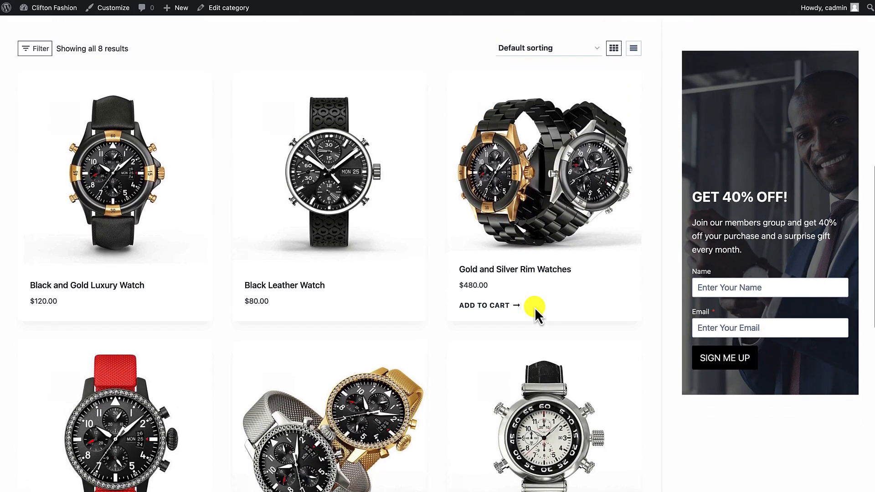
scroll(535, 307, up, 10)
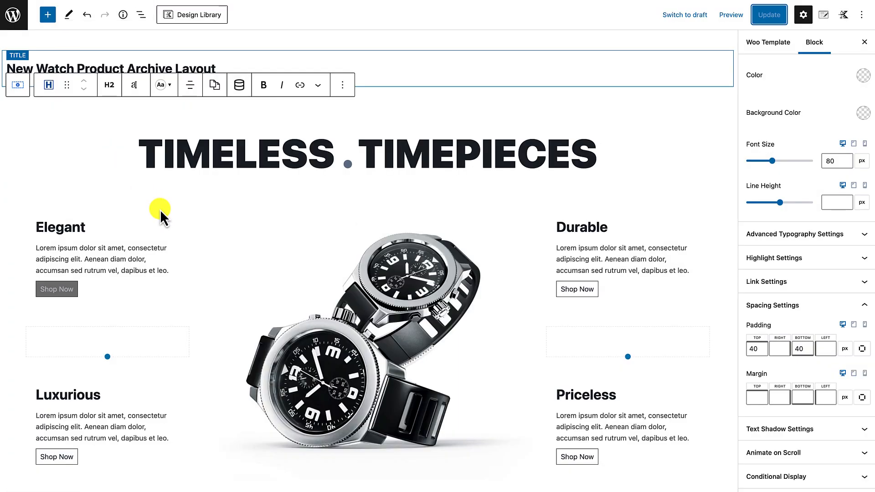
Set the HTML anchor of the row layout holding the product grid and signup sidebar to MainQuery.
scroll(160, 209, down, 4)
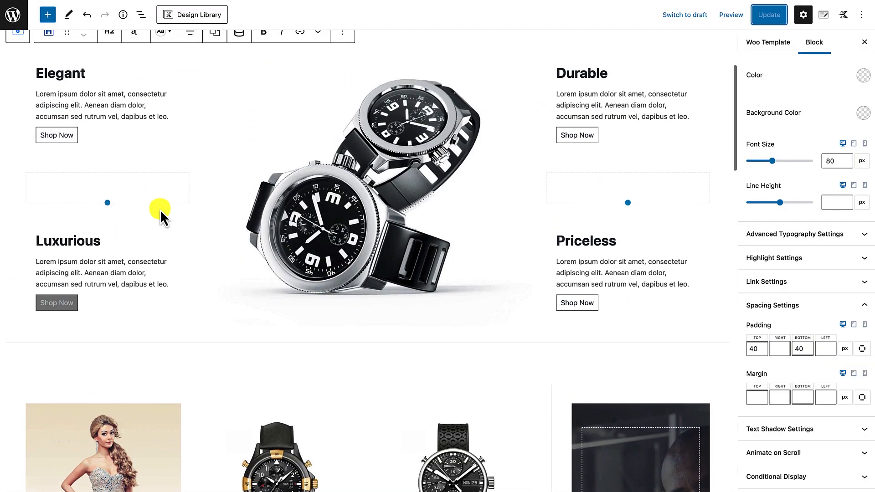
scroll(160, 210, down, 5)
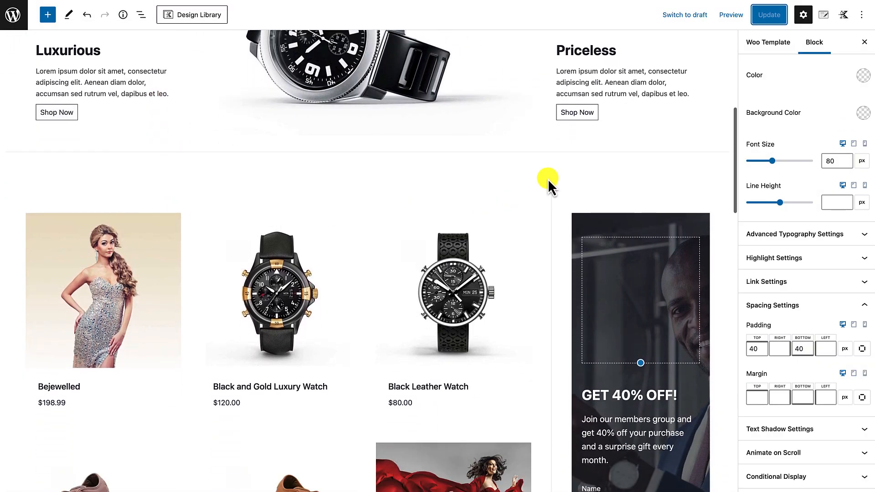
click(494, 158)
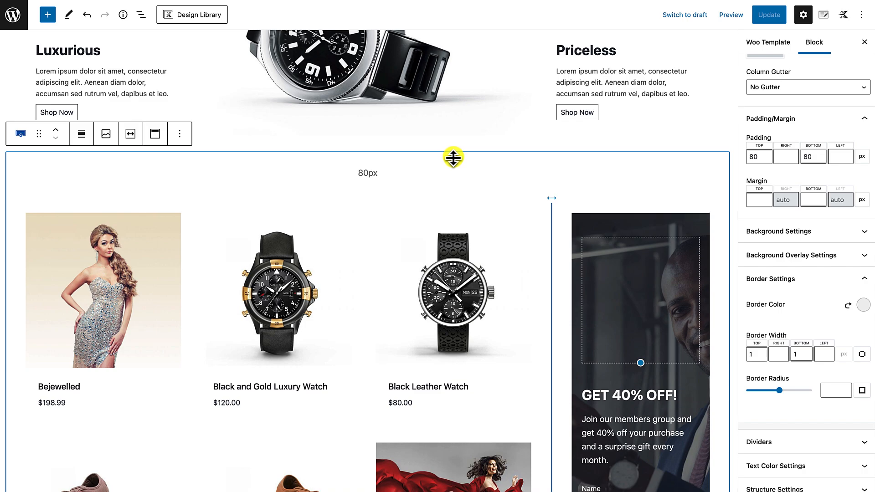
scroll(753, 156, down, 2)
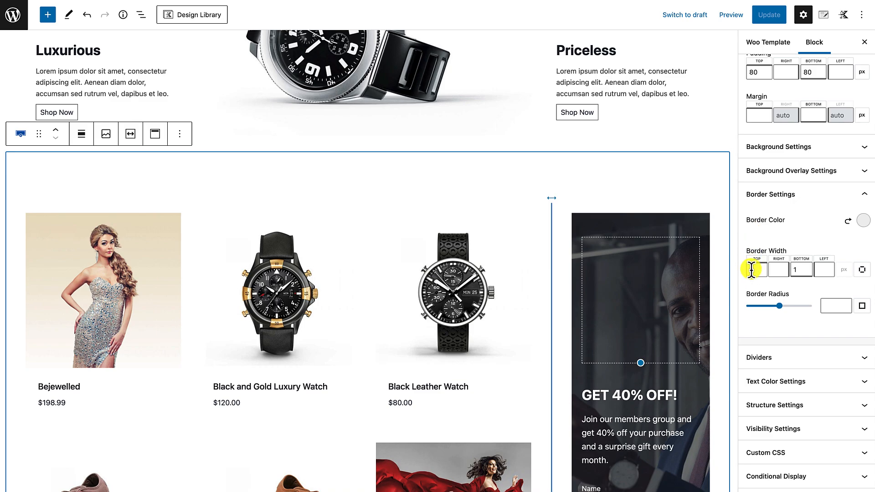
scroll(752, 269, up, 3)
scroll(628, 196, down, 8)
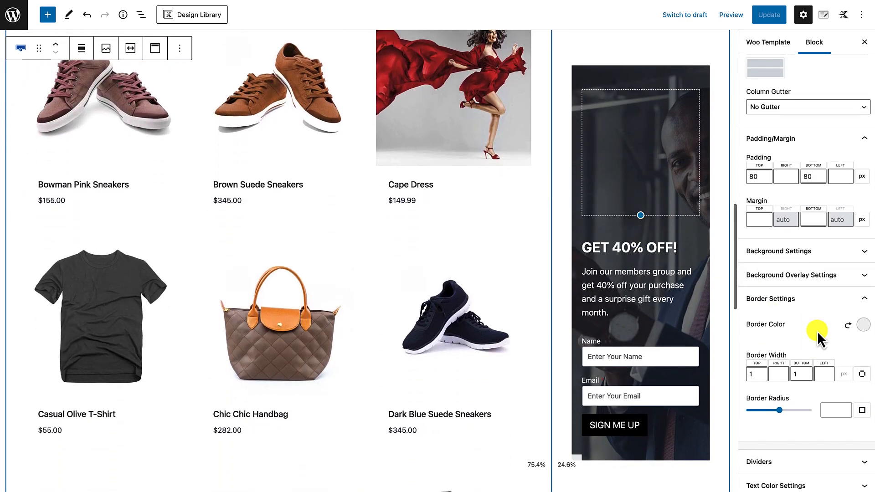
scroll(817, 332, down, 3)
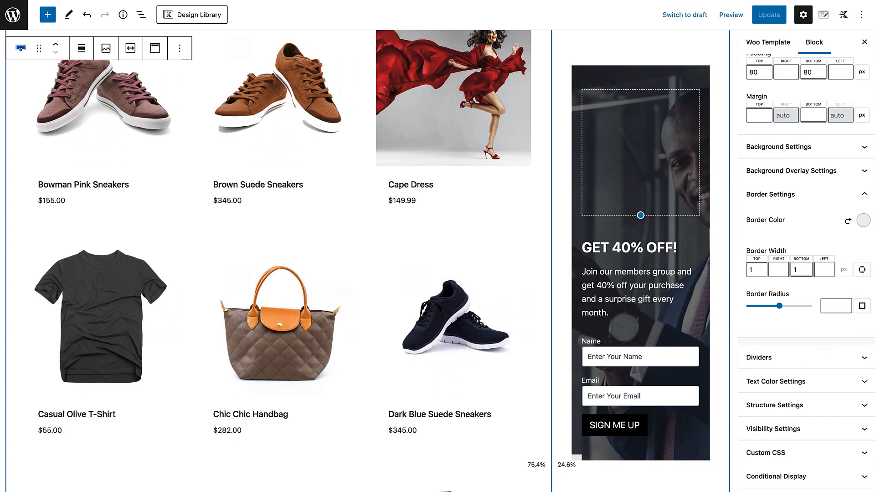
scroll(841, 472, down, 1)
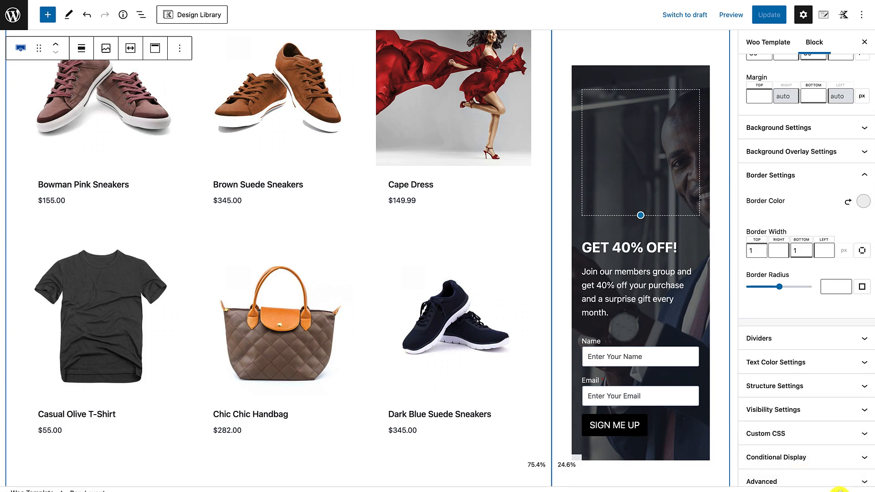
scroll(821, 465, down, 1)
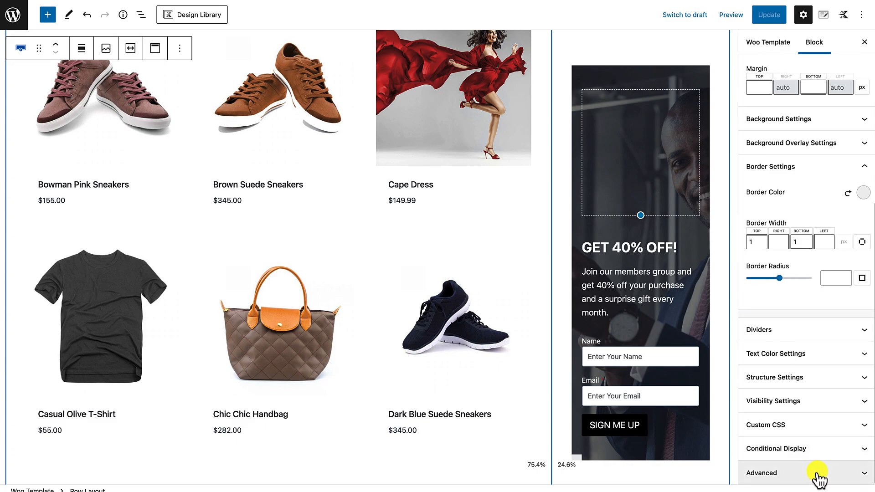
click(817, 472)
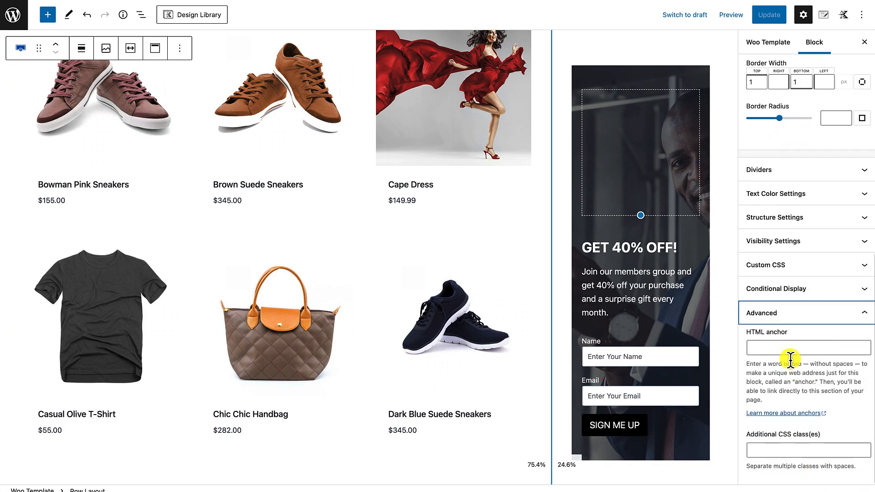
click(773, 349)
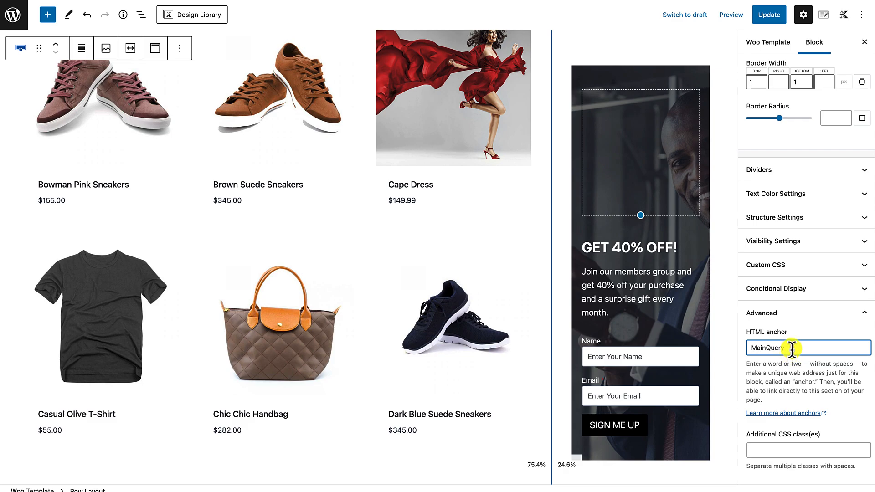
Copy the product row's anchor name and link the Elegant info box to #MainQuery.
drag(792, 349, 750, 348)
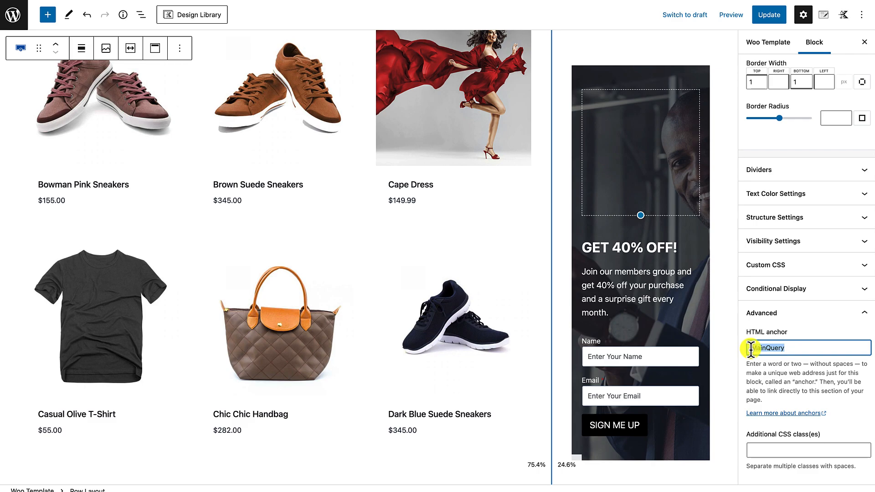
scroll(775, 338, up, 8)
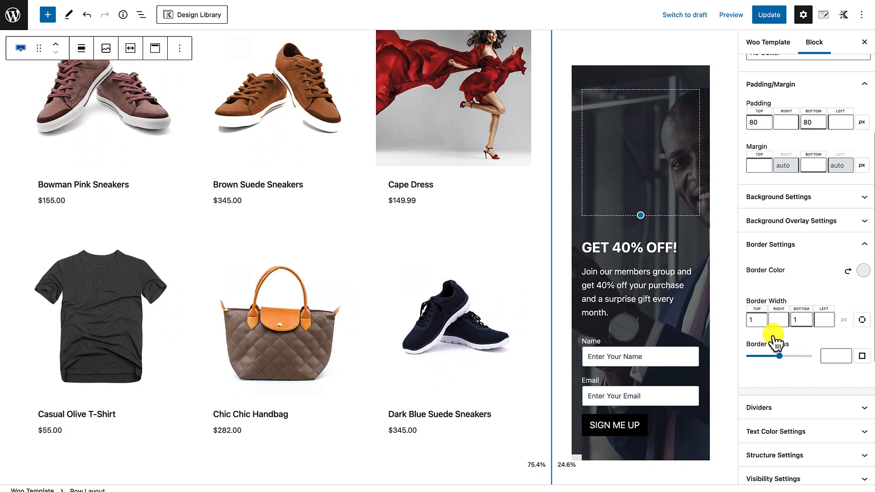
scroll(592, 247, up, 8)
scroll(601, 253, up, 8)
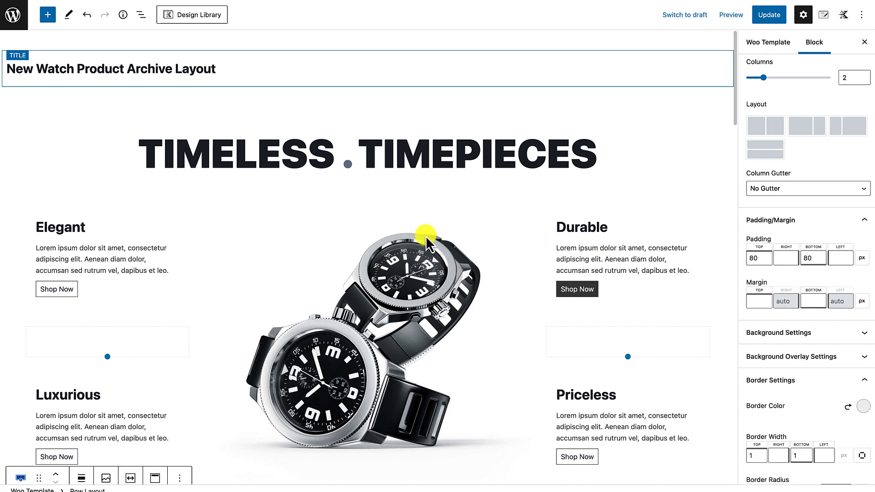
click(63, 288)
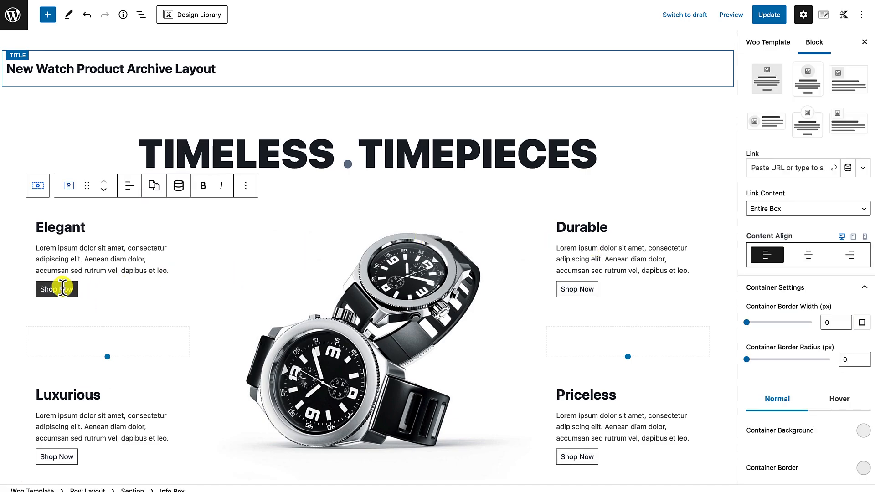
click(761, 167)
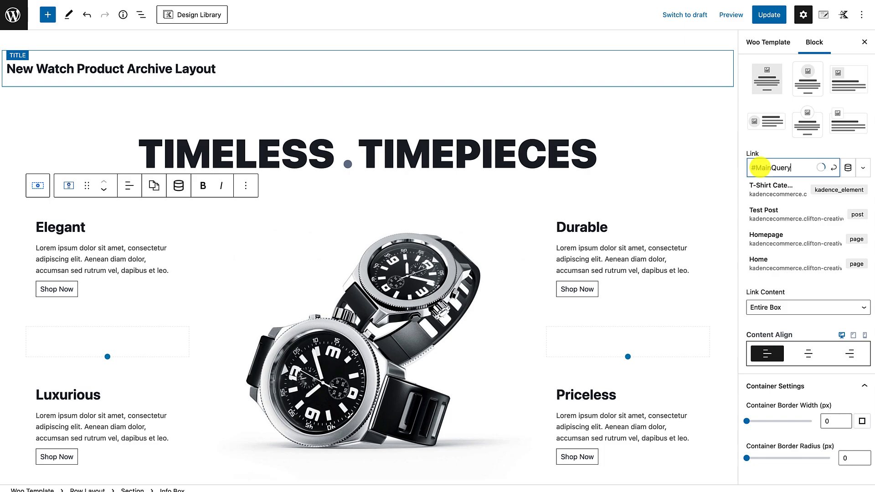
click(835, 169)
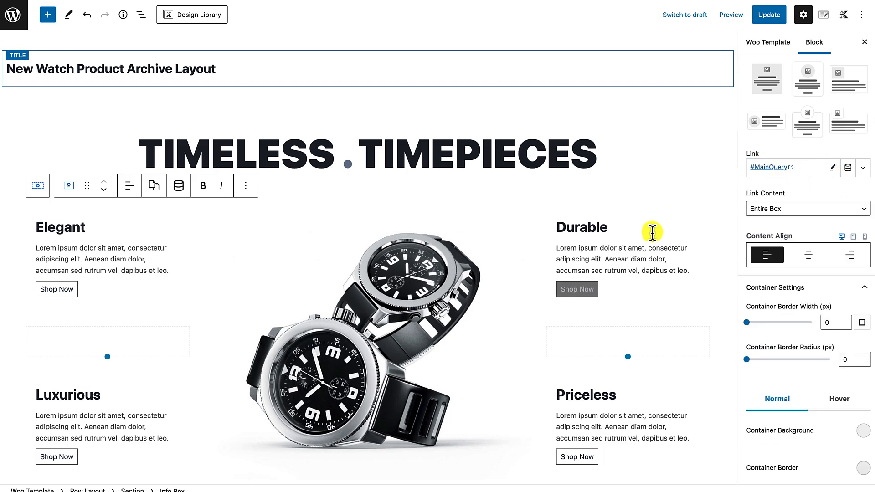
Link the Durable and Priceless info boxes to #MainQuery.
click(582, 292)
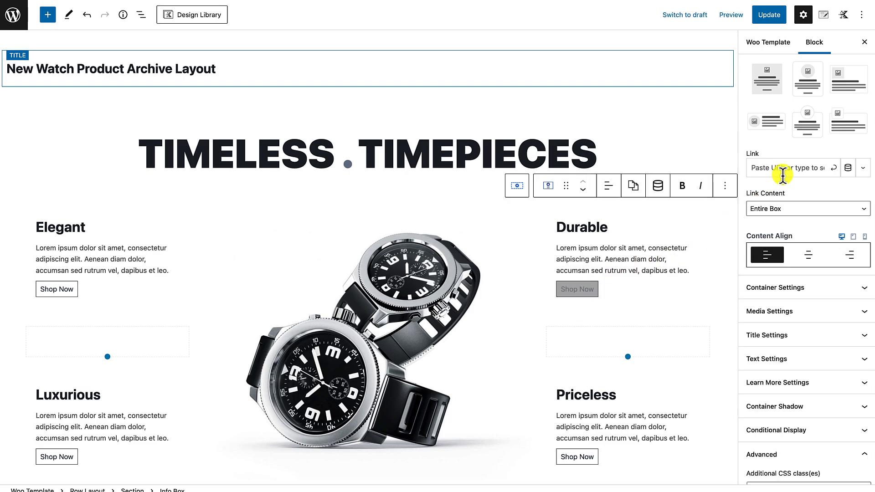
click(782, 169)
text(#MainQuery)
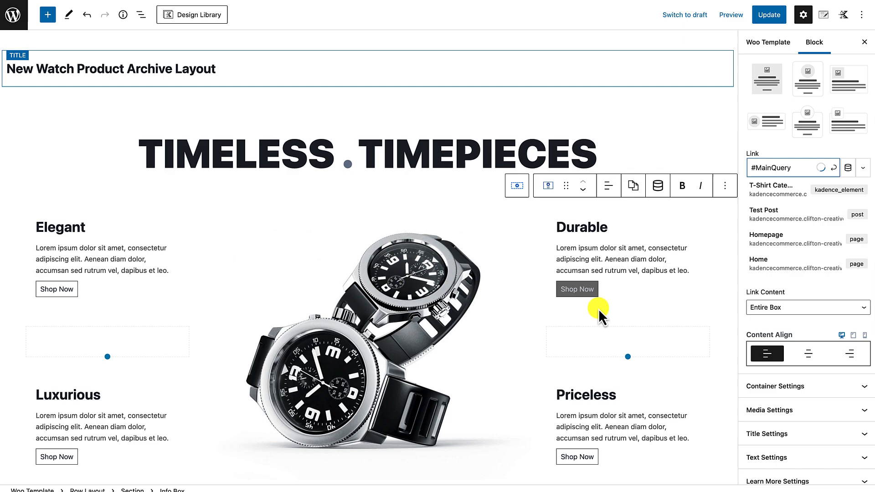
scroll(595, 308, down, 3)
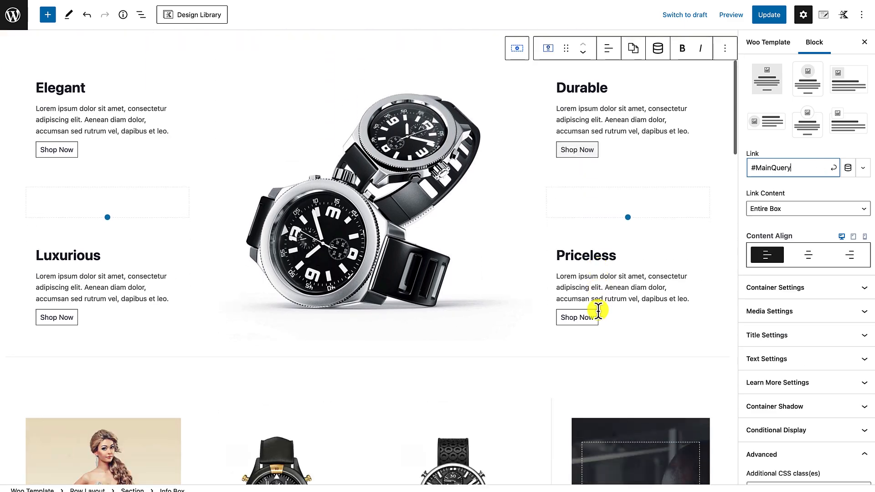
click(586, 318)
click(788, 167)
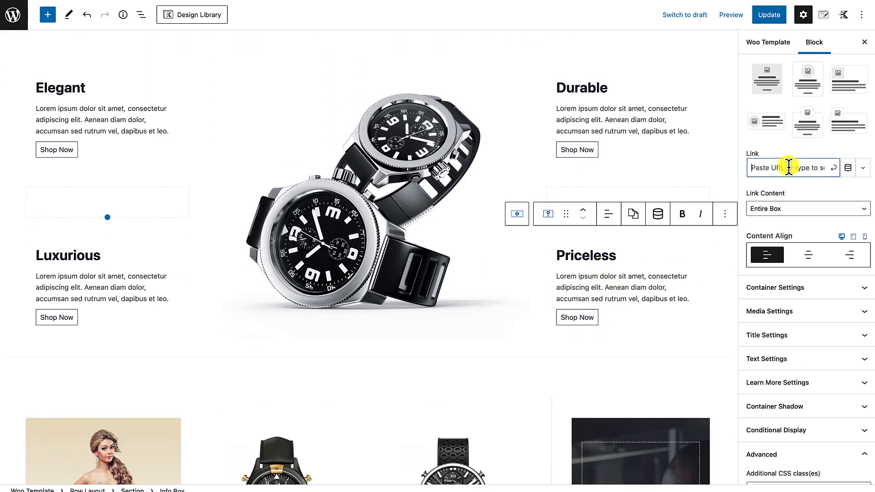
text(#MainQuery)
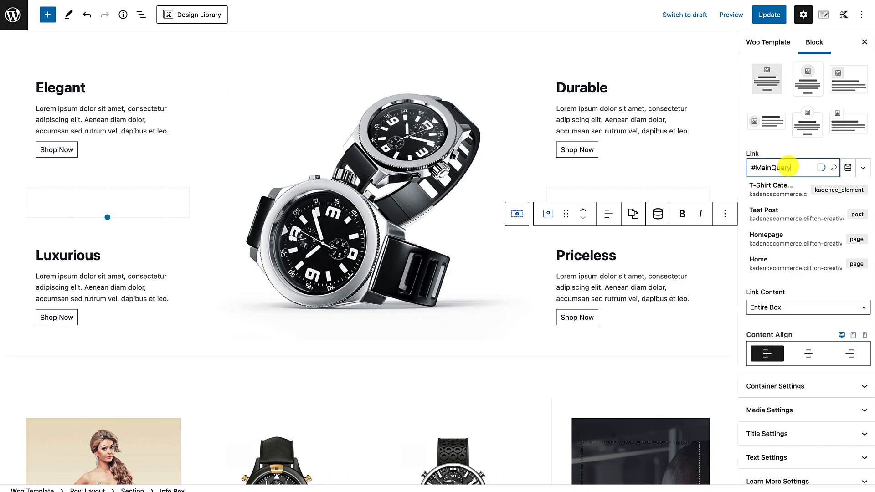
key(Return)
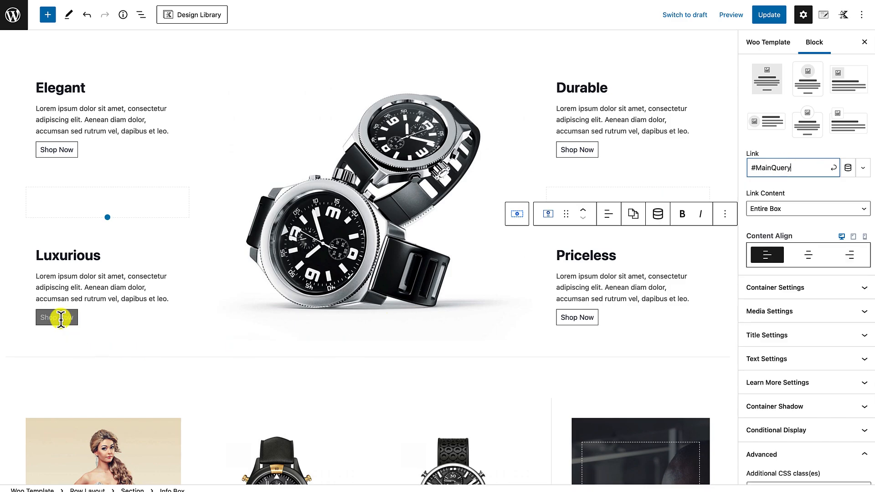
Link the Luxurious info box to #MainQuery and save the updated template.
click(53, 315)
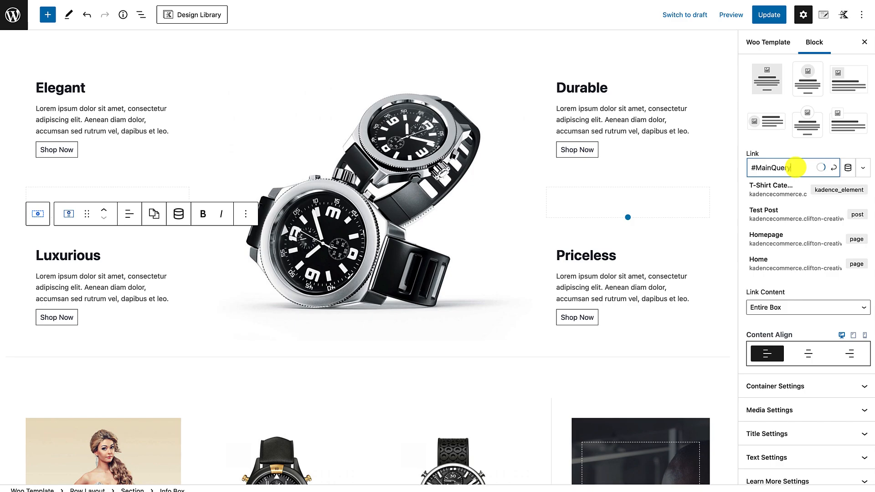
key(Return)
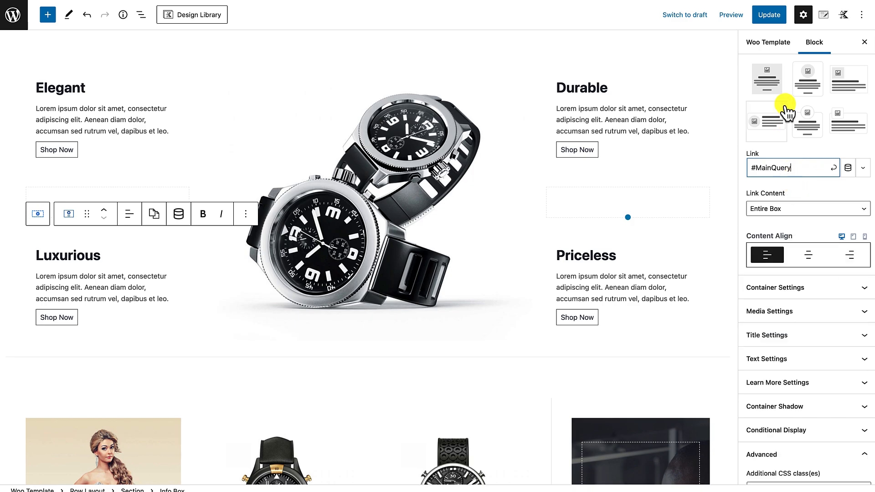
click(772, 17)
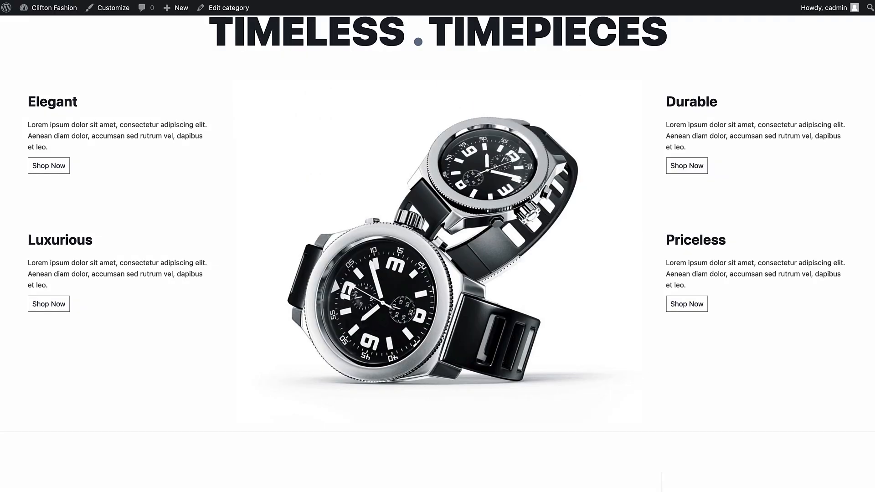
Reload the live Watches page and test the Elegant box's Shop Now link to the product grid.
scroll(64, 34, up, 3)
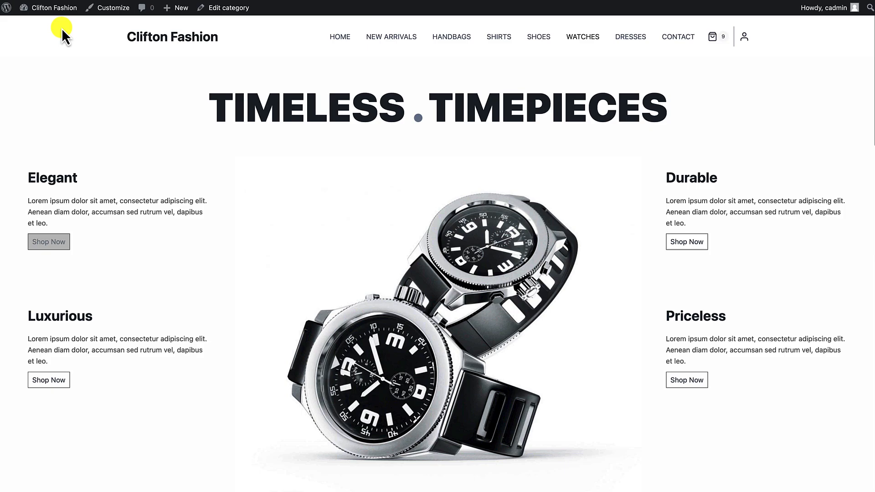
click(42, 3)
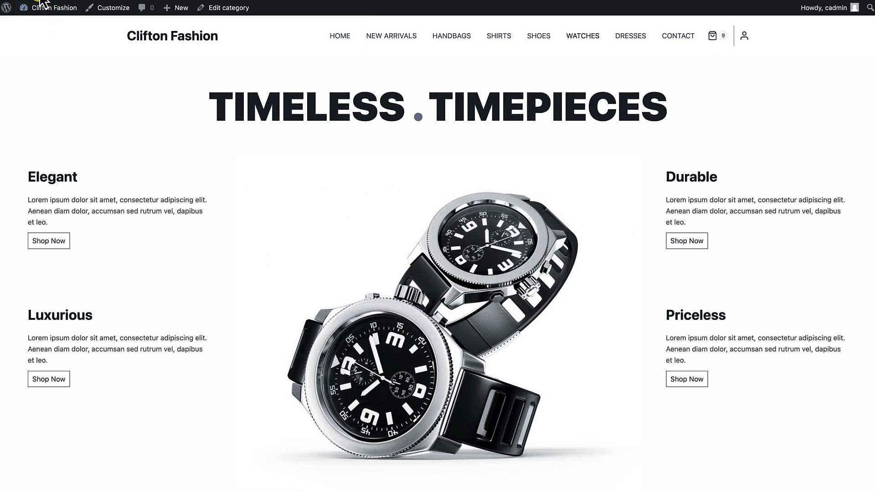
click(45, 241)
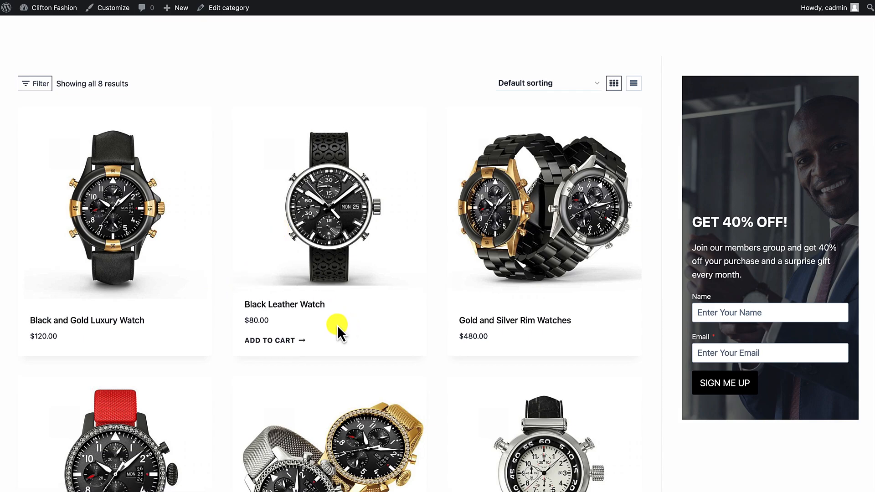
scroll(338, 327, up, 3)
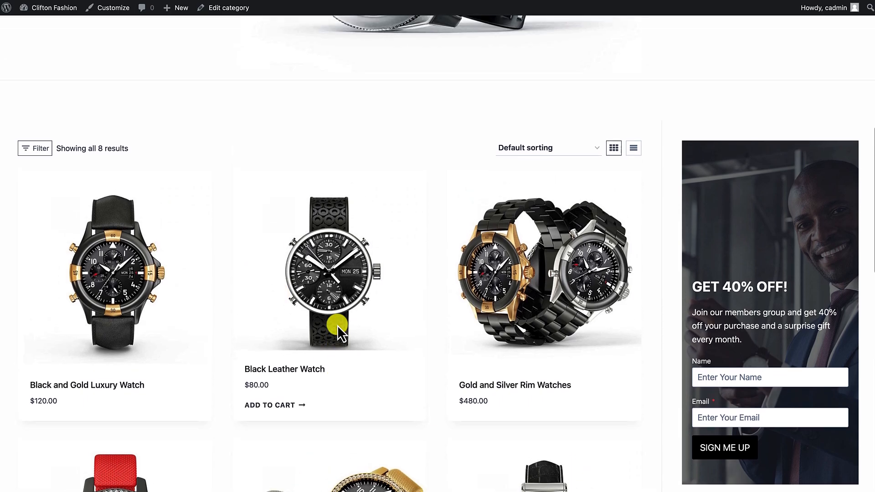
scroll(339, 327, up, 5)
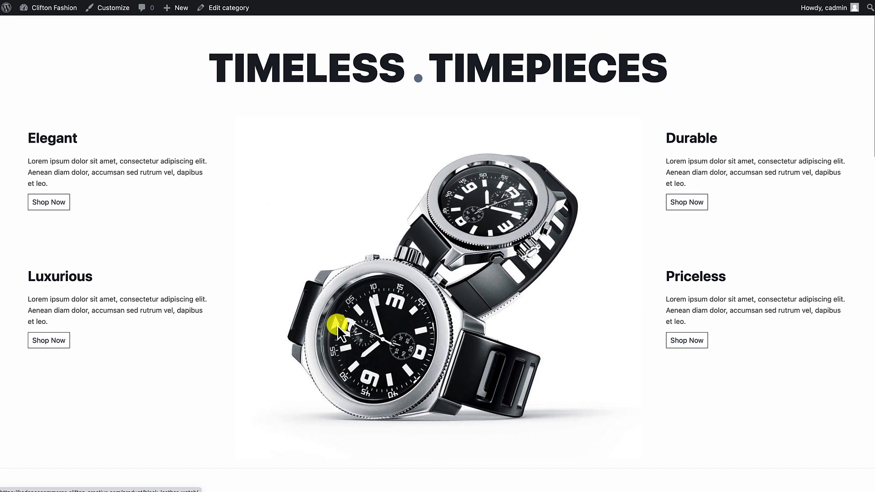
Inspect the live Watches page at iPhone 12 Pro size, checking the headline, info boxes and product list, and close the inspector.
right_click(324, 218)
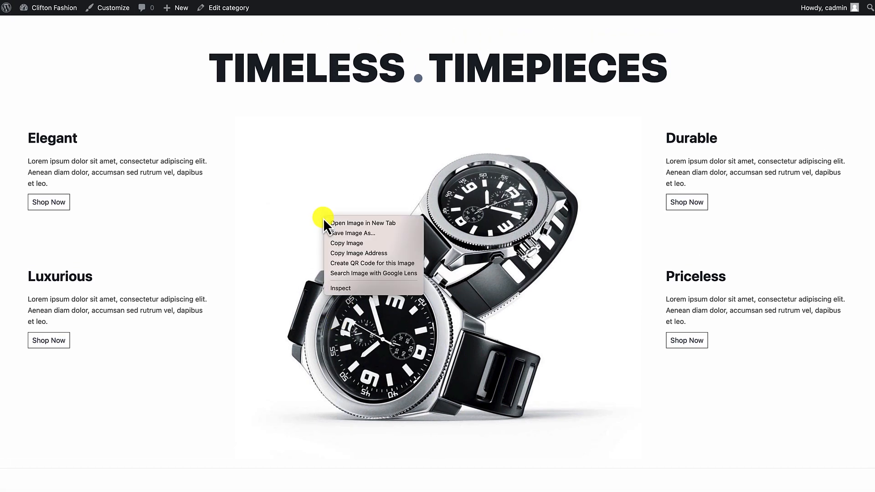
click(341, 294)
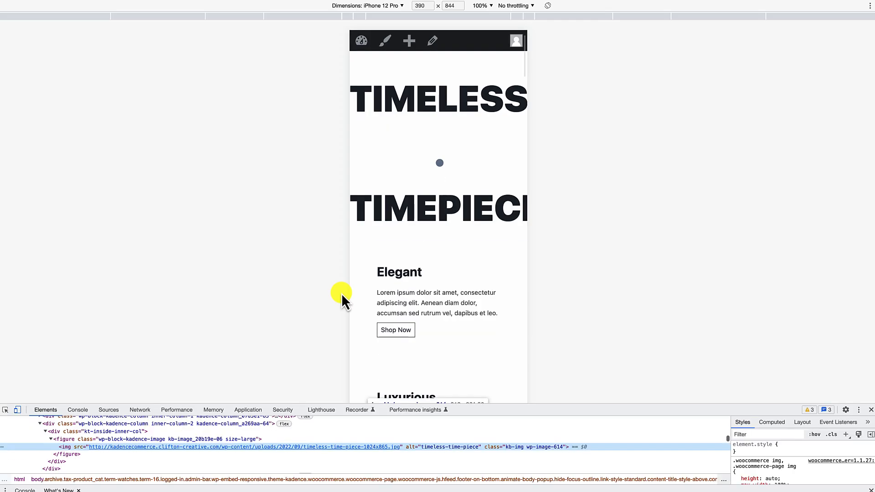
scroll(421, 214, down, 2)
scroll(421, 214, down, 15)
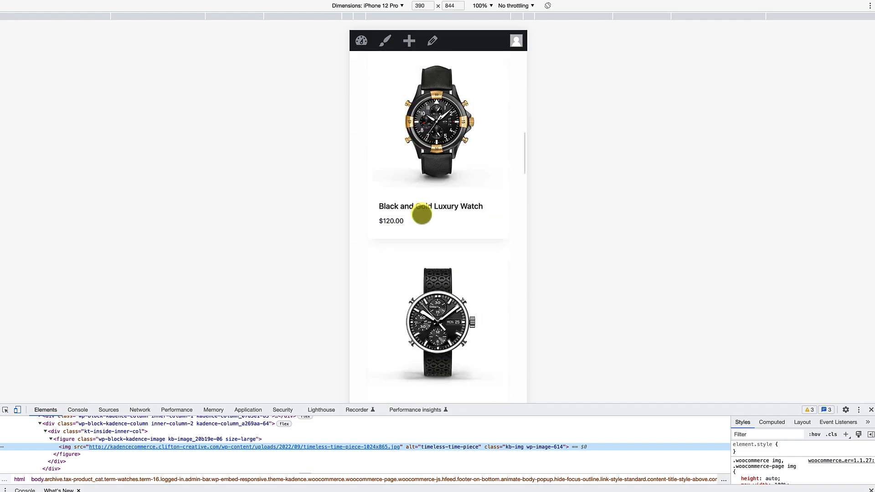
scroll(422, 215, up, 10)
scroll(422, 214, up, 10)
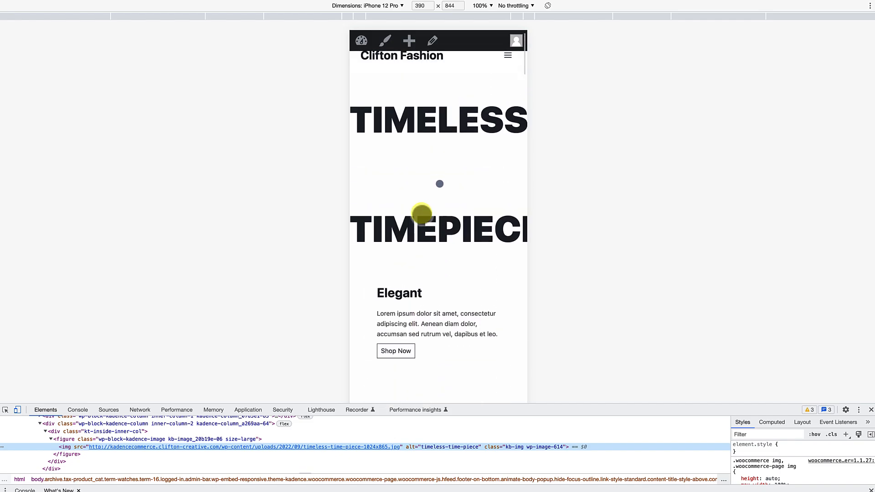
scroll(422, 214, down, 5)
scroll(422, 214, down, 15)
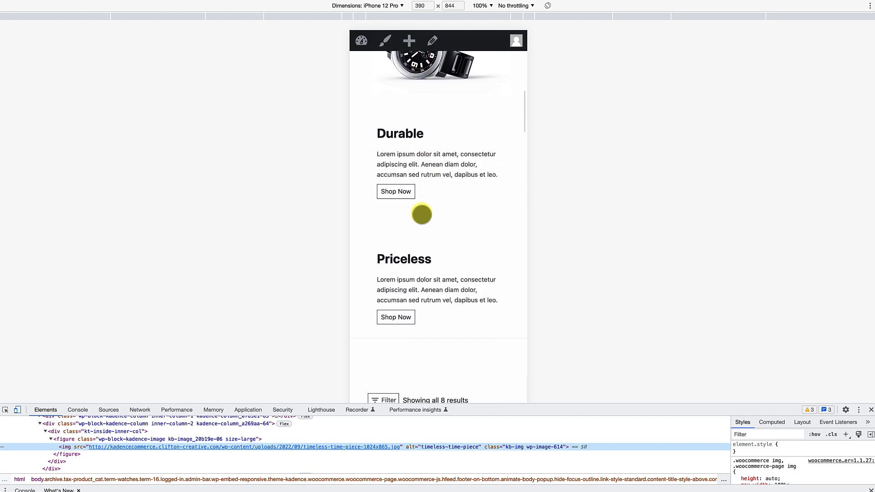
scroll(421, 214, down, 15)
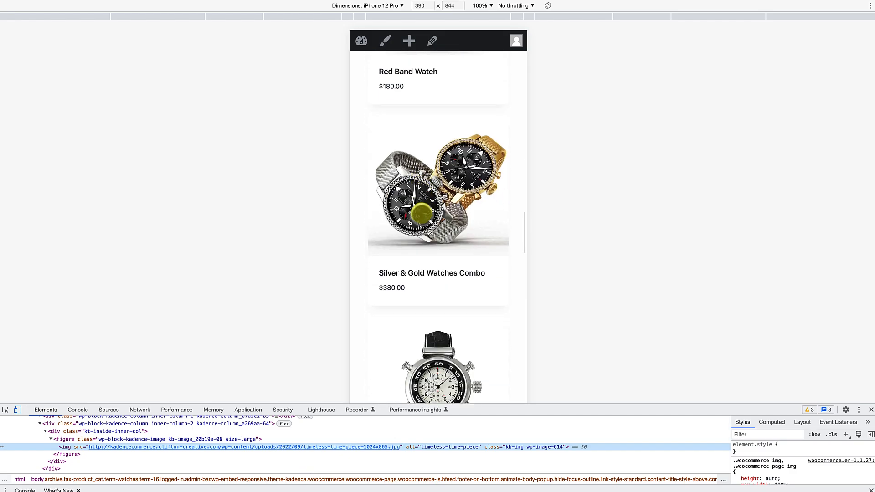
scroll(422, 214, up, 15)
scroll(422, 214, up, 15)
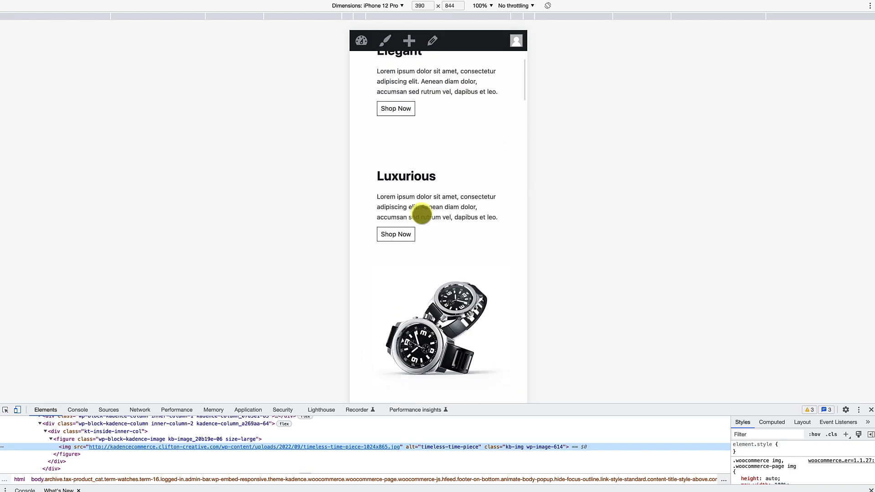
click(872, 410)
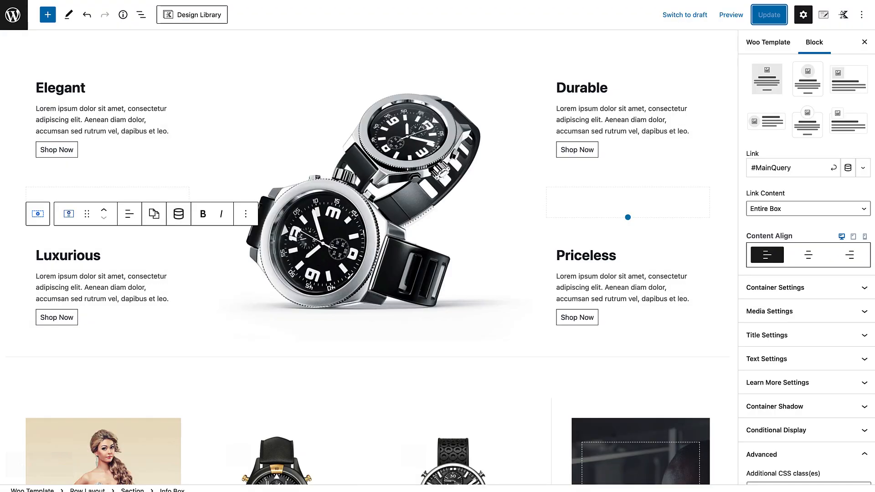
Set the "Timeless . Timepieces" heading's tablet font size to 60 px and its tablet line height to 66 px.
scroll(229, 122, up, 3)
click(85, 136)
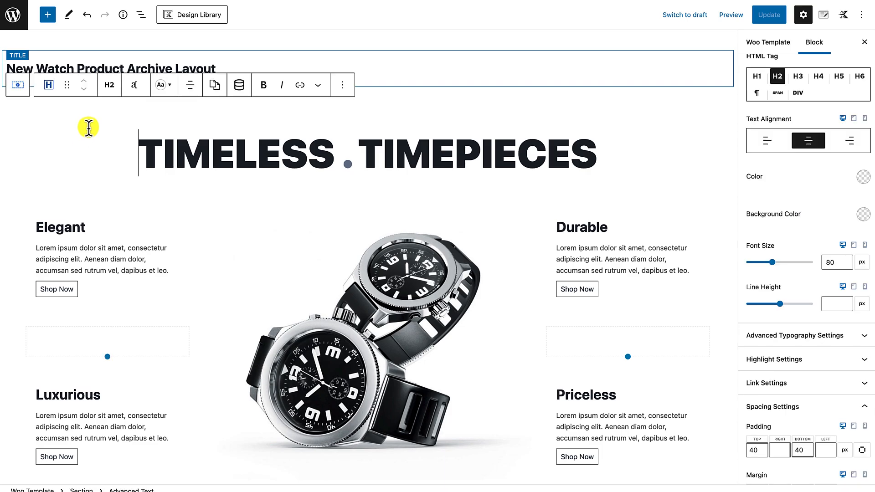
click(125, 159)
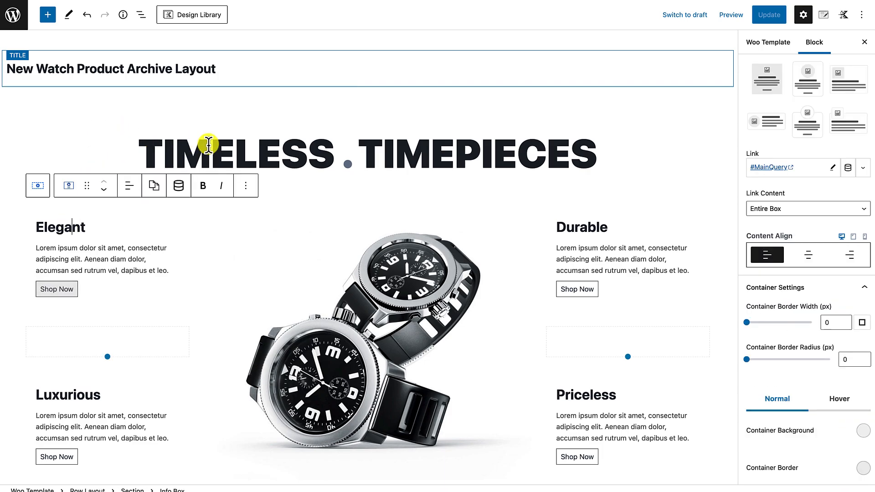
click(211, 151)
click(570, 155)
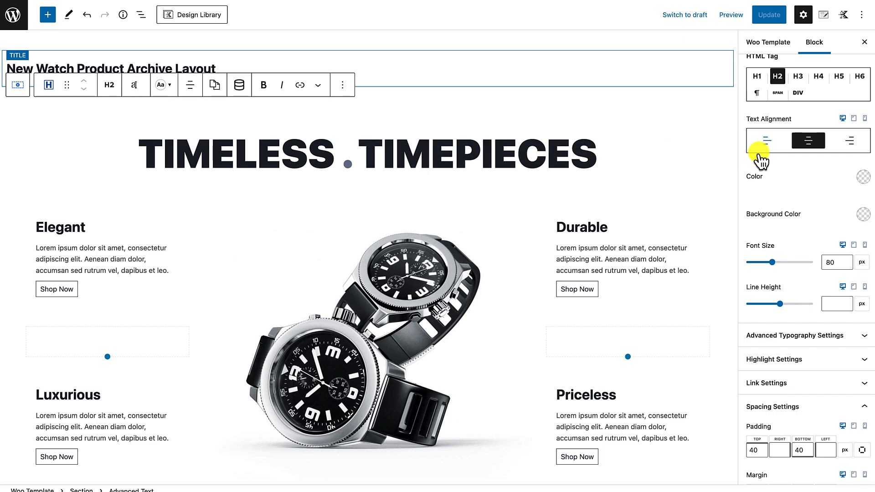
click(854, 119)
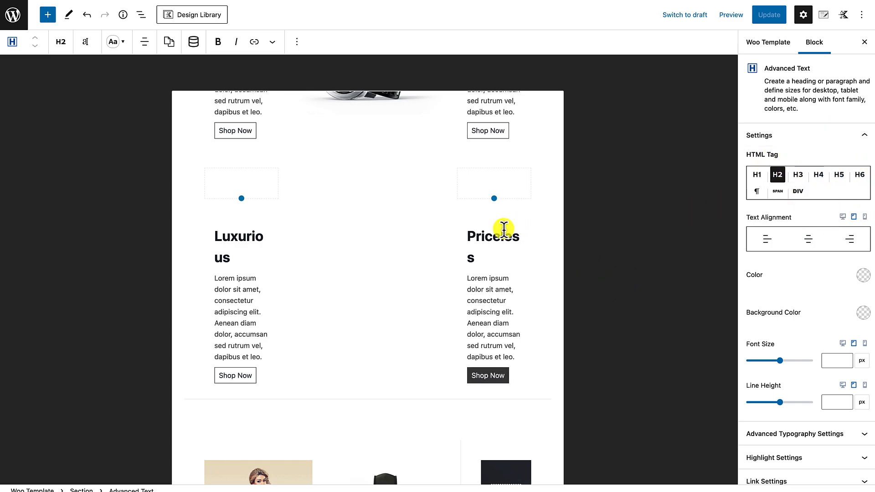
scroll(504, 228, up, 10)
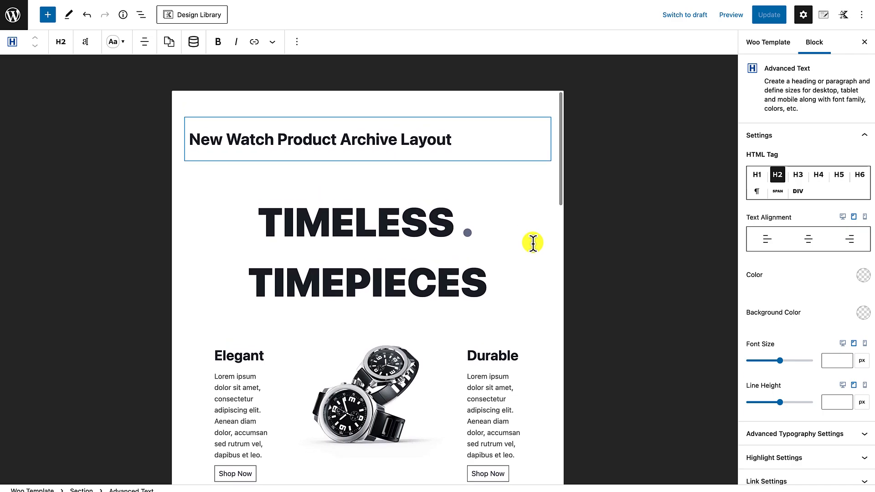
click(855, 218)
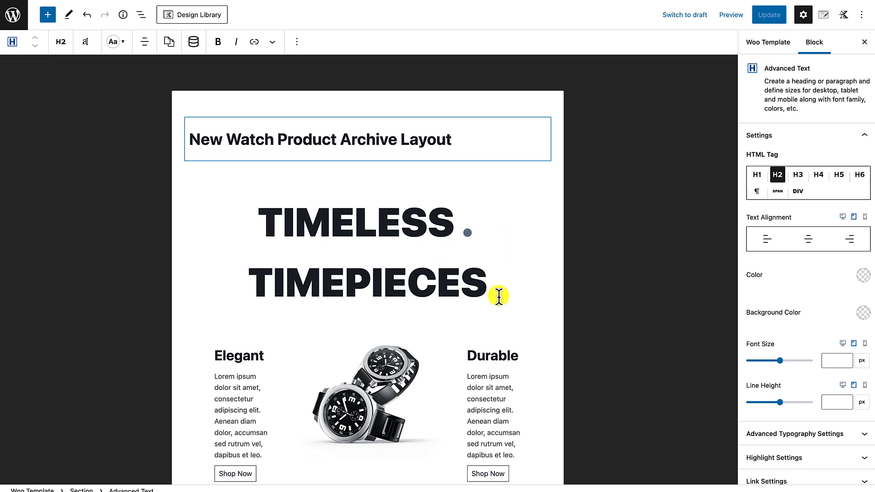
click(832, 360)
text(60)
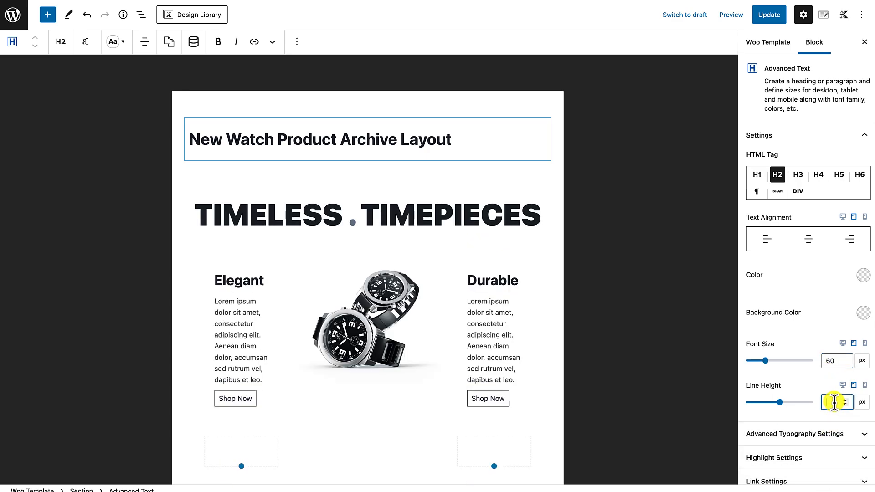
text(66)
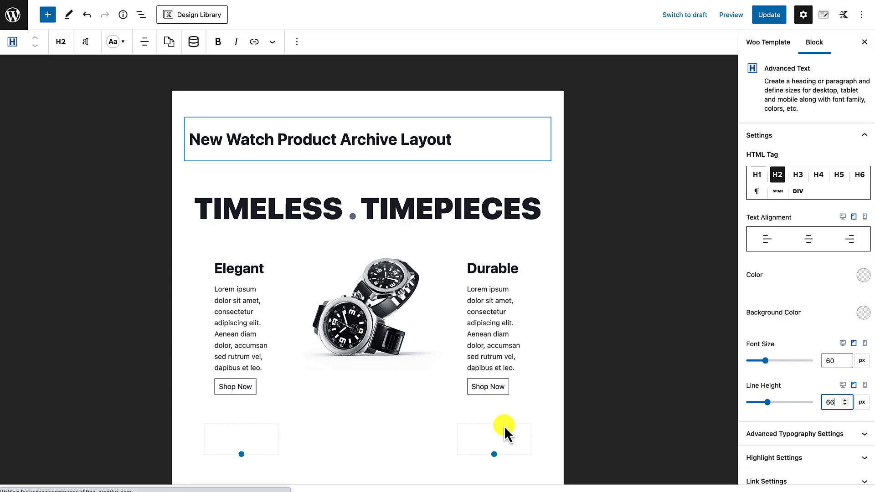
Change the tablet layout of the hero row with the info boxes and watch image to three full-width stacked rows.
scroll(455, 441, down, 2)
scroll(423, 269, up, 2)
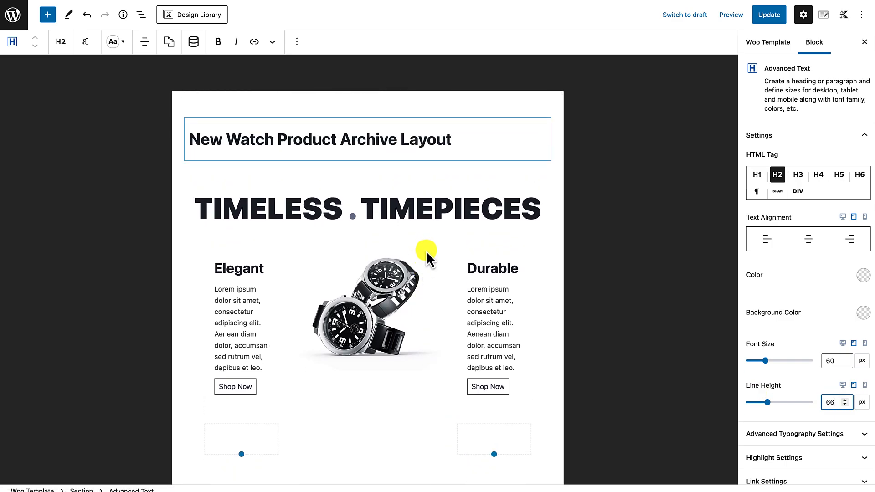
click(426, 251)
click(451, 248)
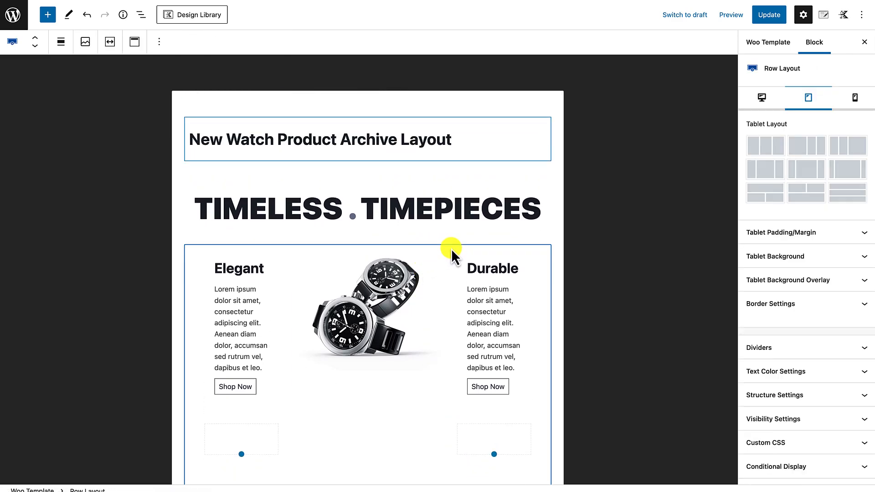
scroll(451, 258, down, 4)
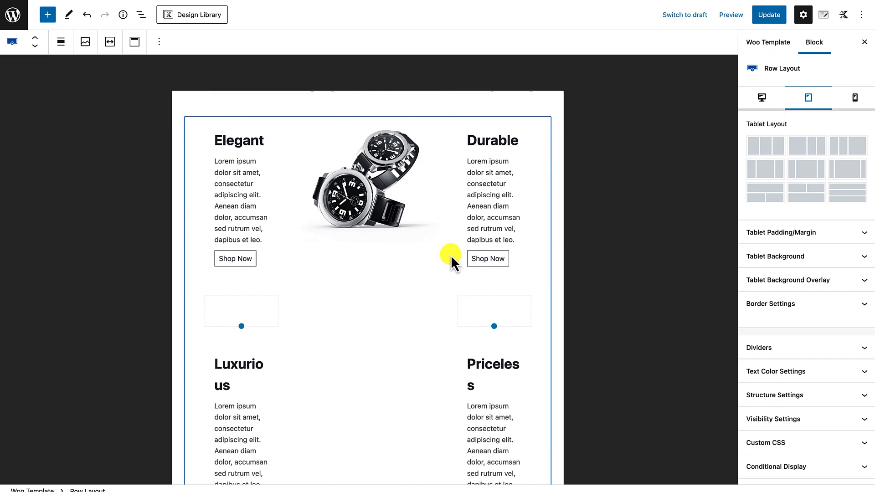
scroll(451, 257, up, 2)
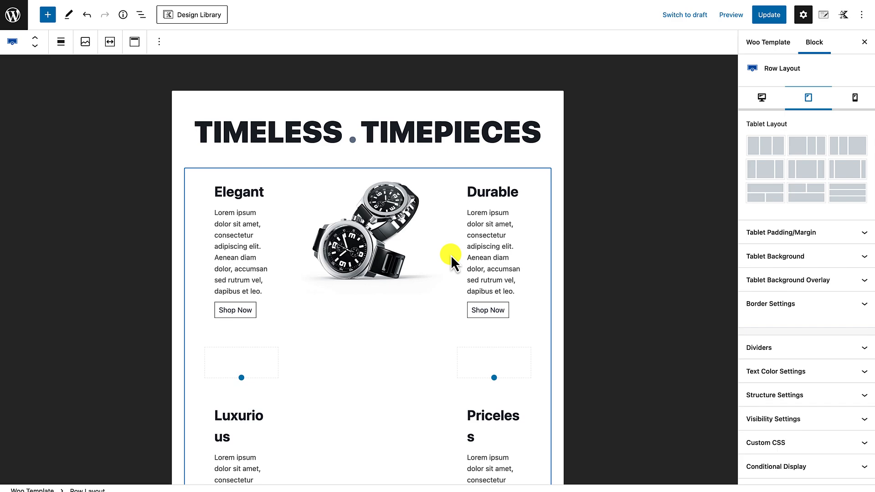
scroll(451, 256, up, 1)
click(863, 203)
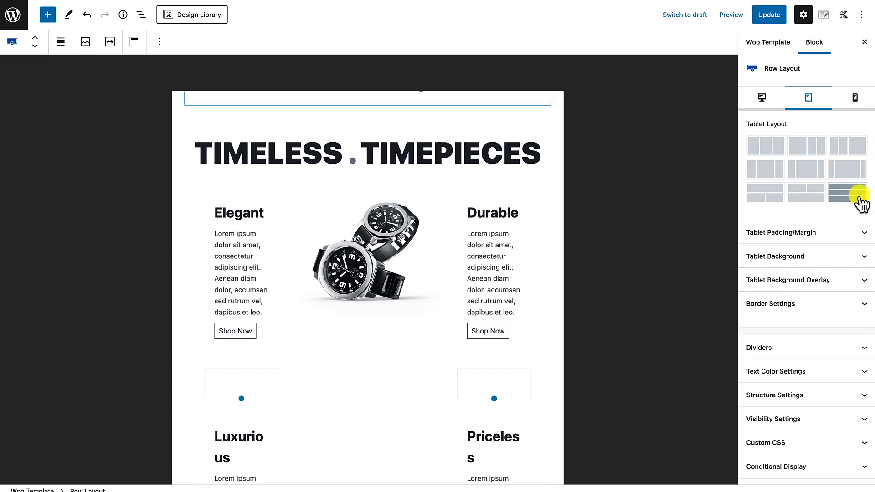
Examine the stacked info boxes, watch image and product grid with sale banner in the tablet layout.
scroll(344, 293, down, 3)
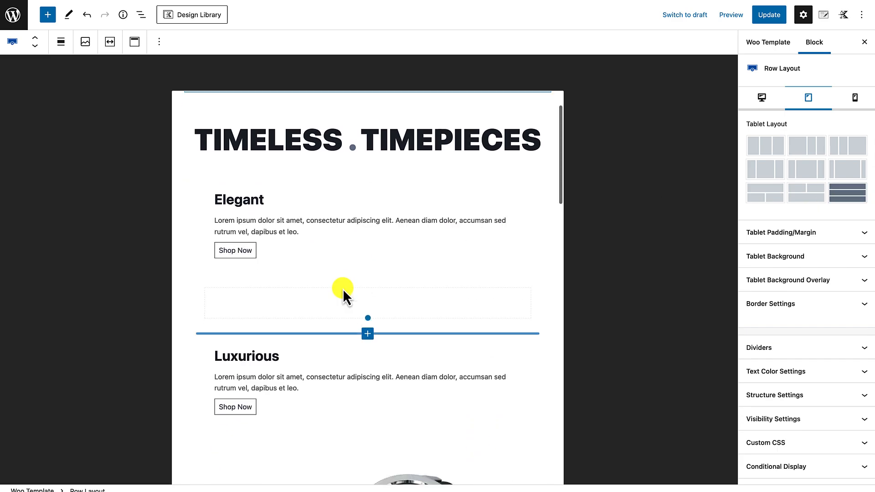
scroll(354, 231, down, 2)
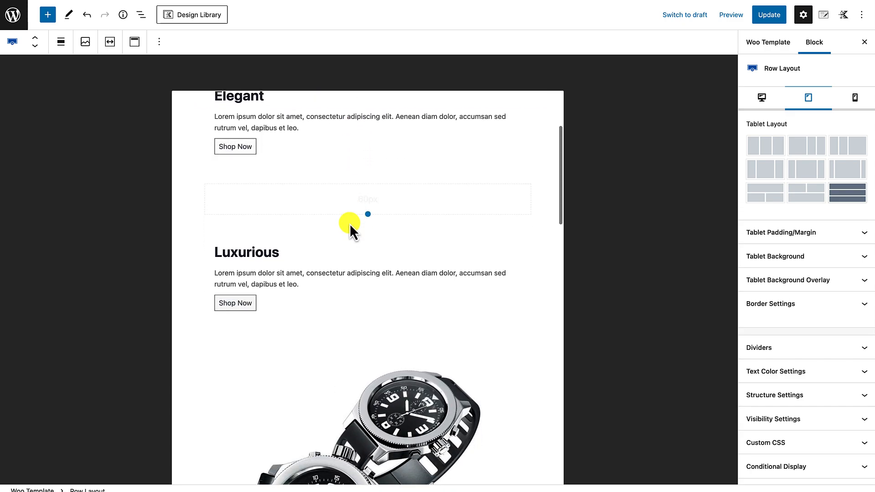
scroll(349, 228, down, 5)
scroll(350, 246, down, 8)
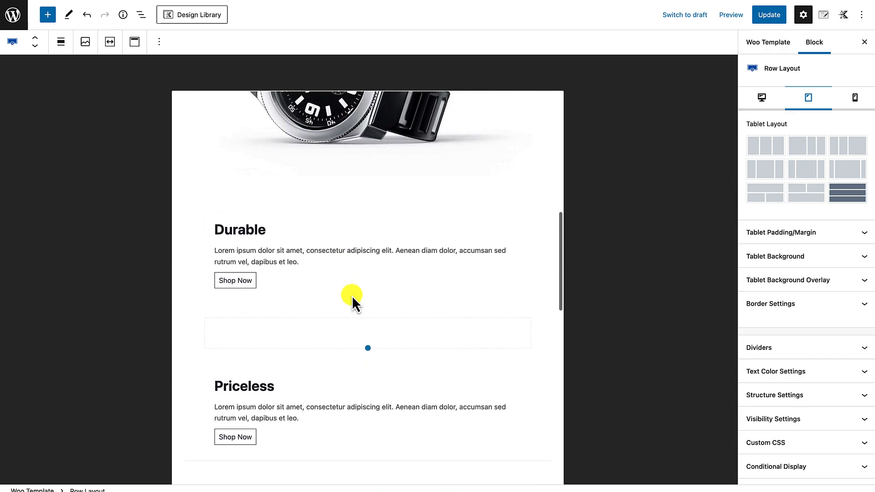
scroll(351, 269, up, 10)
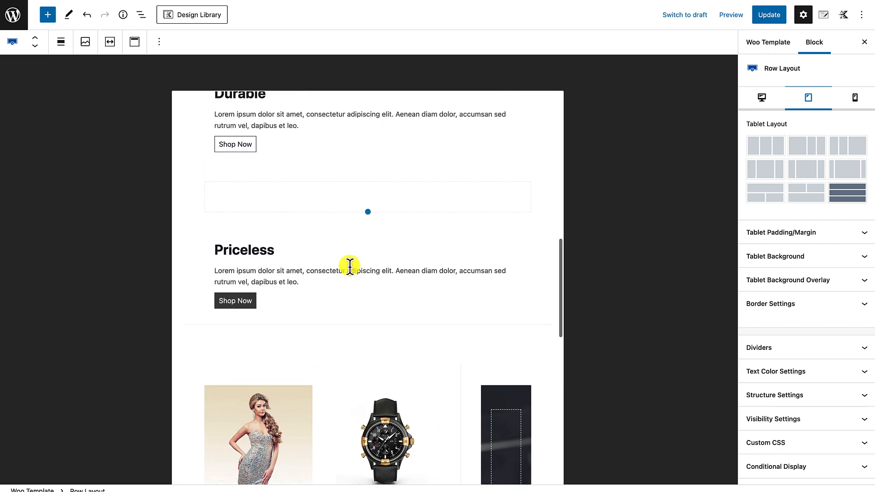
scroll(349, 267, up, 3)
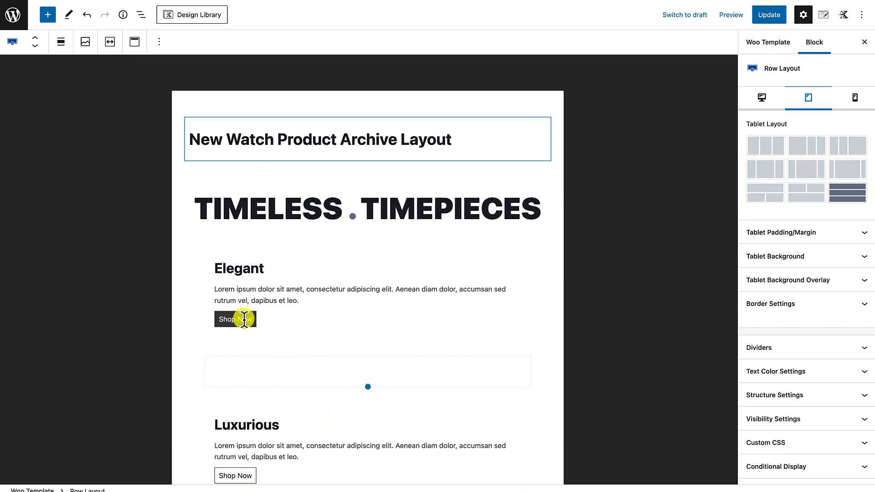
scroll(244, 319, down, 15)
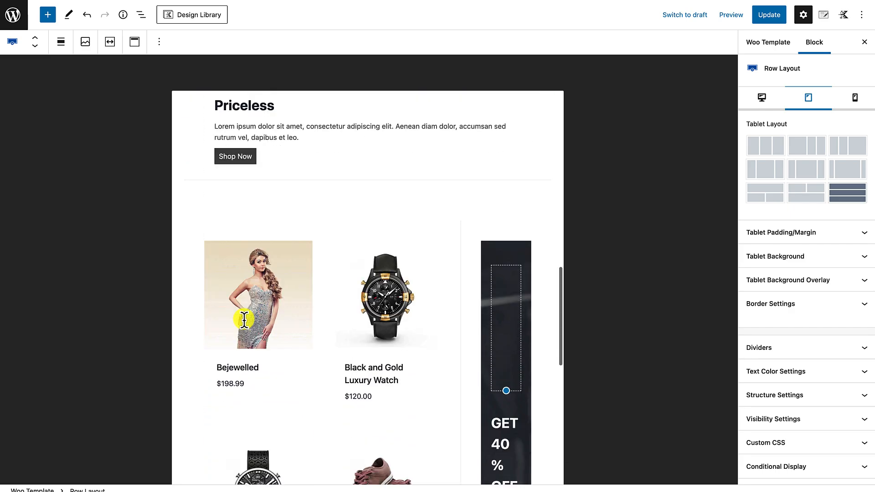
scroll(286, 258, up, 15)
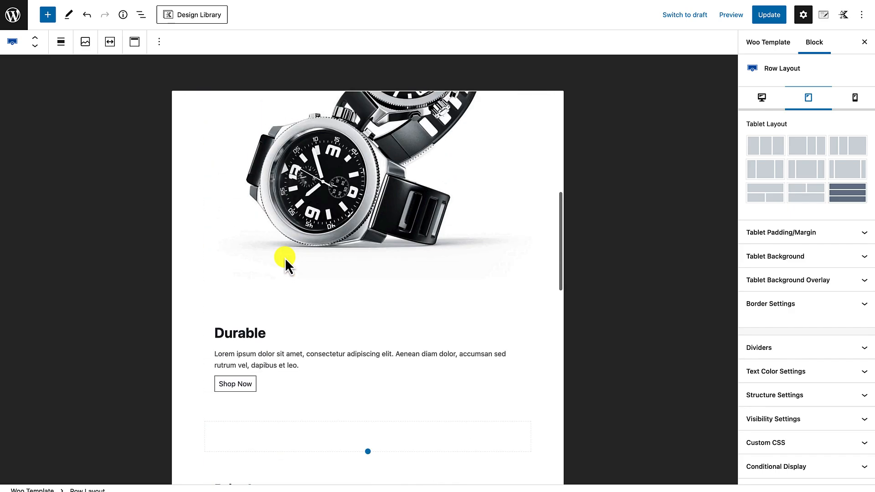
scroll(285, 258, down, 15)
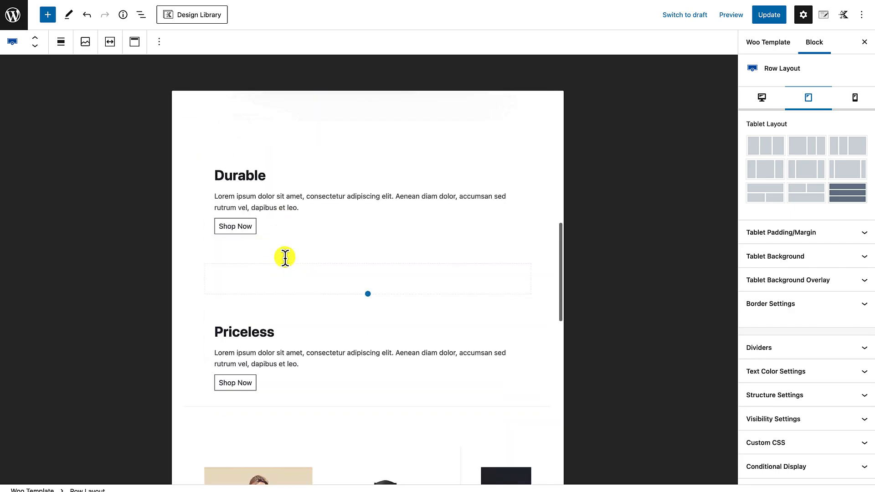
scroll(285, 258, up, 2)
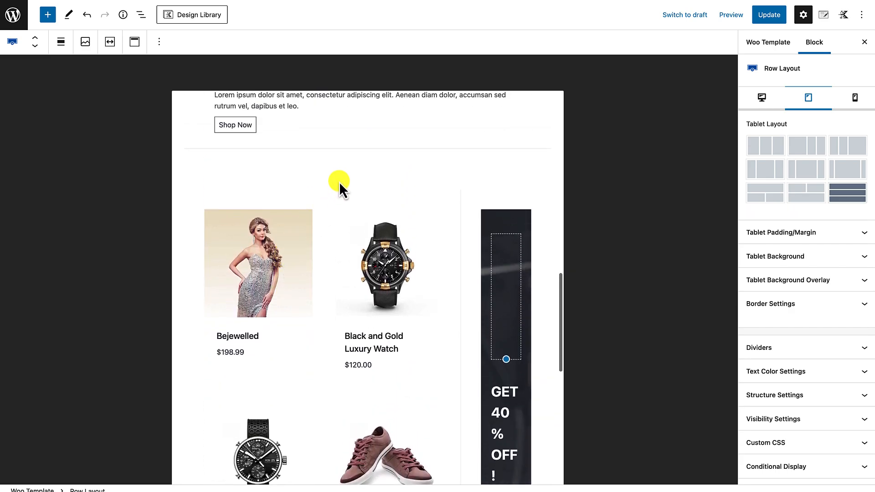
Change the tablet layout of the row holding the product grid and sale banner to two full-width stacked rows.
click(344, 158)
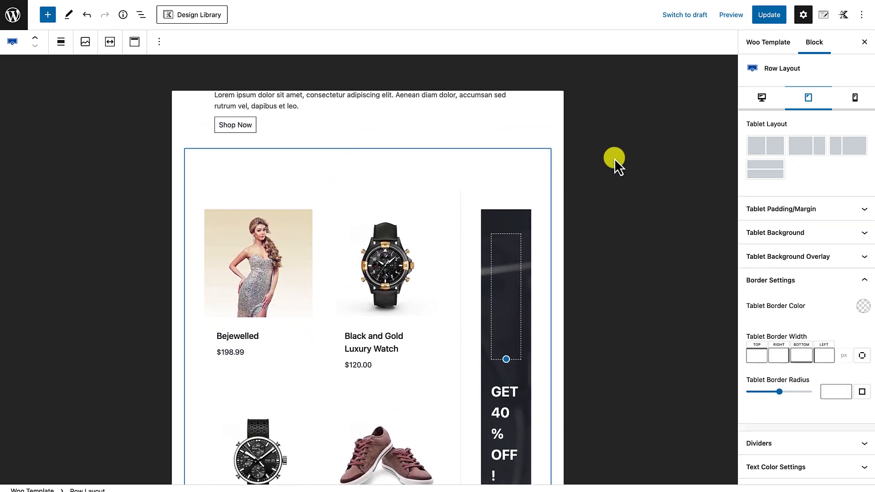
click(776, 175)
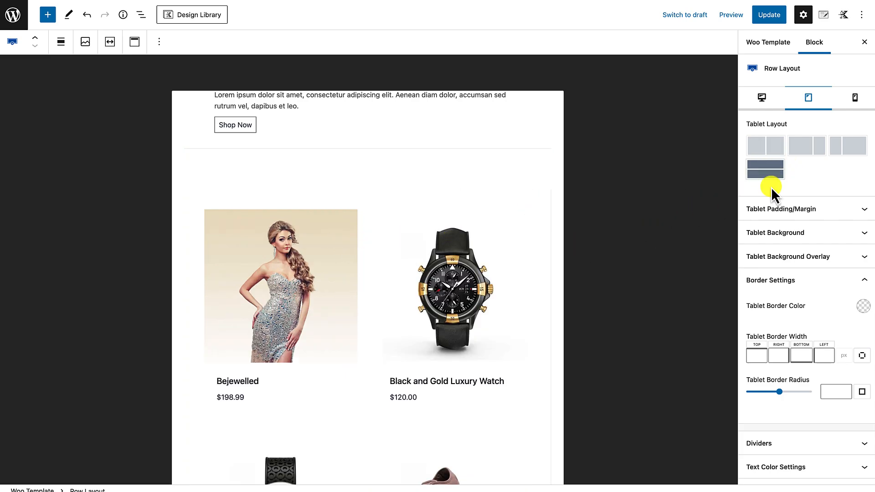
scroll(357, 286, up, 15)
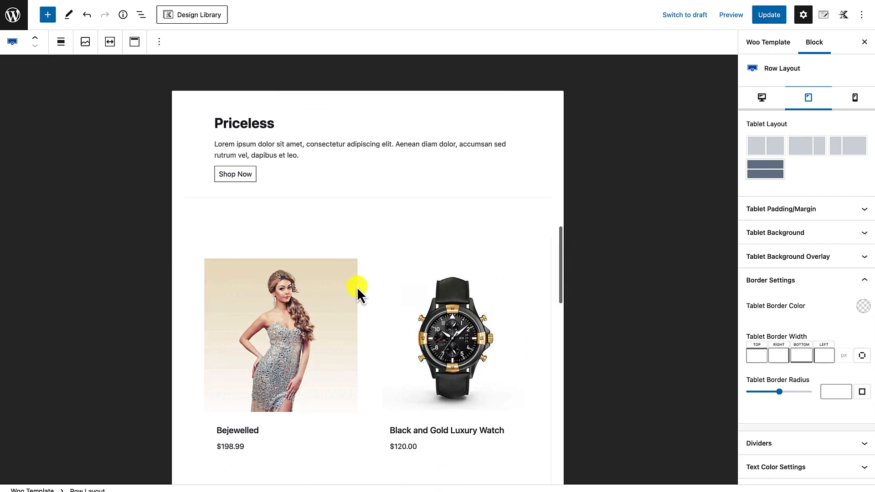
Switch to the mobile layout and set the "Timeless . Timepieces" heading's mobile font size to 24 px.
click(855, 97)
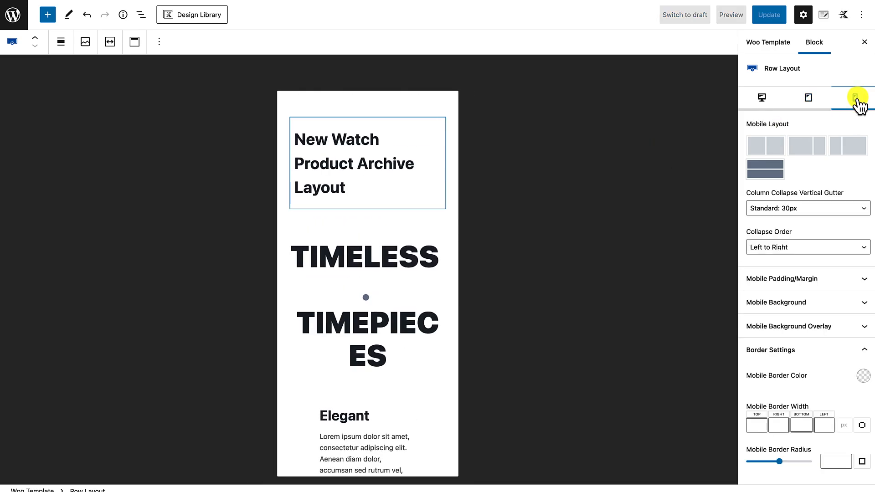
click(363, 262)
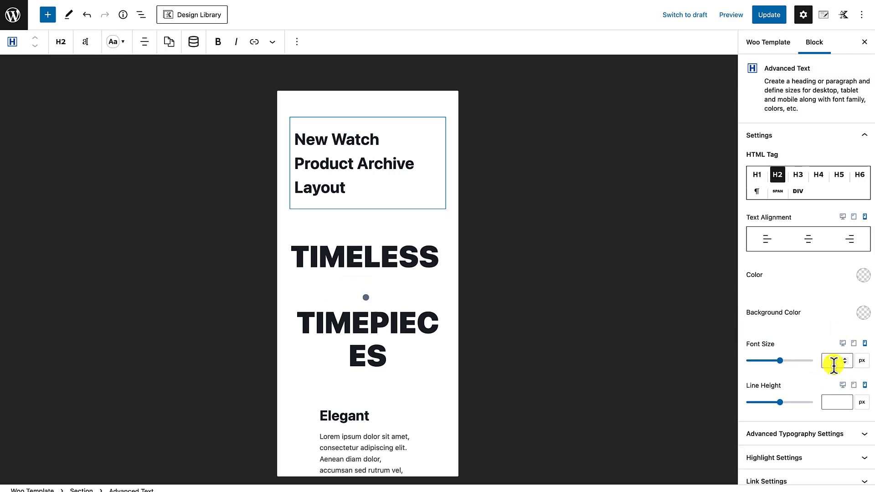
text(30)
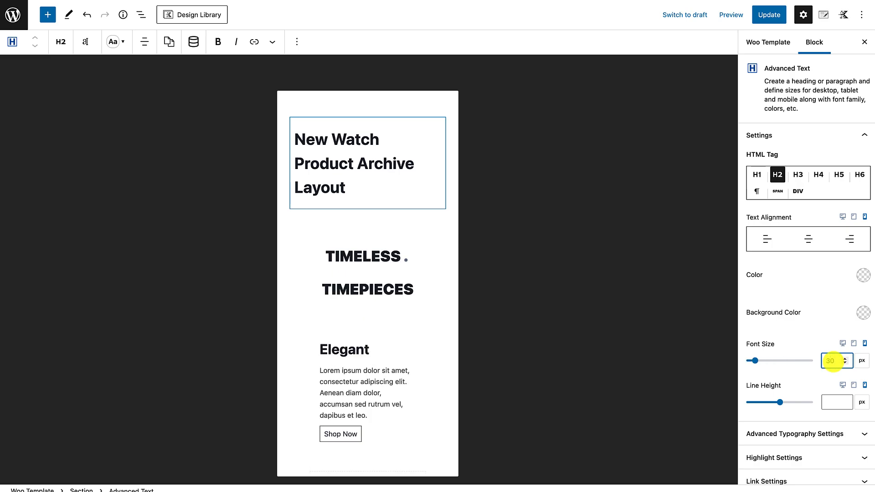
key(BackSpace)
key(BackSpace)
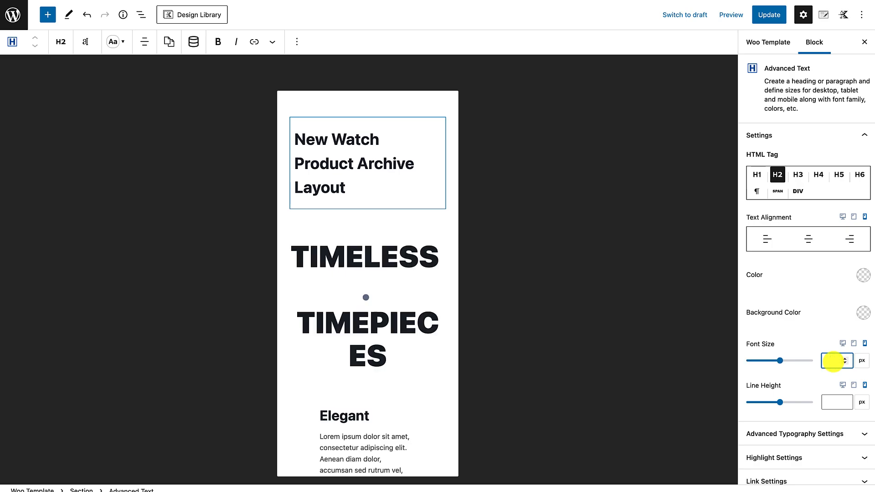
text(28)
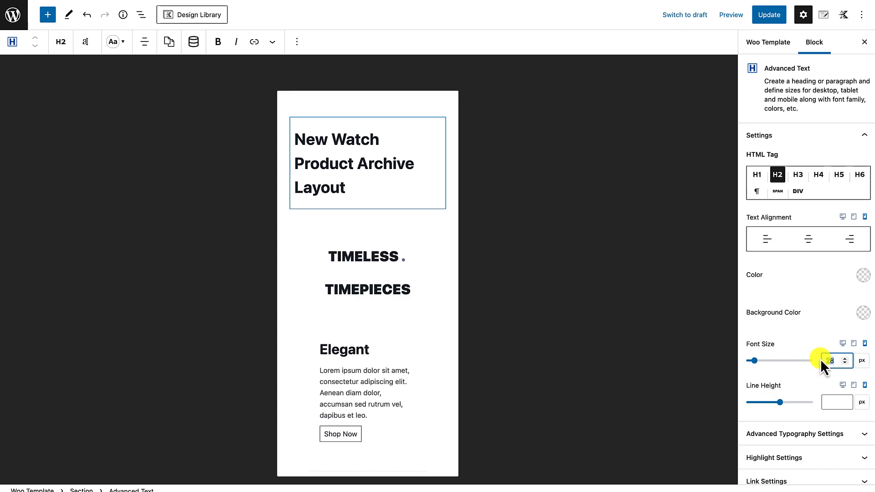
text(24)
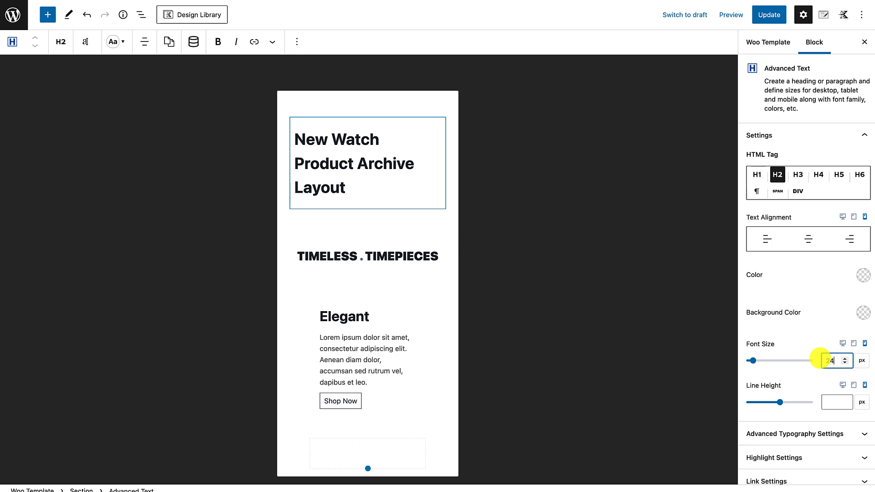
Examine the Elegant and Luxurious info boxes and the spacing between them in the mobile layout.
scroll(404, 363, down, 3)
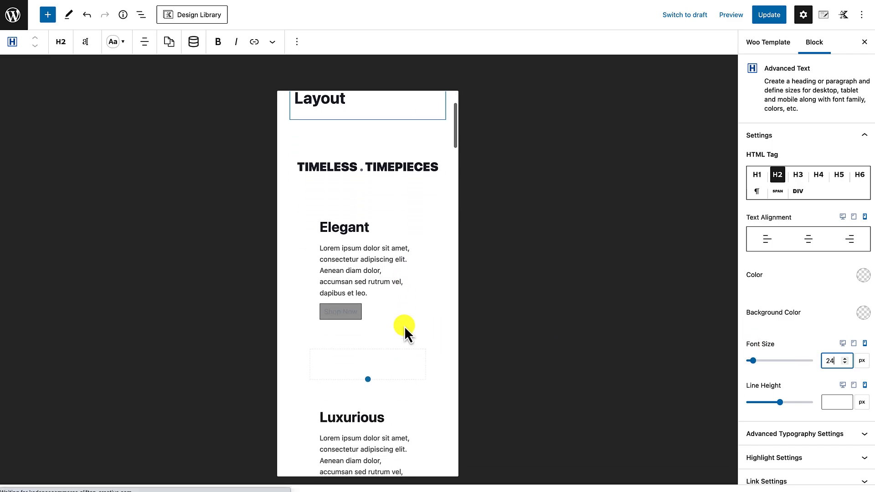
click(393, 293)
scroll(393, 319, down, 2)
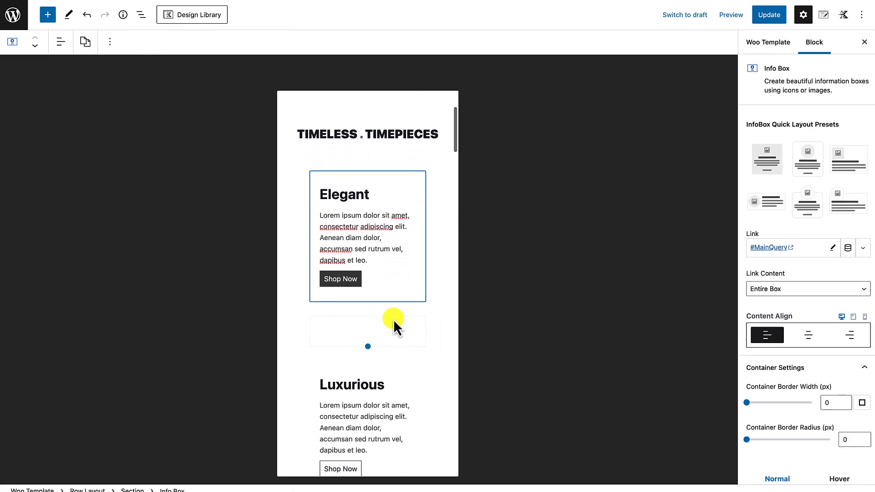
scroll(393, 319, up, 2)
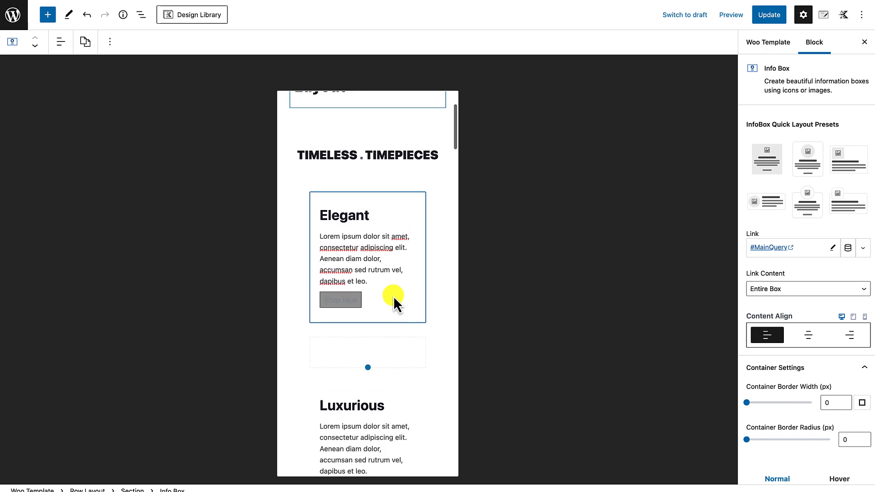
scroll(392, 315, down, 3)
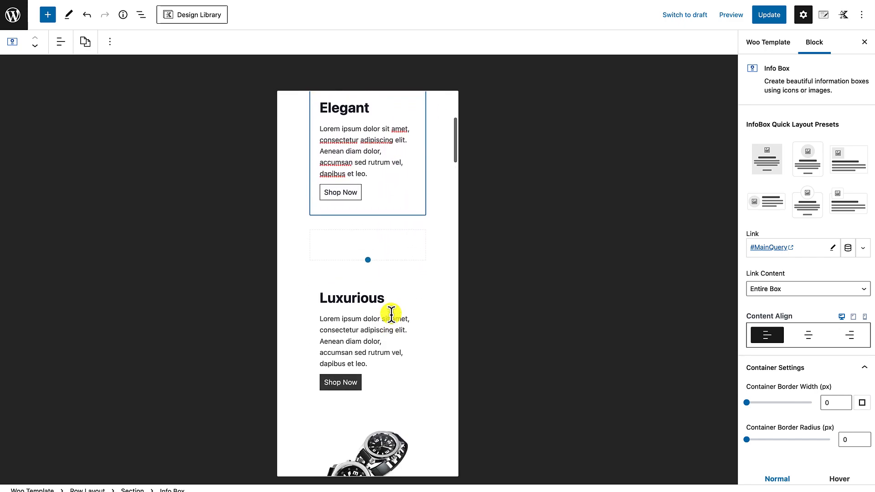
scroll(407, 336, down, 1)
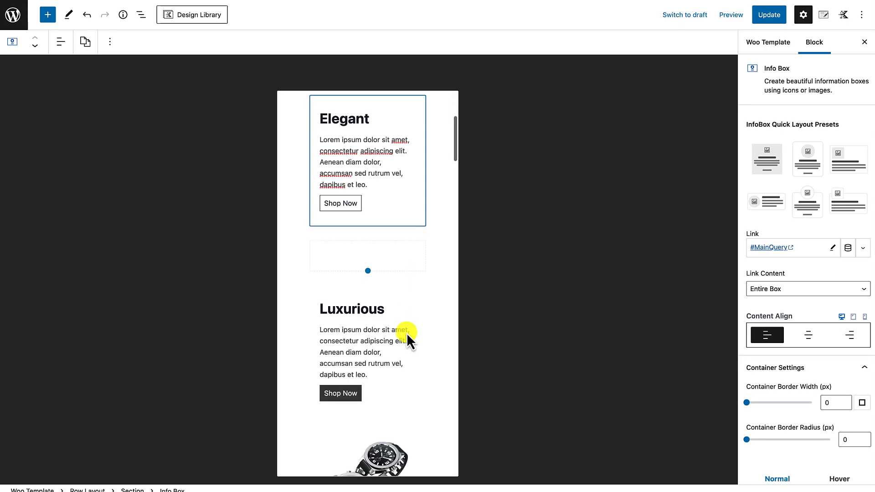
scroll(405, 273, up, 5)
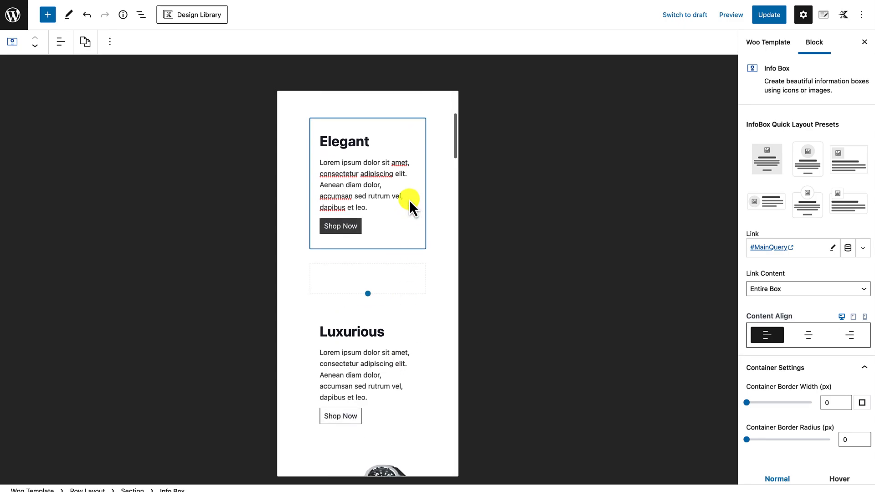
Set the mobile height of the spacer between the Elegant and Luxurious boxes to 20 px.
scroll(409, 200, down, 5)
click(401, 228)
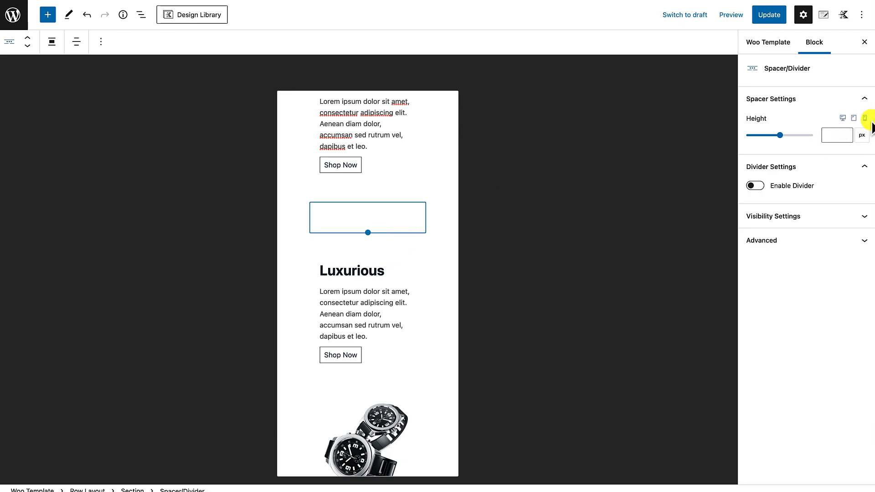
click(839, 134)
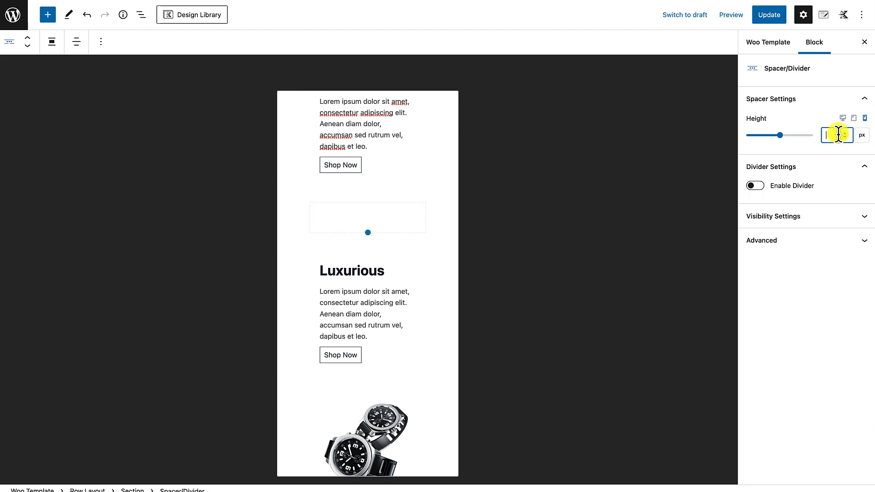
text(20)
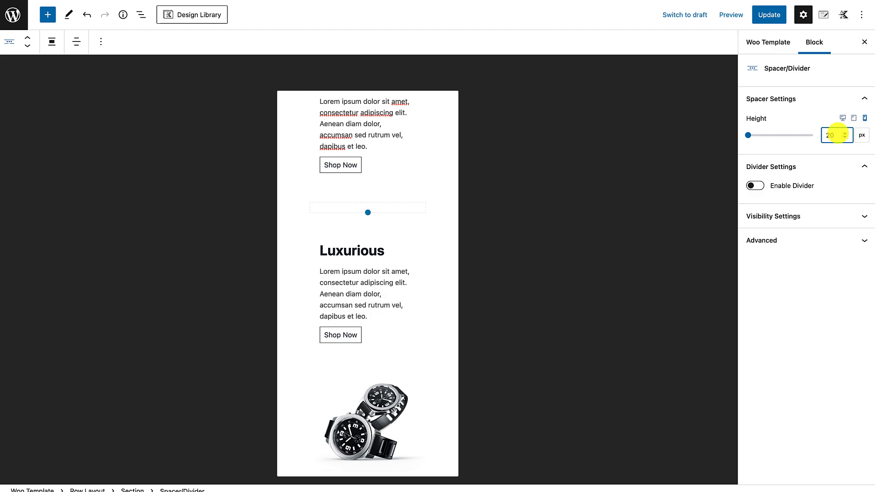
Set the mobile height of the spacer between the Durable and Priceless boxes to 20 px.
scroll(399, 282, down, 6)
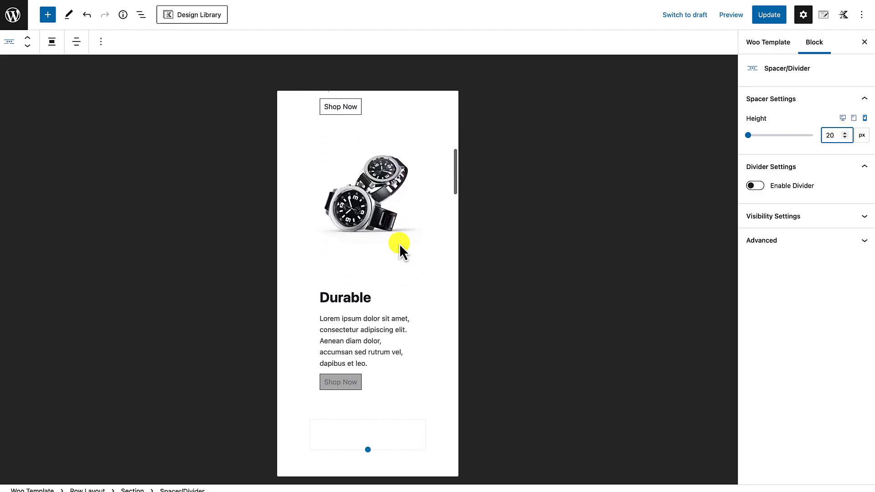
scroll(391, 313, down, 4)
click(393, 278)
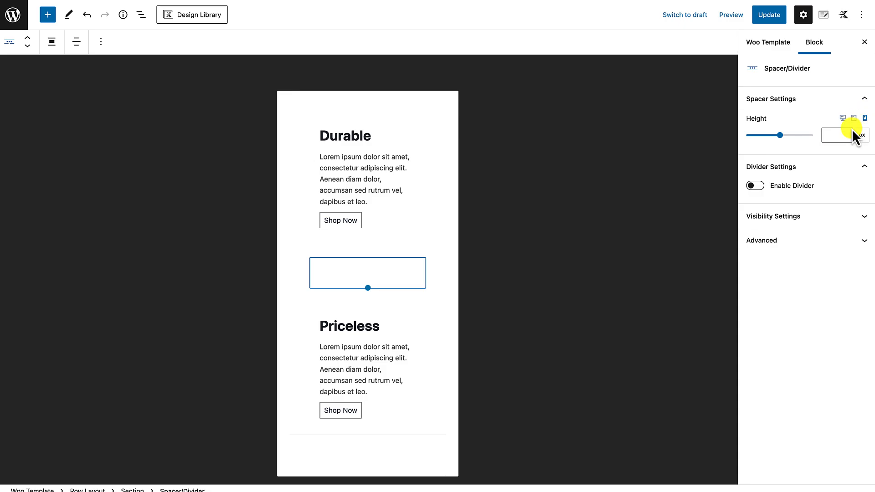
click(836, 135)
text(20)
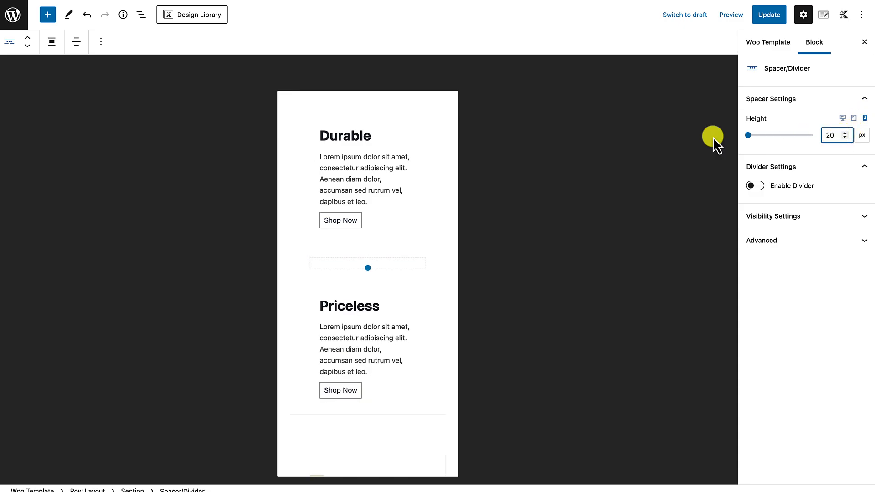
Select the row with the product grid and examine its mobile layout setting and product columns.
scroll(336, 328, down, 4)
scroll(338, 330, down, 5)
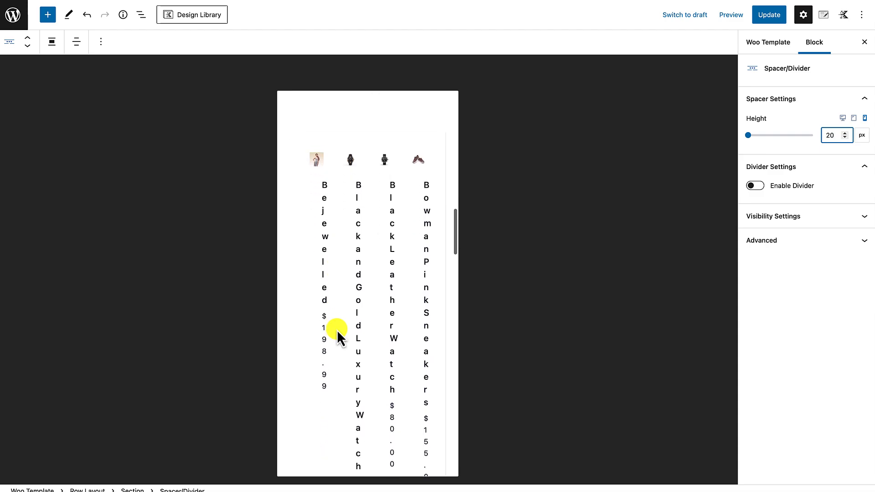
scroll(418, 182, up, 3)
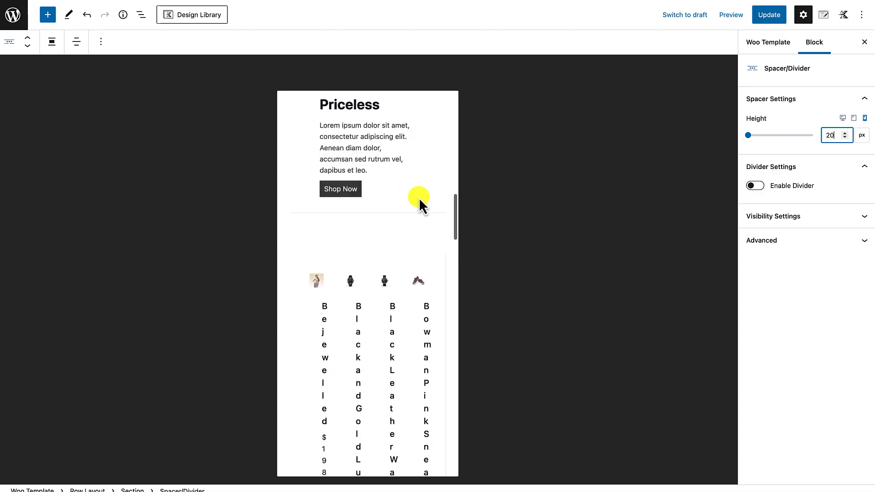
click(403, 250)
scroll(406, 243, down, 2)
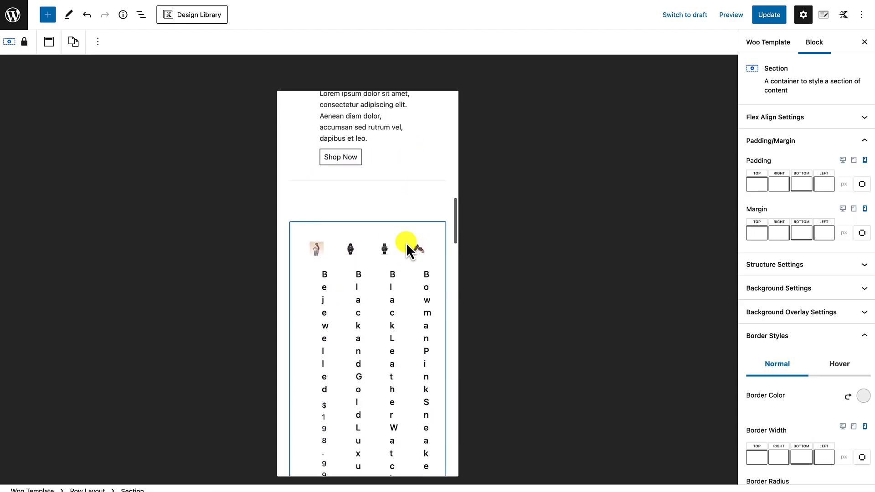
scroll(410, 240, up, 2)
click(411, 240)
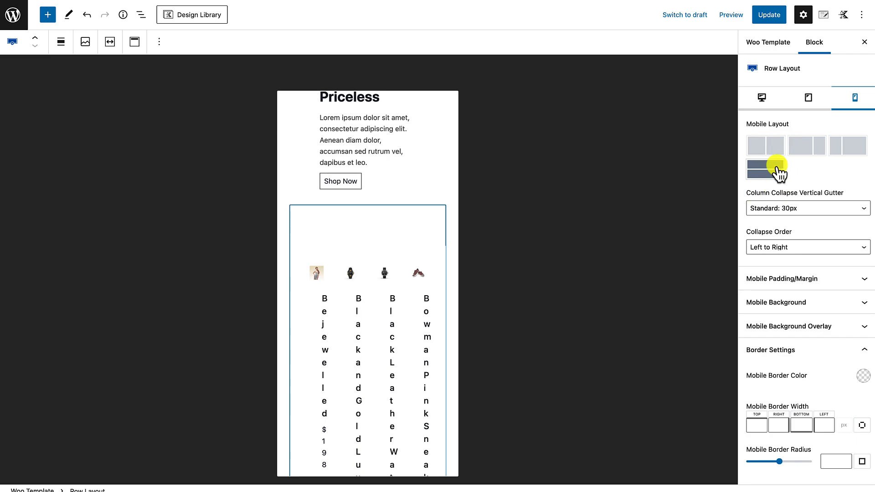
scroll(427, 375, down, 15)
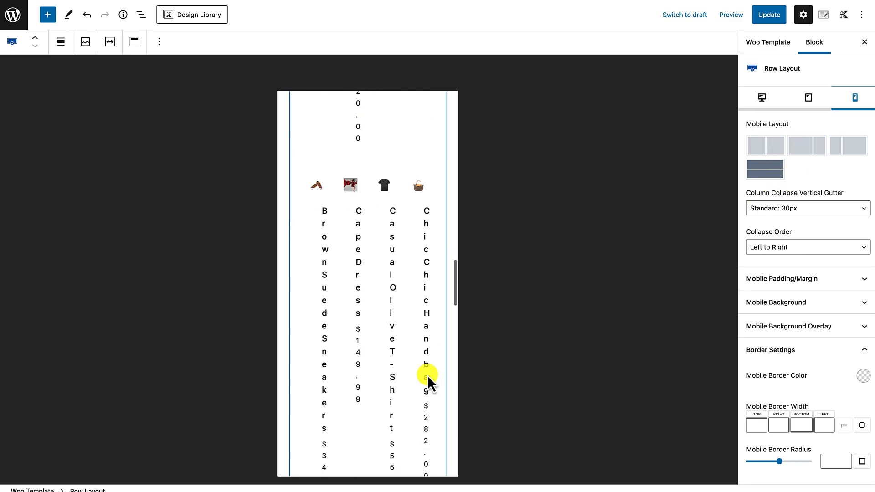
Update the Woo template and view the Watches category page on the live site in its desktop layout.
scroll(427, 376, up, 20)
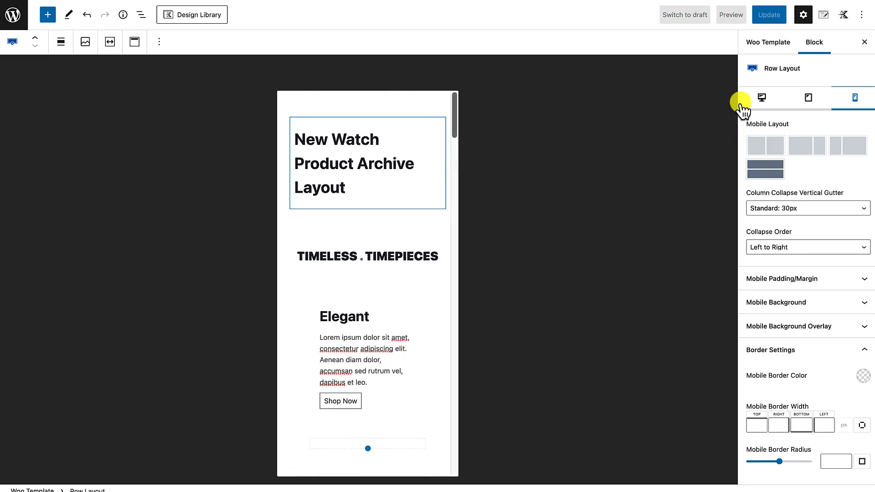
click(774, 20)
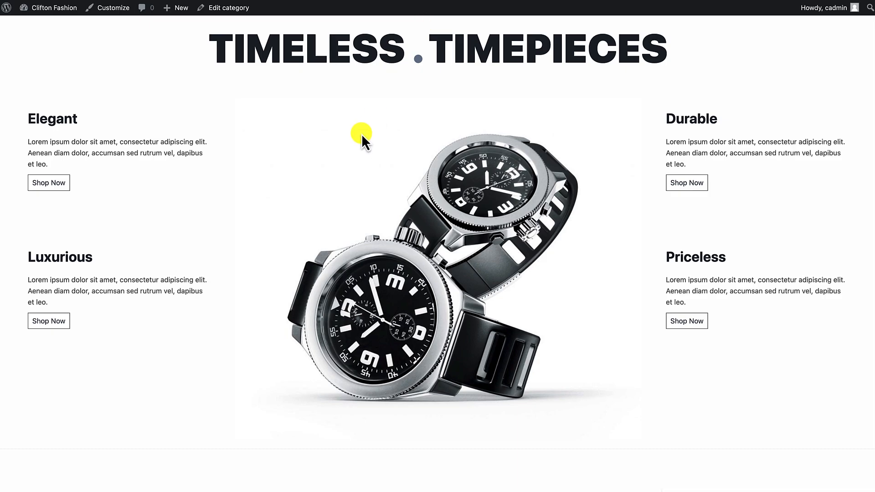
scroll(129, 160, down, 10)
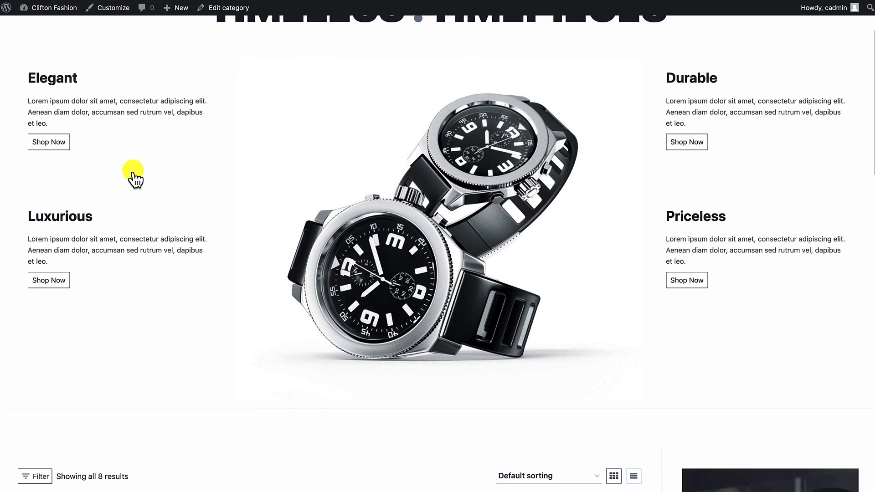
scroll(284, 172, up, 11)
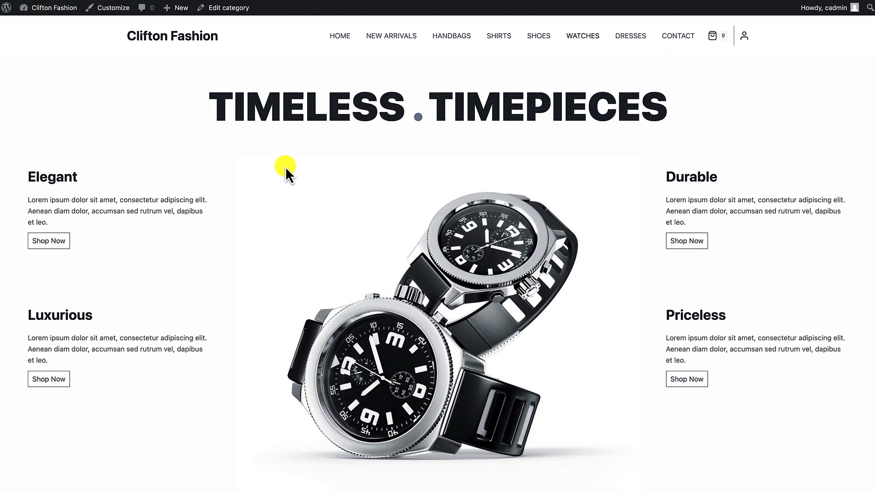
Inspect the live Watches page at iPhone 12 Pro size and test the Elegant box's Shop Now link.
right_click(285, 167)
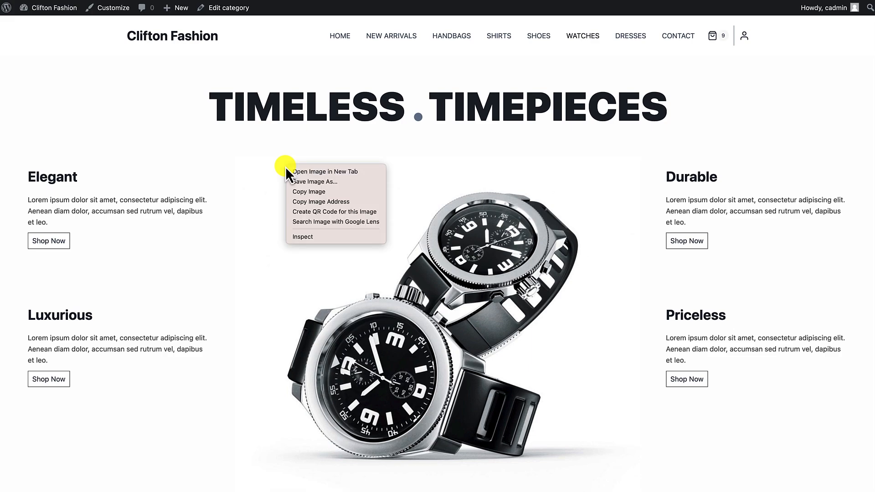
click(307, 241)
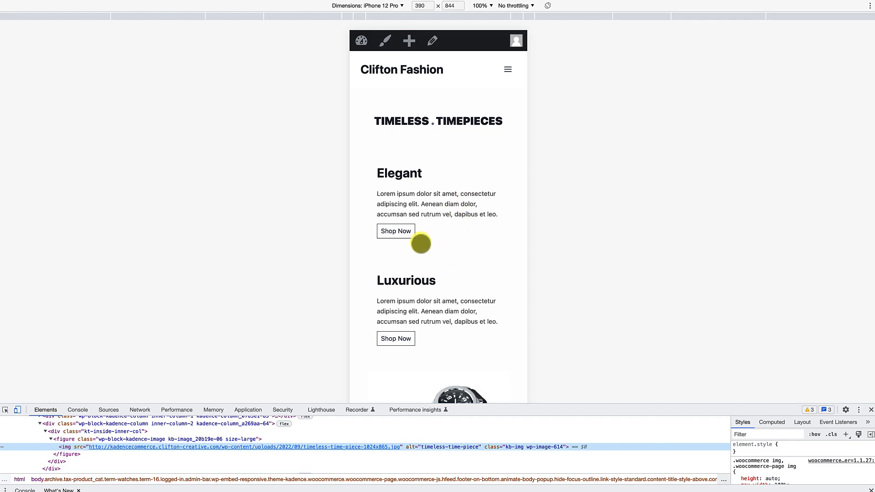
click(401, 232)
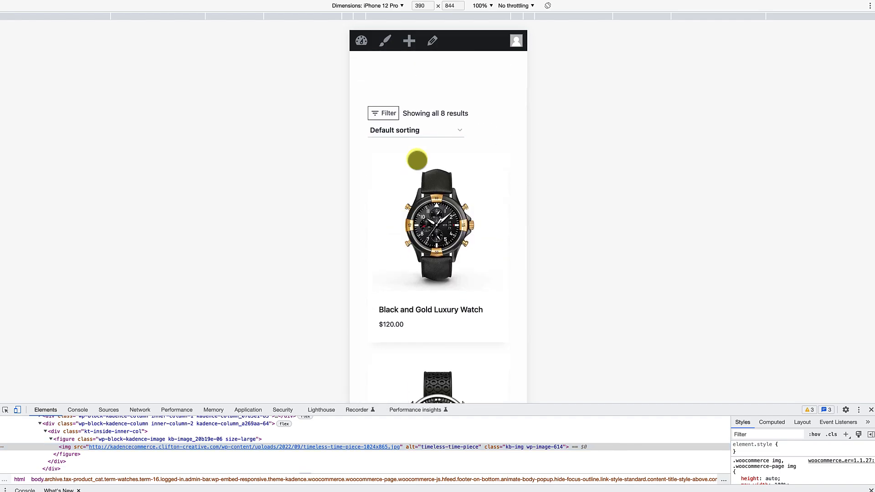
scroll(433, 250, up, 10)
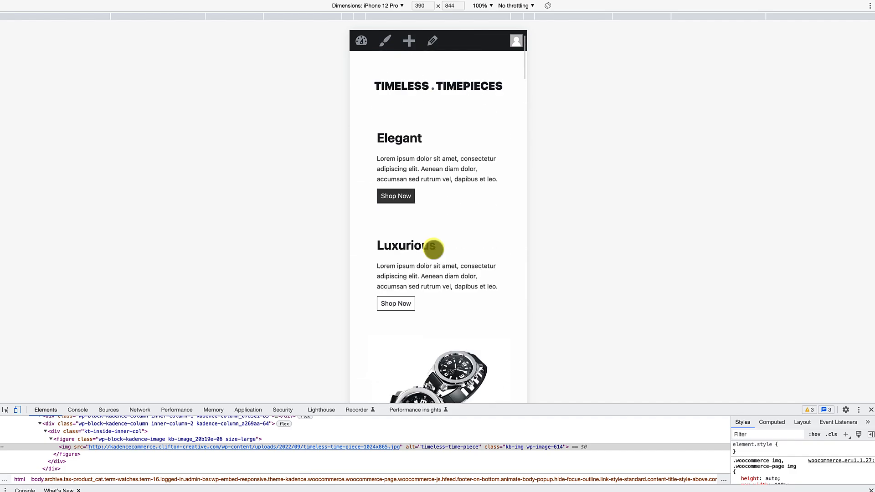
Examine the mobile page from the Elegant and Luxurious boxes through the product list to the sign-up form.
scroll(429, 268, down, 3)
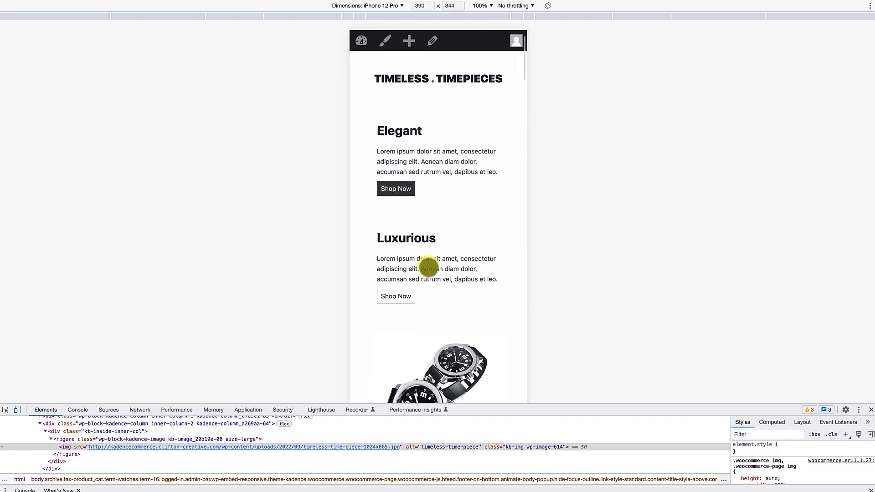
scroll(429, 267, down, 9)
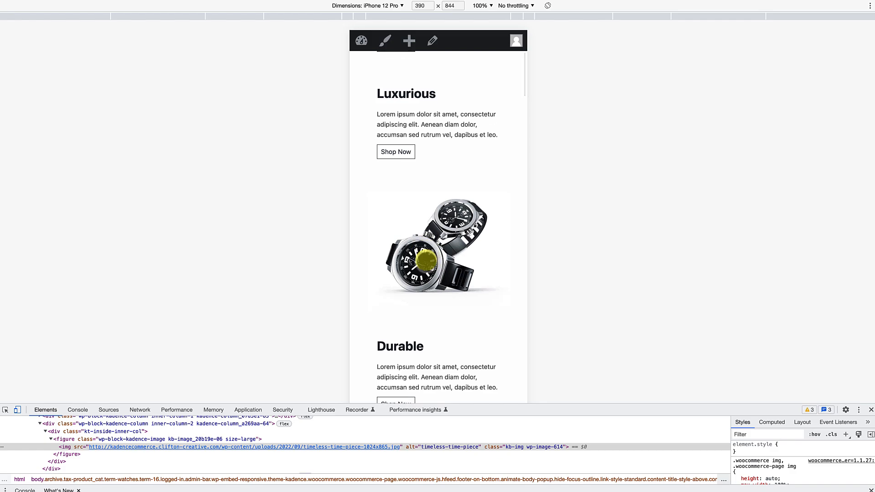
scroll(422, 268, down, 6)
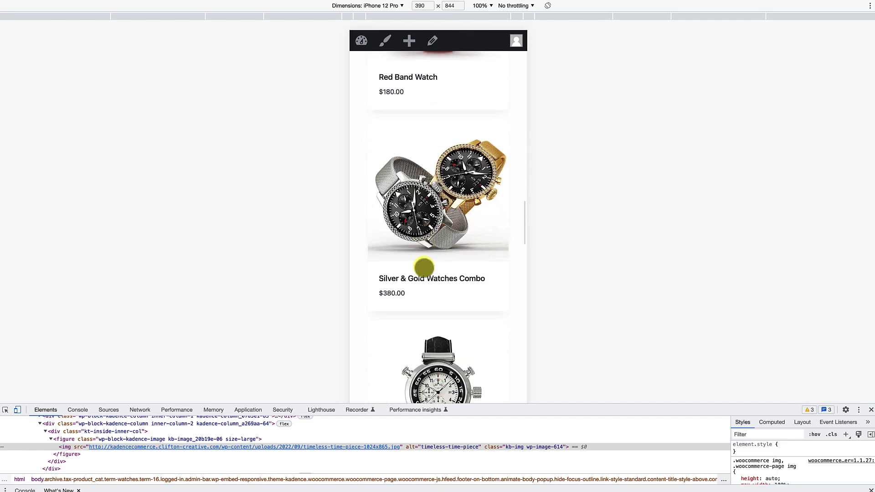
scroll(424, 267, down, 8)
scroll(424, 268, down, 20)
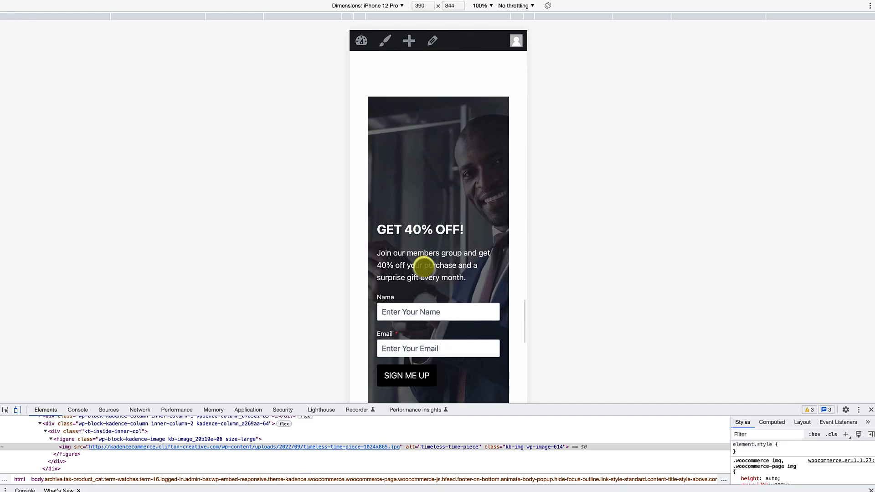
scroll(424, 267, down, 3)
scroll(424, 268, up, 20)
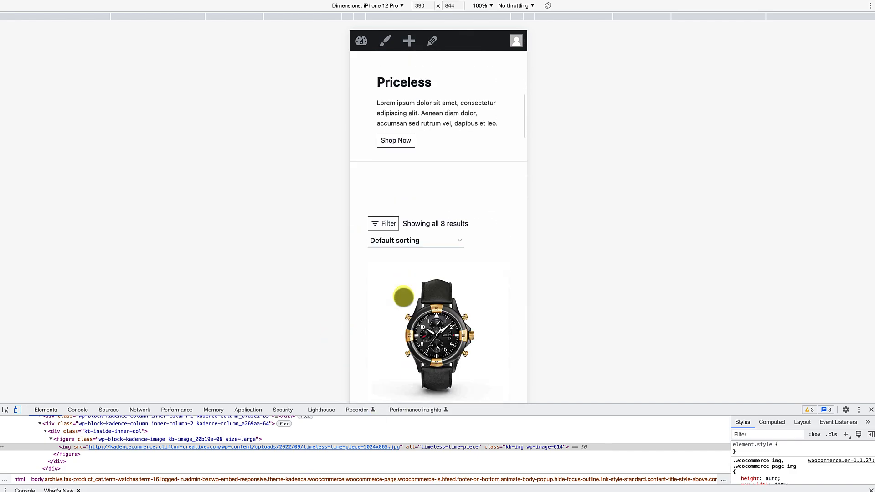
Retest the Elegant box's Shop Now link, recheck the mobile info boxes and product list, and close the page inspector.
scroll(404, 297, down, 1)
scroll(403, 297, up, 3)
scroll(402, 297, down, 5)
scroll(406, 293, up, 10)
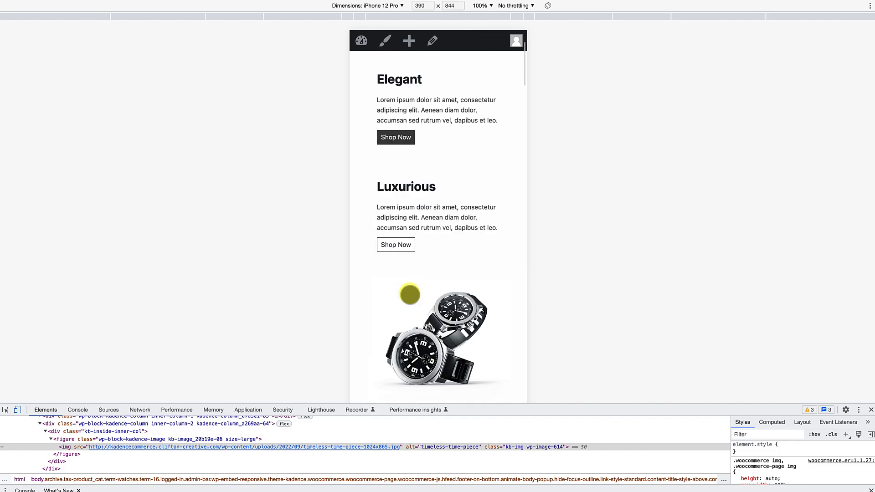
scroll(410, 295, up, 3)
click(397, 233)
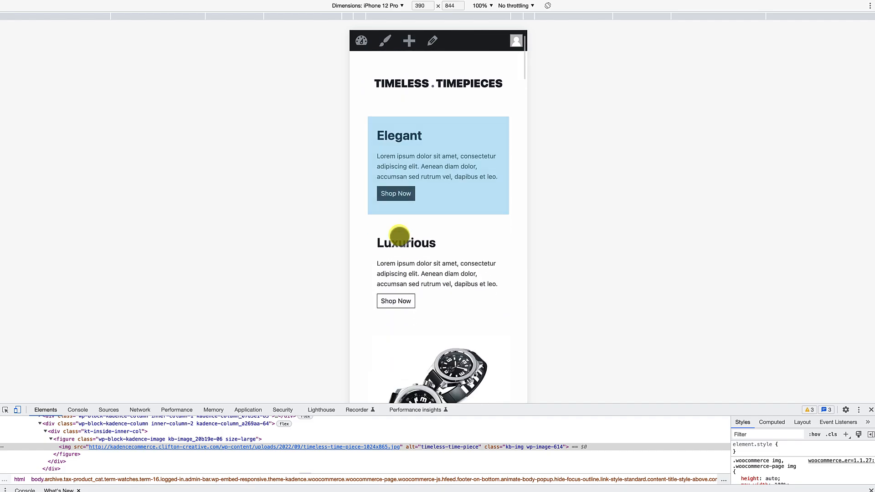
scroll(400, 236, up, 10)
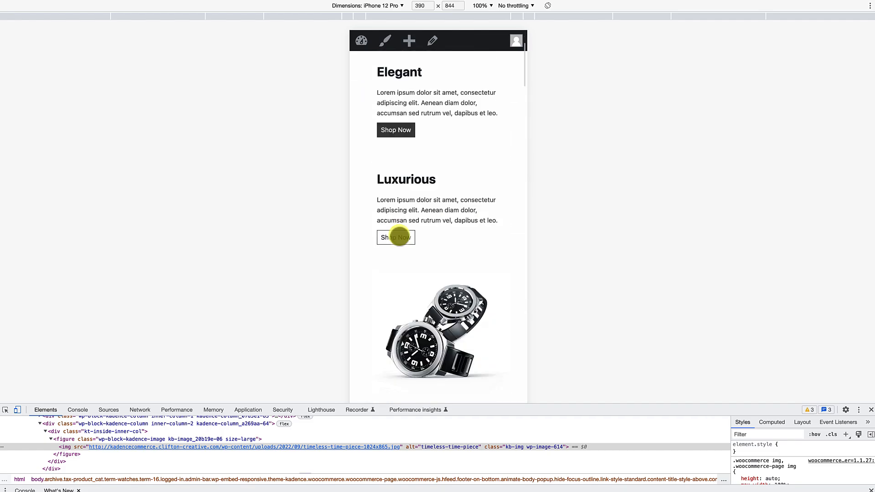
scroll(400, 236, down, 12)
scroll(399, 236, down, 2)
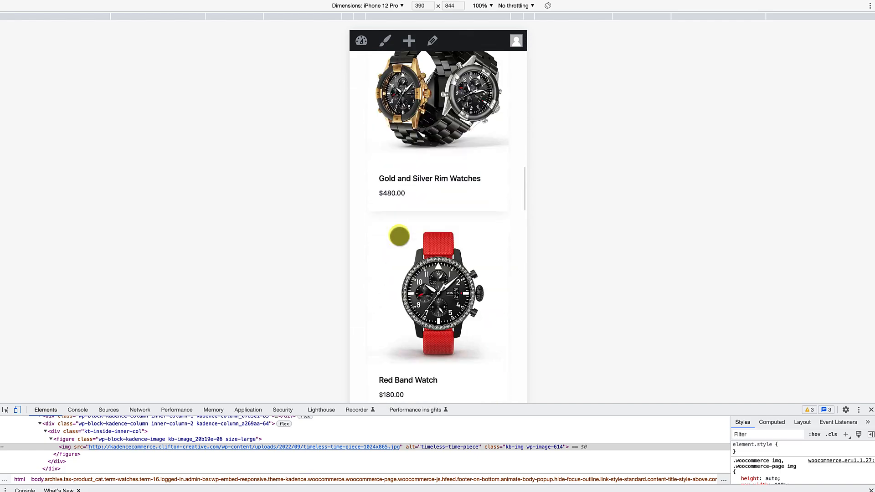
scroll(400, 235, up, 12)
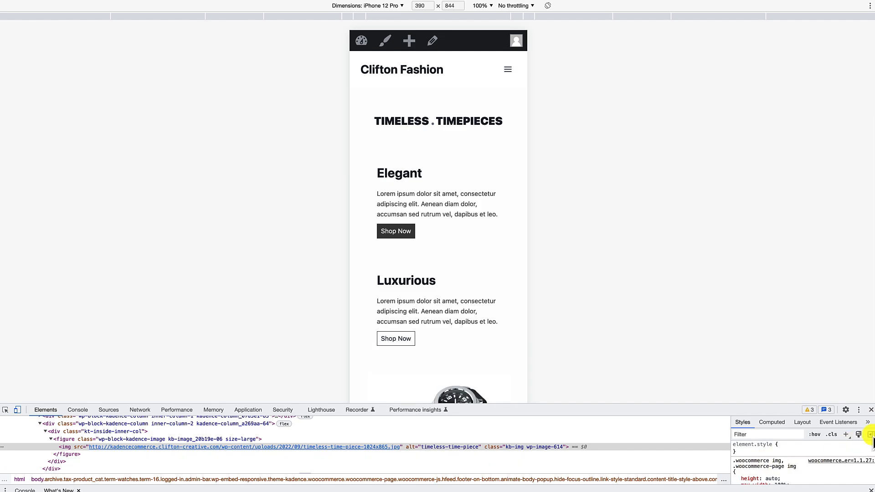
click(871, 410)
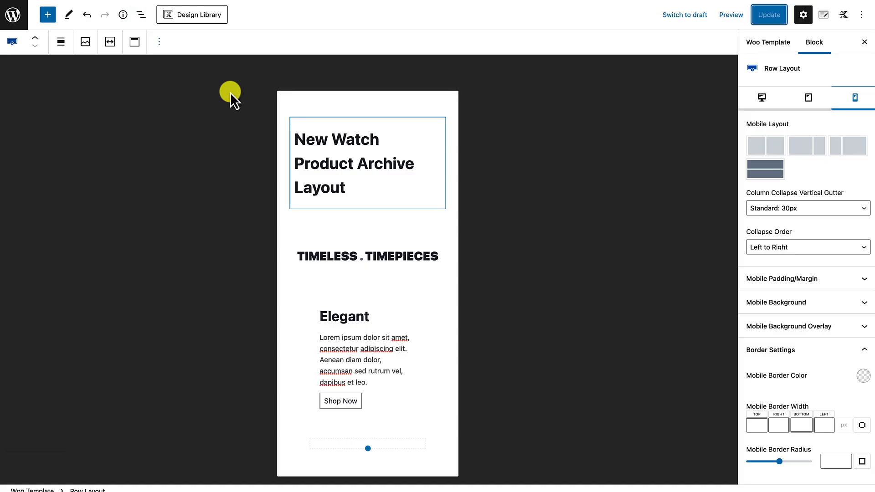
Switch the template editor back to the desktop view and review the hero row.
click(763, 98)
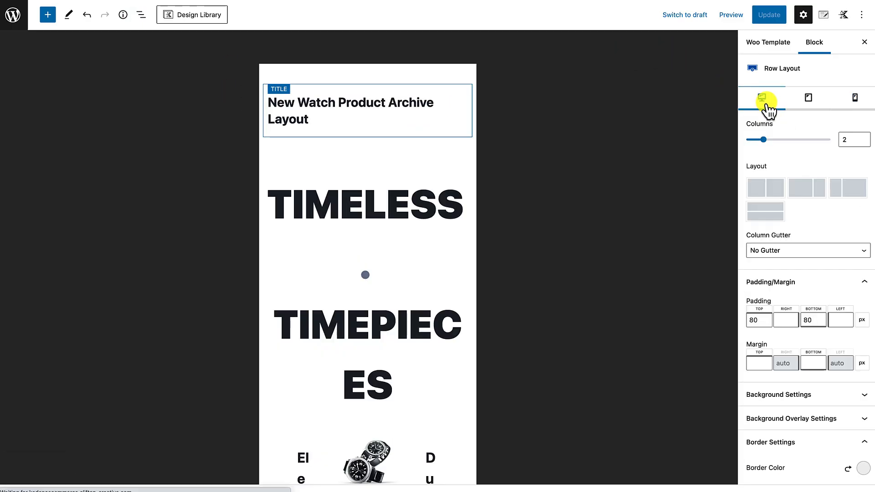
scroll(577, 222, down, 3)
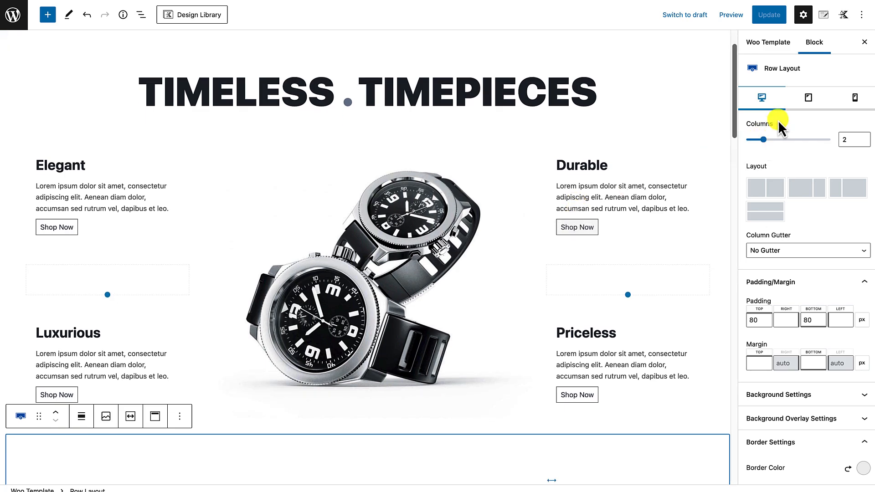
scroll(556, 191, up, 3)
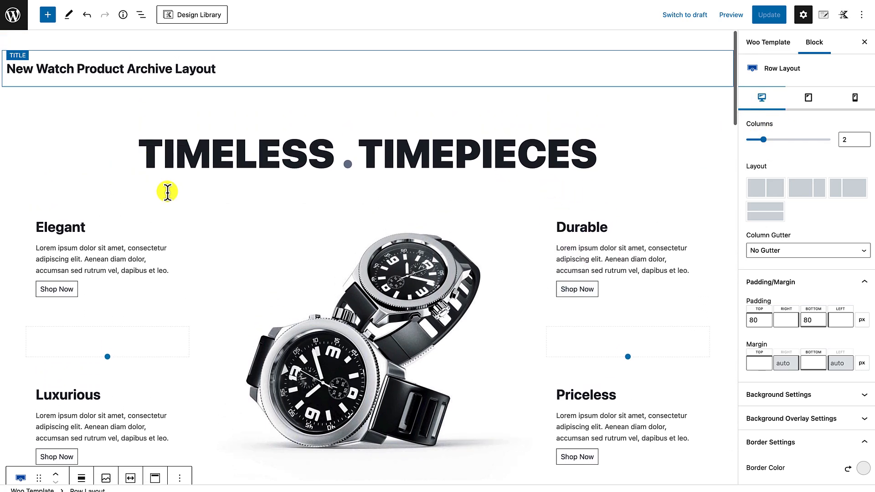
Hide the hero row's first section, containing the Elegant and Luxurious boxes, on mobile and update the template.
click(235, 204)
click(313, 224)
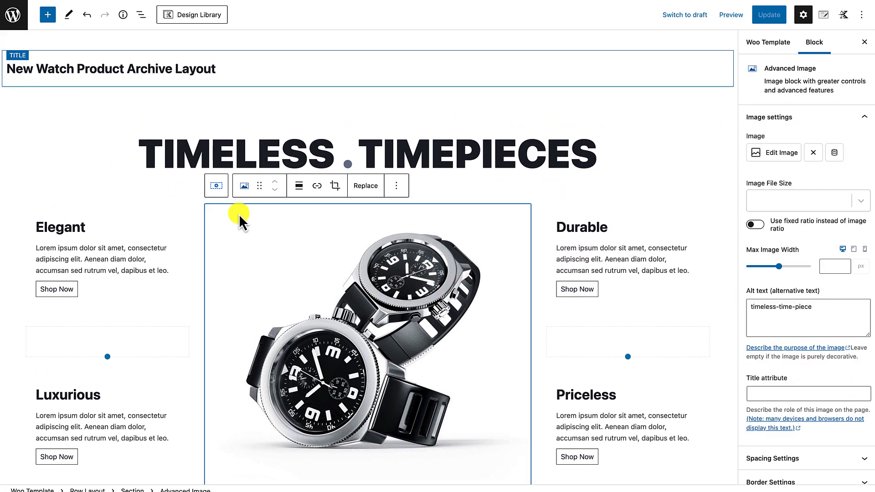
click(164, 206)
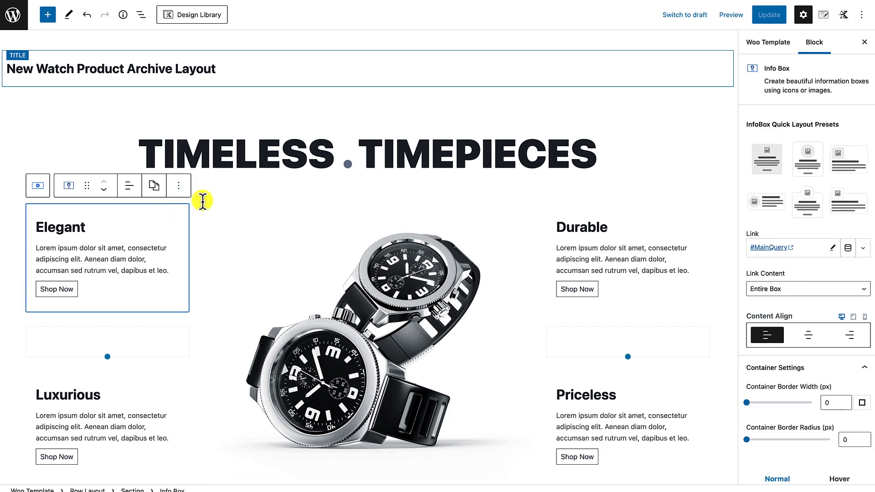
click(142, 15)
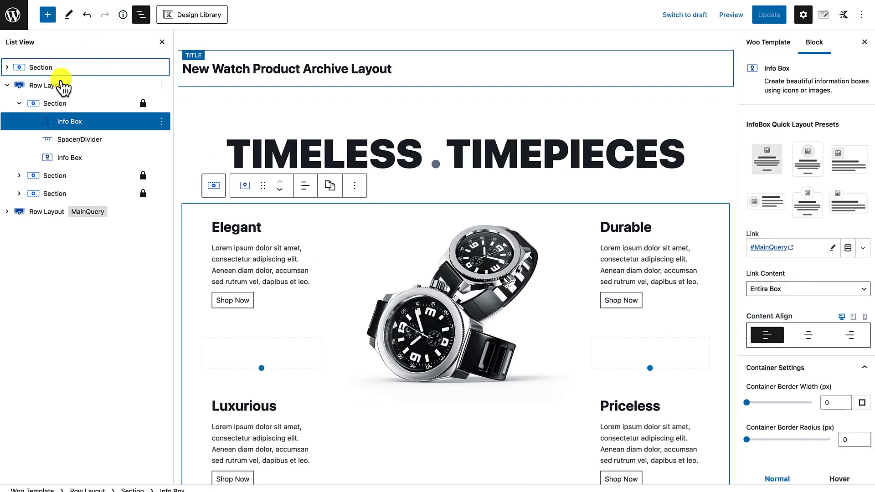
click(61, 85)
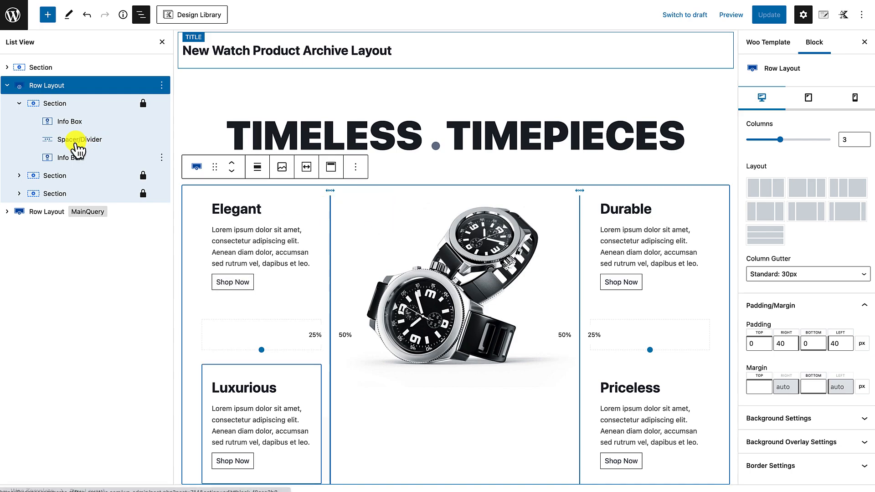
click(61, 104)
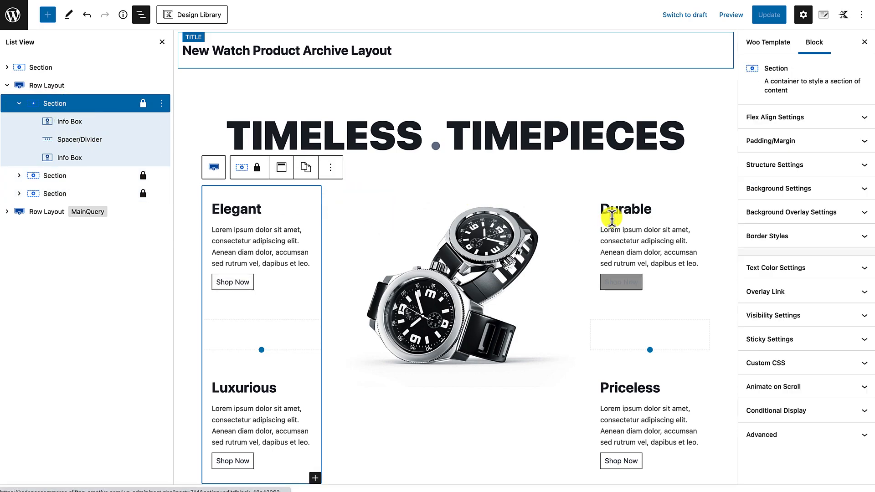
click(784, 319)
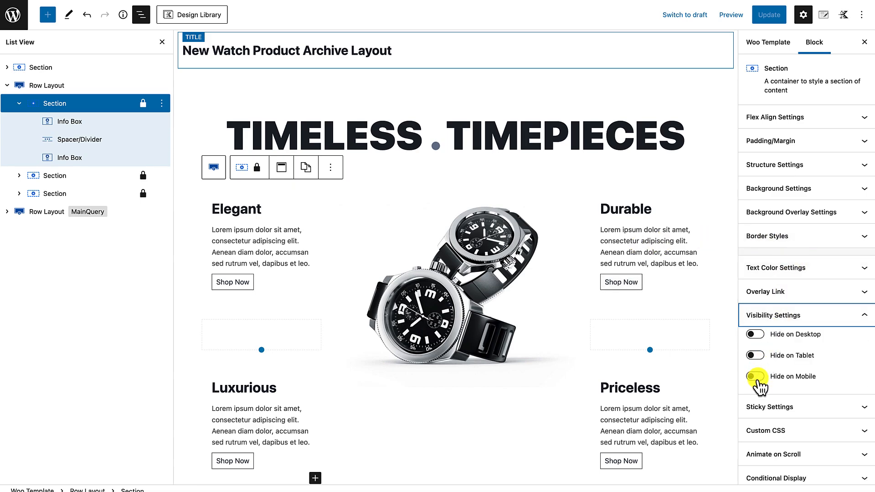
click(756, 377)
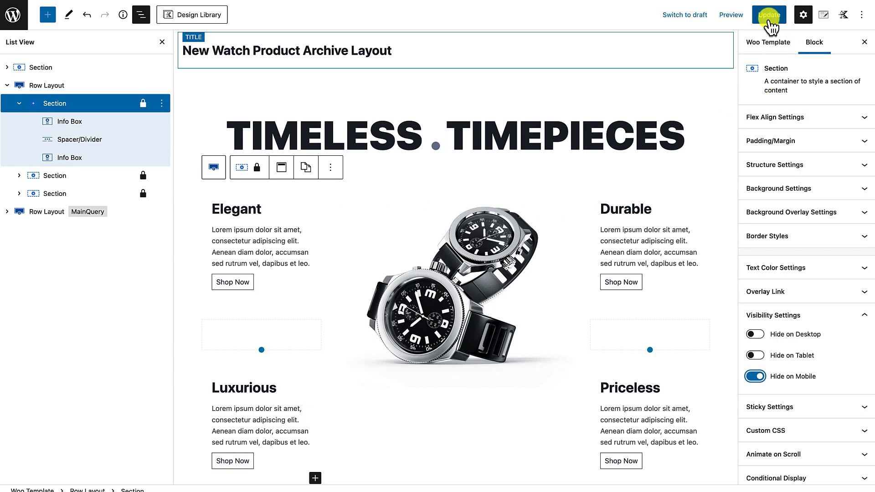
click(768, 18)
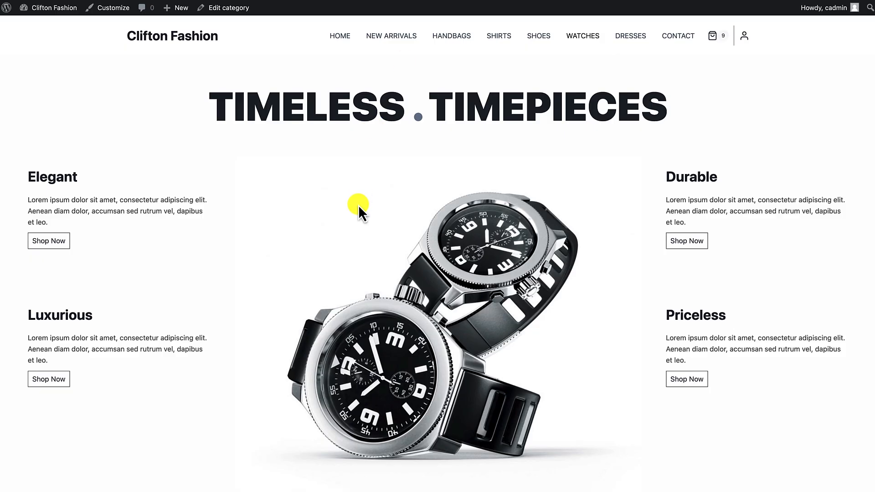
Examine the live Watches page on desktop and at iPhone 12 Pro size to check the hero section's visibility.
scroll(359, 204, down, 1)
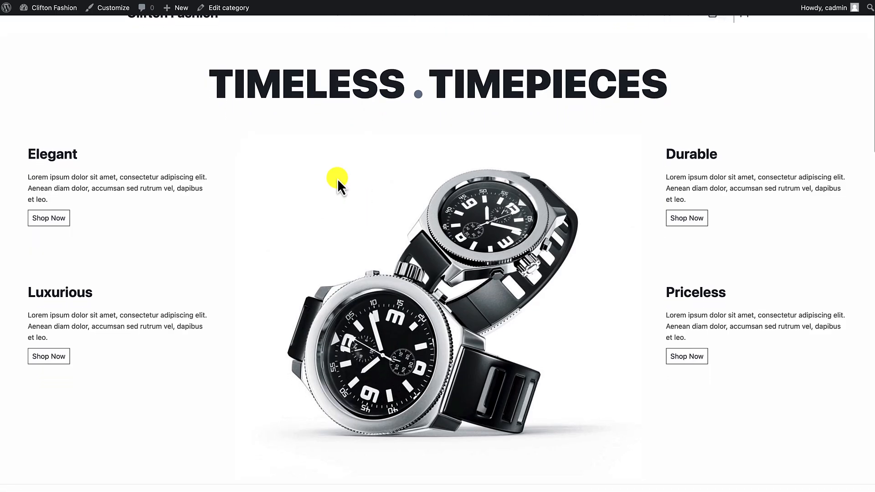
scroll(346, 180, down, 10)
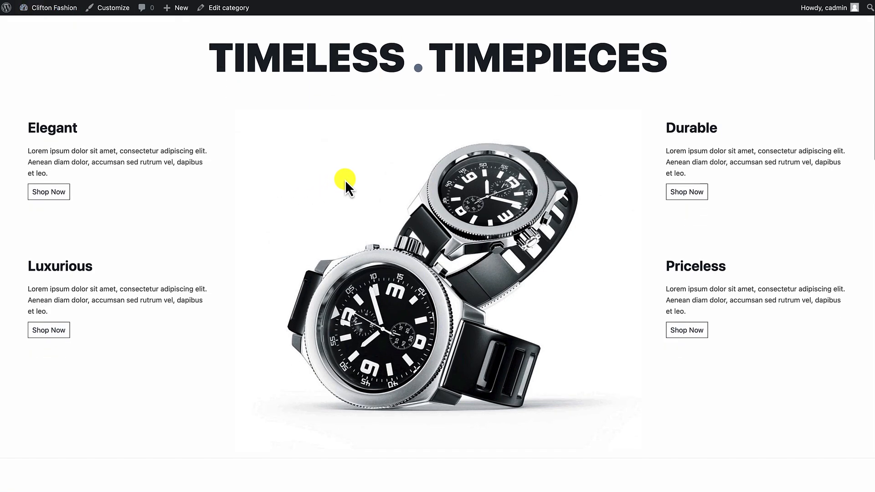
scroll(319, 273, up, 12)
scroll(319, 278, down, 1)
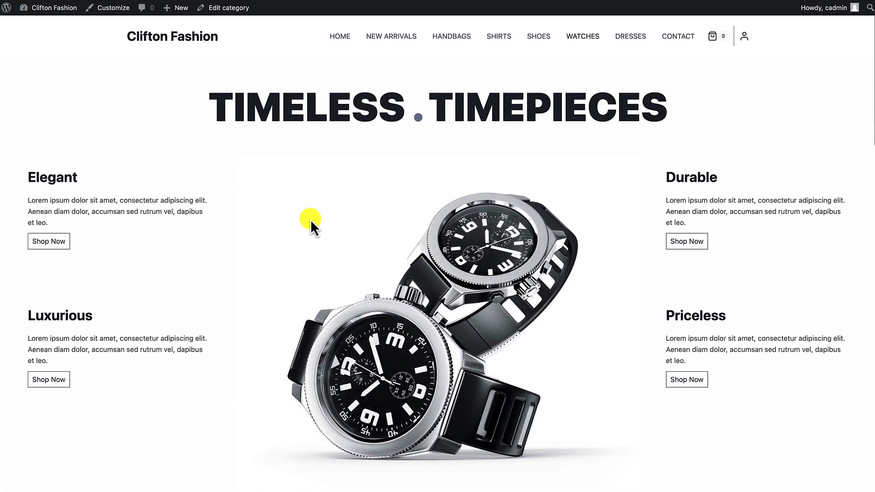
right_click(310, 220)
click(336, 289)
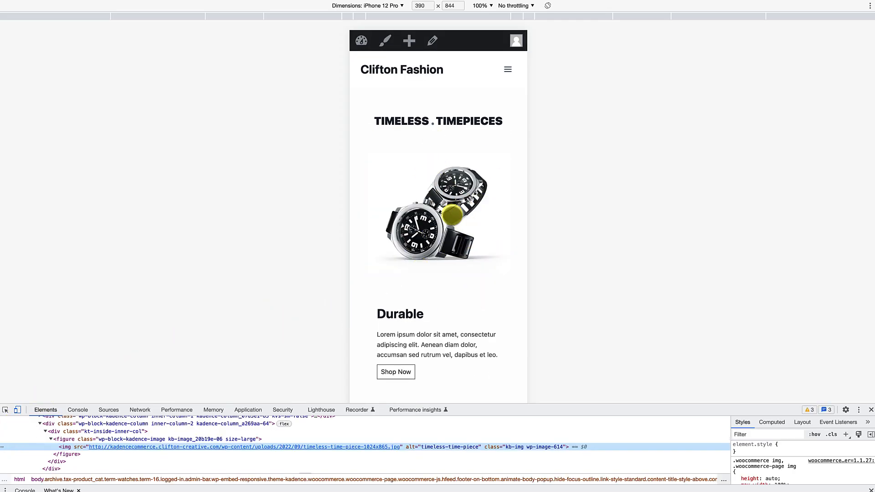
scroll(451, 215, down, 5)
scroll(451, 166, up, 1)
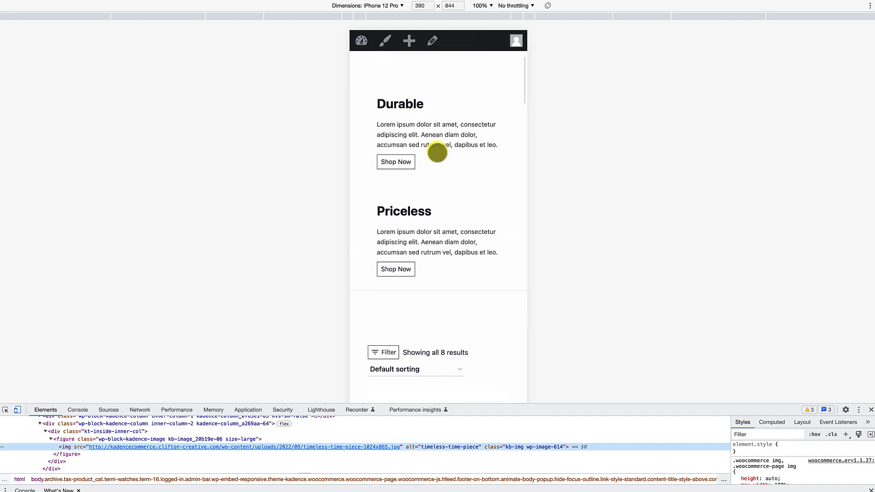
Examine the Watches page's remaining info boxes and product list at iPhone 12 Pro size, and close the page inspector.
scroll(435, 272, down, 10)
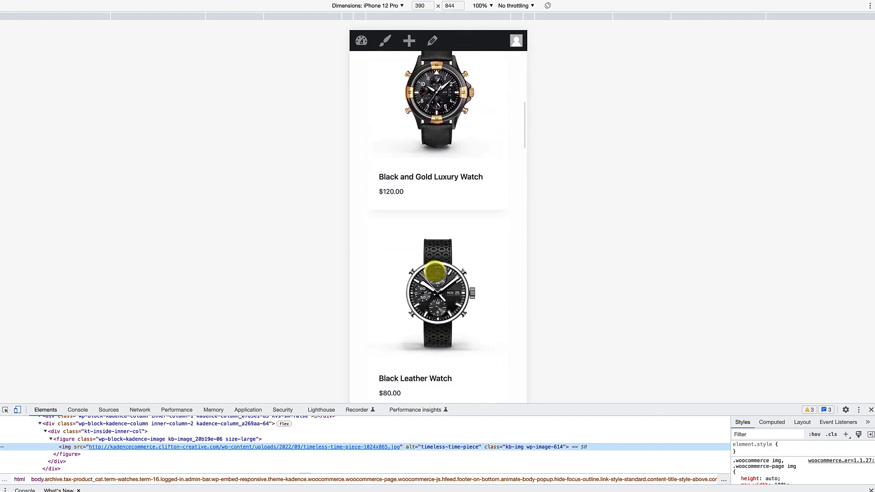
scroll(435, 273, down, 7)
scroll(435, 272, up, 20)
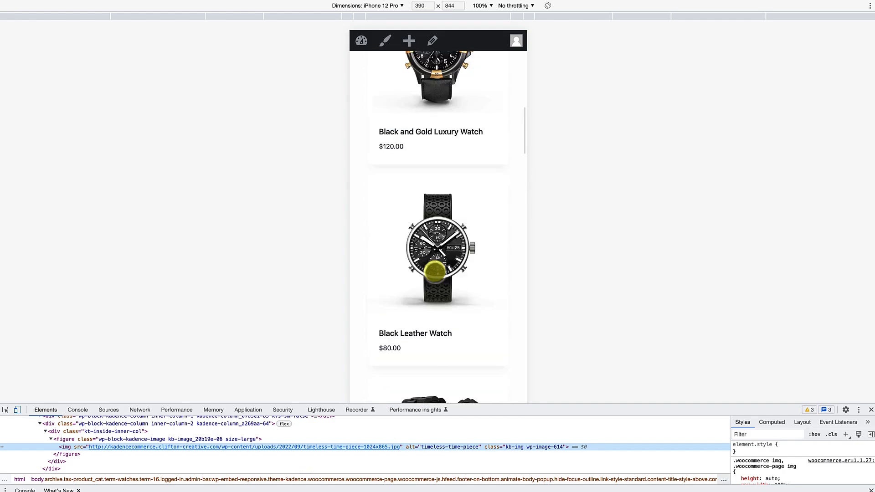
scroll(435, 272, down, 6)
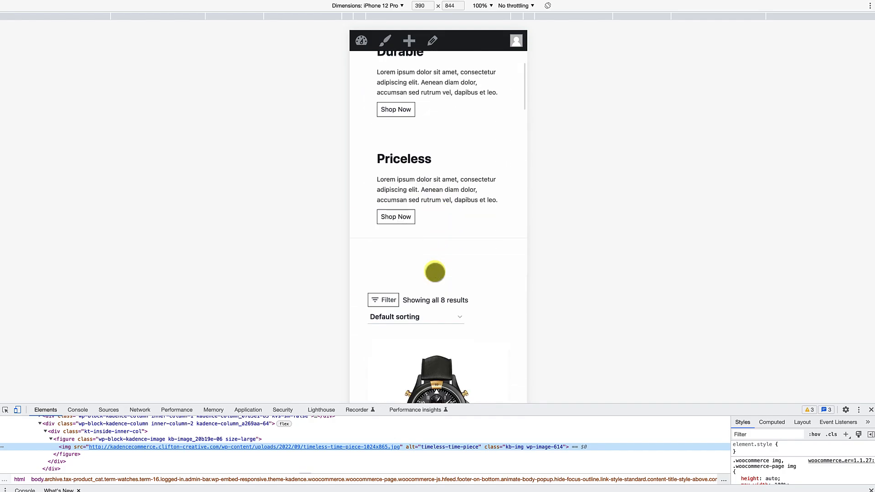
scroll(435, 272, up, 9)
scroll(432, 221, down, 5)
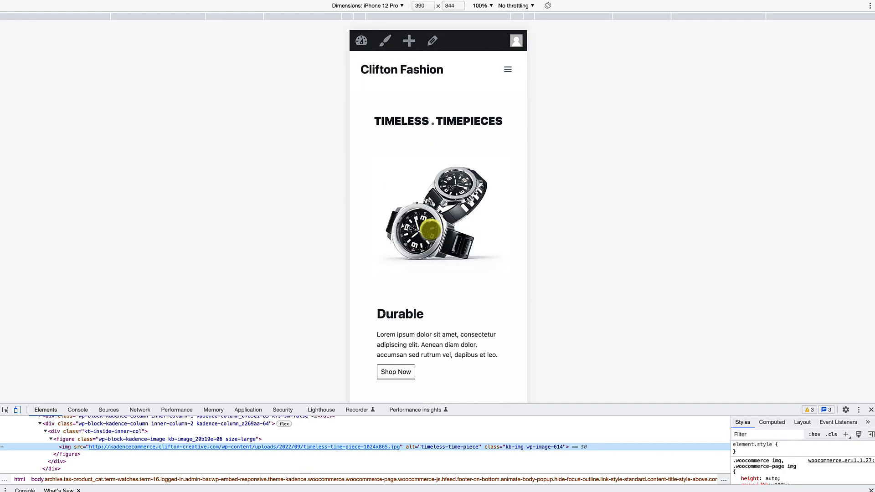
scroll(431, 228, down, 4)
scroll(430, 226, up, 4)
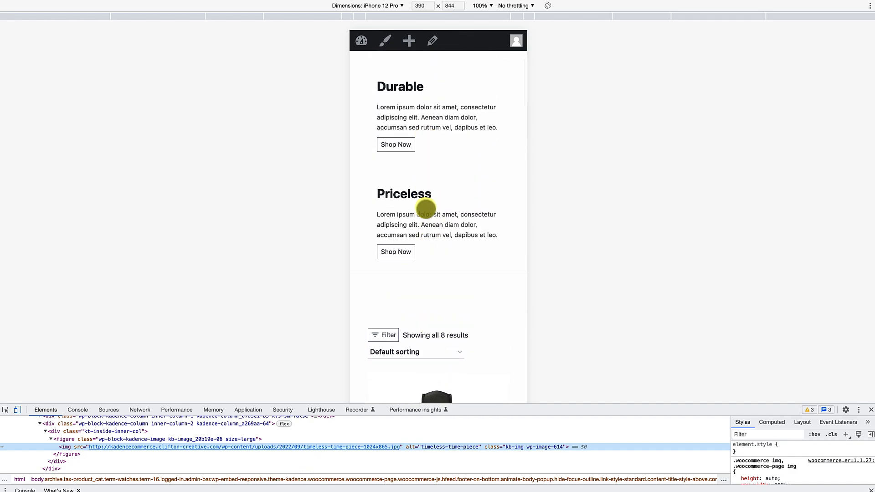
scroll(429, 211, down, 20)
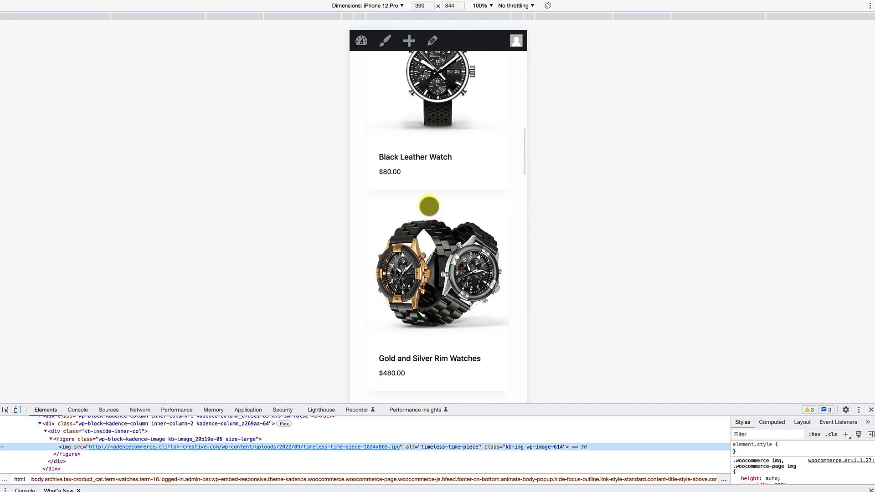
scroll(429, 206, down, 10)
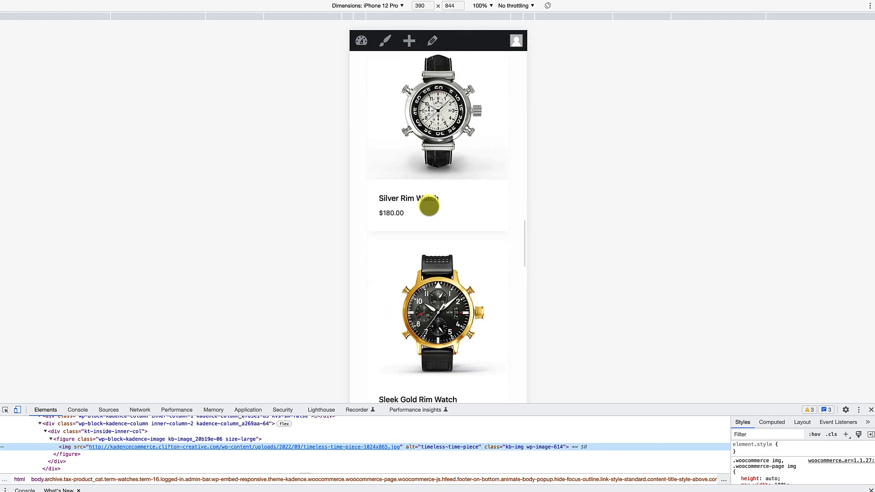
scroll(427, 207, up, 20)
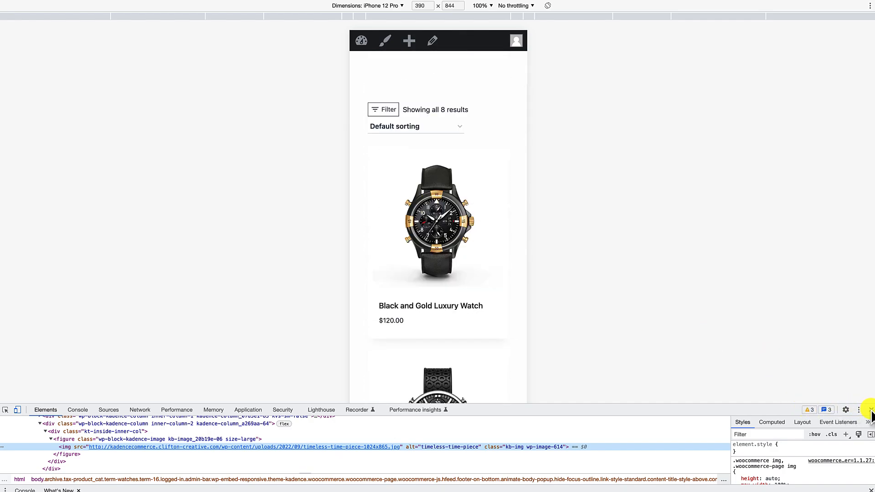
click(871, 410)
Review the desktop Watches page from the hero section down through the product grid and the sign-up sidebar.
scroll(652, 266, up, 10)
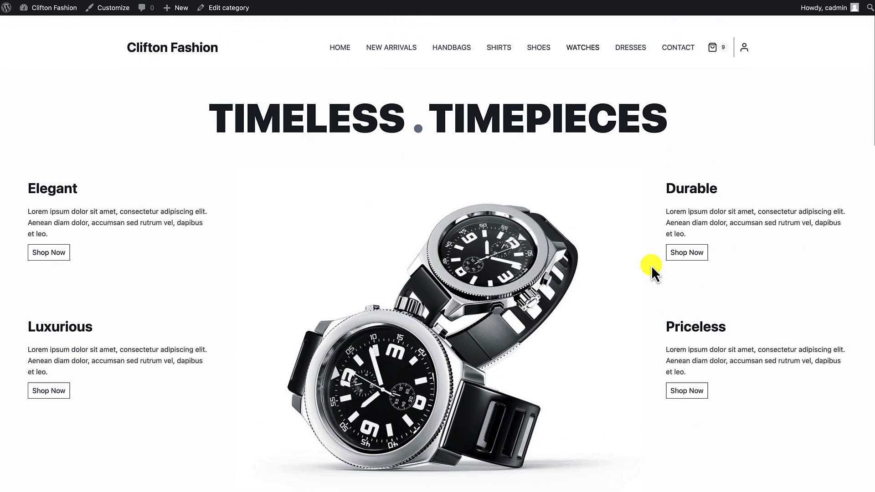
scroll(652, 265, down, 8)
scroll(652, 265, down, 8)
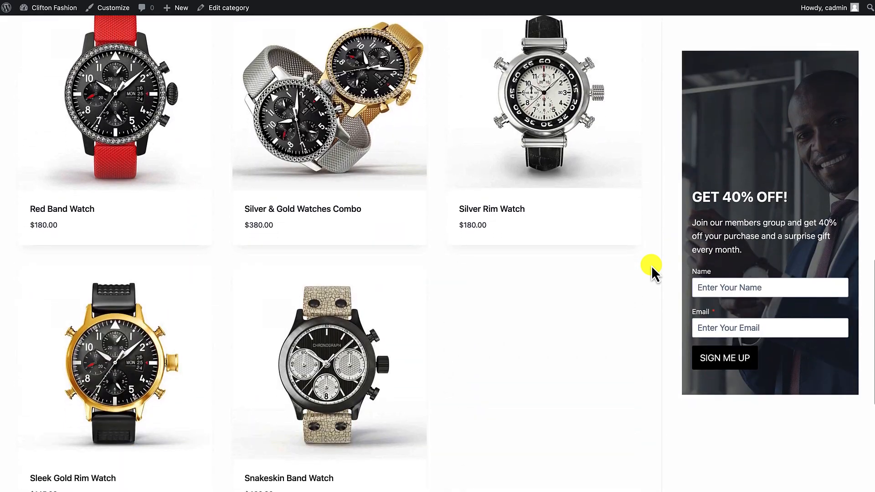
scroll(652, 265, up, 1)
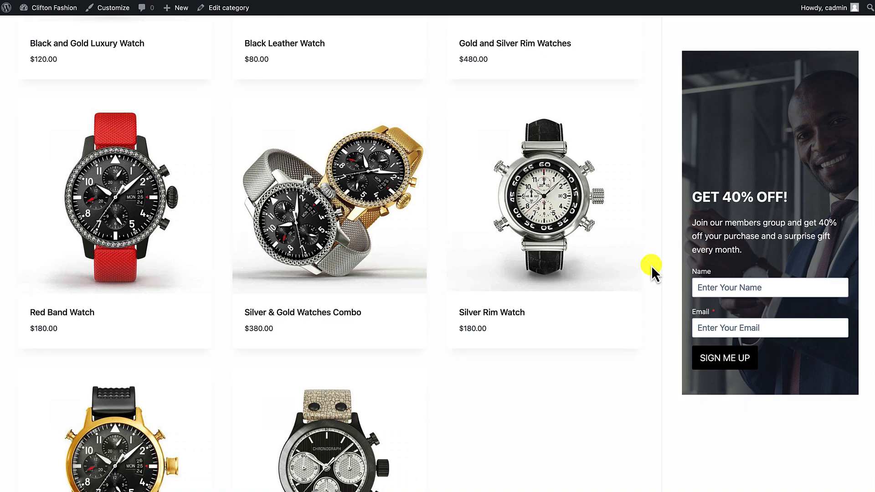
scroll(652, 265, up, 15)
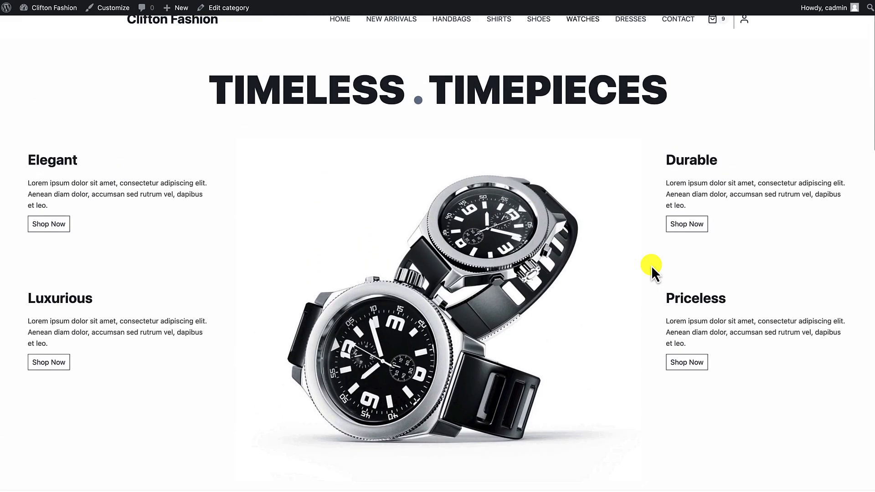
scroll(652, 265, up, 1)
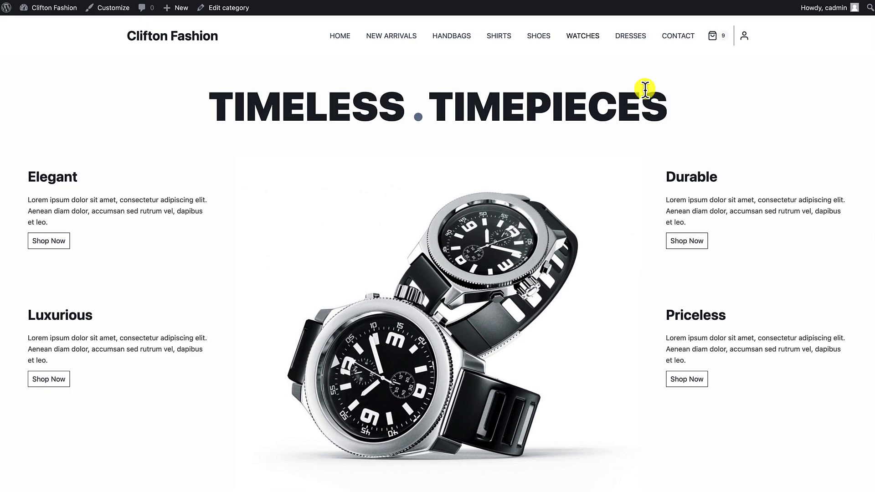
Compare the Dresses category page with the Watches and Shirts archives, finishing on the Dresses page.
click(633, 42)
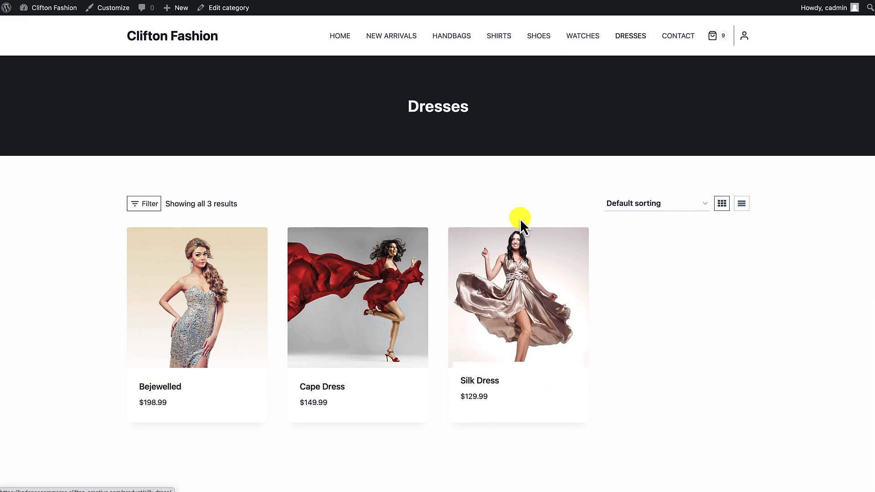
mouse_move(519, 260)
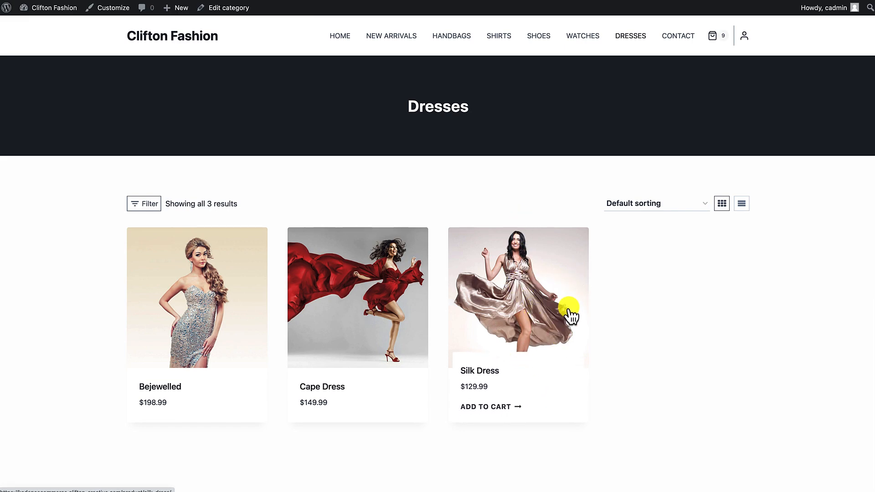
click(591, 39)
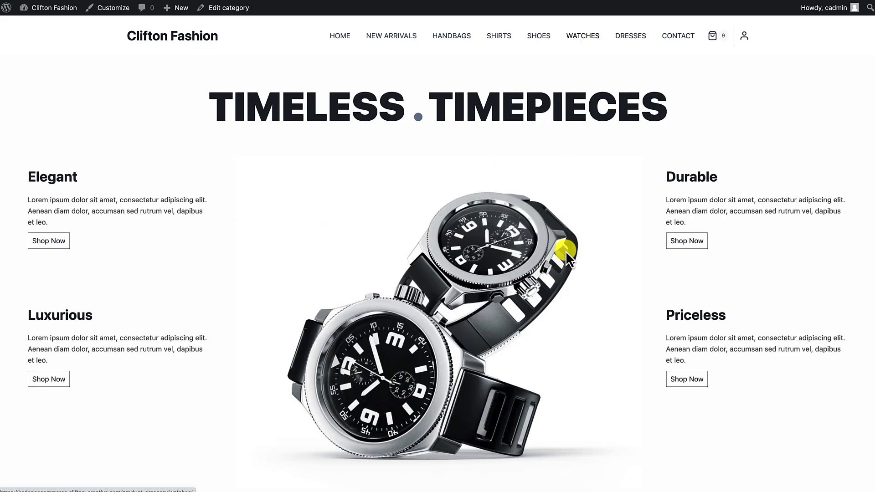
click(504, 40)
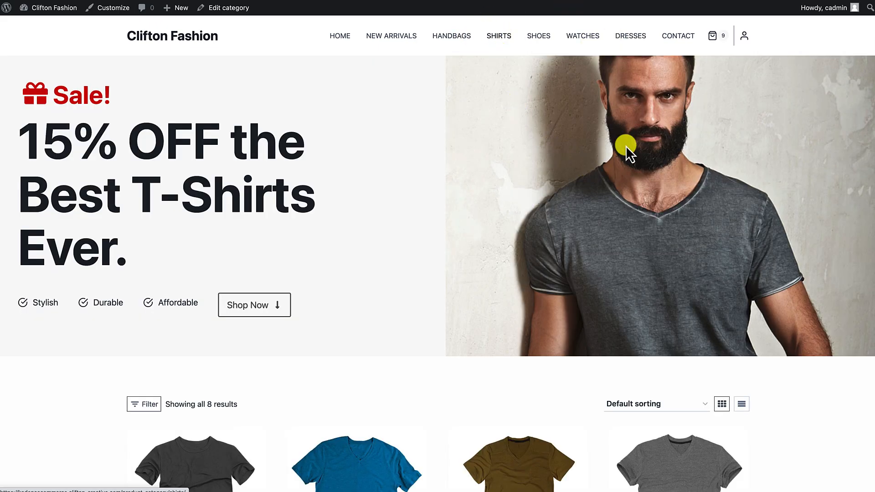
click(629, 41)
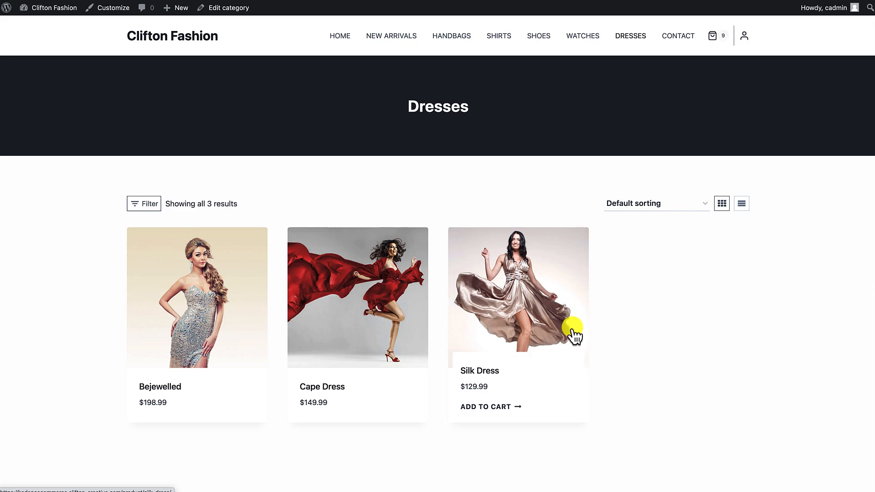
scroll(572, 336, down, 3)
scroll(572, 336, up, 3)
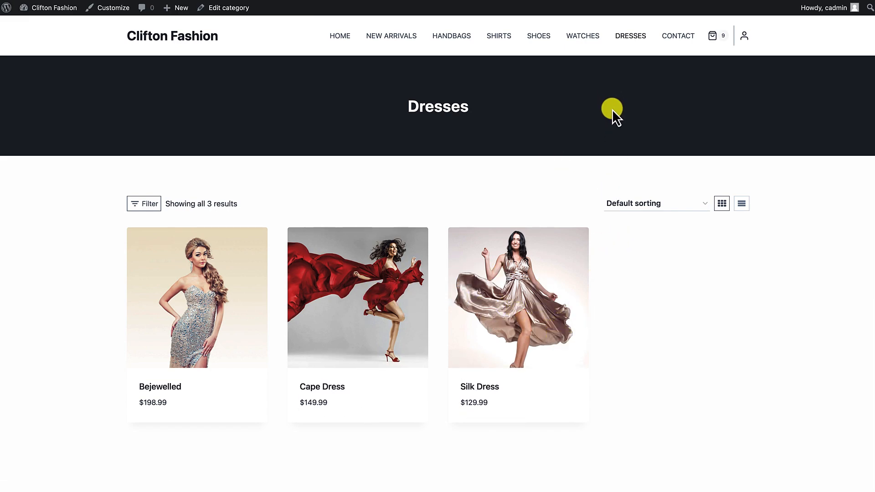
Go to the site's admin dashboard and open the list of Woo Templates under Products.
mouse_move(50, 9)
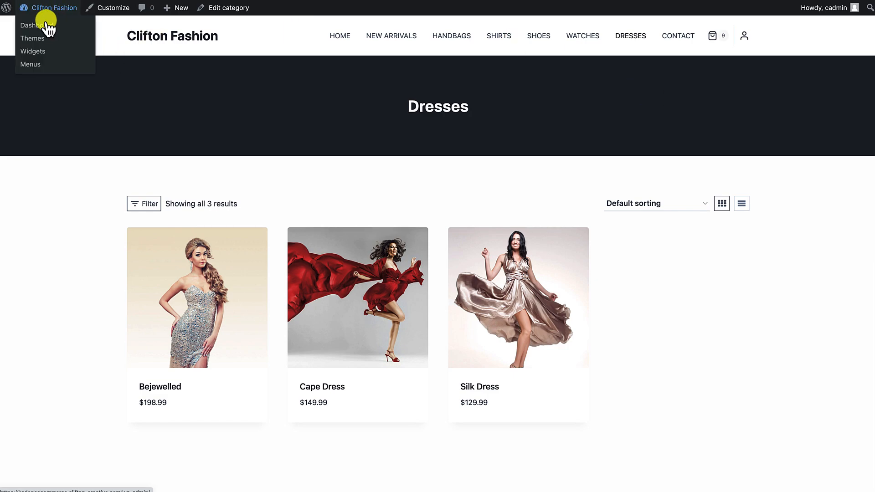
click(36, 26)
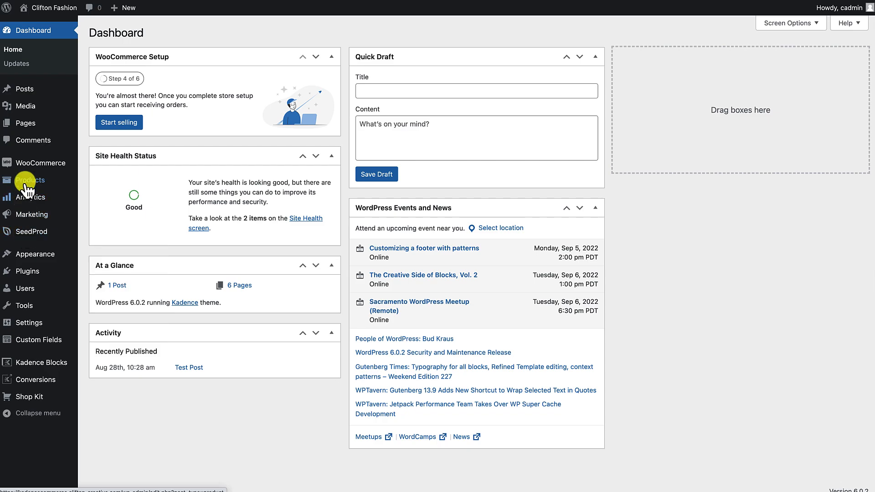
mouse_move(26, 187)
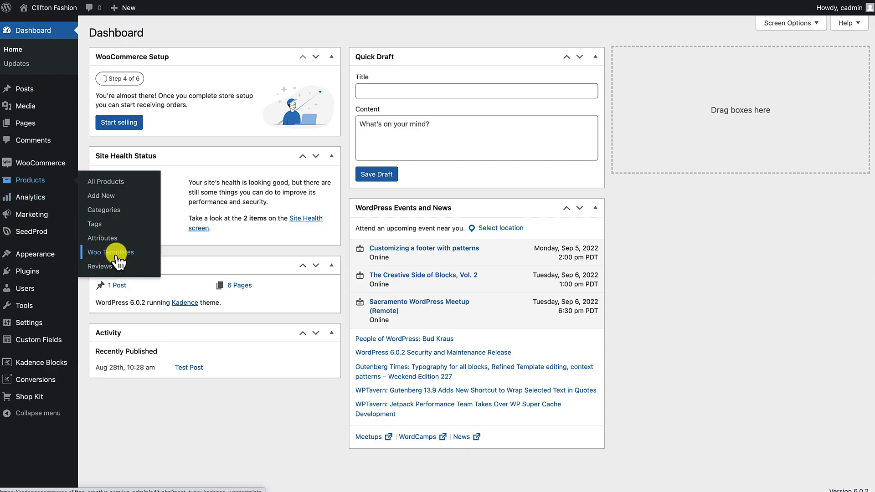
click(116, 253)
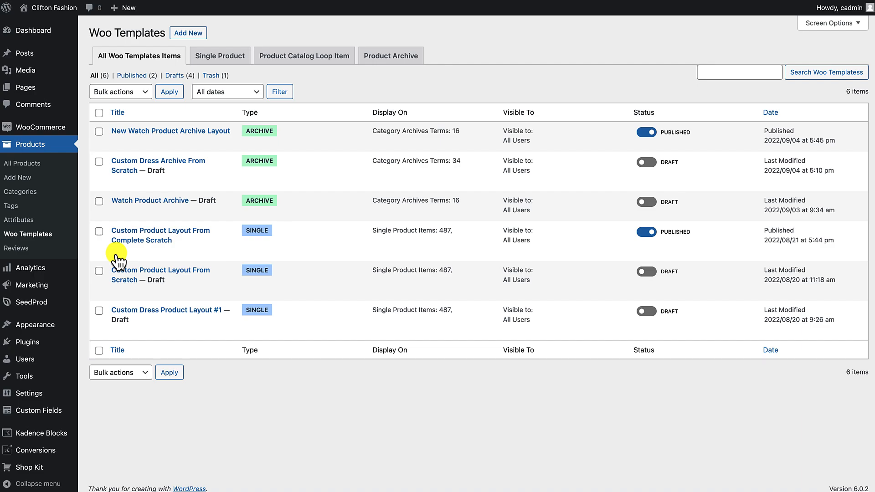
mouse_move(194, 220)
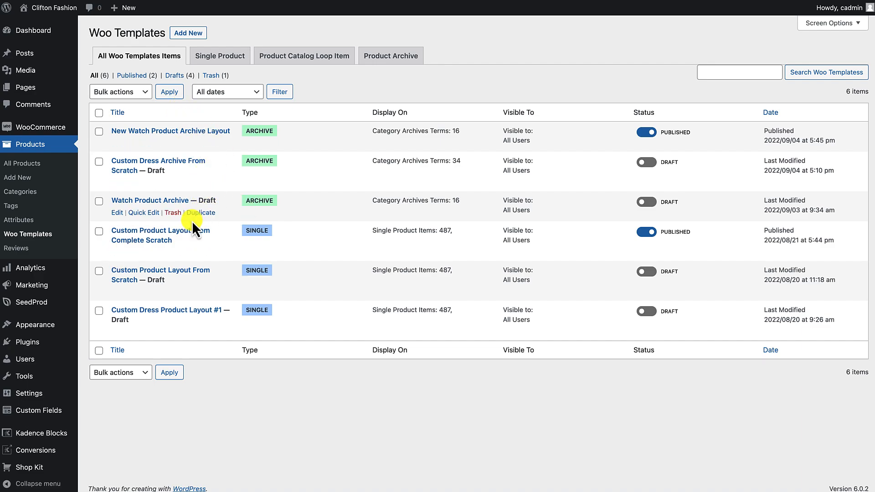
Create a new Woo template of type Product Archive, starting blank.
click(189, 35)
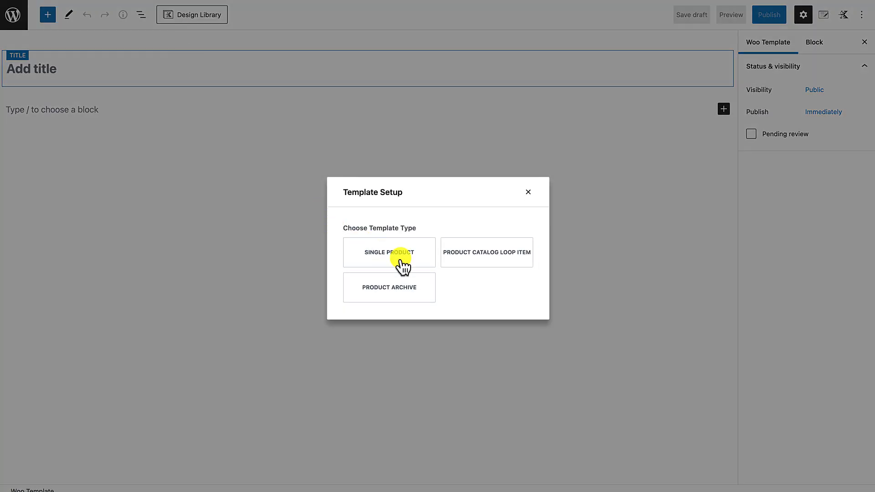
click(400, 289)
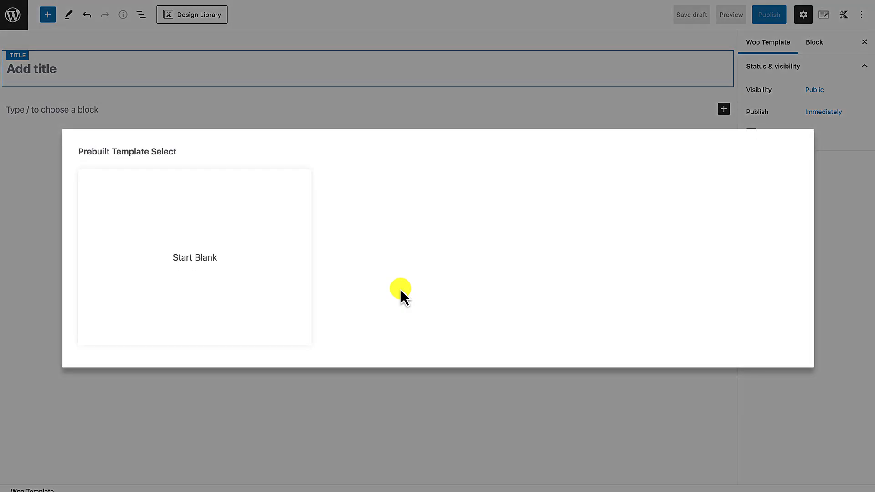
click(207, 257)
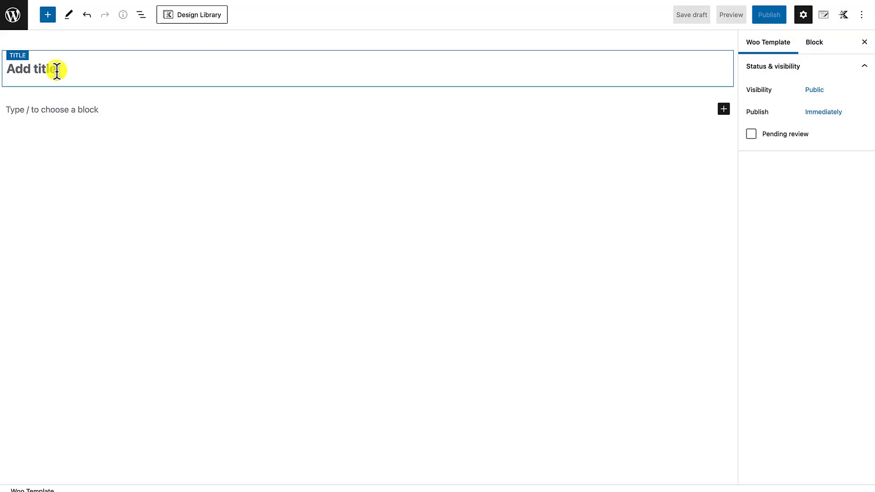
Title the new template "Simple Custom Dress Archive".
text(Cus)
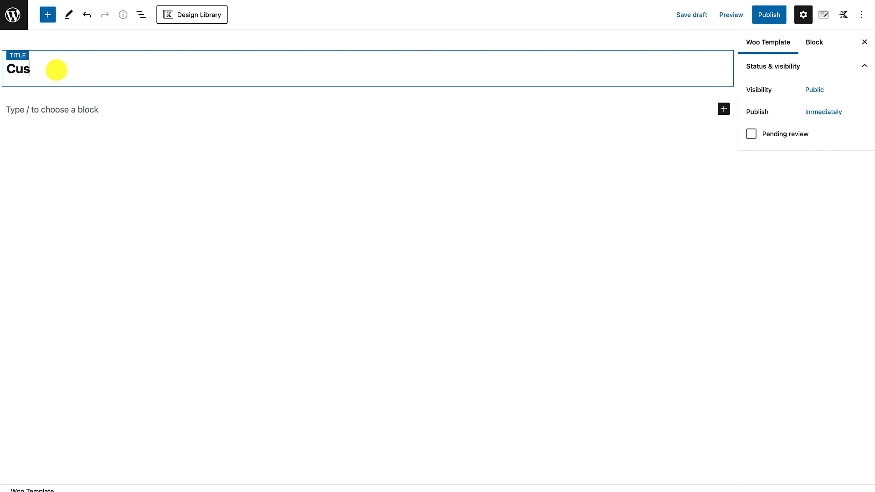
key(BackSpace)
key(BackSpace)
key(BackSpace)
text(Simple Custom Dre)
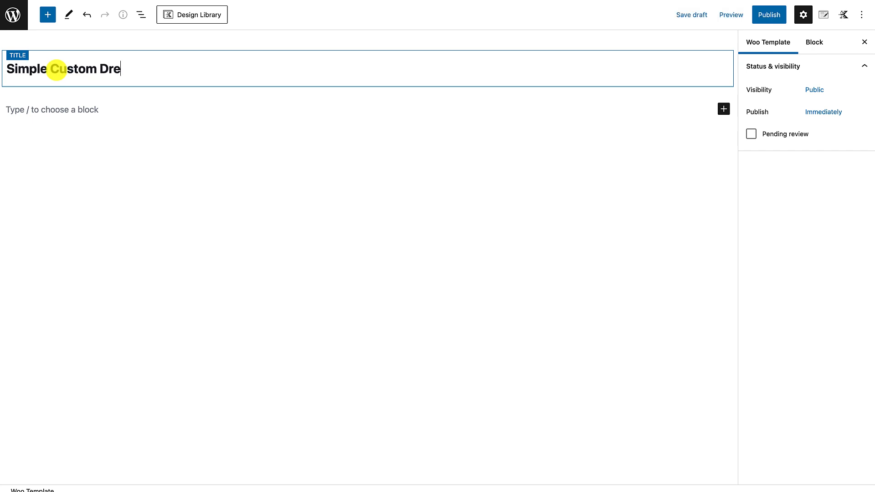
text(ss Archive)
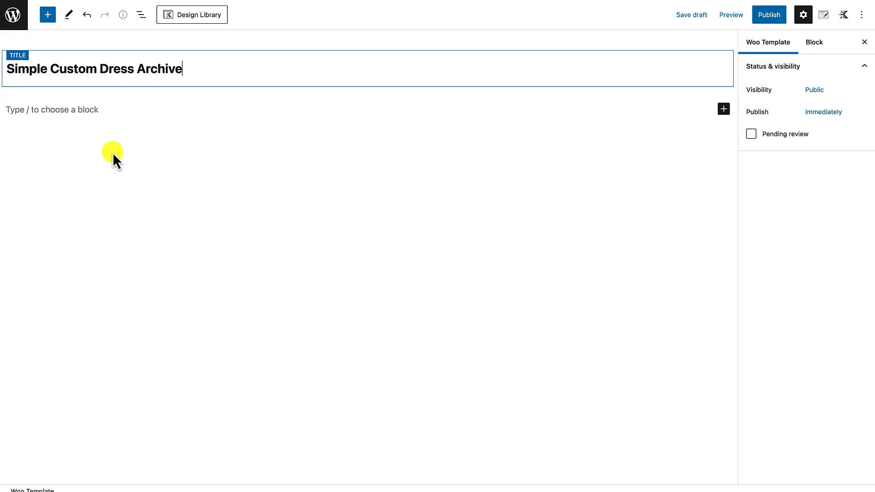
Insert a Row Layout block as the first block of the template's content.
click(85, 110)
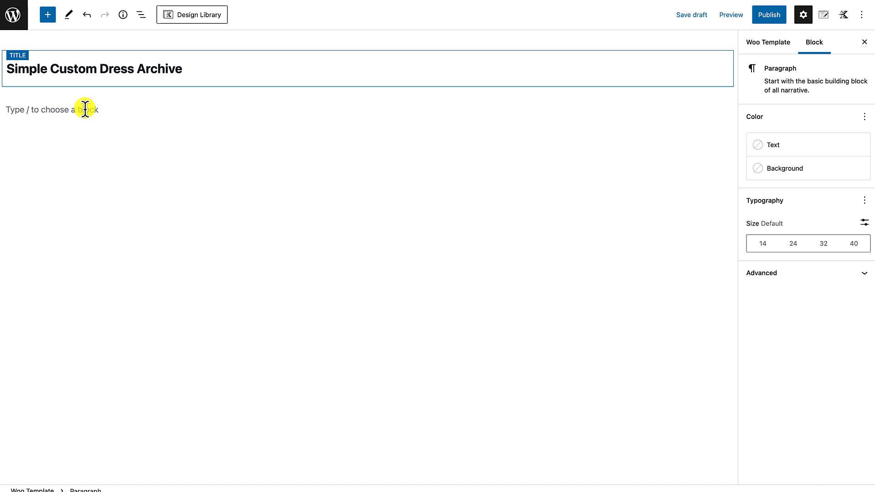
text(/)
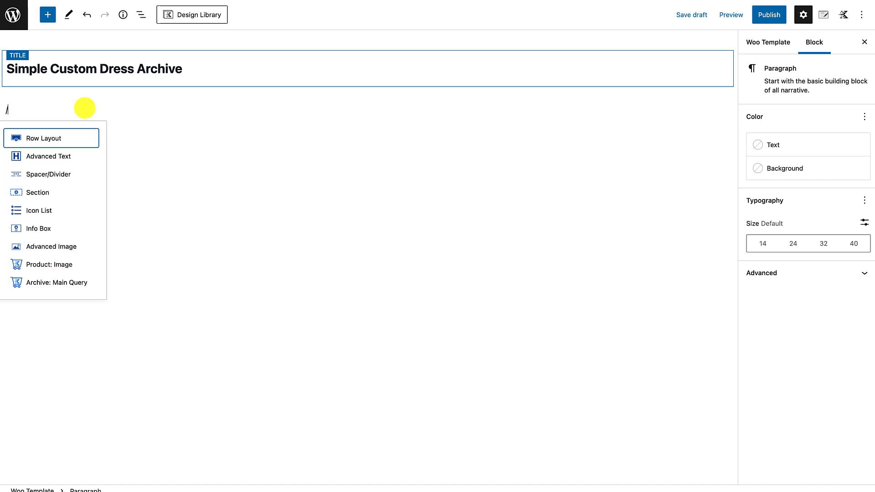
text(r)
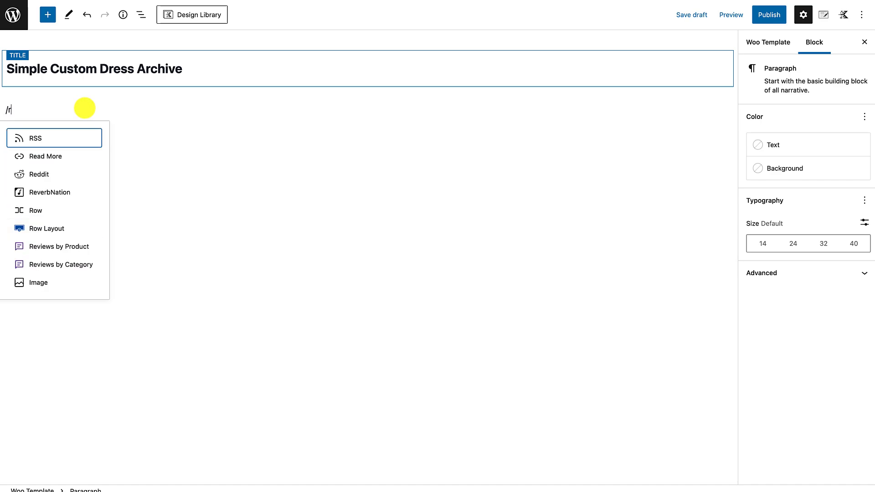
text(ow)
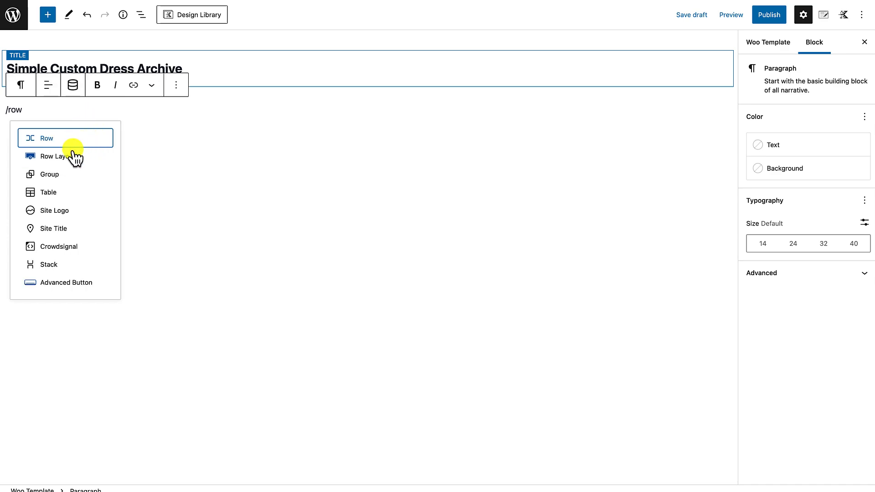
click(70, 156)
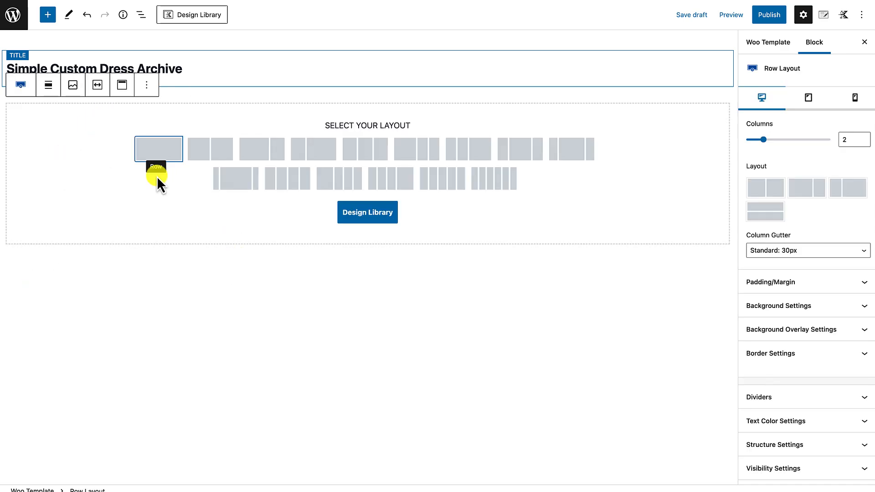
Give the row a single-column layout and insert an Advanced Text block in it.
click(152, 152)
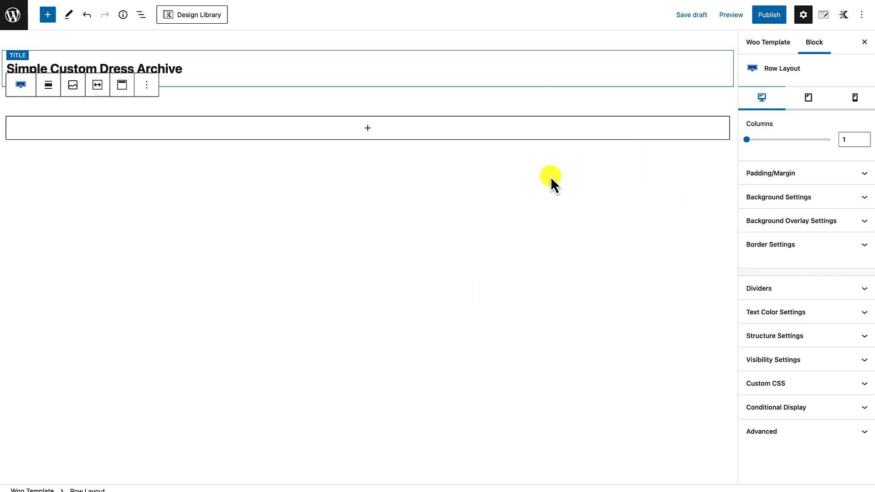
click(368, 128)
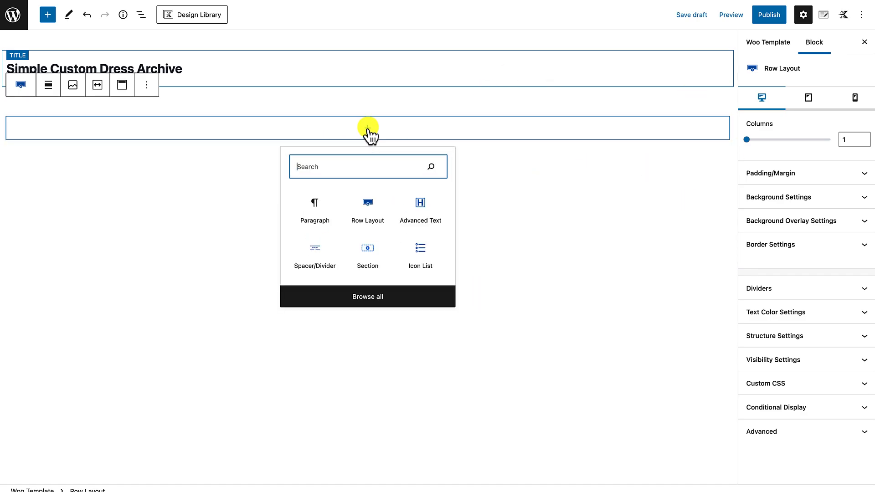
click(420, 215)
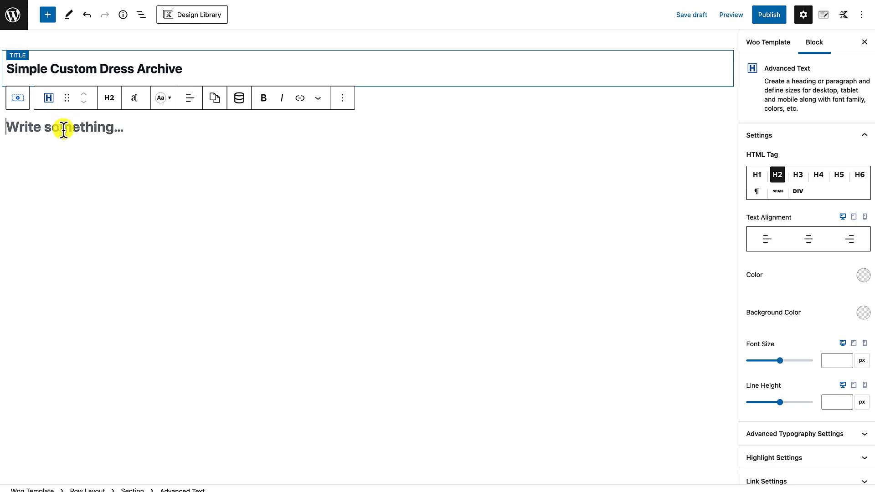
Enter "Beautiful Dress for Any Occasion" as the heading text.
text(Beautifu)
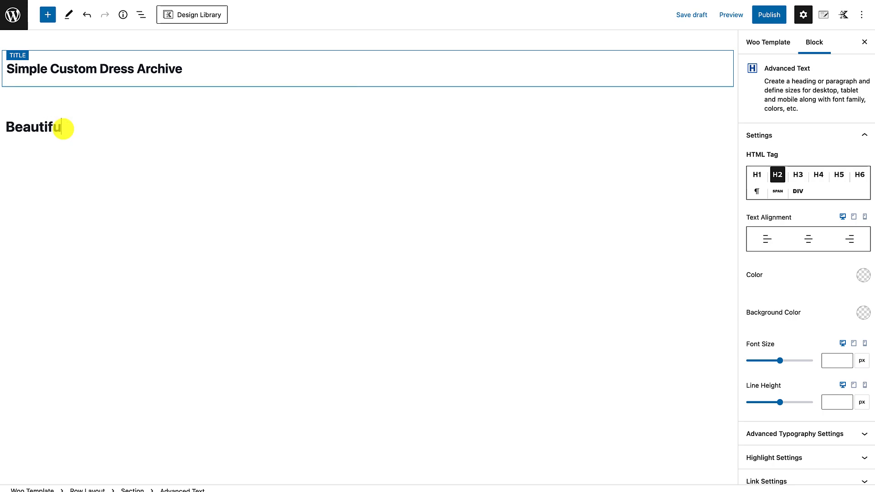
text(l Dress)
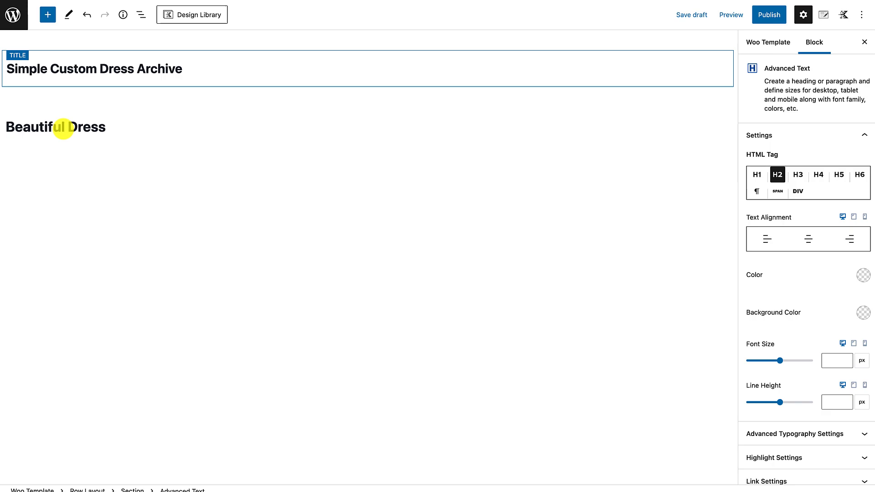
text( for Any Ocasio)
key(BackSpace)
key(BackSpace)
key(BackSpace)
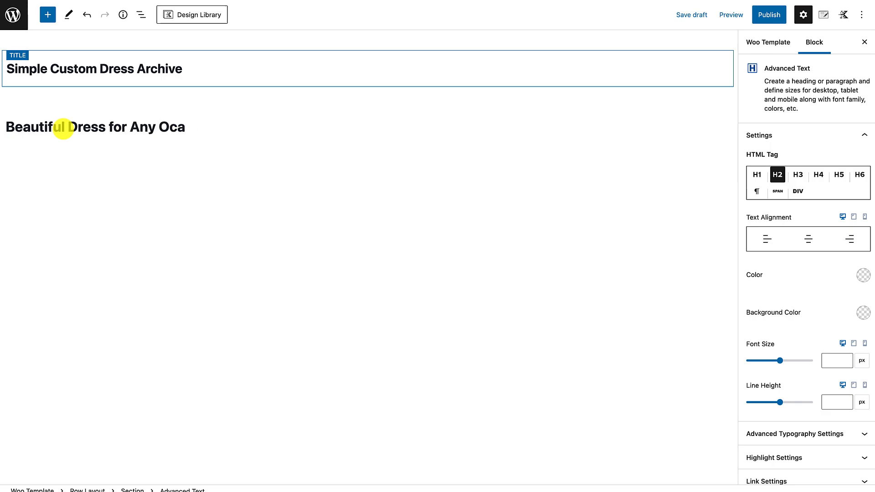
key(BackSpace)
text(casion)
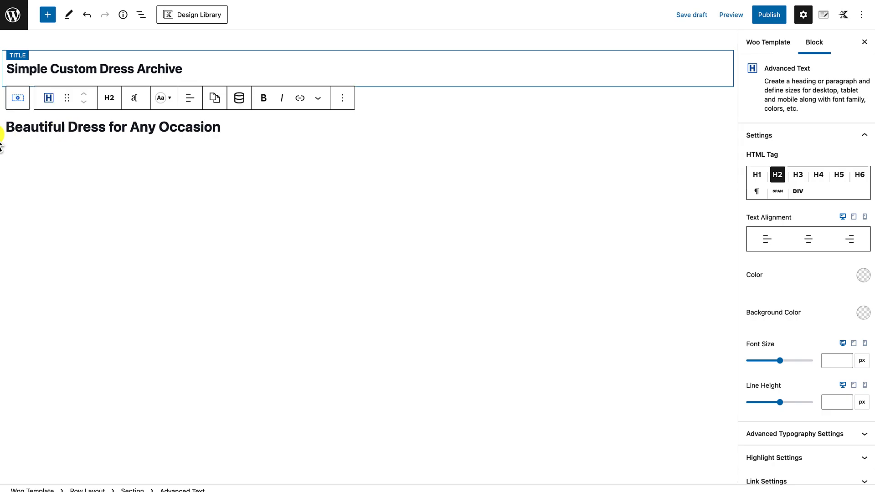
Center the heading and set its desktop font size to 60 px.
click(190, 101)
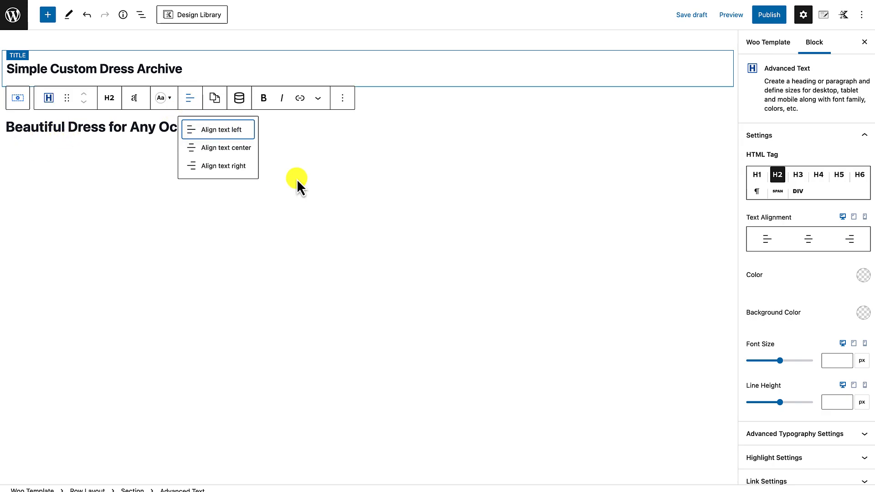
click(238, 158)
click(838, 362)
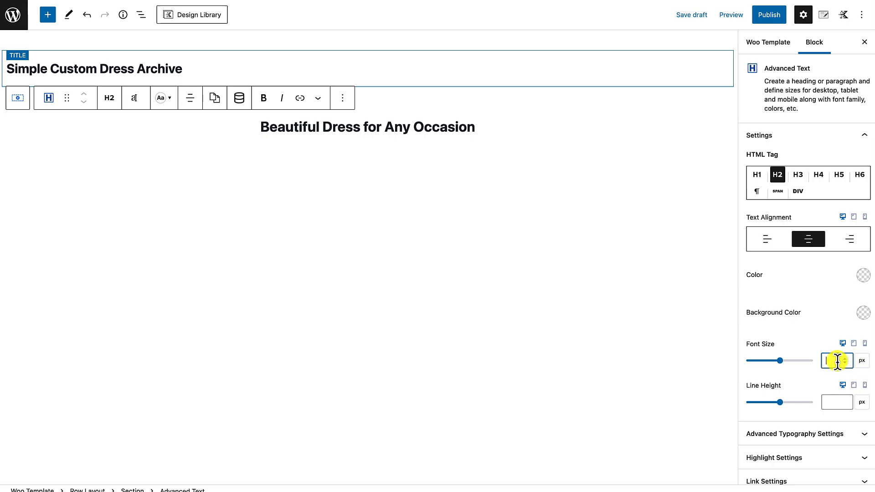
text(80)
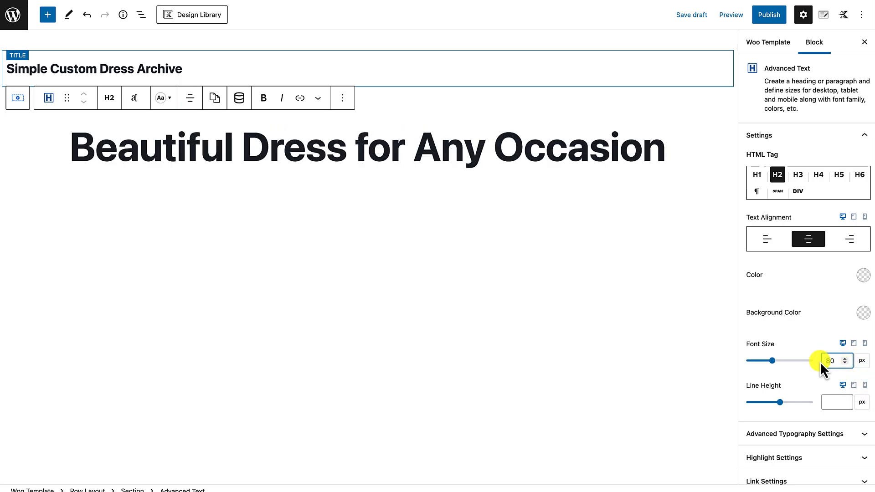
key(BackSpace)
key(BackSpace)
text(60)
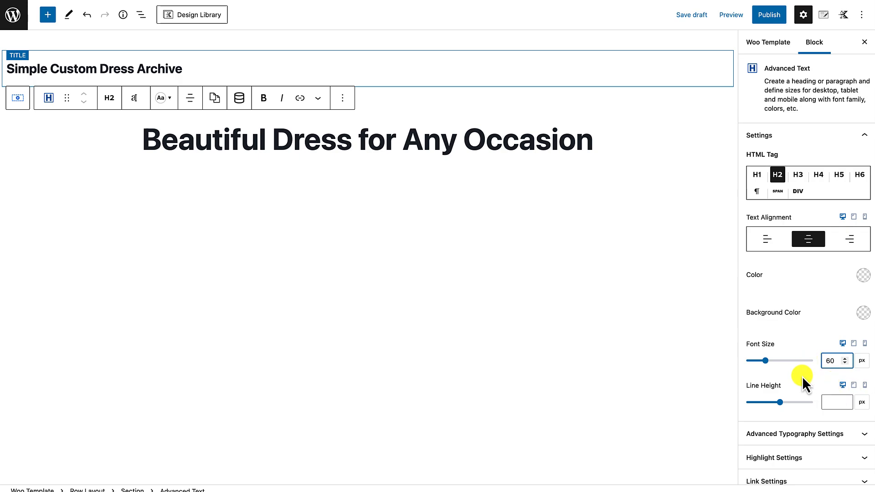
Try the Light 300 and Semi-Bold 600 weights on the heading, and settle on Bold 700.
scroll(802, 377, down, 1)
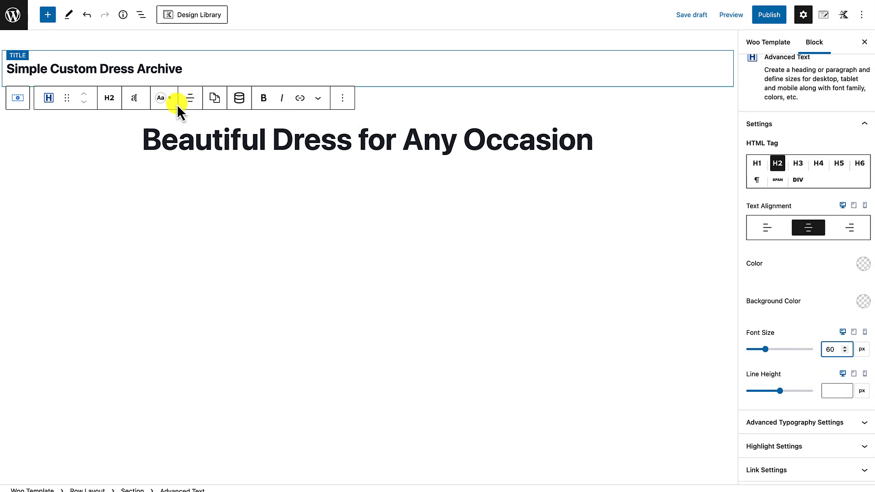
click(137, 104)
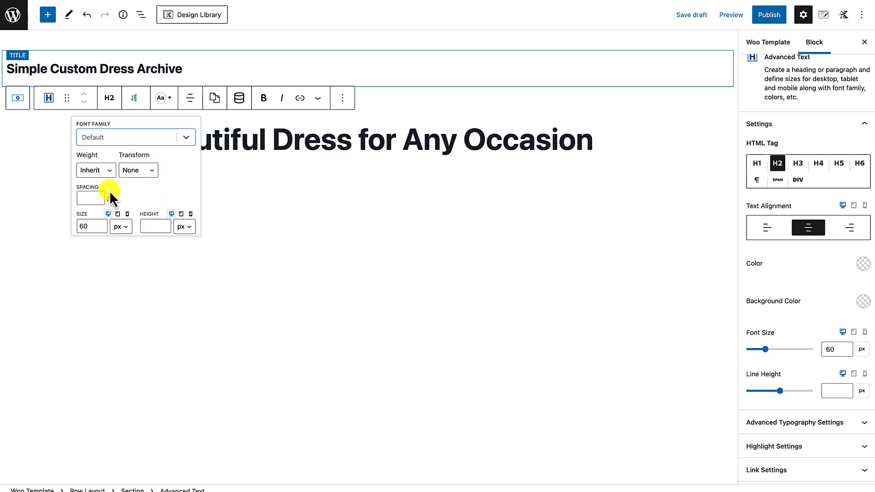
click(109, 172)
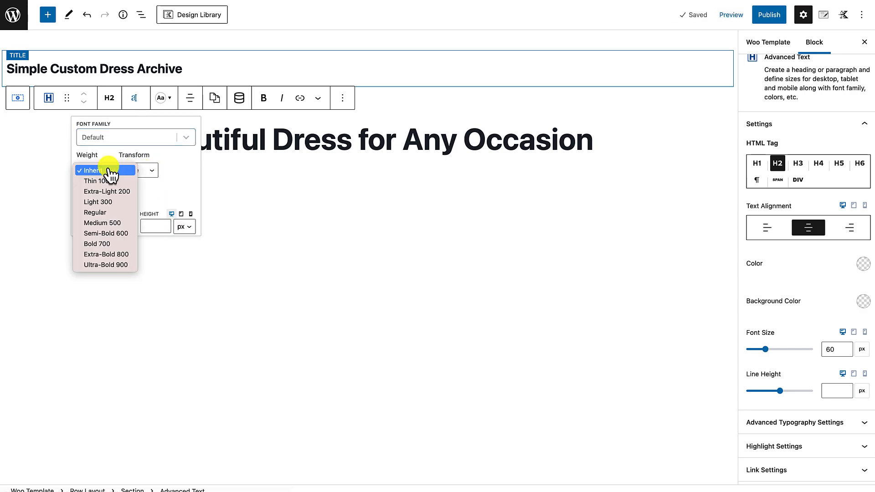
click(108, 202)
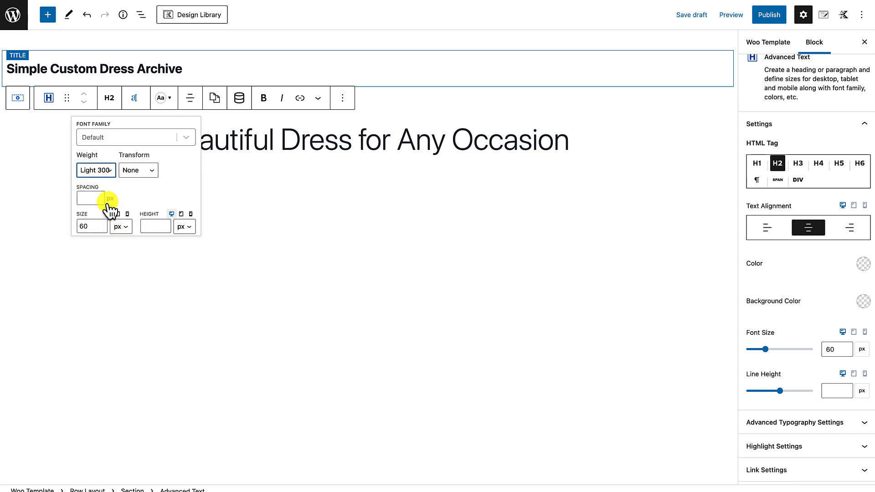
click(106, 171)
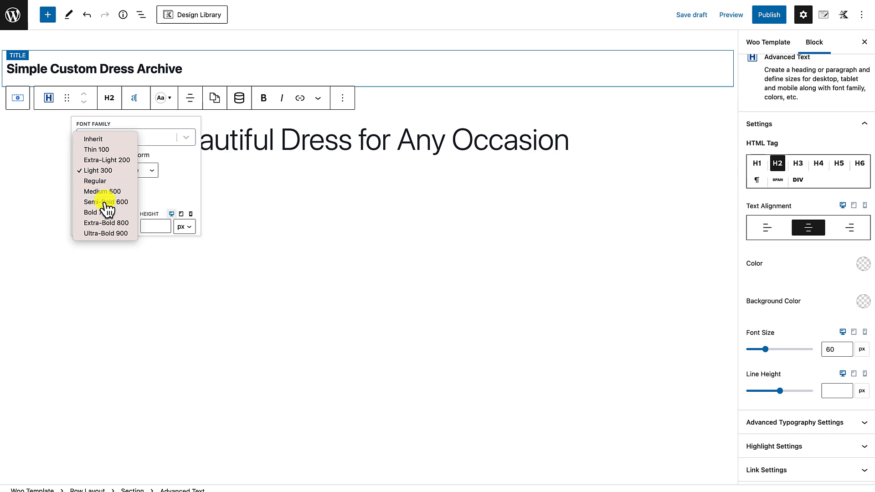
click(106, 203)
click(106, 172)
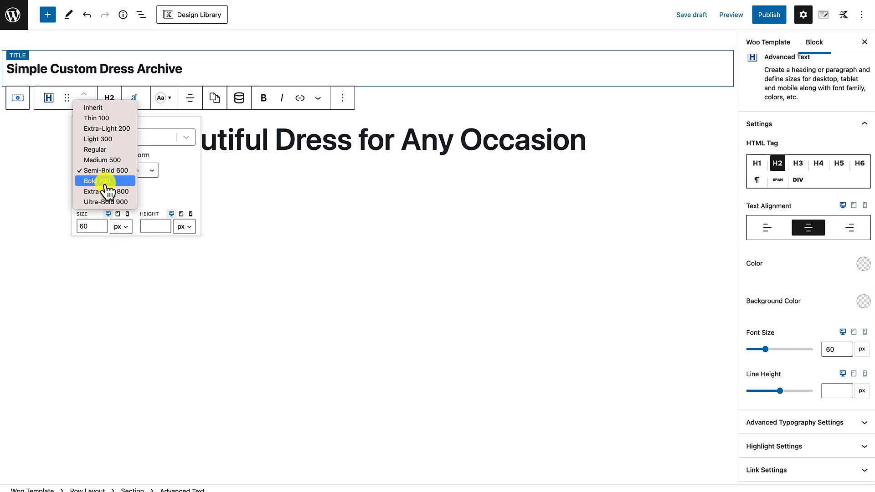
click(108, 191)
click(377, 234)
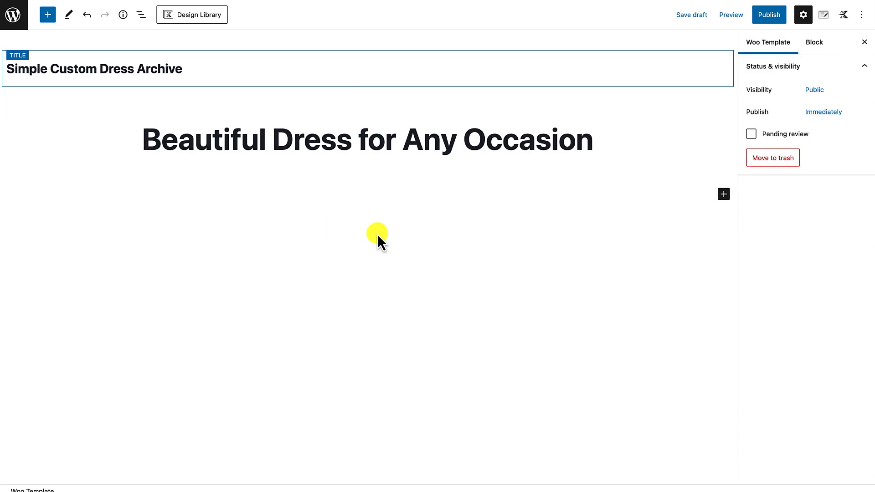
Correct "Dress" to "Dresses" in the heading.
click(354, 145)
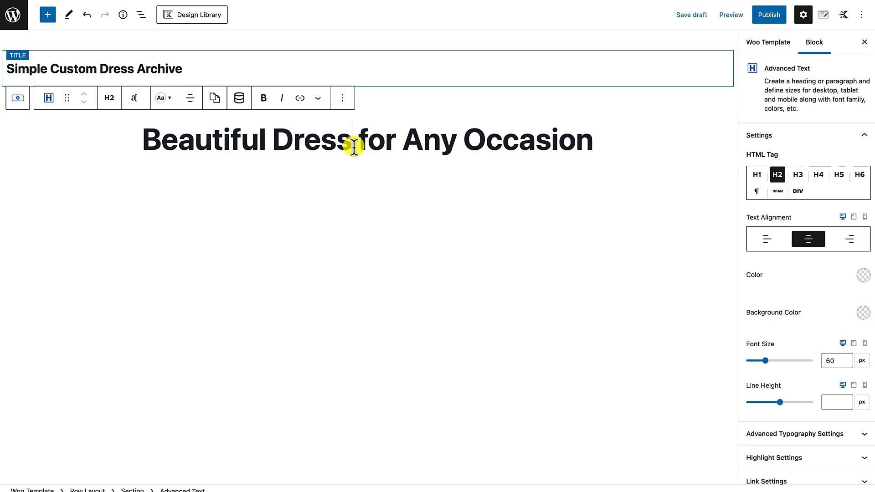
text(es)
click(424, 164)
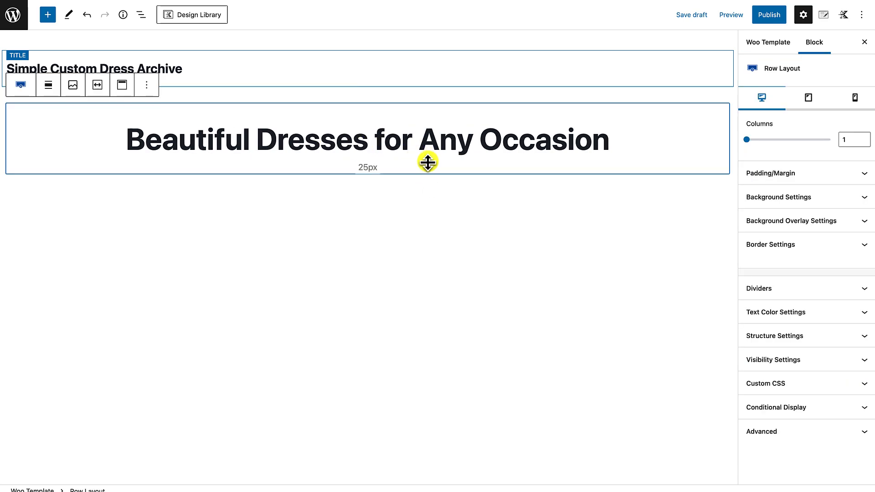
Insert a nested single-column Row Layout below the heading and make its content max width inherit from the theme.
click(637, 137)
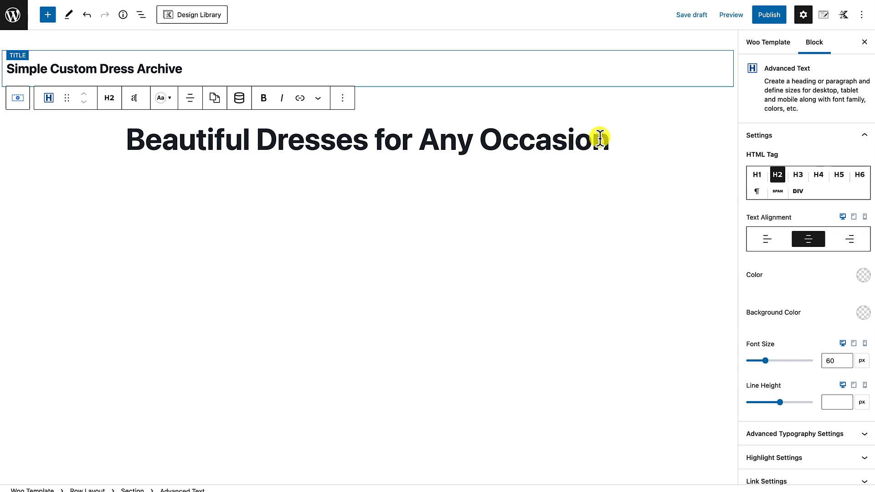
key(Return)
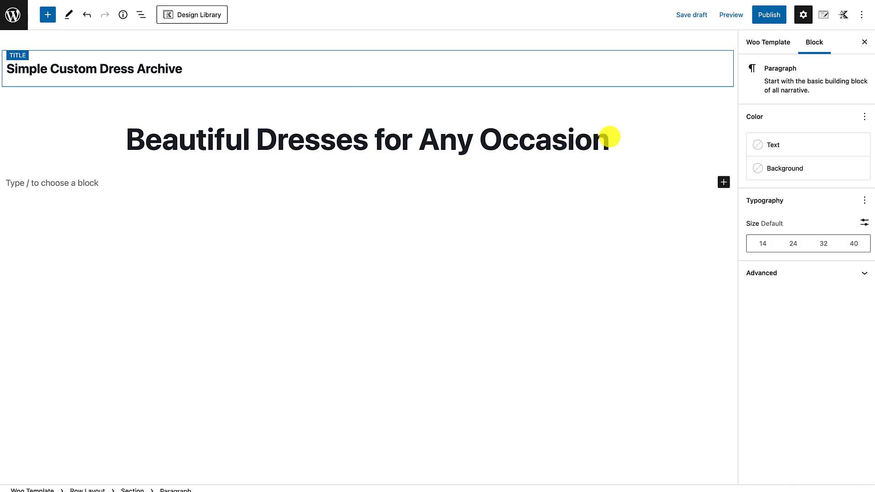
text(/row)
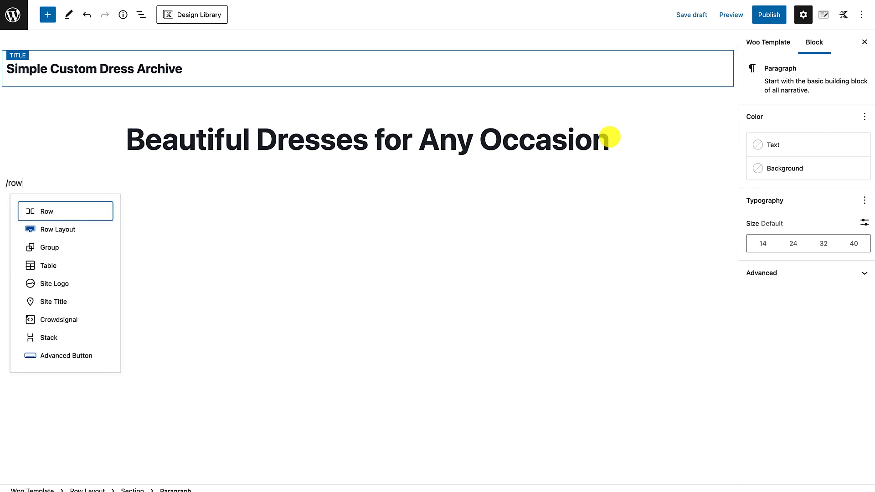
click(51, 229)
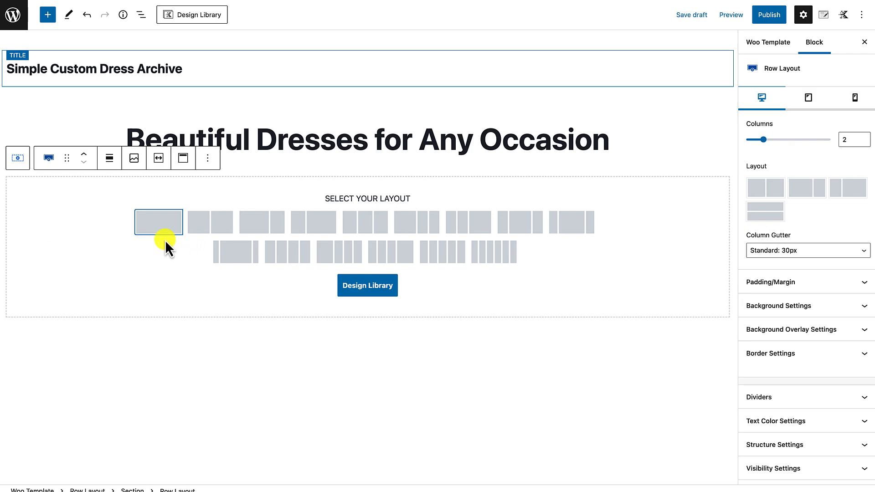
click(170, 226)
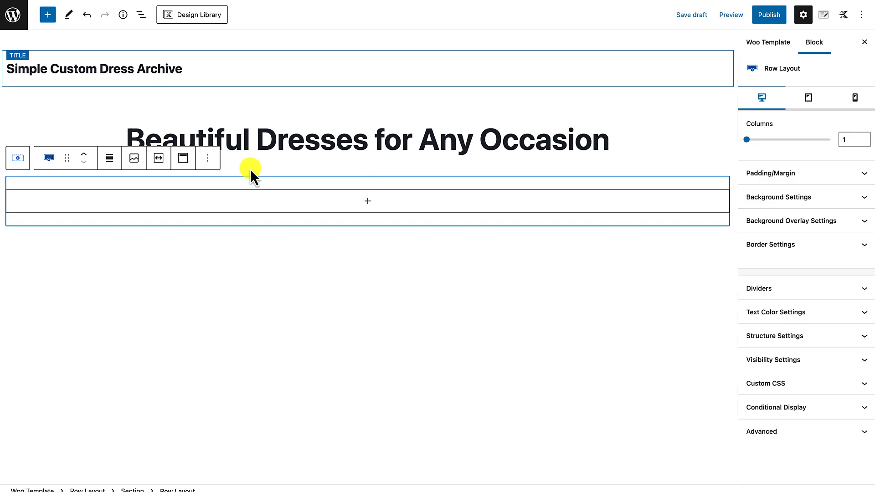
click(787, 336)
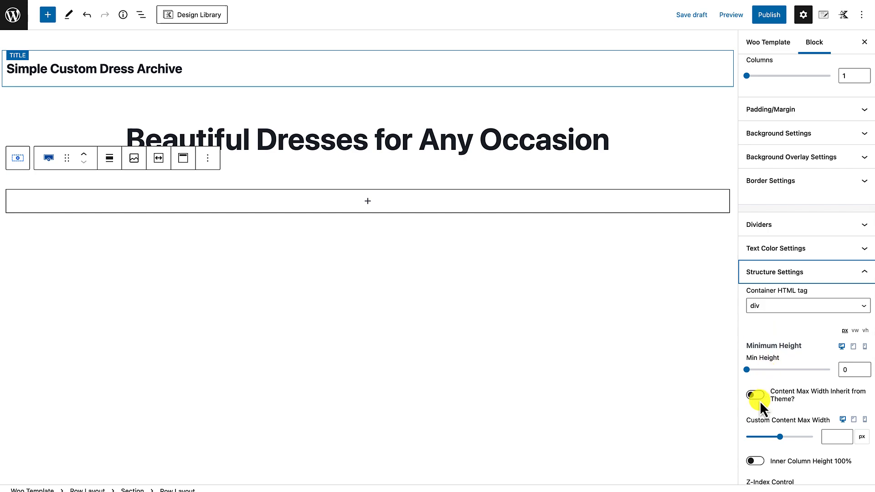
click(756, 395)
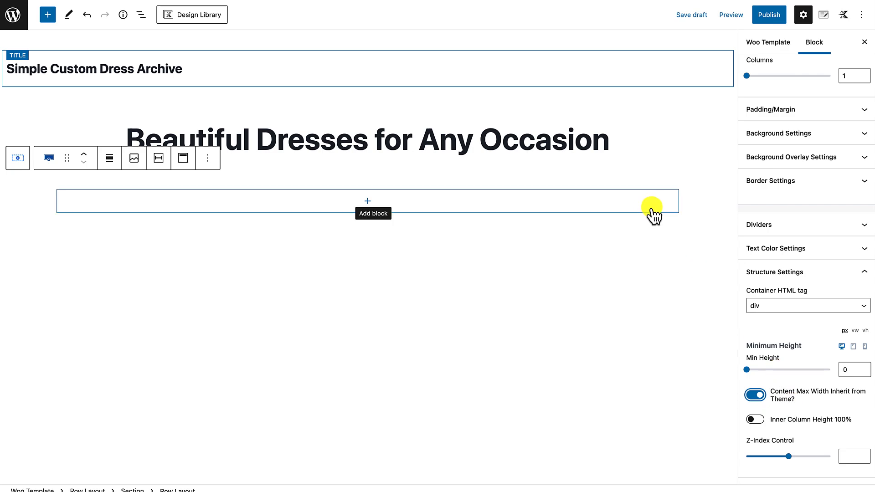
Insert the Archive: Main Query block into the nested row and look over its product grid.
click(367, 202)
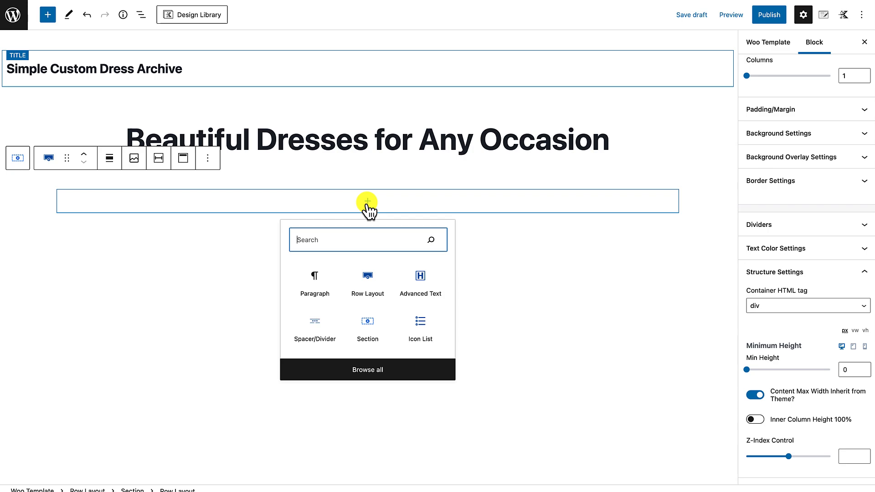
text(query)
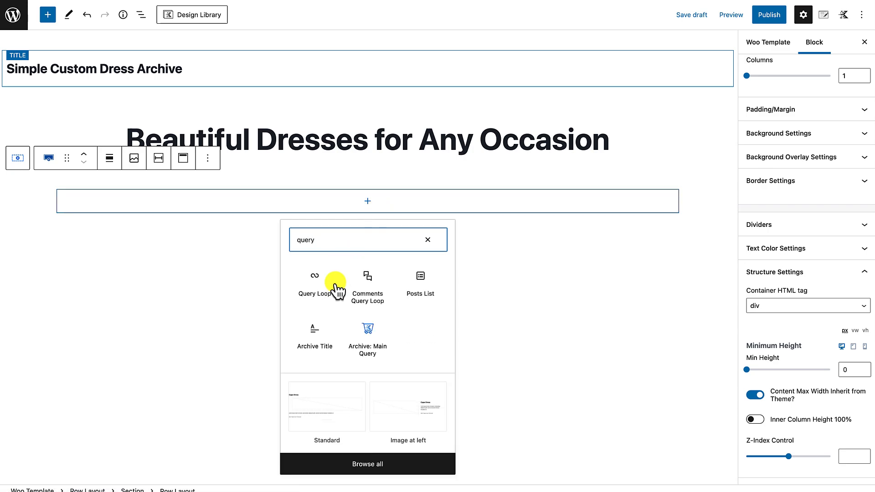
click(369, 349)
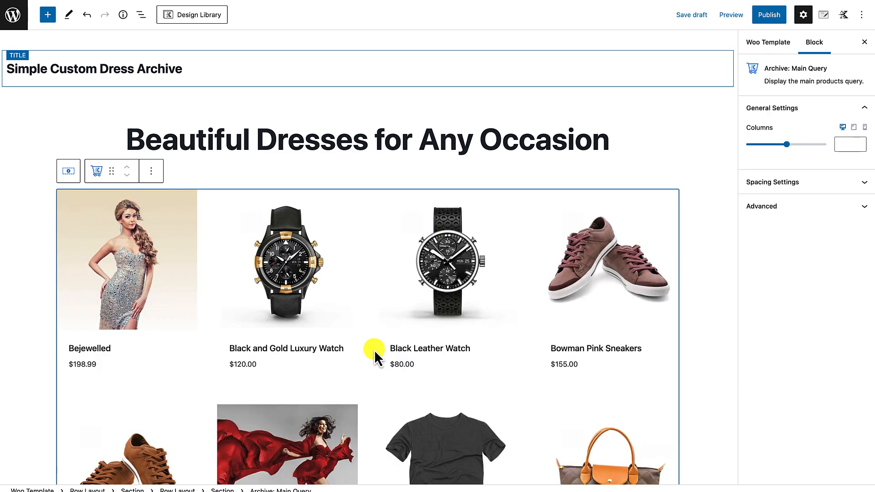
scroll(353, 327, down, 5)
scroll(353, 327, up, 3)
scroll(353, 327, up, 2)
Set the product query's columns to 2 on desktop and tablet and 1 on mobile.
click(845, 145)
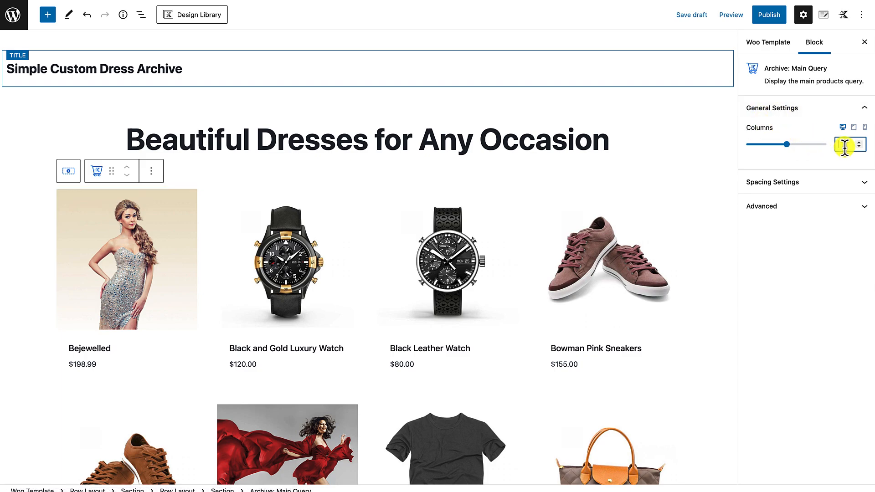
text(2)
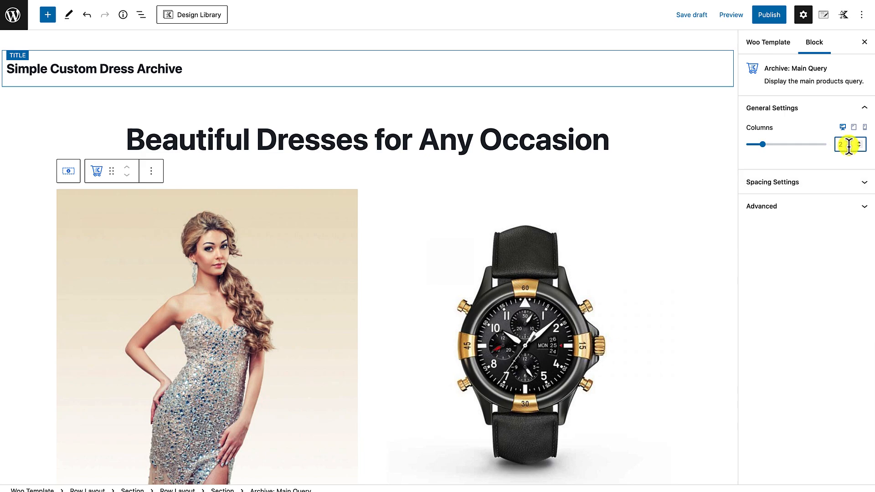
click(854, 128)
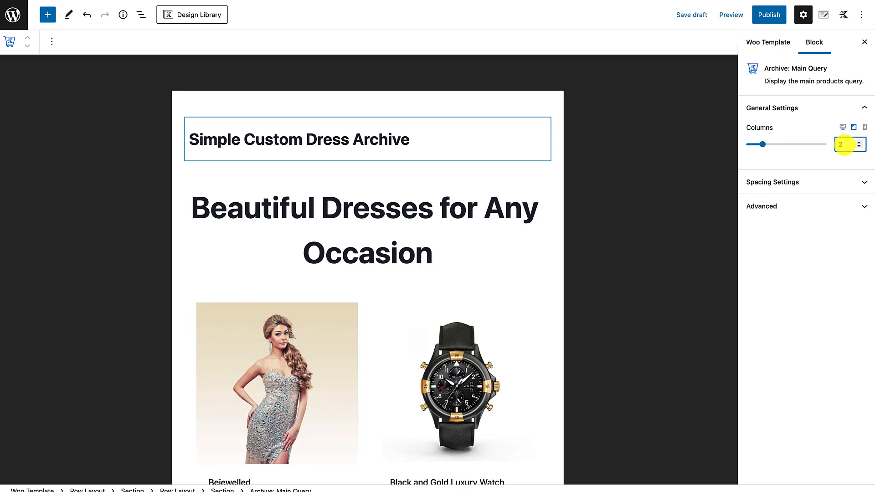
click(865, 128)
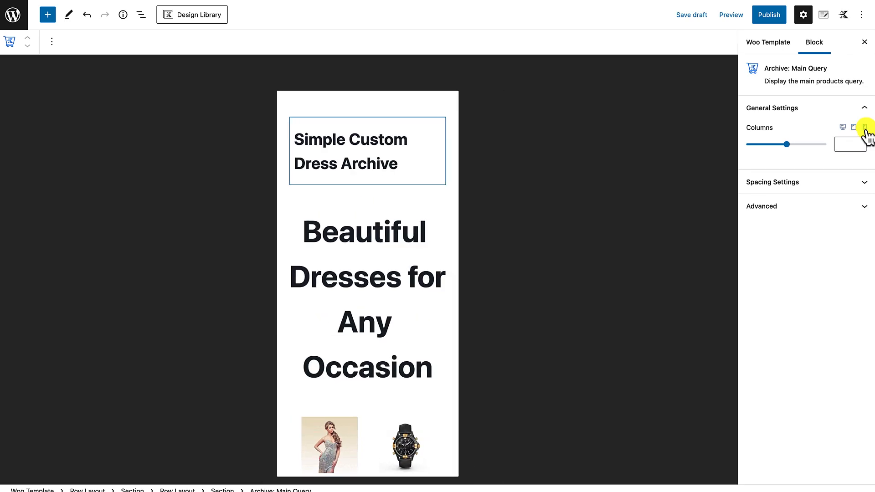
text(1)
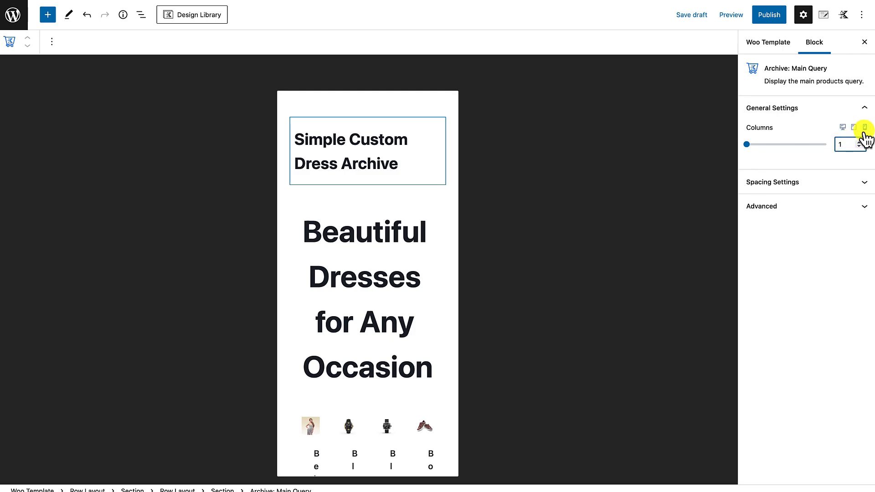
Set the "Beautiful Dresses for Any Occasion" heading's tablet font size to 40 px and line height to 46 px.
click(843, 130)
click(466, 141)
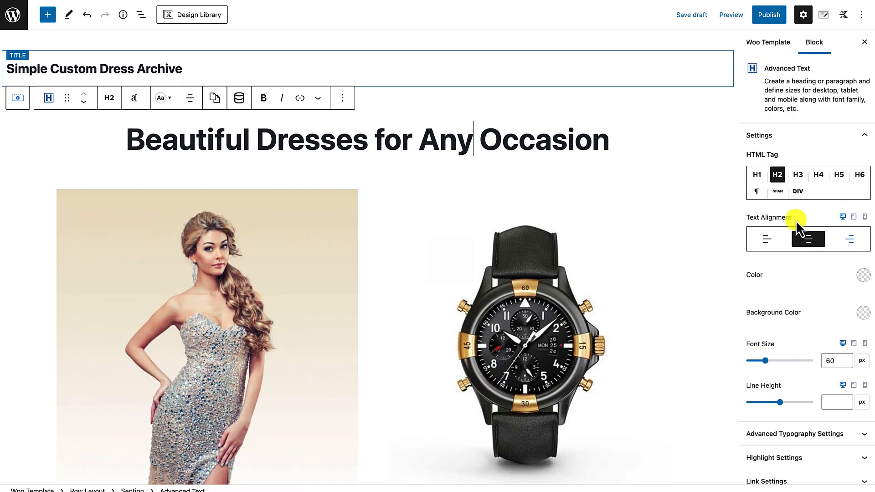
click(854, 217)
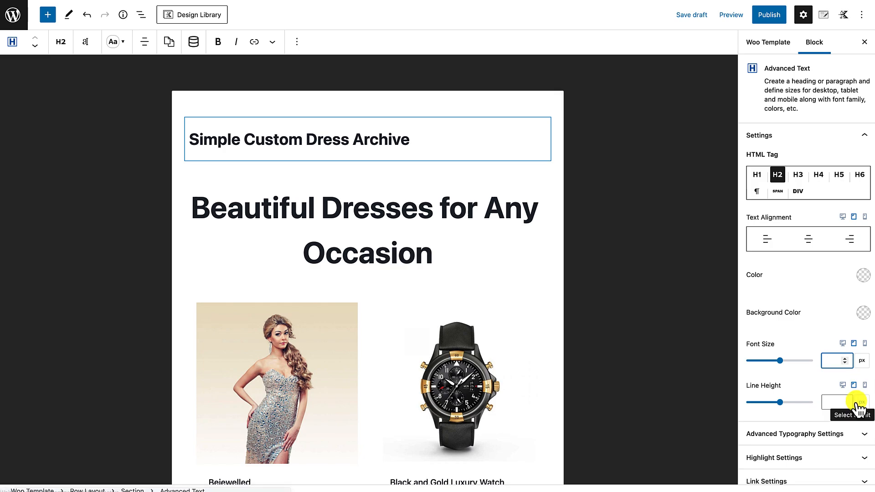
text(40)
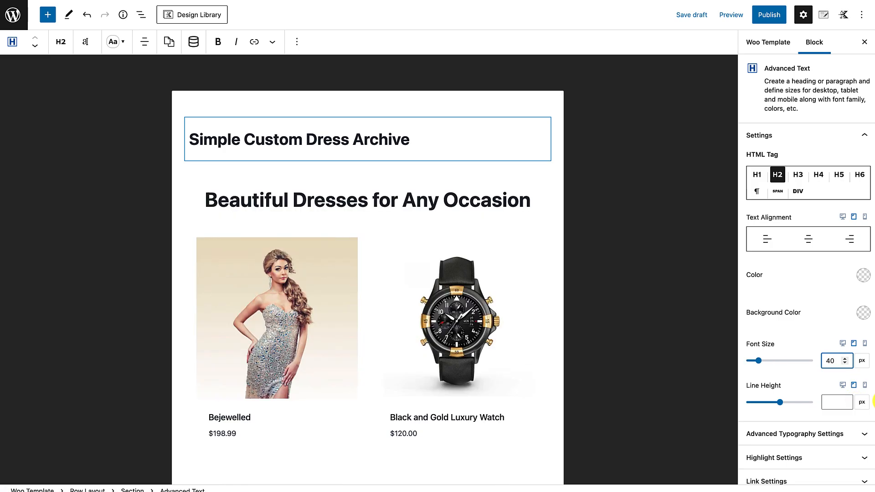
click(827, 404)
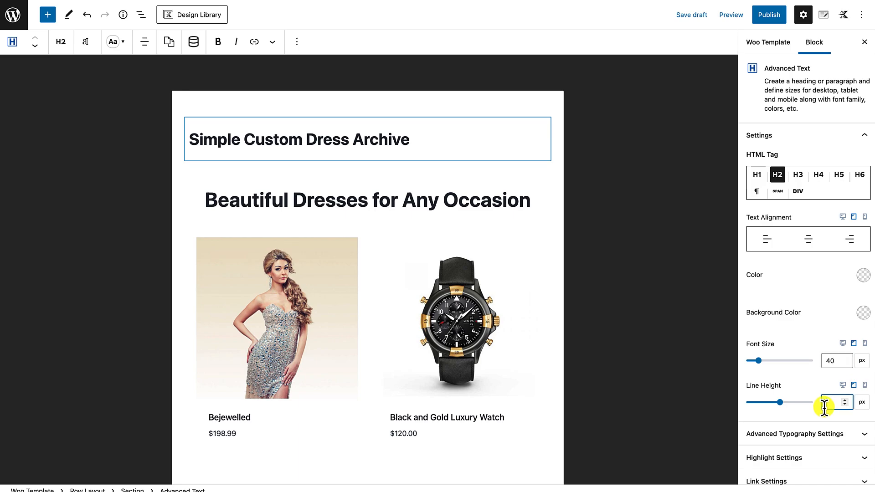
text(46)
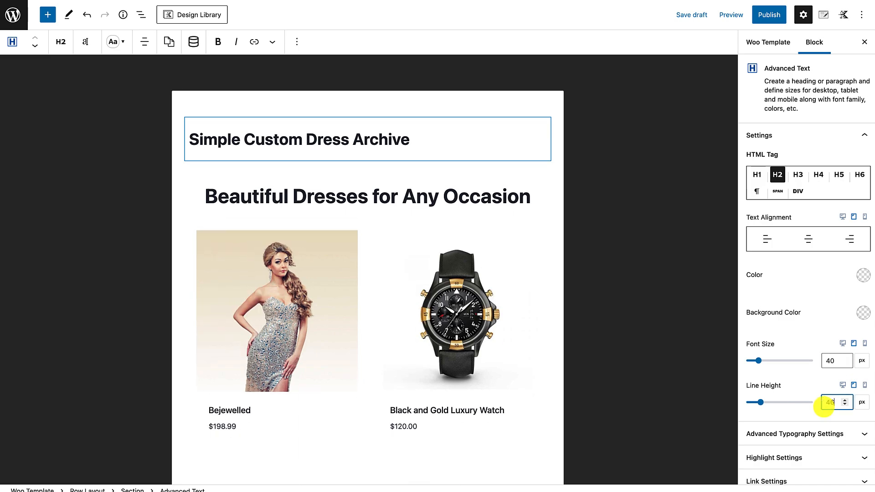
Set the heading's mobile font size to 20 px and line height to 26 px, and return to the desktop view.
click(865, 216)
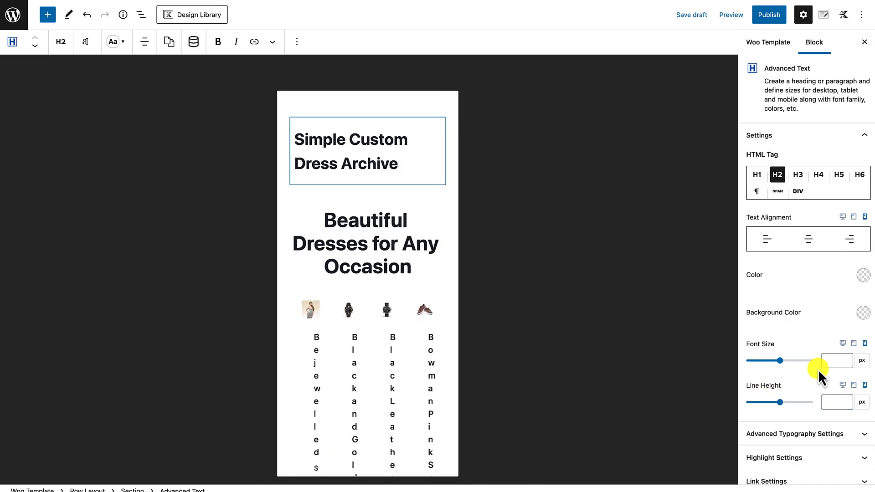
text(20)
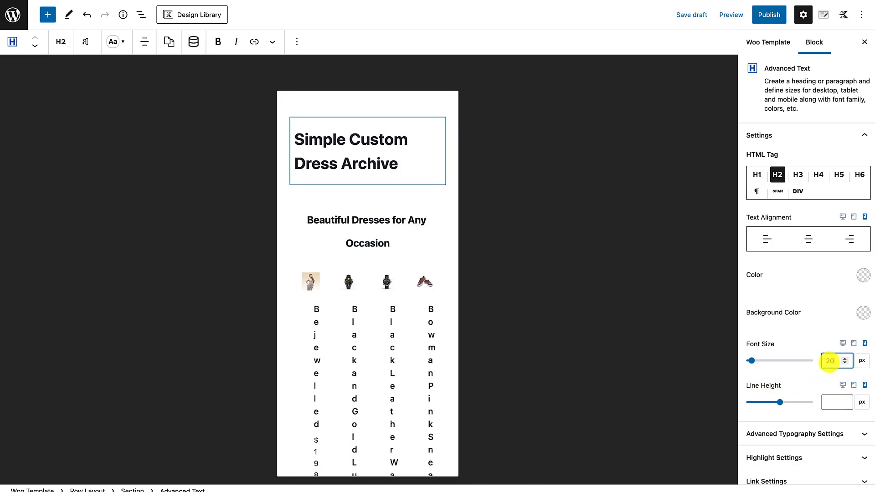
click(832, 402)
text(2)
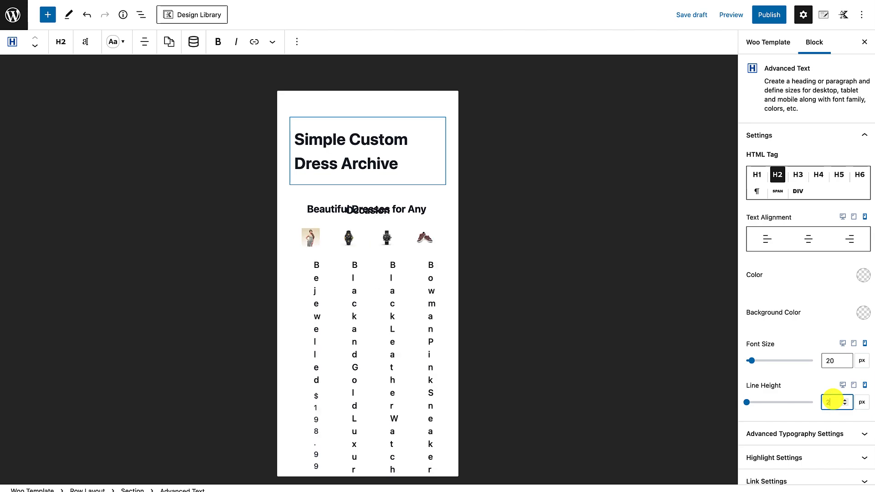
text(6)
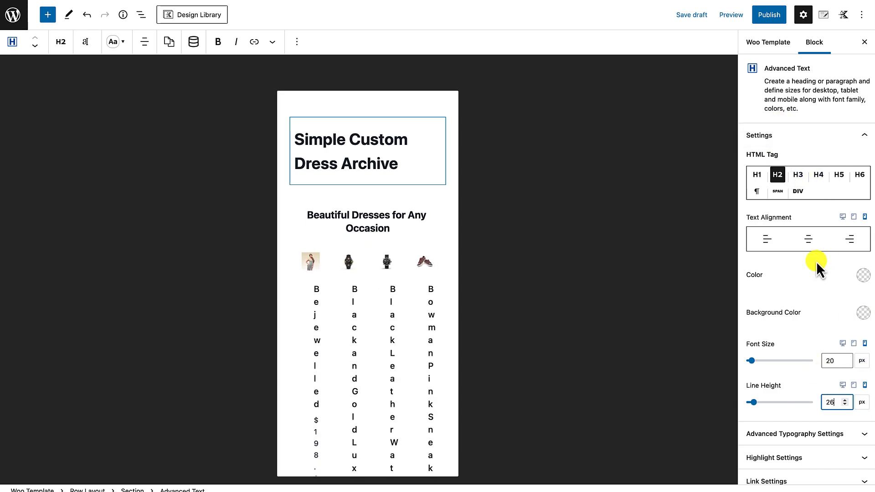
click(843, 217)
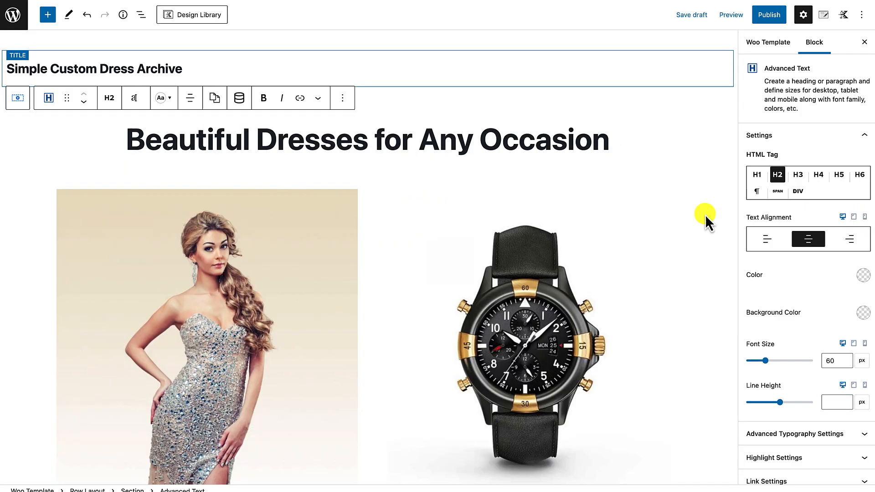
Give the heading 40 px top and bottom margins on desktop and check the spacing above the product grid.
scroll(569, 315, down, 6)
scroll(569, 314, up, 6)
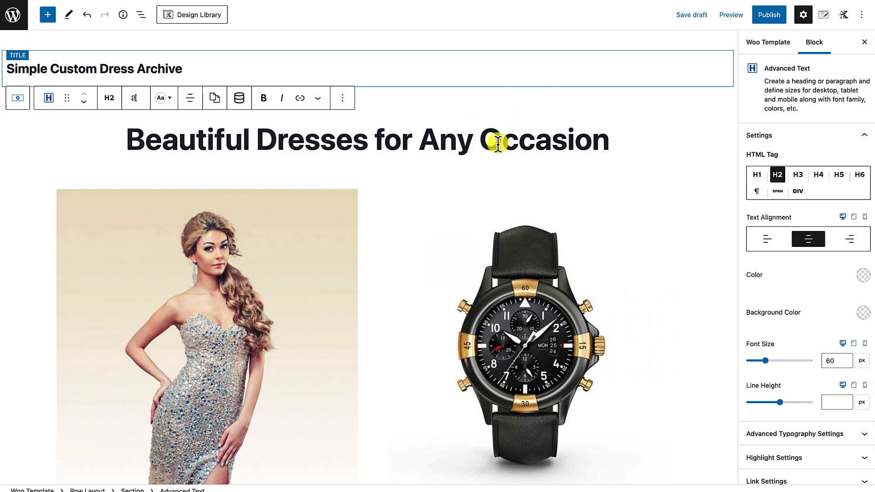
scroll(482, 396, down, 3)
scroll(482, 397, up, 3)
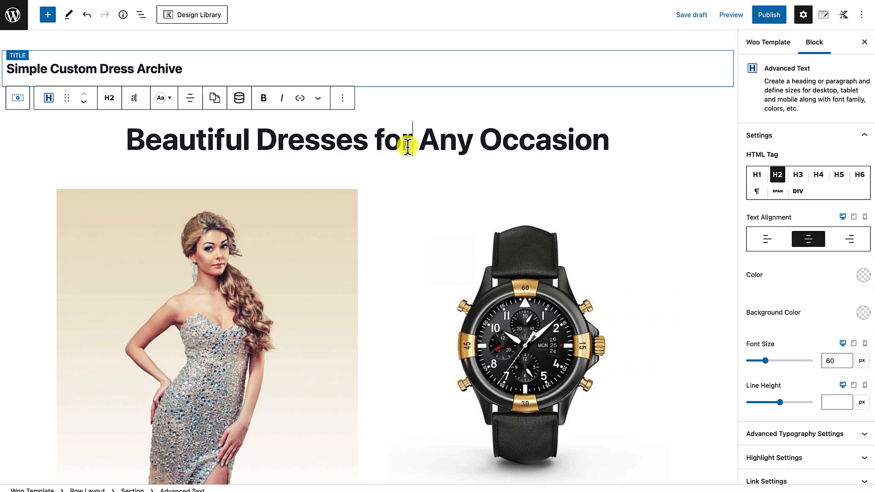
scroll(788, 367, down, 5)
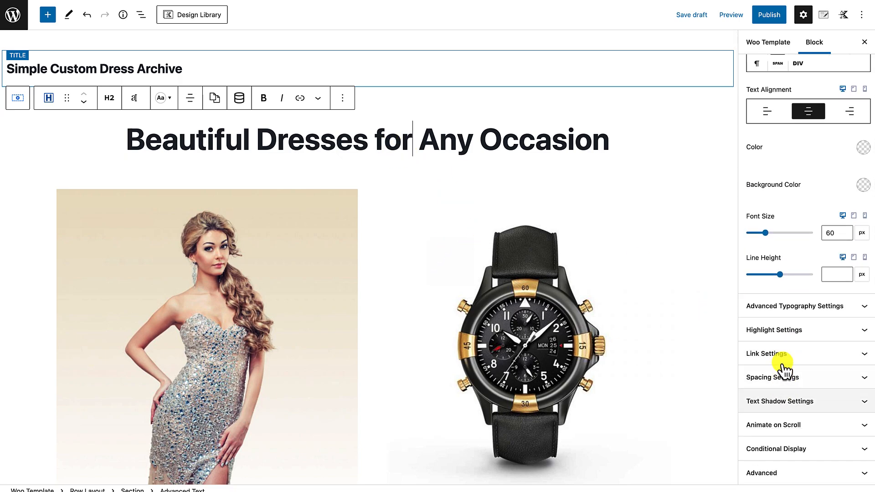
click(784, 378)
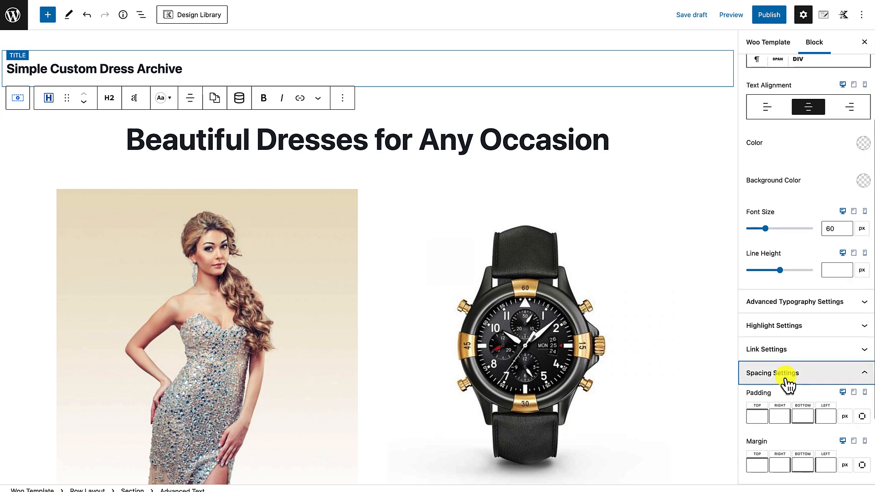
scroll(782, 410, down, 2)
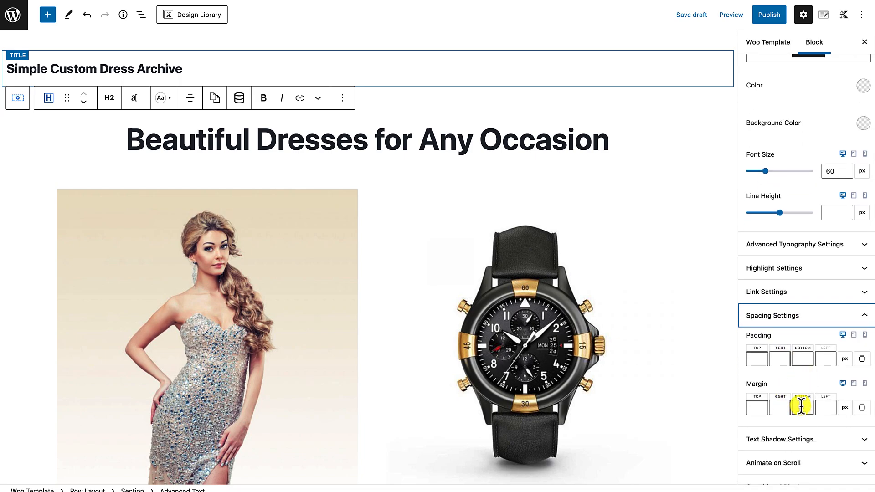
click(755, 407)
text(40)
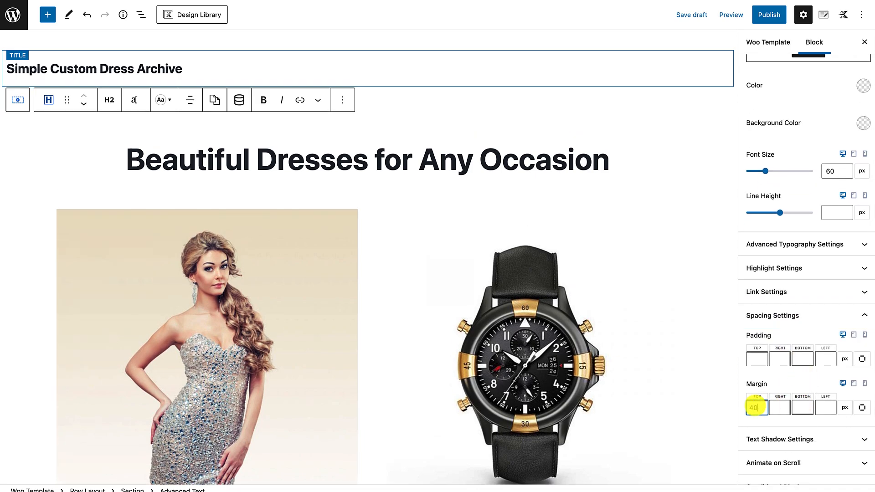
text(40)
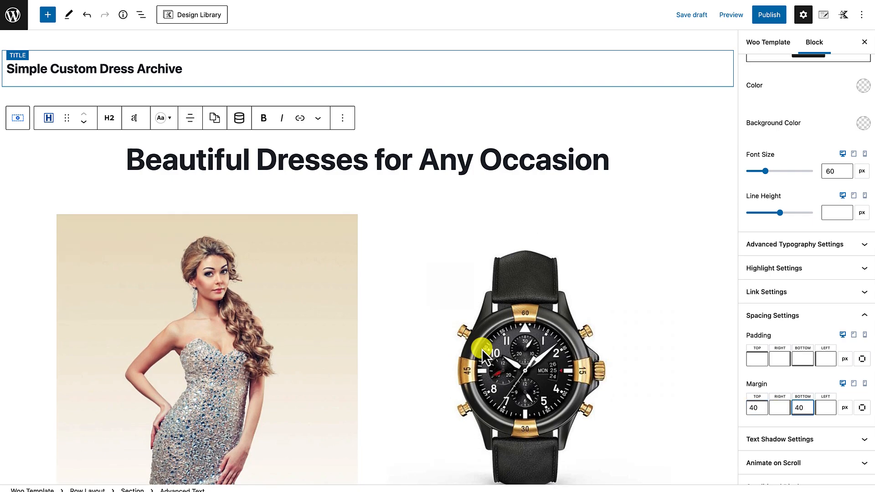
scroll(427, 365, down, 6)
scroll(428, 365, up, 6)
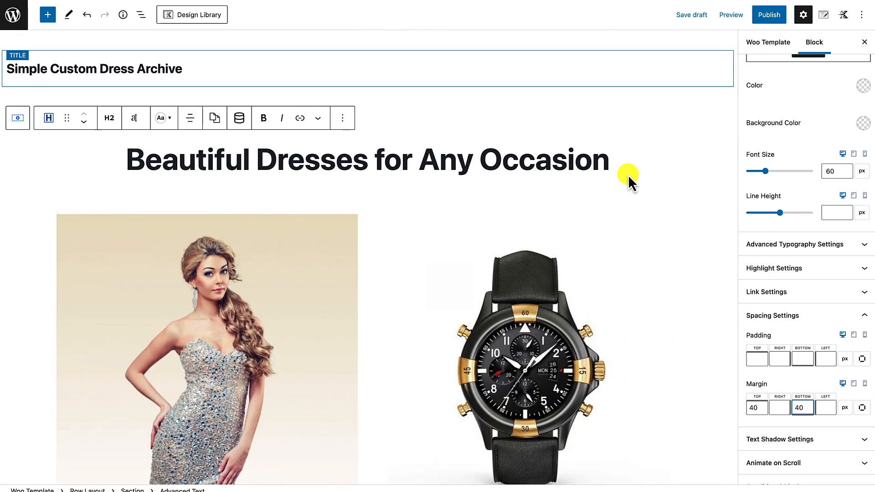
Set the template to show on category archives, individually selected for Dresses only, and publish it.
scroll(791, 120, up, 1)
scroll(791, 120, up, 3)
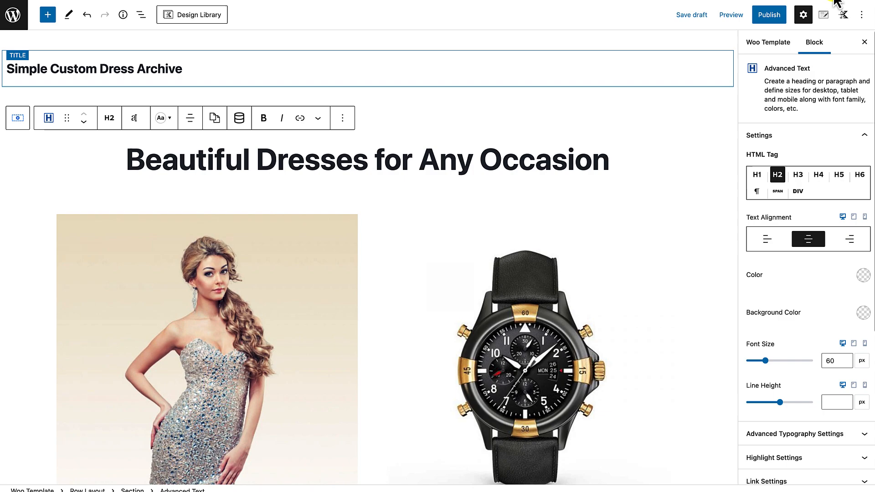
click(823, 18)
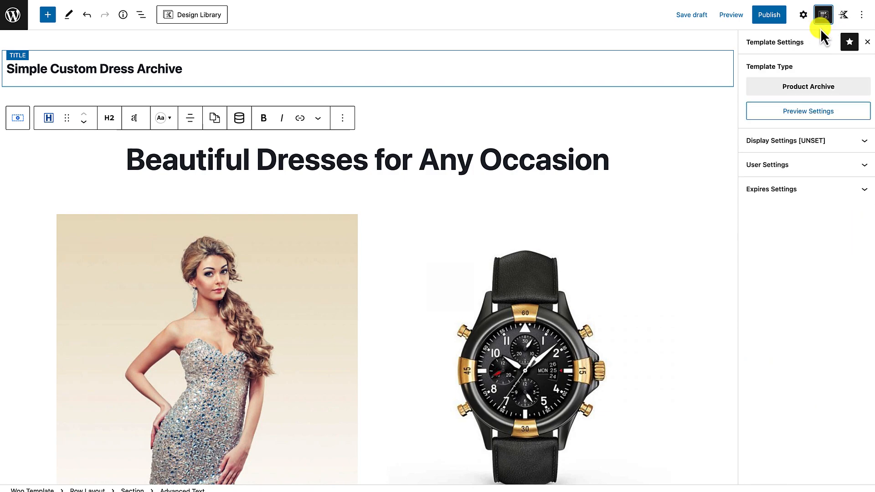
click(812, 141)
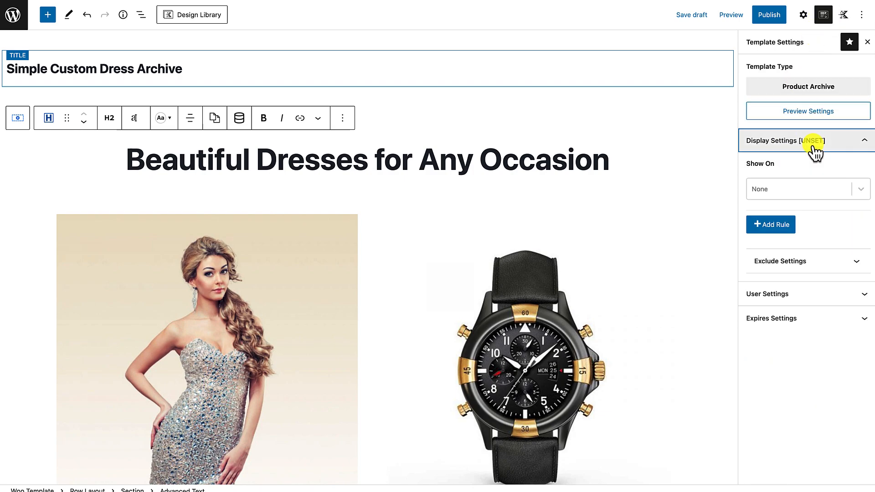
click(864, 191)
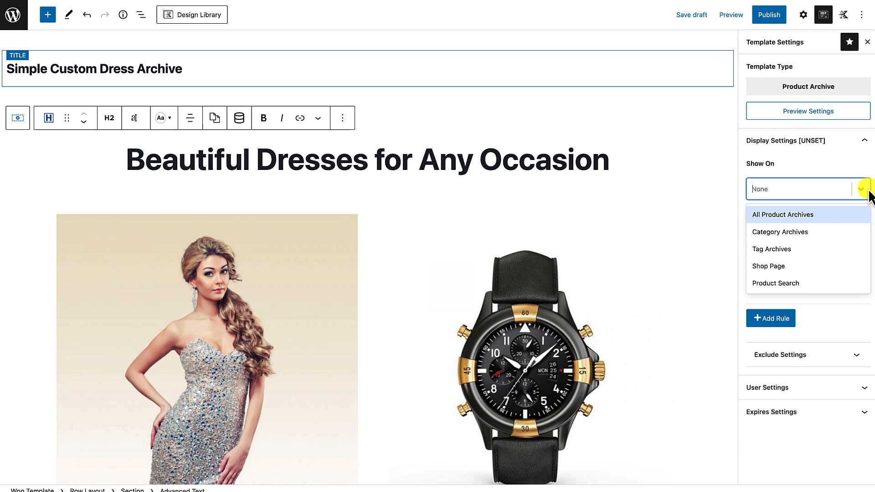
click(798, 234)
click(840, 229)
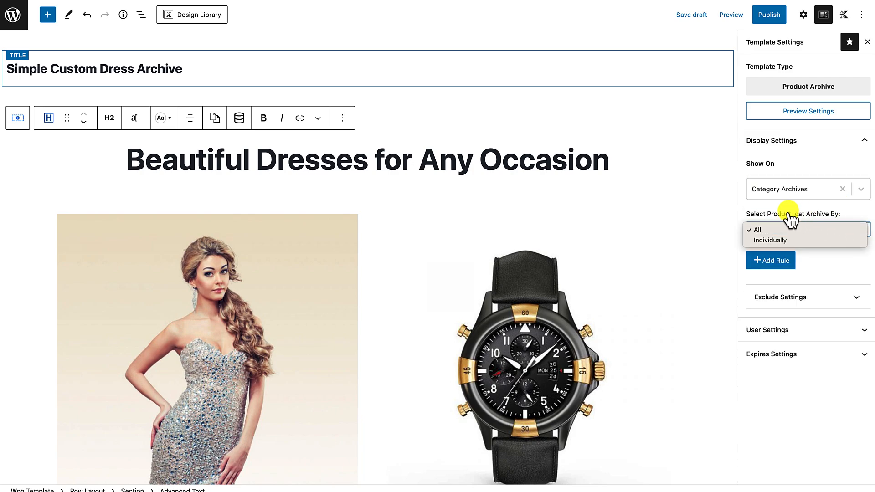
click(783, 240)
click(788, 251)
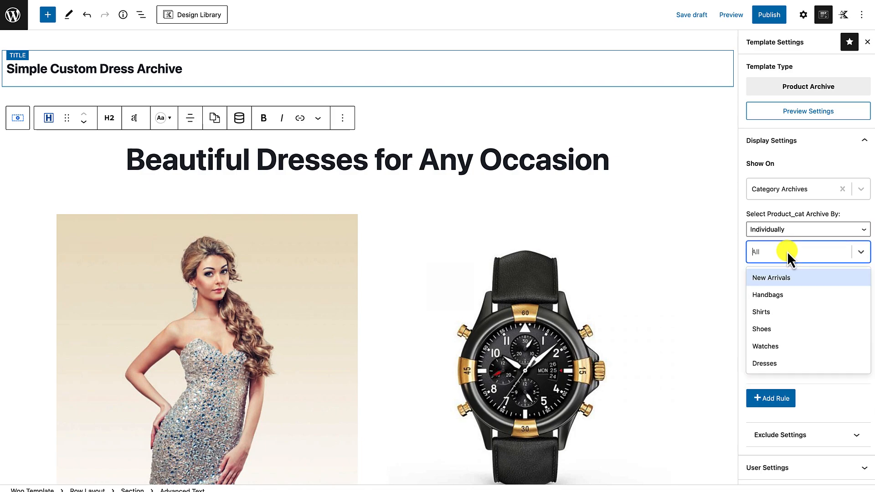
click(766, 362)
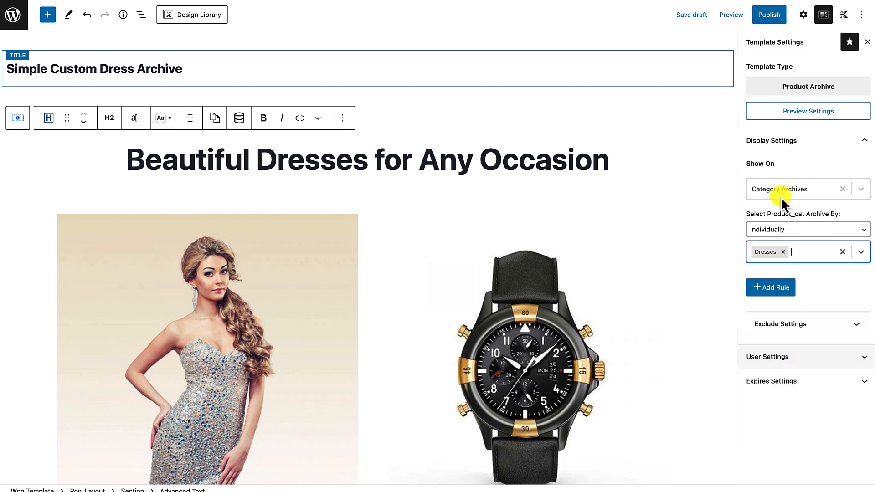
click(775, 16)
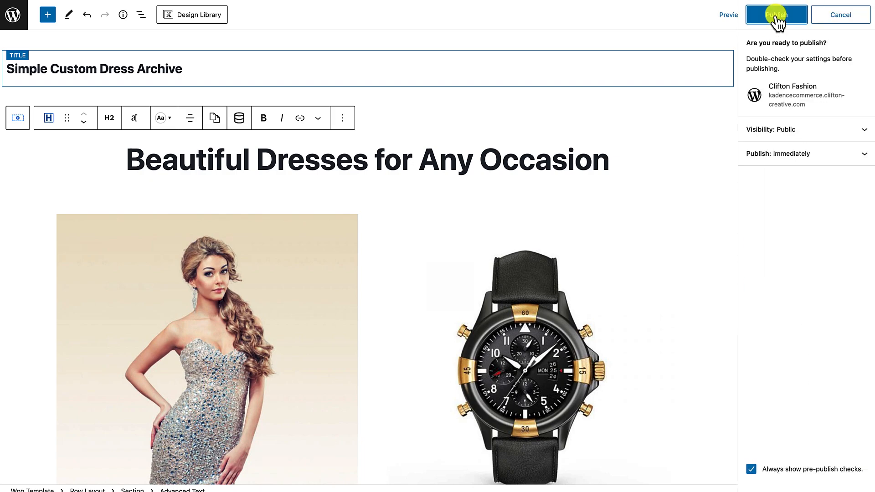
click(776, 15)
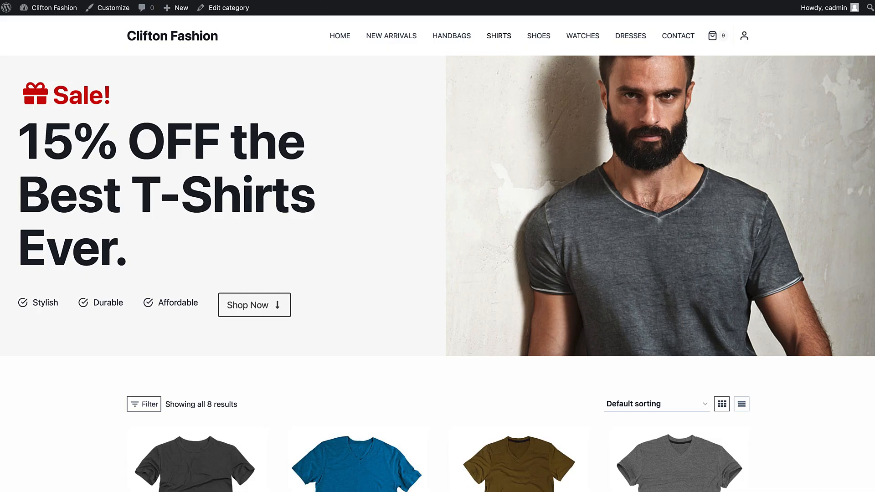
Open the storefront's Dresses category in a new tab and look over its heading and product grid.
right_click(625, 37)
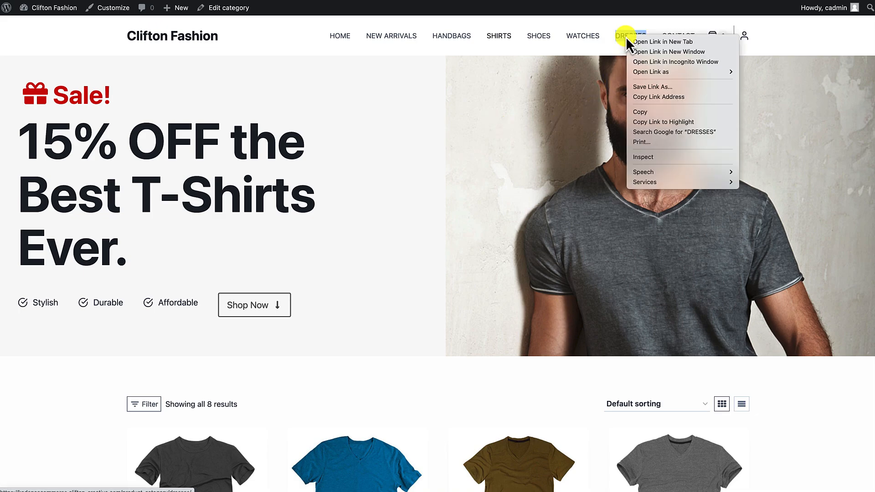
click(644, 42)
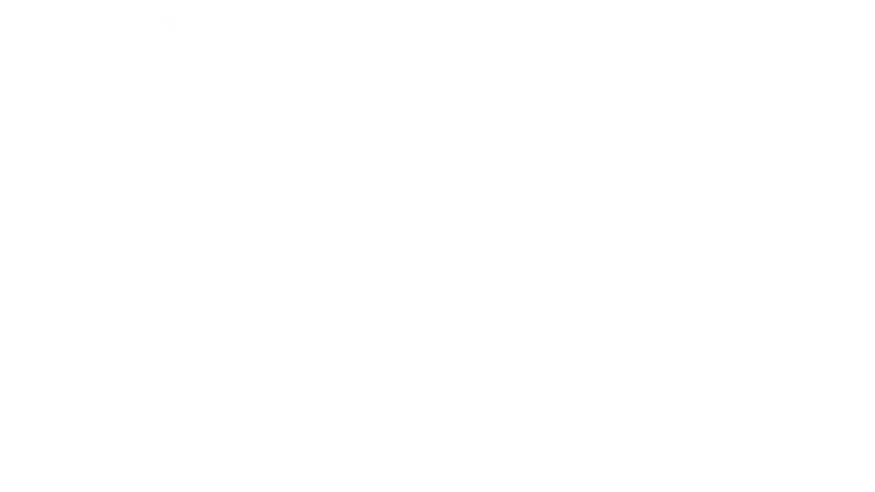
scroll(431, 207, down, 10)
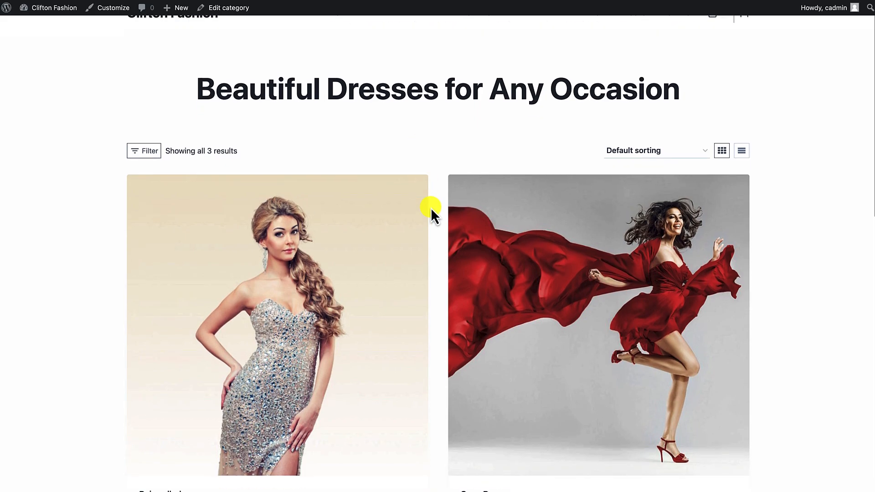
scroll(431, 207, down, 4)
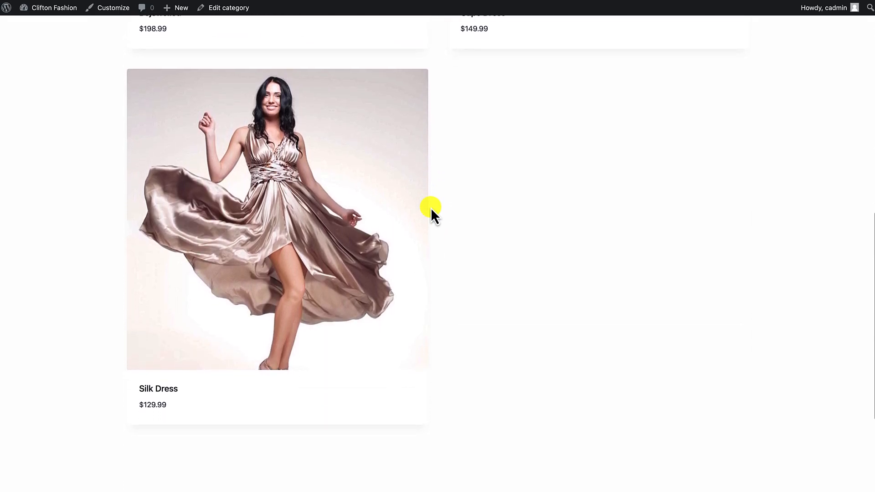
scroll(431, 207, up, 14)
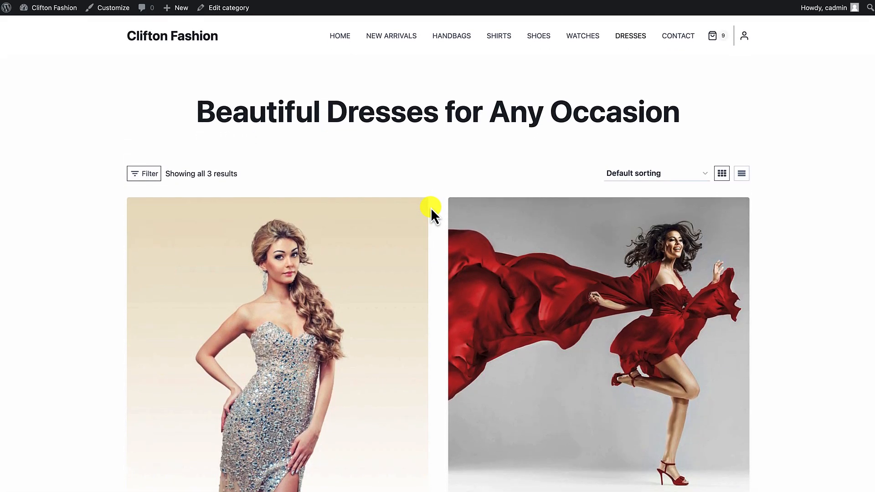
scroll(432, 209, down, 8)
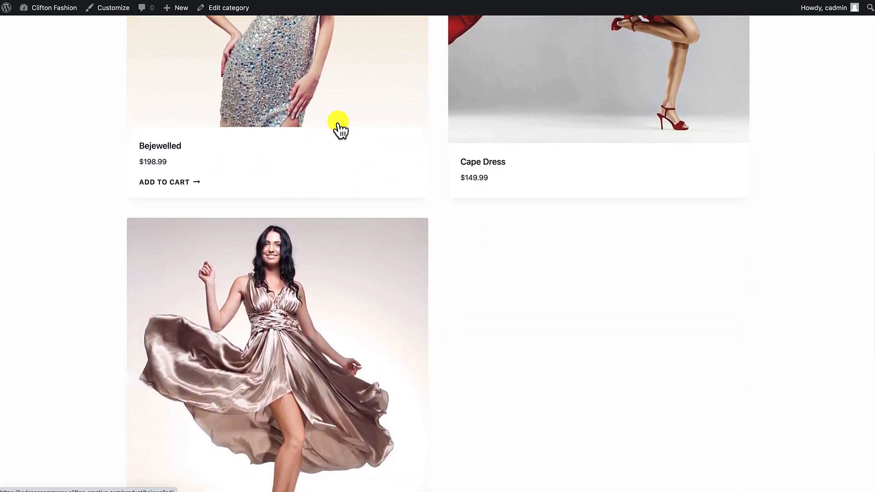
scroll(335, 128, up, 5)
Open the Cape Dress product from the Dresses archive and look over its product page.
click(525, 239)
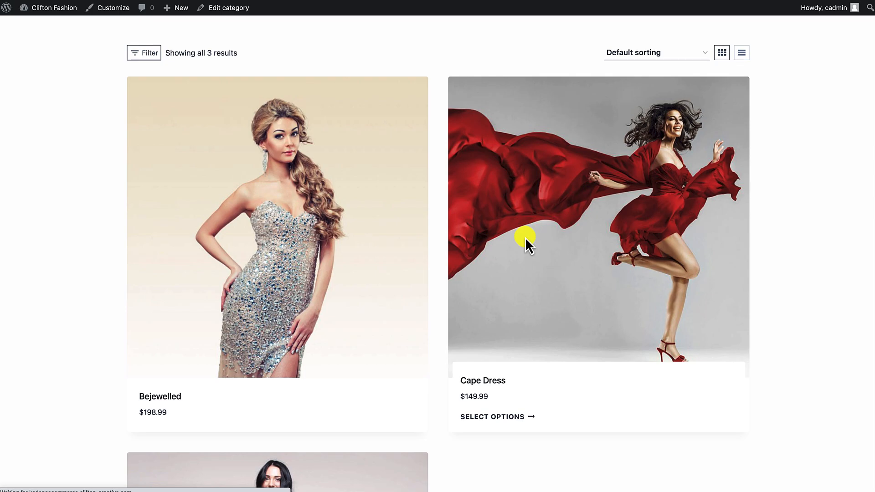
scroll(526, 238, down, 5)
scroll(526, 238, up, 5)
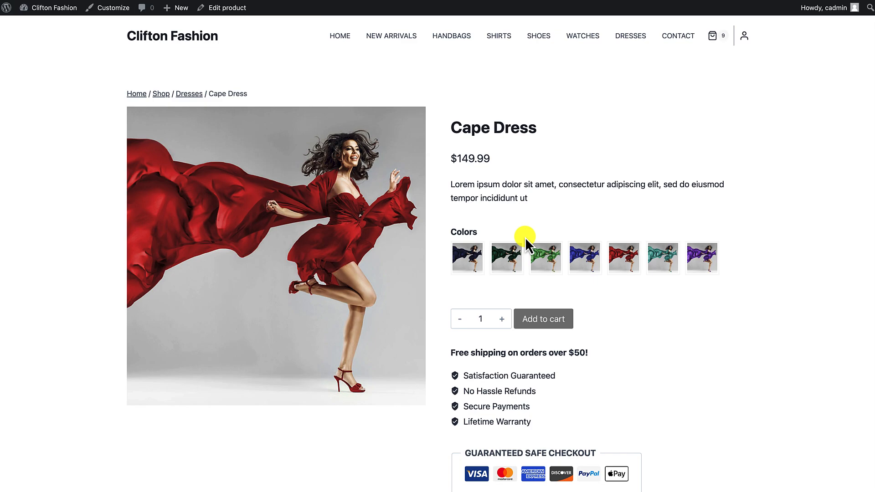
Return to the storefront's Dresses category archive and look over its full page.
click(640, 36)
scroll(582, 253, down, 10)
scroll(582, 250, up, 10)
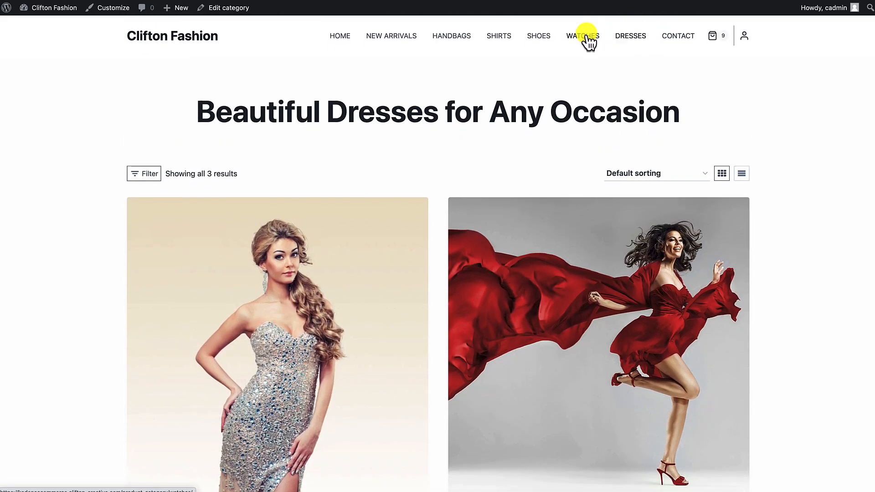
Open the Watches category archive and examine its hero section, product grid and sign-up sidebar.
click(588, 39)
scroll(556, 200, down, 7)
scroll(556, 199, up, 5)
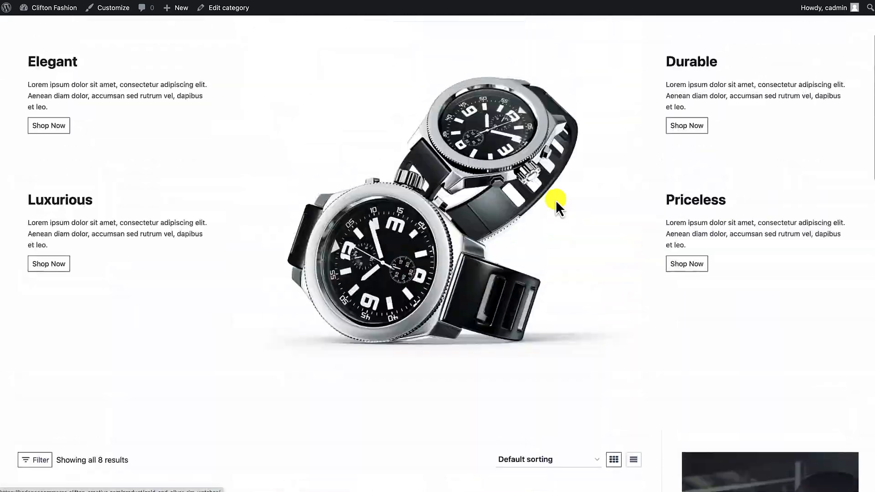
scroll(556, 200, down, 10)
scroll(556, 200, up, 9)
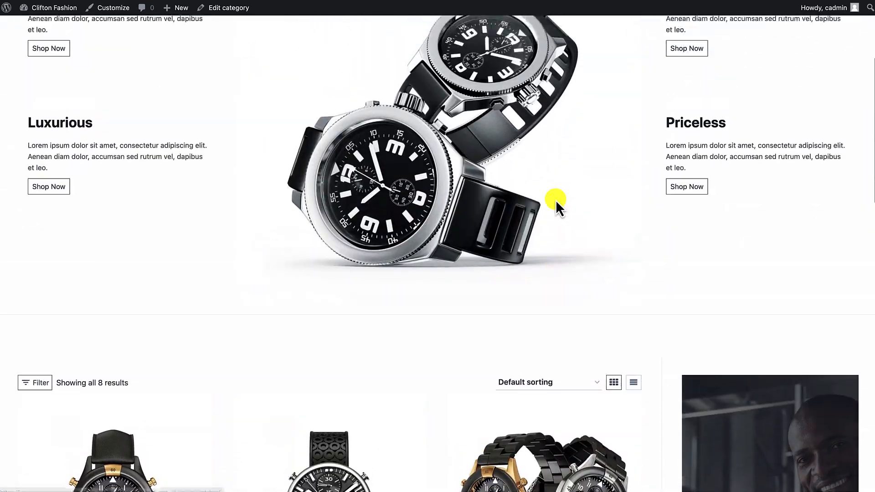
scroll(556, 199, up, 4)
scroll(556, 200, down, 12)
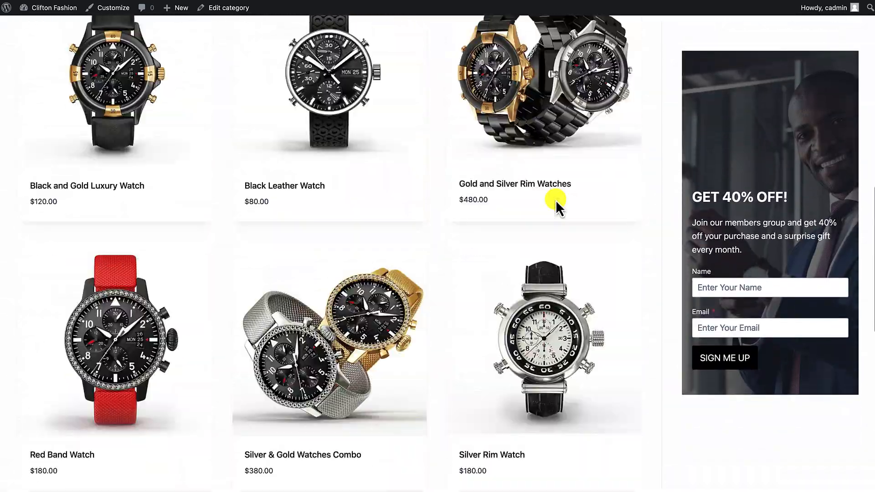
scroll(556, 200, up, 12)
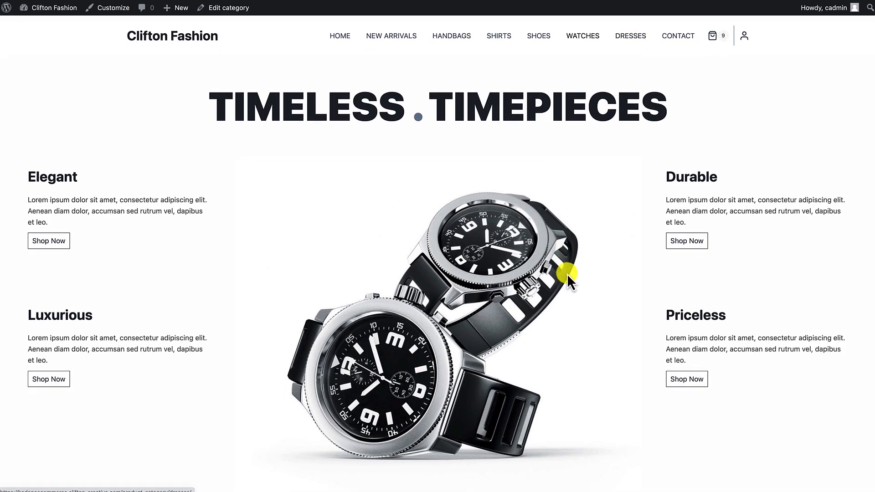
Revisit the Dresses archive, and open the Shirts category archive to look over its sale banner and product grid.
scroll(568, 277, down, 5)
scroll(569, 276, up, 5)
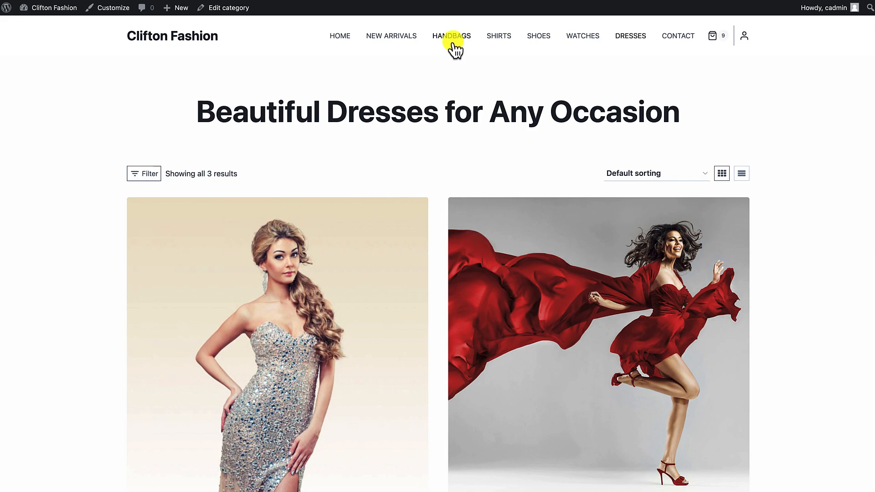
click(492, 40)
scroll(412, 346, down, 10)
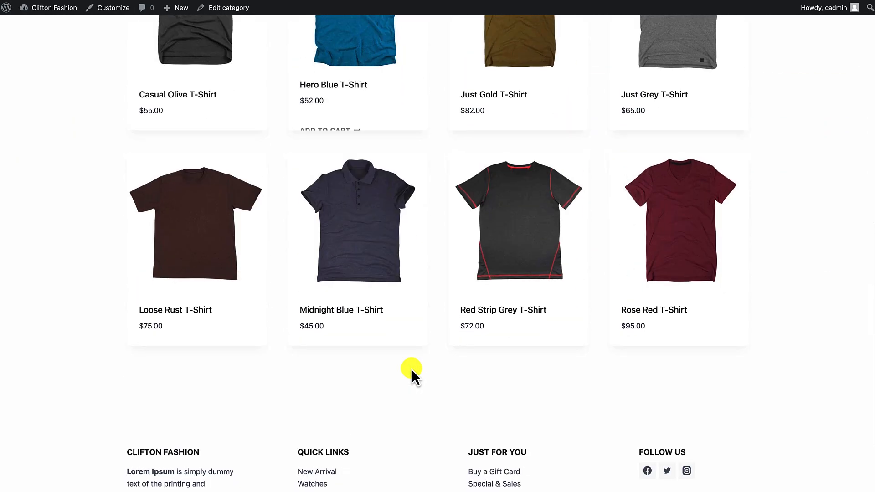
scroll(412, 369, up, 10)
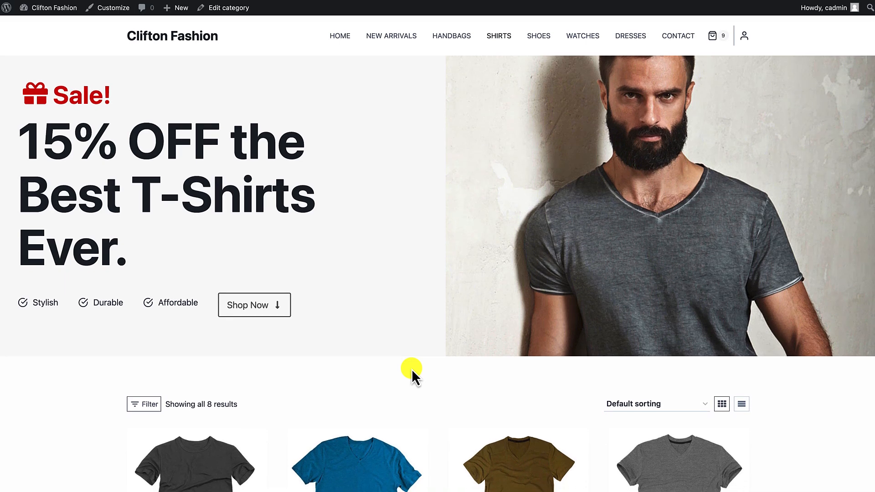